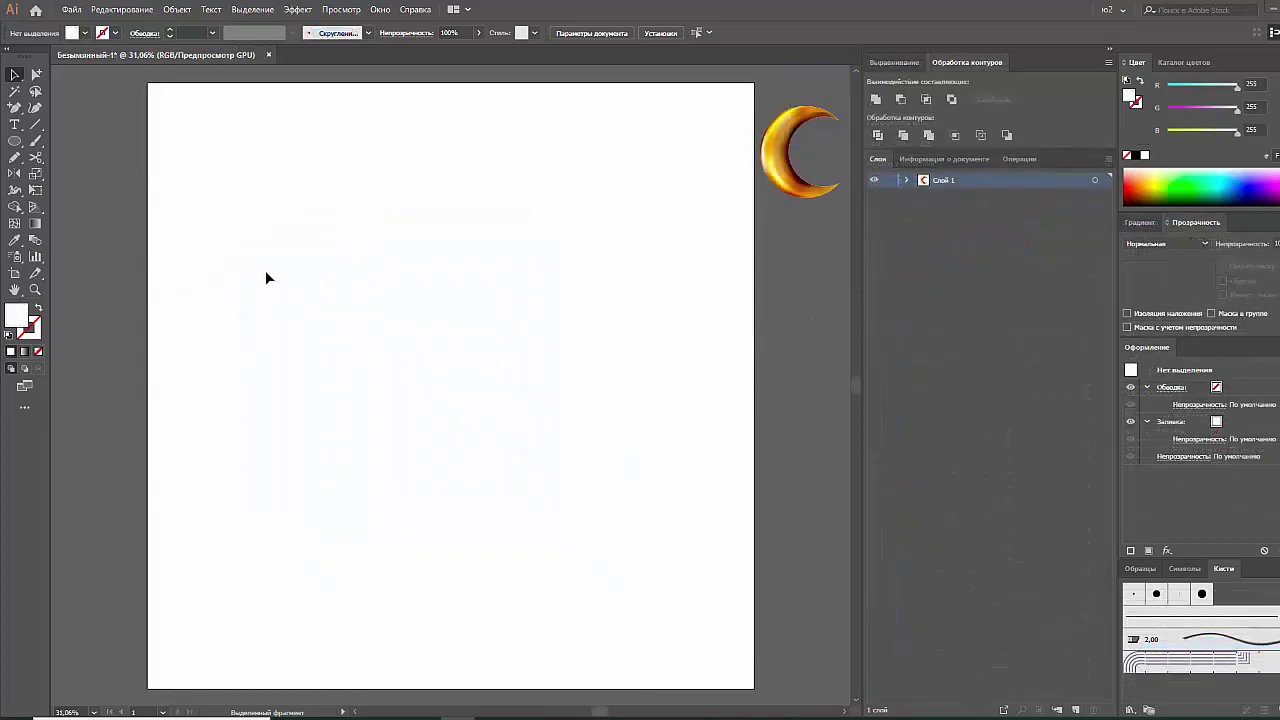
Create a 200 × 200 pt square with the Rectangle tool
left_click_drag(15, 141, 90, 141)
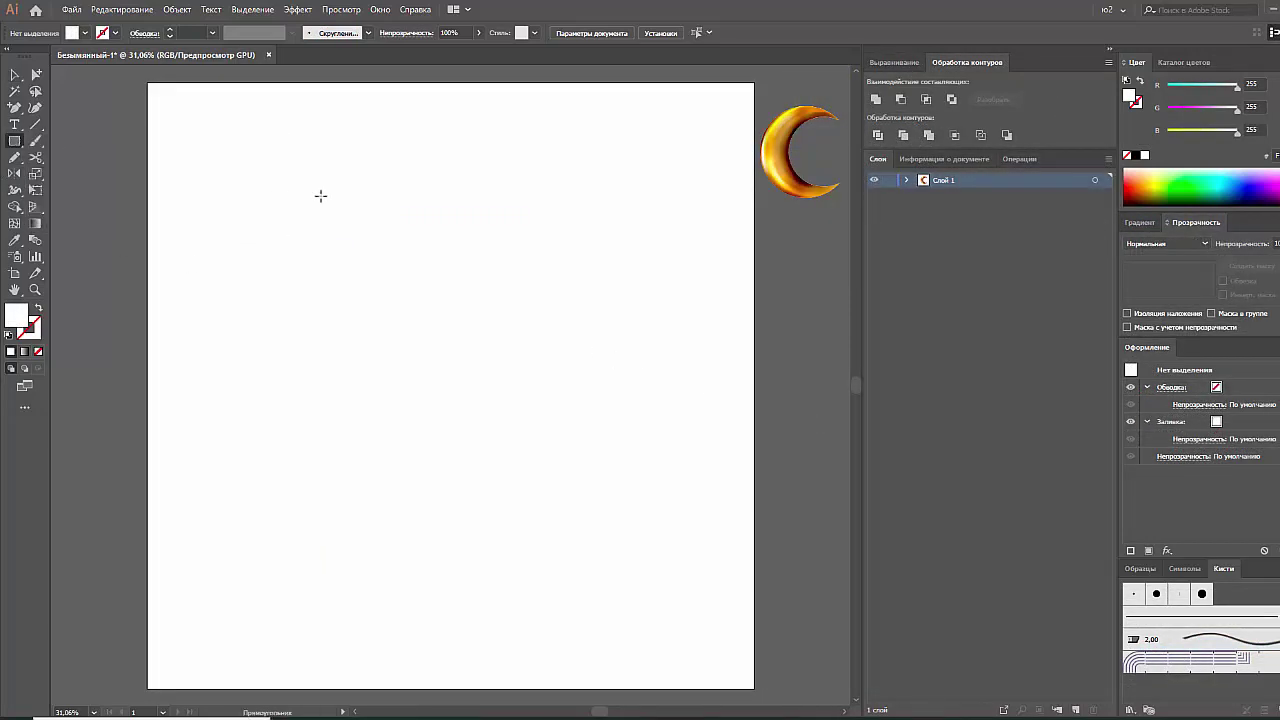
left_click(384, 212)
type("200")
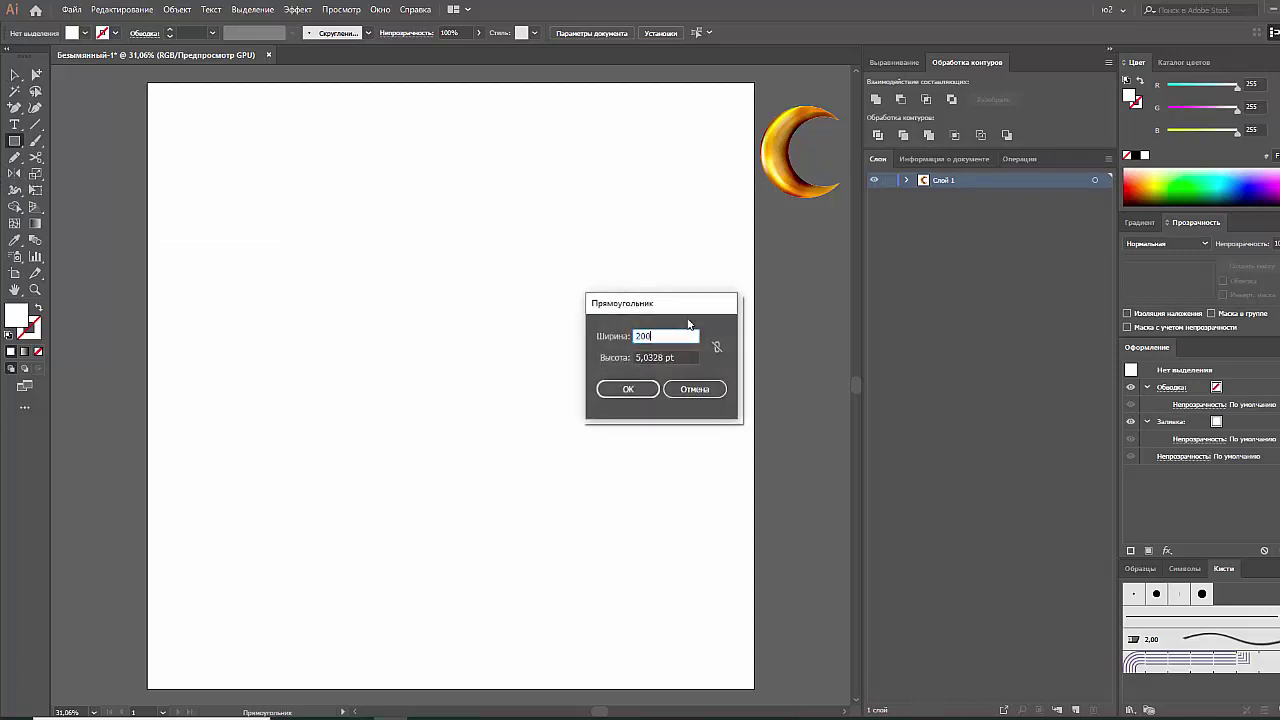
key("Tab")
type("200")
key("Tab")
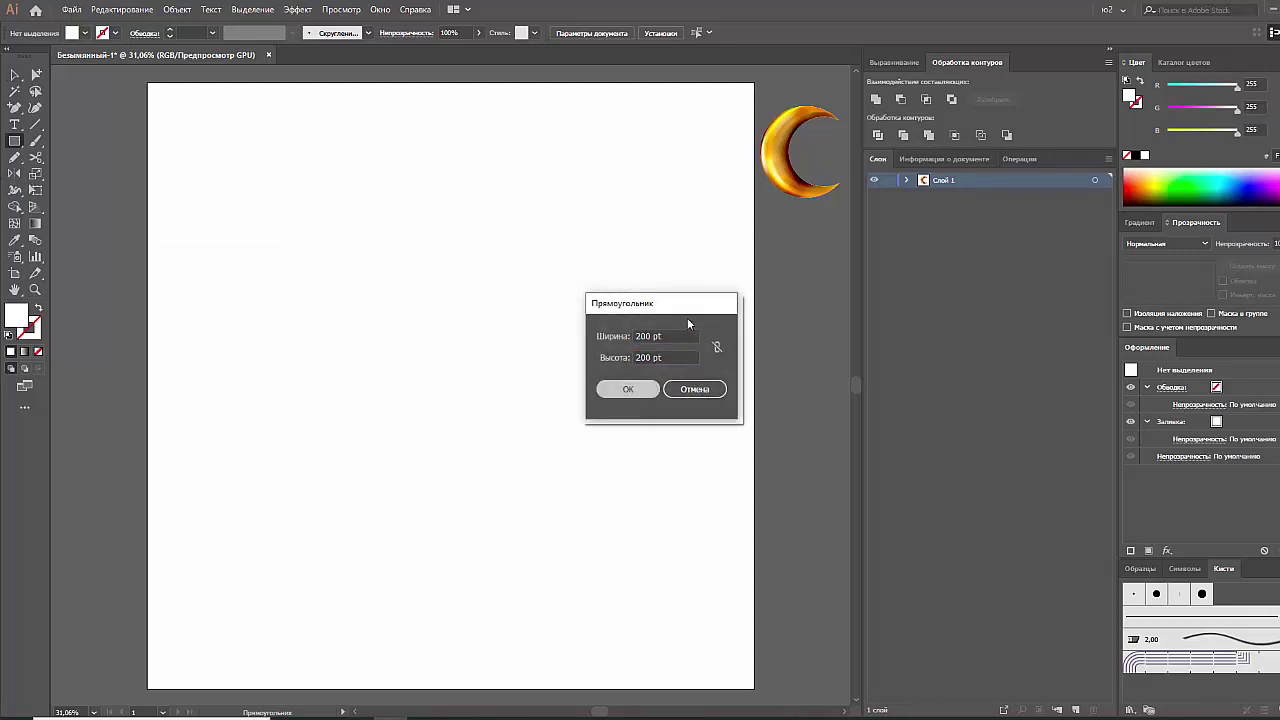
key("Return")
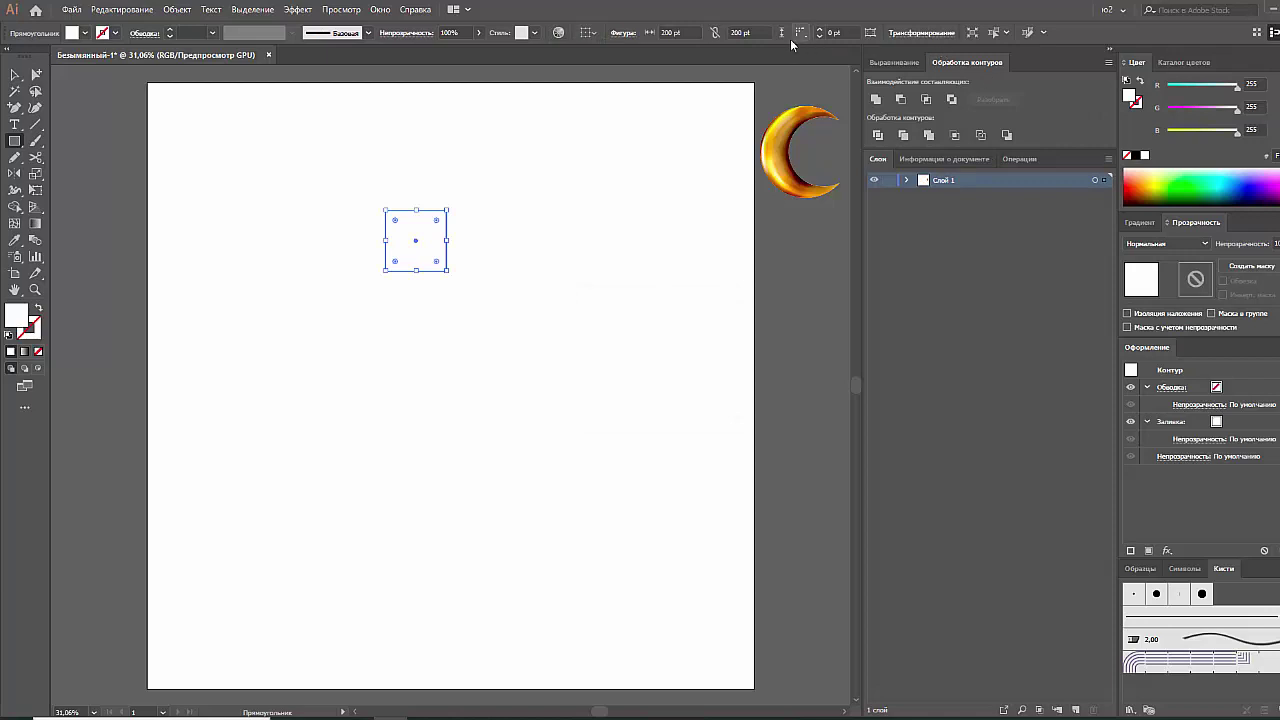
Resize the square to 2000 × 2000 pt
left_click(680, 32)
type("2")
key("Tab")
type("20")
key("Tab")
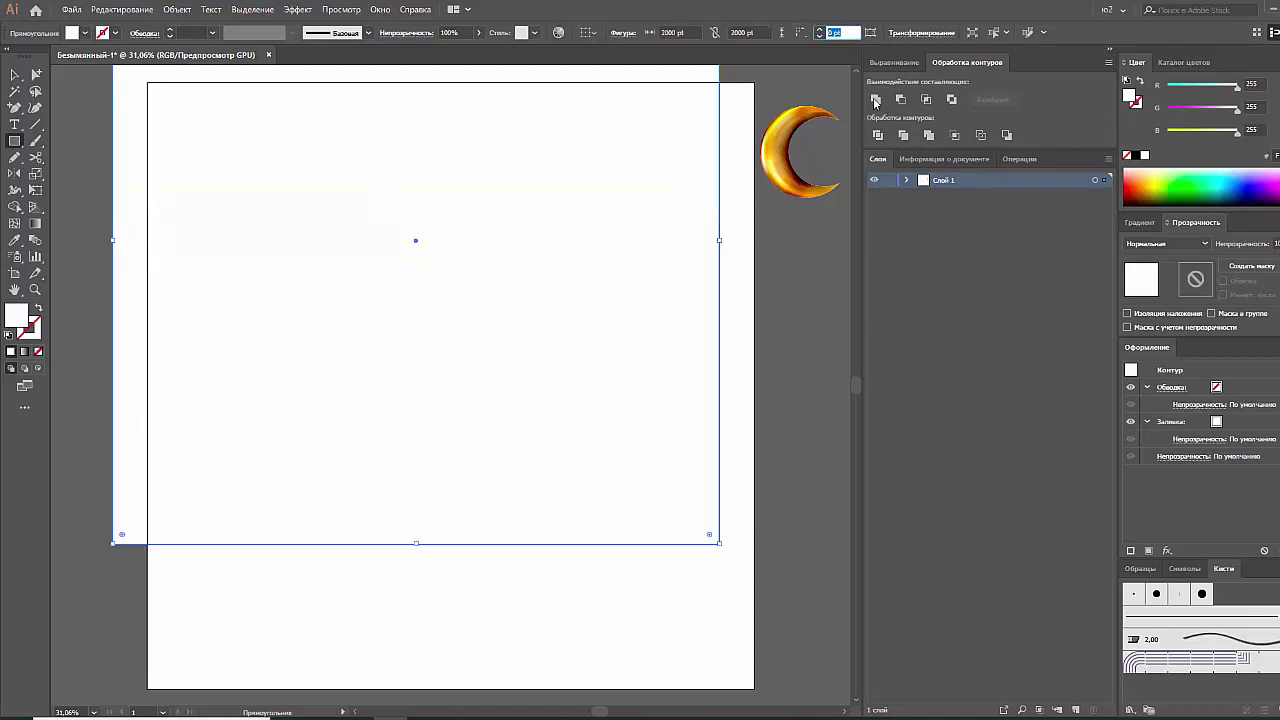
Centre the rectangle horizontally and vertically on the artboard
left_click(894, 62)
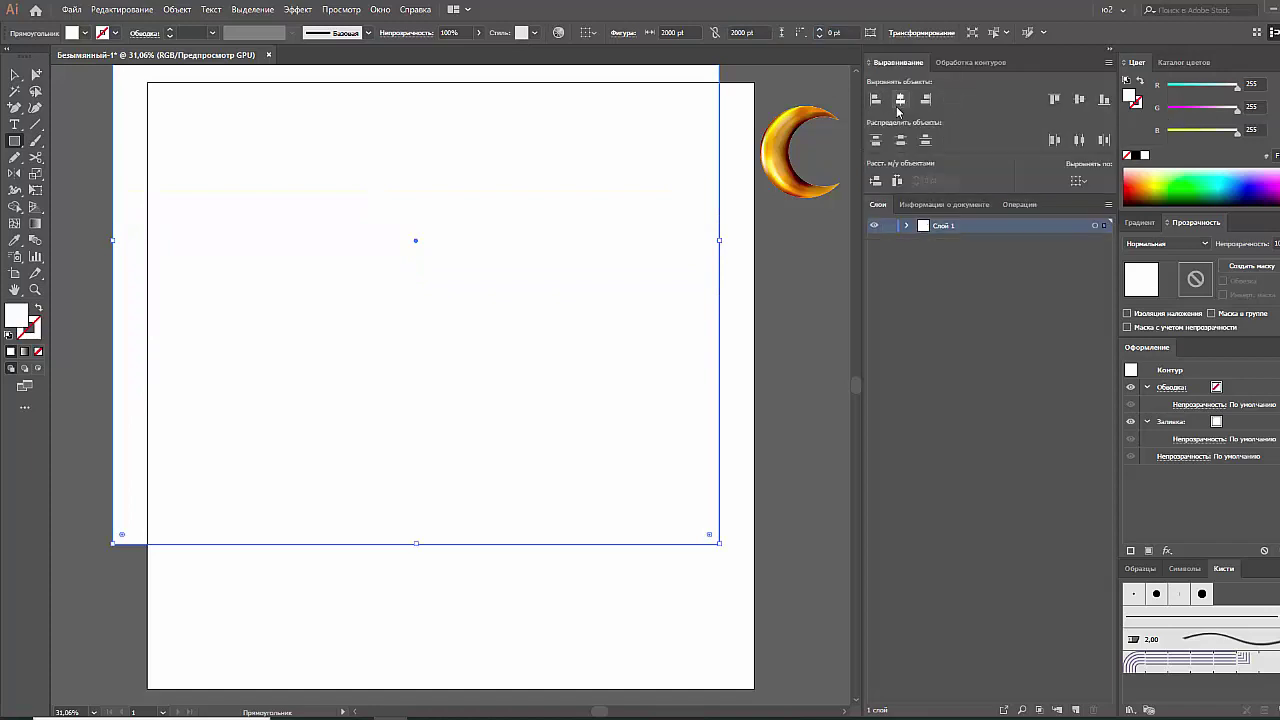
left_click(1078, 181)
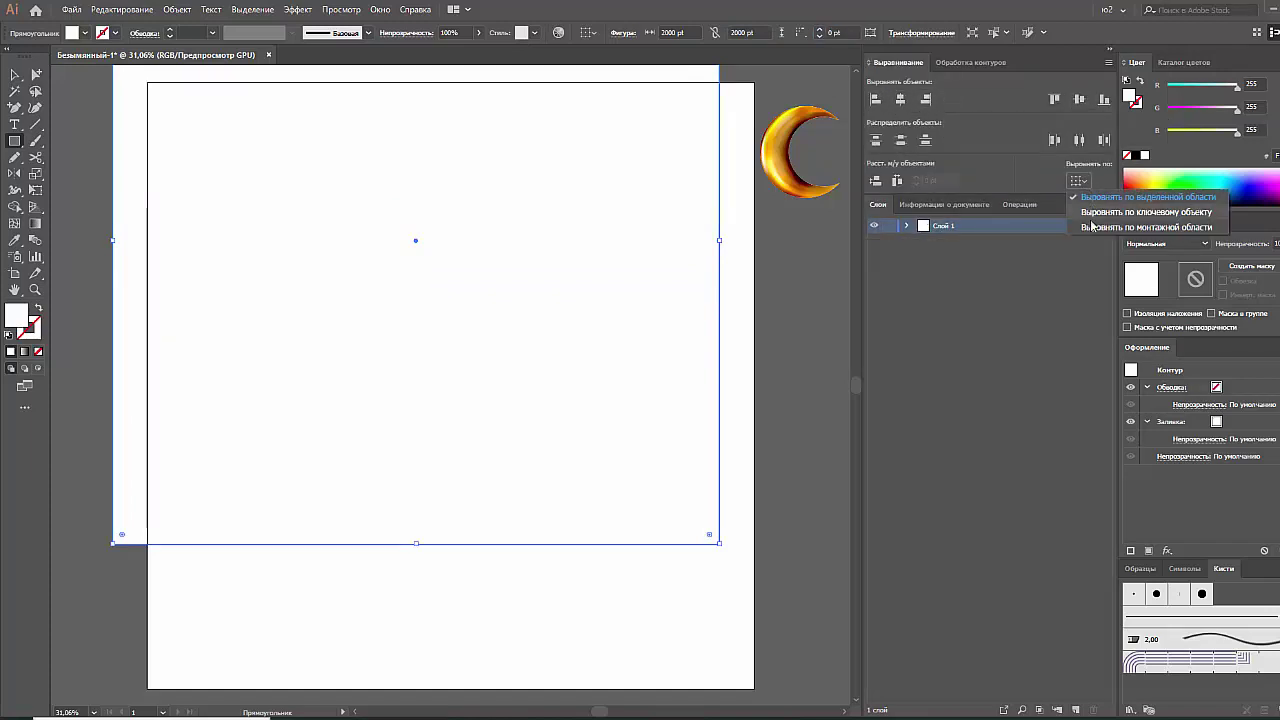
left_click(1110, 228)
left_click(900, 100)
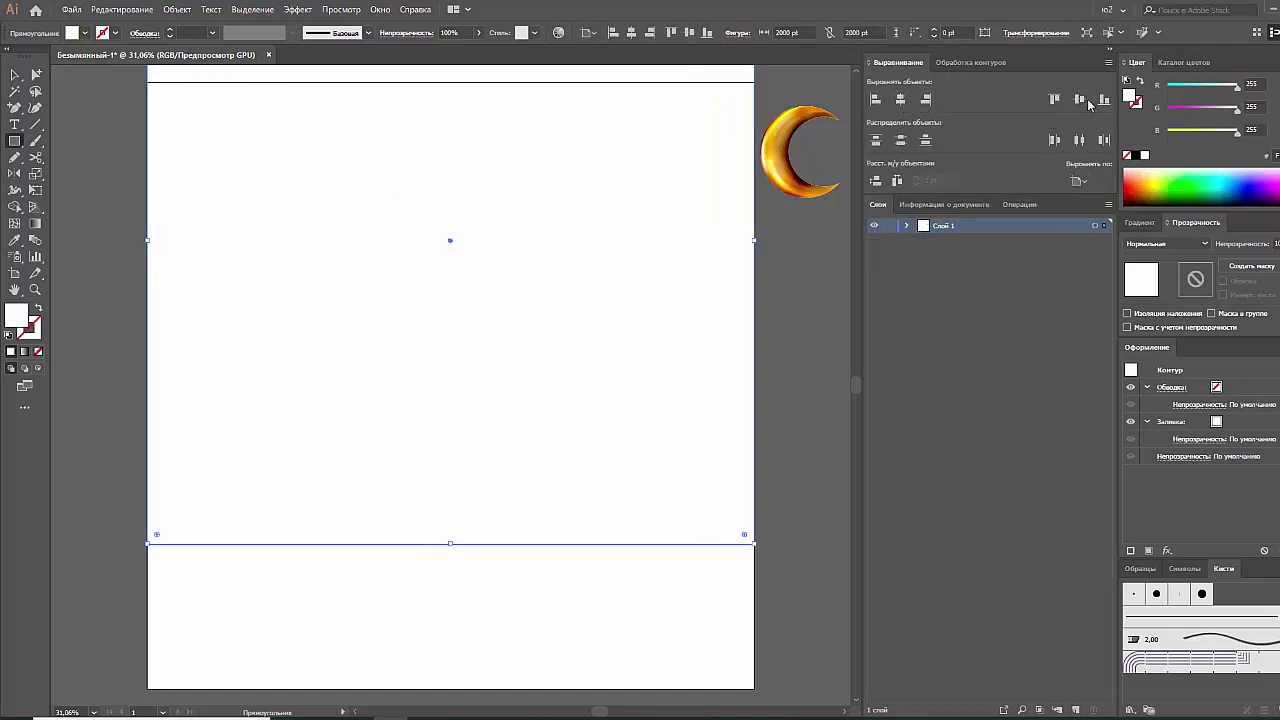
left_click(1080, 100)
Give the background a blue gradient fill, replacing the white stop with a dark-blue stop at 100%
left_click(1238, 188)
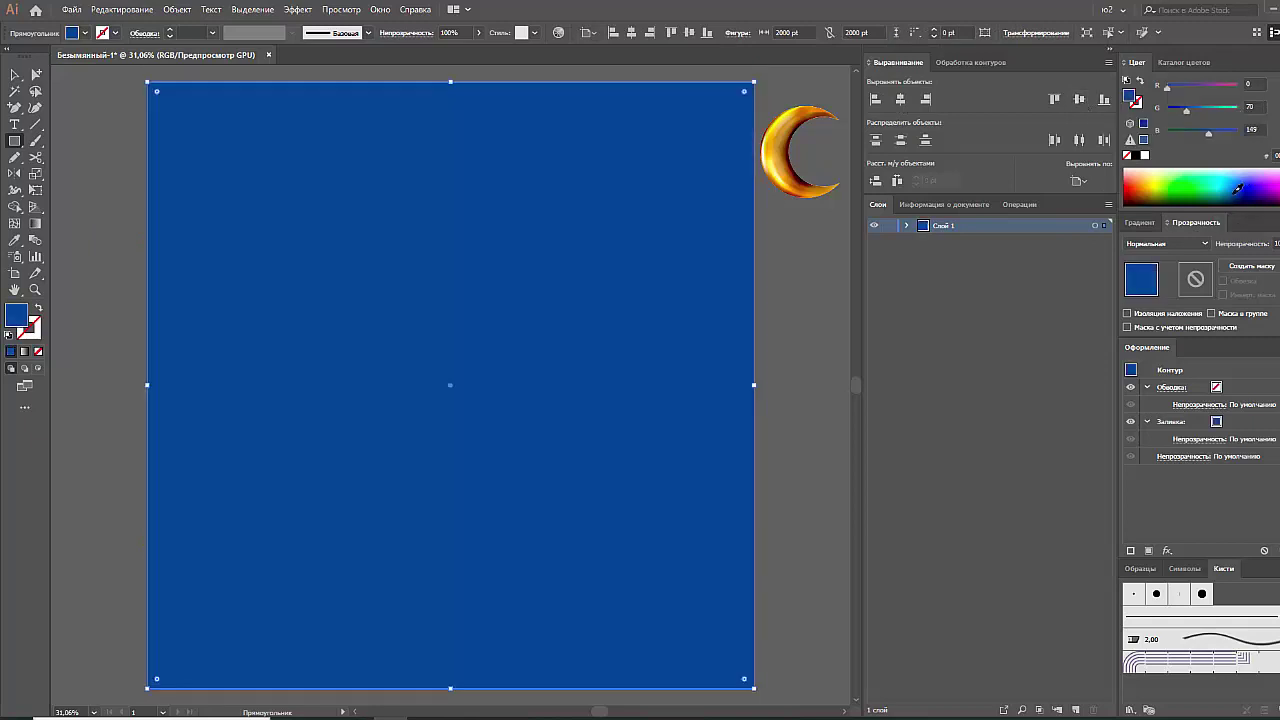
left_click(1140, 222)
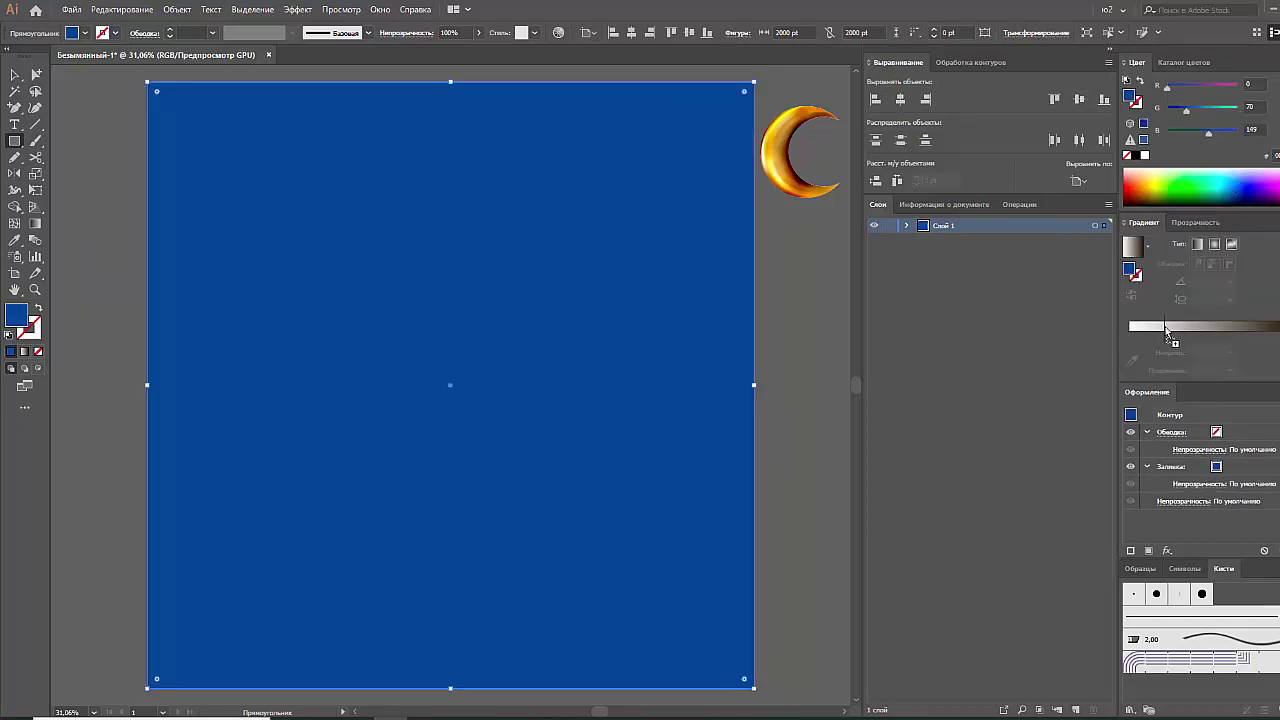
left_click(1130, 344)
left_click_drag(1129, 352, 1132, 420)
left_click(1213, 352)
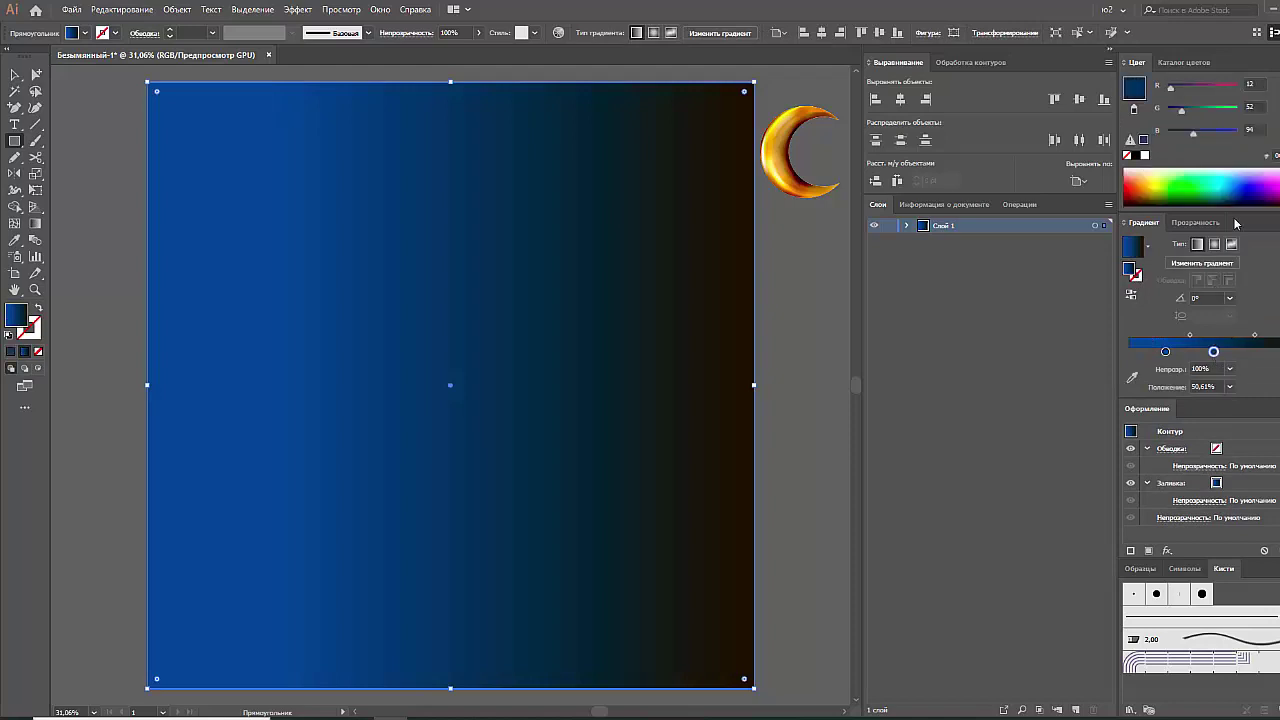
triple_click(1205, 386)
type("100")
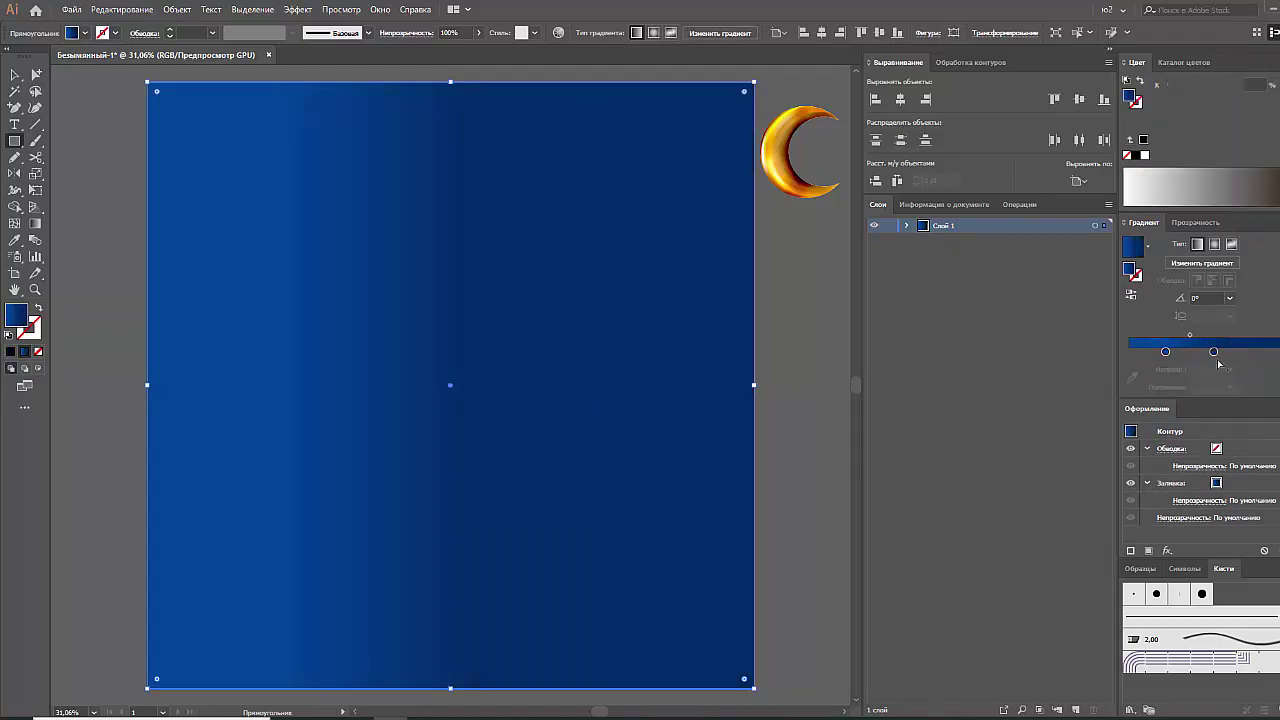
key("Return")
Make the gradient radial and raise the left stop's red value to 15
left_click(1214, 244)
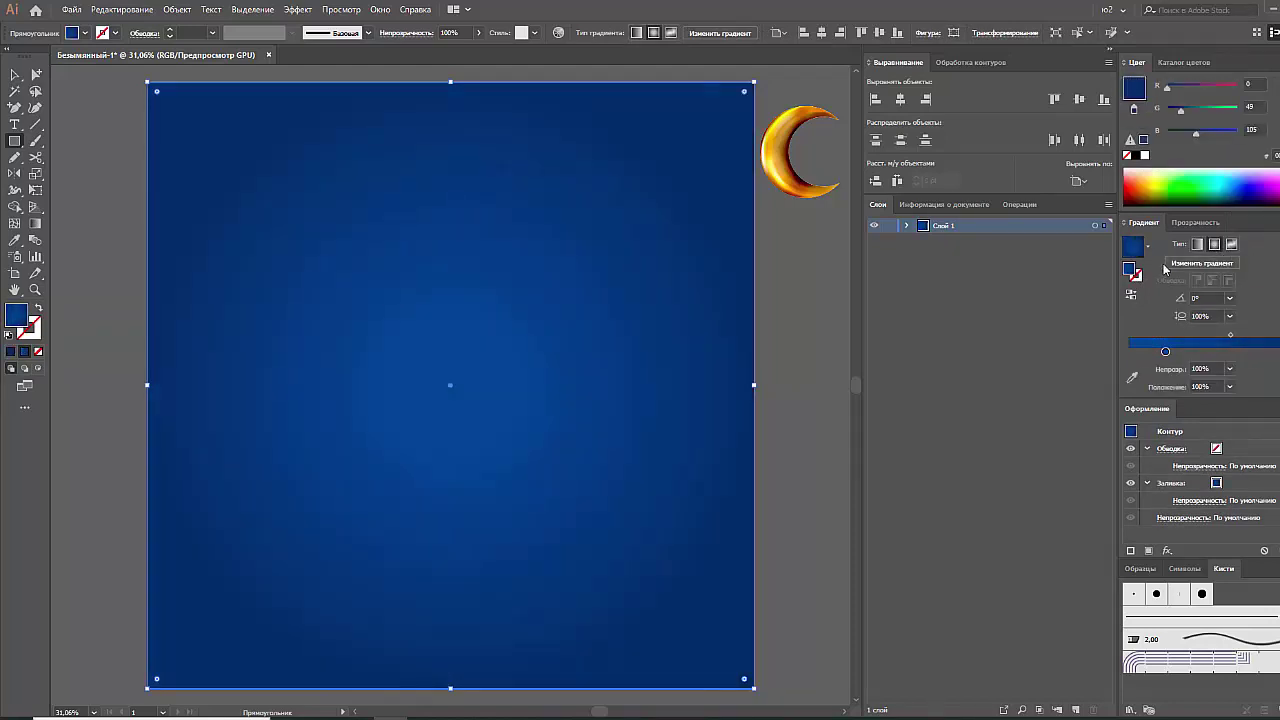
left_click(1129, 352)
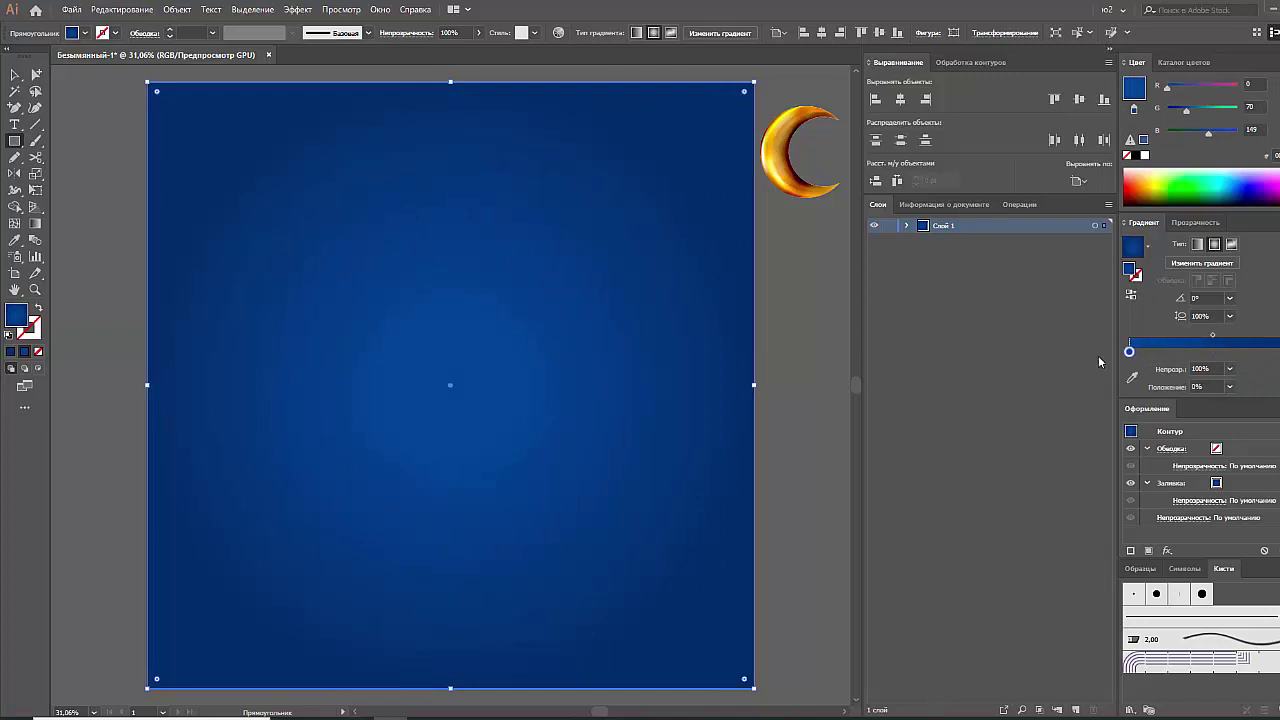
left_click(1172, 88)
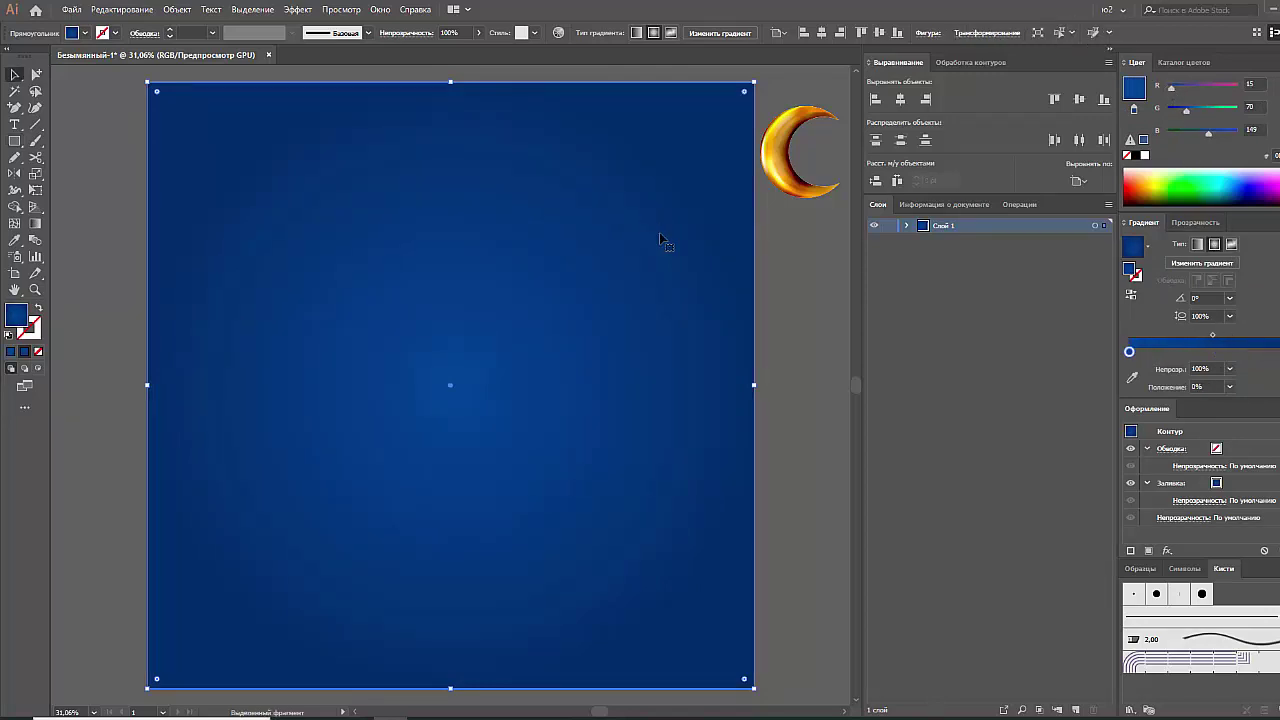
Stretch the radial gradient diagonally across the background, then deselect
left_click(35, 223)
left_click_drag(419, 227, 713, 670)
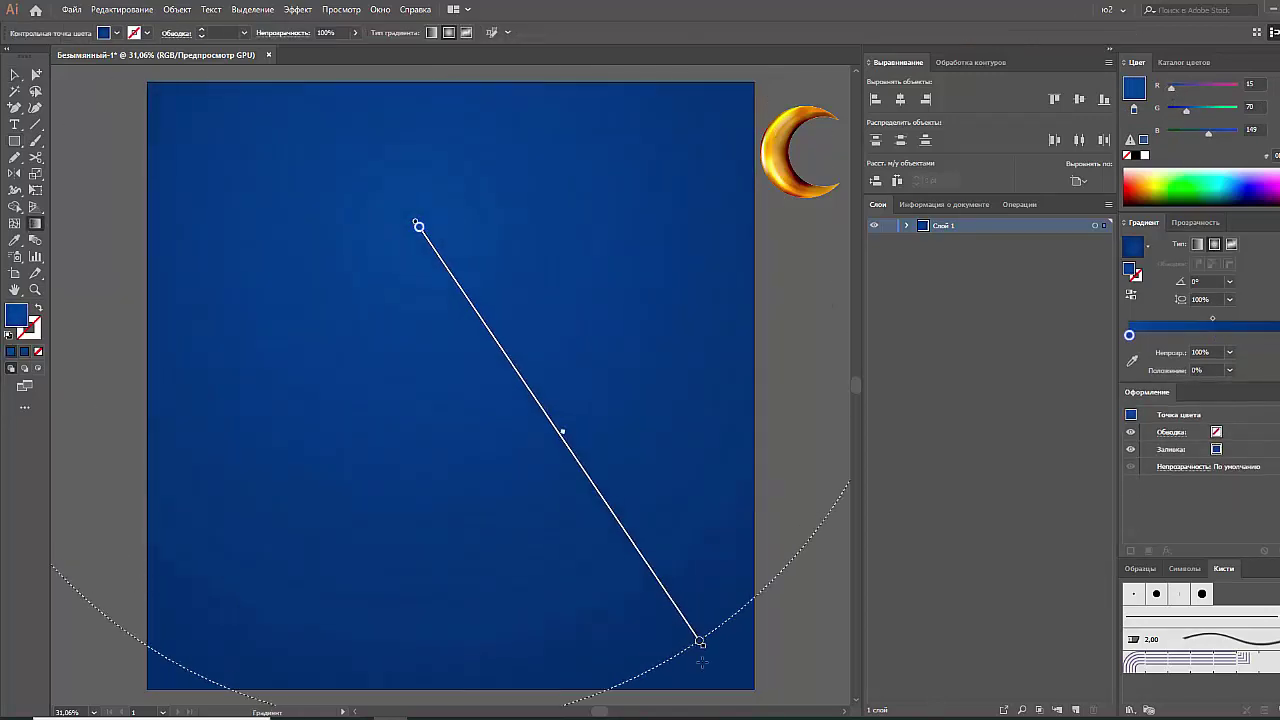
key("ctrl+shift+a")
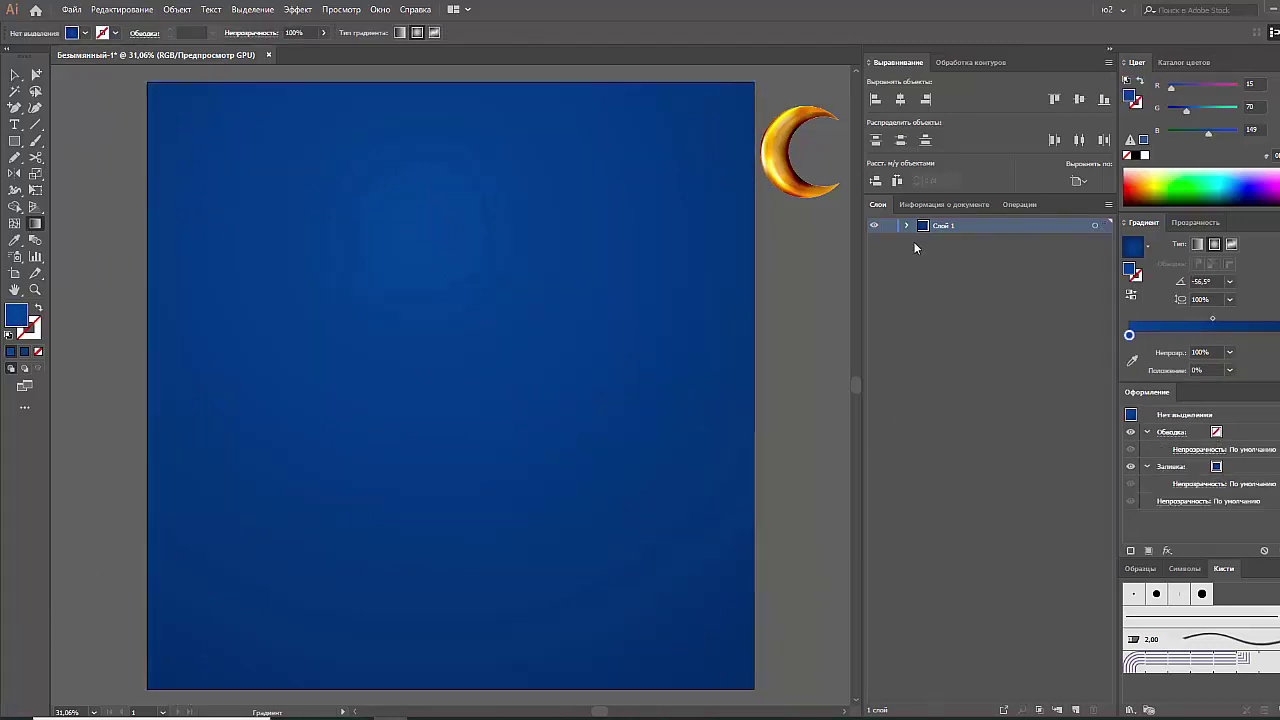
left_click(15, 75)
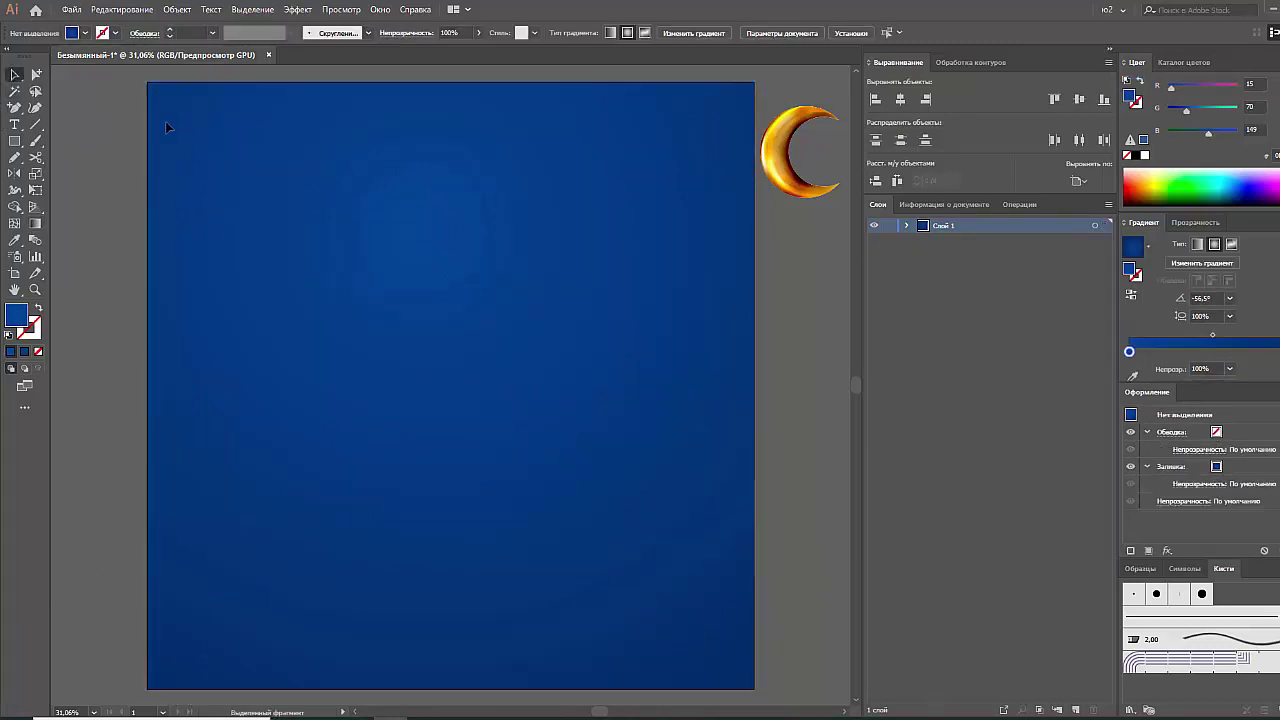
left_click(907, 226)
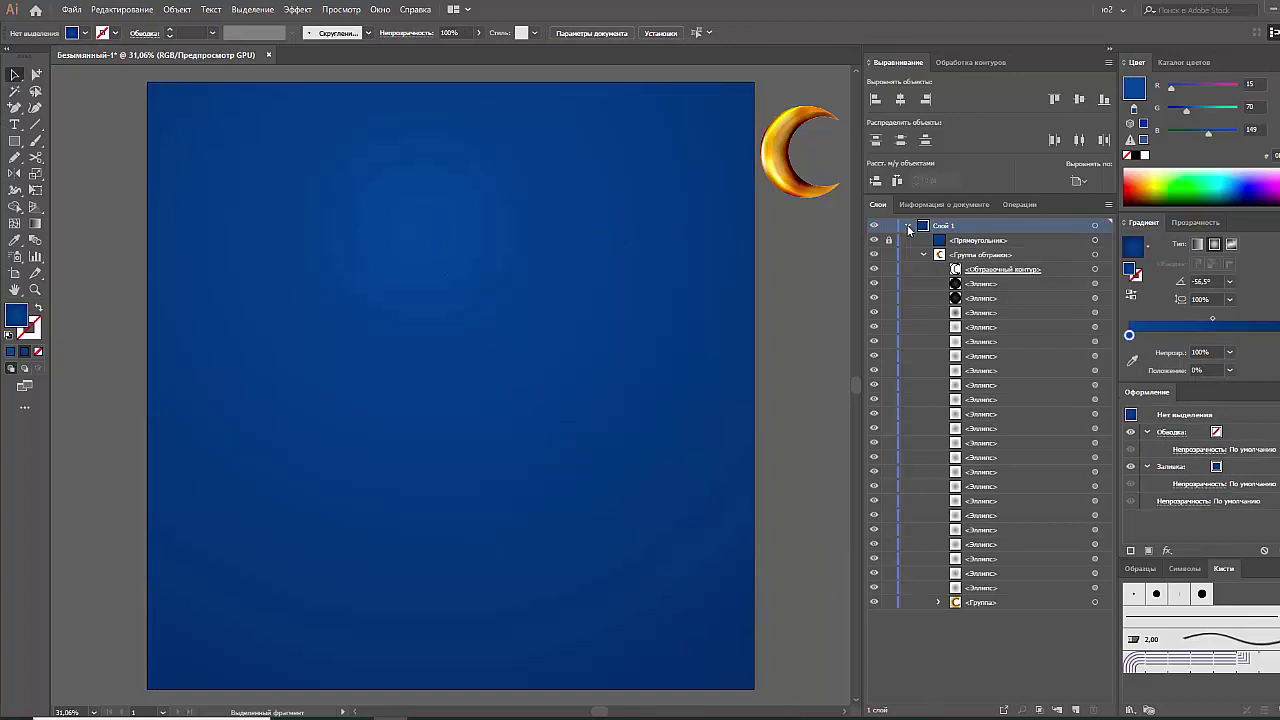
left_click(907, 226)
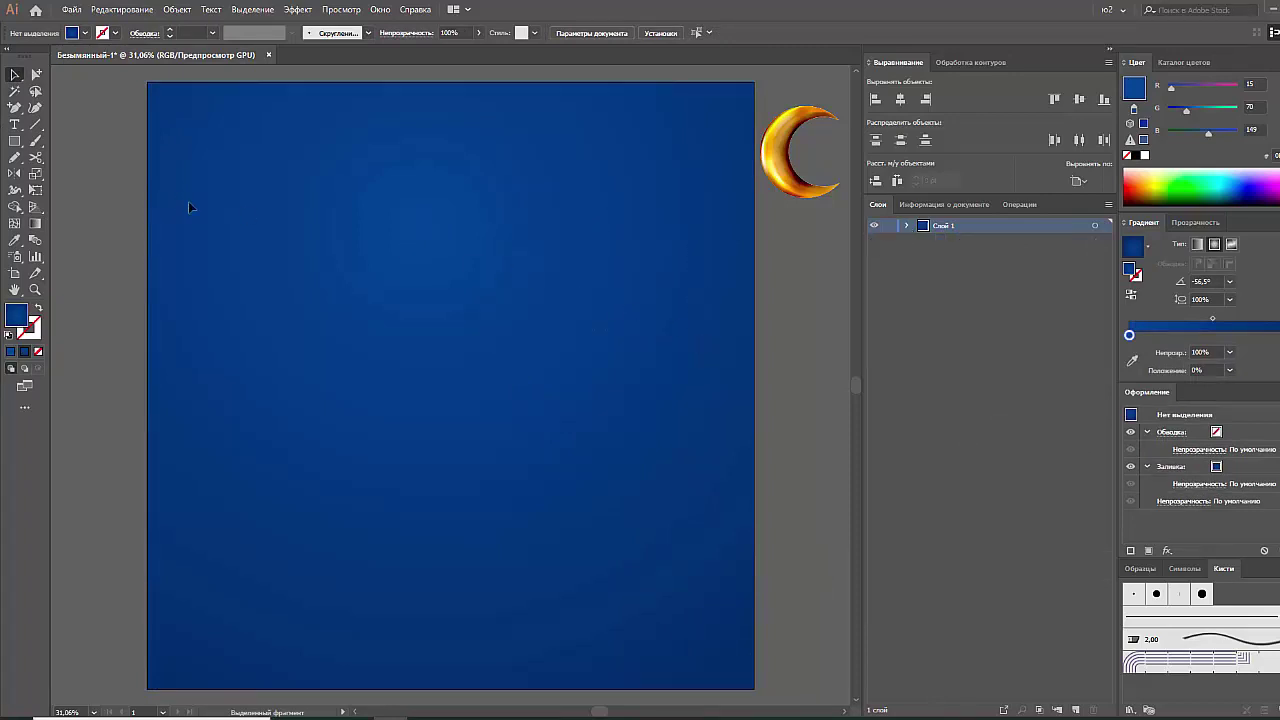
left_click(15, 141)
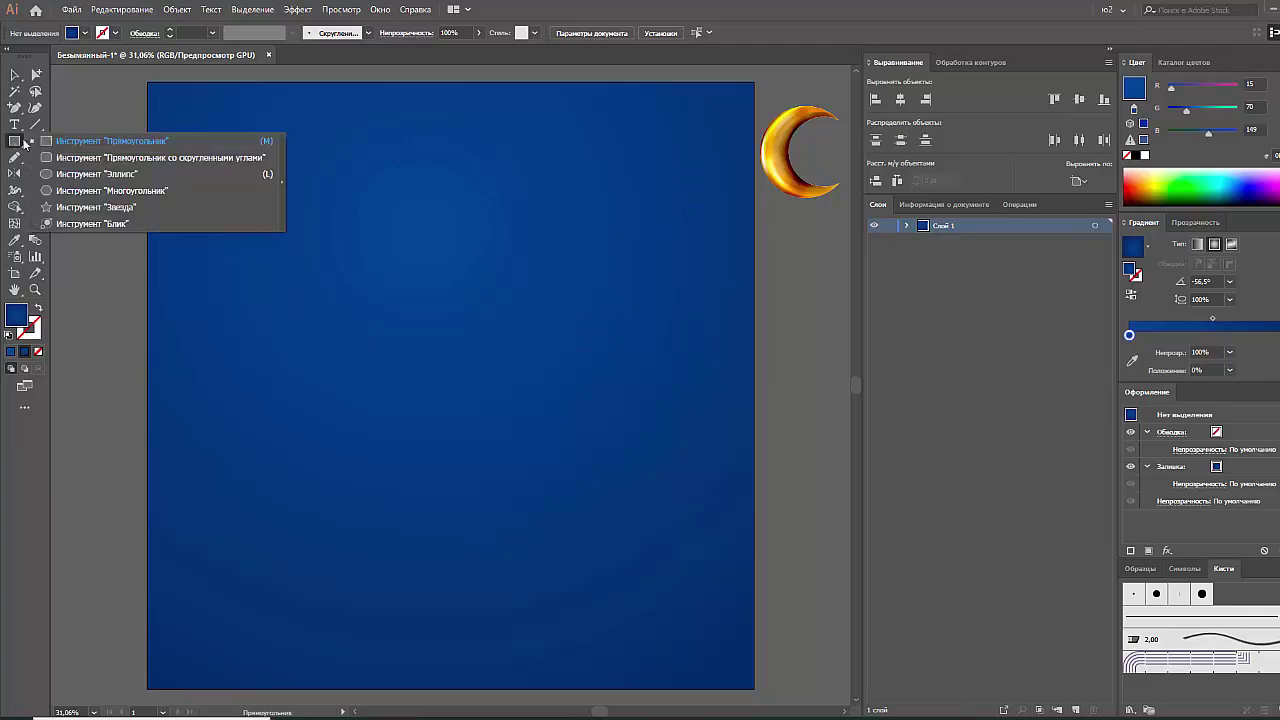
Draw an outlined circle near the top-left of the background
key("l")
left_click_drag(233, 168, 355, 290)
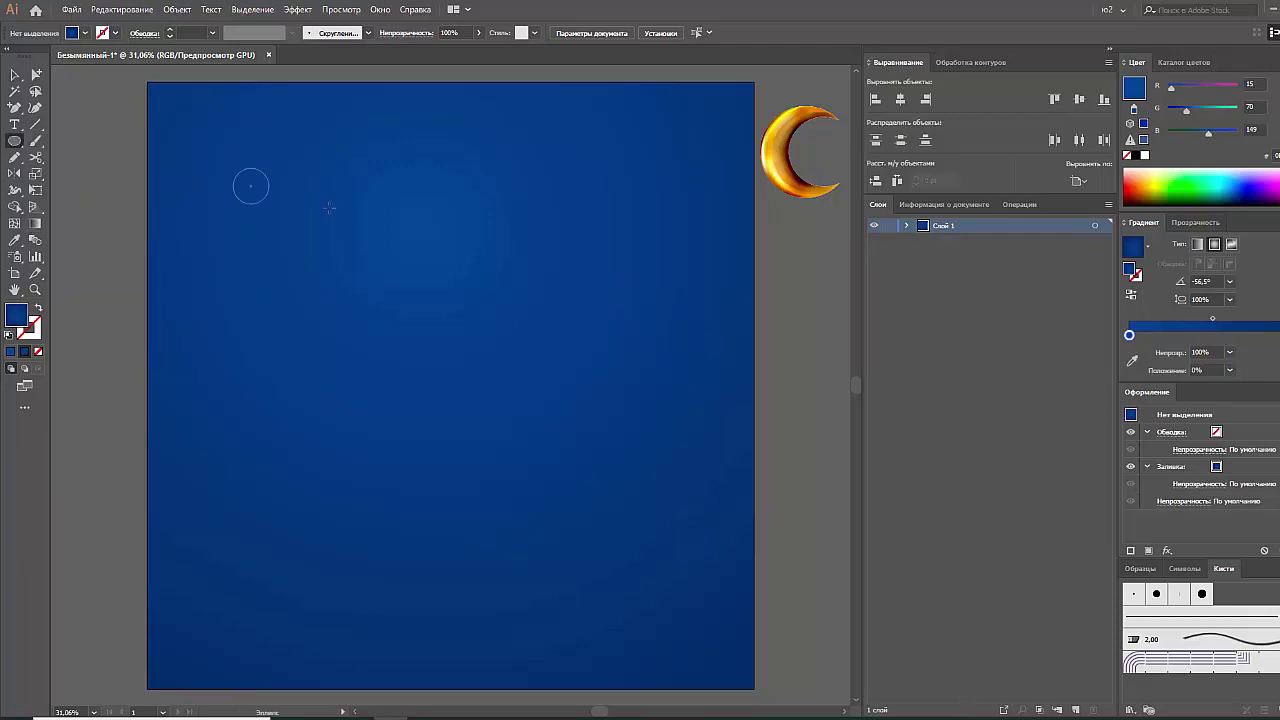
left_click(17, 75)
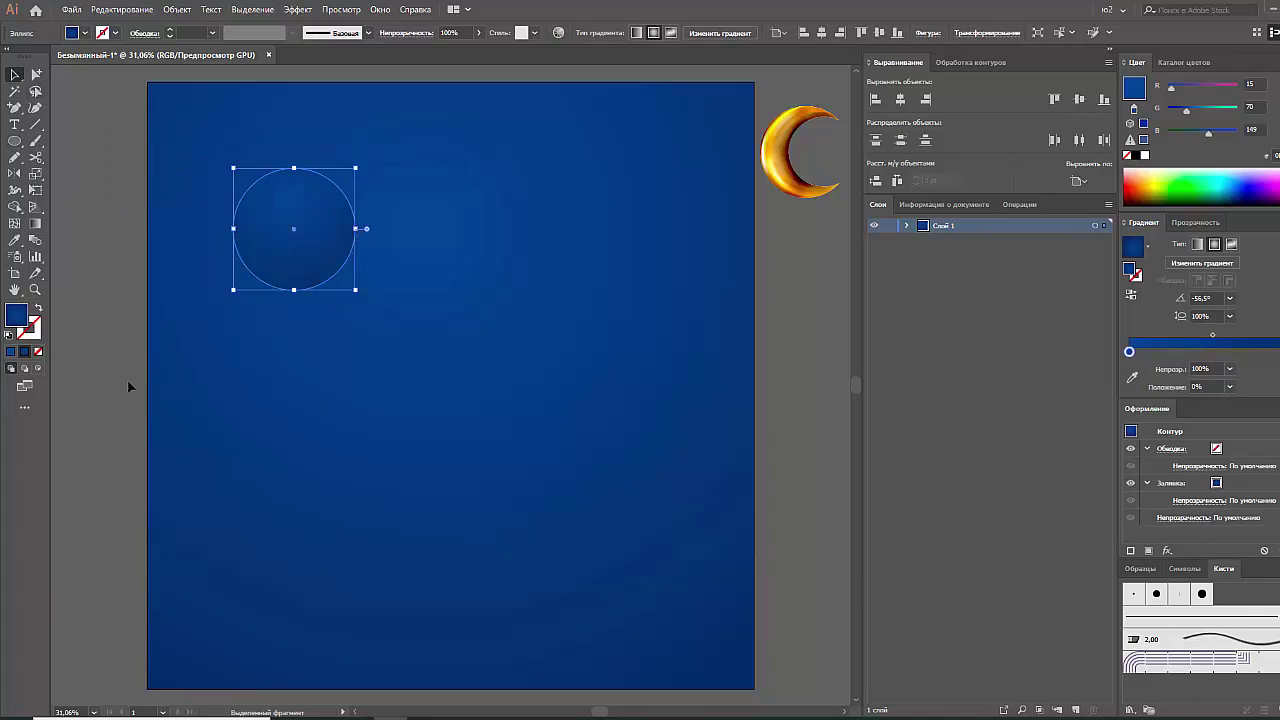
left_click(40, 311)
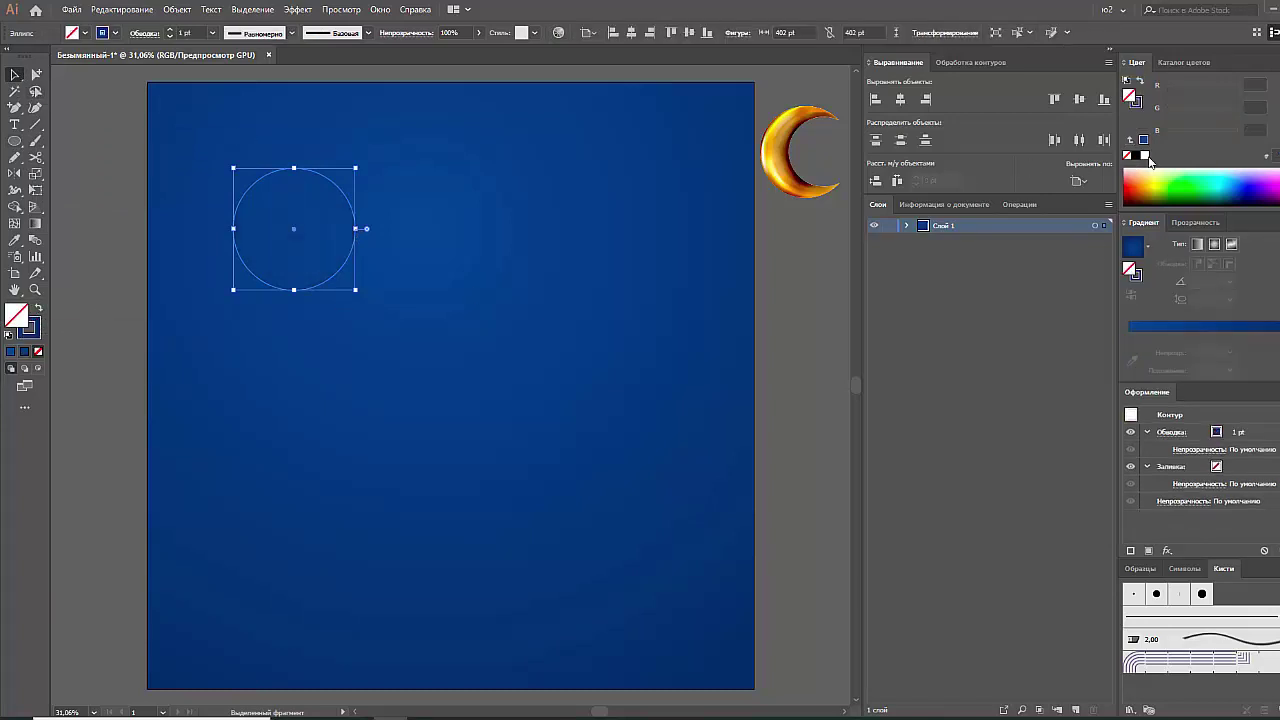
left_click(291, 33)
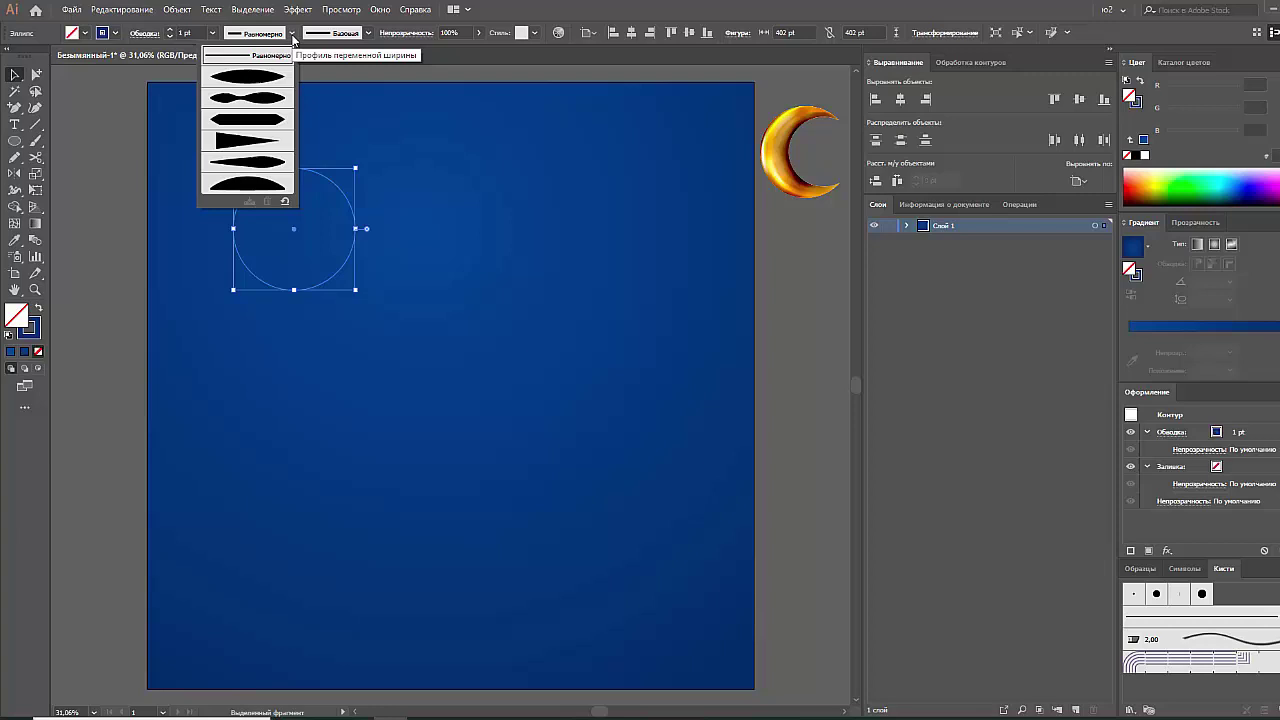
Give the circle a white 6 pt stroke and move it further right
left_click(115, 33)
left_click(115, 97)
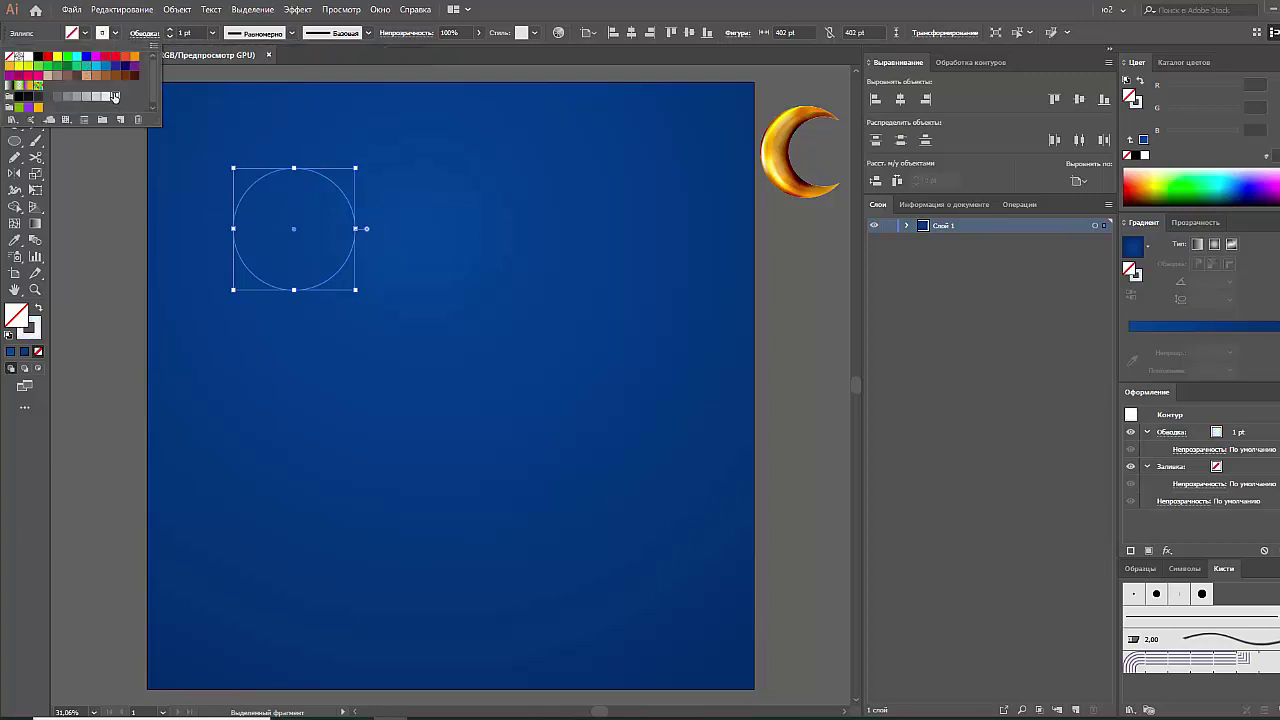
left_click(212, 33)
left_click(226, 179)
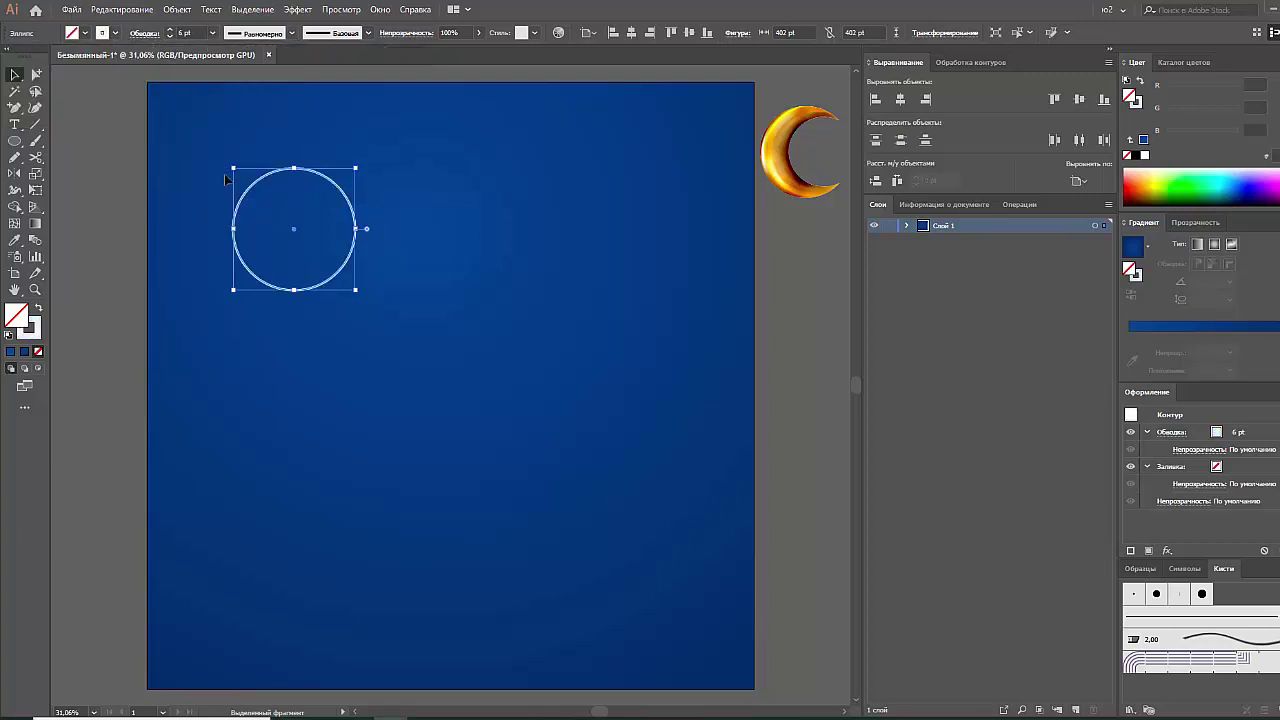
left_click(230, 113)
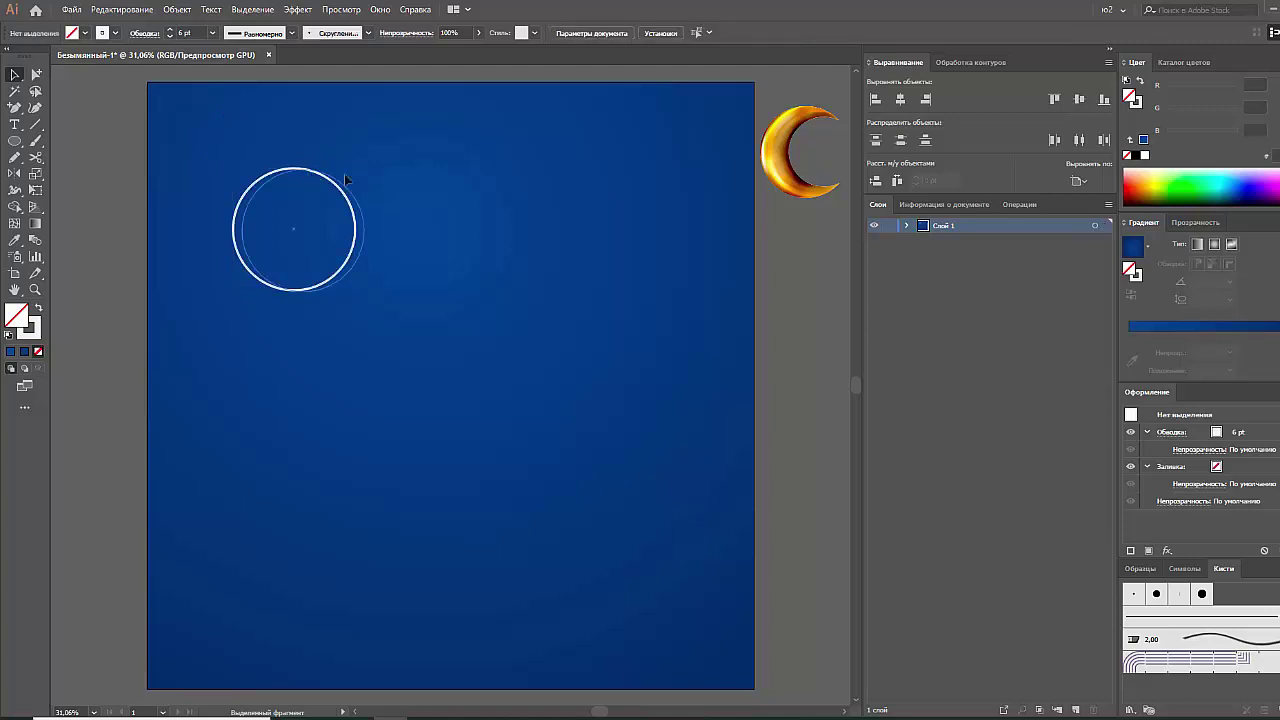
left_click_drag(300, 168, 434, 173)
Cut the circle with Scissors and delete its right arc, leaving a C shape
left_click(36, 156)
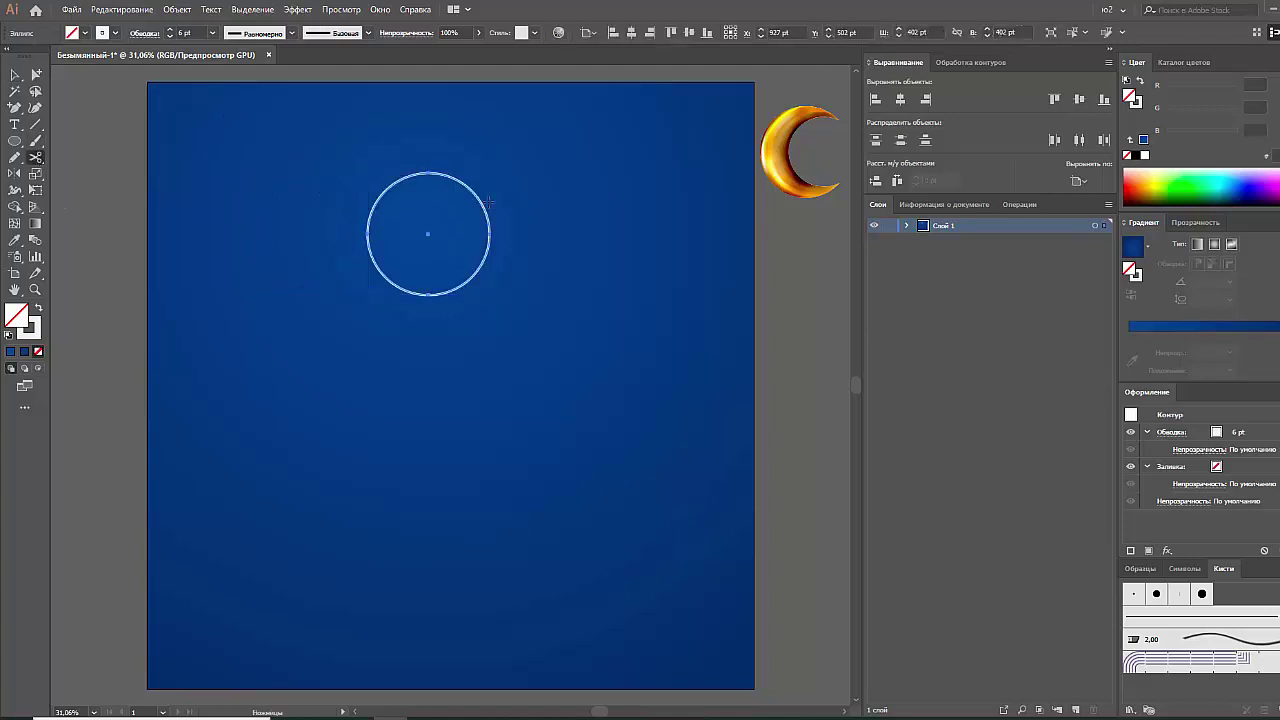
left_click(446, 176)
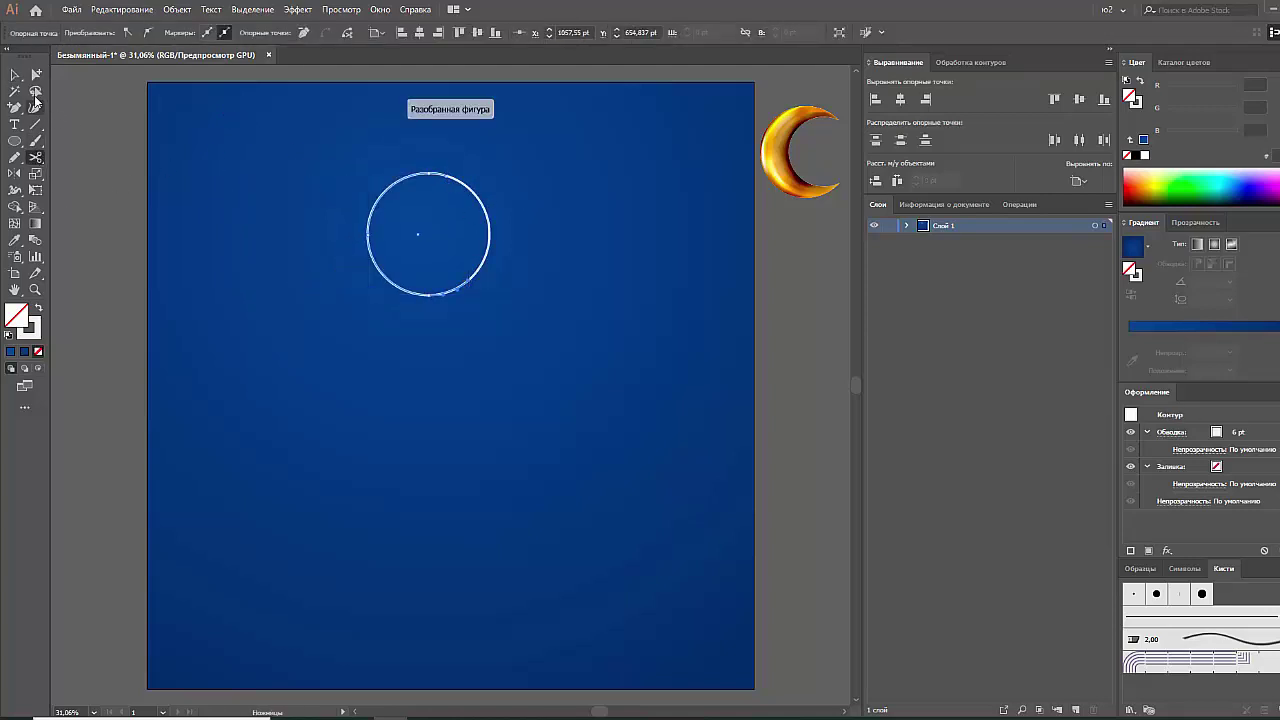
left_click(15, 74)
left_click(154, 124)
left_click(488, 230)
key("Delete")
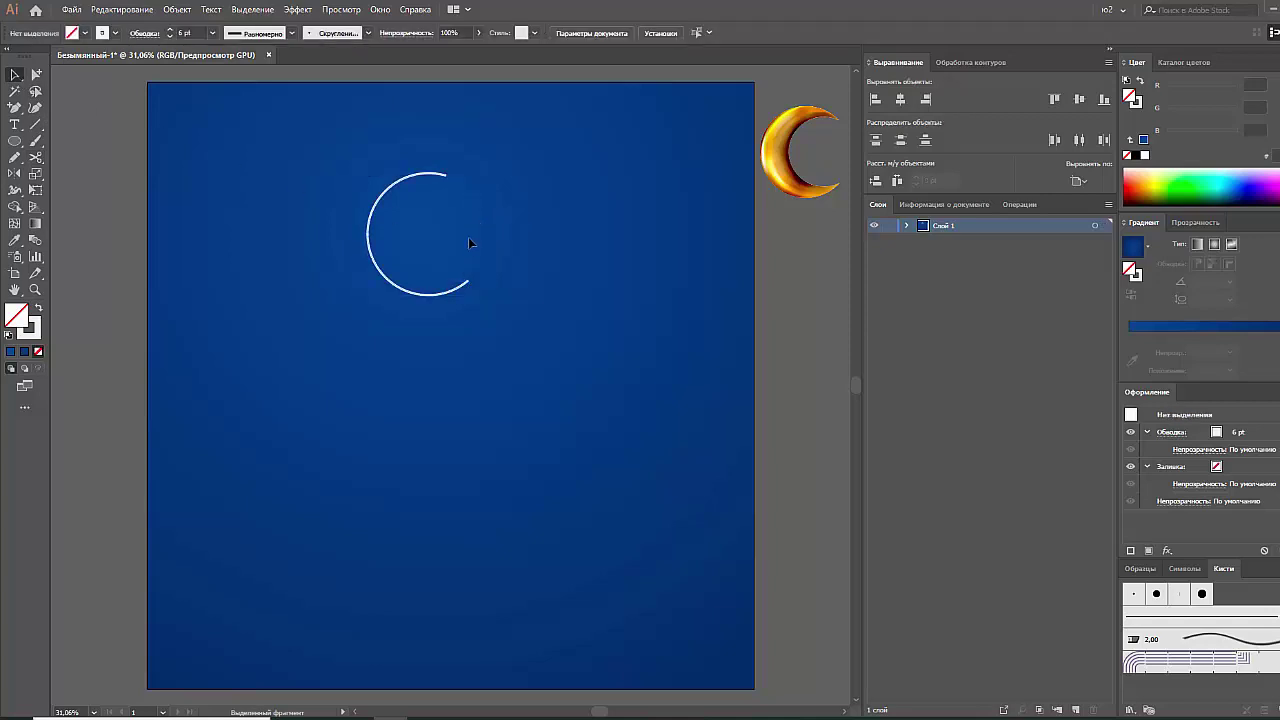
Nudge the arc upward and apply the tapered lens width profile
left_click(397, 181)
left_click(396, 160)
left_click_drag(409, 184, 410, 178)
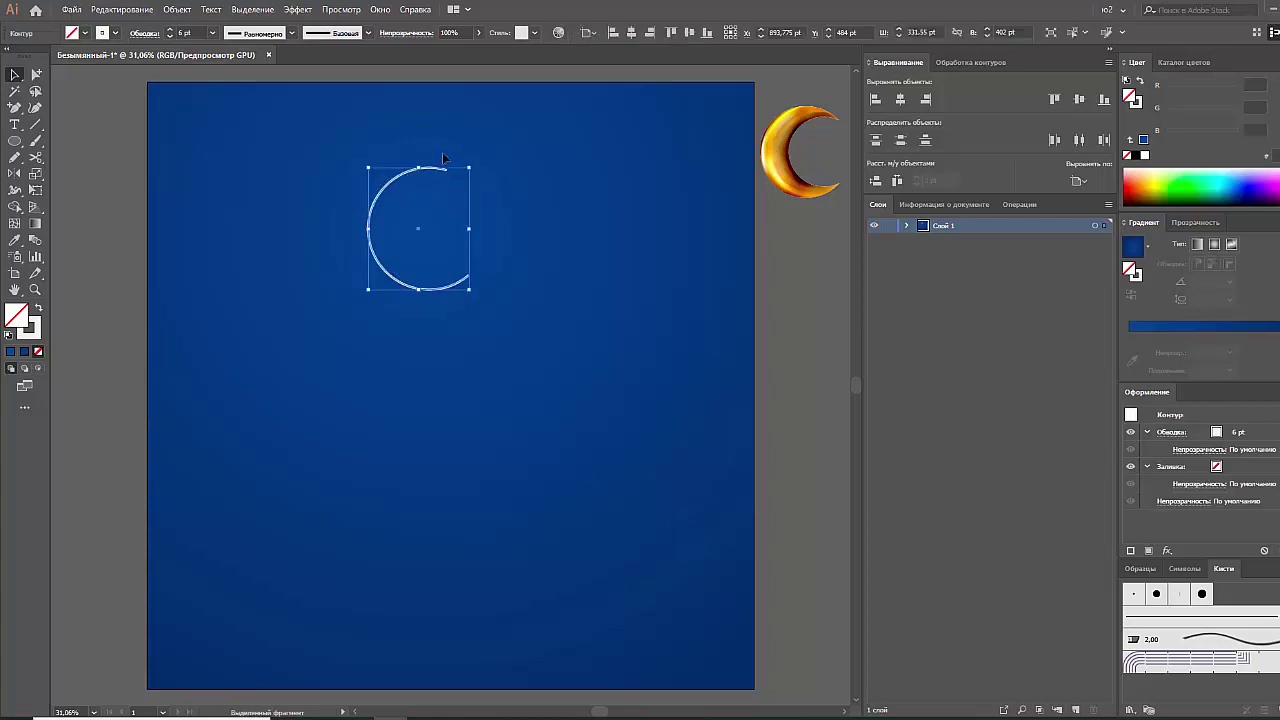
left_click(291, 33)
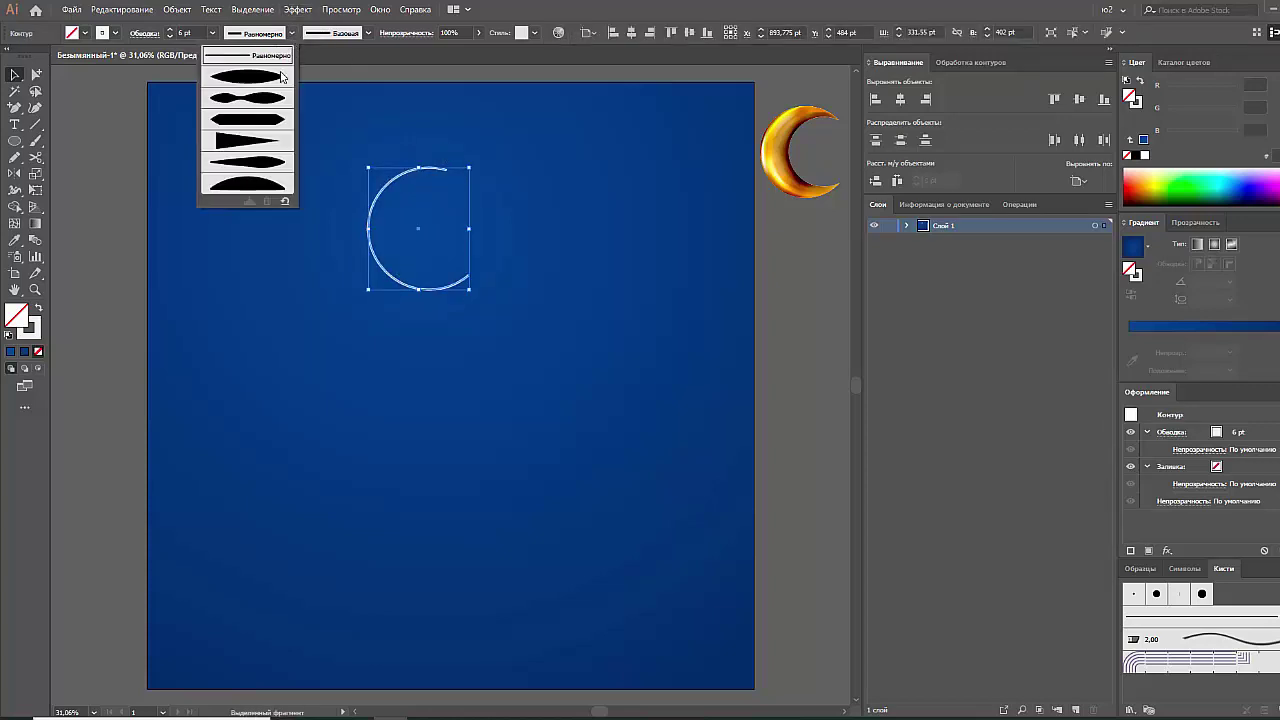
left_click(284, 76)
left_click(358, 99)
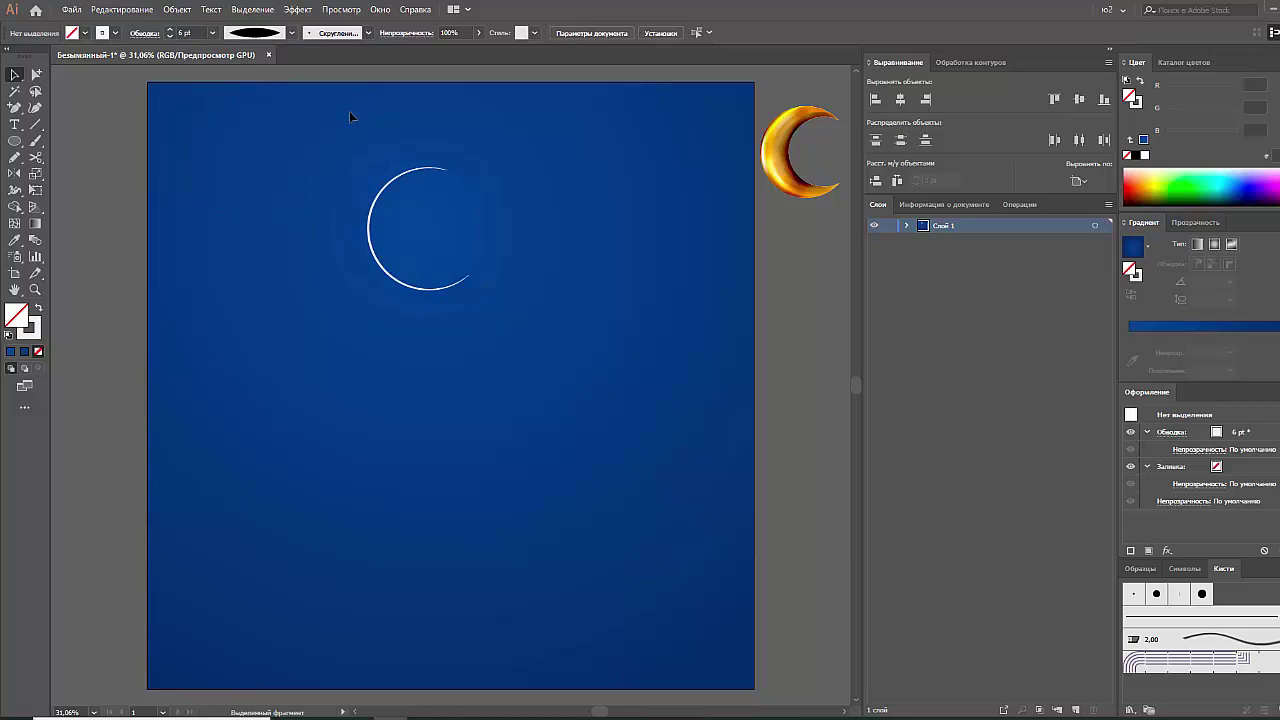
Draw a wide, thin, white-filled ellipse below the arc
left_click(16, 142)
left_click_drag(227, 389, 748, 434)
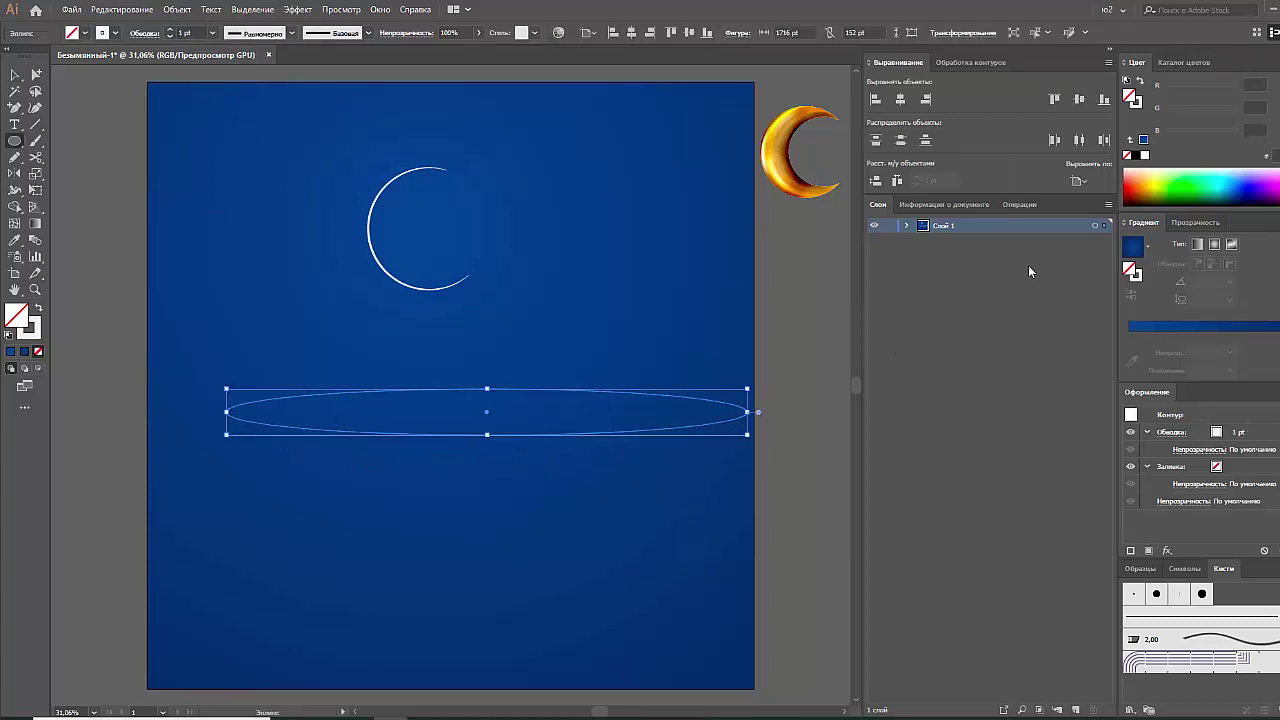
left_click(39, 312)
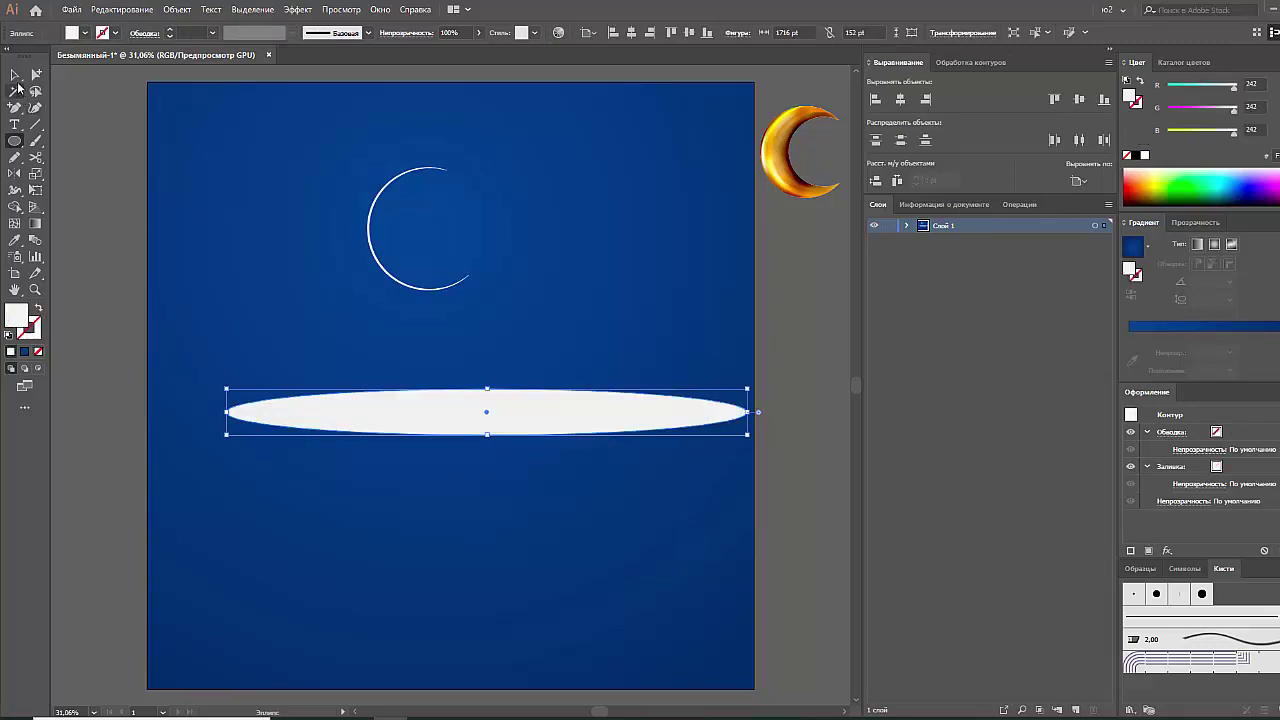
left_click(15, 74)
Scale a small blue copy centred inside, and fill the large ellipse black
left_click(330, 278)
left_click(513, 398)
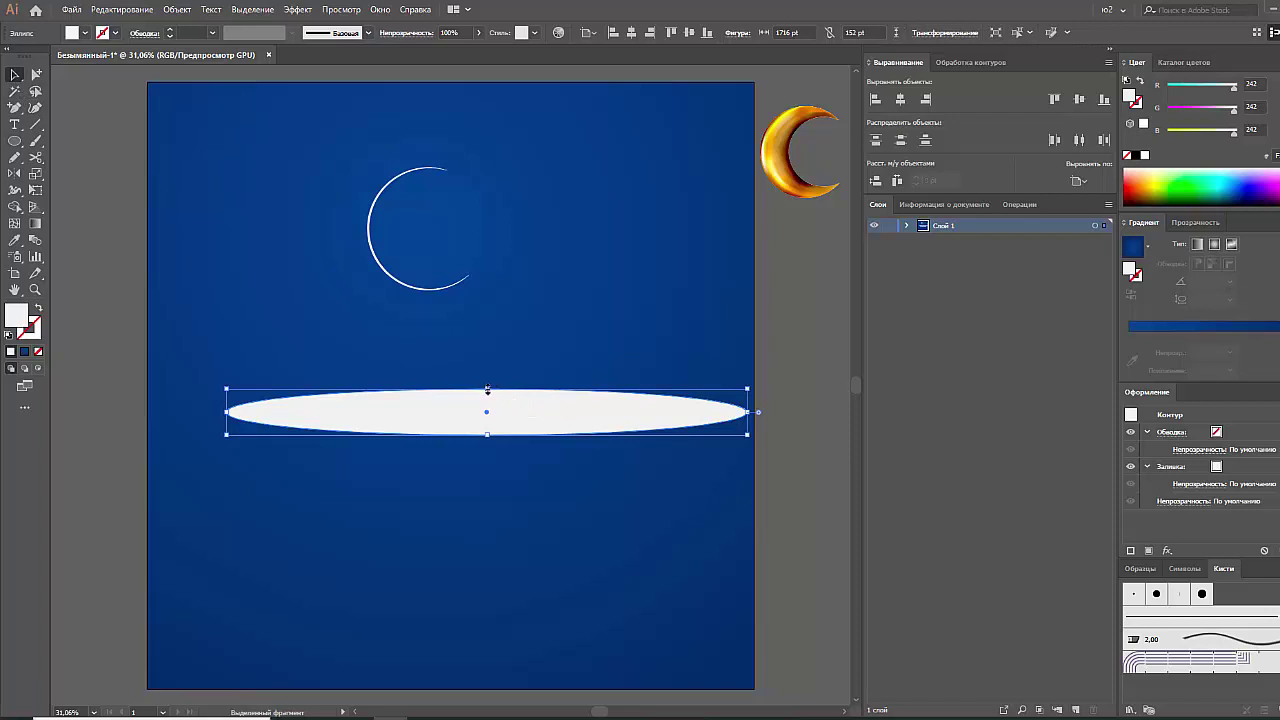
mouse_move(487, 390)
left_mouse_down()
mouse_move(528, 416)
mouse_move(605, 415)
left_mouse_up()
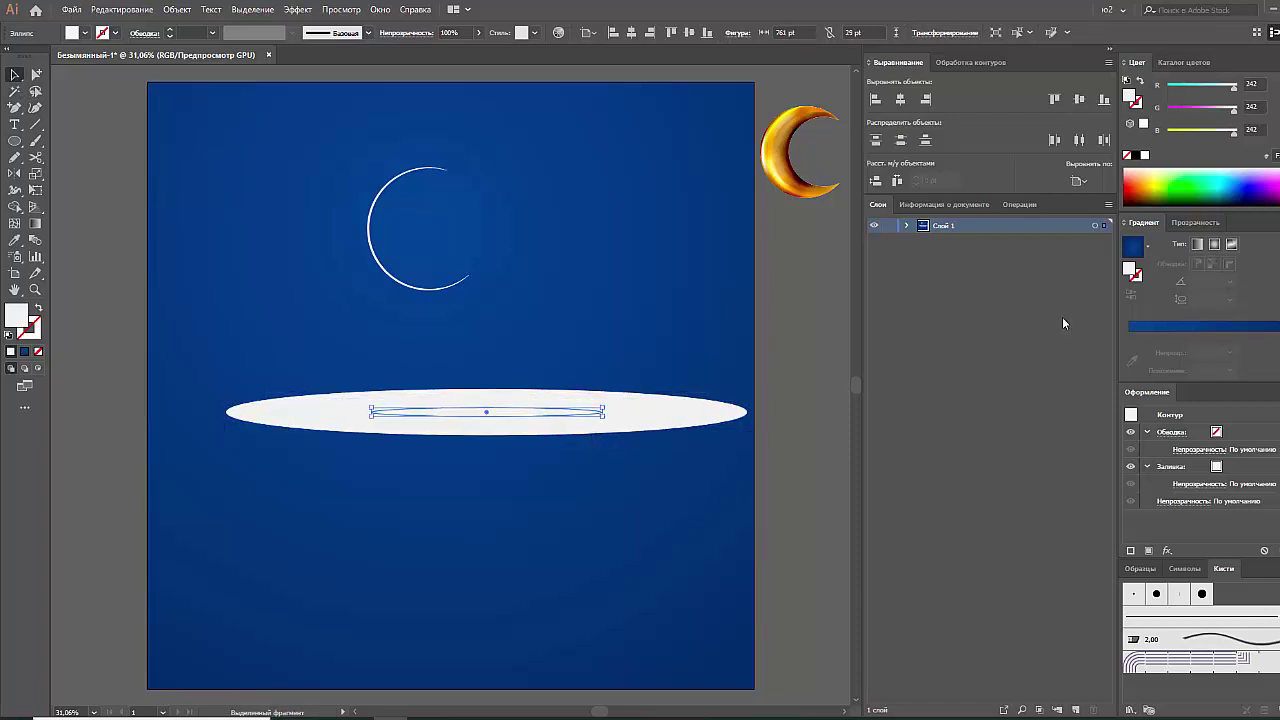
left_click(1243, 181)
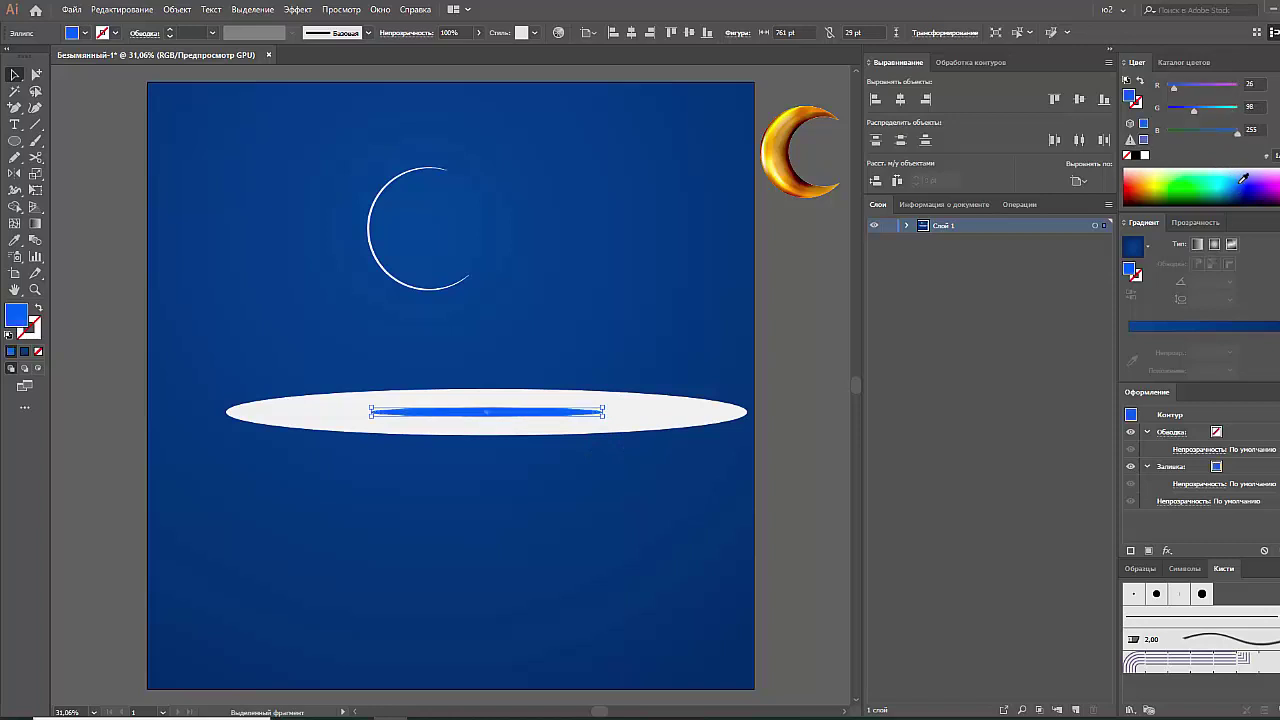
left_click(691, 423)
left_click(1143, 158)
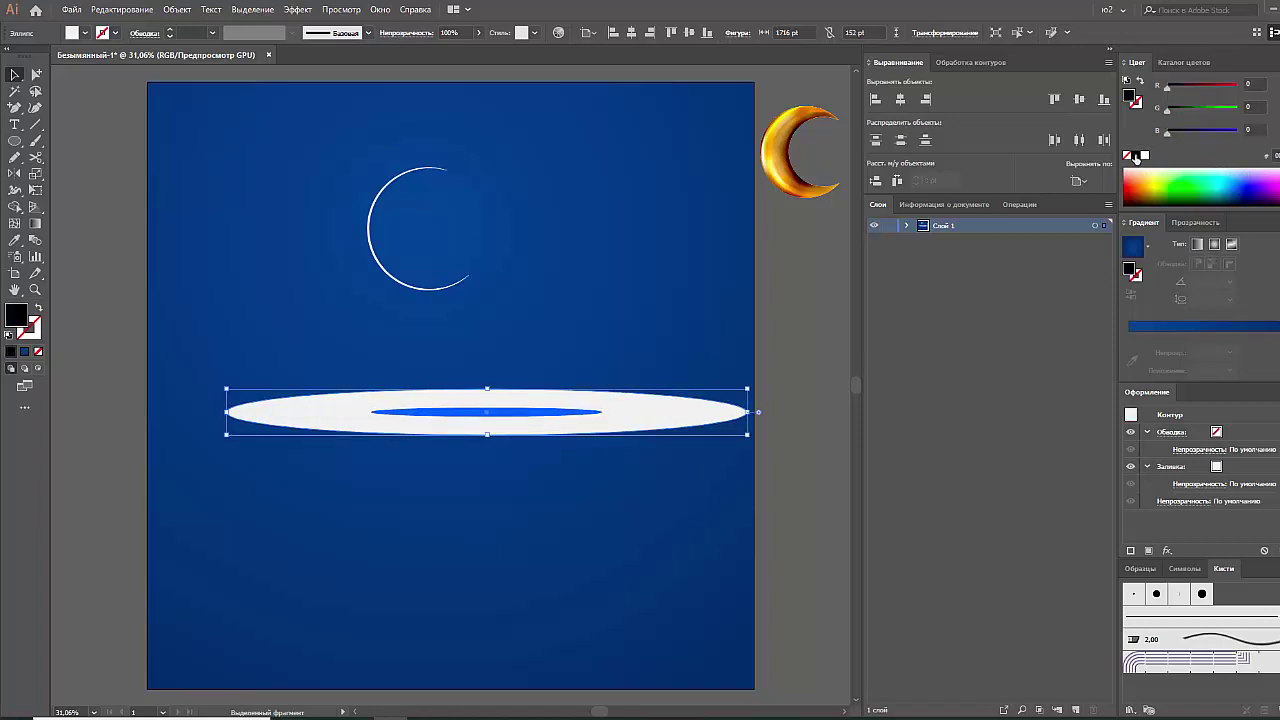
left_click(616, 372)
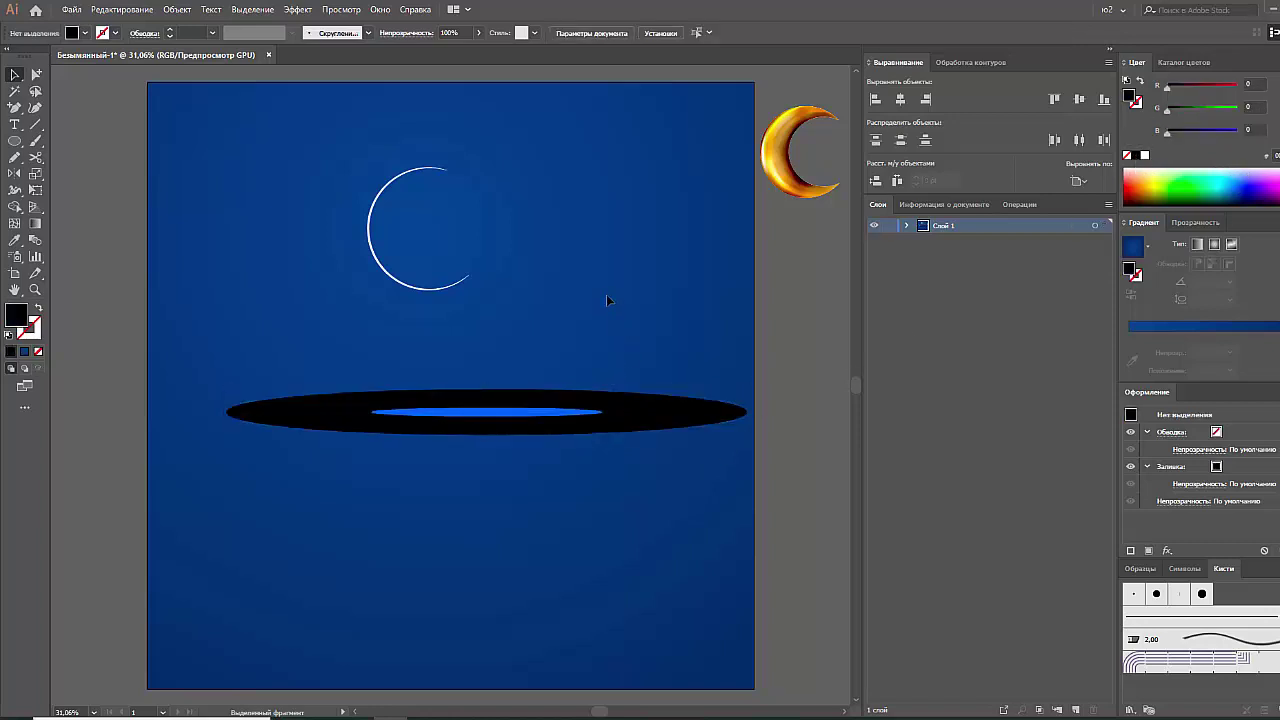
Recolour the small inner ellipse cyan (R8 G189 B255)
left_click(1196, 222)
left_click(1165, 244)
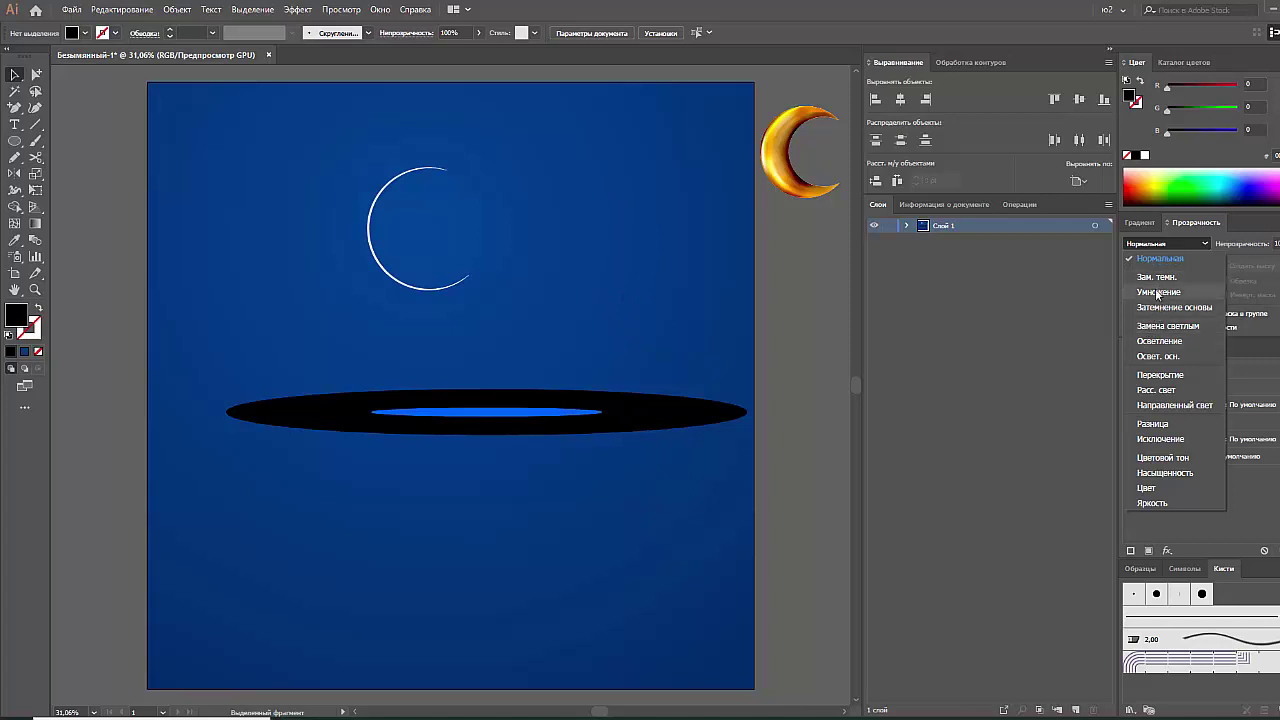
left_click(737, 356)
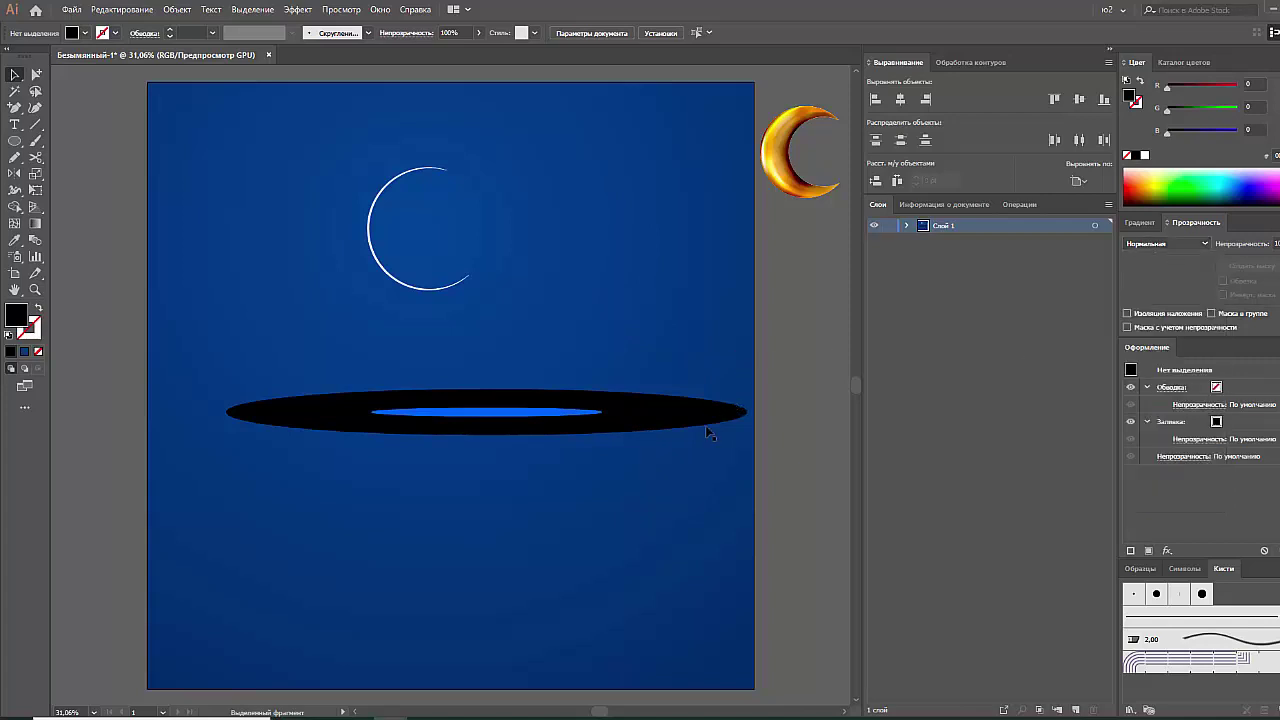
left_click(565, 413)
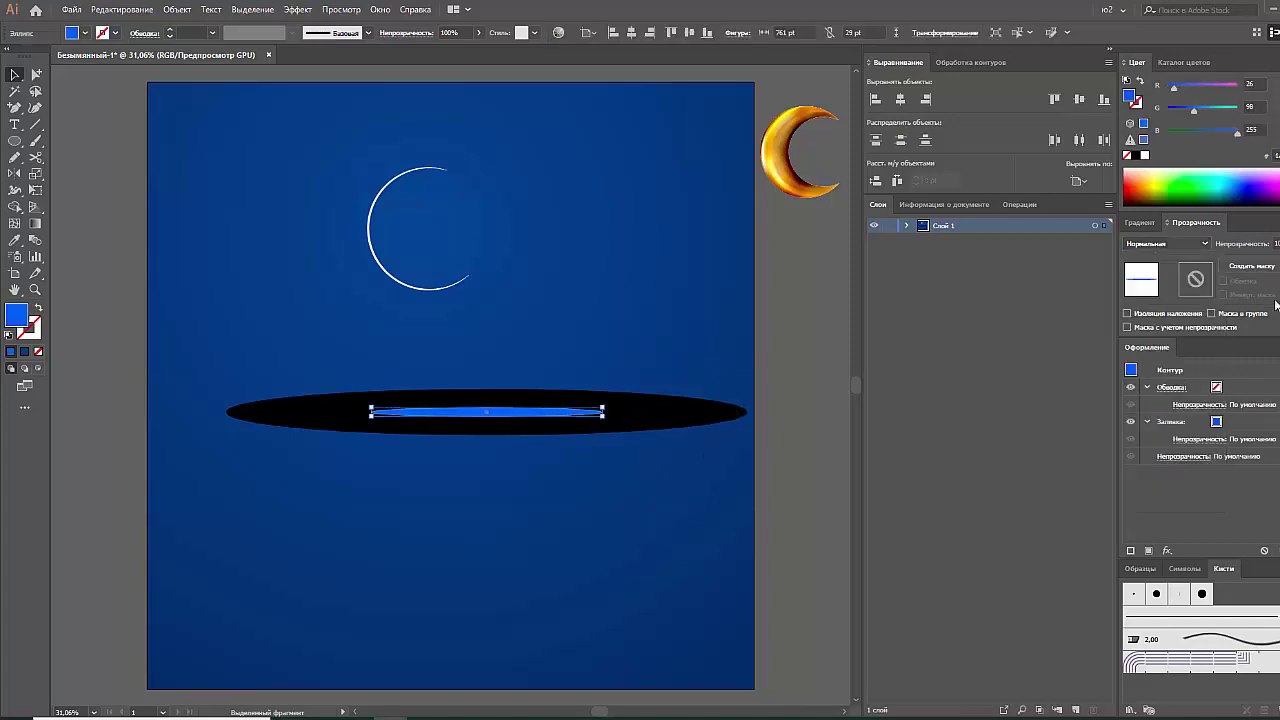
left_click(1230, 181)
left_click(709, 351)
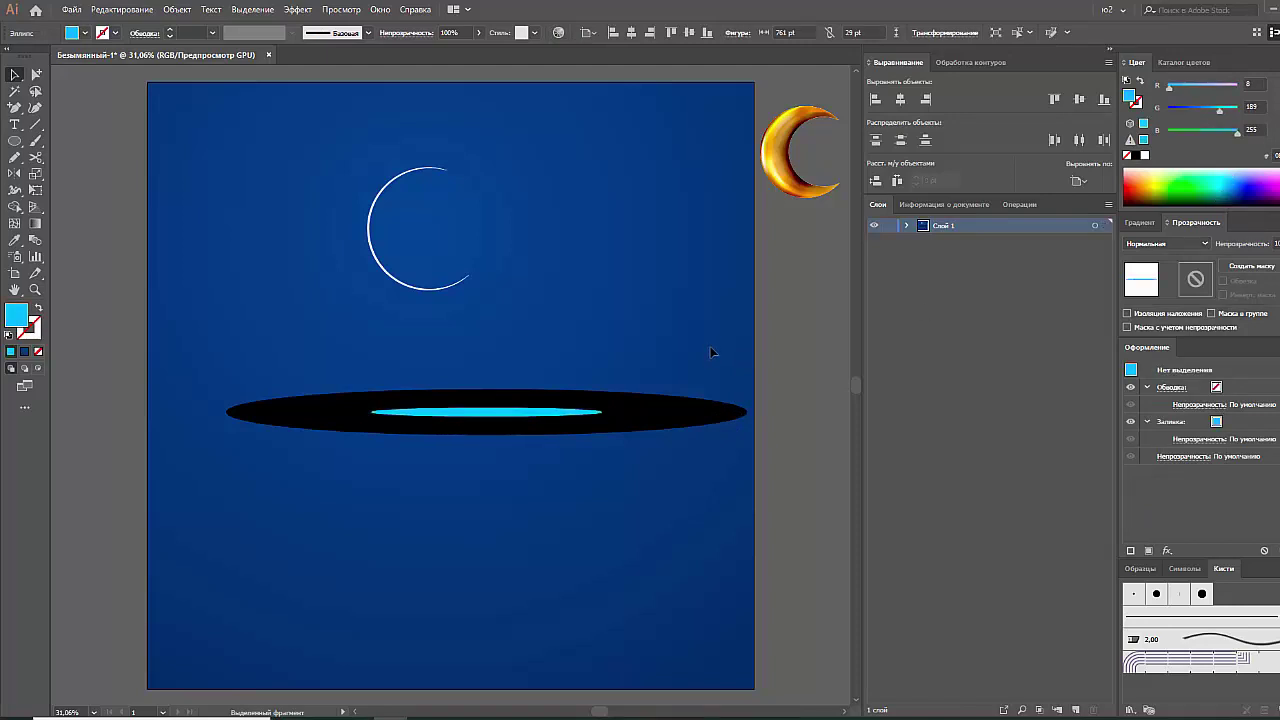
left_click(35, 240)
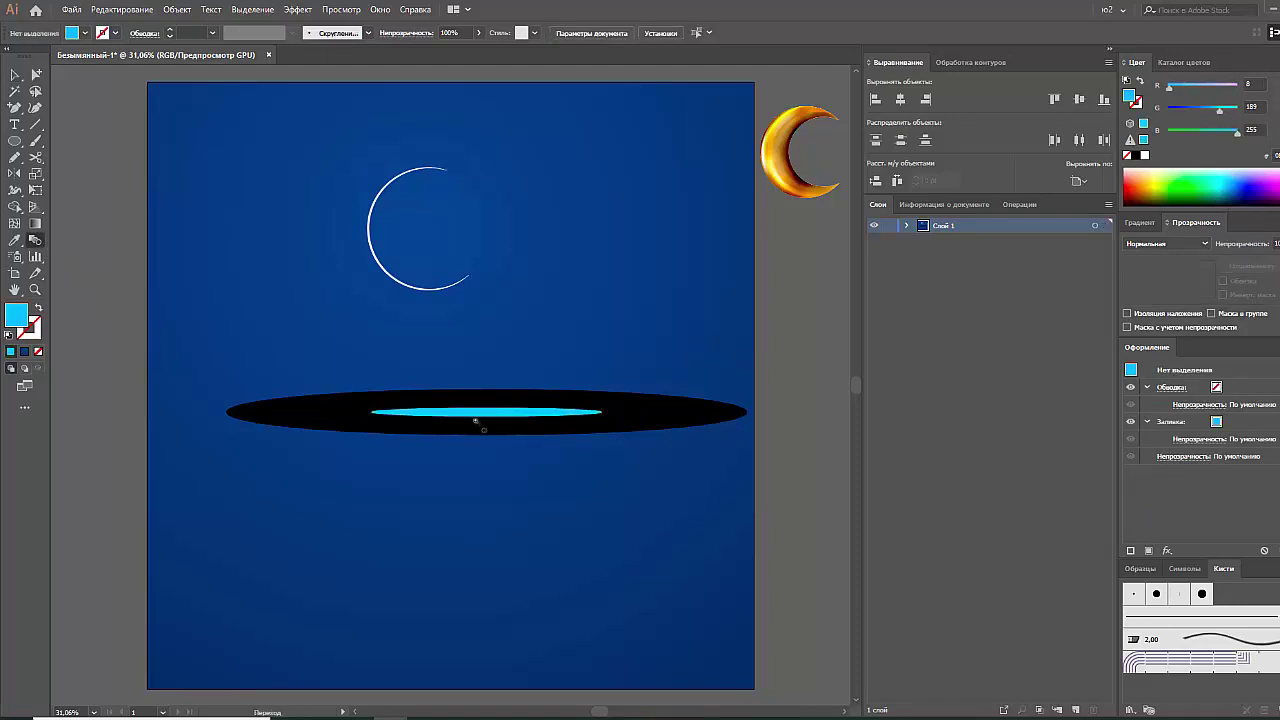
Blend the black and cyan ellipses with 40 steps and squash the blend thinner
left_click(335, 411)
double_click(35, 241)
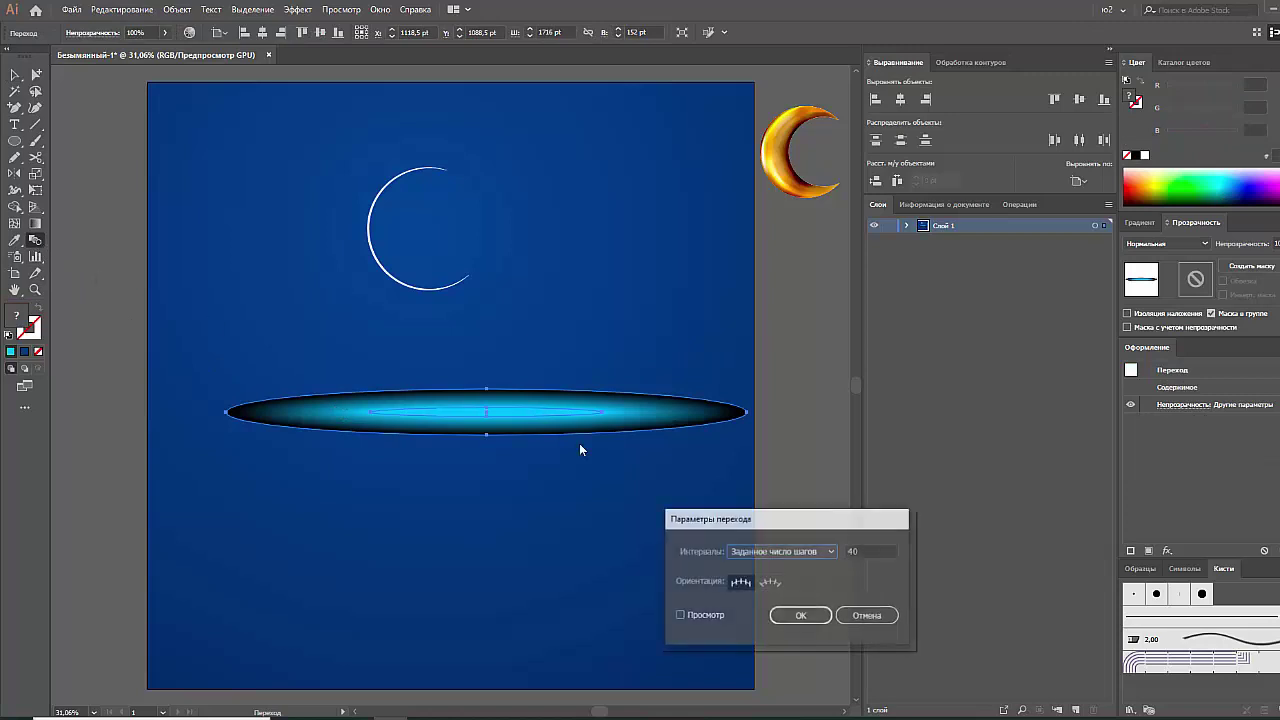
left_click(801, 615)
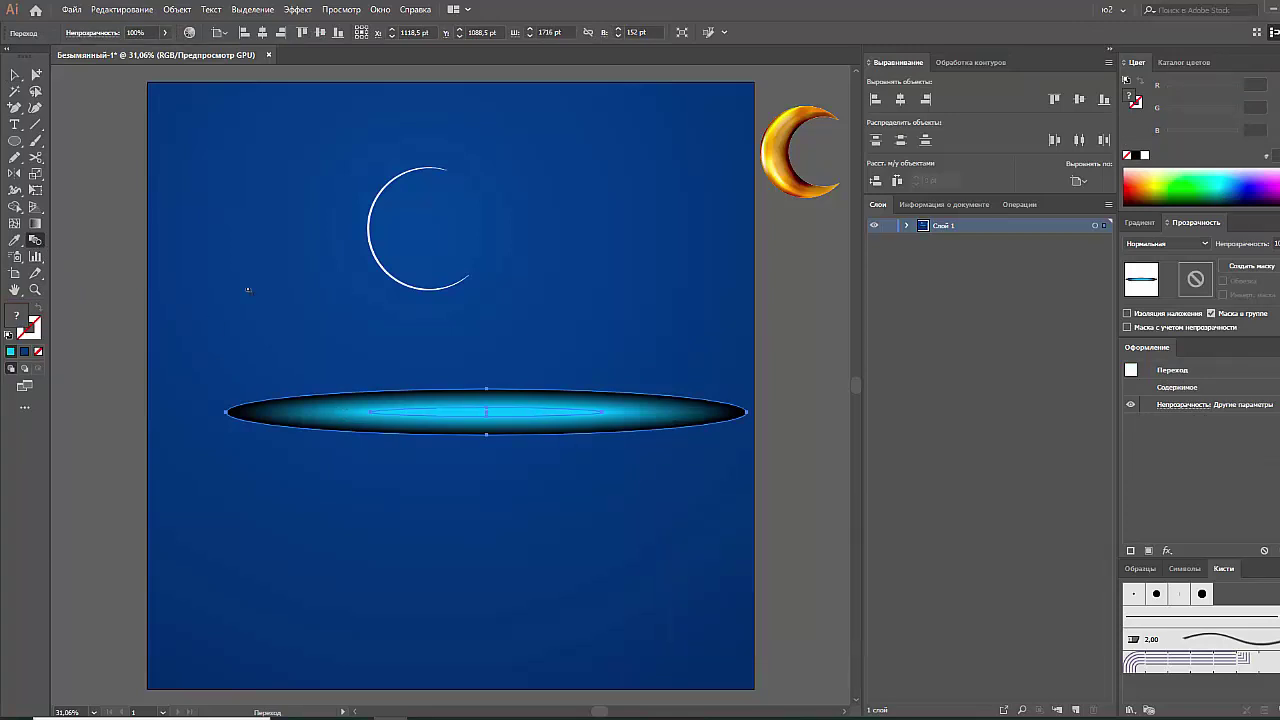
key("v")
left_click(337, 271)
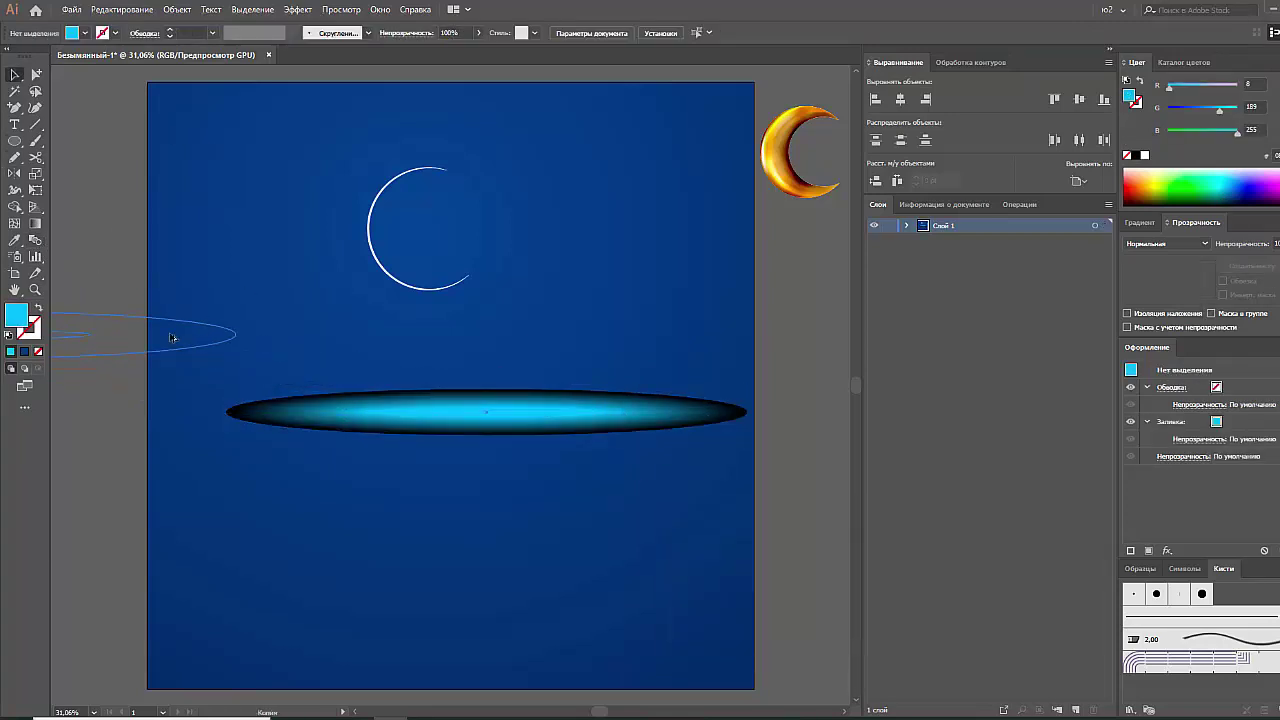
left_click(500, 414)
left_click_drag(487, 391, 488, 398)
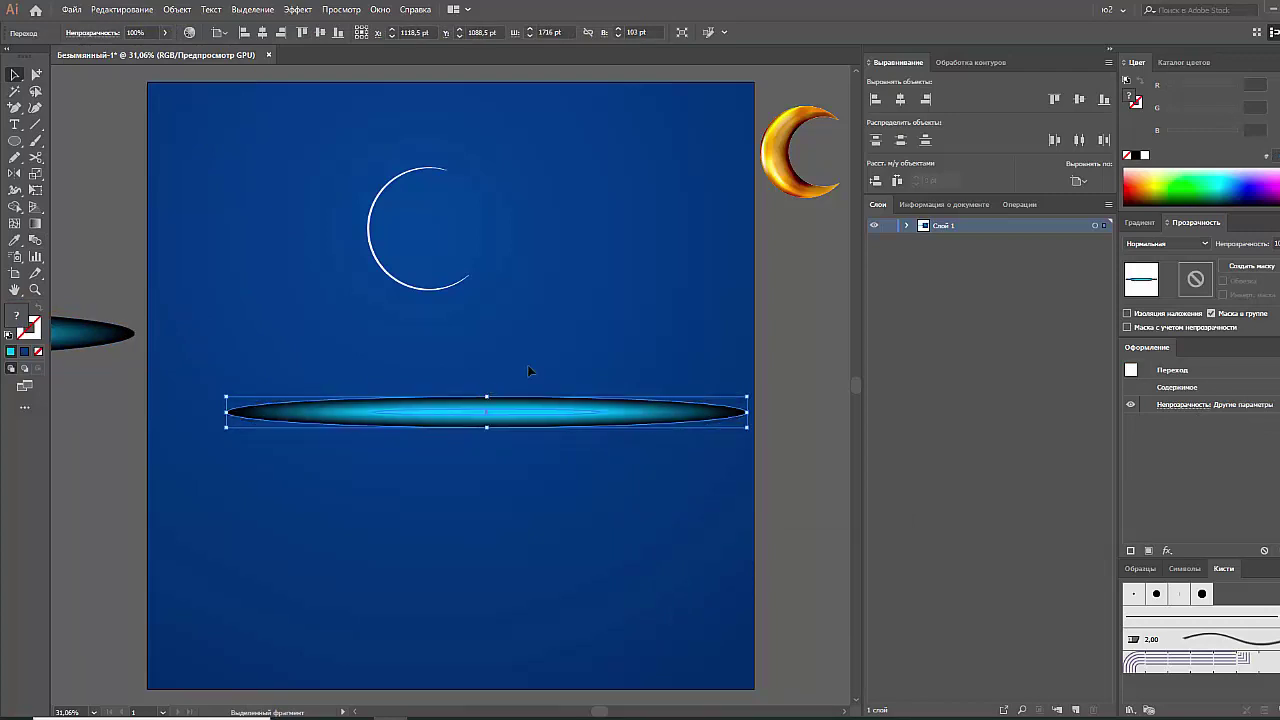
Expand the blend into plain shapes with Object > Expand
left_click(297, 10)
left_click(177, 10)
left_click(206, 156)
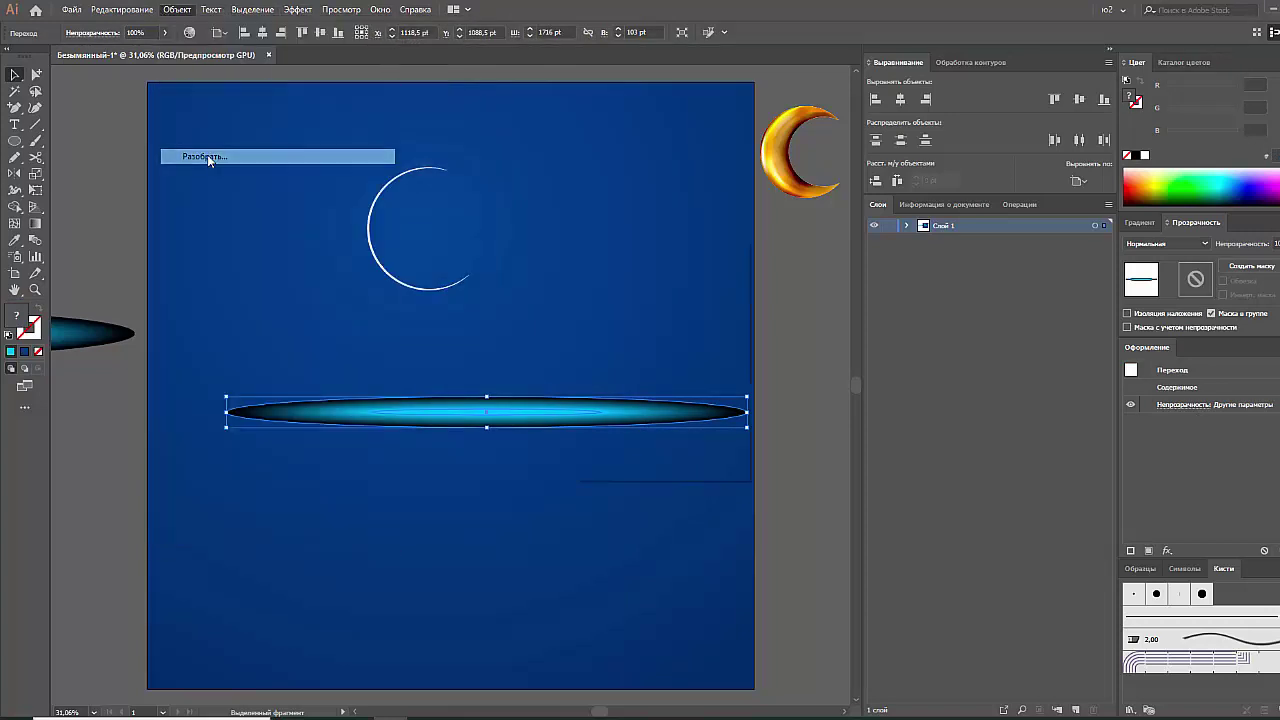
left_click(622, 442)
left_click(605, 362)
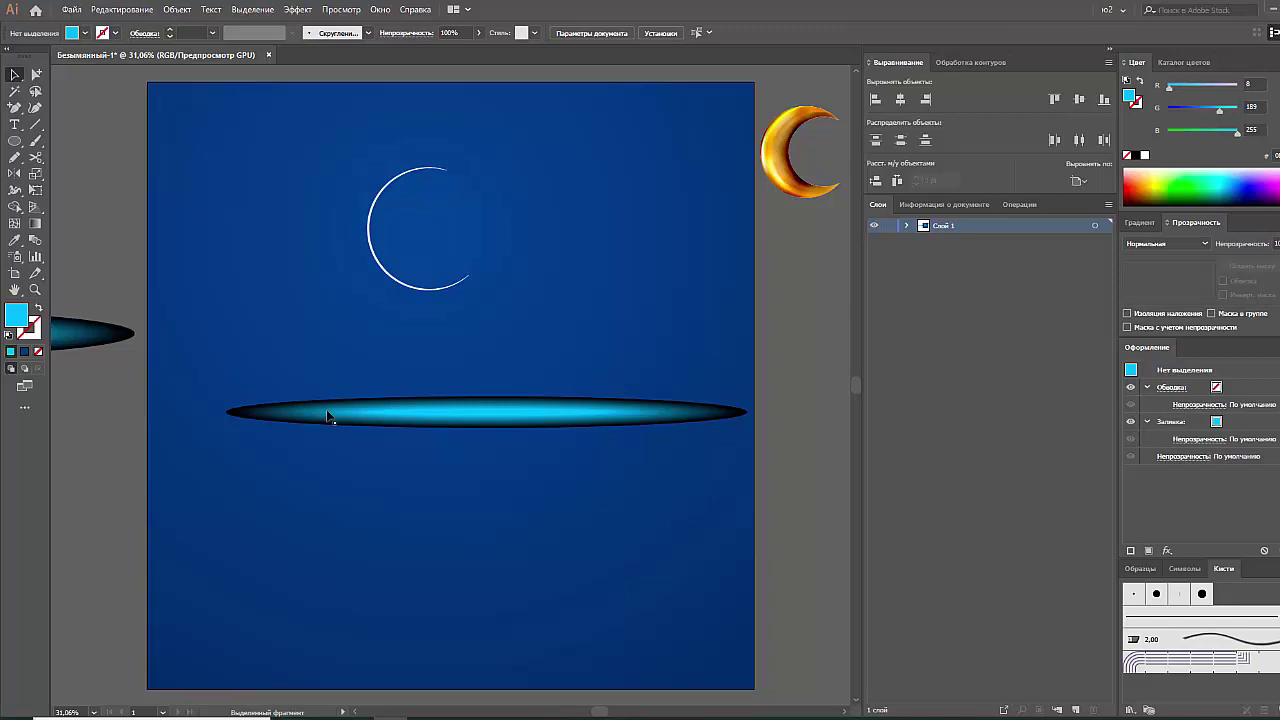
Save the glowing ellipse as a new art brush and move it off the artboard
left_click_drag(330, 415, 1200, 640)
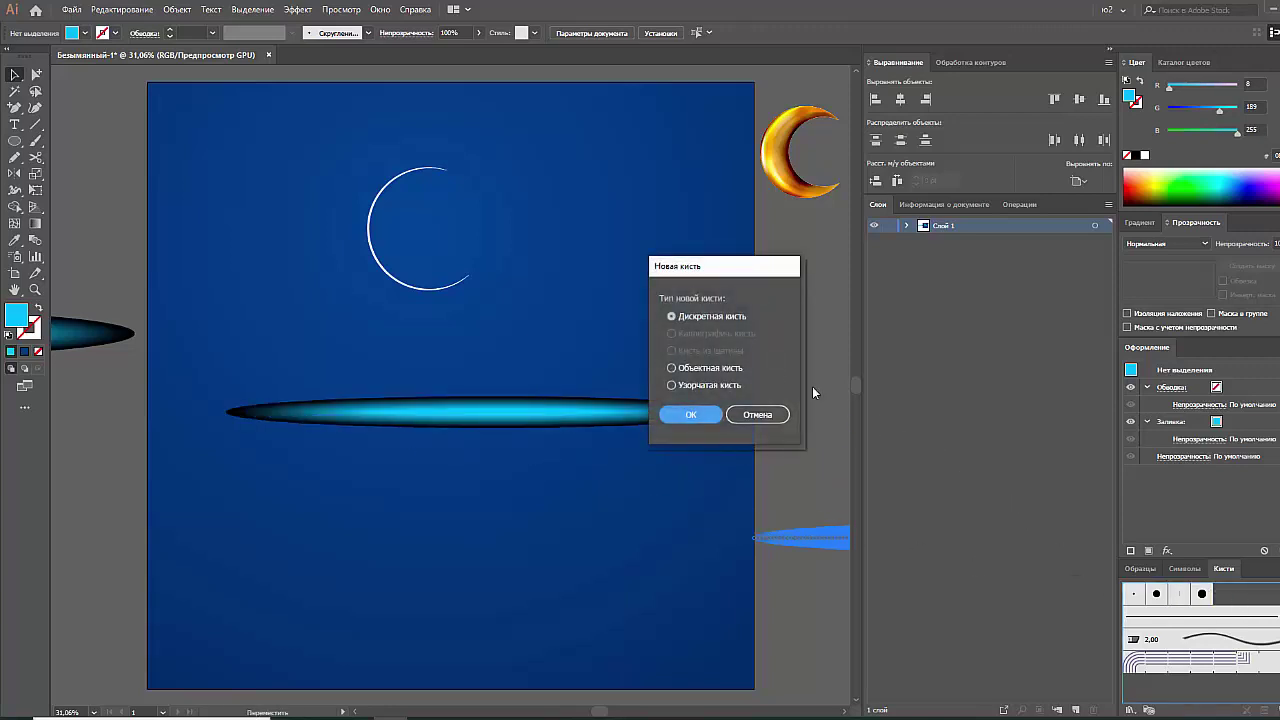
left_click(708, 369)
left_click(697, 414)
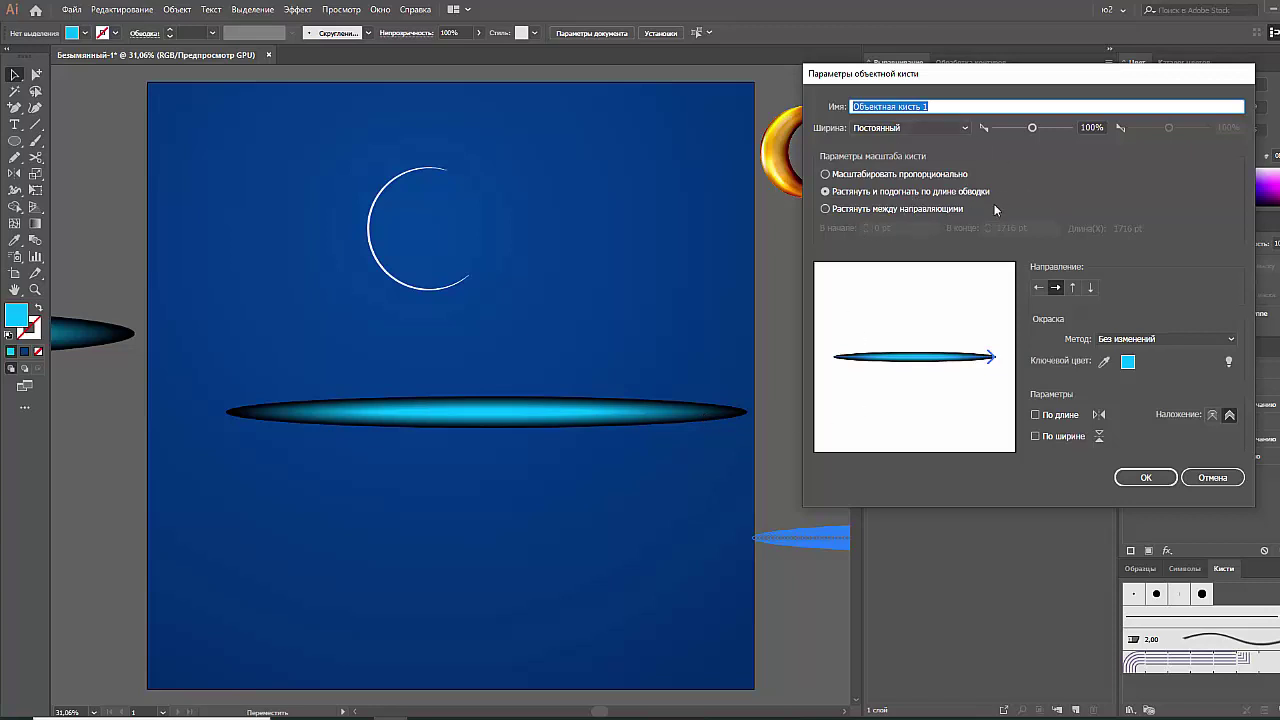
left_click(1150, 477)
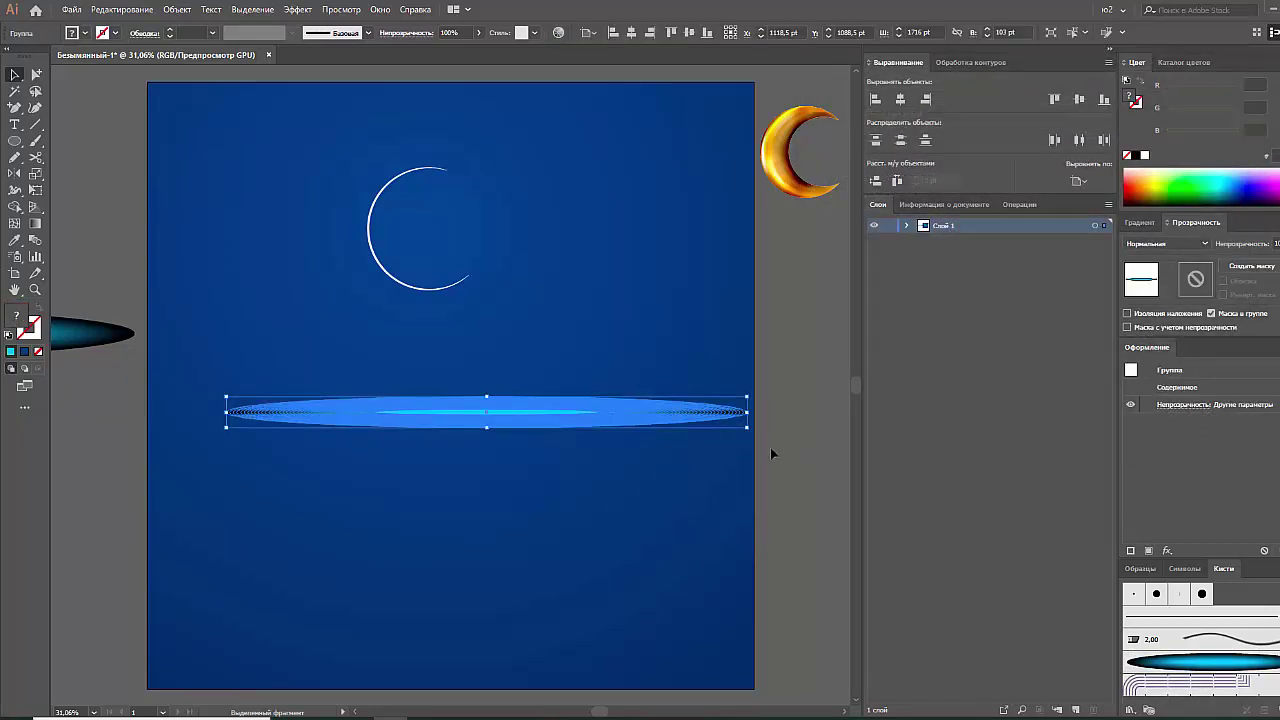
left_click_drag(723, 420, 119, 410)
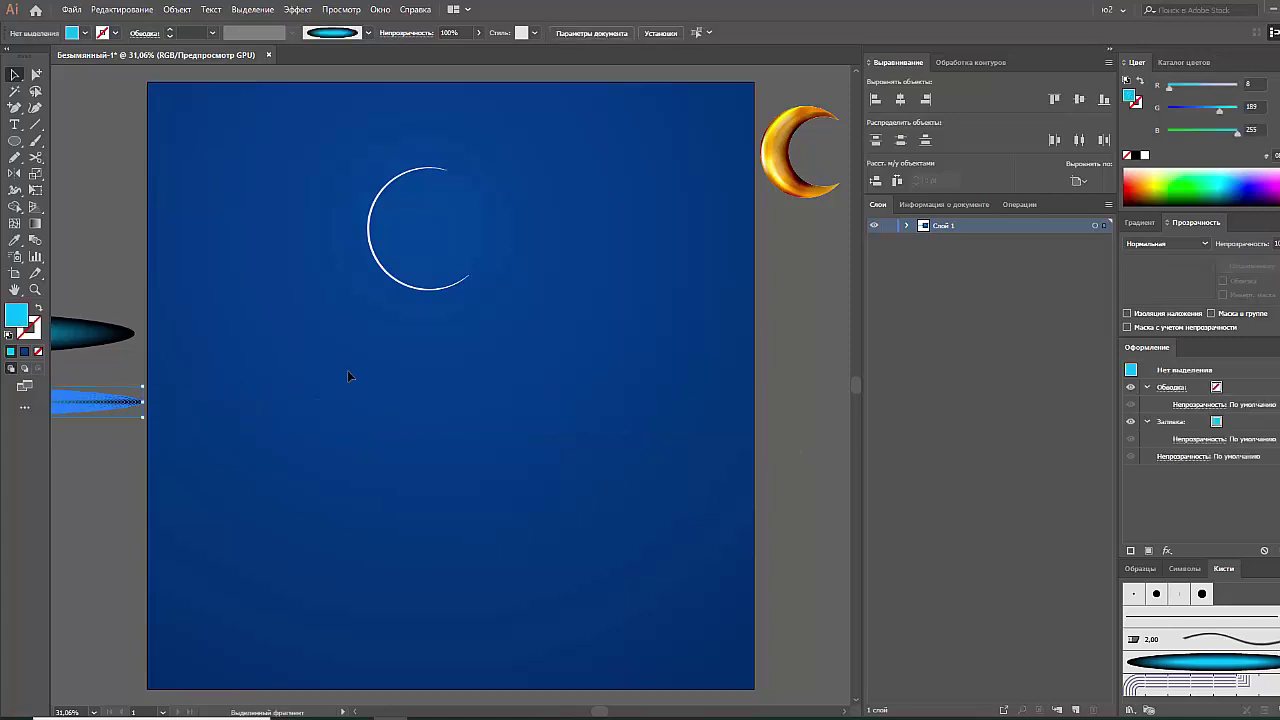
Duplicate the white arc and apply the new cyan glow art brush to the copy
left_click(392, 289)
left_click_drag(392, 289, 479, 462)
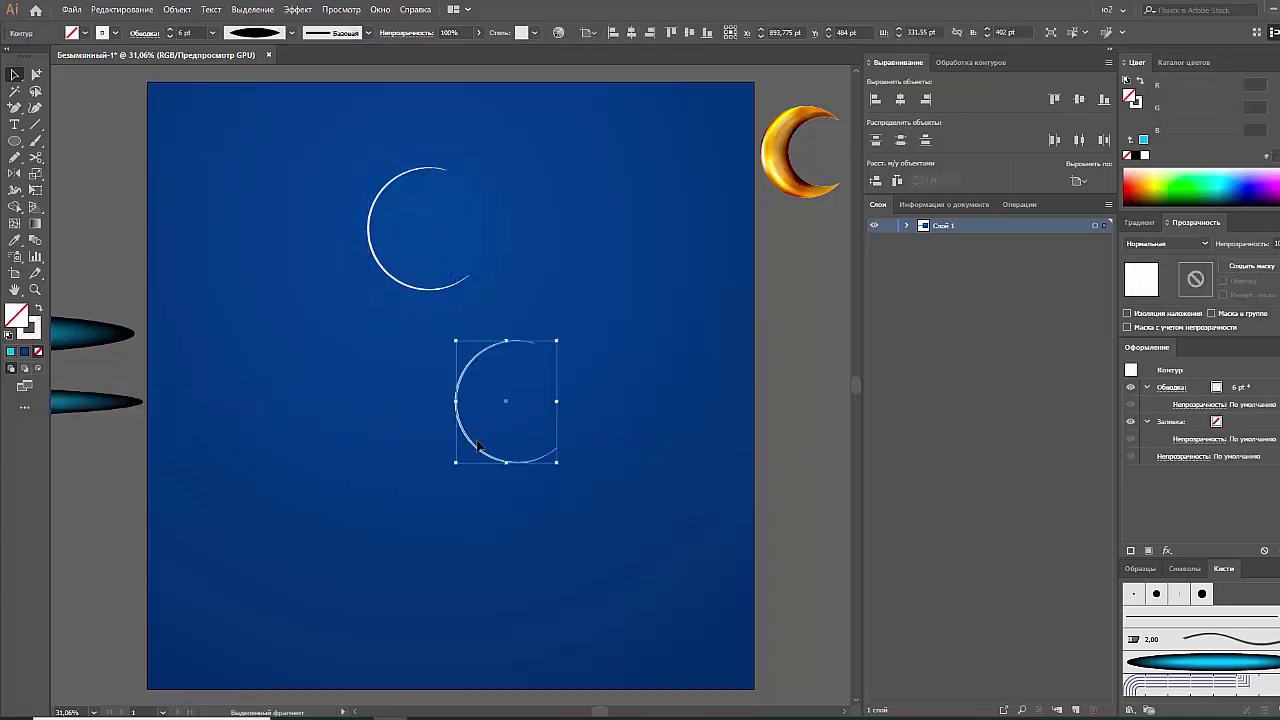
left_click(1173, 665)
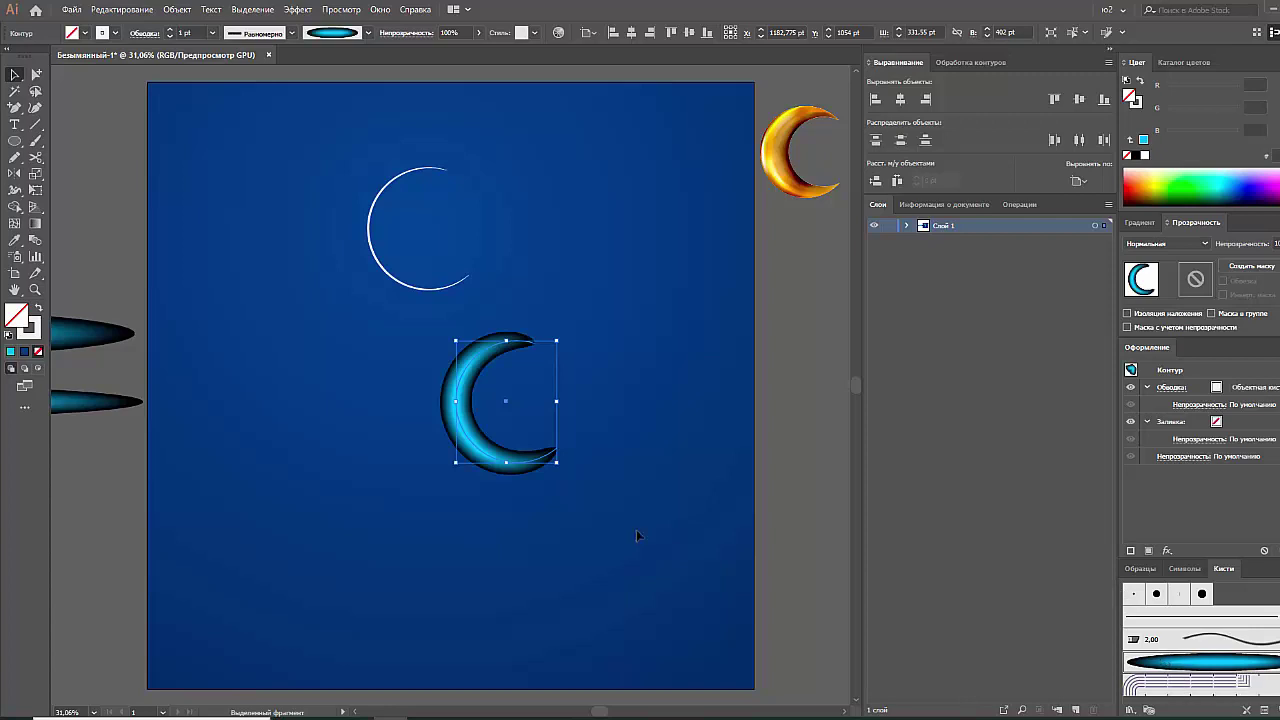
left_click(635, 526)
Set the glowing crescent to Screen (Осветление) blending and move it beside the white arc
left_click(525, 460)
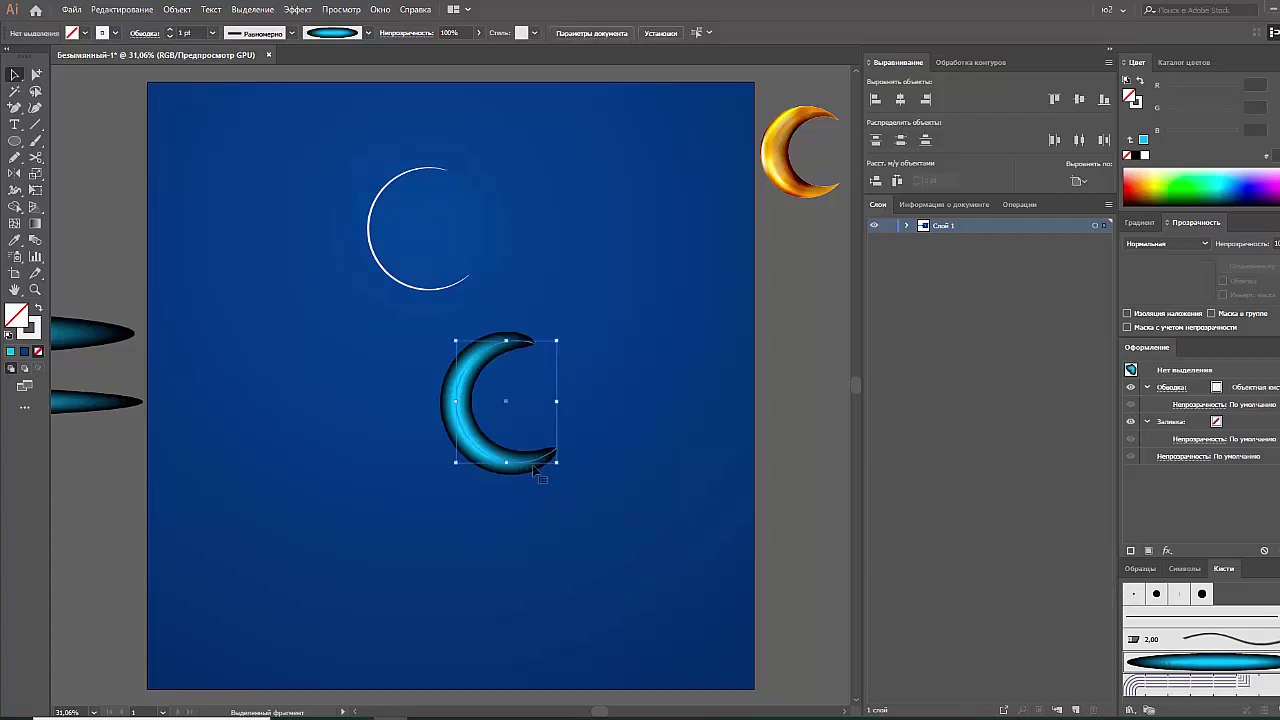
left_click(1166, 243)
left_click(1160, 341)
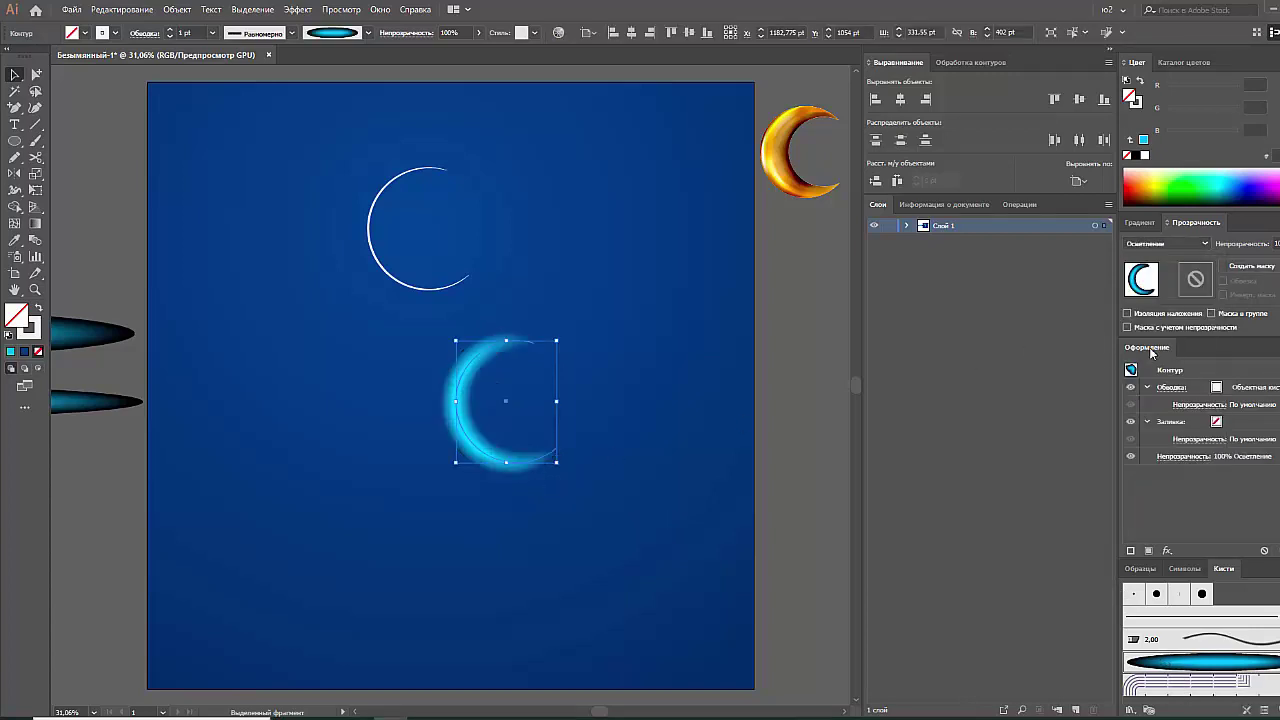
left_click(695, 396)
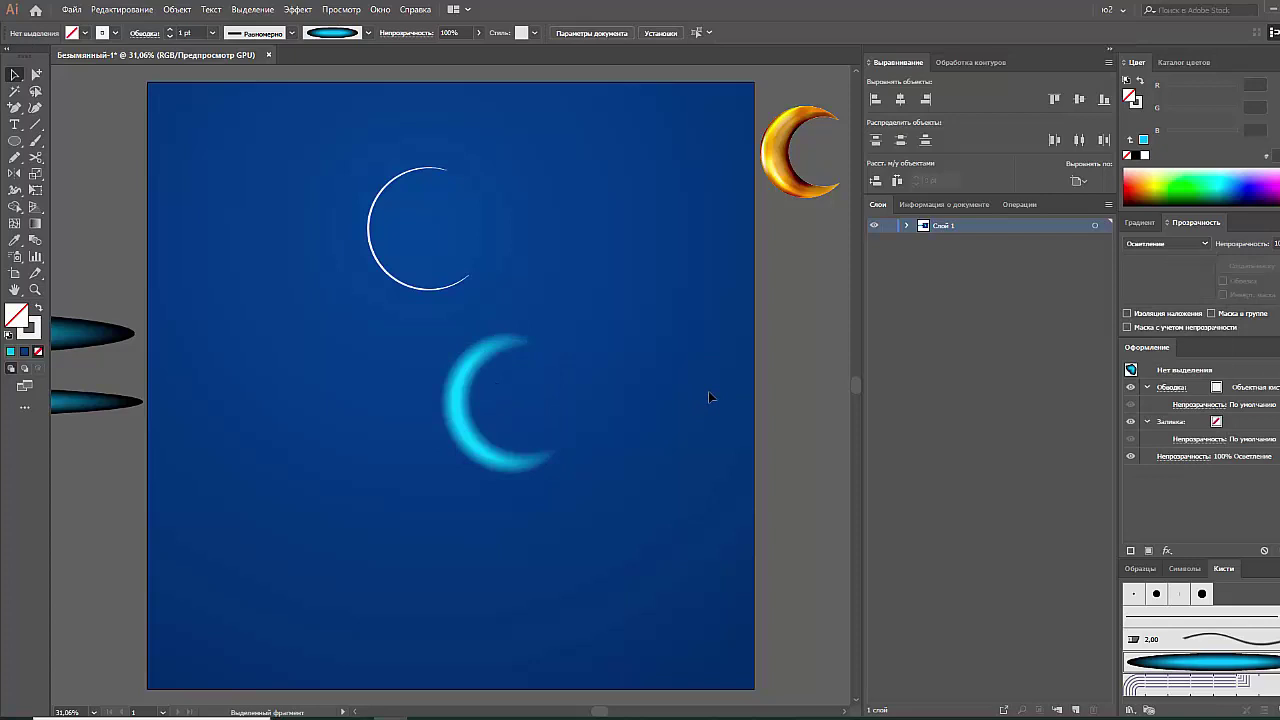
left_click_drag(460, 404, 559, 236)
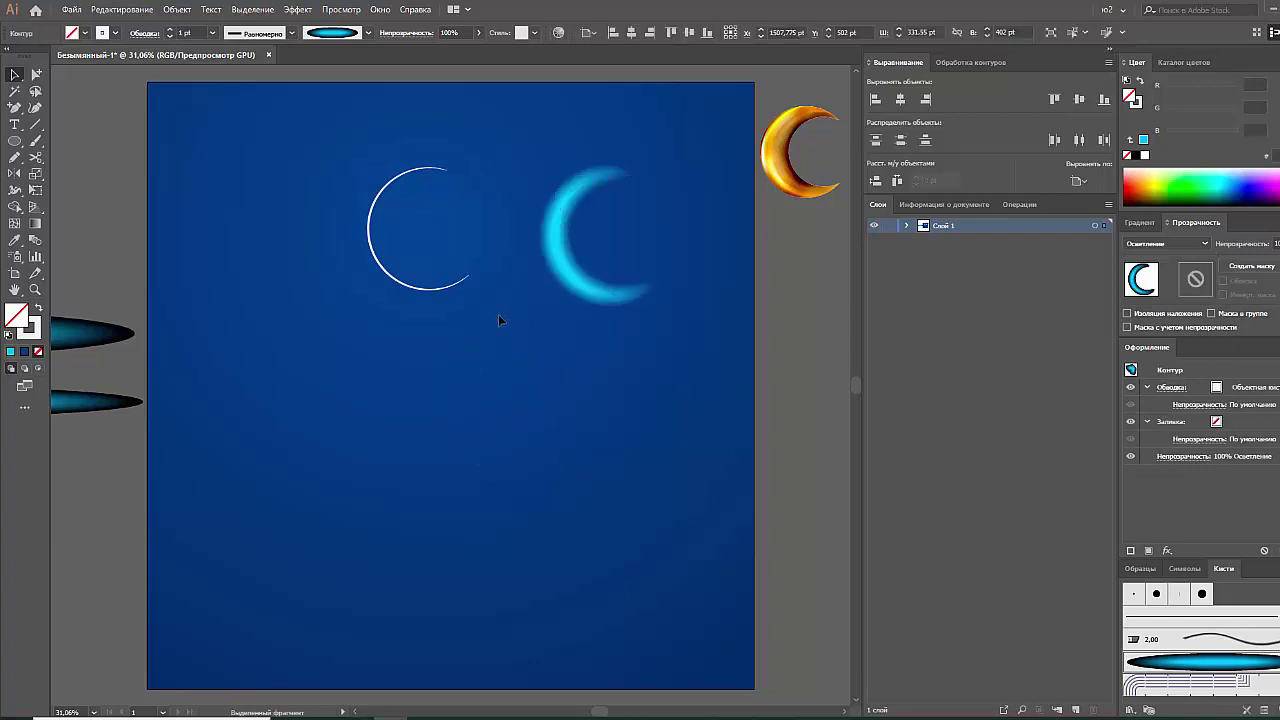
left_click(498, 318)
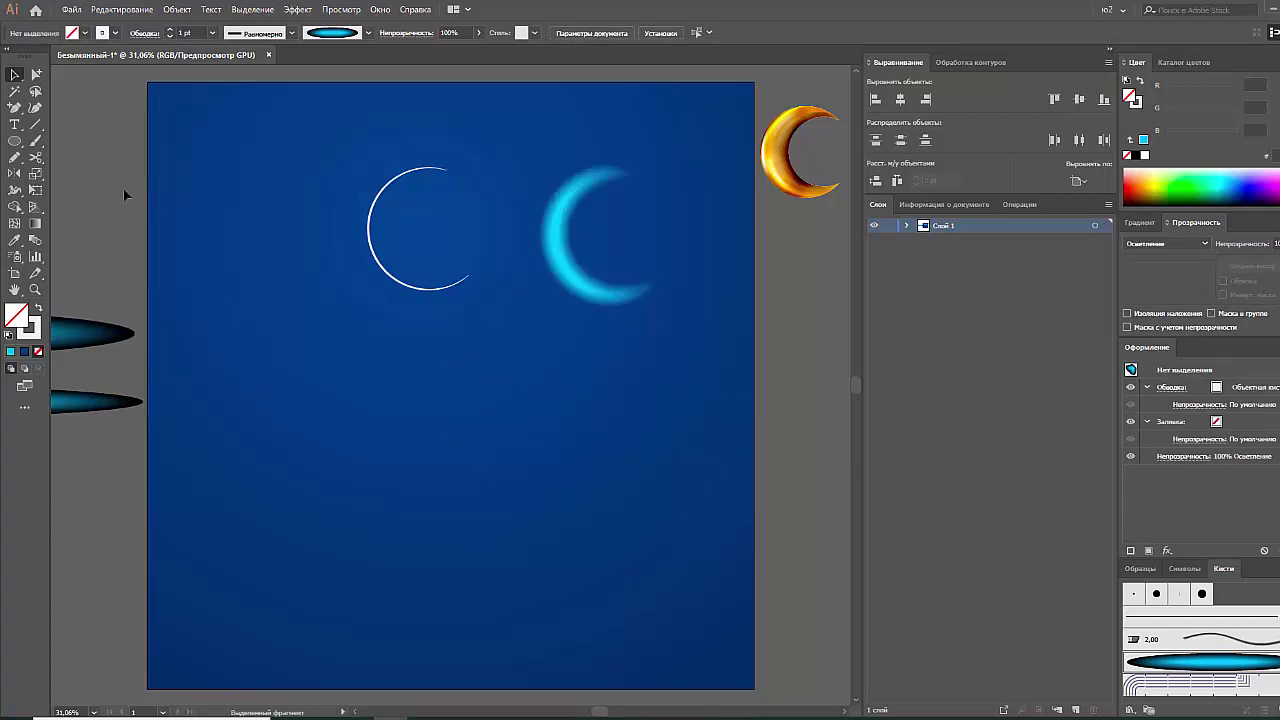
left_click(15, 157)
Sketch a looping swirl below the crescents and apply the blue glow brush
mouse_move(293, 440)
left_mouse_down()
mouse_move(377, 487)
mouse_move(449, 466)
mouse_move(420, 509)
mouse_move(541, 540)
left_mouse_up()
key("v")
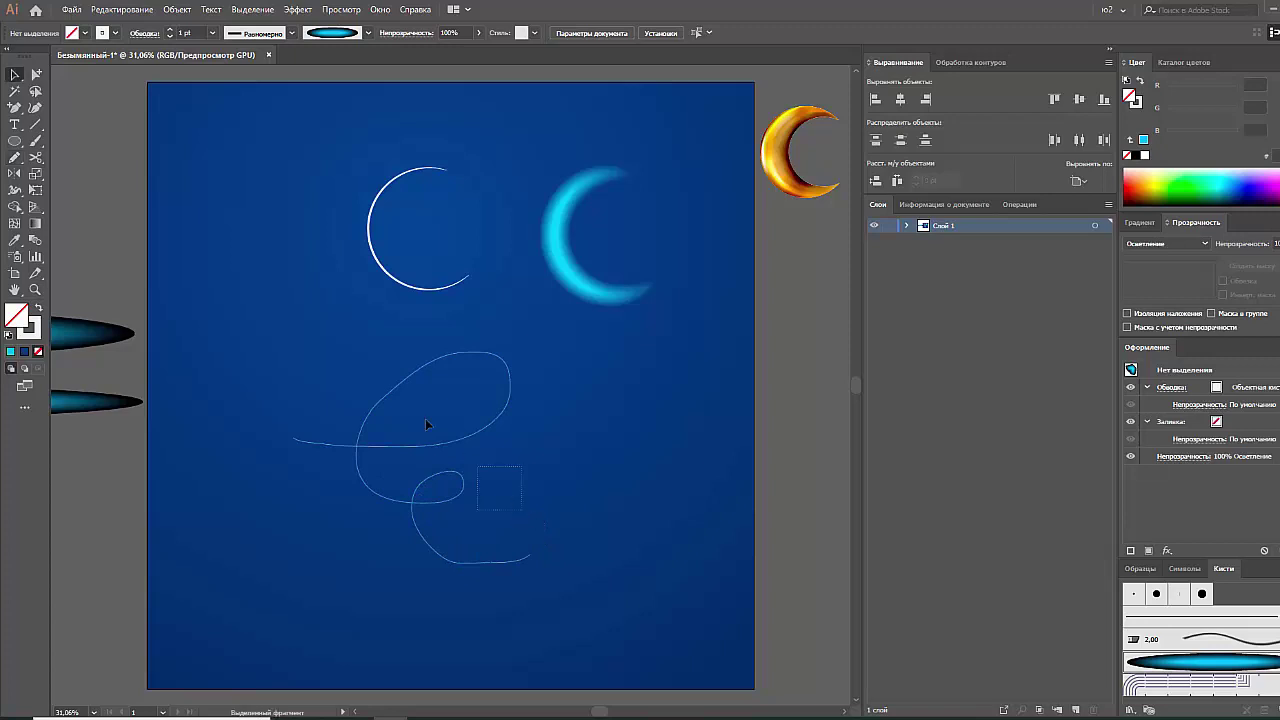
left_click(424, 441)
left_click(1158, 662)
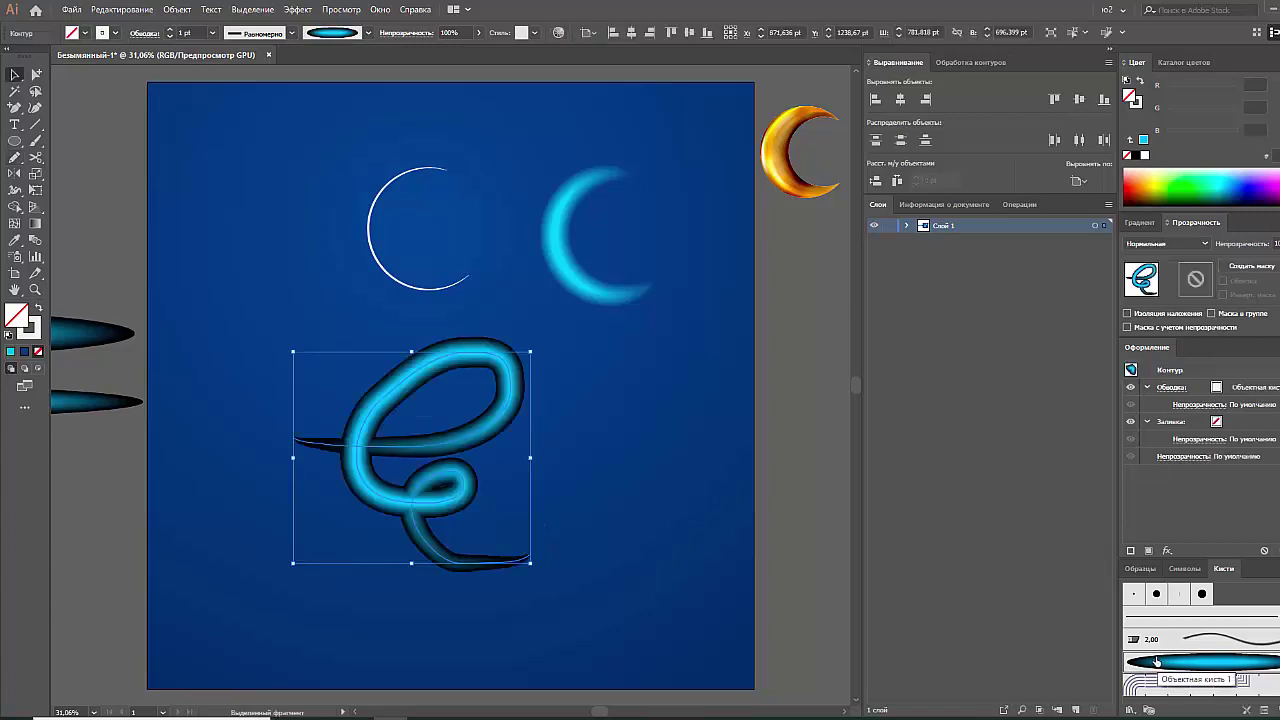
Simplify the swirl path to 34% curve precision
left_click(177, 9)
mouse_move(196, 322)
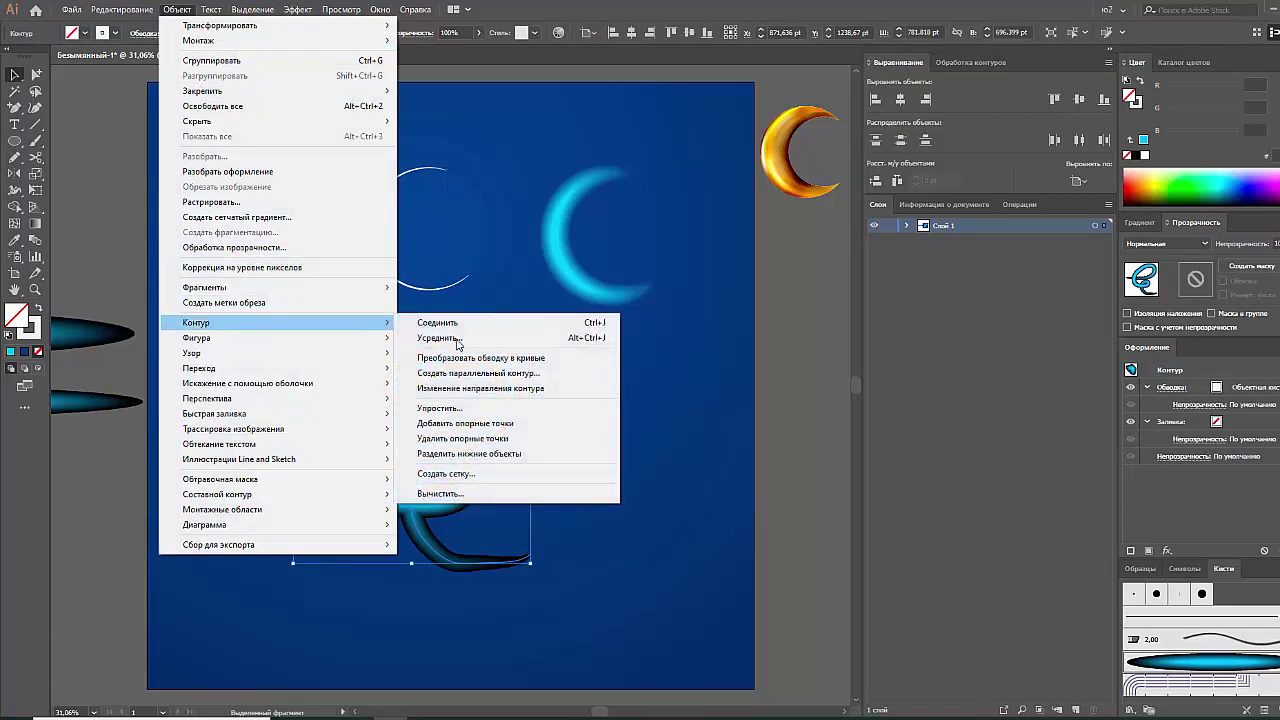
left_click(465, 401)
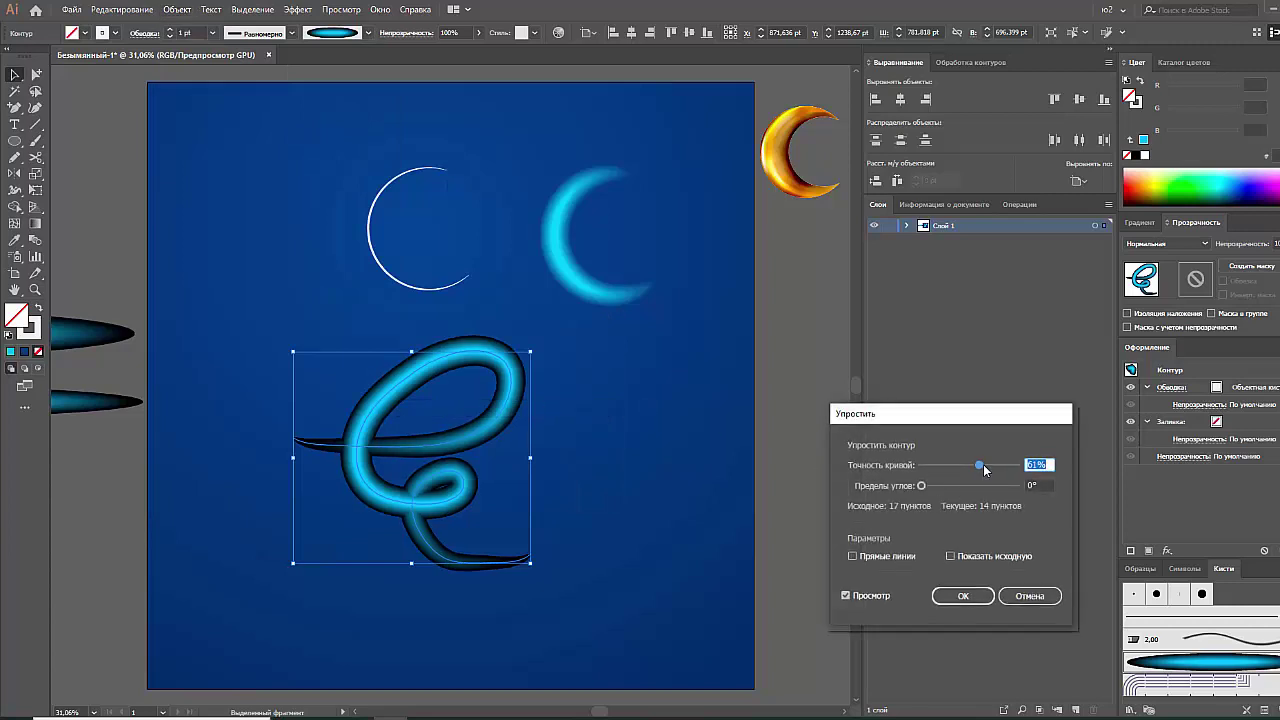
left_click_drag(979, 465, 967, 466)
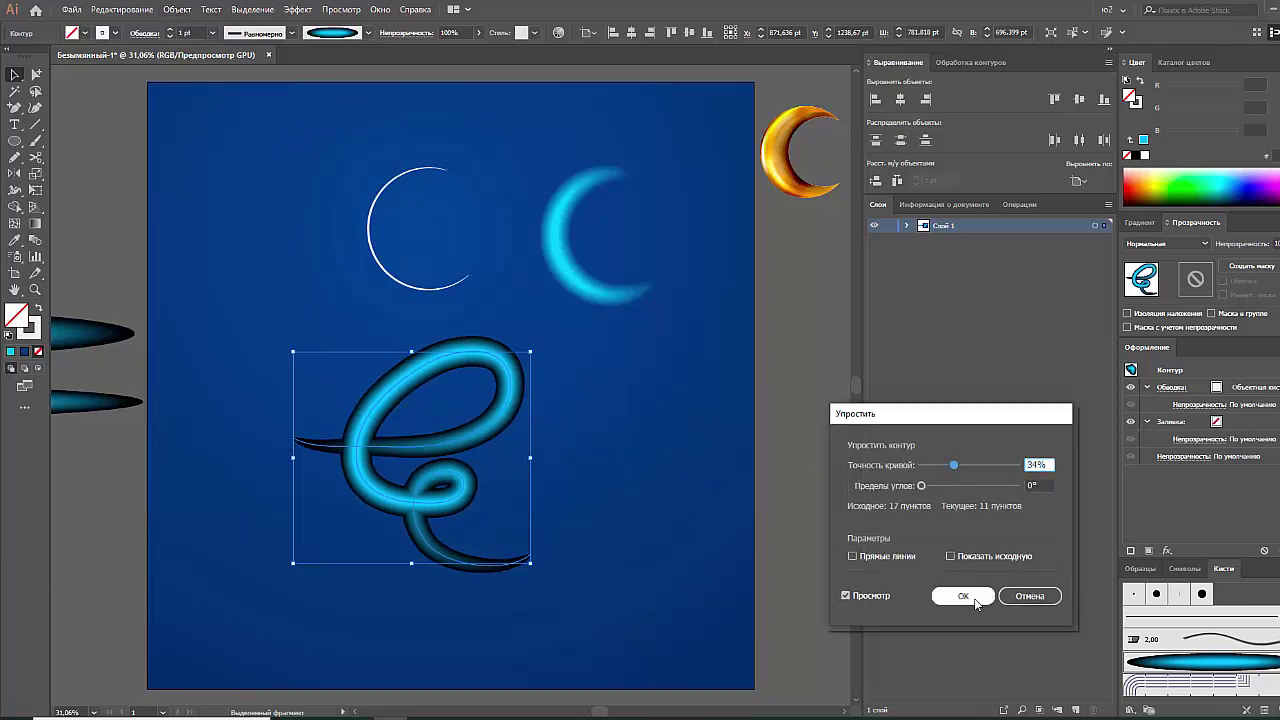
left_click(963, 595)
left_click(620, 534)
Set the swirl to Screen (Осветление) blending and shift it slightly up-left
left_click(433, 424)
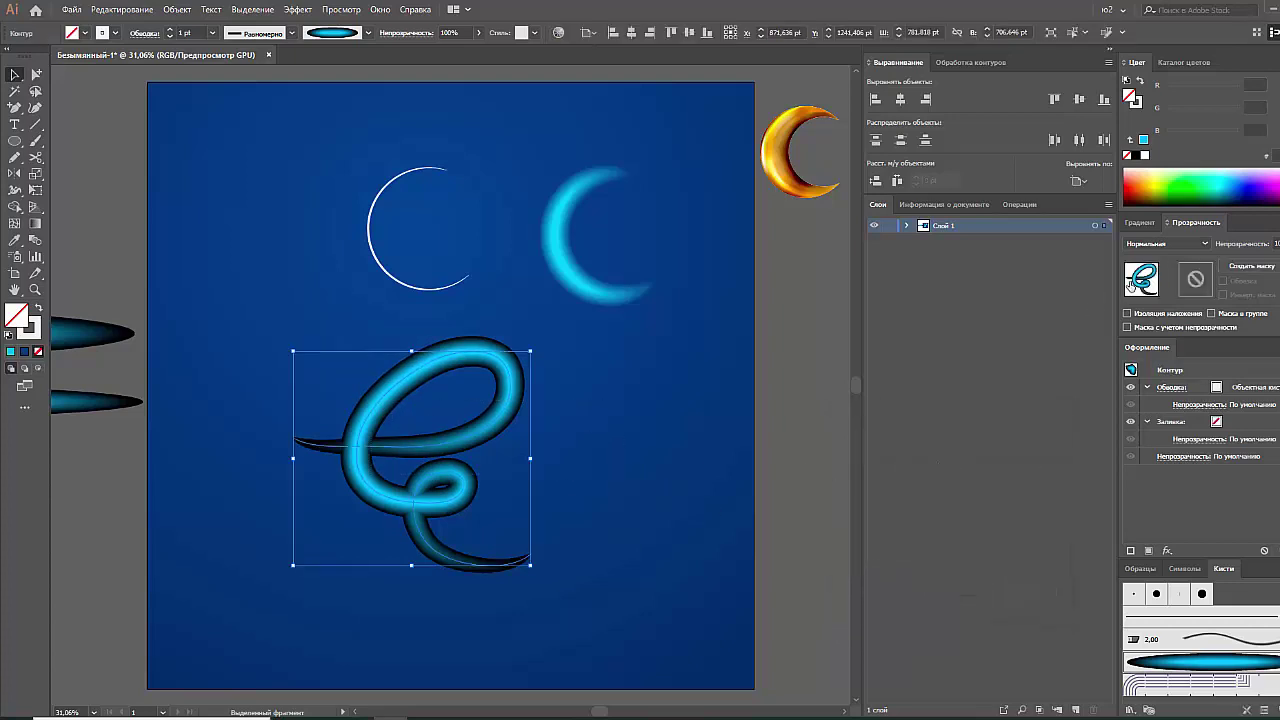
left_click(1165, 243)
left_click(1167, 350)
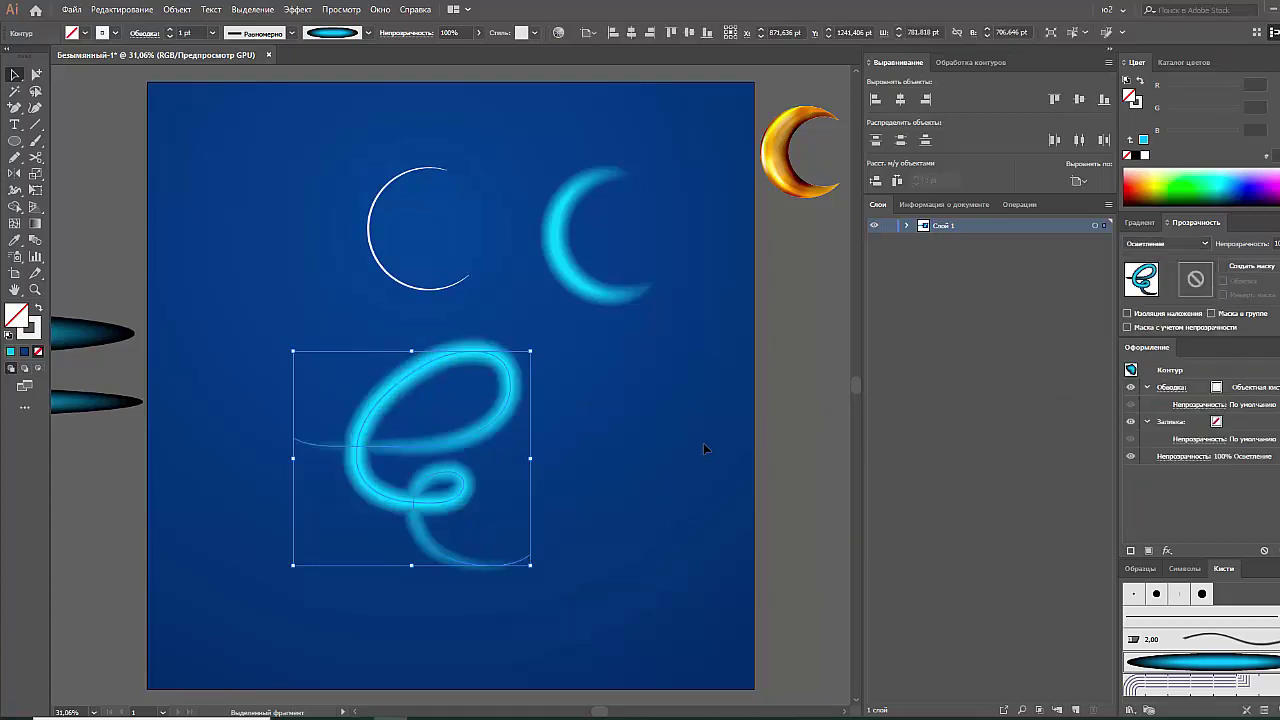
left_click(705, 435)
left_click_drag(500, 410, 456, 398)
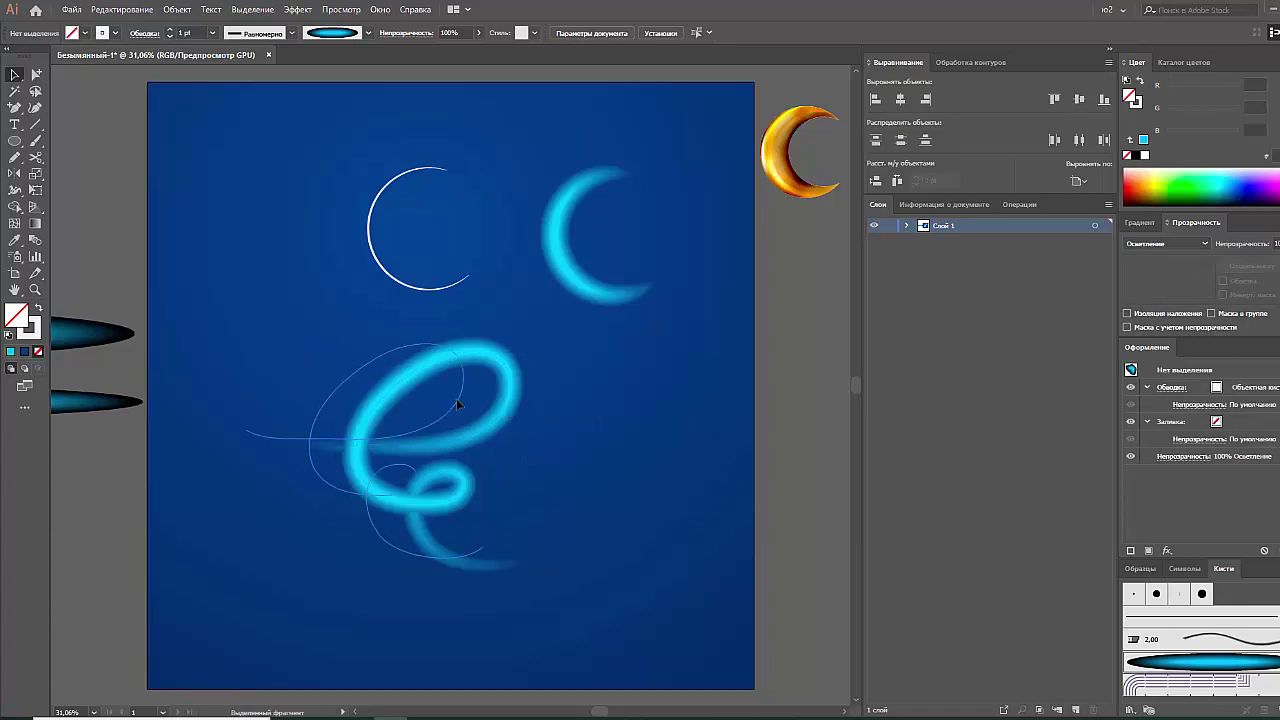
Cut the swirl at its lower loop and delete the cut-off fragment
left_click(38, 159)
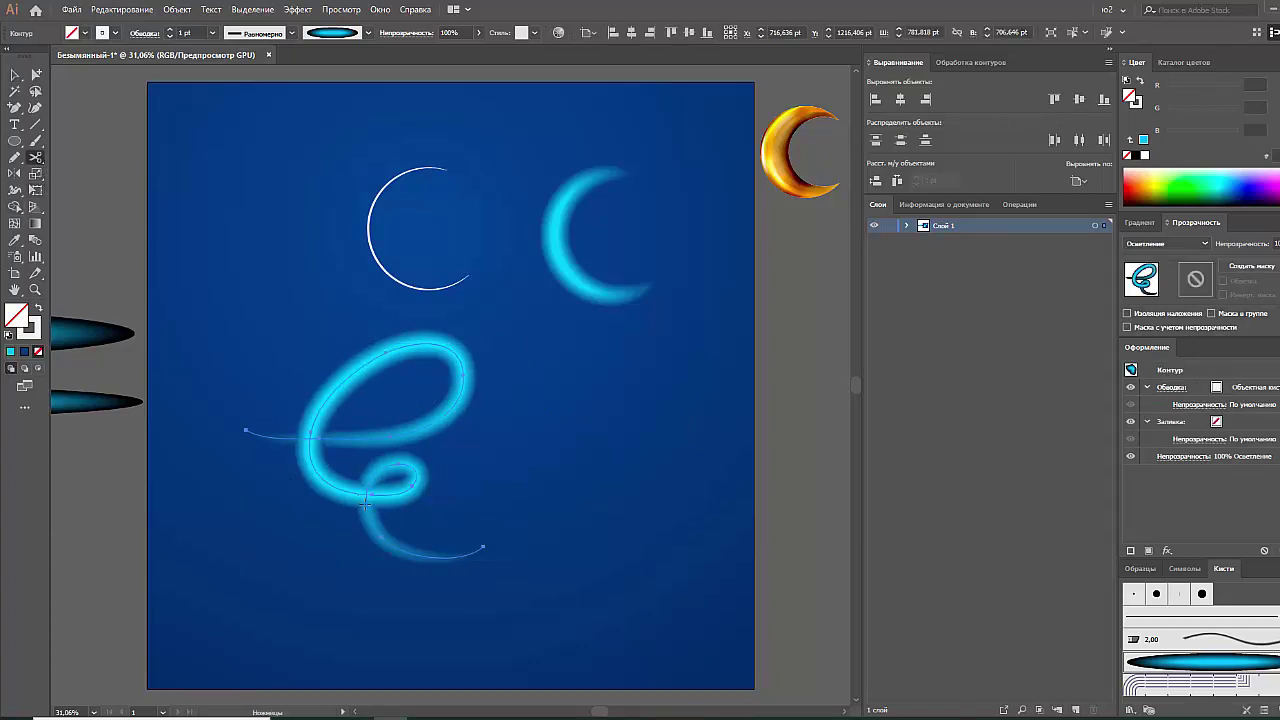
left_click(347, 492)
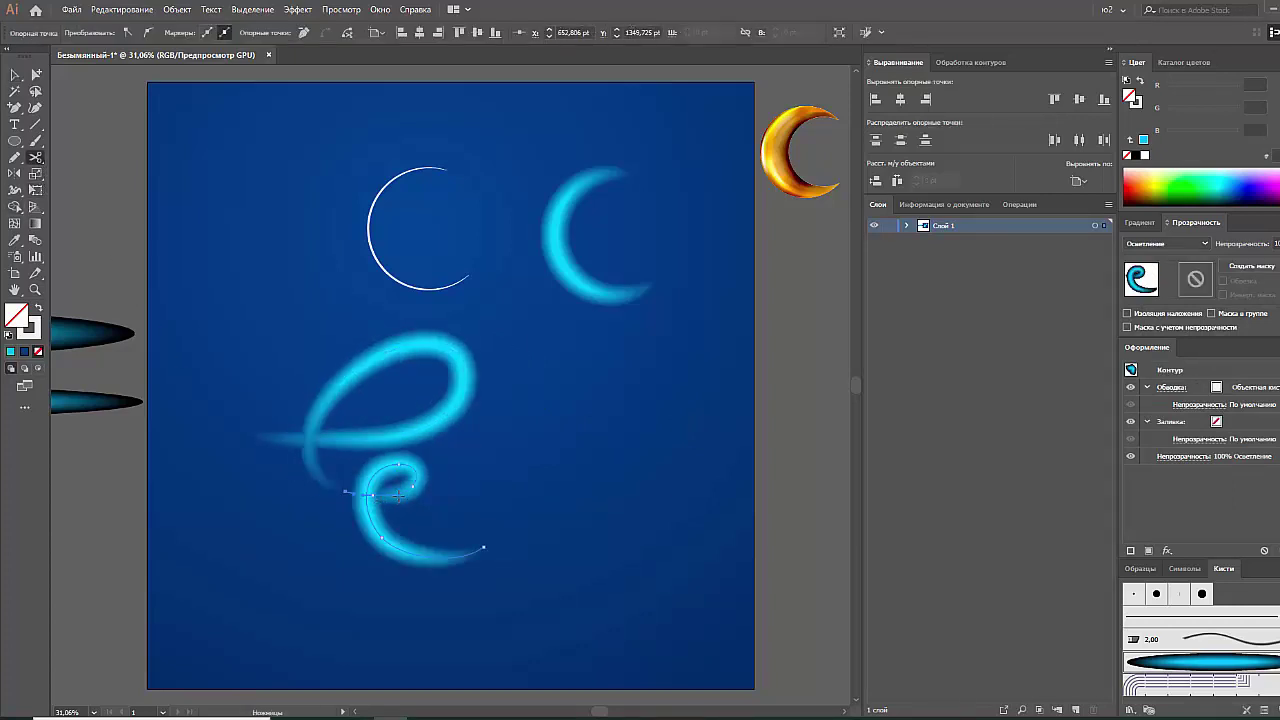
left_click(15, 74)
left_click(257, 251)
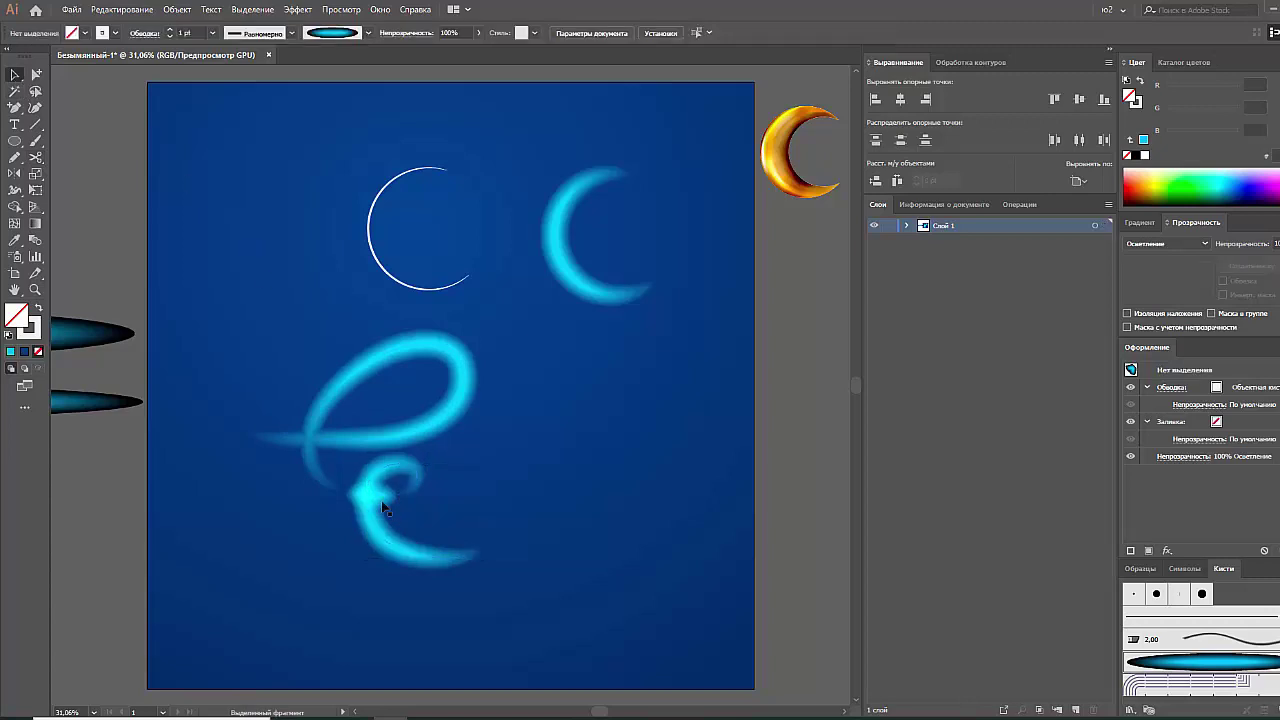
left_click_drag(383, 508, 578, 500)
key("Delete")
Add a short glowing stroke across the swirl's lower loop
left_click(17, 159)
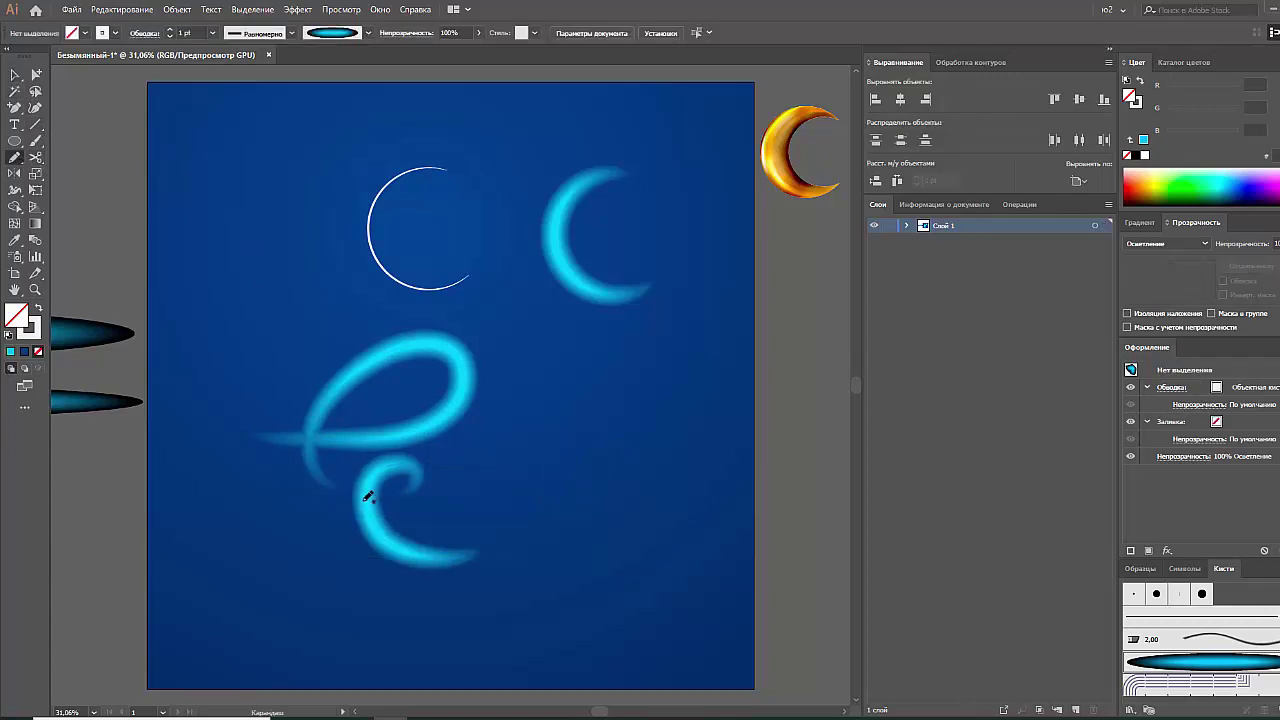
left_click_drag(335, 486, 405, 490)
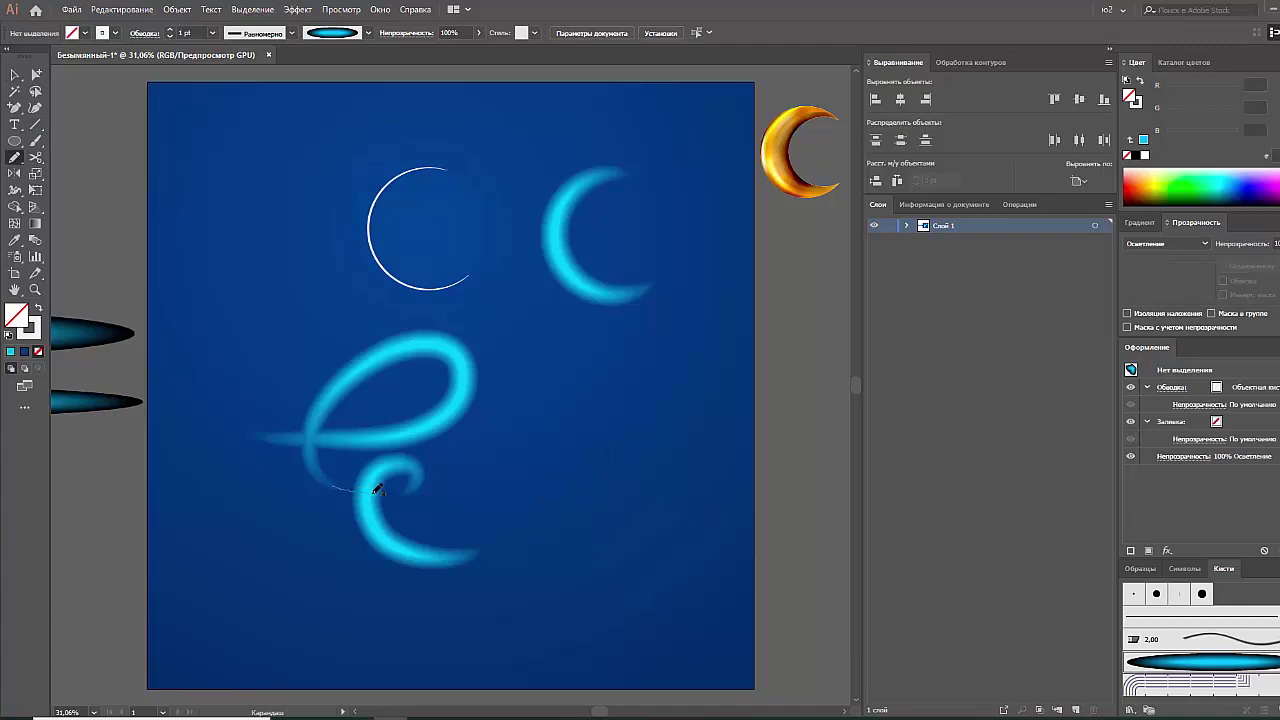
left_click(16, 76)
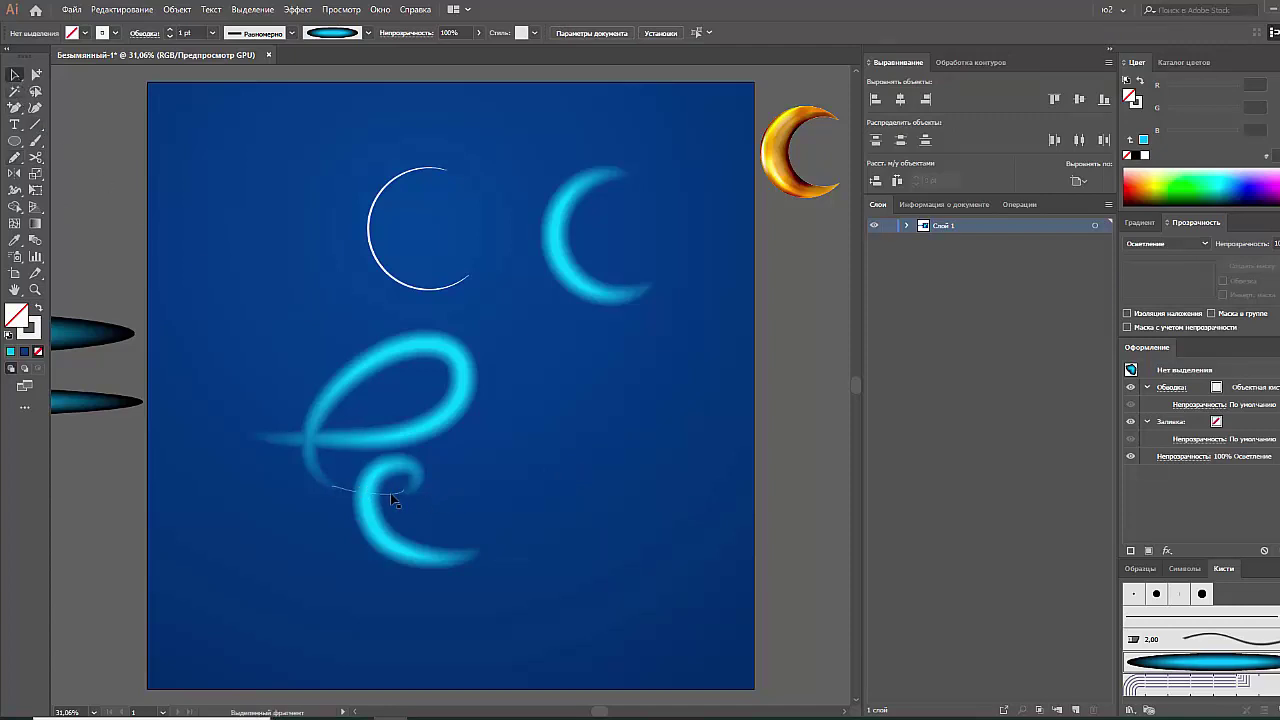
left_click_drag(390, 493, 512, 516)
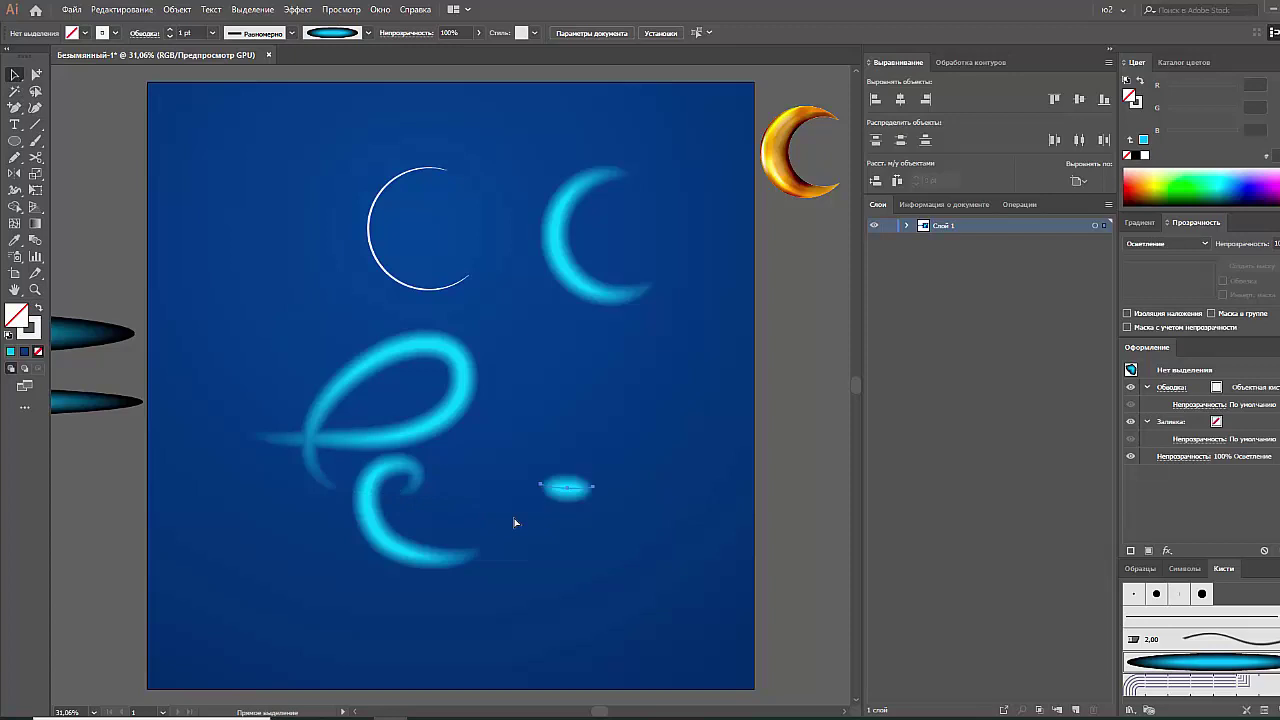
key("ctrl+z")
Give the short stroke the Basic brush, an elliptical width profile and 4 pt weight
left_click(368, 33)
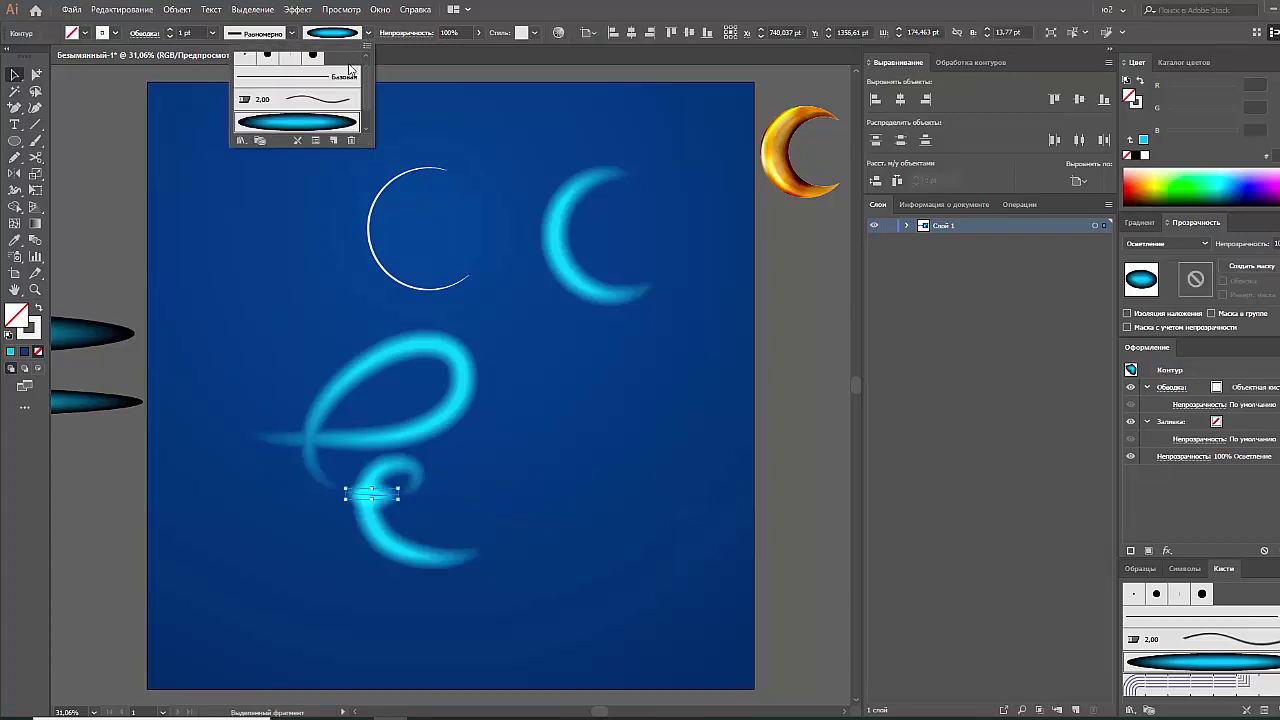
left_click(338, 77)
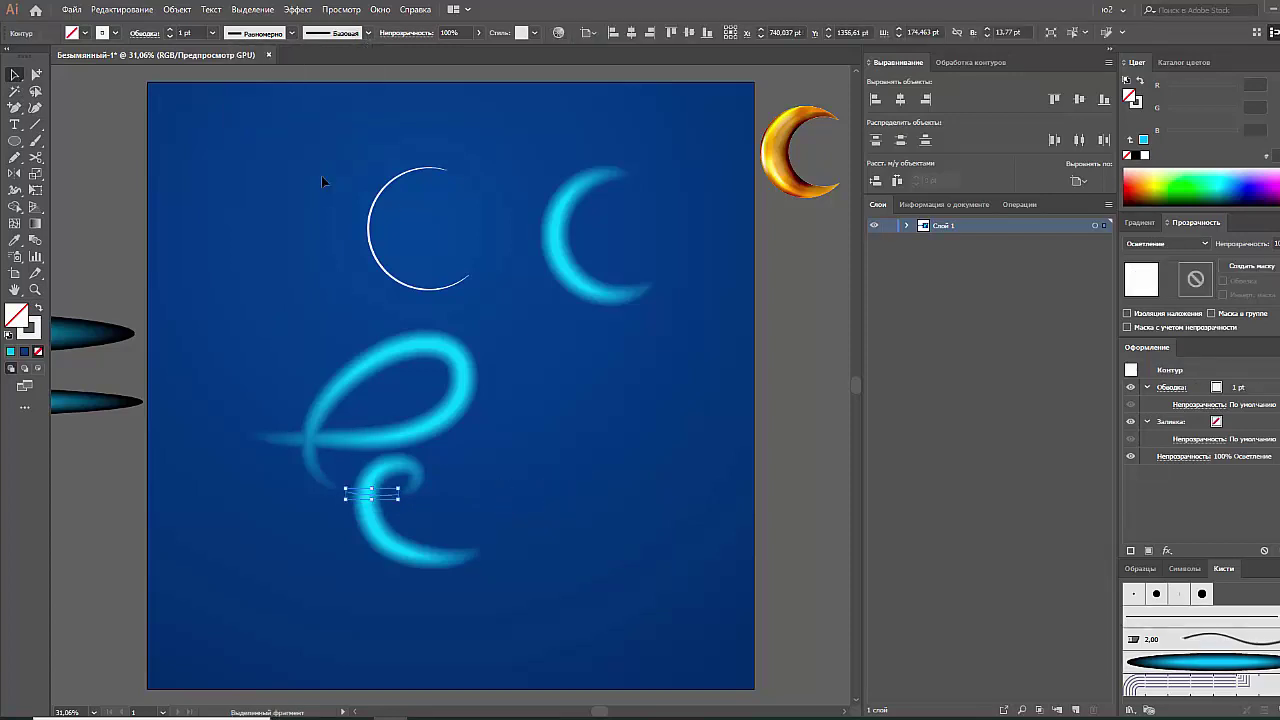
left_click(291, 33)
left_click(274, 89)
left_click(212, 33)
left_click(225, 140)
Switch the short stroke to Normal blending and colour it blue RGB 0, 117, 219
left_click(411, 375)
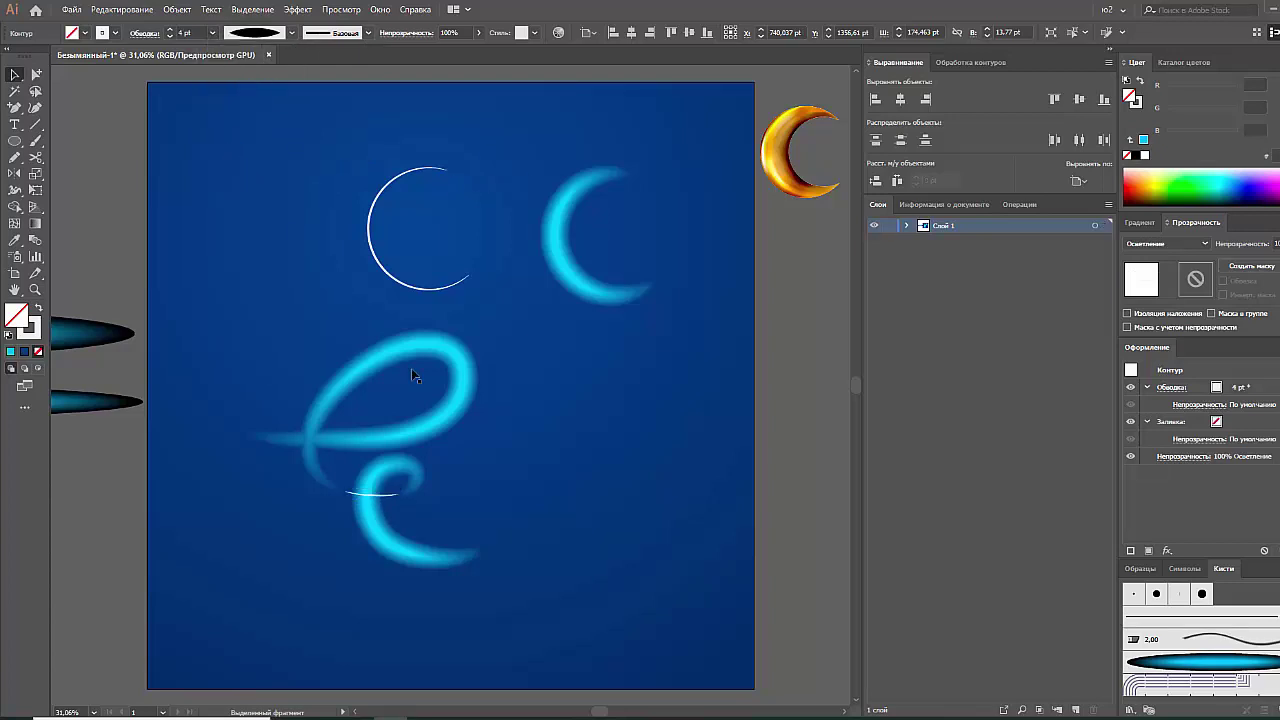
left_click(395, 495)
left_click(599, 478)
double_click(390, 500)
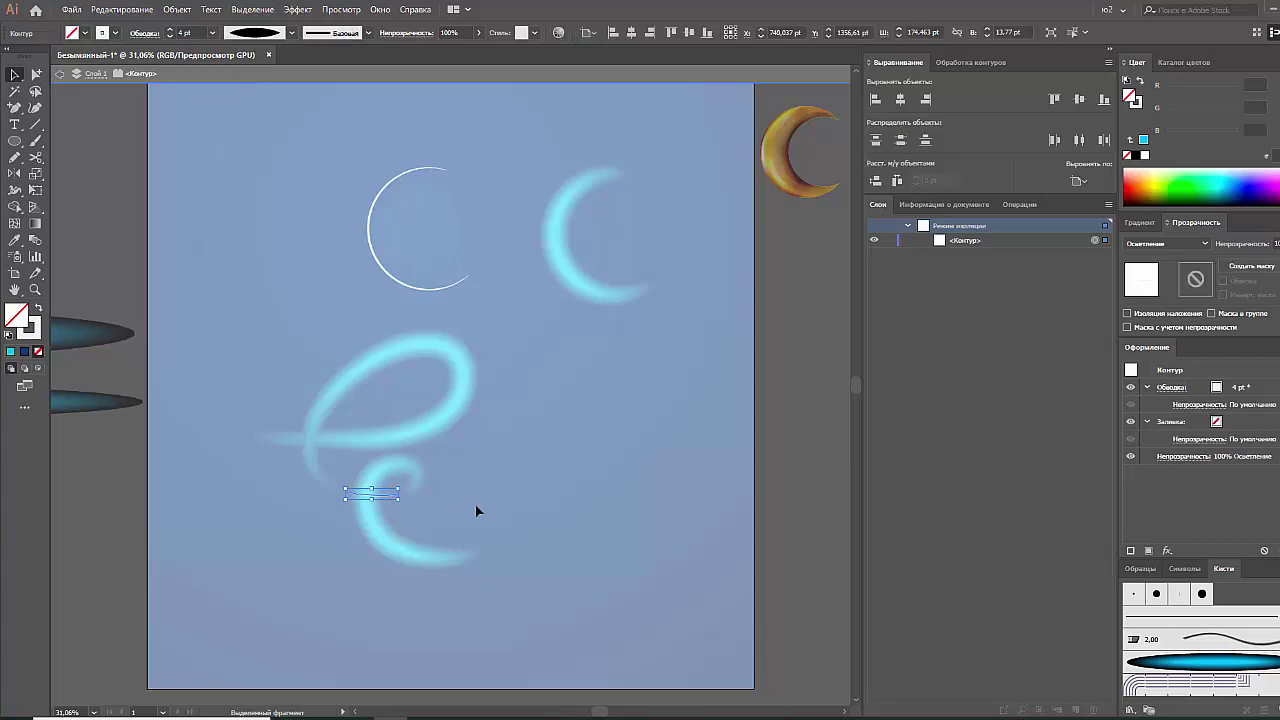
key("Escape")
left_click(390, 497)
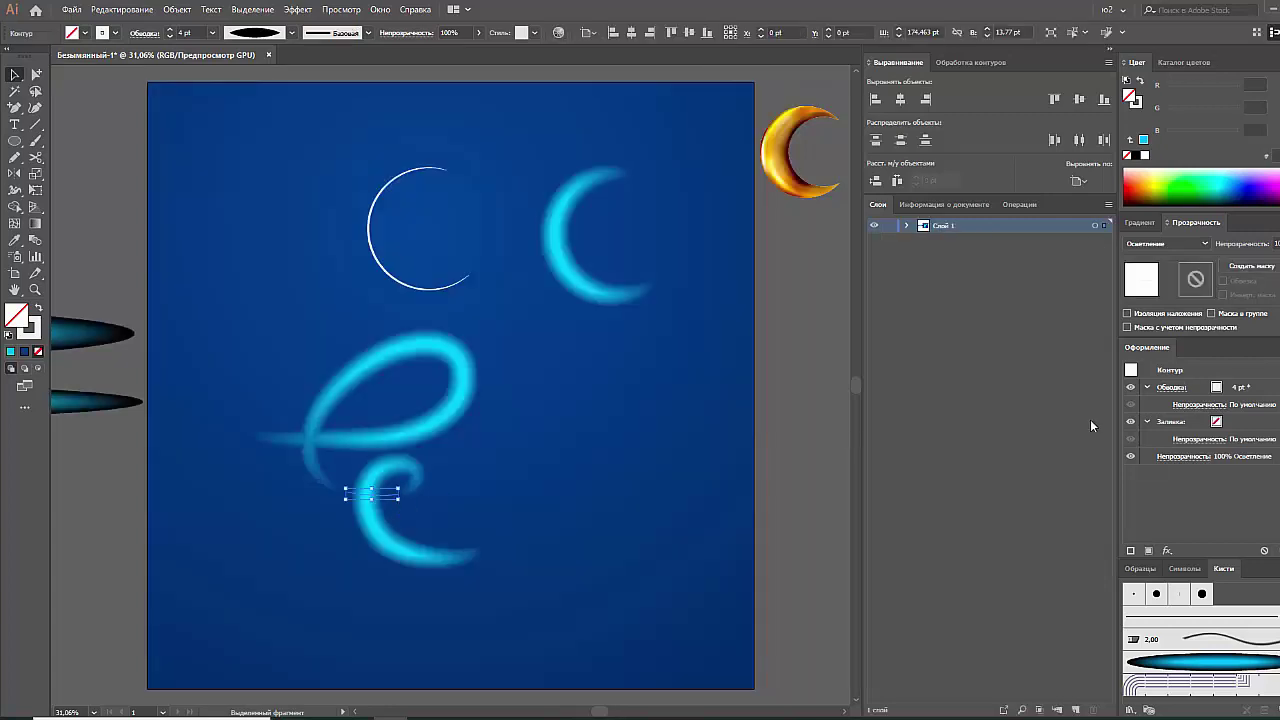
left_click(1180, 244)
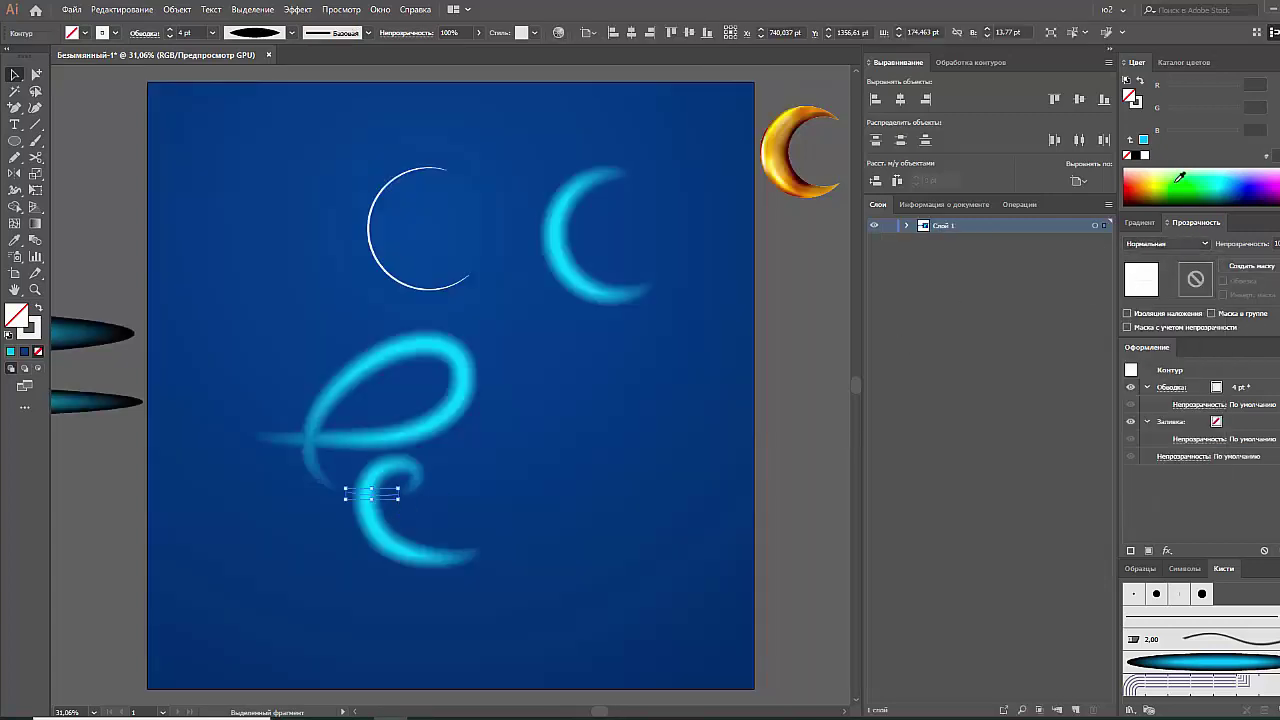
left_click(1222, 172)
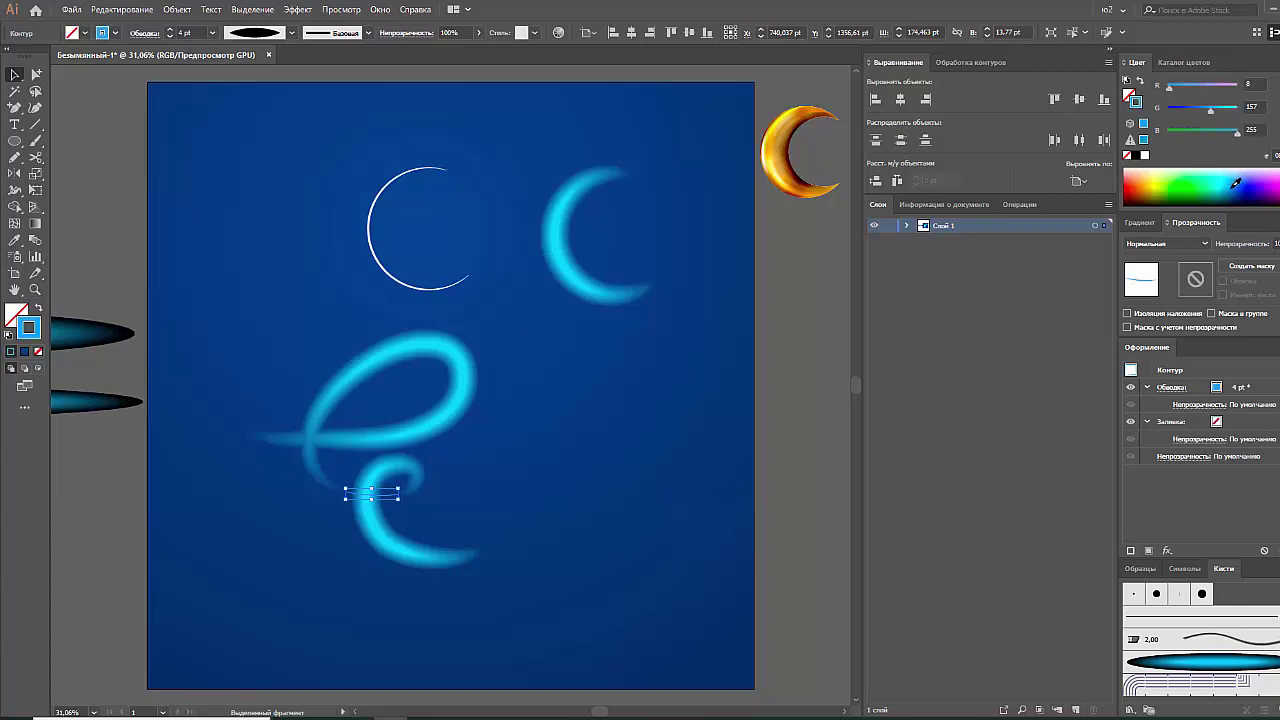
left_click(1236, 184)
left_click(524, 452)
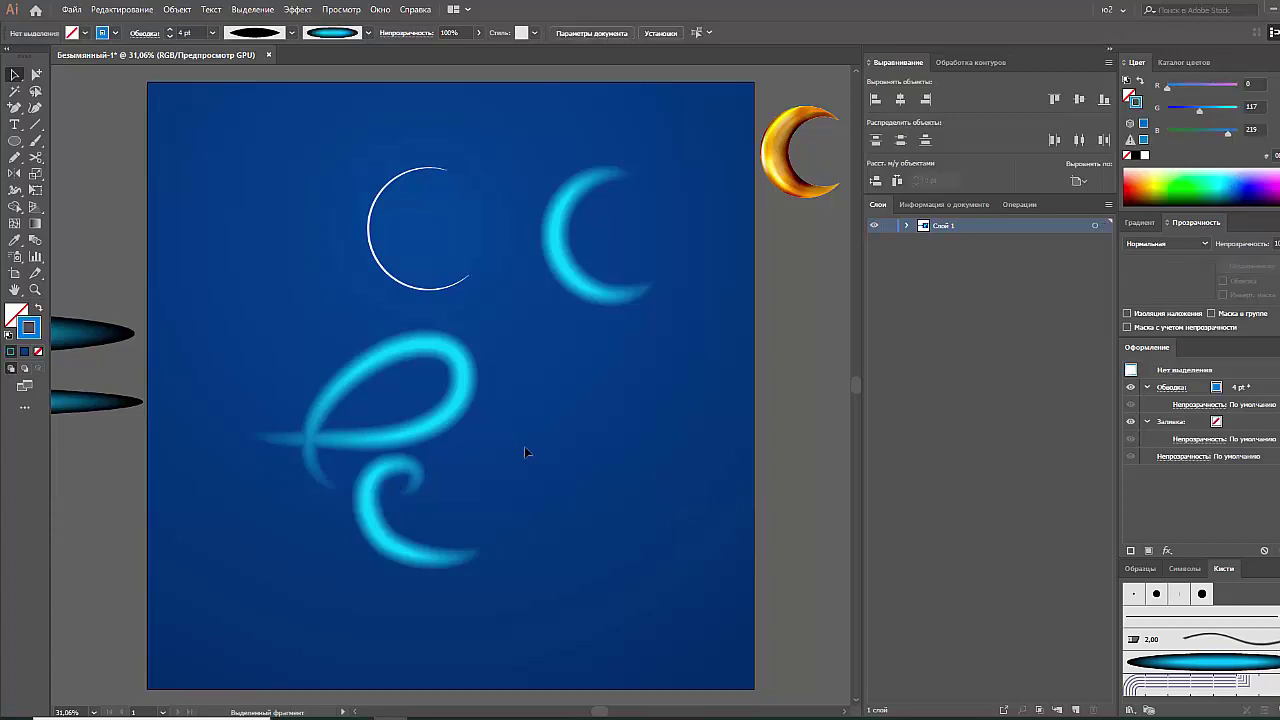
double_click(391, 496)
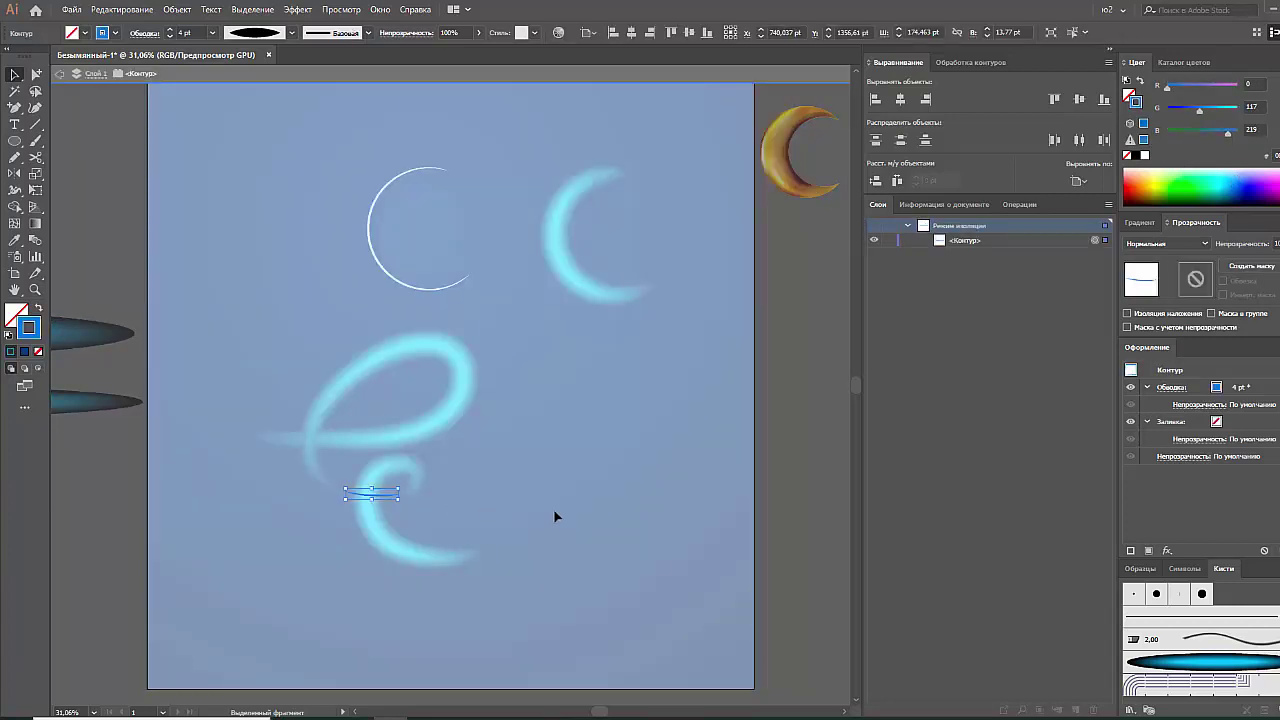
Delete all the arcs, crescents and swirl test shapes, keeping only the gradient background
double_click(557, 516)
left_click(457, 363)
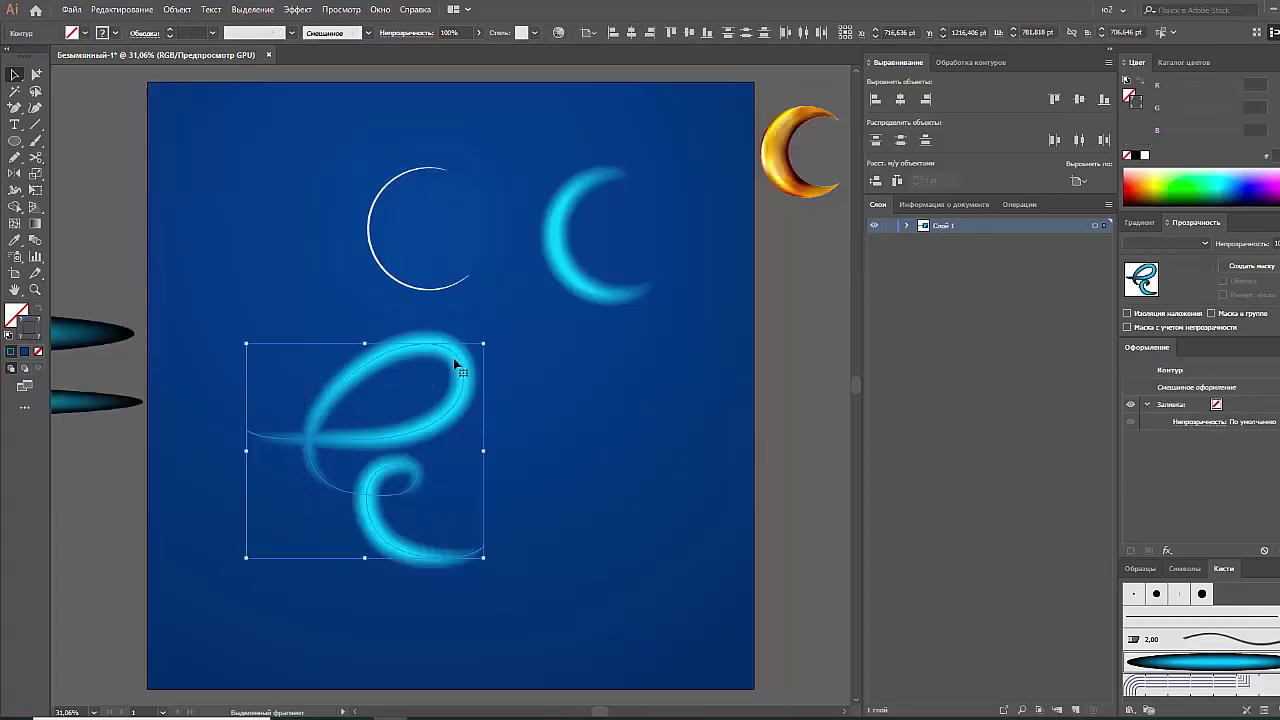
left_click(545, 424)
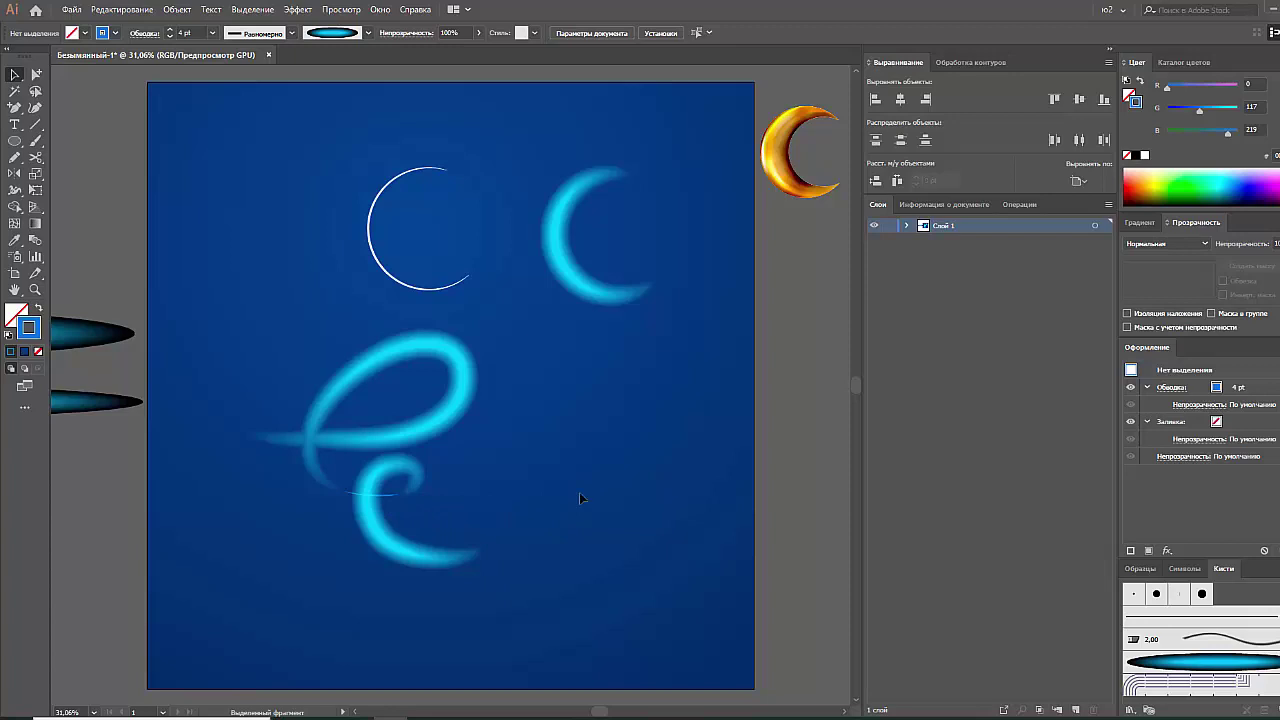
left_click_drag(262, 190, 663, 491)
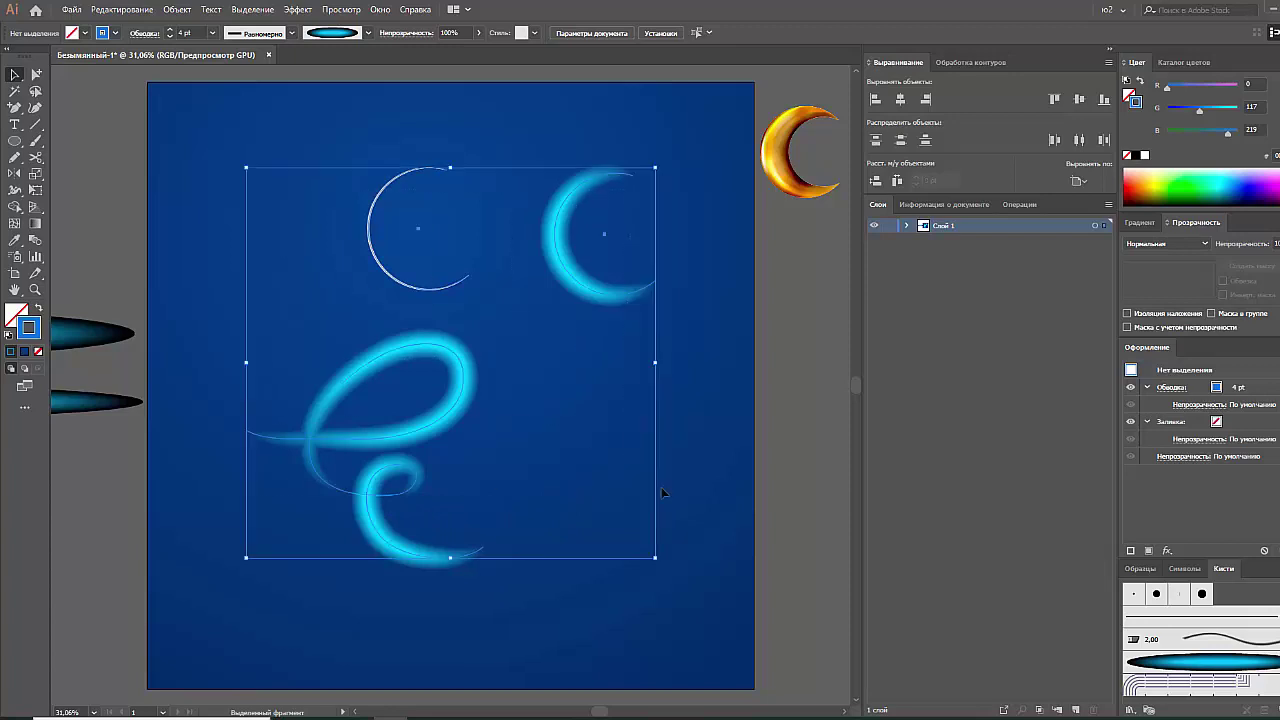
key("Delete")
left_click(14, 143)
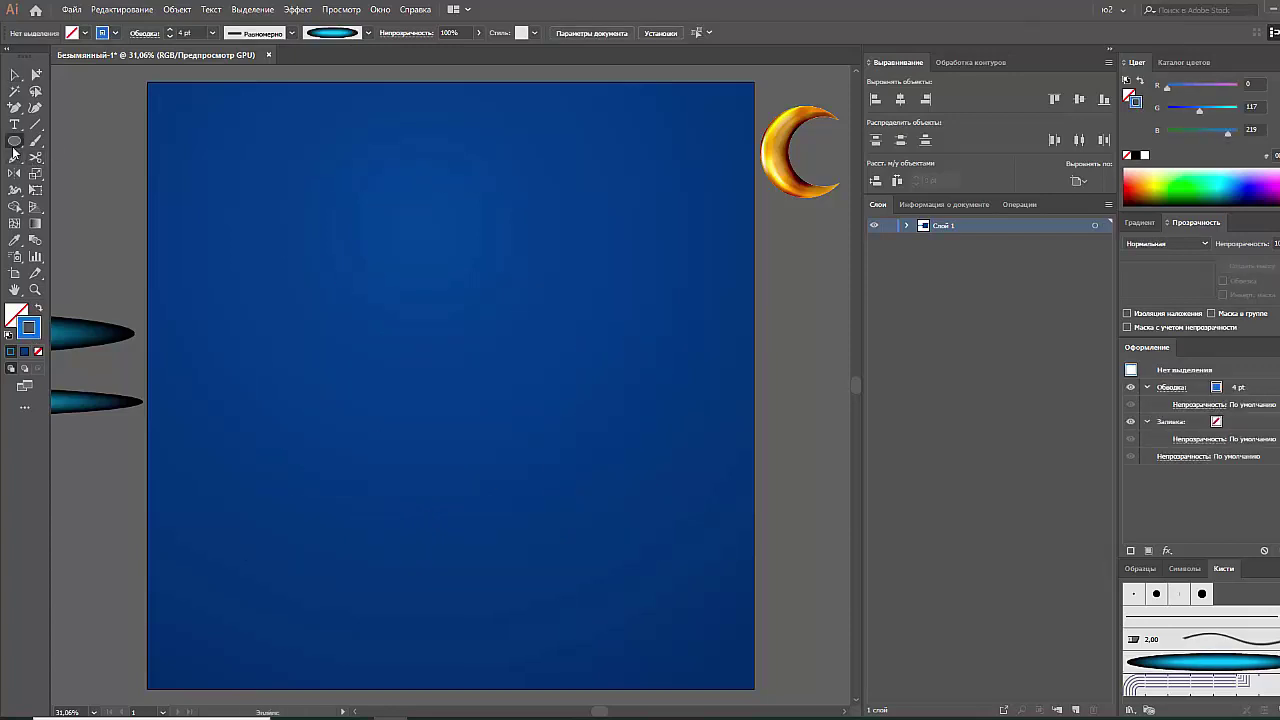
Draw a circle with a 10 pt outline and duplicate it into a row of three
left_click_drag(235, 175, 355, 295)
key("v")
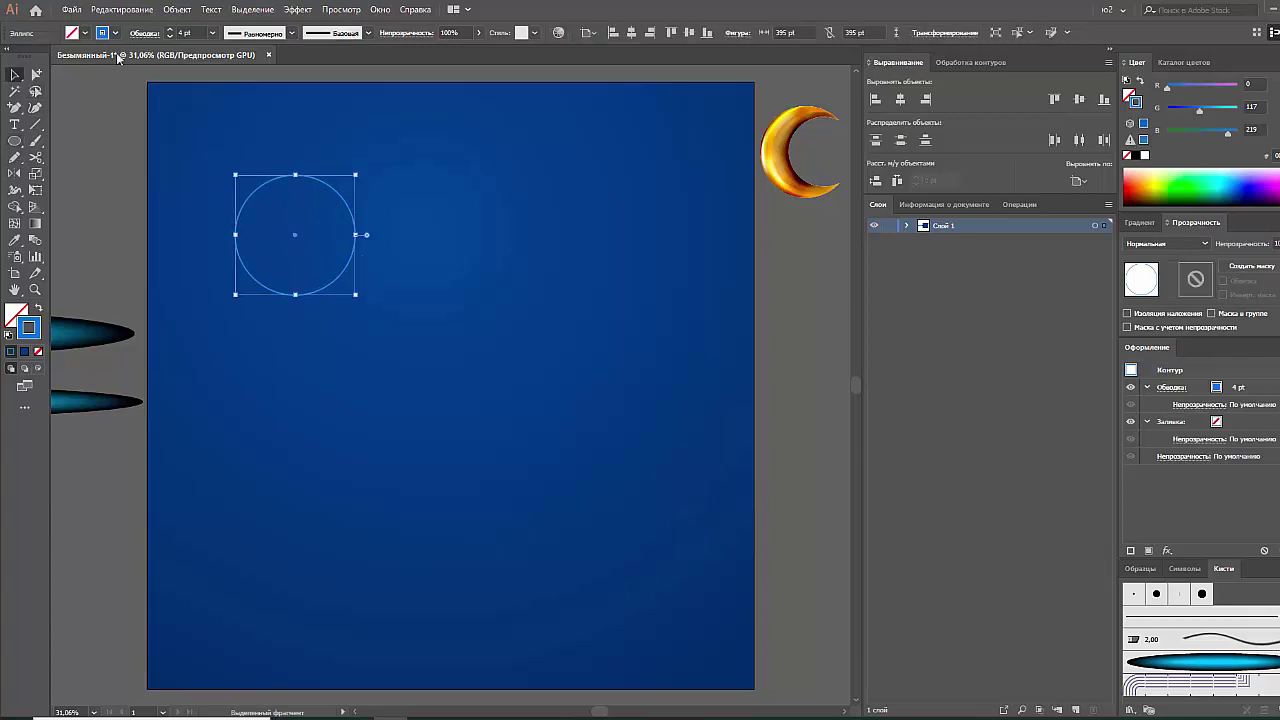
left_click(212, 33)
left_click(237, 236)
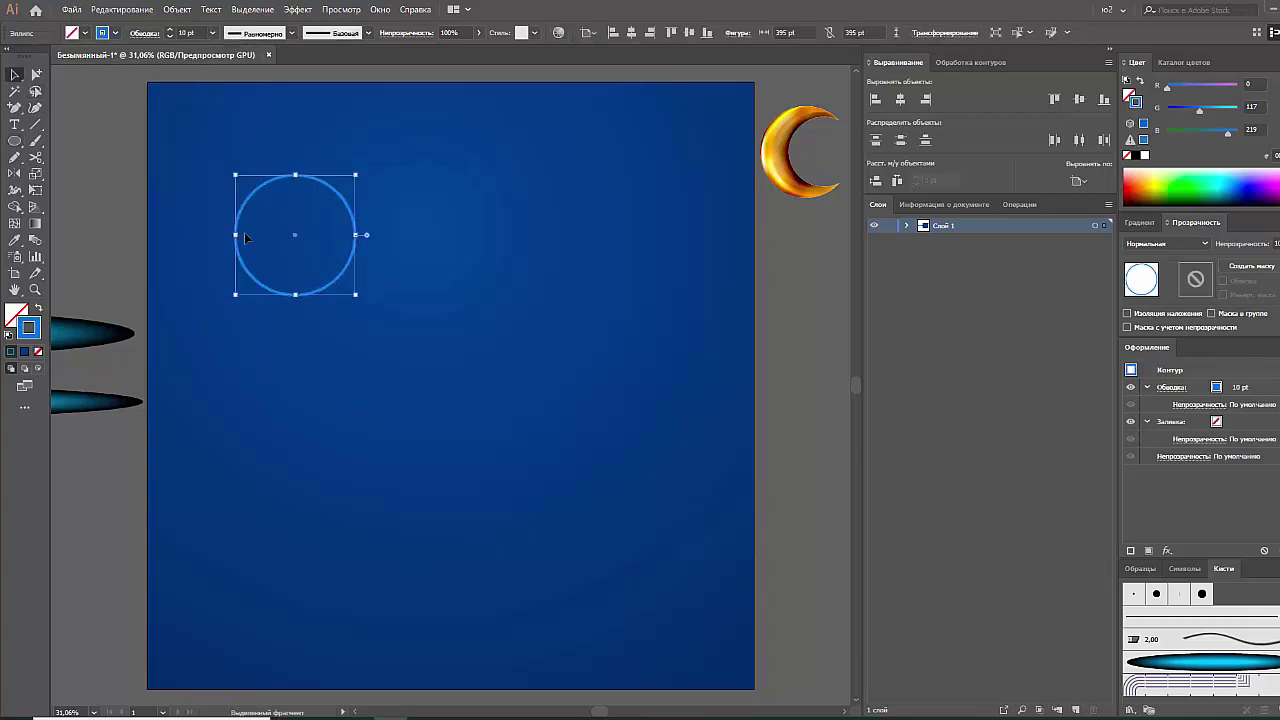
left_click_drag(237, 236, 379, 236)
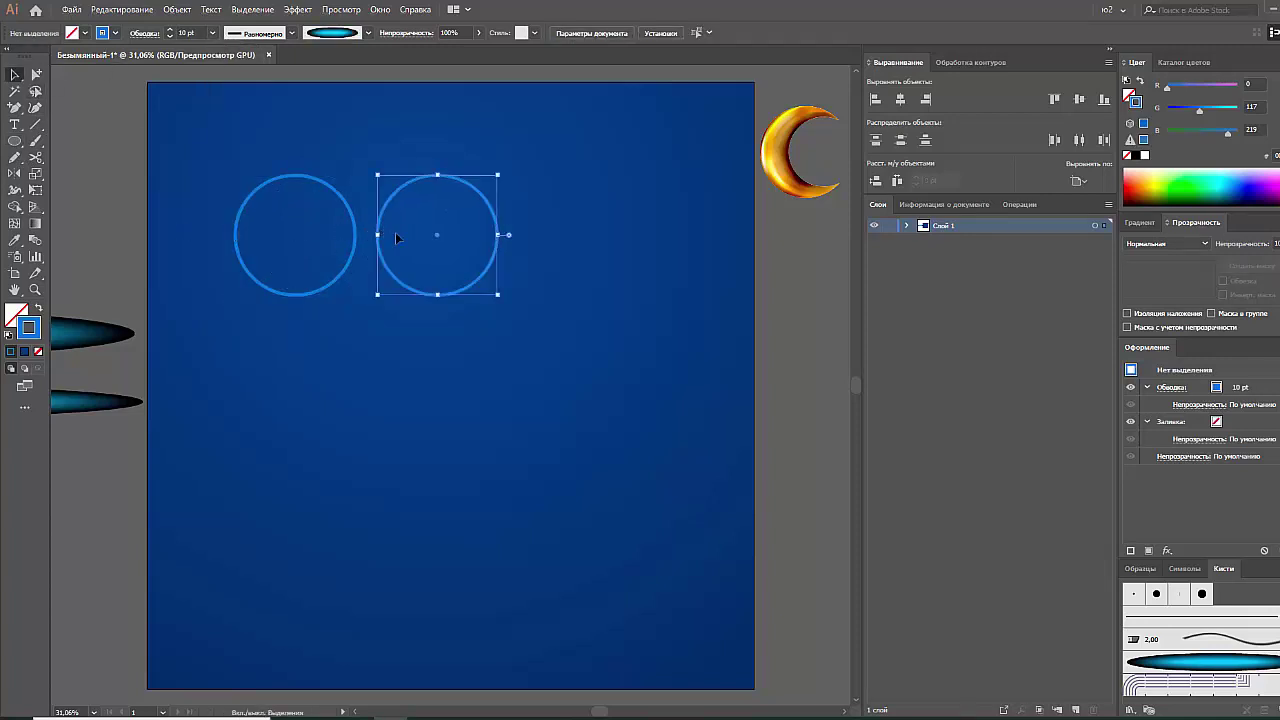
key("ctrl+d")
Nudge the middle circle left toward the first, then select all three circles
left_click_drag(448, 310, 526, 226)
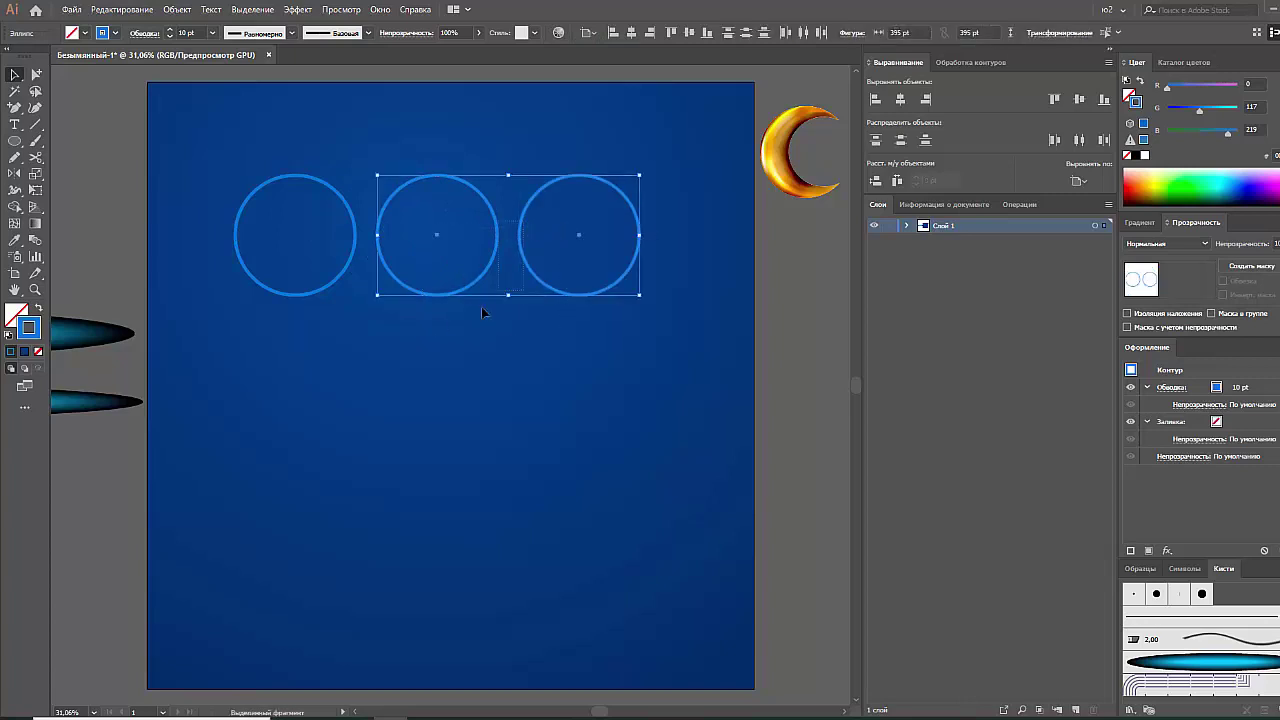
left_click(439, 319)
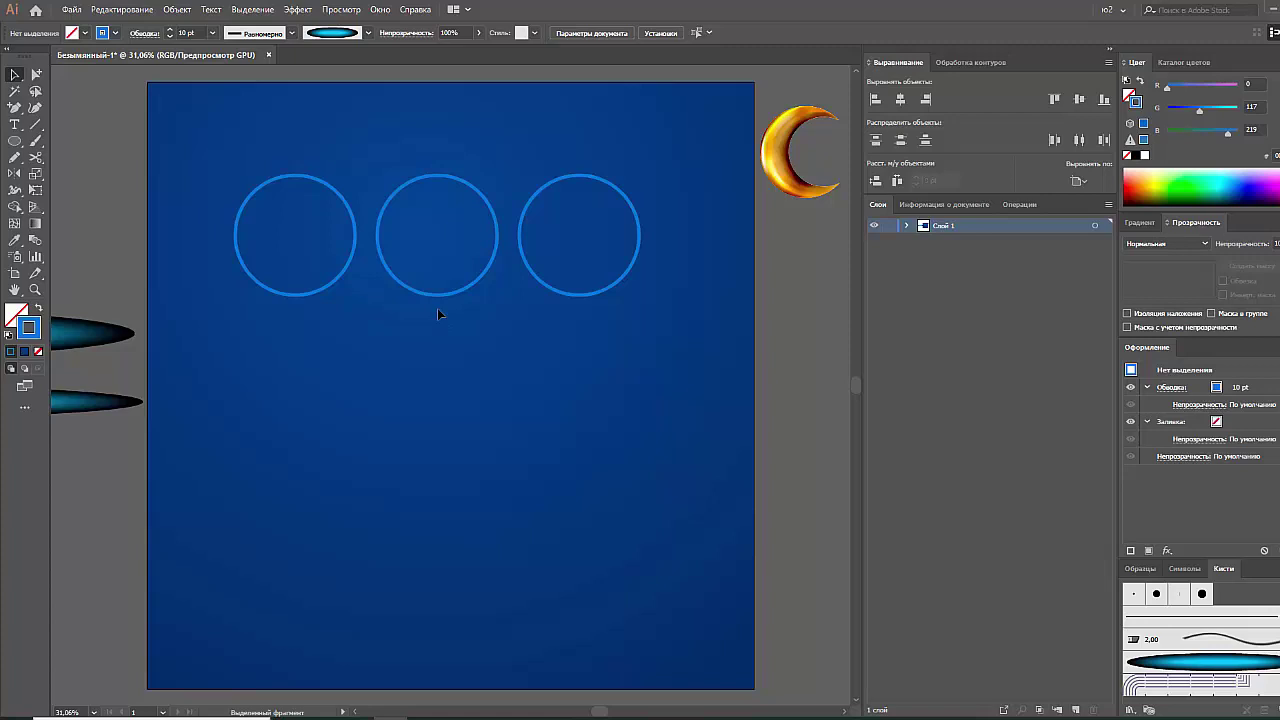
left_click_drag(428, 294, 408, 293)
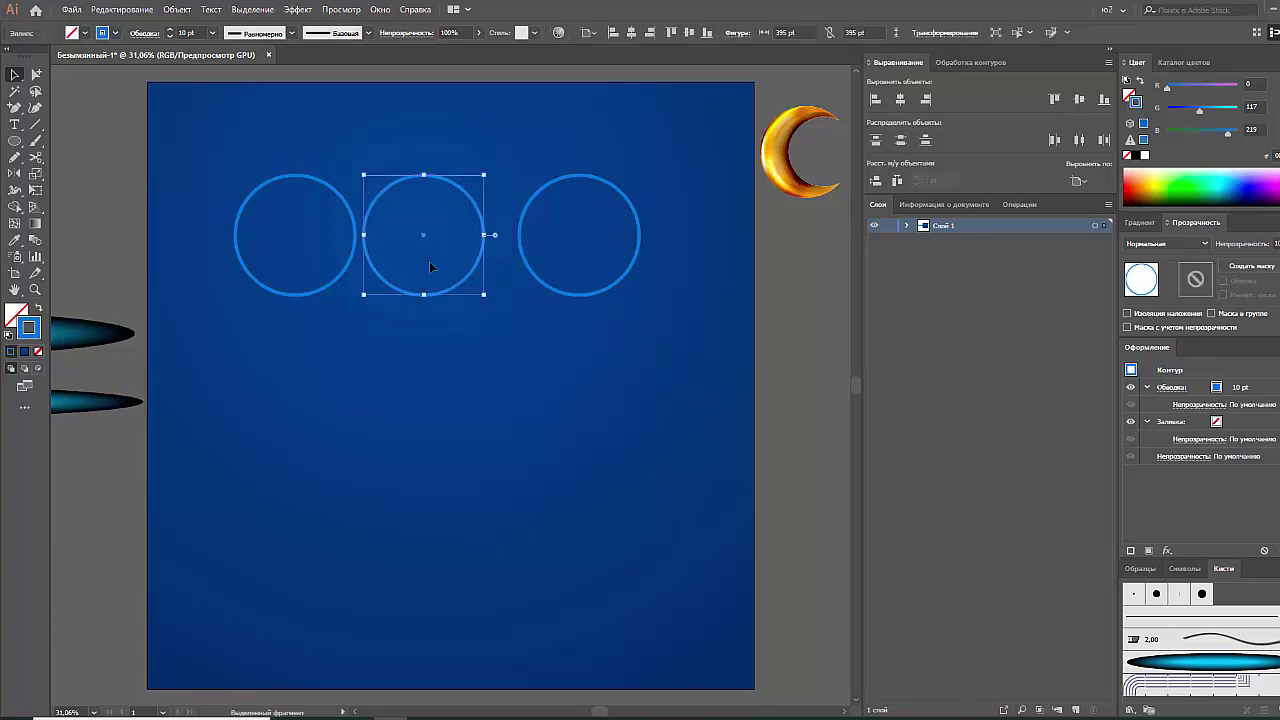
left_click(515, 288)
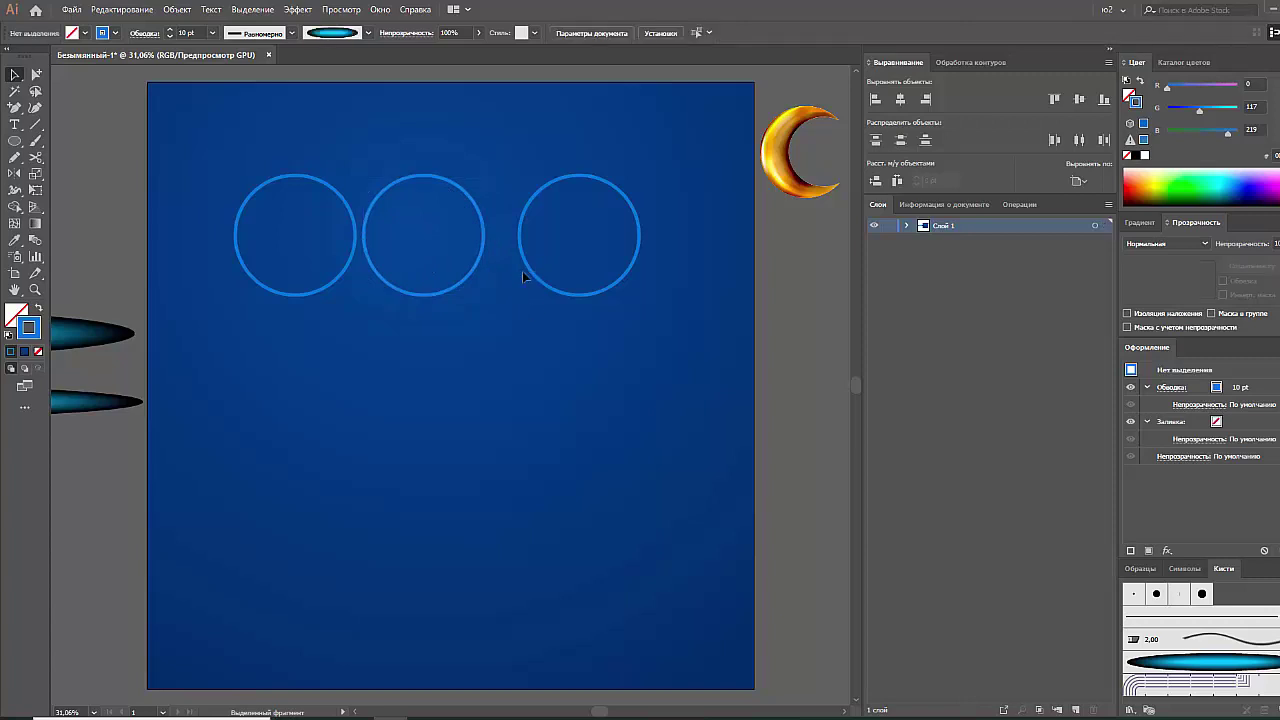
left_click_drag(547, 265, 547, 265)
key("Delete")
key("ctrl+z")
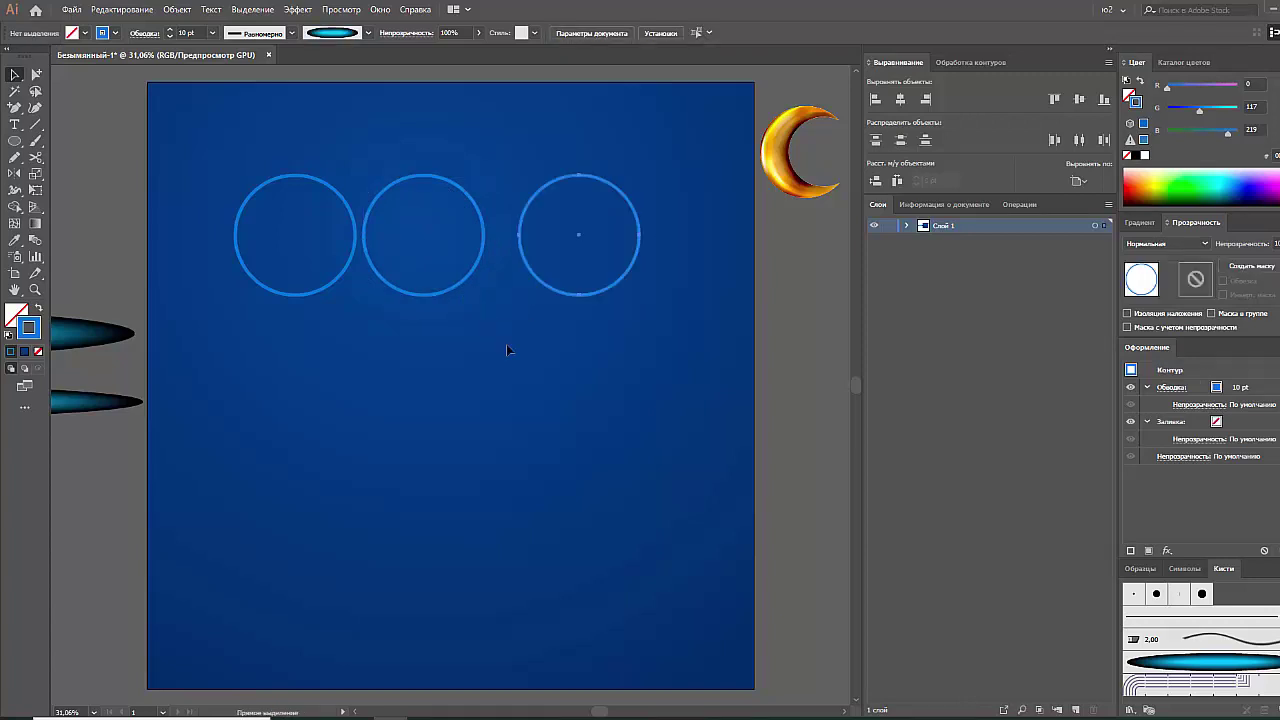
key("ctrl+a")
key("shift+ctrl+F9")
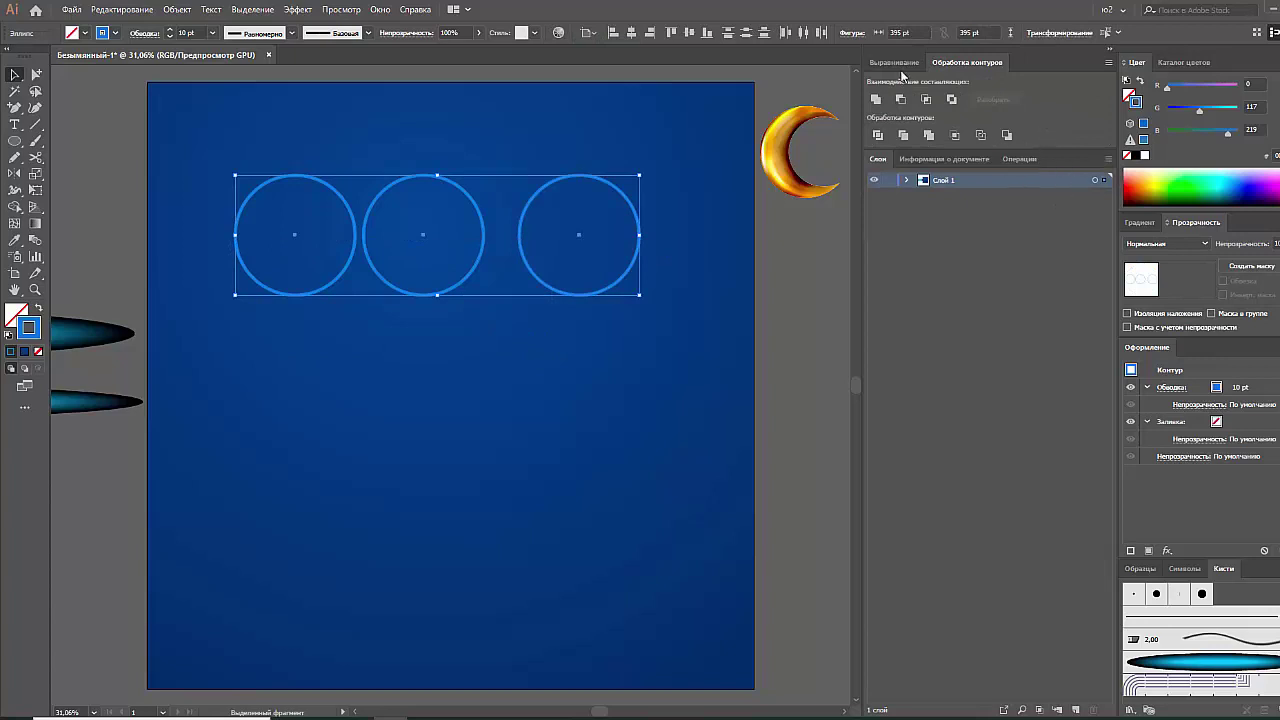
Align to Key Object and try distributing the circles with gaps from 2 to 9 pt
key("shift+F7")
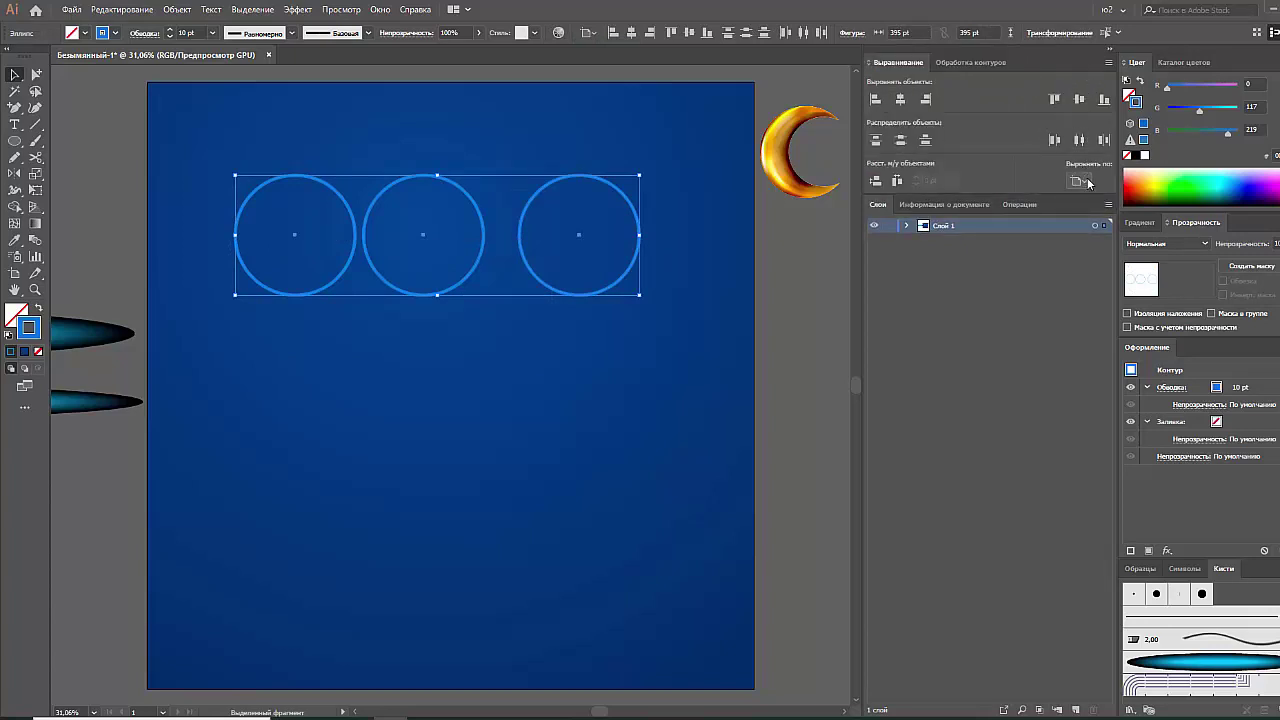
left_click(1089, 183)
left_click(1098, 218)
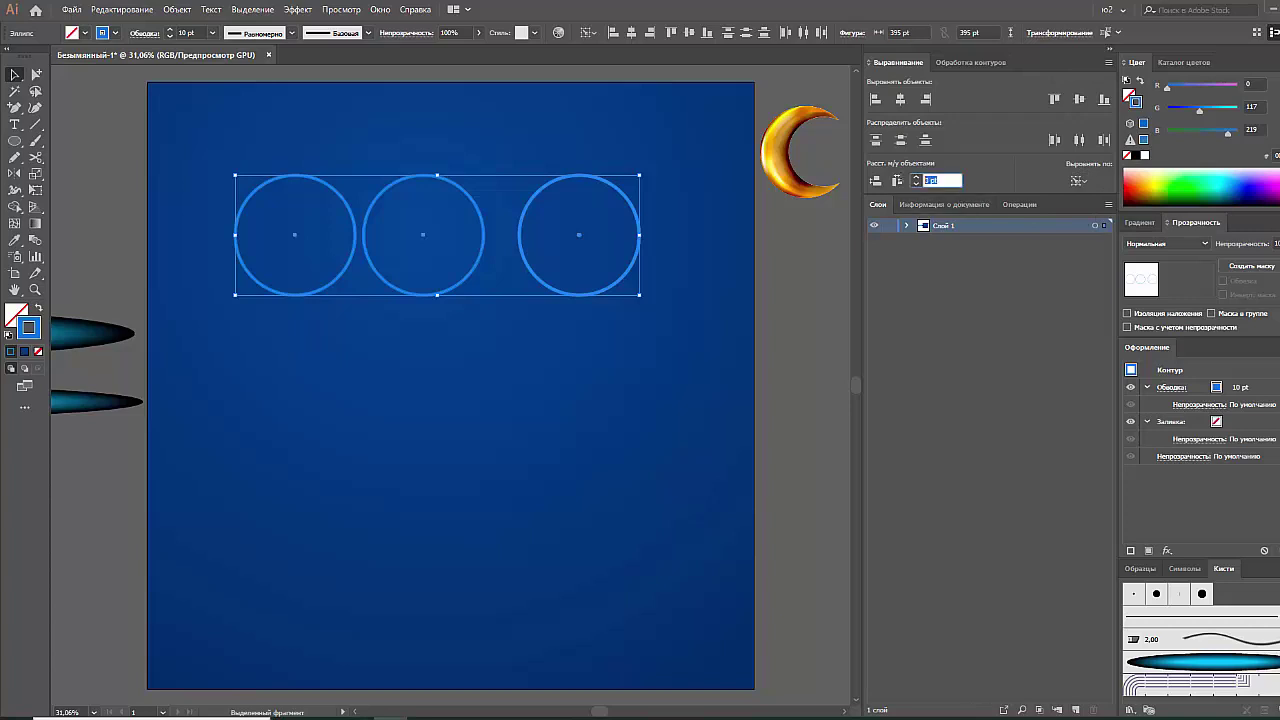
type("2")
left_click(897, 180)
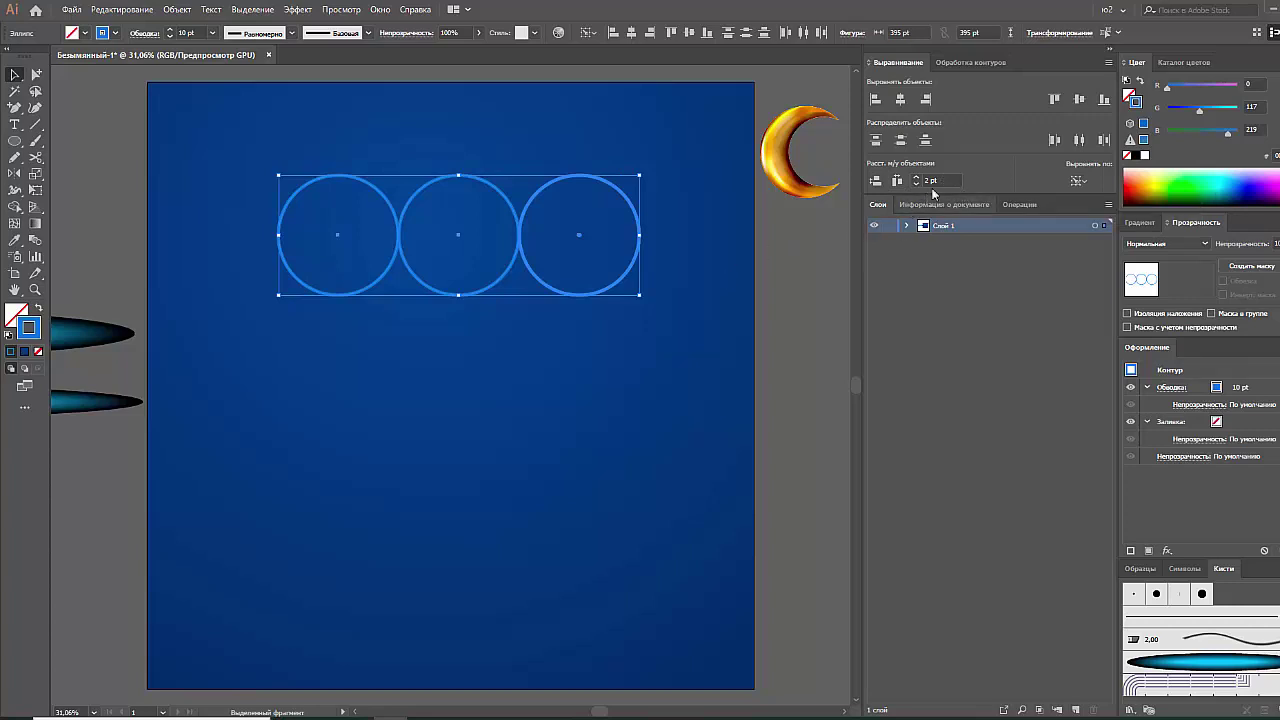
left_click(916, 177)
left_click(916, 177)
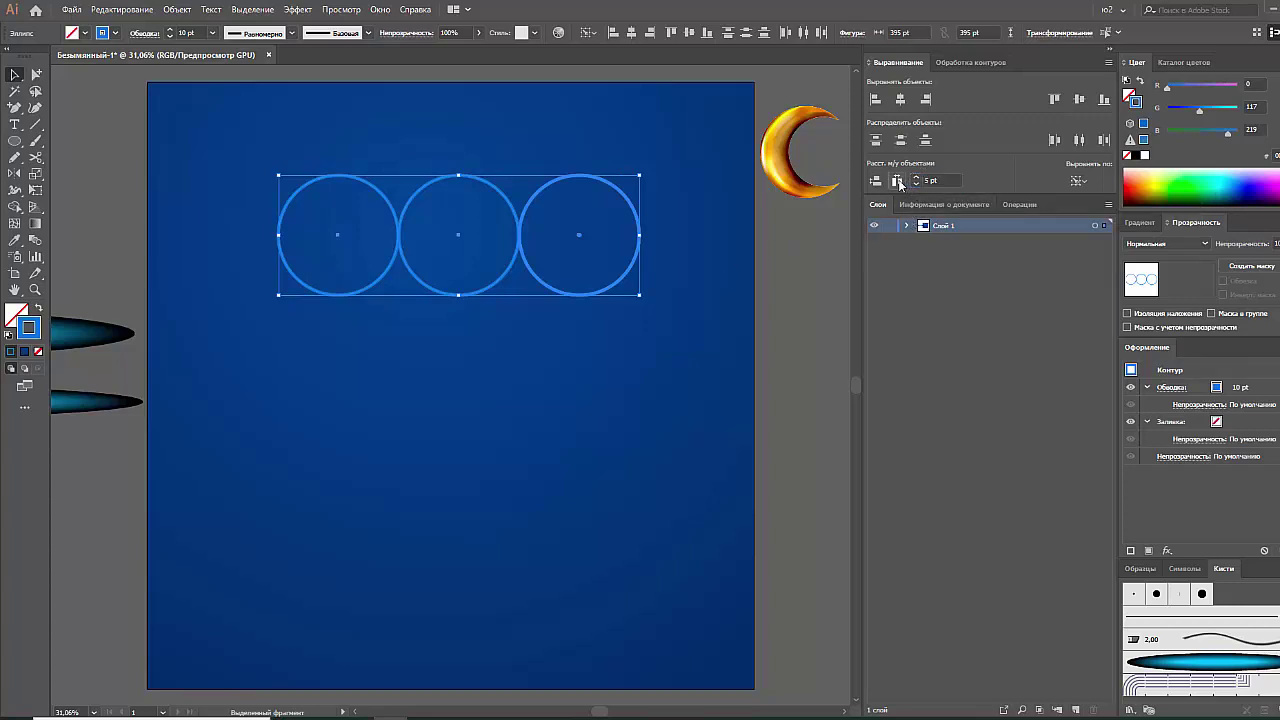
left_click(916, 177)
left_click(916, 177)
left_click(916, 177)
type("9")
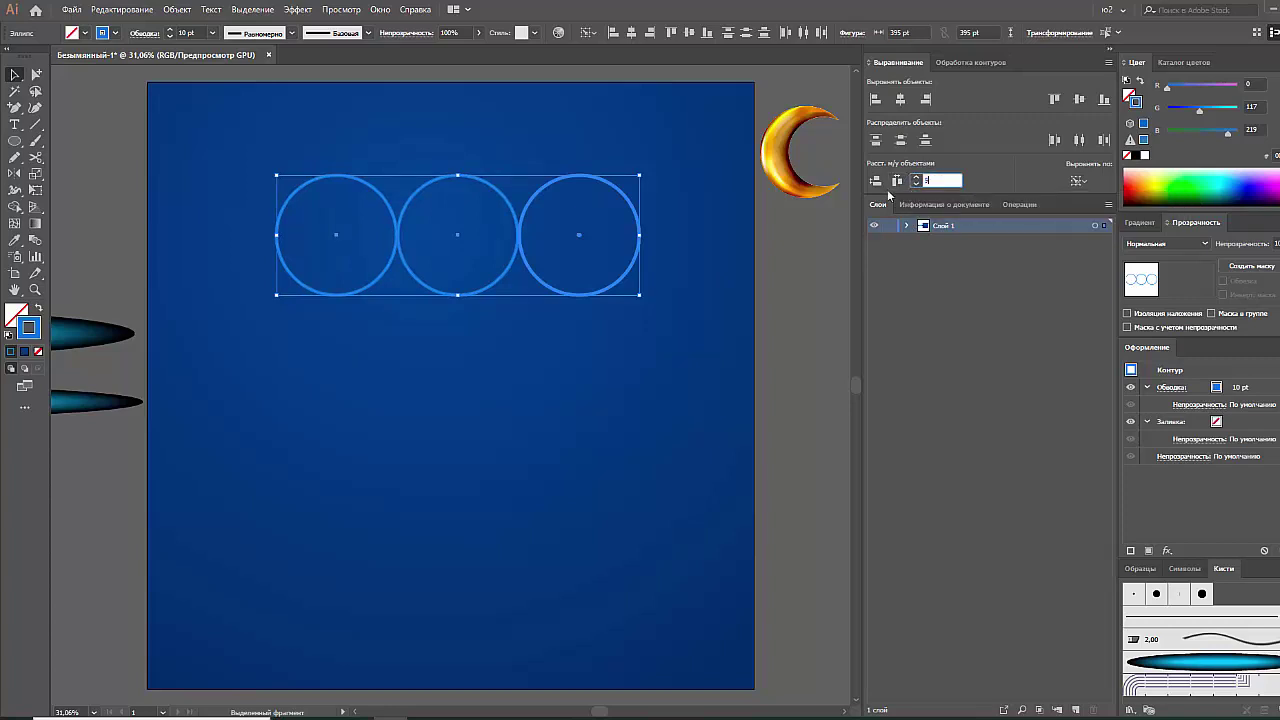
Reselect the circles and distribute them horizontally with a 20 pt gap
left_click(750, 298)
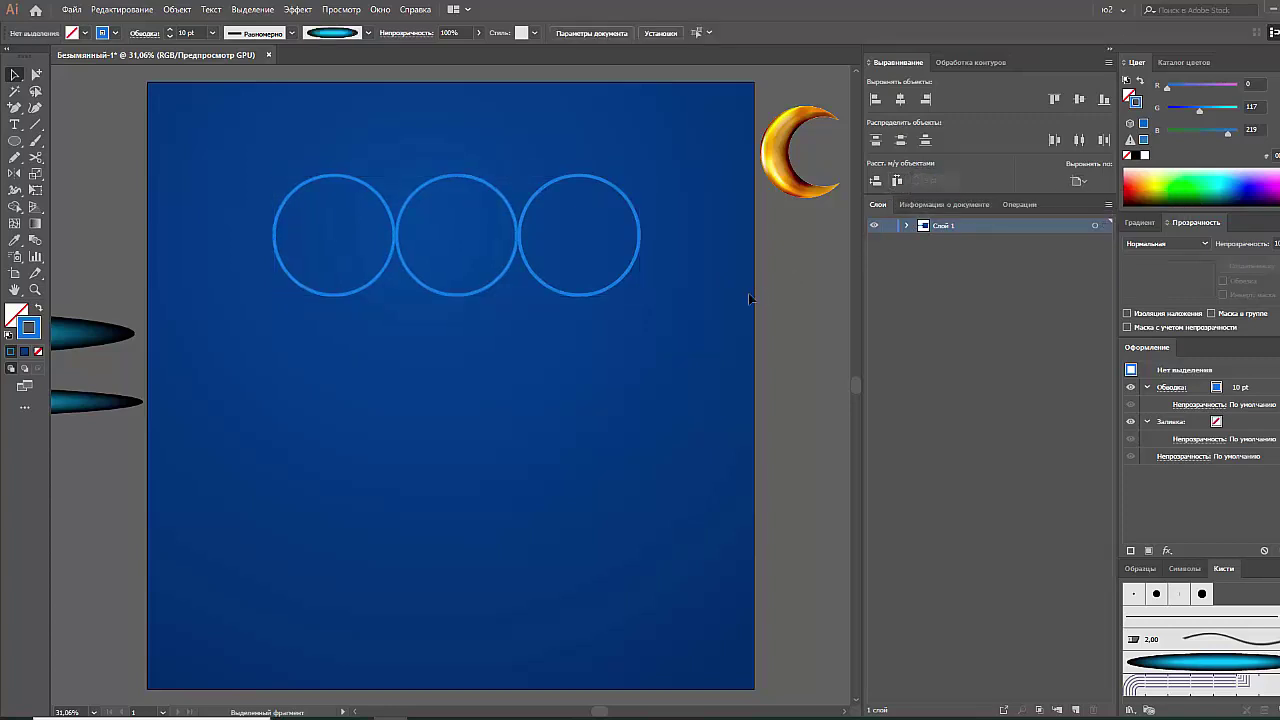
left_click_drag(277, 260, 272, 258)
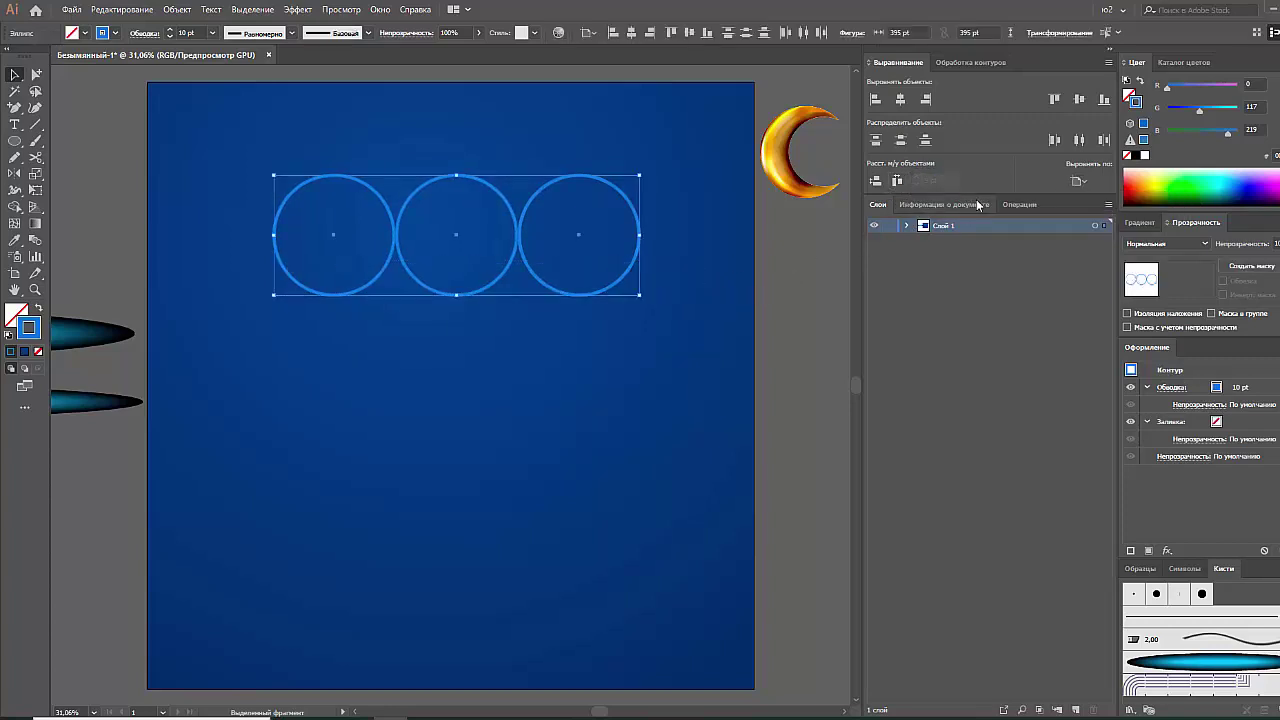
left_click(1077, 181)
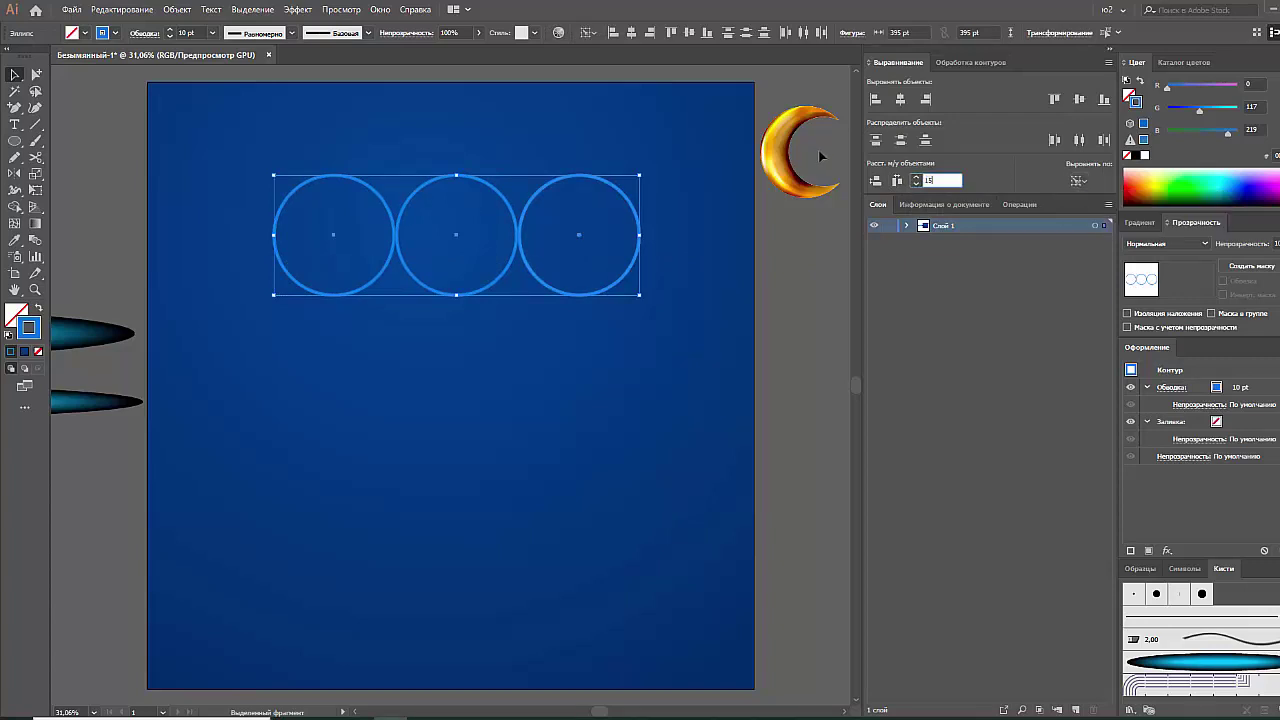
left_click(898, 181)
type("20")
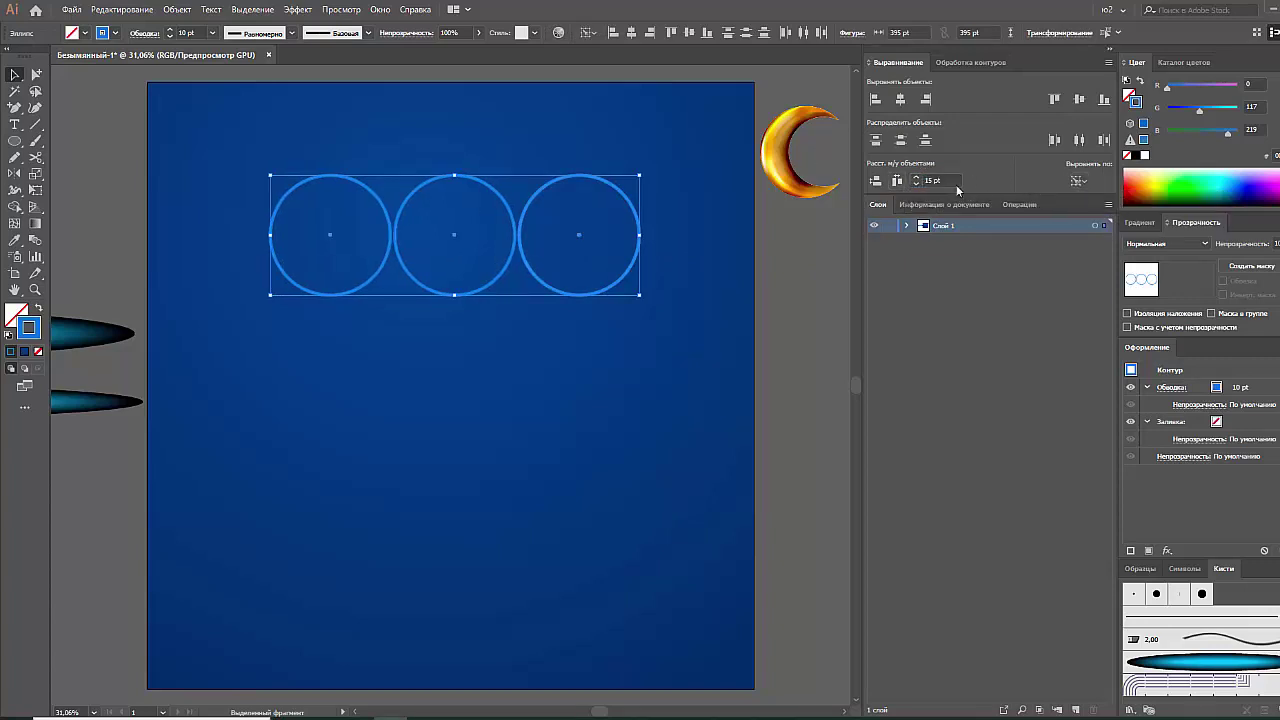
left_click(898, 181)
left_click(682, 316)
Copy rings down into a lower pair to form five interlocking rings
left_click_drag(612, 290, 557, 353)
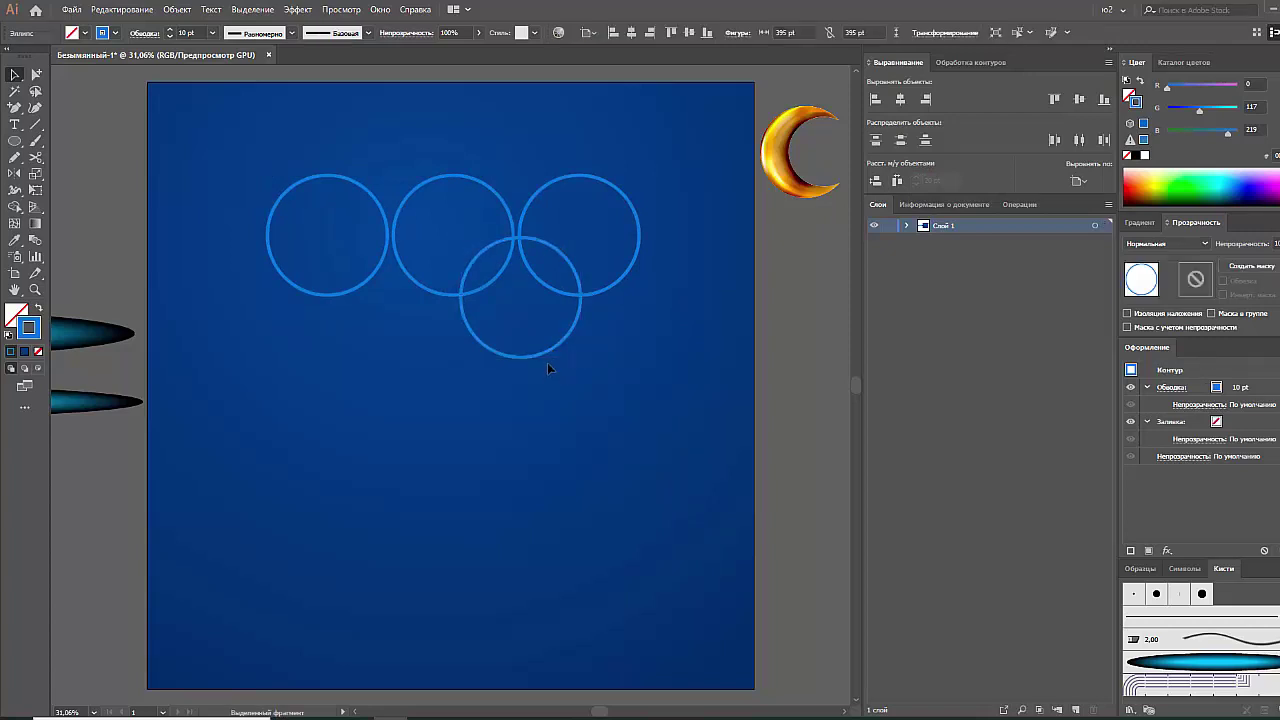
left_click(549, 359)
left_click(534, 356)
left_click(543, 385)
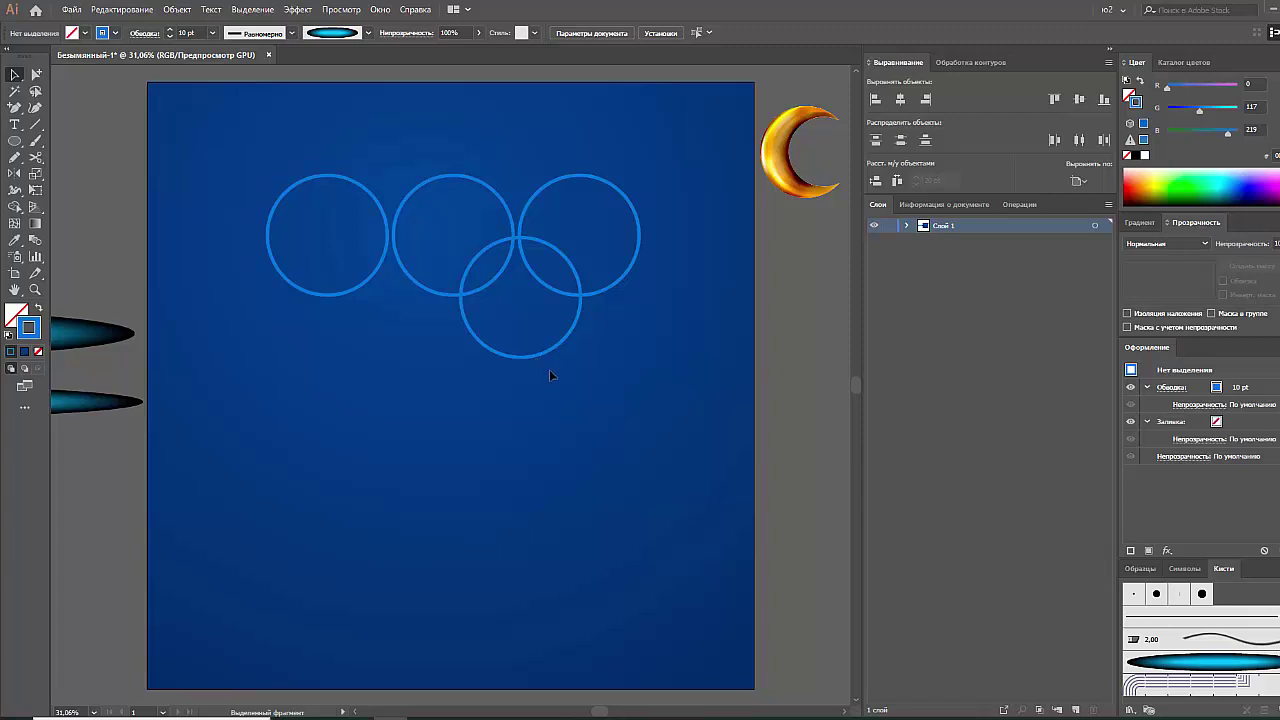
key("ctrl+z")
mouse_move(474, 336)
left_mouse_down()
mouse_move(535, 238)
mouse_move(458, 304)
left_mouse_up()
left_click(643, 402)
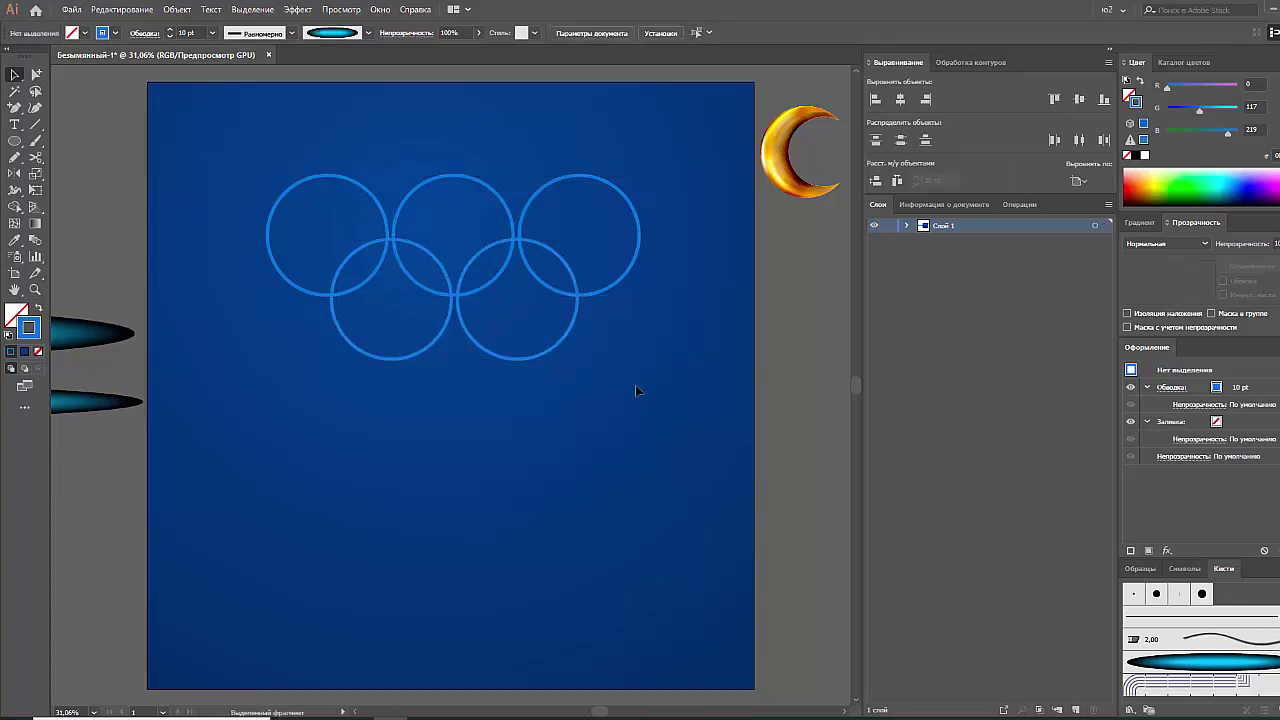
Select all five rings and drag them lower on the artboard
left_click(439, 181)
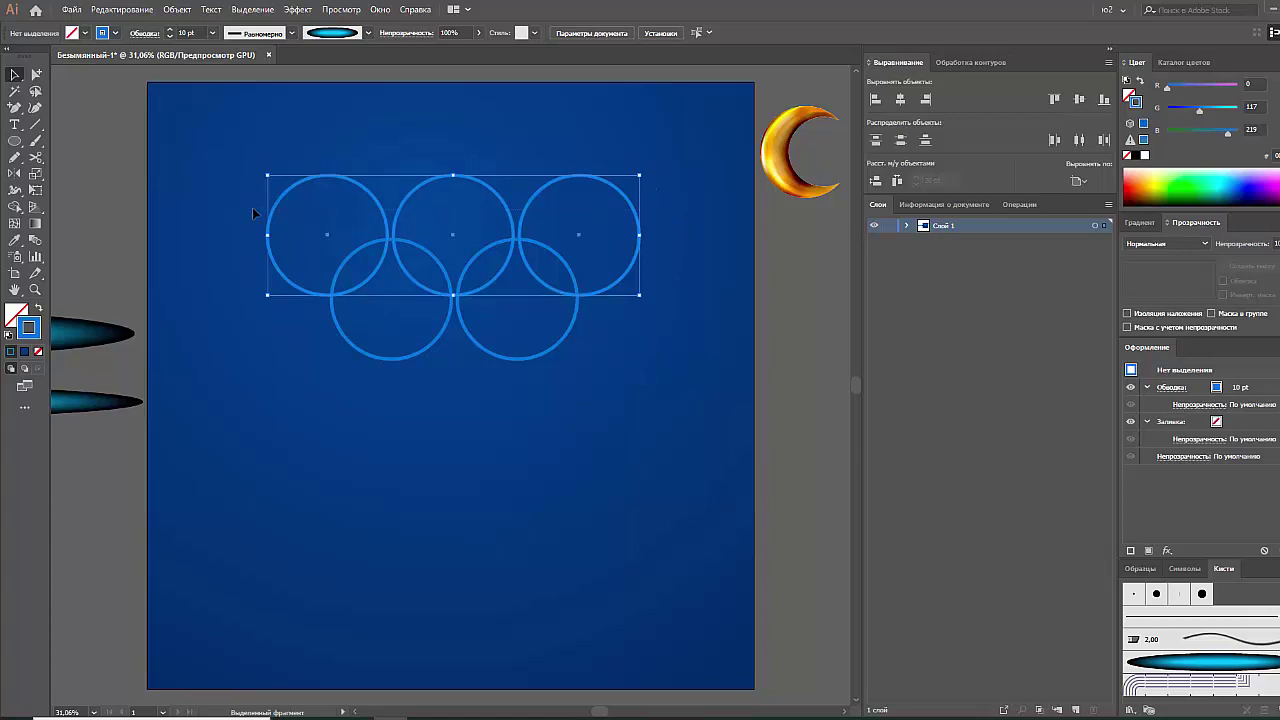
left_click(334, 341)
left_click(620, 201, "shift")
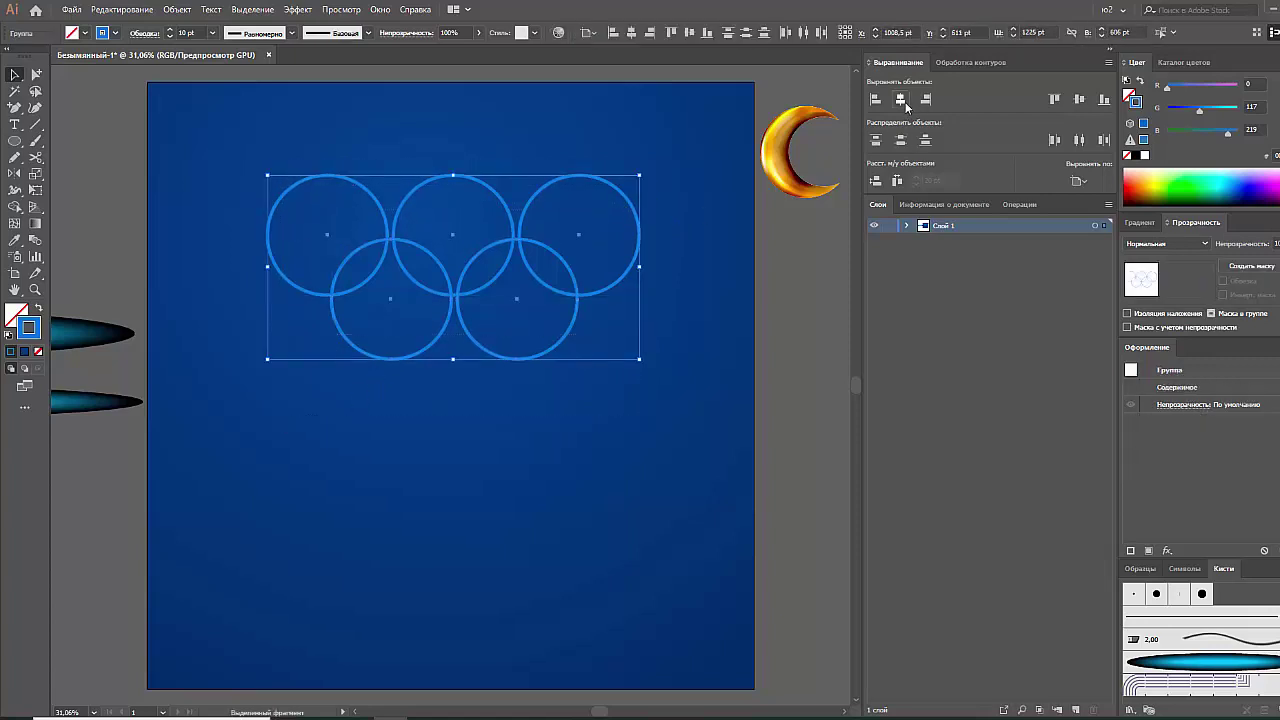
left_click_drag(542, 361, 542, 440)
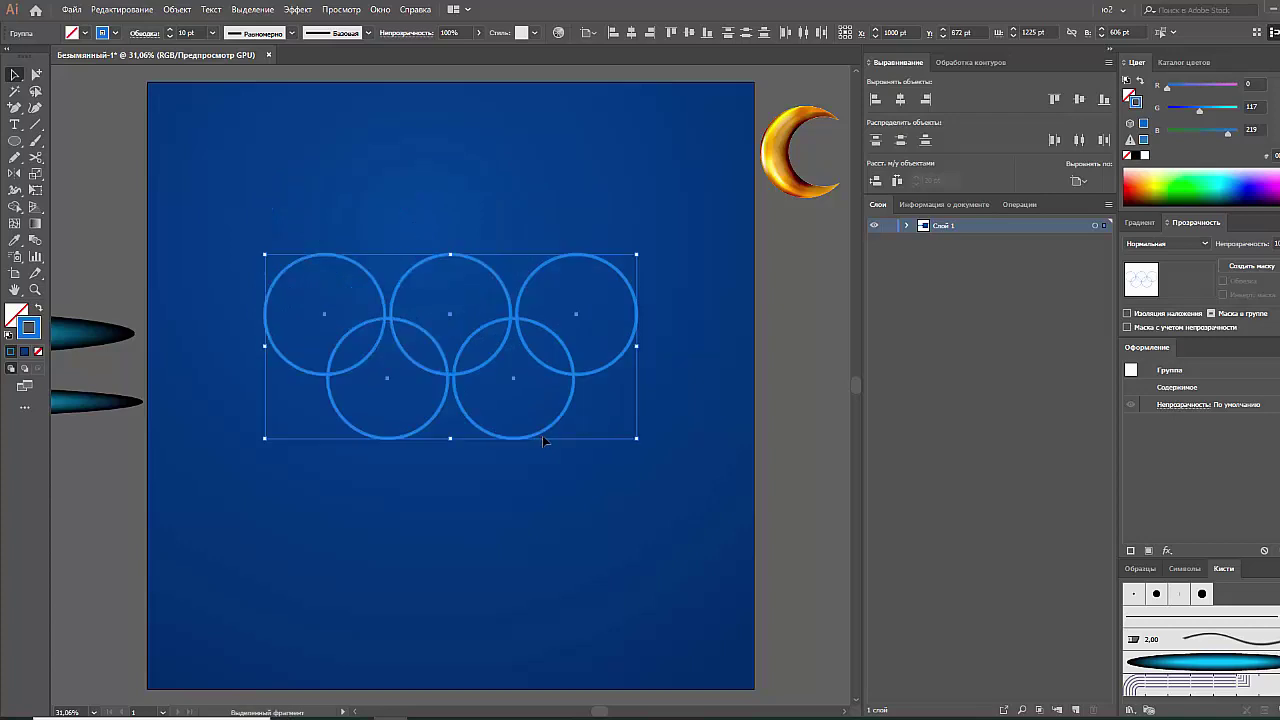
left_click(683, 431)
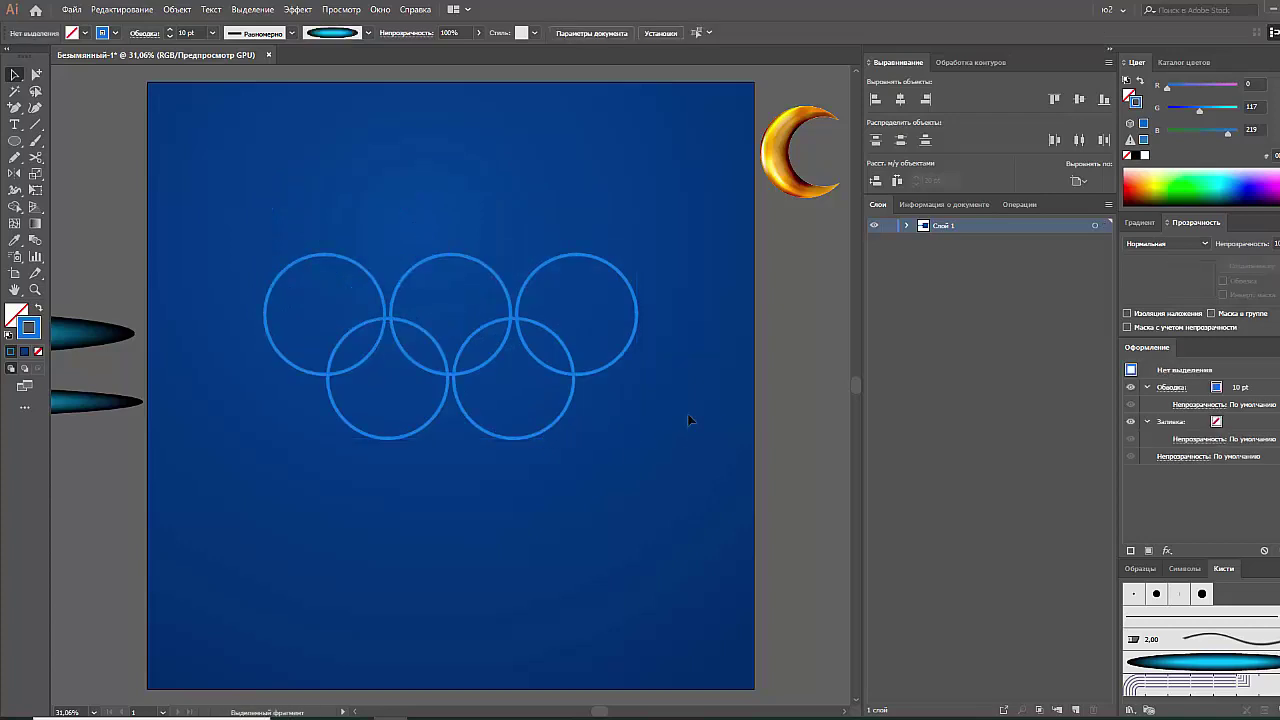
left_click_drag(660, 251, 286, 464)
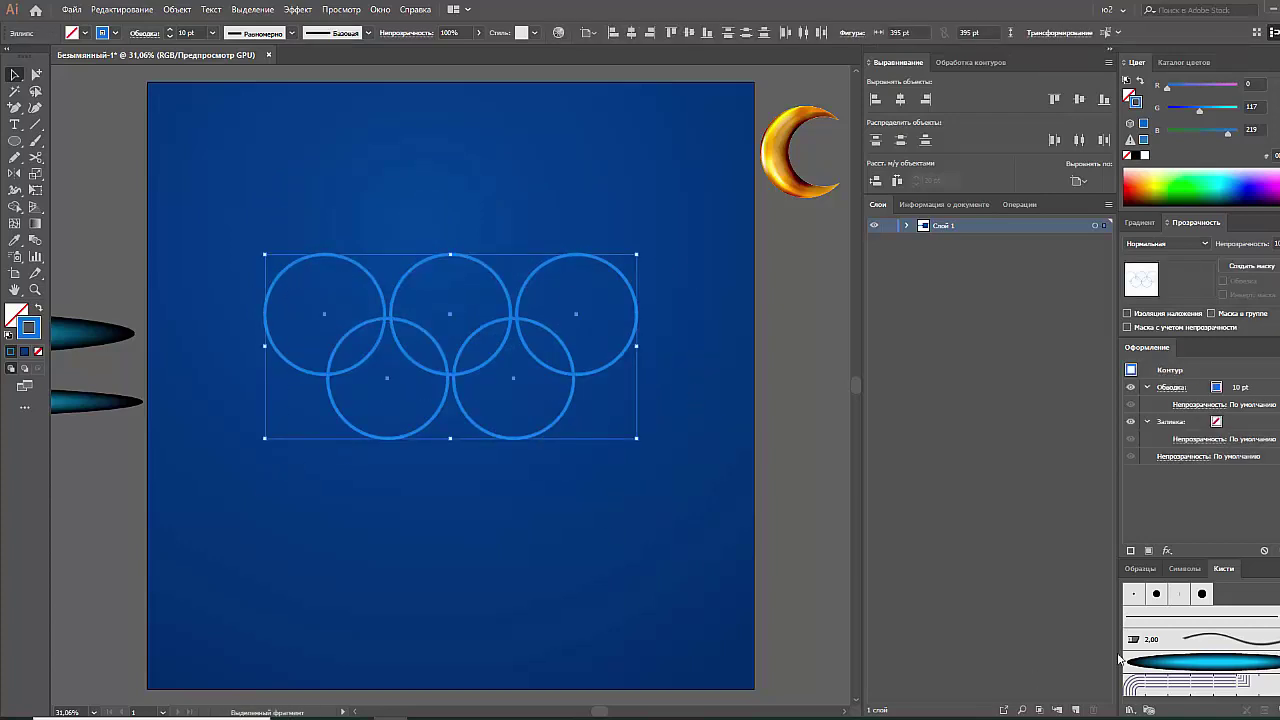
Give the rings the glossy blue brush at 0.5 pt and rotate the three top rings
left_click(1158, 668)
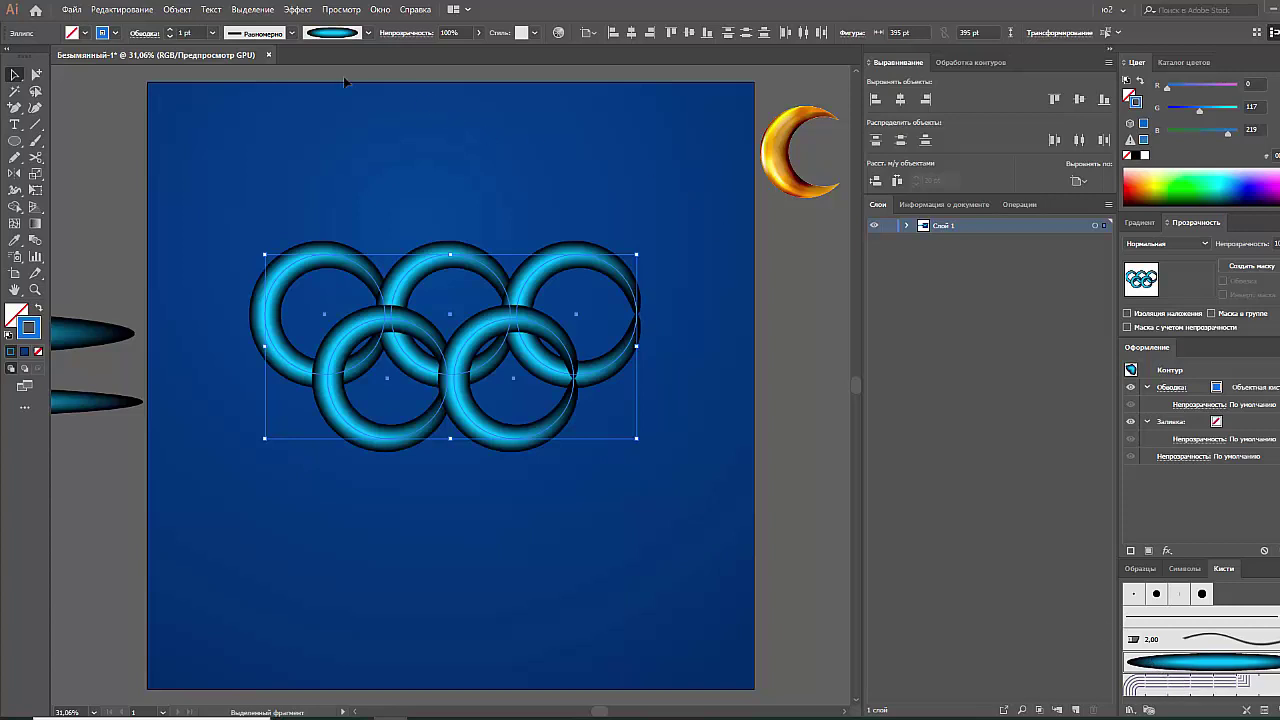
left_click(213, 33)
left_click(222, 58)
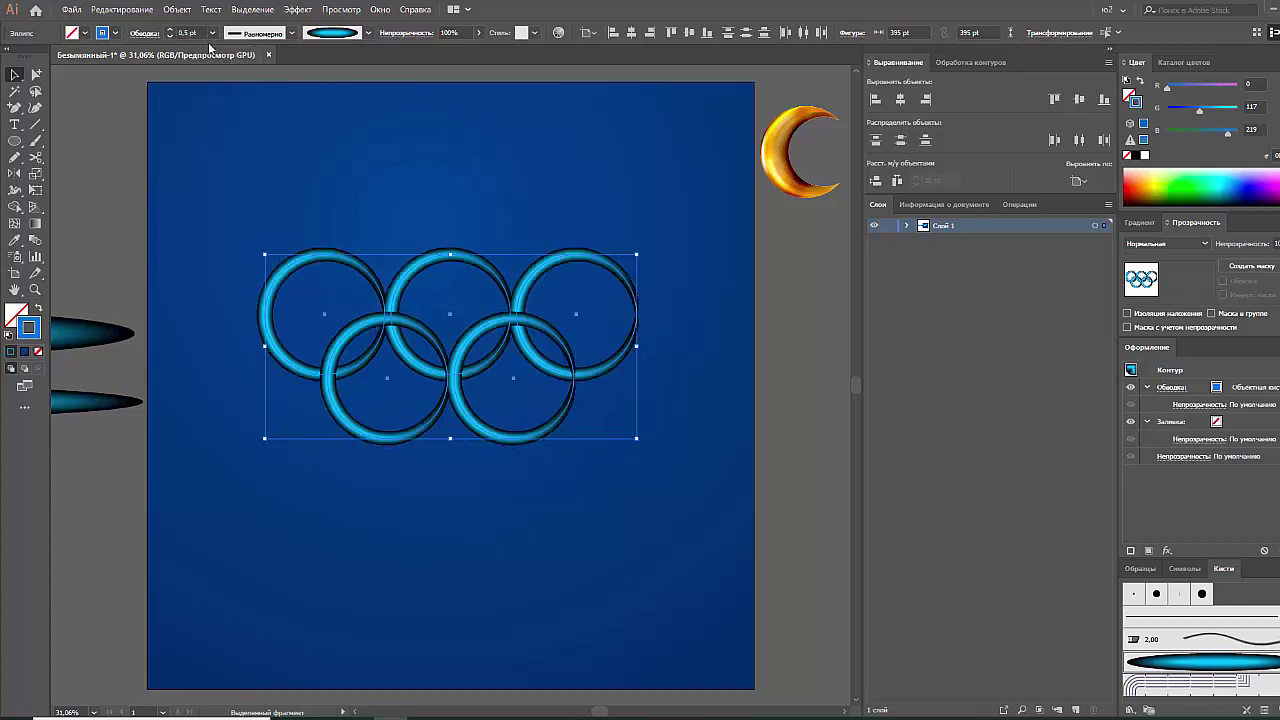
left_click_drag(272, 224, 316, 292)
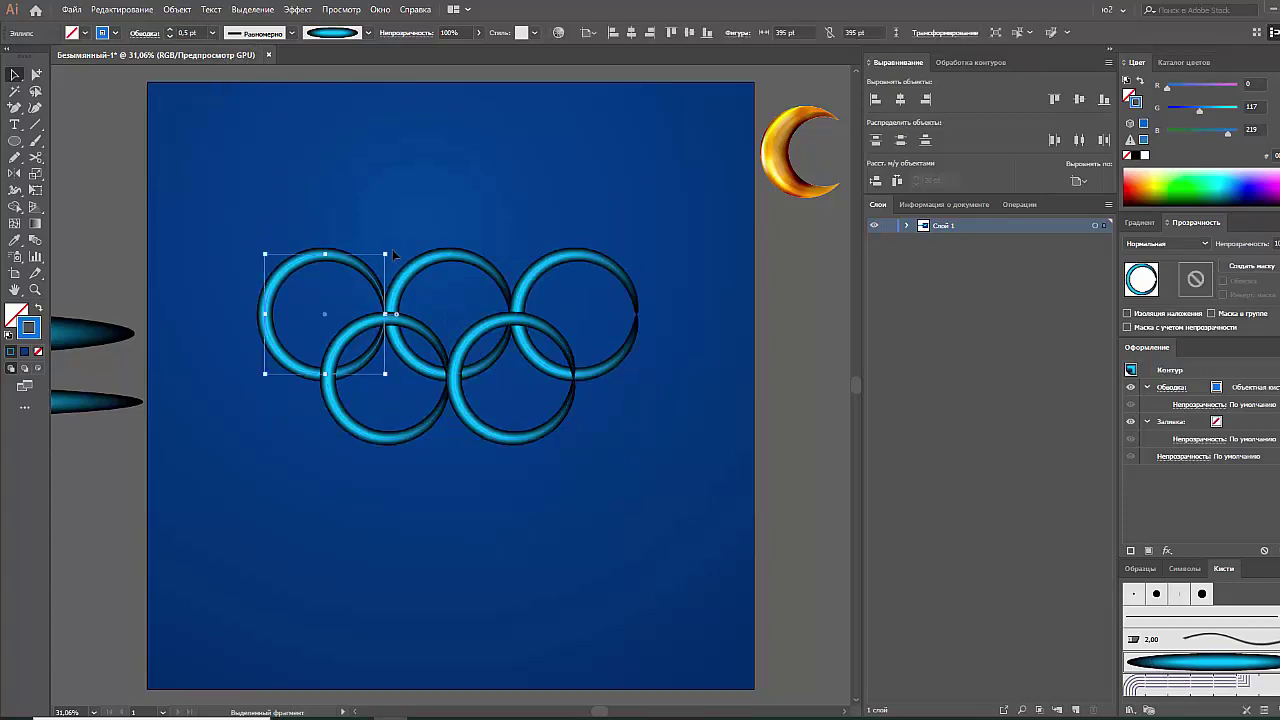
left_click_drag(392, 249, 386, 318)
left_click(464, 256)
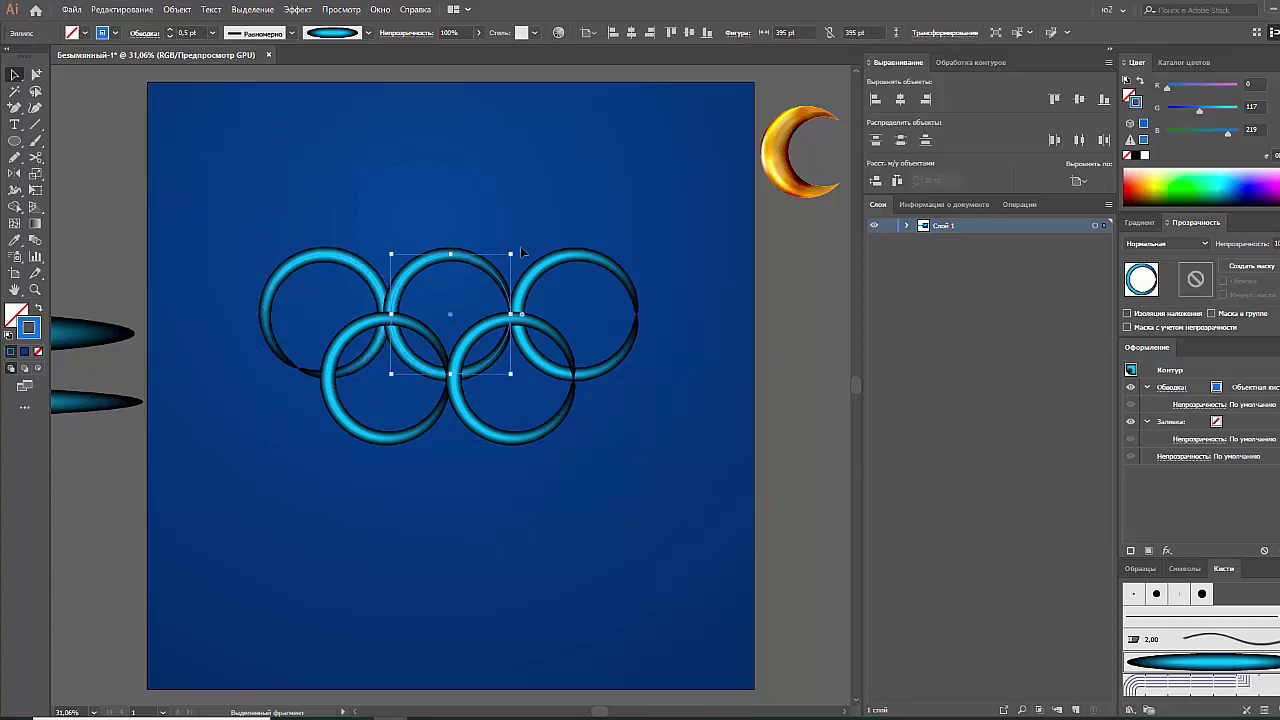
left_click_drag(517, 248, 490, 232)
left_click(560, 256)
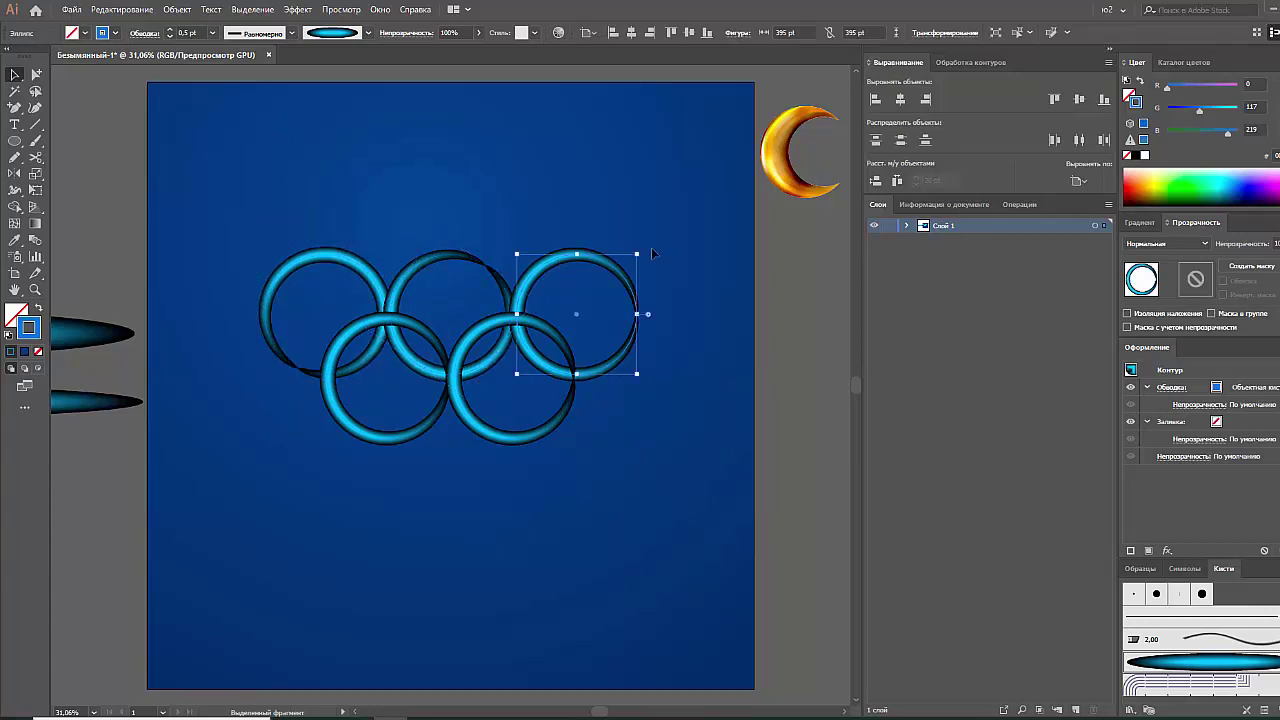
left_click_drag(641, 248, 630, 292)
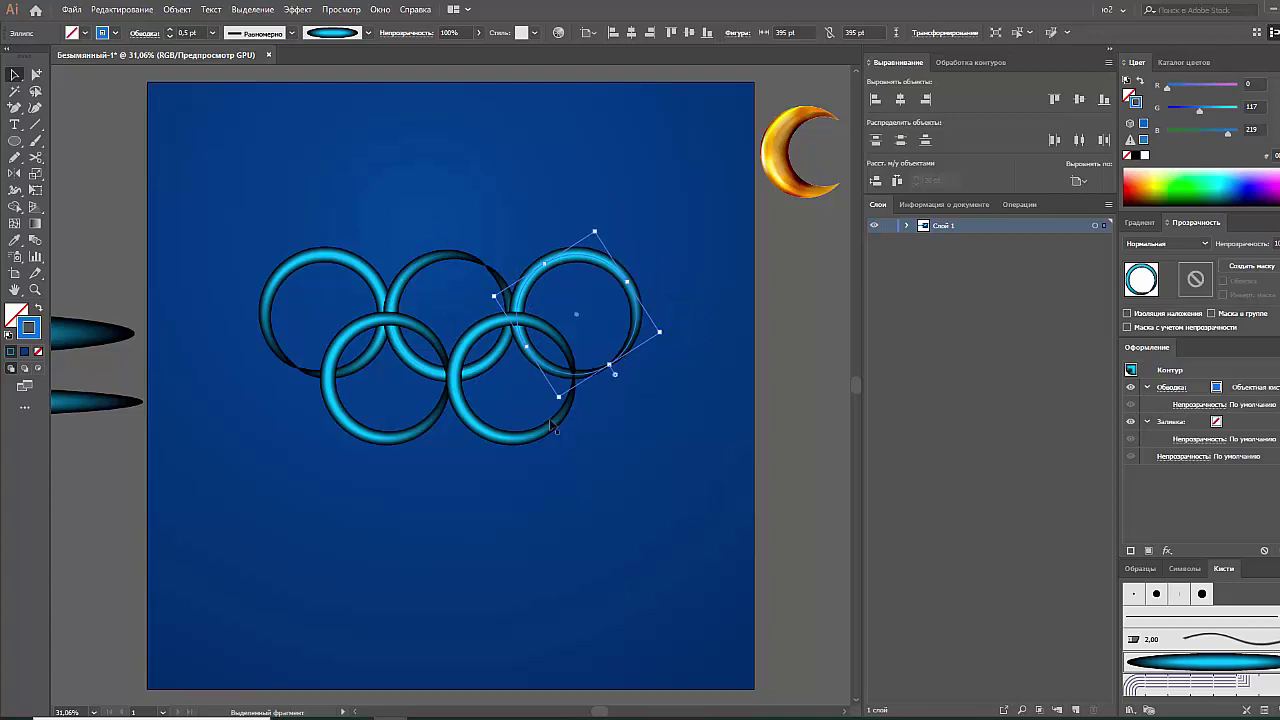
Rotate the lower-right ring 90° and the lower-left ring to vary their shading
left_click(555, 427)
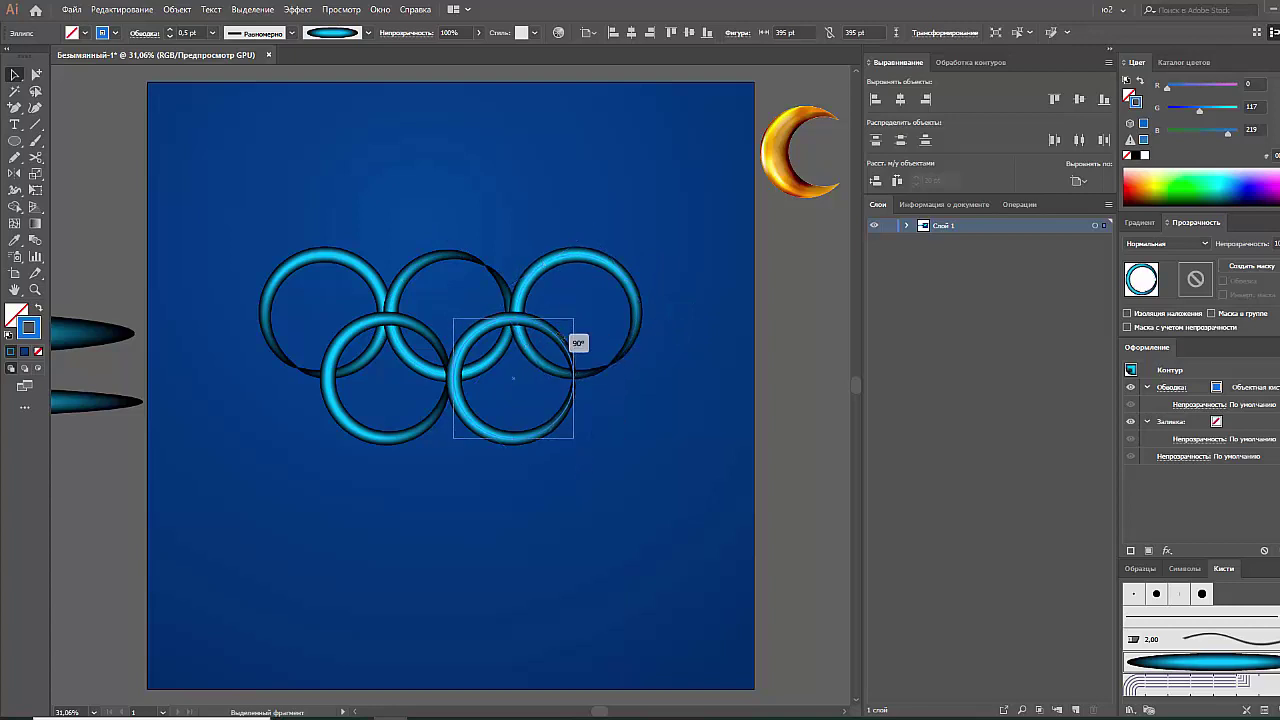
left_click_drag(580, 452, 580, 342)
left_click(418, 445)
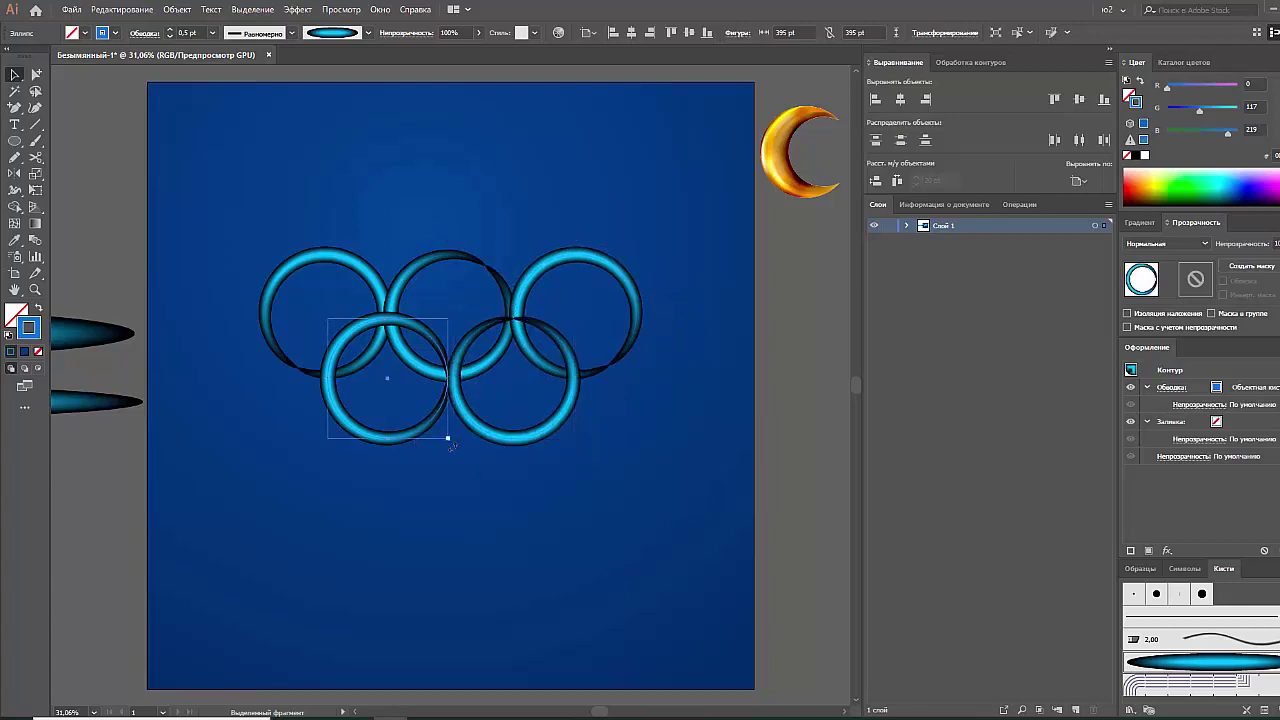
left_click_drag(454, 445, 325, 465)
left_click(290, 495)
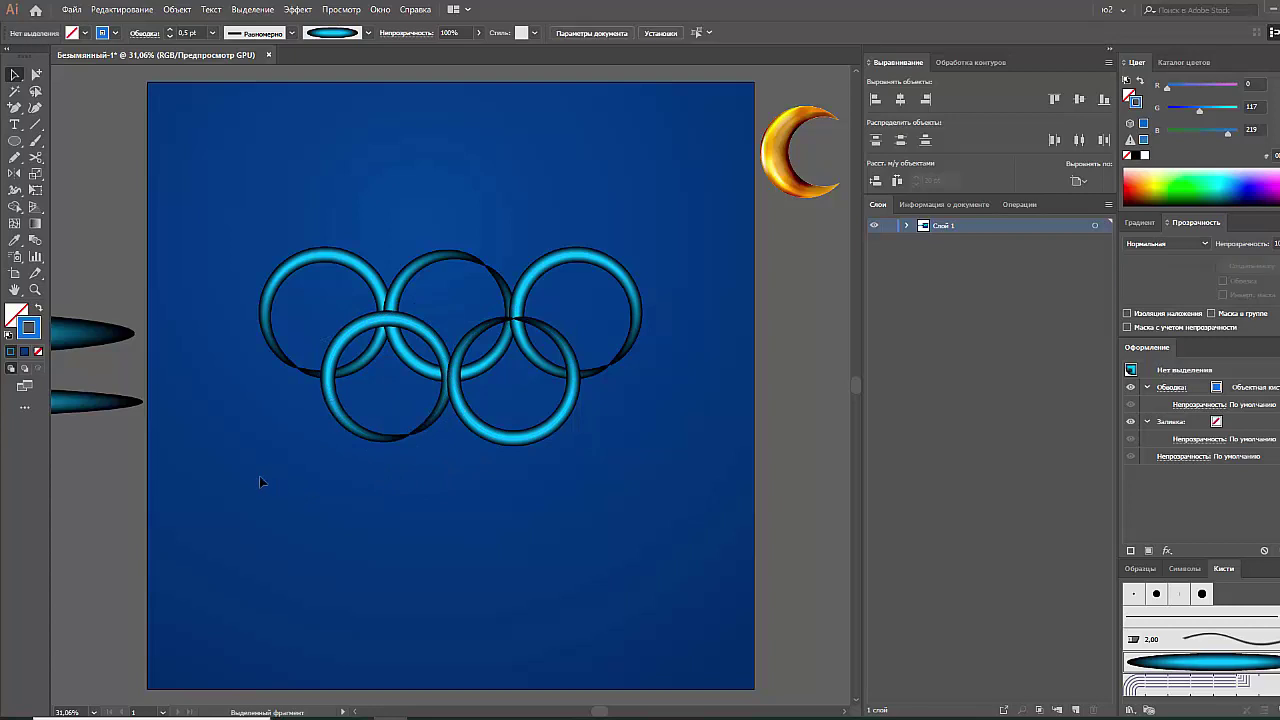
Restack the bottom-left ring so it interlocks, then select all five rings
left_click(374, 420)
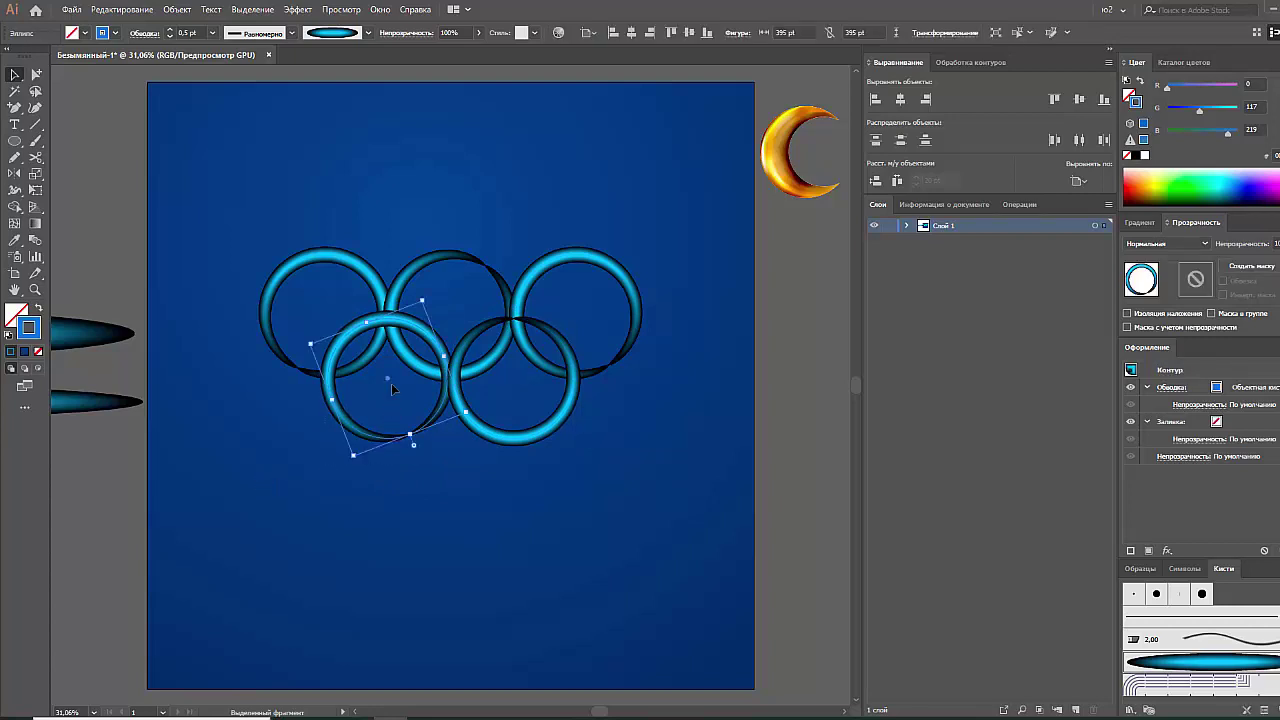
key("ctrl+shift+bracketleft")
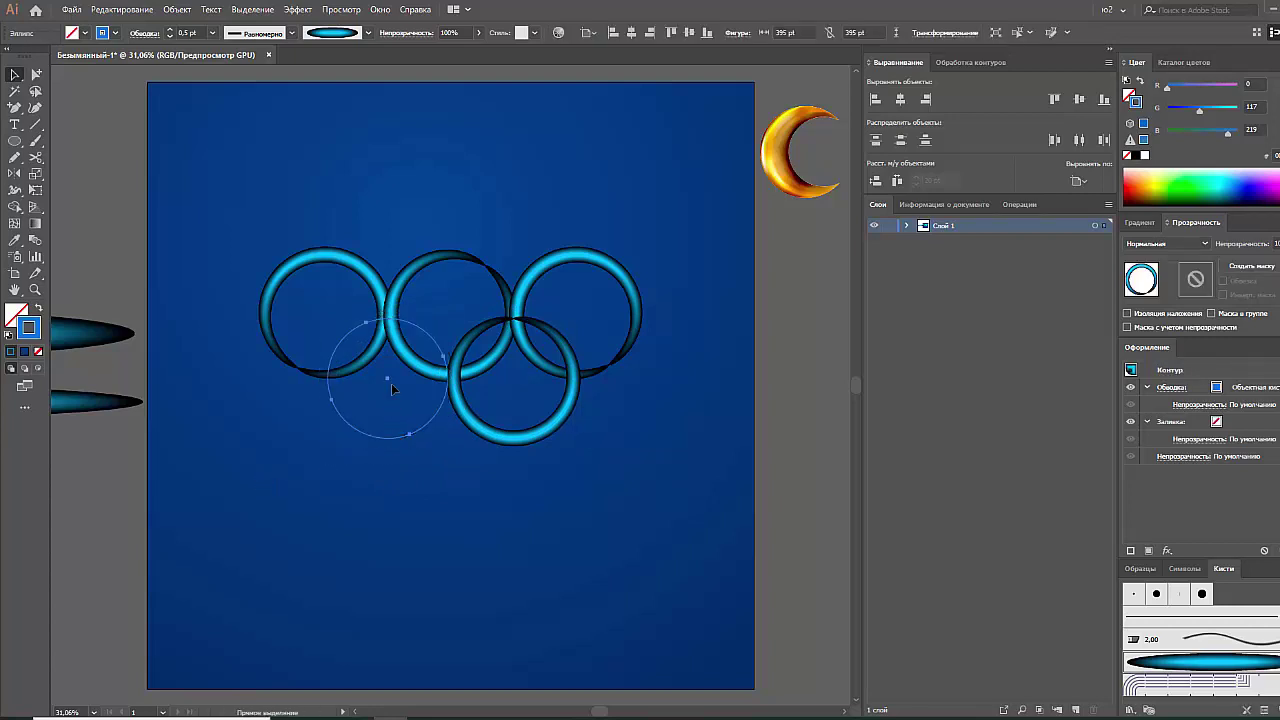
key("ctrl+bracketright")
left_click(248, 482)
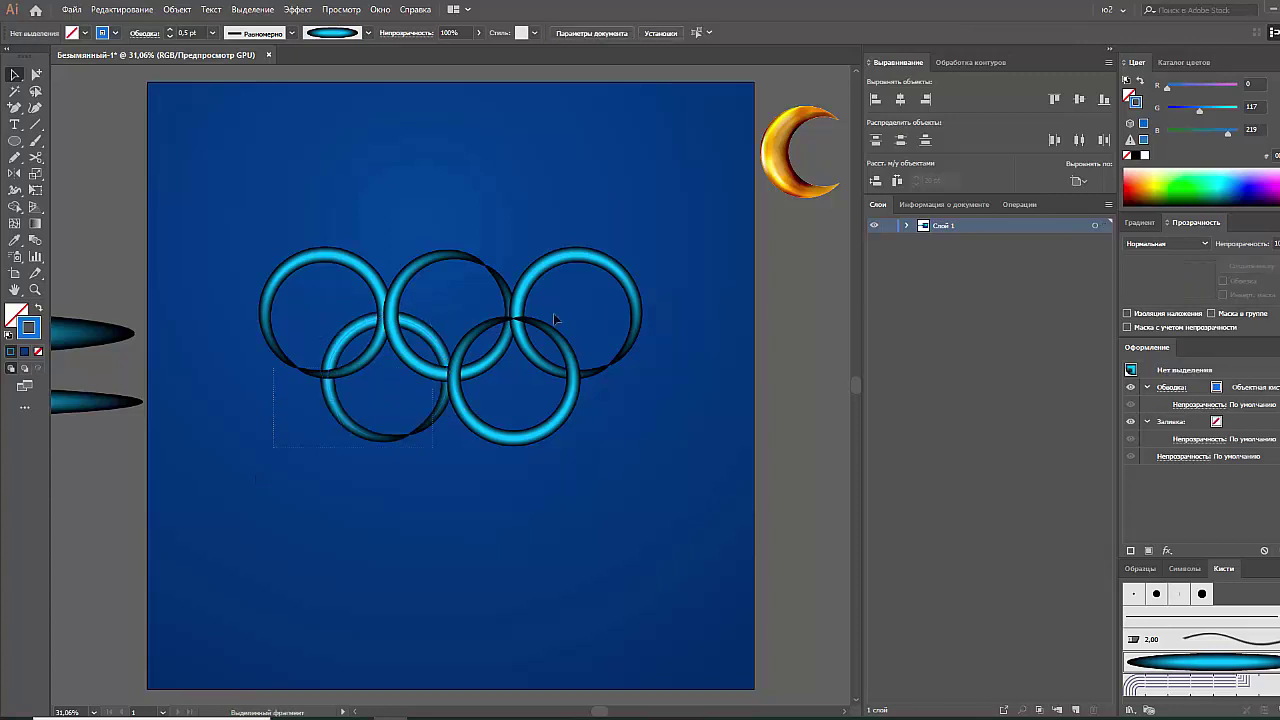
left_click(554, 318)
left_click(1167, 243)
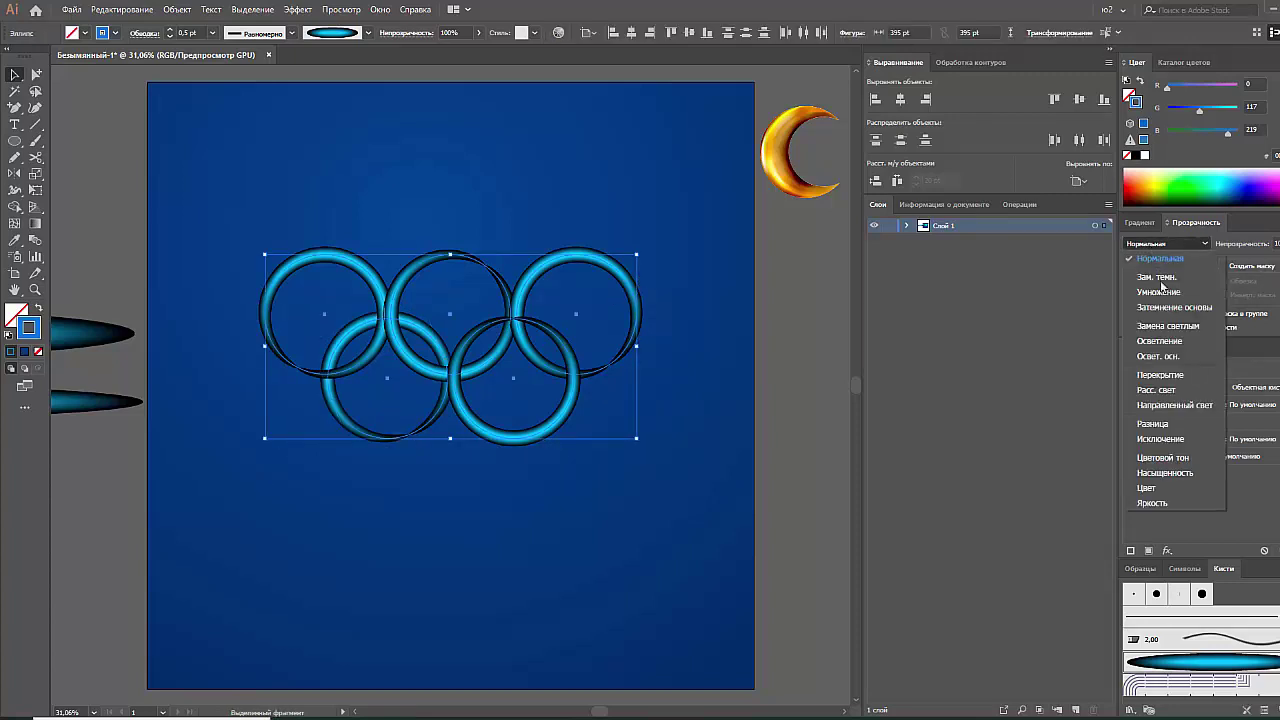
Set all five rings to the Осветление (Screen) blend mode and deselect them
left_click(1160, 341)
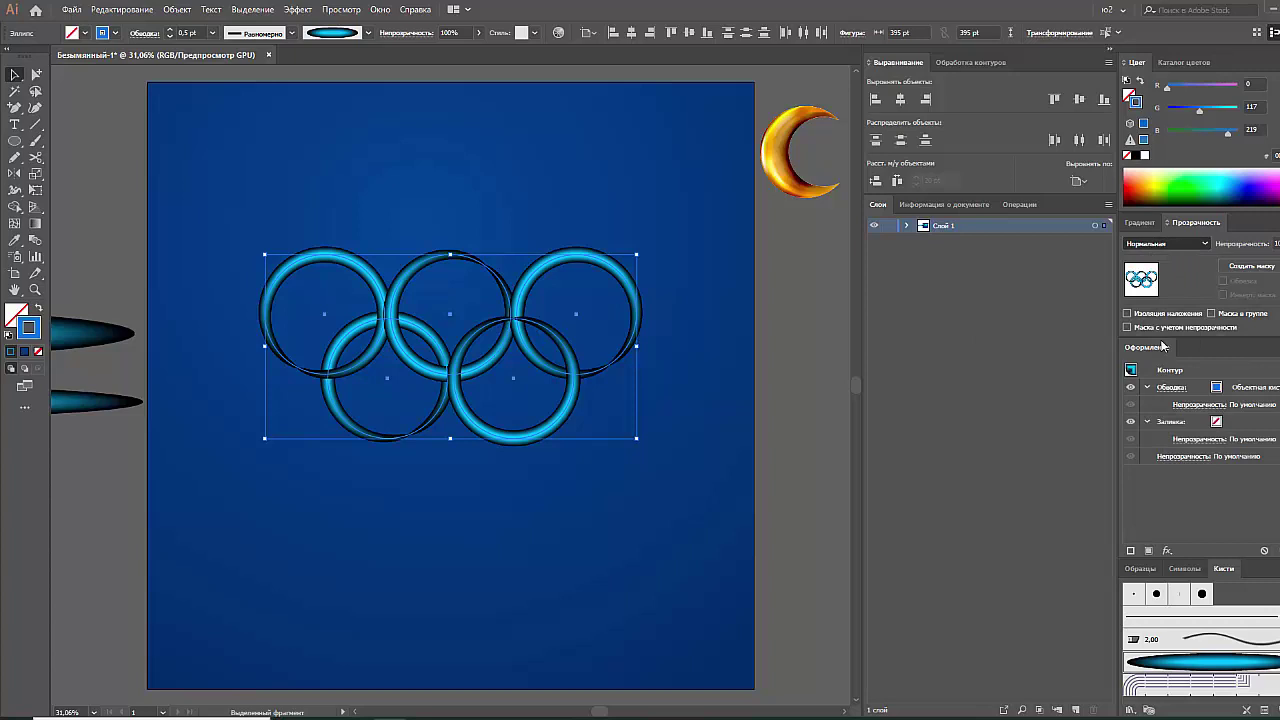
left_click(806, 440)
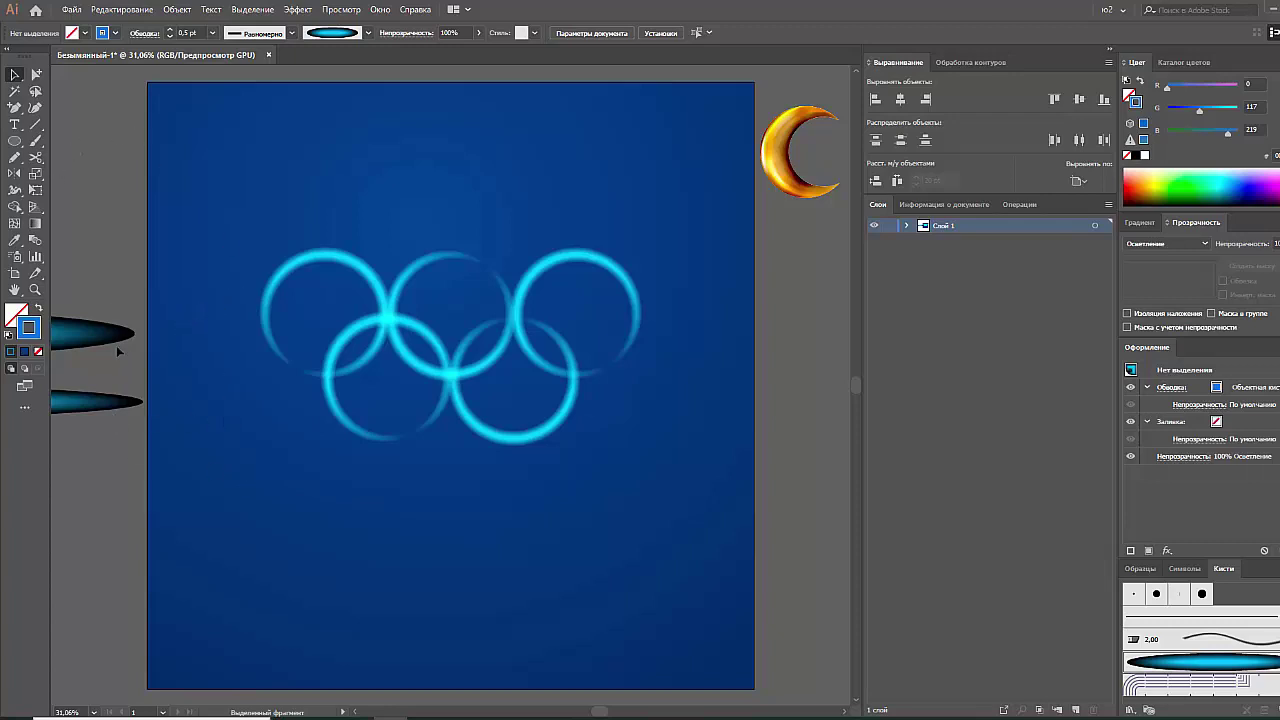
Place a wide copy of the ellipse blend, make its inner ellipse white, flatten it to 93 pt
left_click_drag(118, 345, 450, 165)
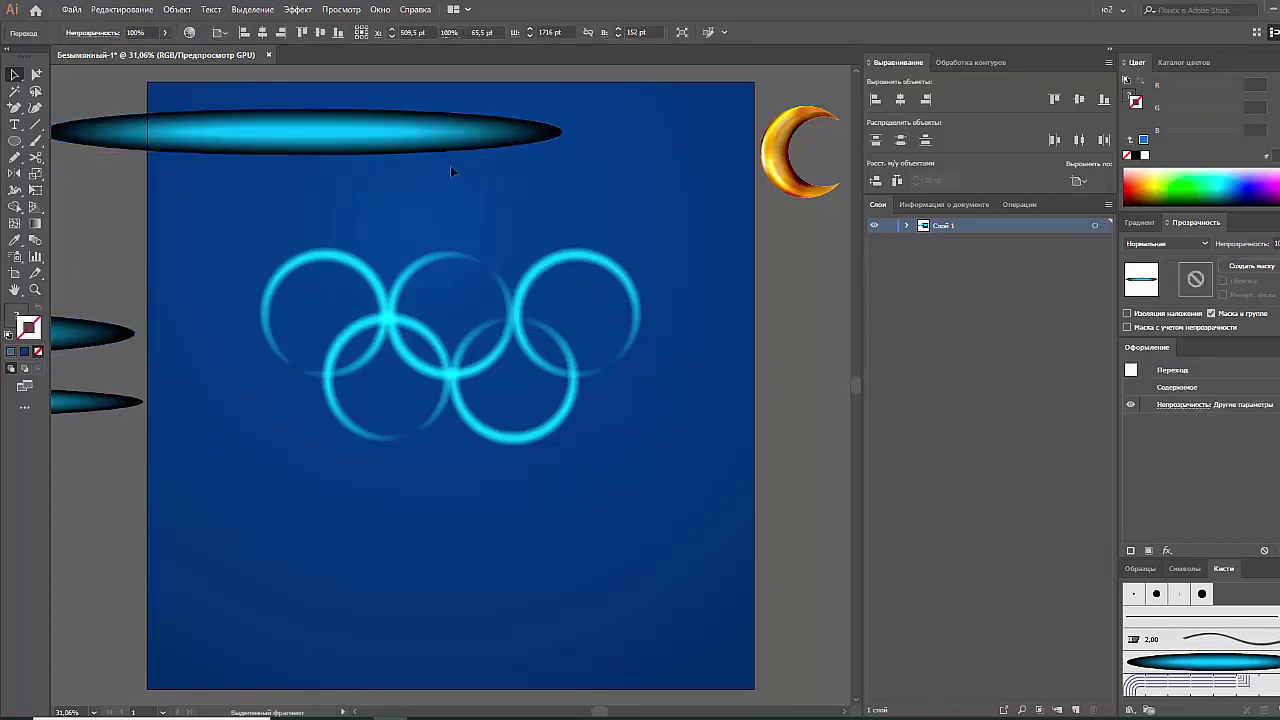
left_click(351, 133, "ctrl")
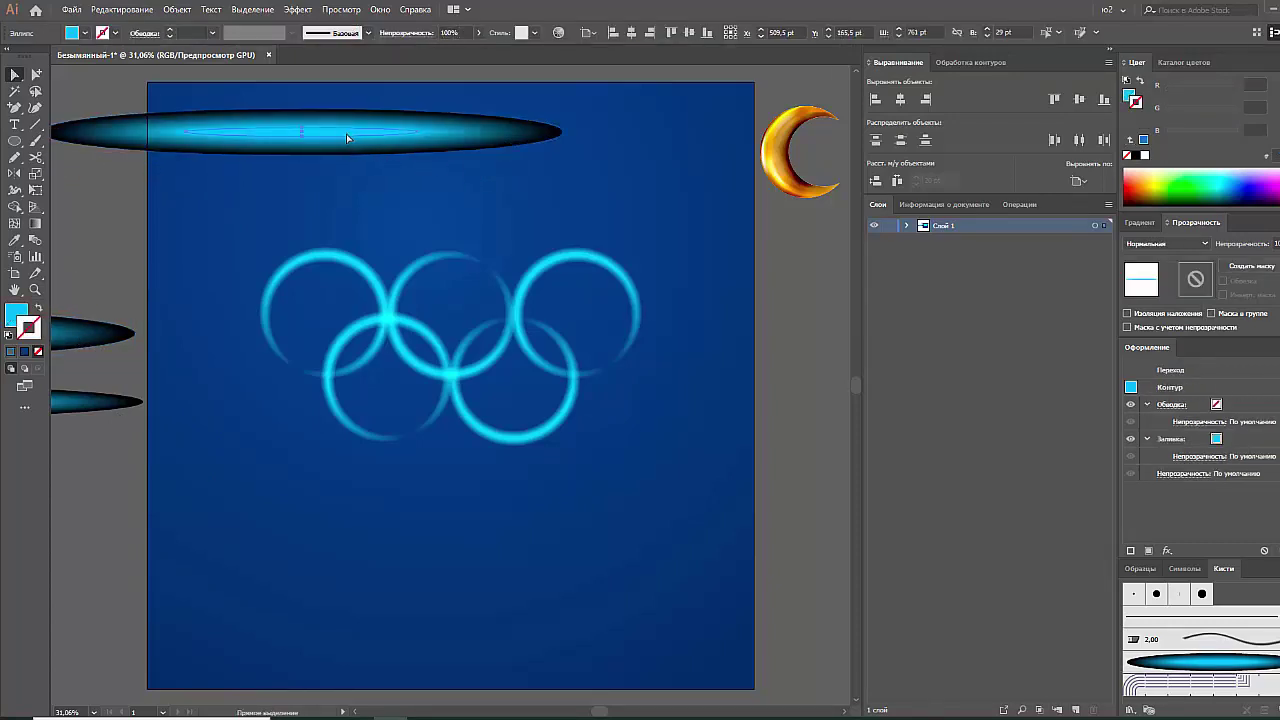
left_click(1145, 155)
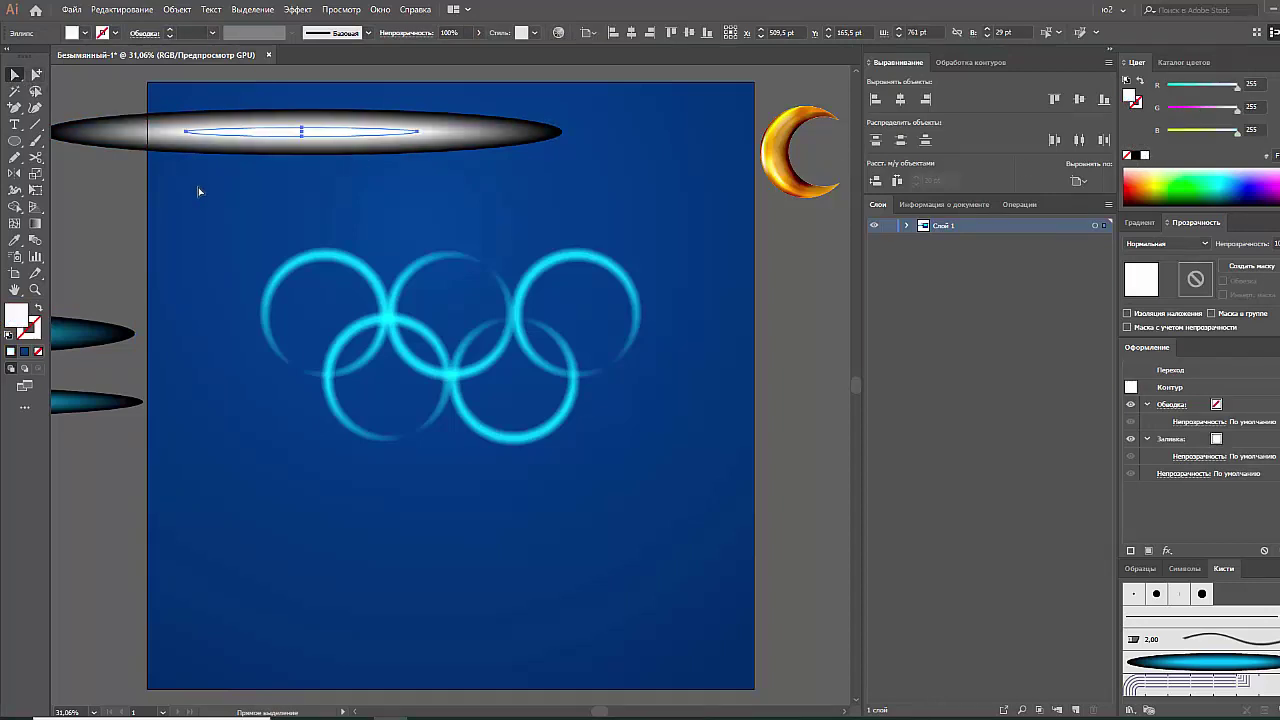
left_click(305, 121, "ctrl")
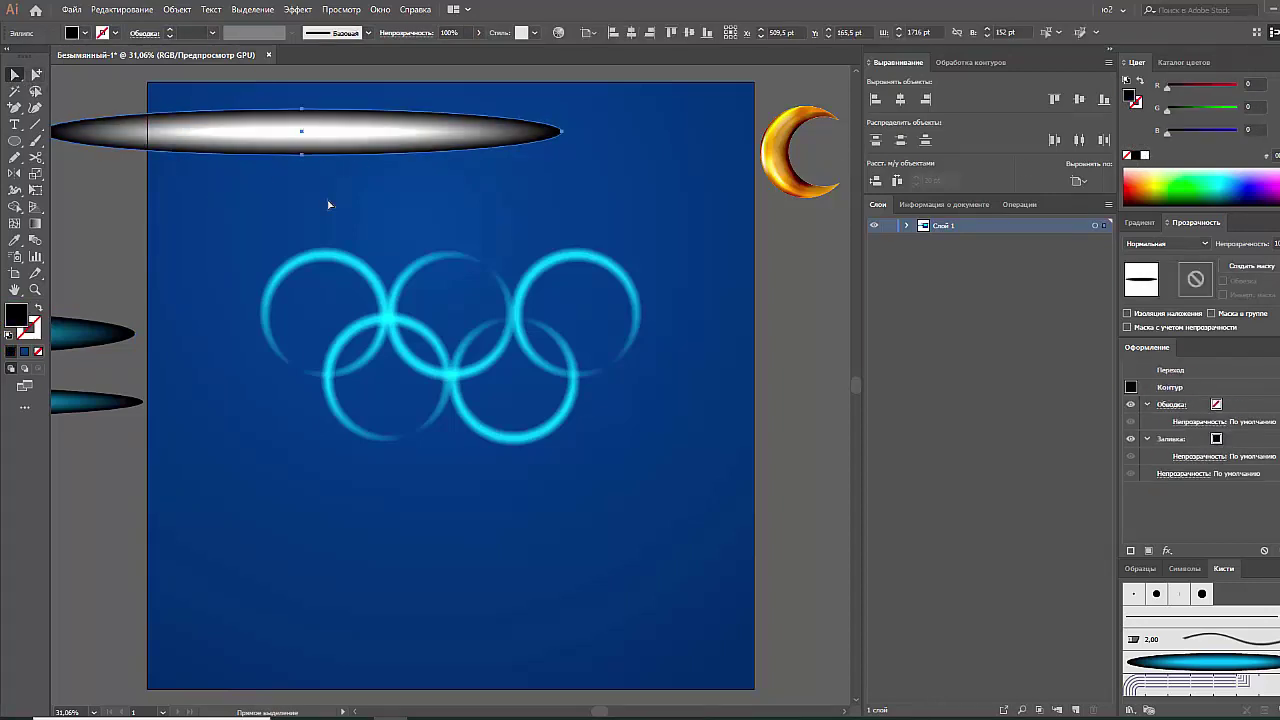
left_click(328, 205)
left_click(324, 150)
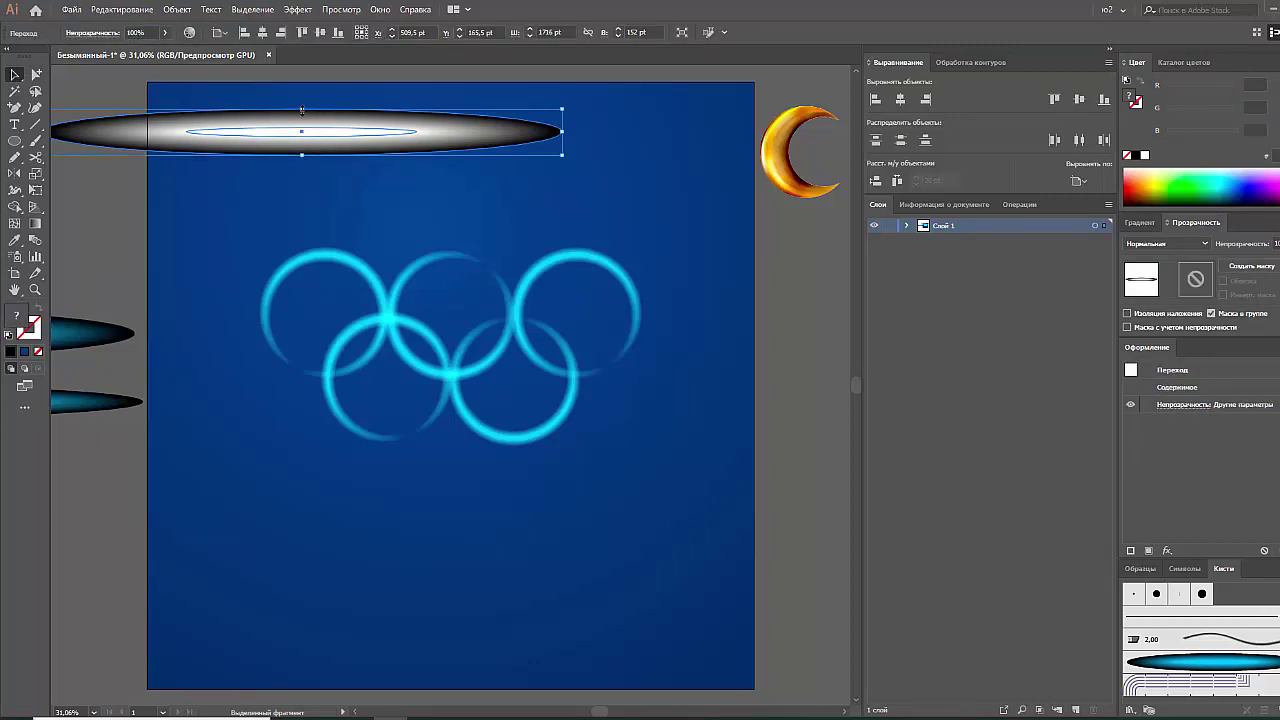
left_click_drag(301, 110, 305, 121)
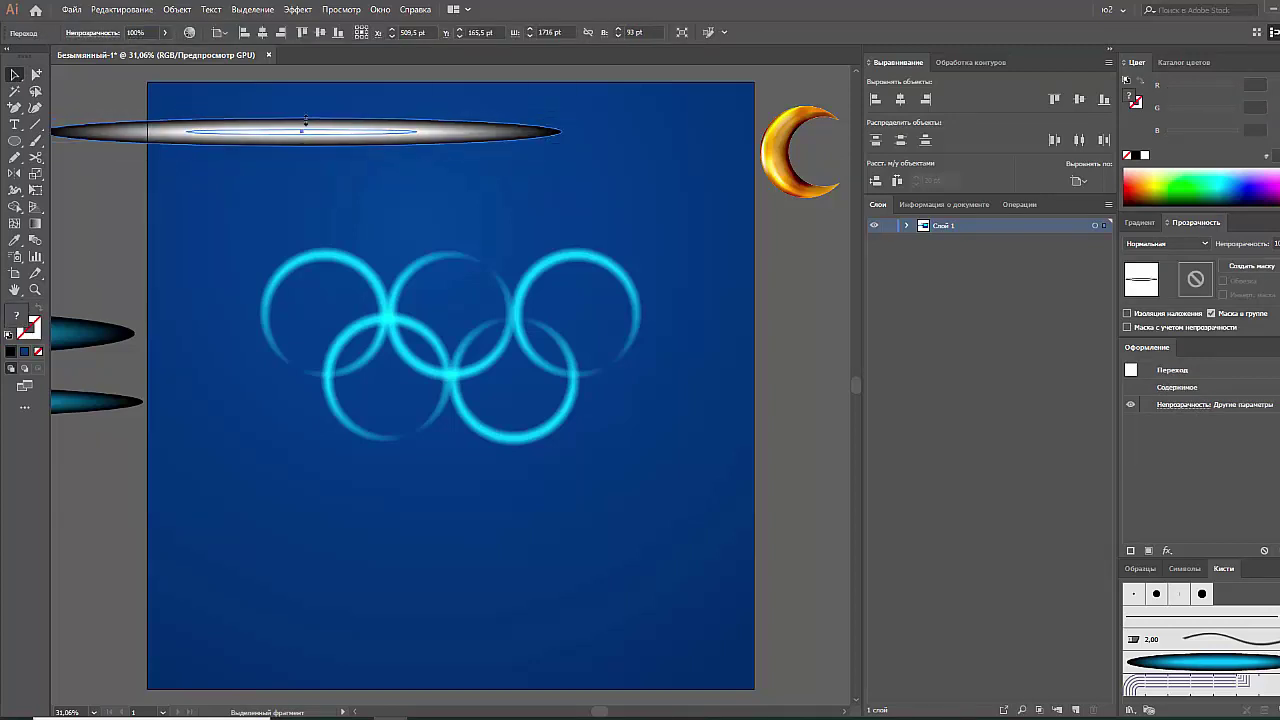
key("ctrl+shift+a")
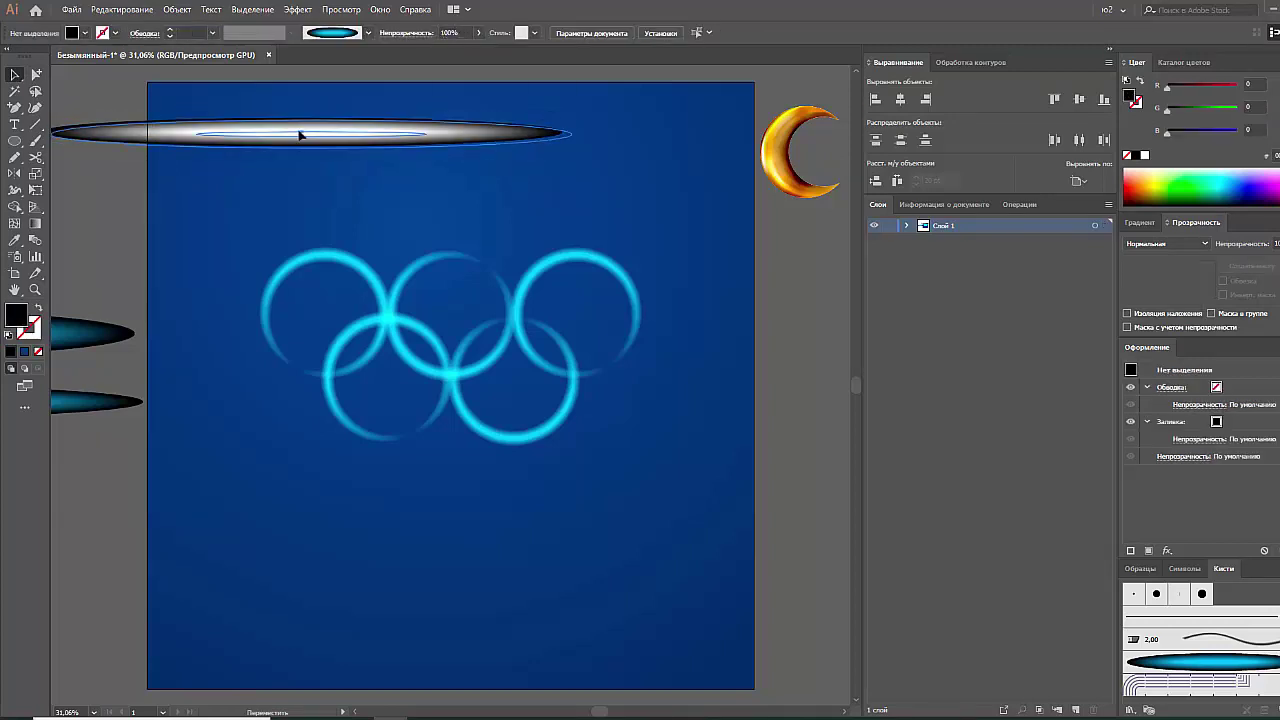
Save the flattened blend as a new art brush and park the sample off the artboard
left_click_drag(322, 145, 1200, 680)
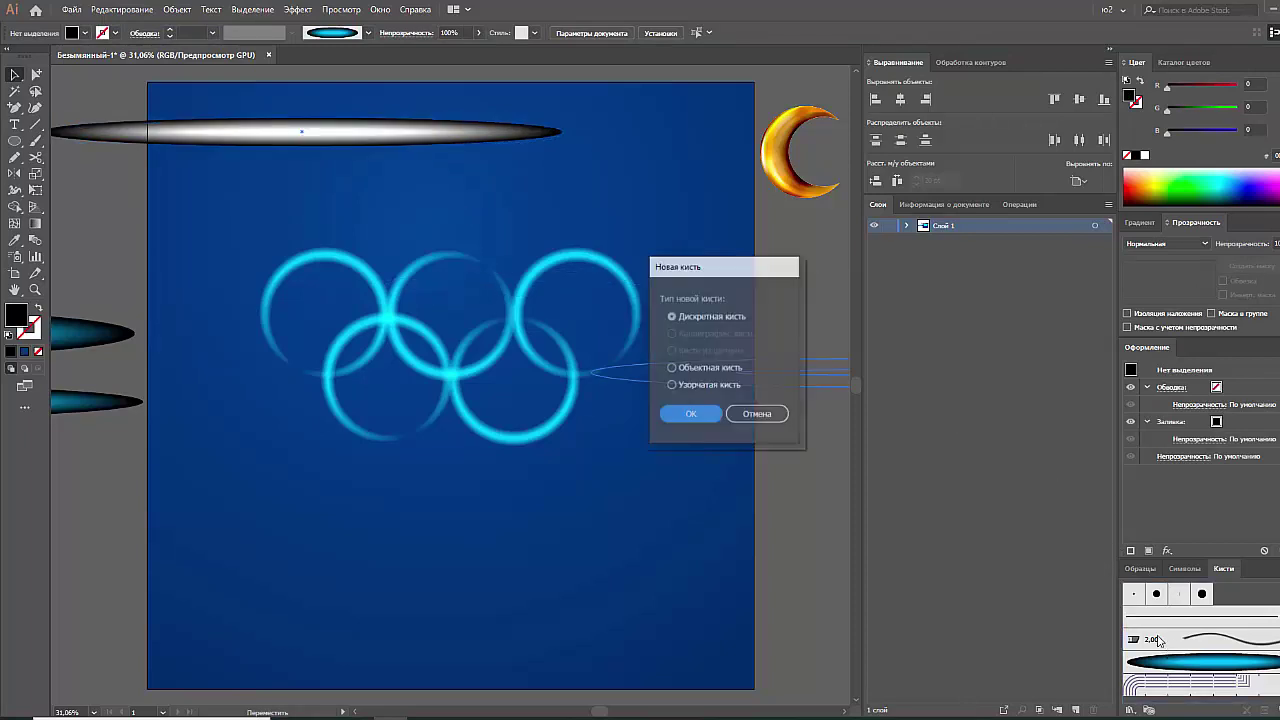
left_click(691, 413)
left_click(1143, 474)
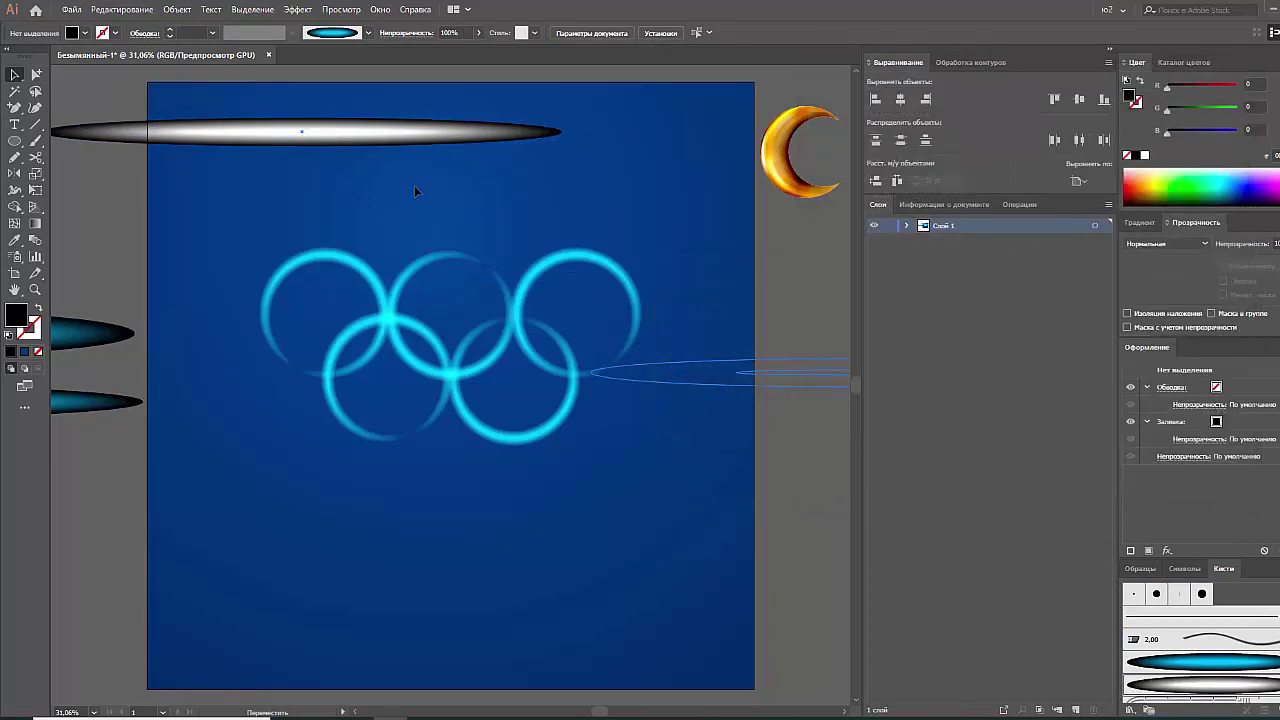
left_click(446, 143)
left_click_drag(446, 143, 37, 259)
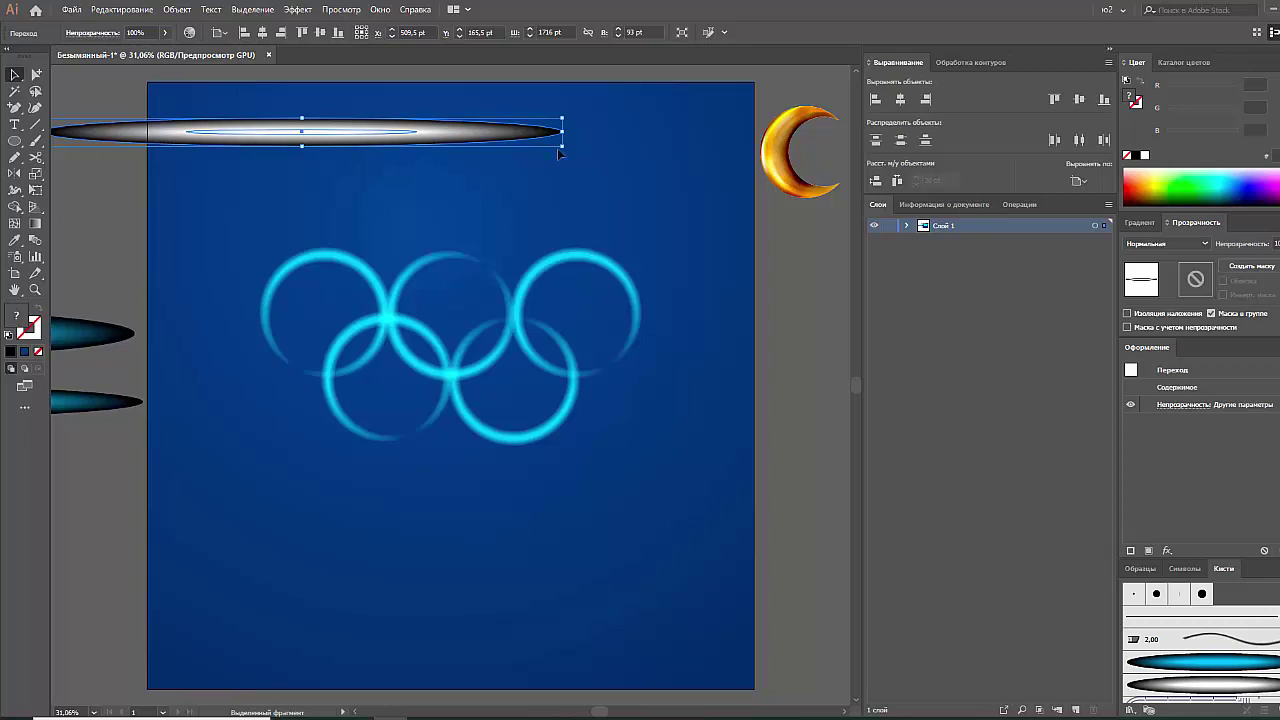
left_click_drag(538, 137, 113, 278)
left_click_drag(270, 219, 632, 442)
Apply the new white-core art brush to the five rings at 0.25 pt stroke weight
key("ctrl+shift+b")
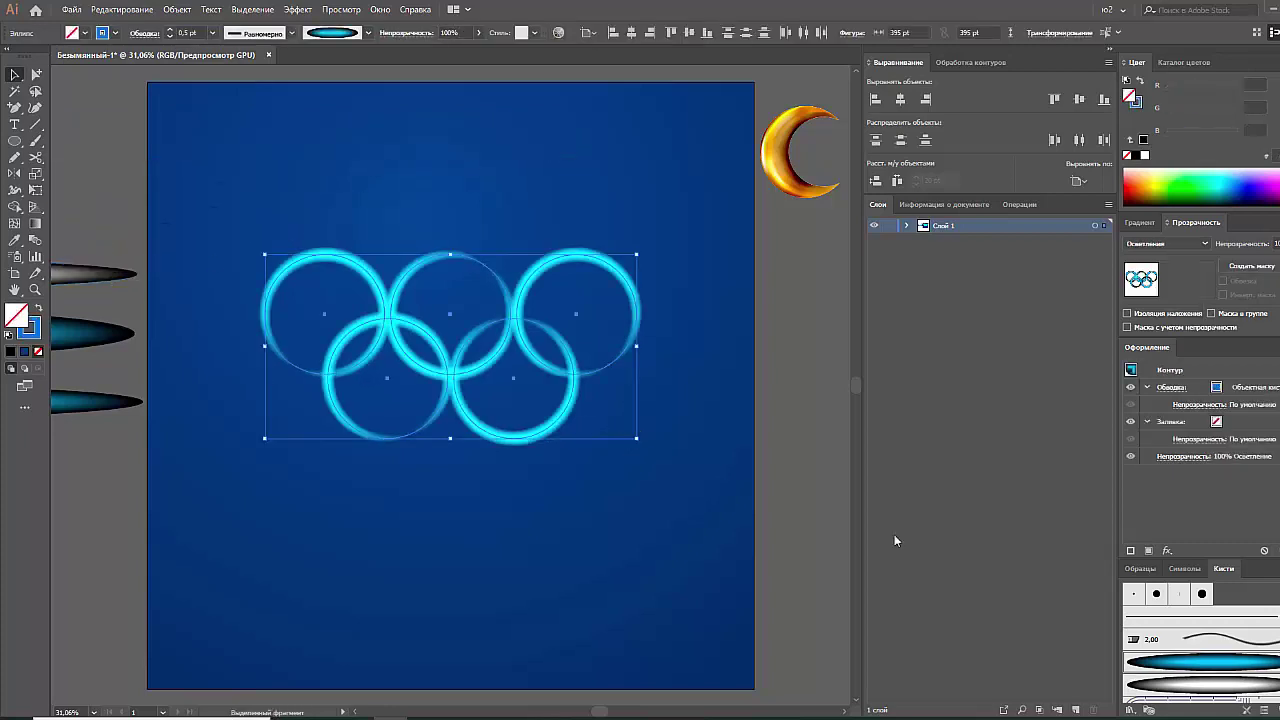
left_click(1172, 690)
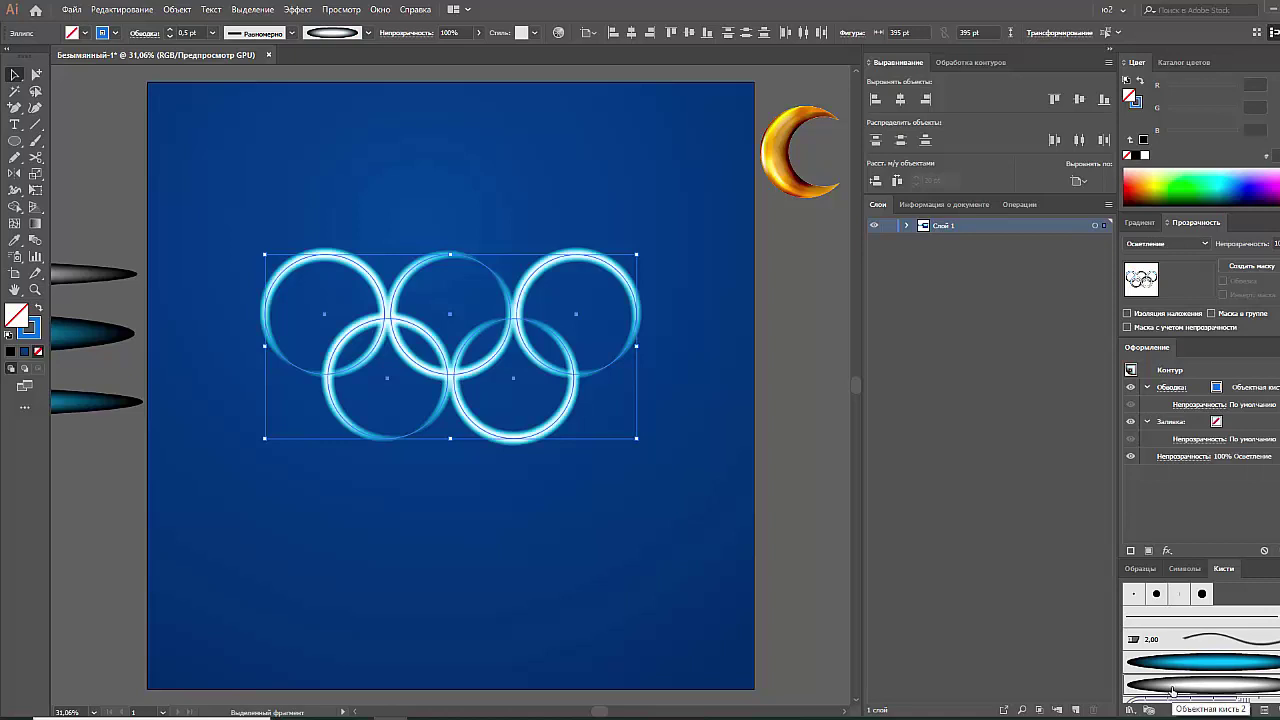
left_click(212, 33)
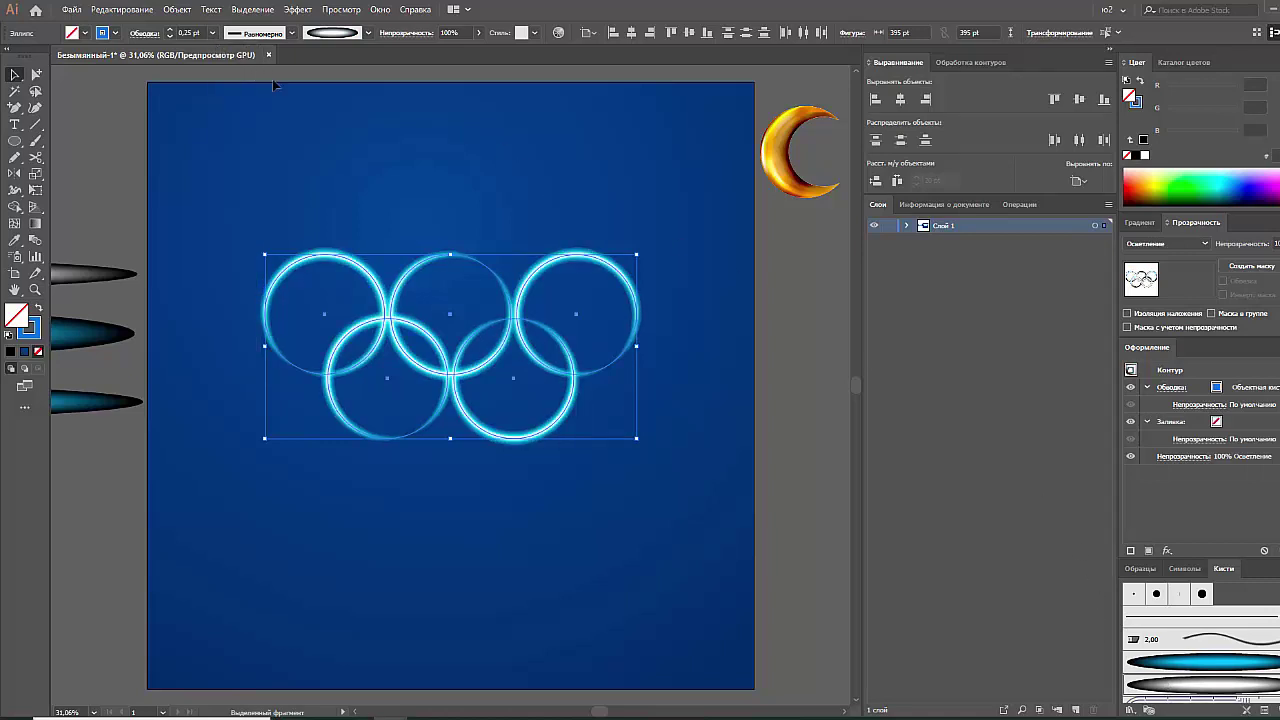
left_click(366, 158)
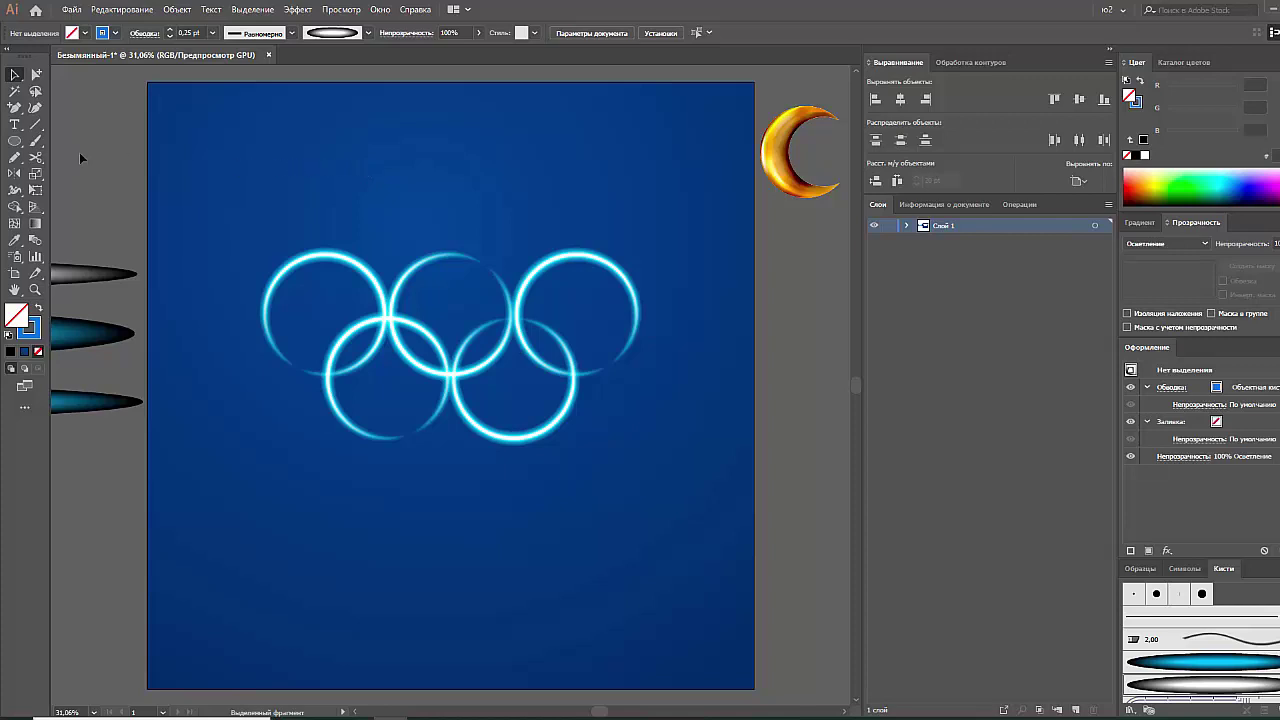
Draw a small white-filled circle and resize it to 30 pt
left_click(16, 143)
left_click_drag(262, 134, 270, 141)
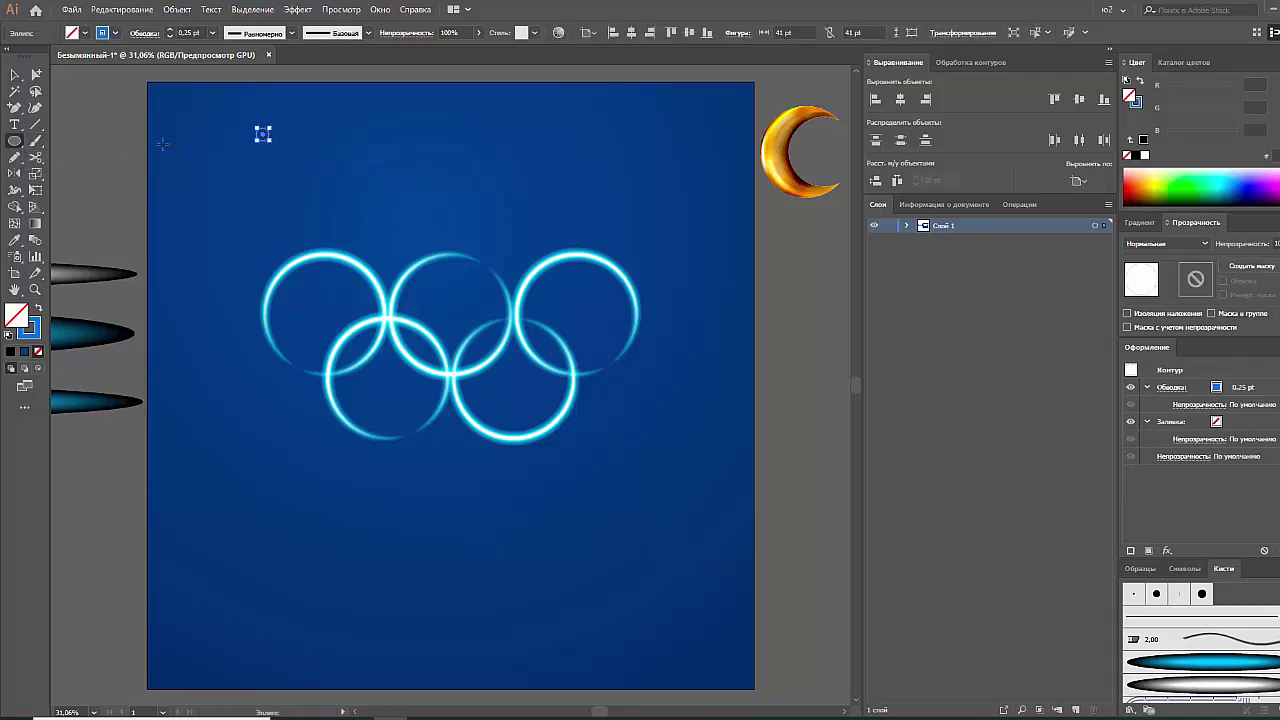
left_click(39, 305)
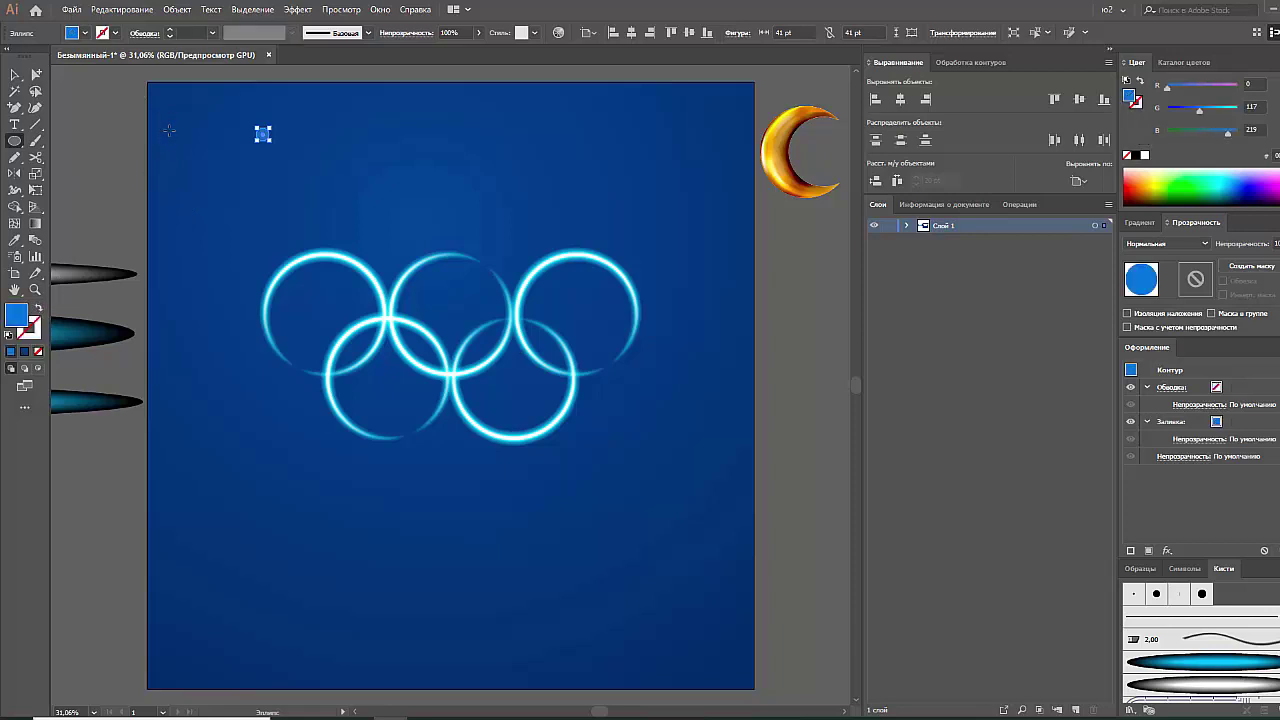
left_click(16, 74)
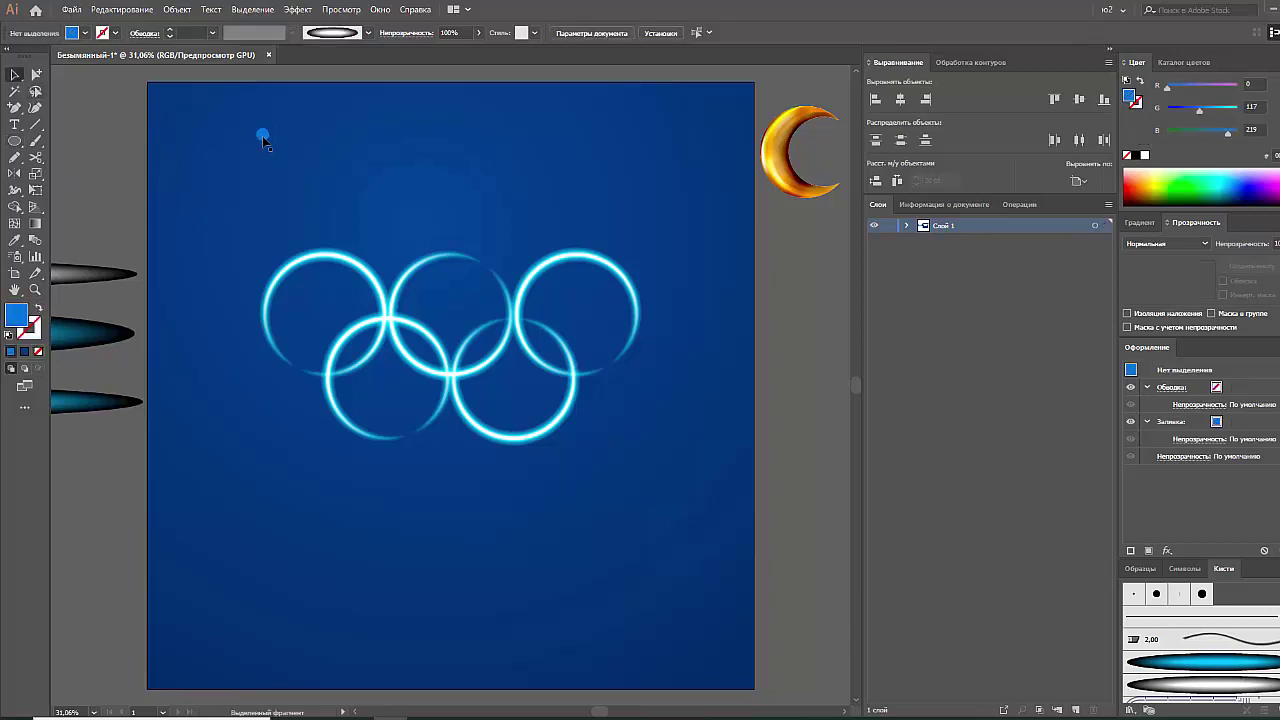
left_click(85, 33)
left_click(30, 52)
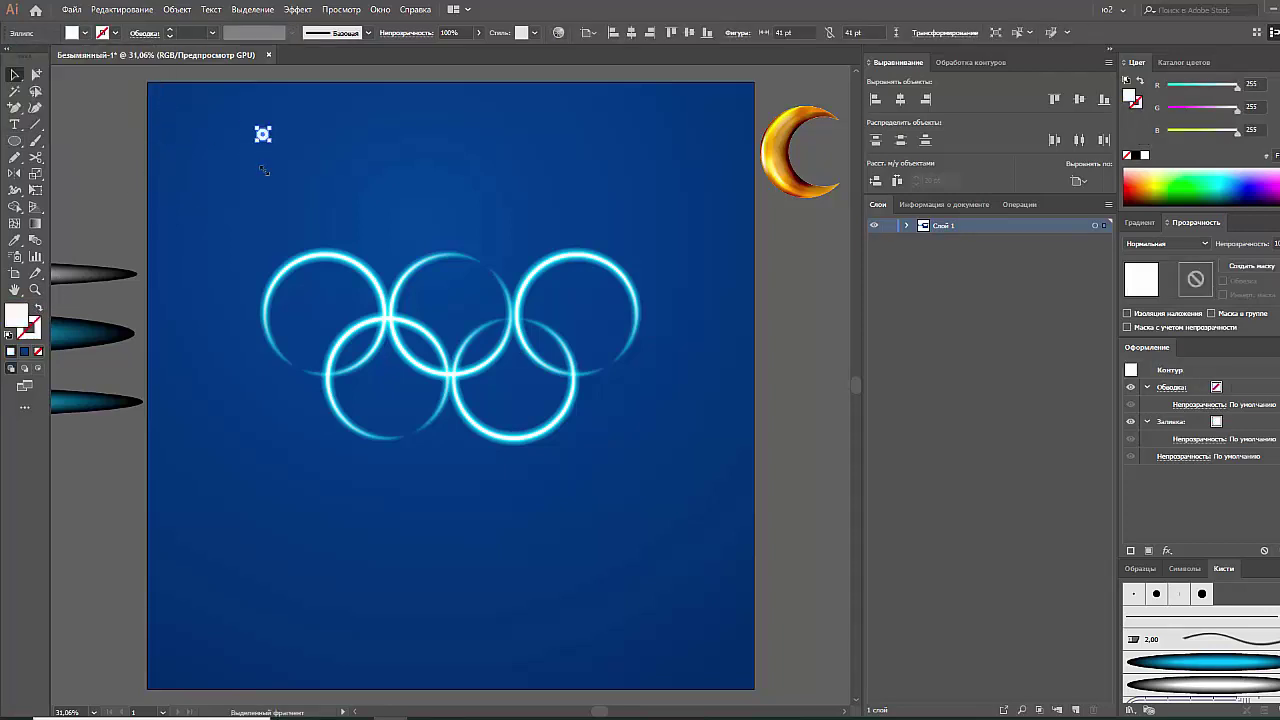
left_click_drag(271, 142, 288, 157)
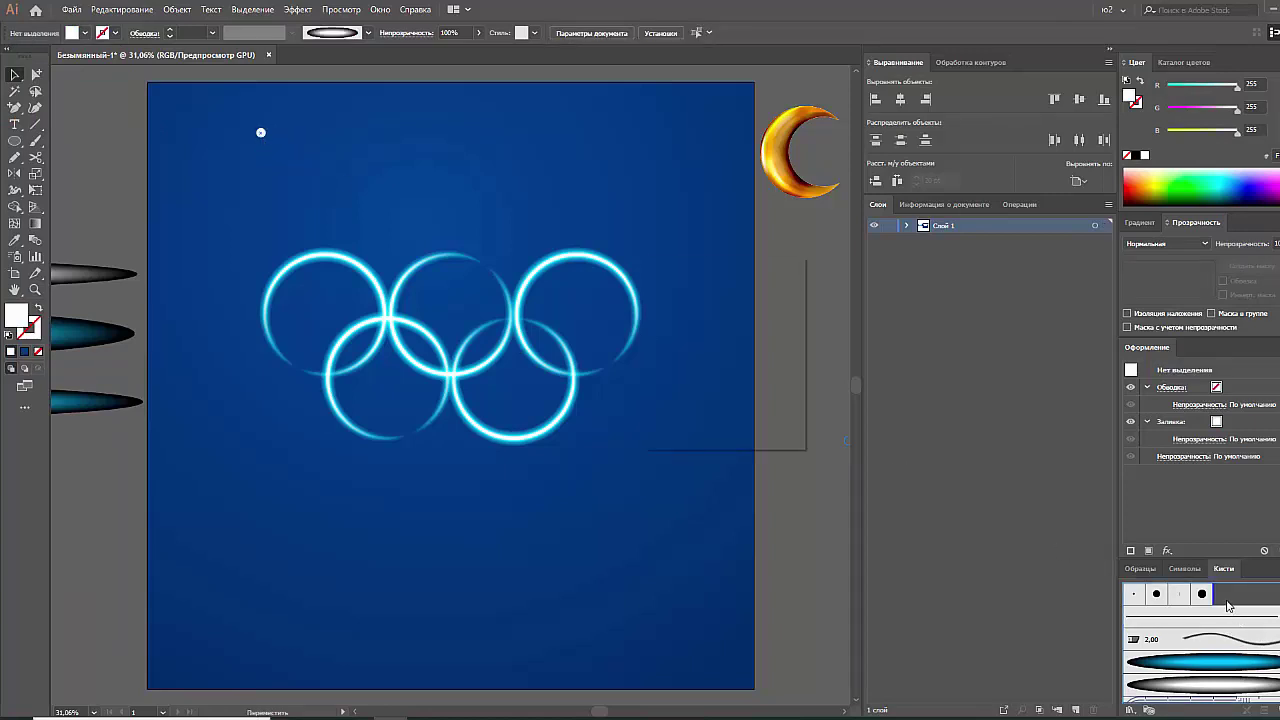
Save the dot as a scatter brush with random size (min 37%), spacing (43%) and scatter
left_click_drag(261, 132, 1230, 615)
left_click(716, 417)
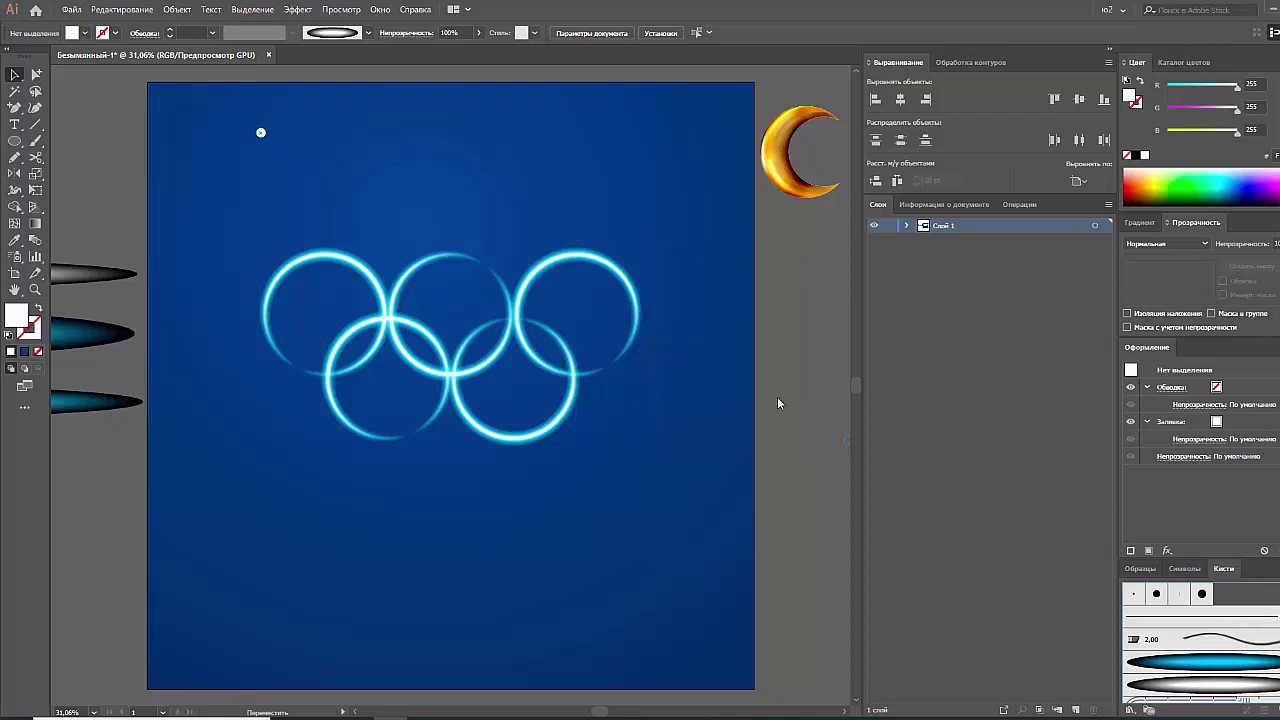
left_click(900, 242)
left_click(894, 267)
left_click(870, 297)
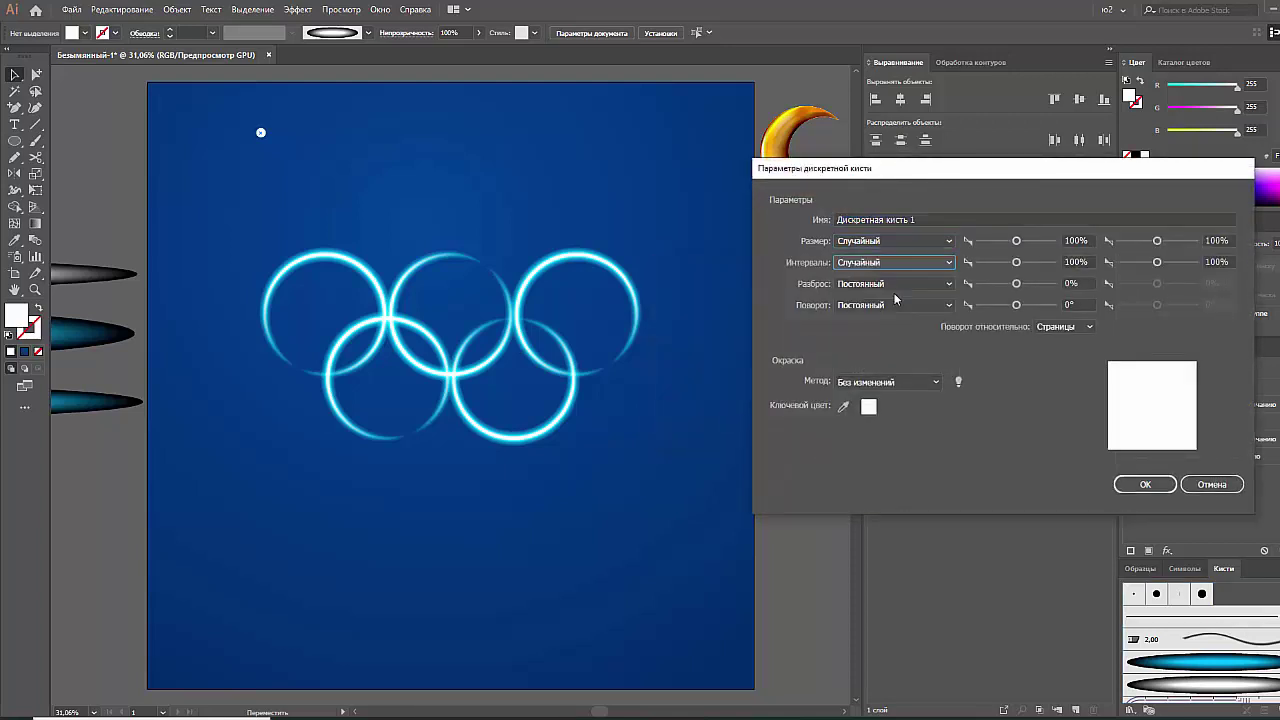
left_click(870, 313)
left_click_drag(1016, 241, 990, 241)
left_click(993, 262)
left_click(994, 283)
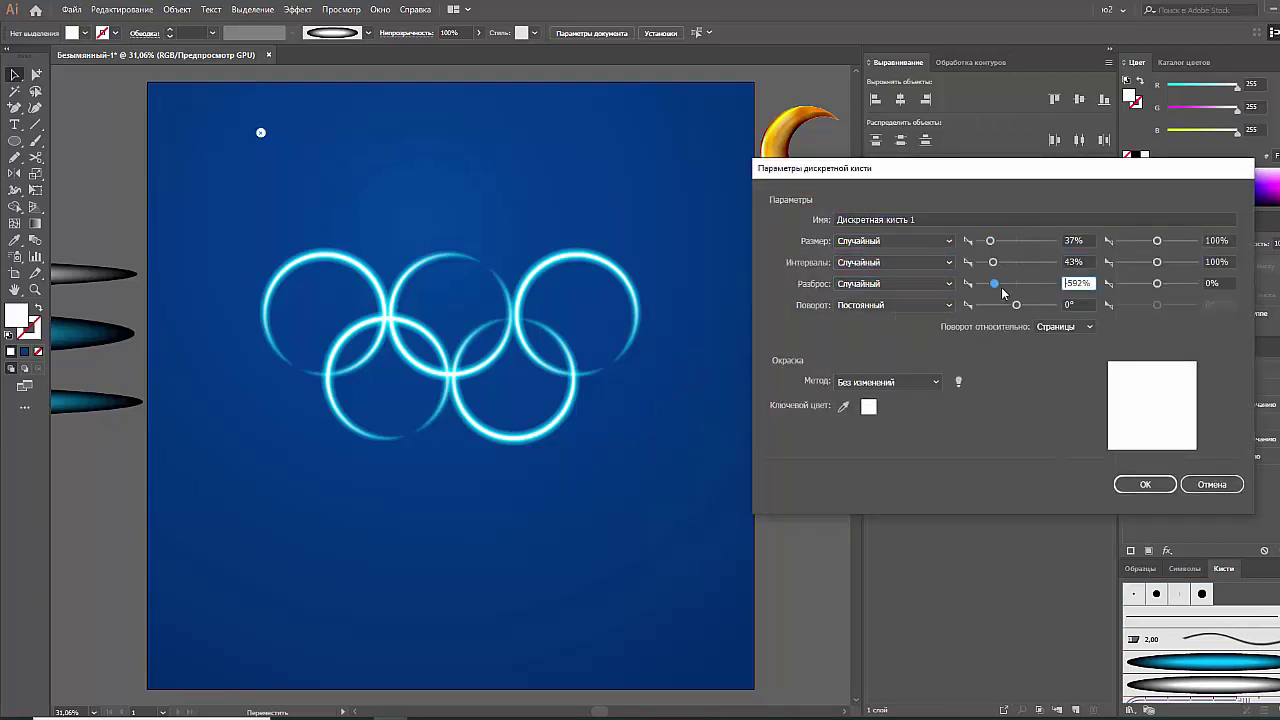
left_click(1138, 484)
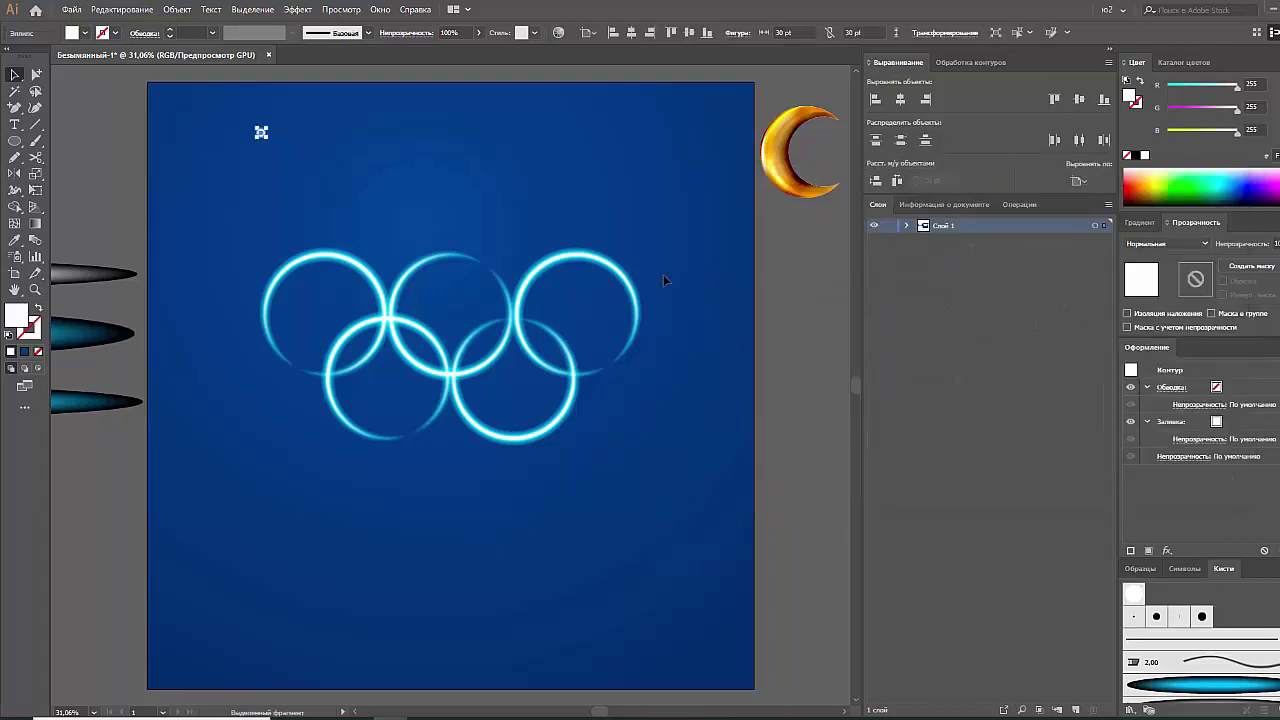
Expand Layer 1 and move the lower-left ring up in the stacking order
left_click(907, 226)
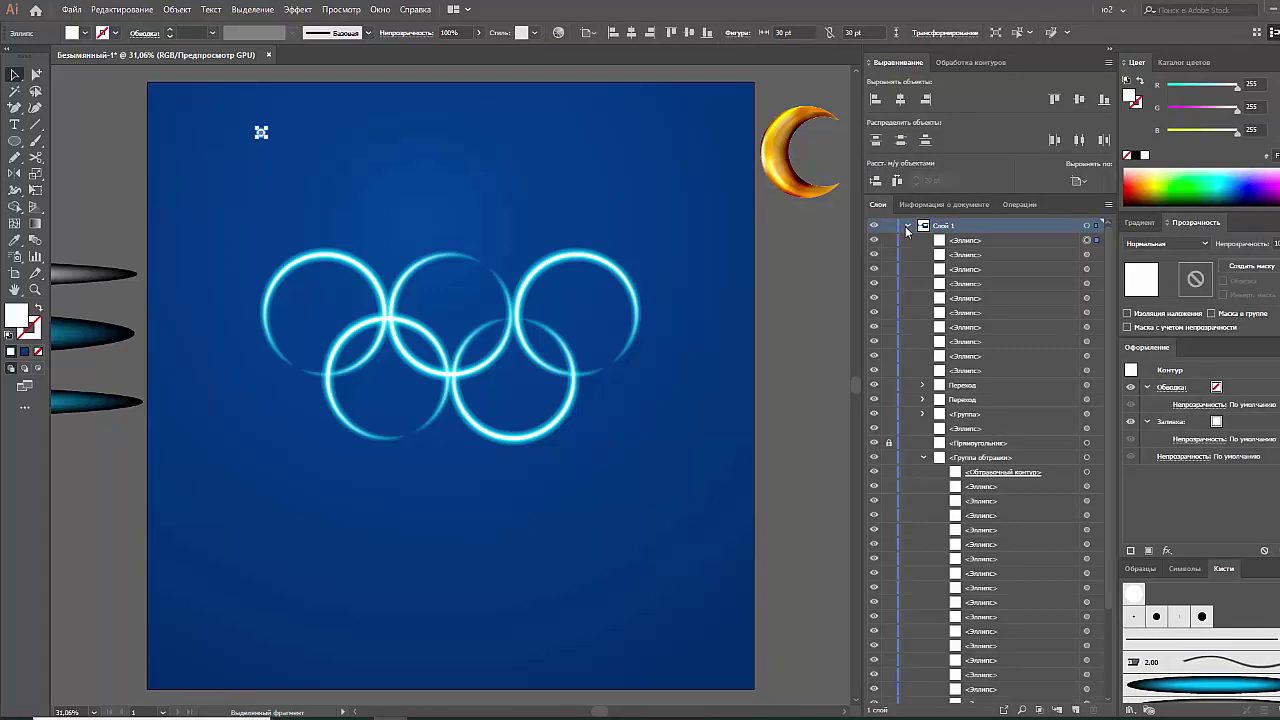
left_click(1087, 341)
left_click(1087, 356, "shift")
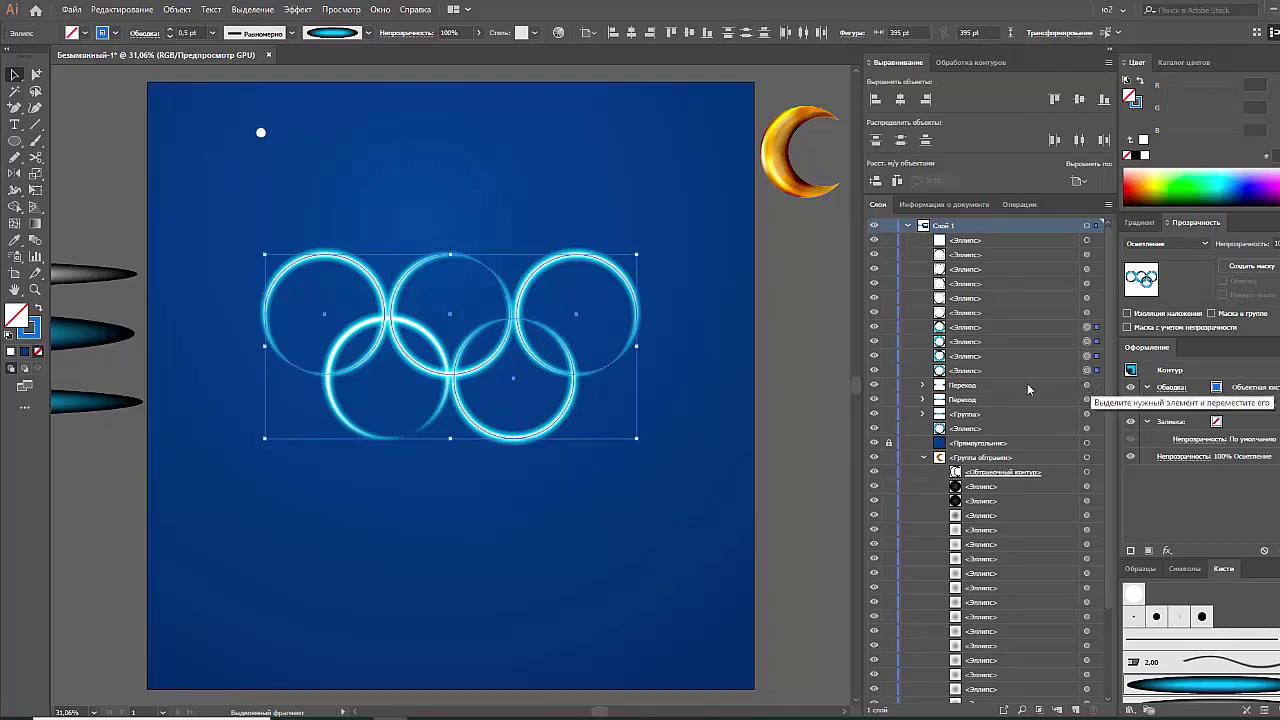
key("a")
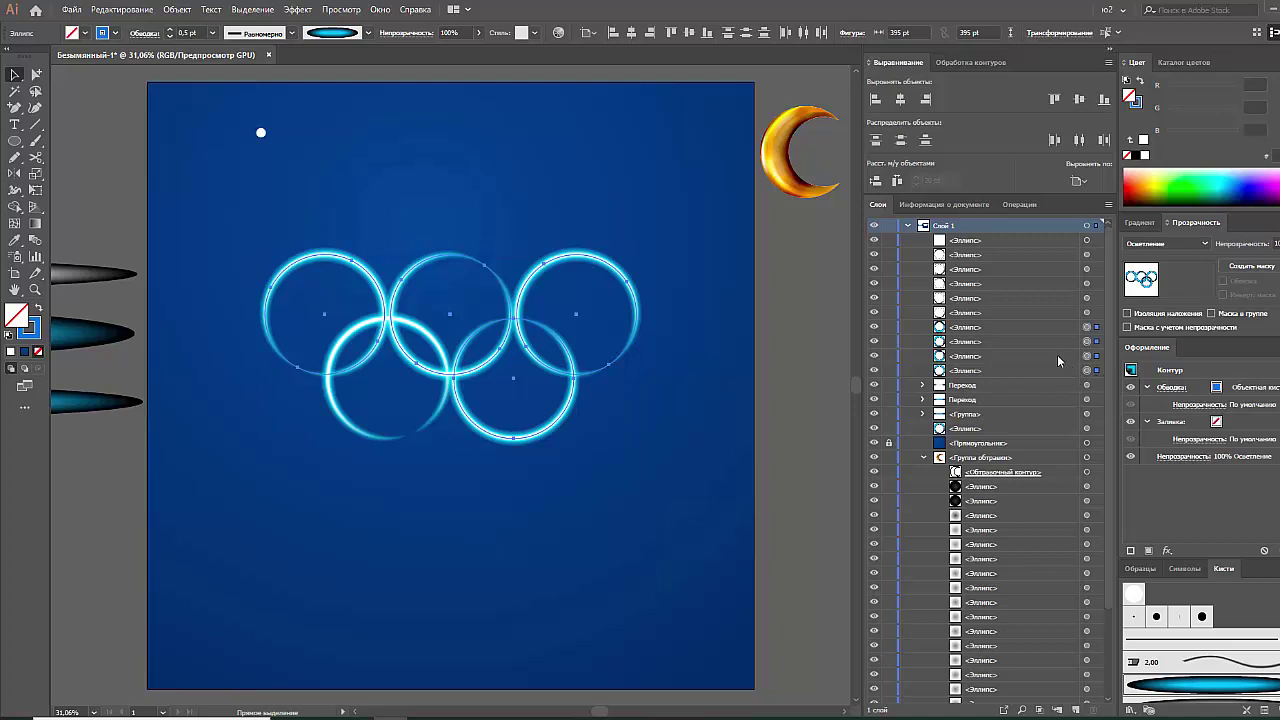
left_click(1087, 428)
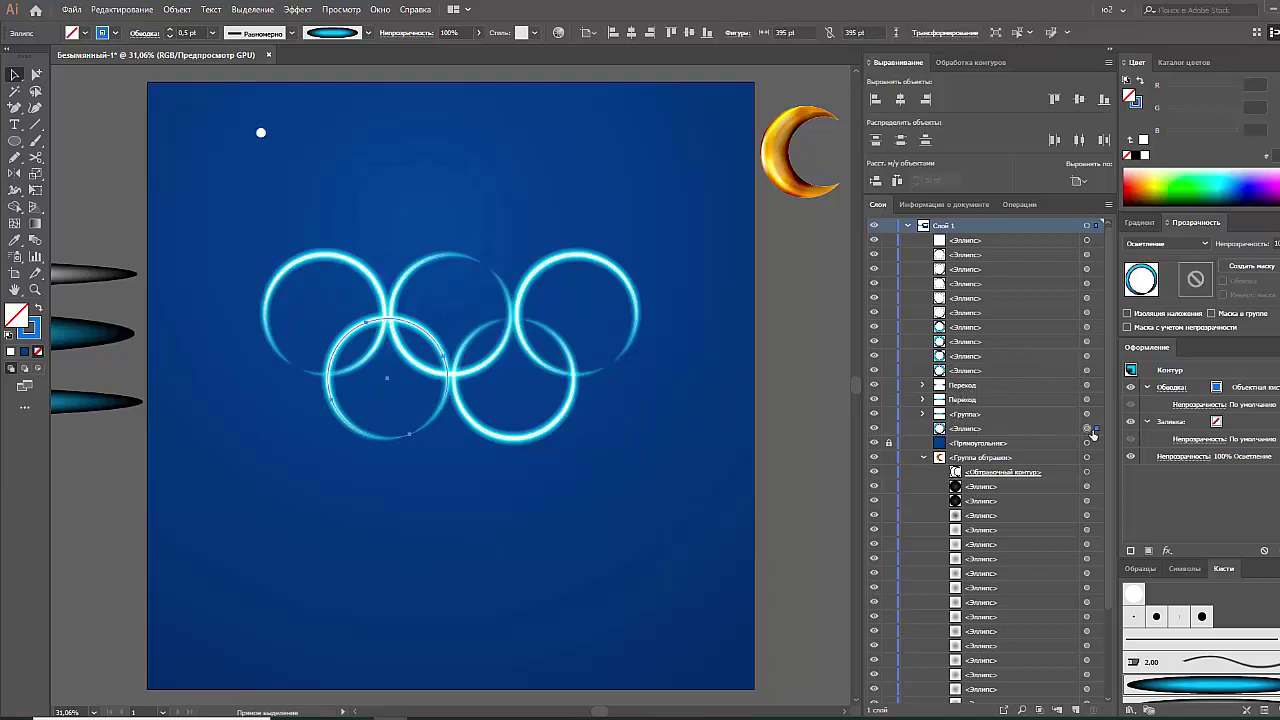
key("v")
left_click_drag(947, 430, 960, 385)
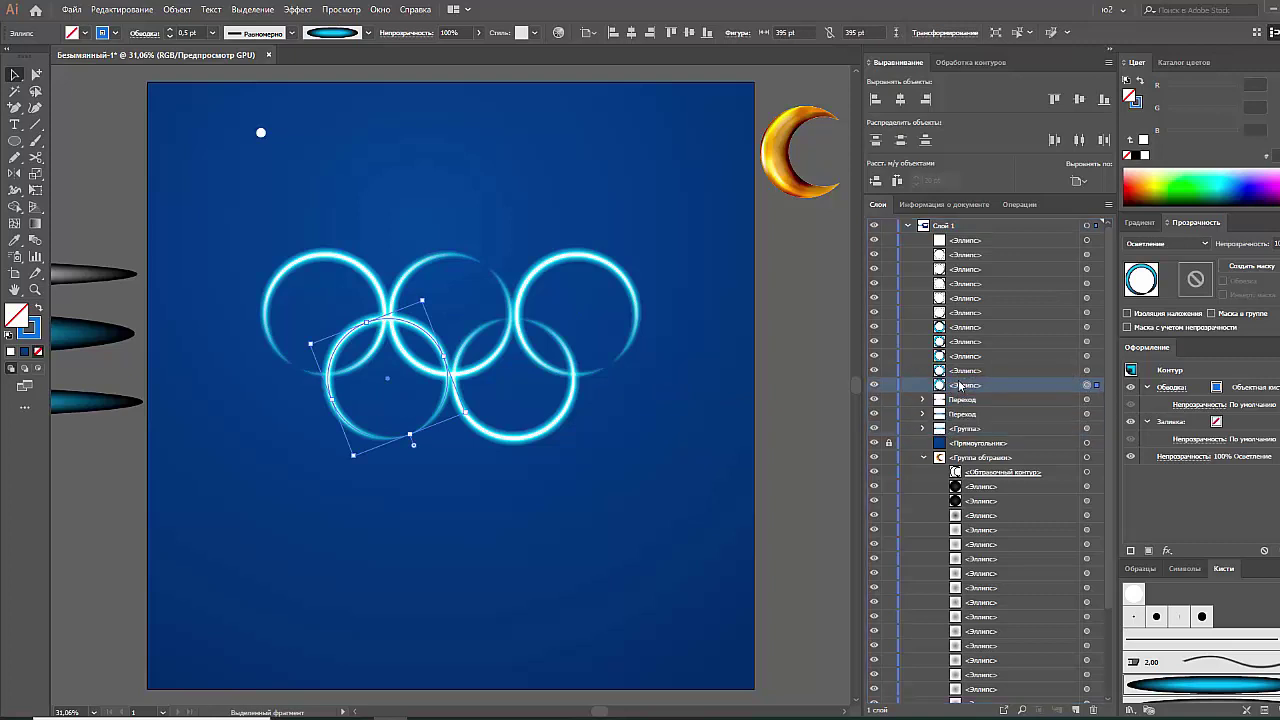
Group the five glowing ring ellipses together with Ctrl+G and collapse the clipping group
left_click(1087, 370, "shift")
left_click(1087, 341, "shift")
left_click(1087, 326, "shift")
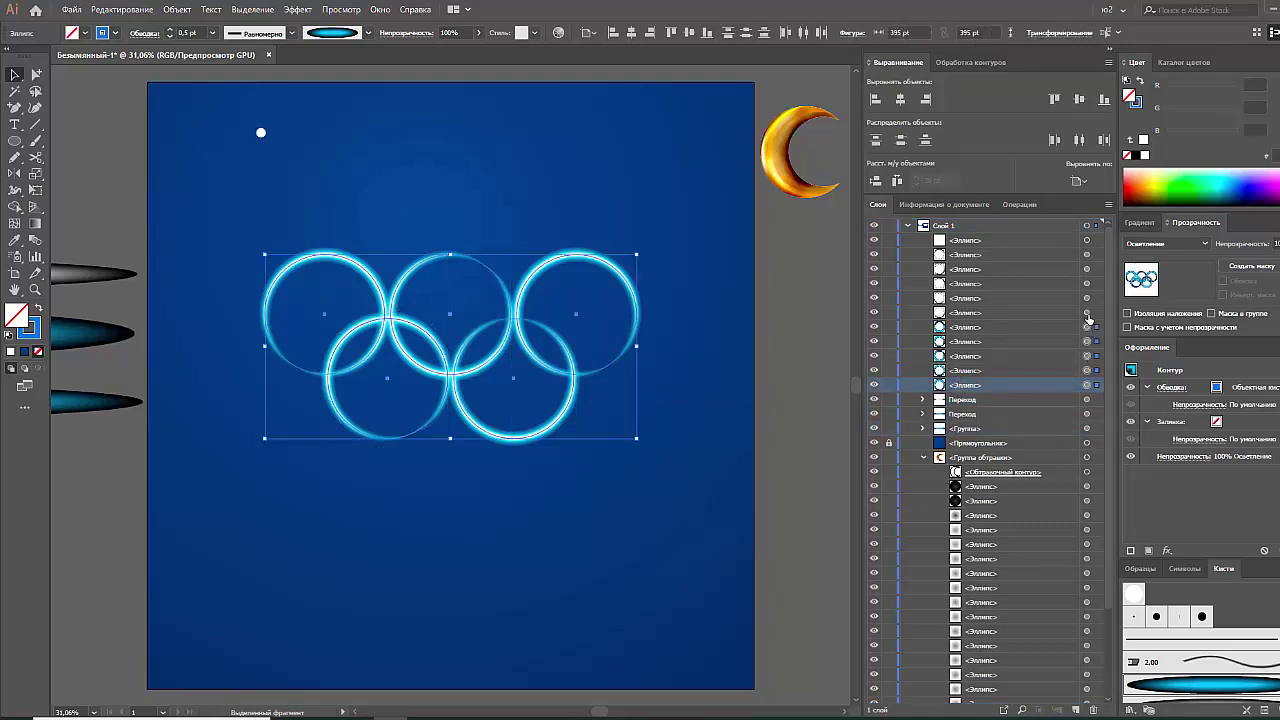
left_click(1087, 312, "shift")
left_click(1087, 313, "shift")
key("ctrl+g")
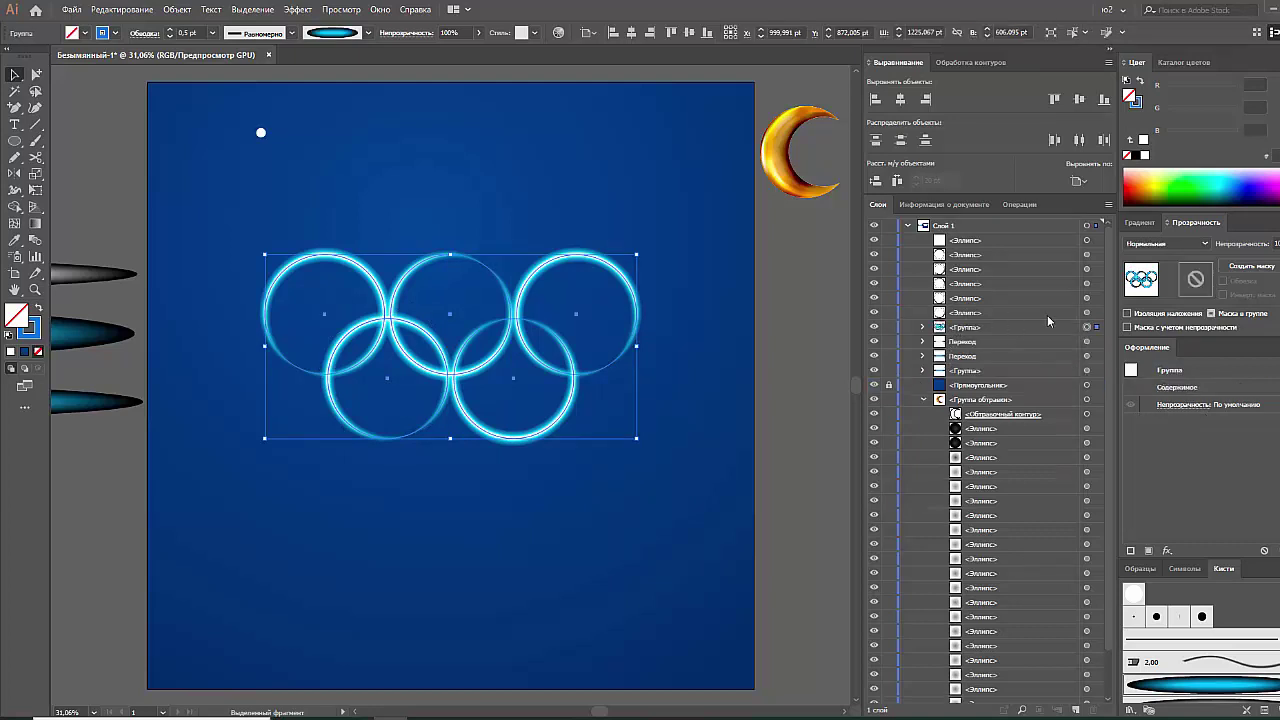
left_click(1087, 313)
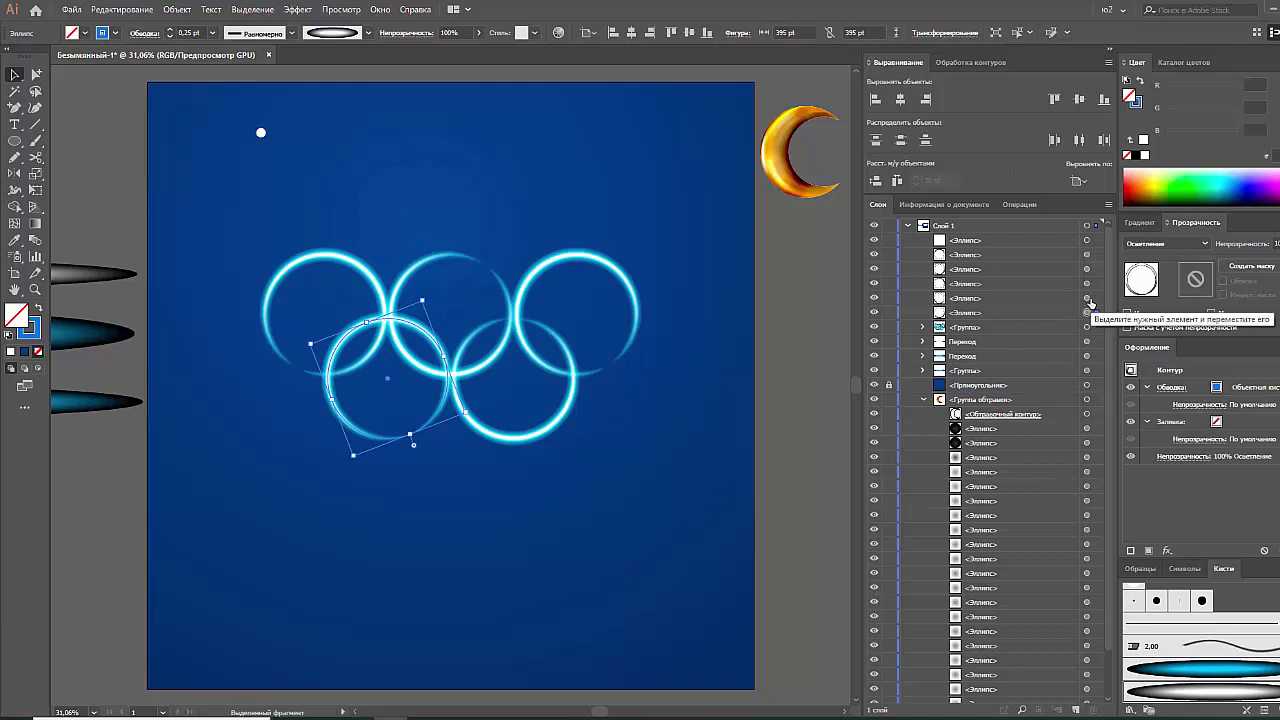
left_click(1087, 298, "shift")
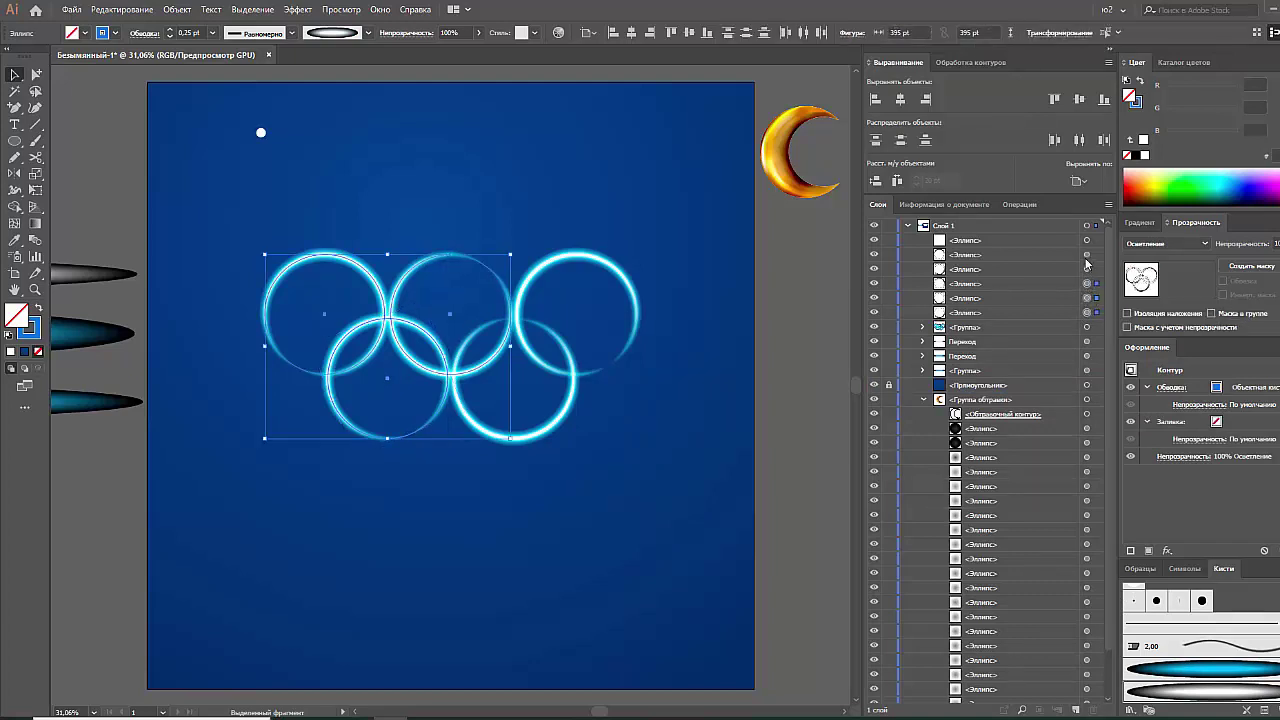
left_click(1087, 269, "shift")
key("ctrl+g")
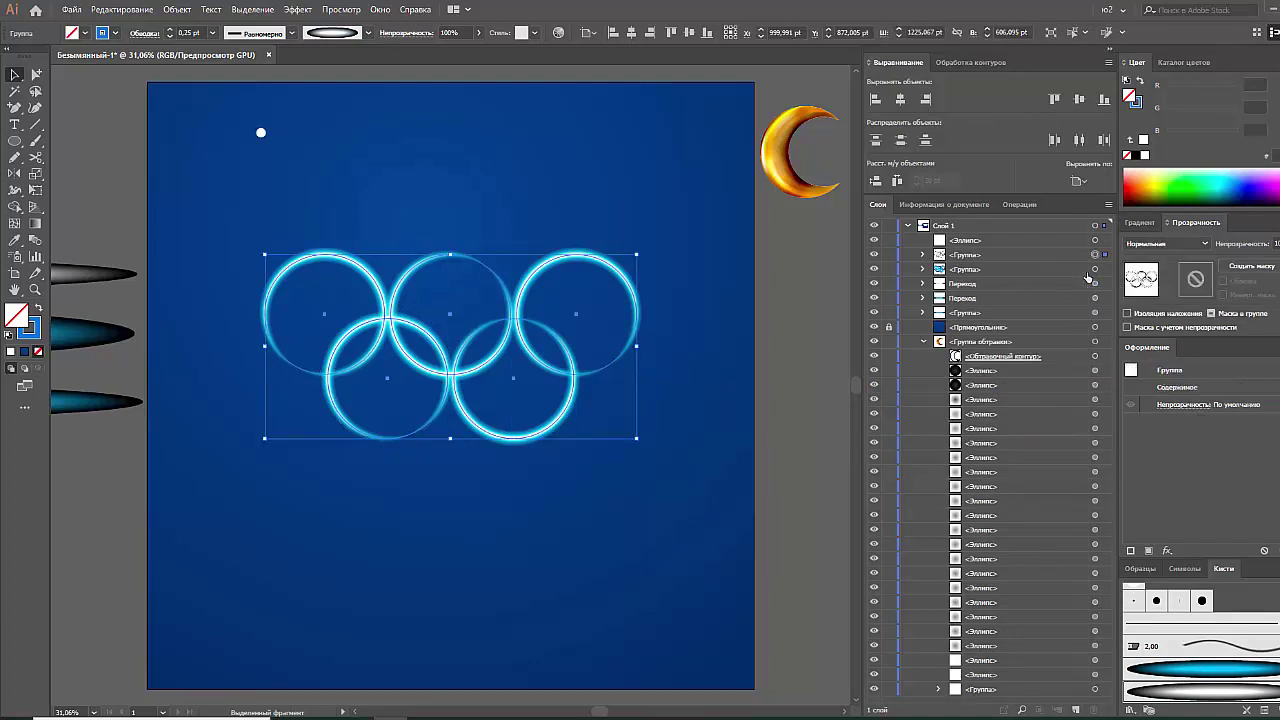
left_click(924, 342)
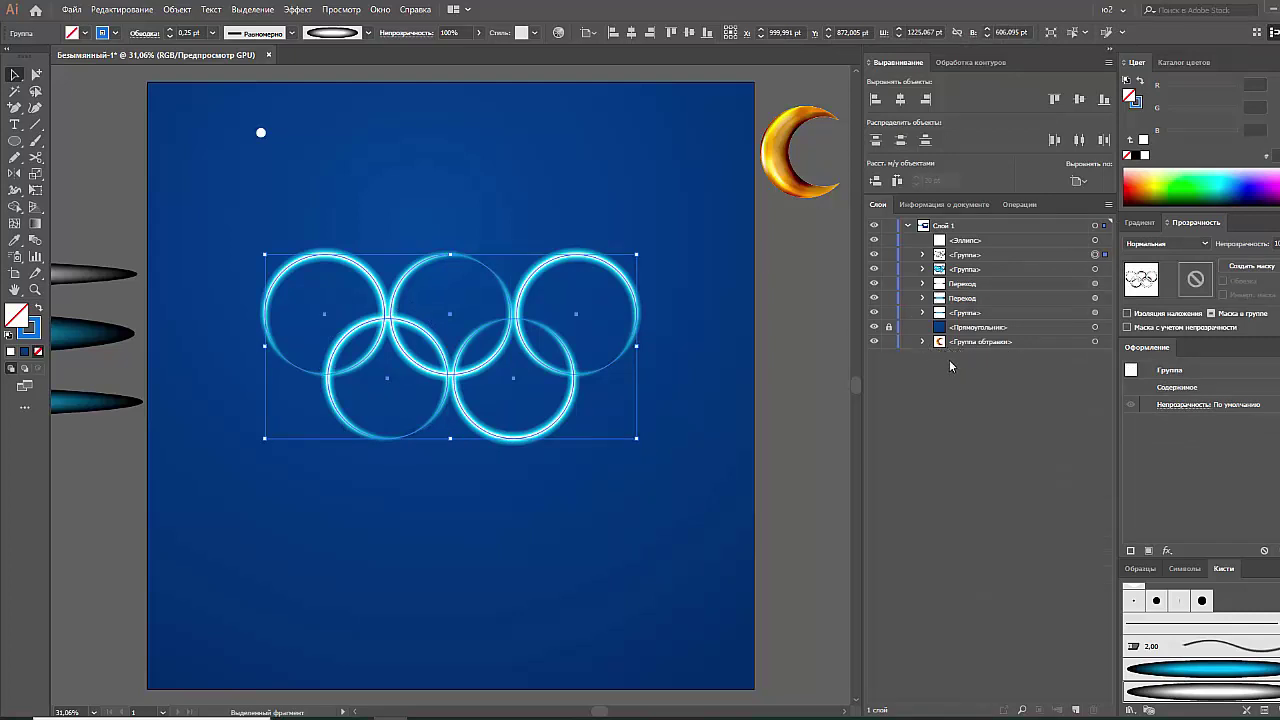
left_click(714, 340)
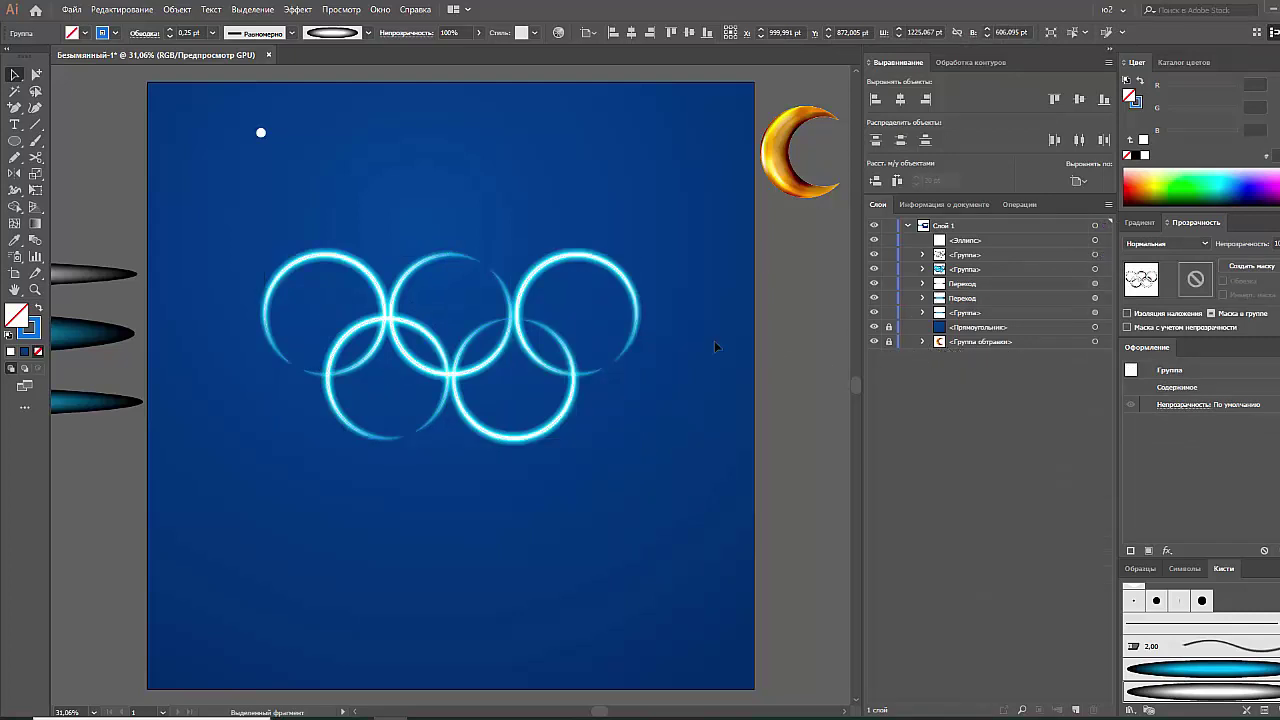
left_click(528, 290)
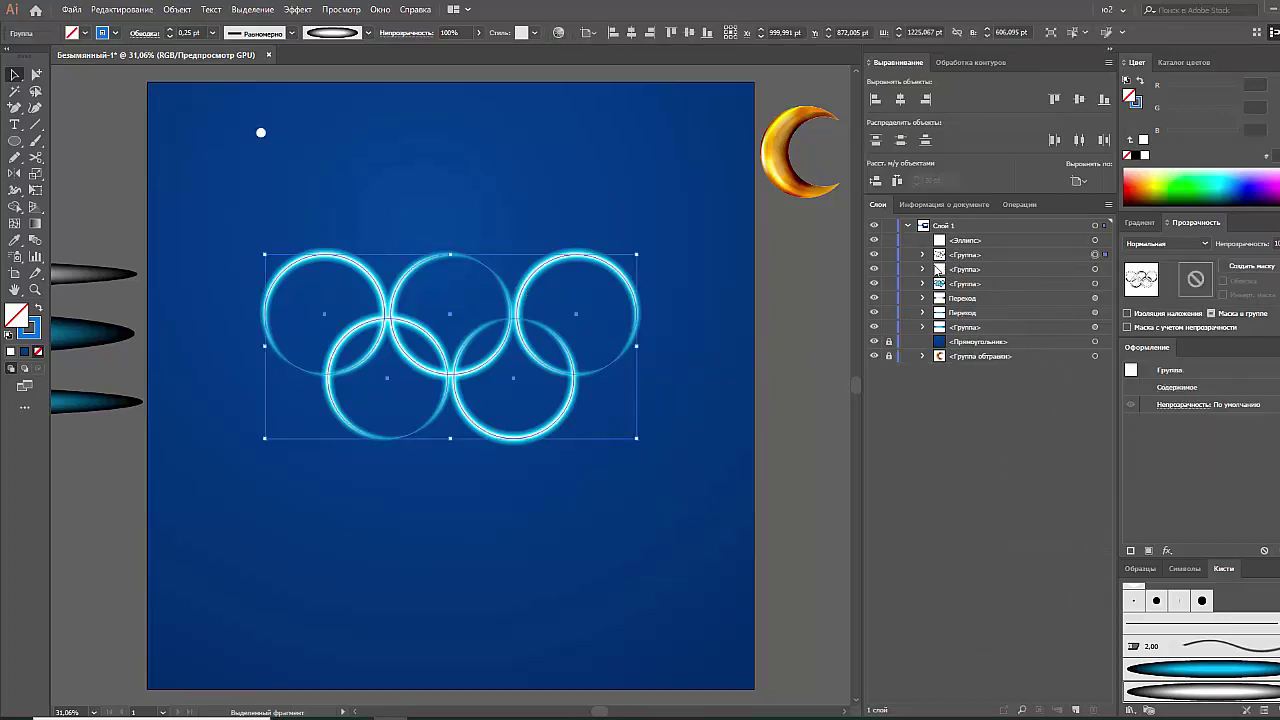
Paste a copy of the ring group in front and apply the white scatter-dot brush
key("ctrl+c")
key("ctrl+f")
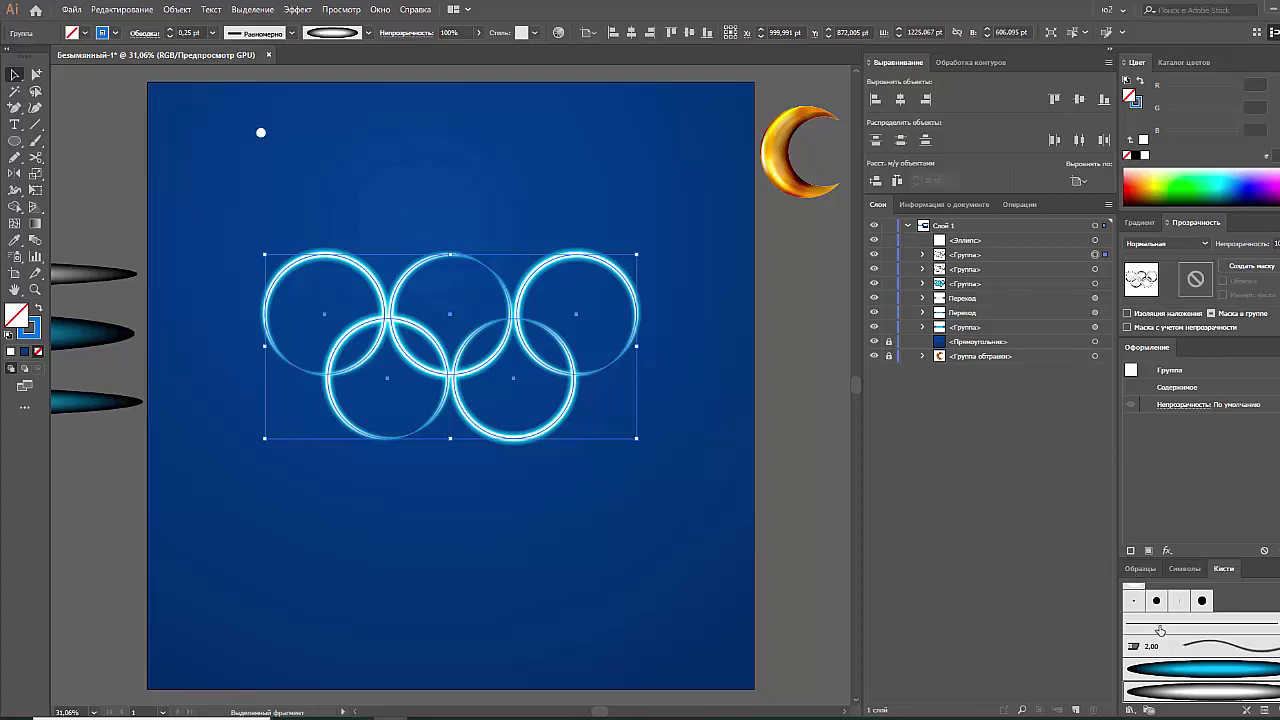
left_click(1134, 595)
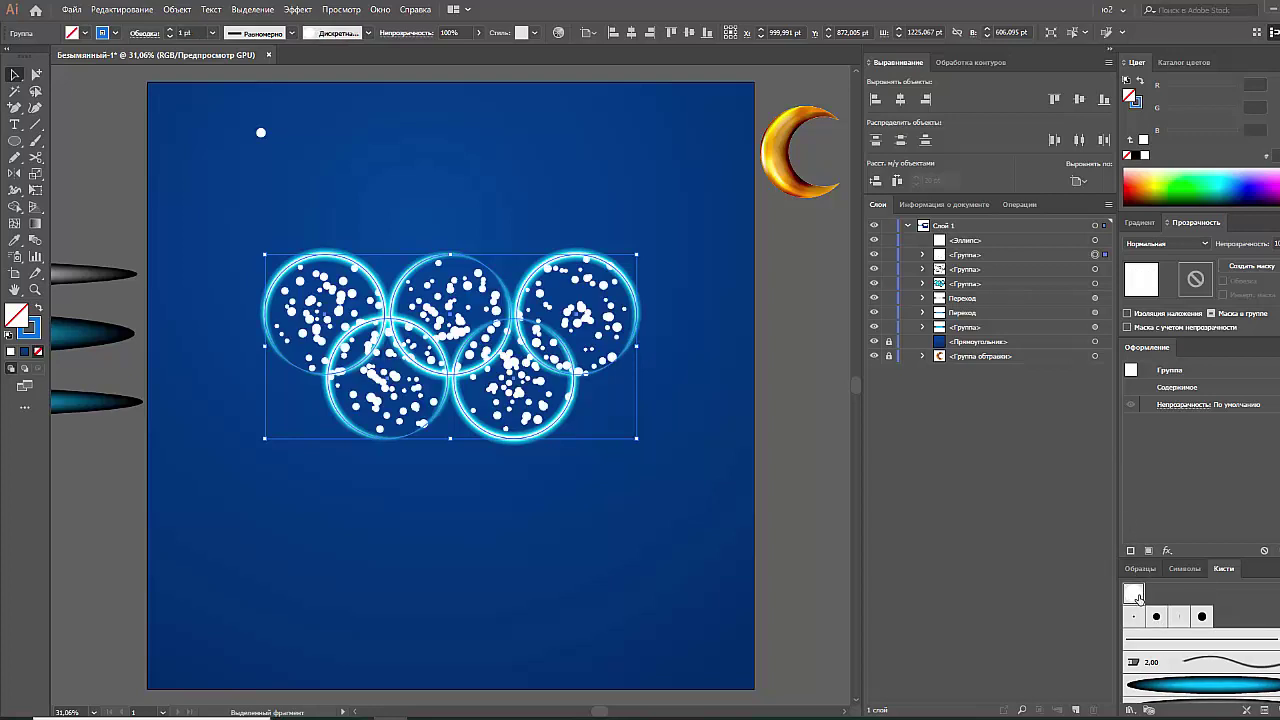
Set the scatter brush's dot size to 37%–72%, with wider spacing and random scatter
double_click(1134, 594)
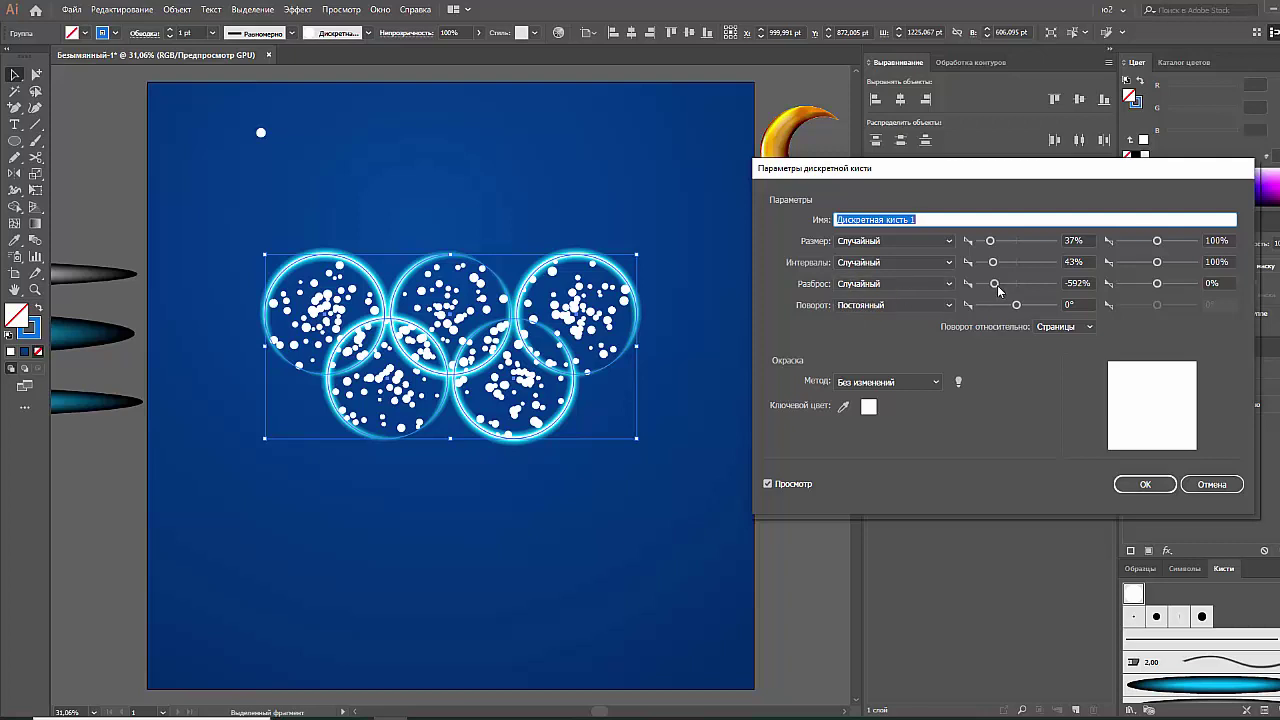
mouse_move(994, 284)
left_mouse_down()
mouse_move(1016, 290)
mouse_move(1001, 242)
left_mouse_up()
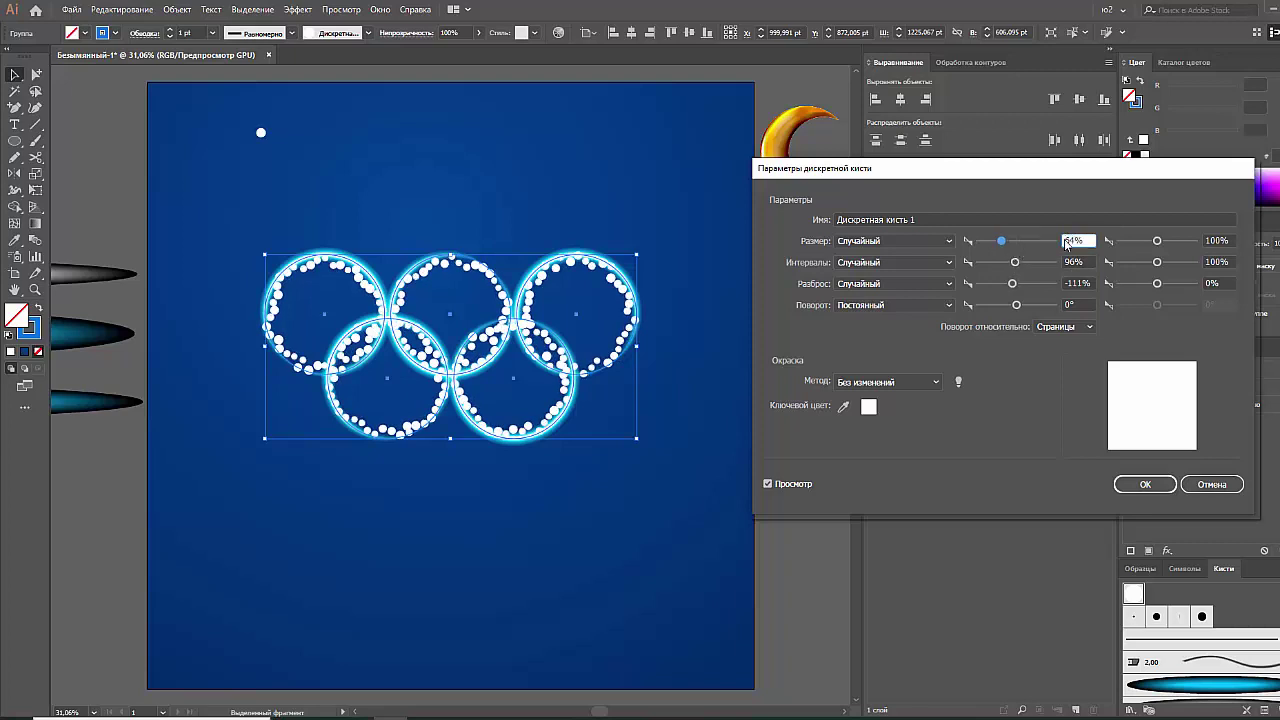
left_click_drag(1157, 241, 1145, 241)
mouse_move(1001, 241)
left_mouse_down()
mouse_move(990, 241)
mouse_move(1028, 268)
left_mouse_up()
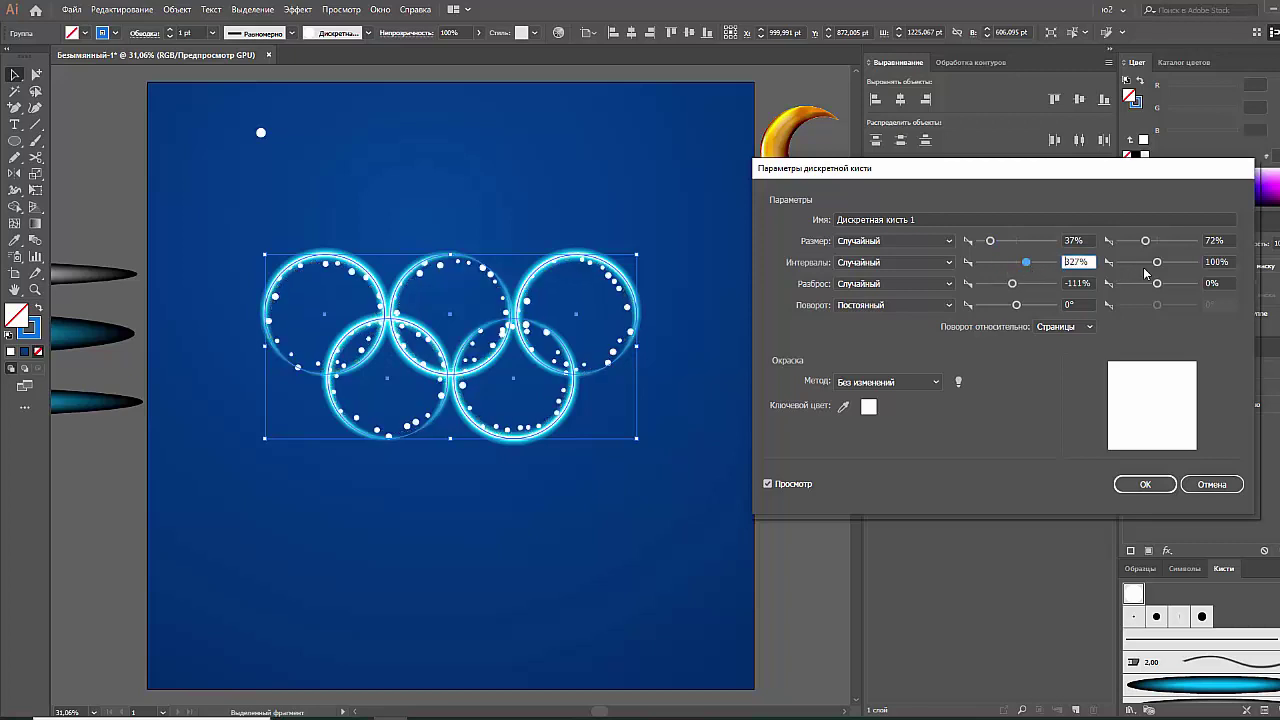
left_click_drag(1157, 263, 1162, 270)
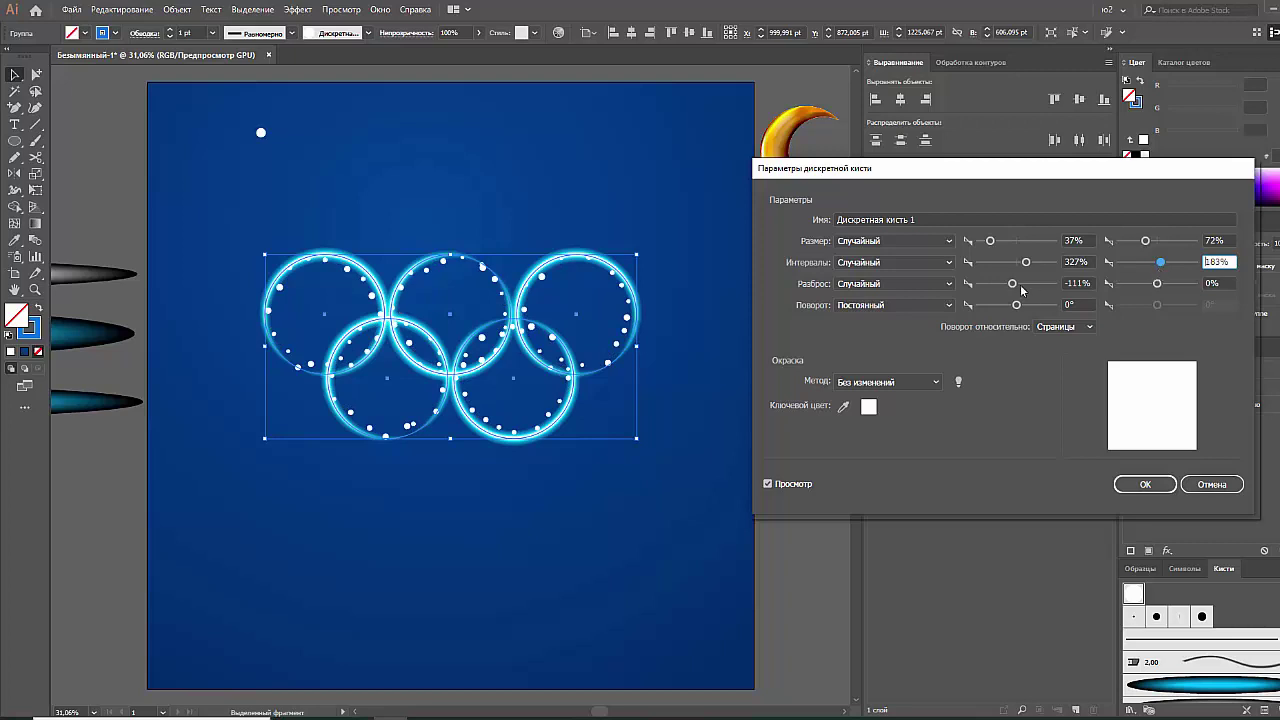
left_click_drag(1012, 284, 1021, 289)
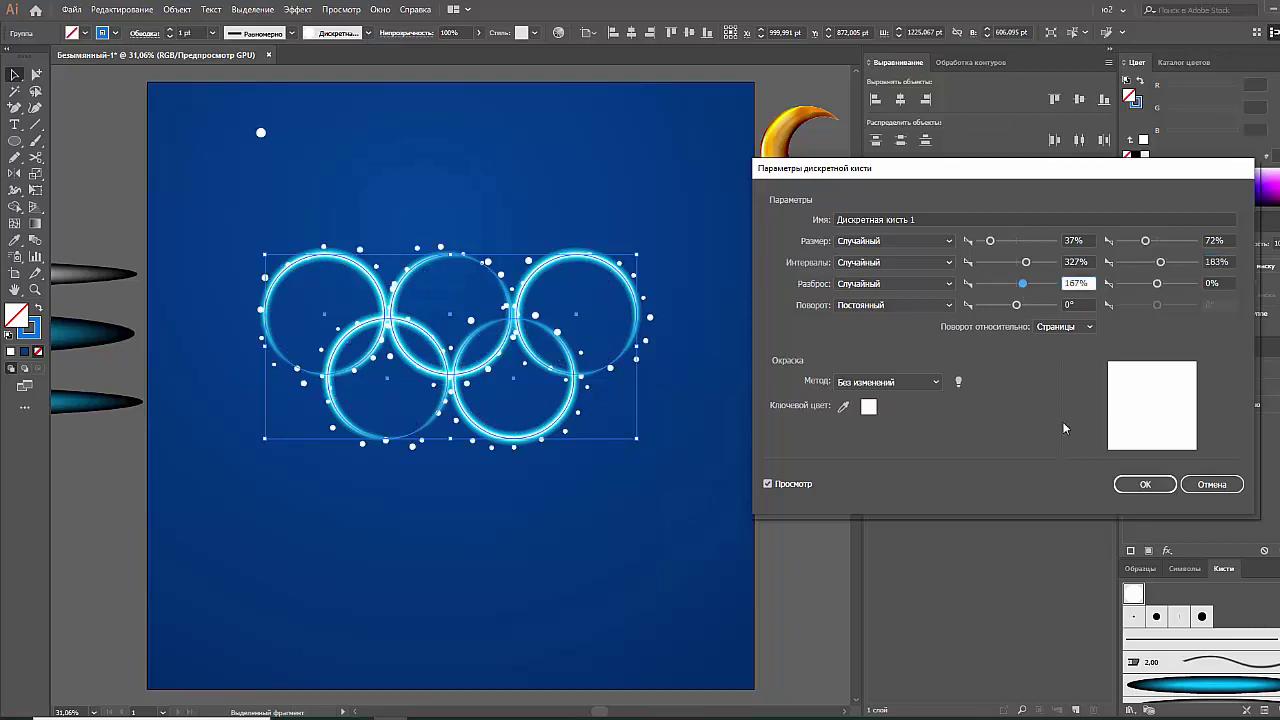
left_click(1145, 485)
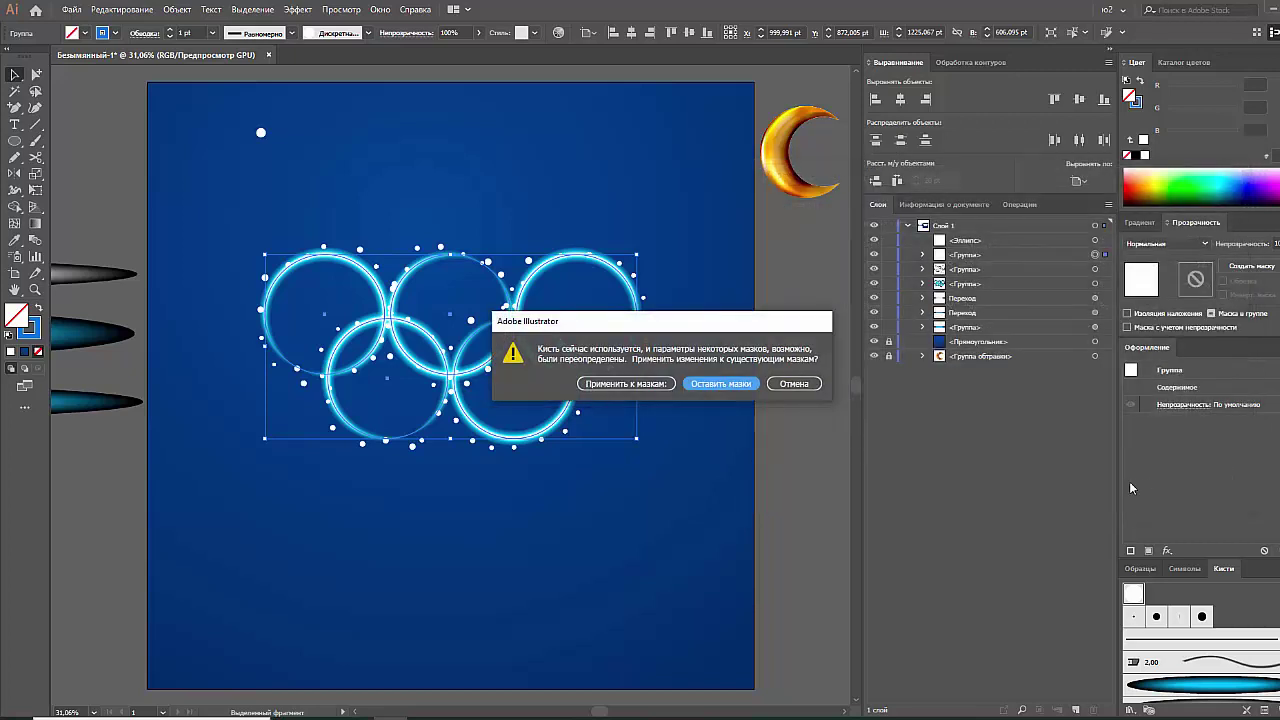
Dismiss the brush-update prompt, lock a ring group, and expand the dots' appearance
left_click(658, 388)
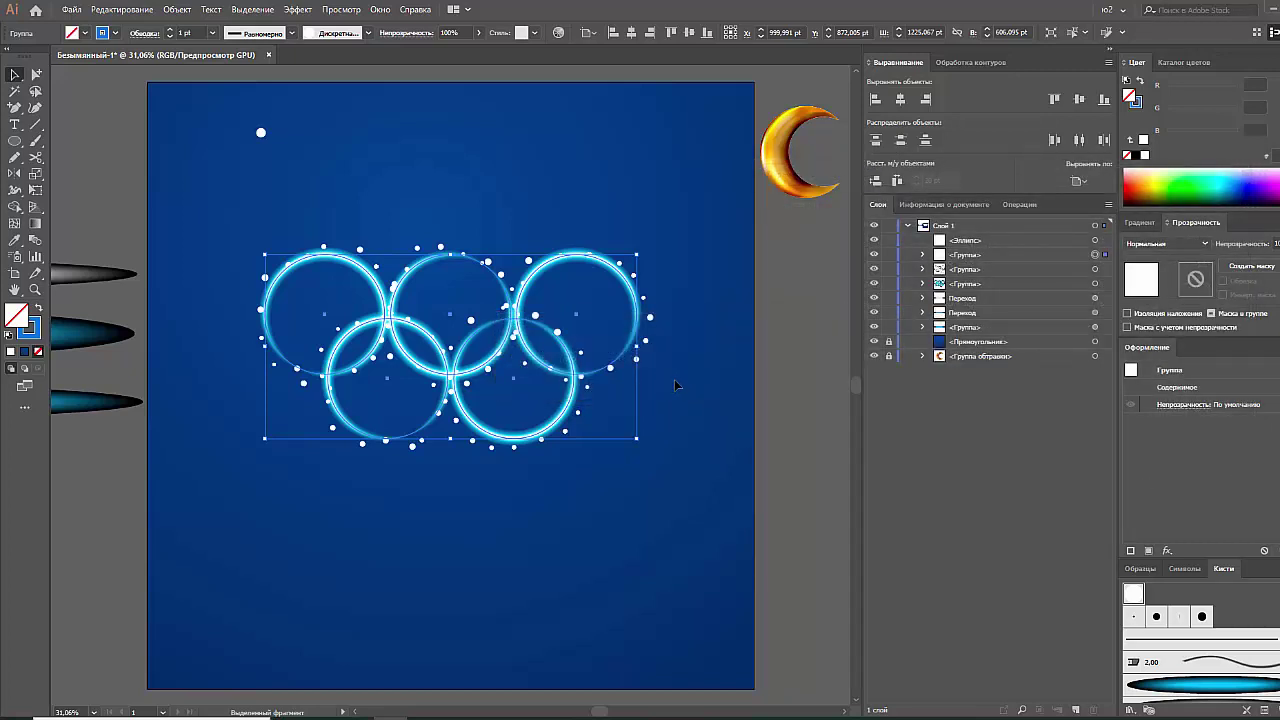
left_click(889, 269)
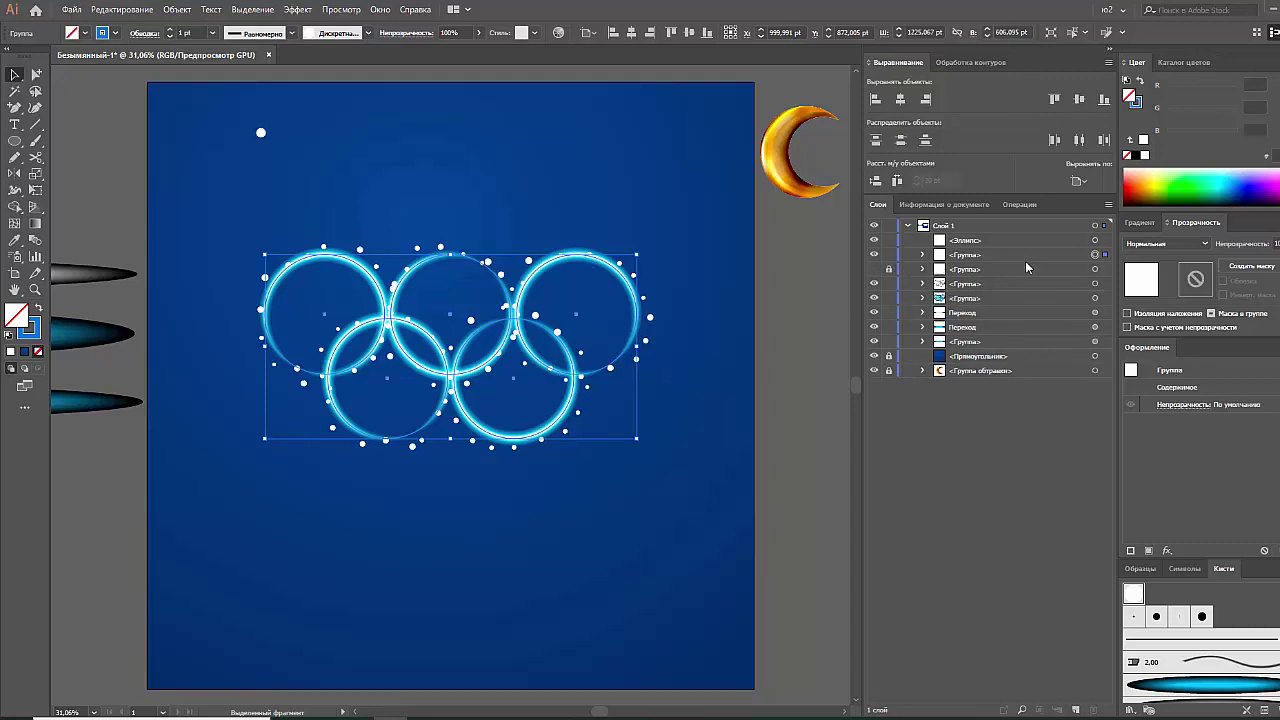
left_click(177, 9)
left_click(213, 172)
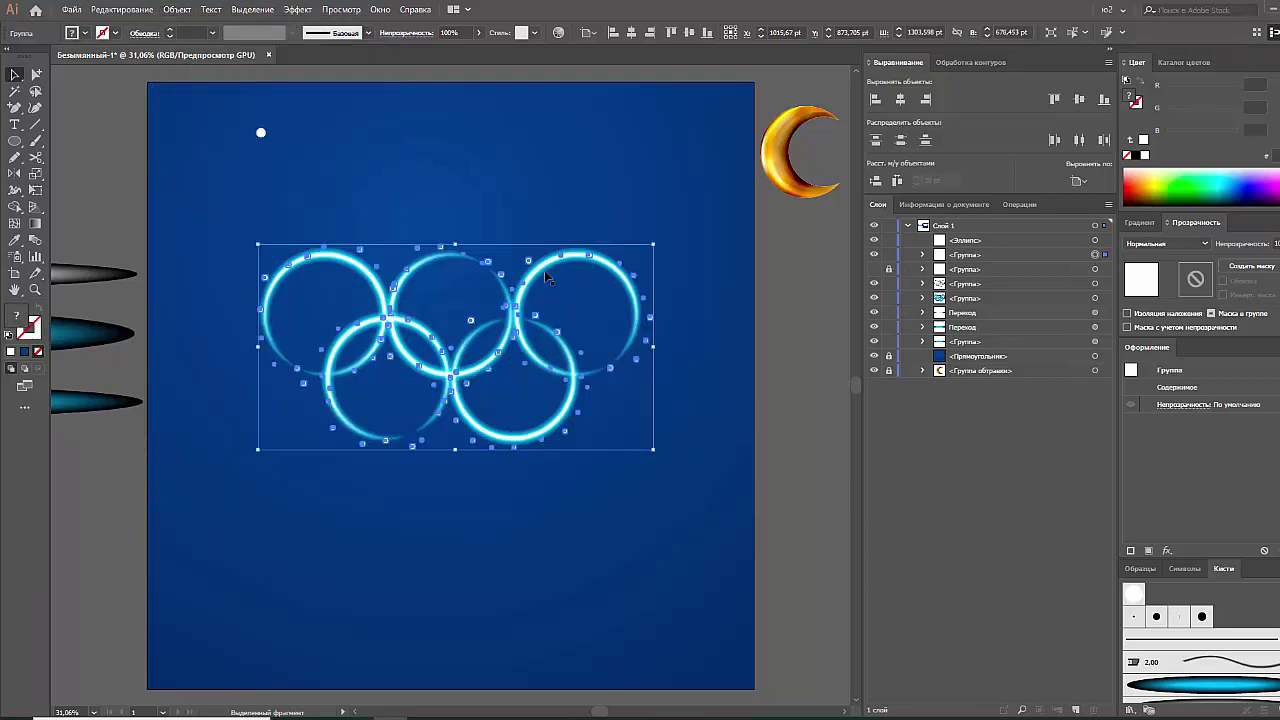
Isolate the dot group and zoom in on the dots at the top of the first ring
right_click(505, 257)
left_click(530, 357)
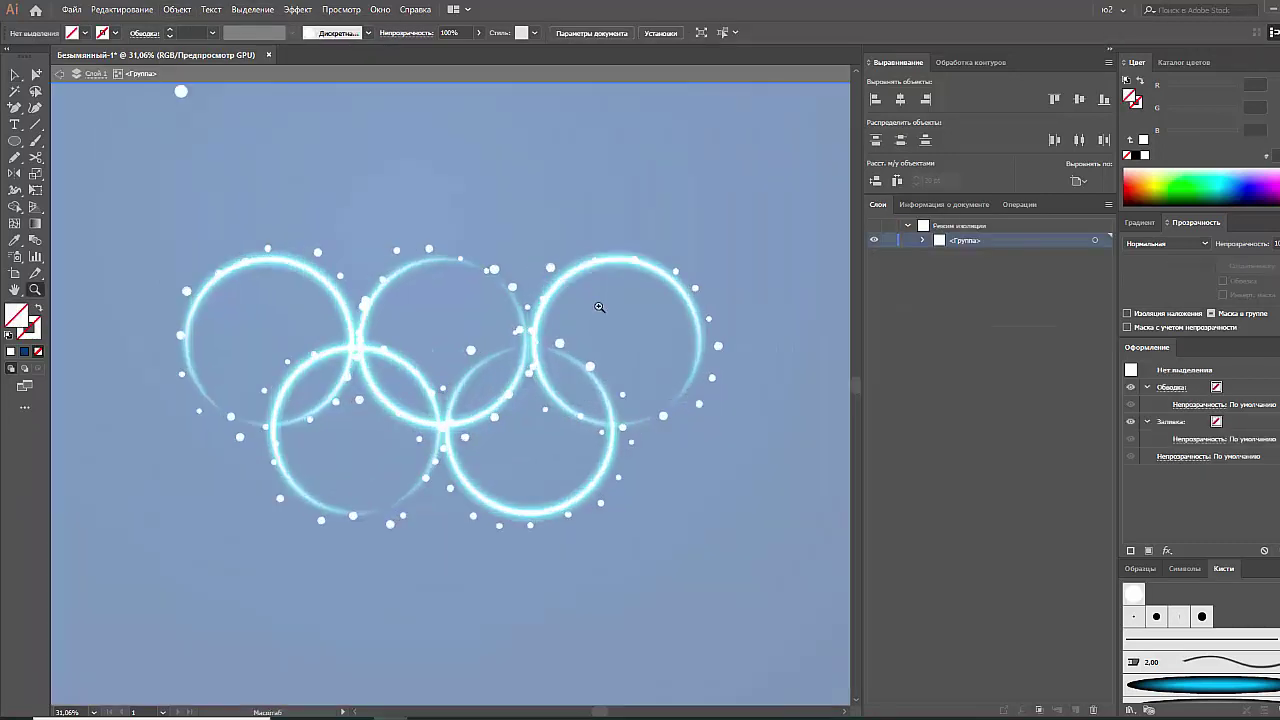
left_click_drag(350, 309, 239, 222)
key("ctrl+a")
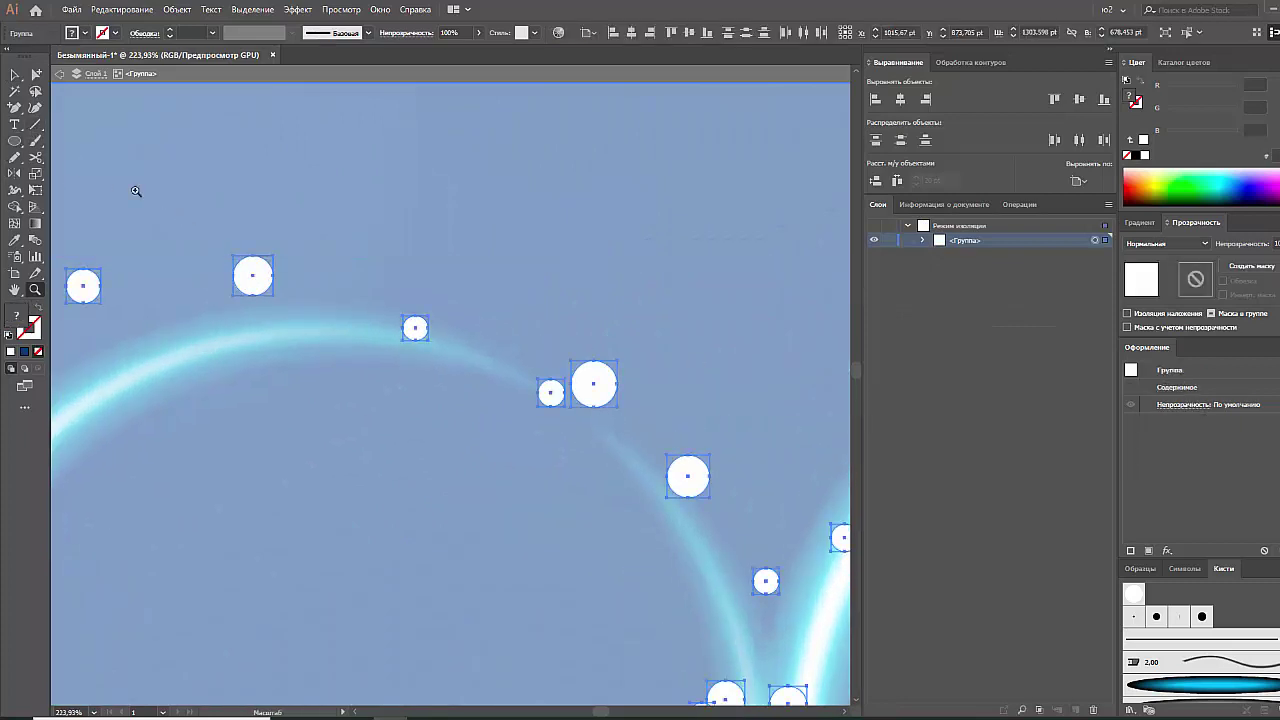
left_click(15, 91)
left_click(576, 362)
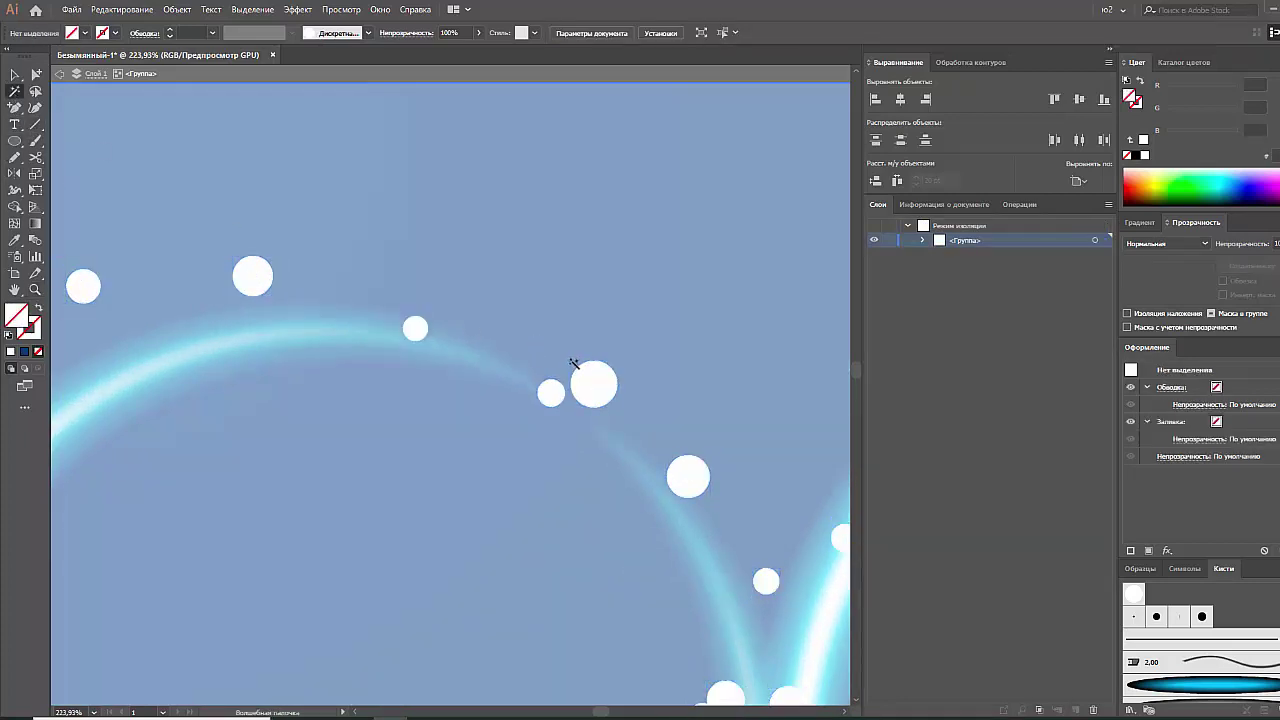
Select the whole dot group and ungroup it into five dot sets
left_click(15, 75)
left_click(240, 276)
left_click(291, 219)
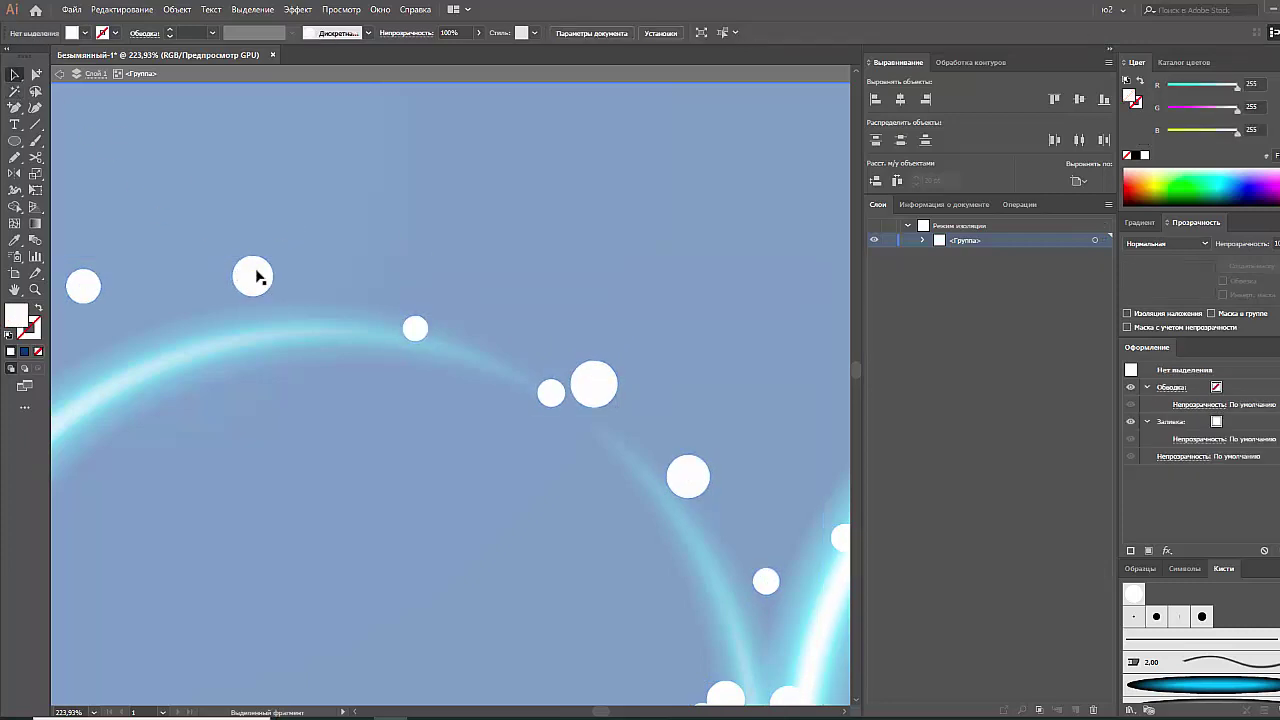
left_click(257, 272)
key("ctrl+0")
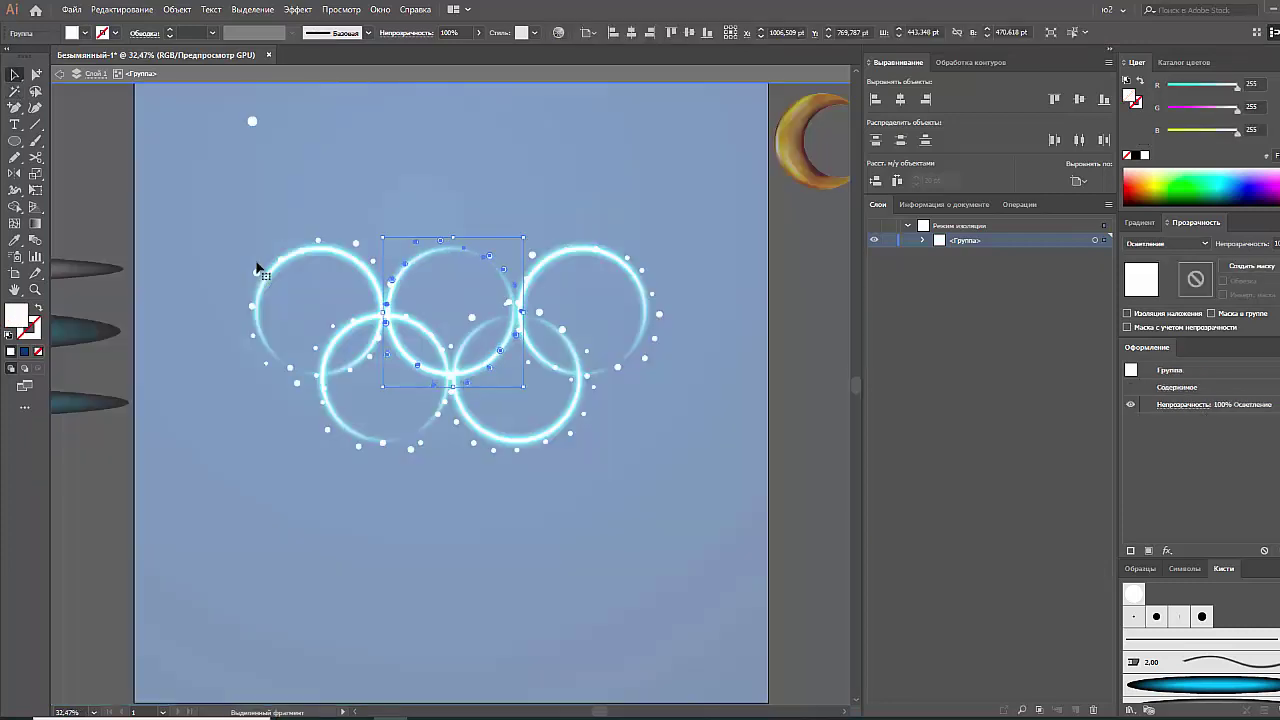
left_click(278, 268)
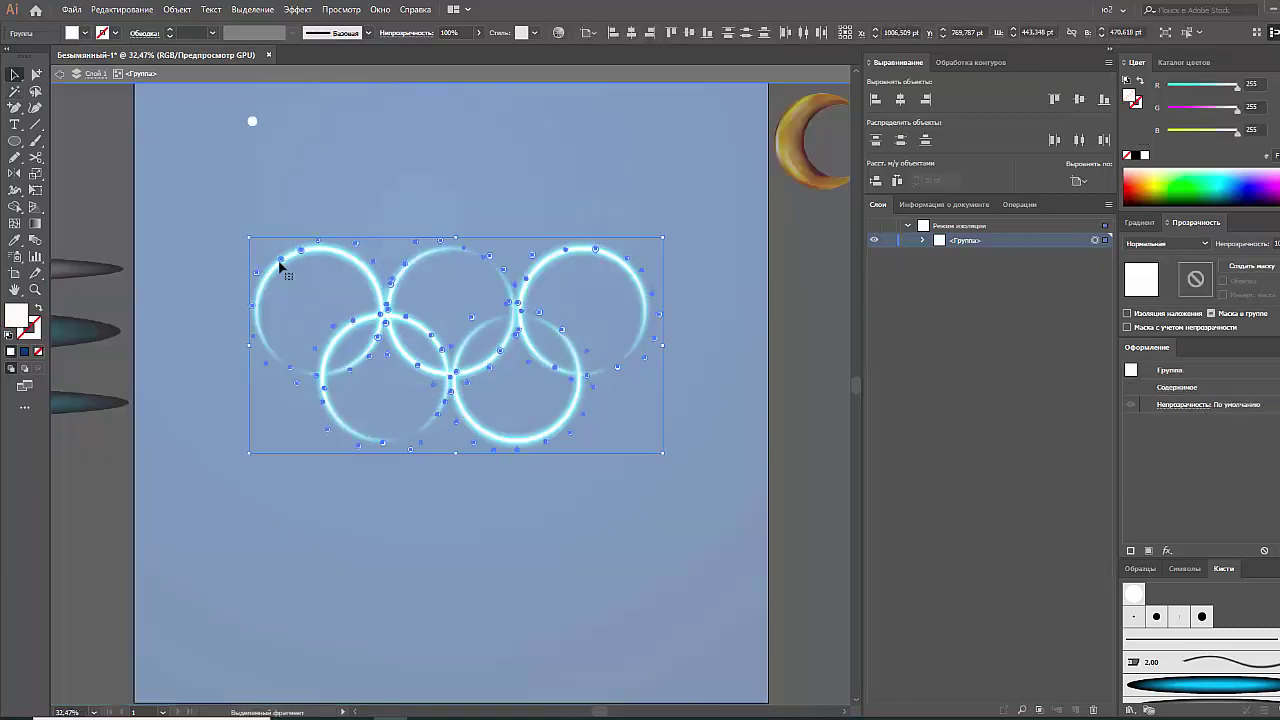
right_click(455, 293)
left_click(557, 397)
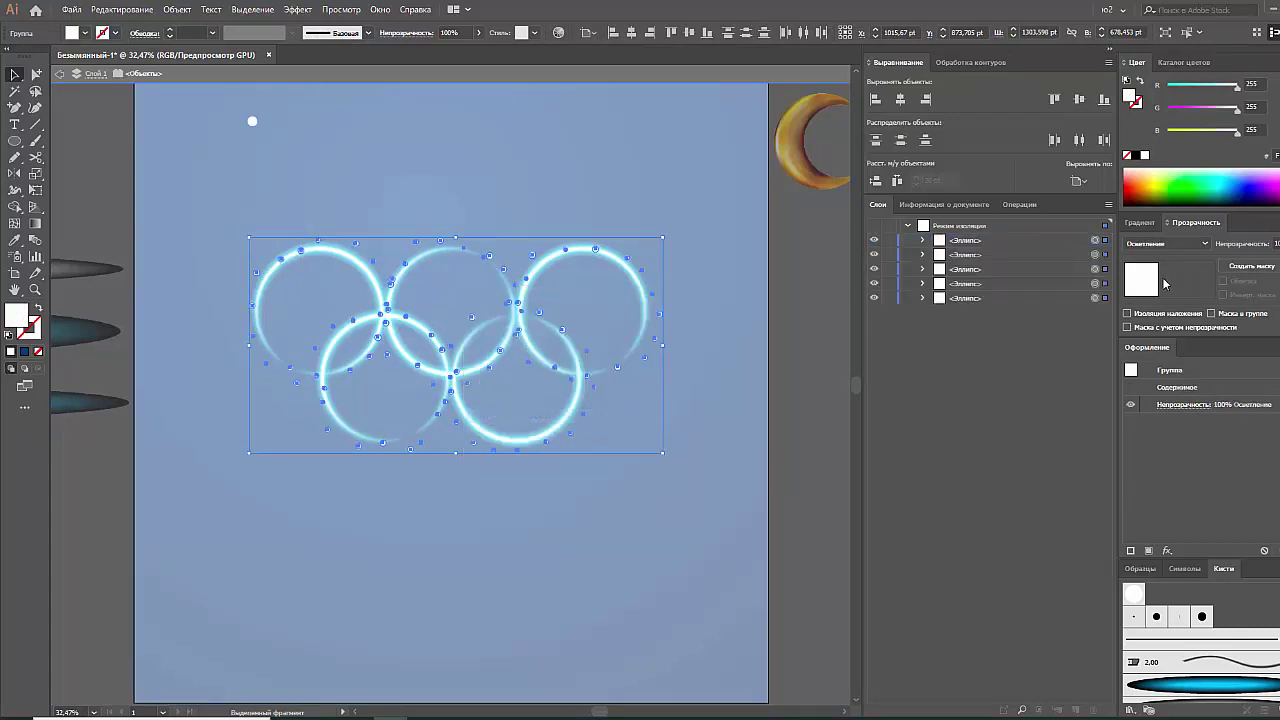
Apply a radial white-to-black gradient with its midpoint shifted to 40%
left_click(1146, 223)
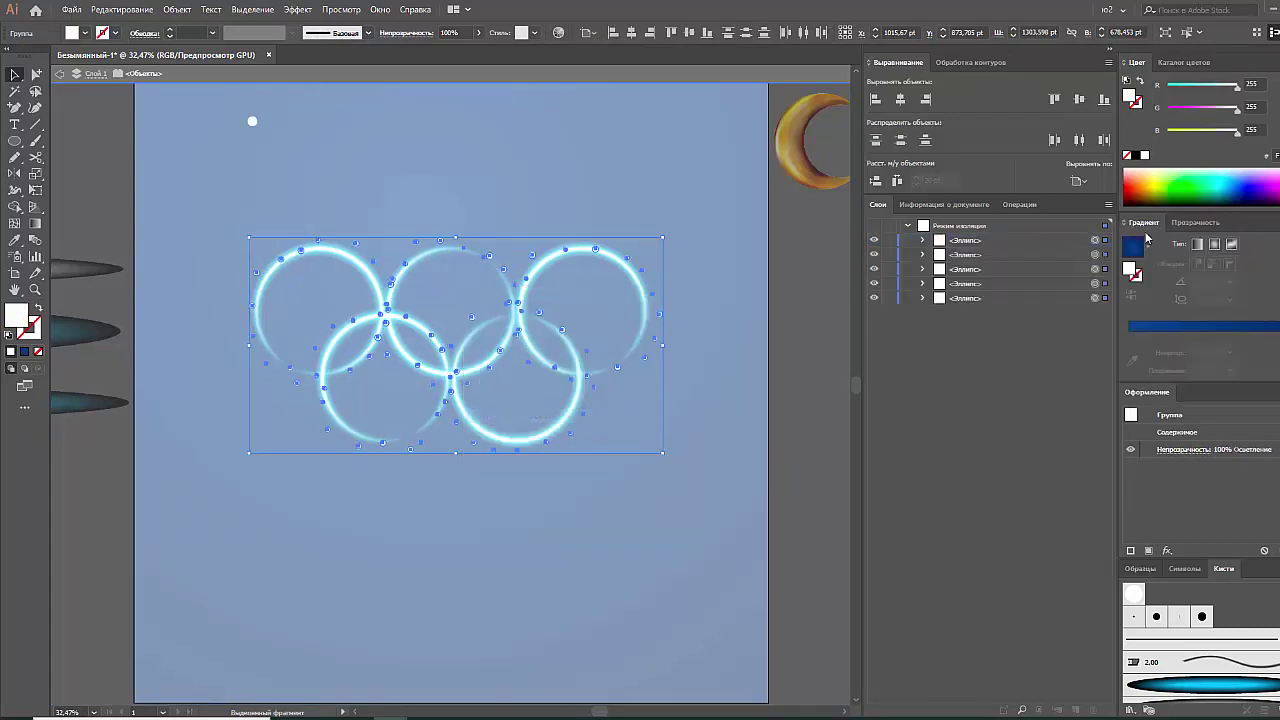
left_click(1147, 245)
left_click(1130, 274)
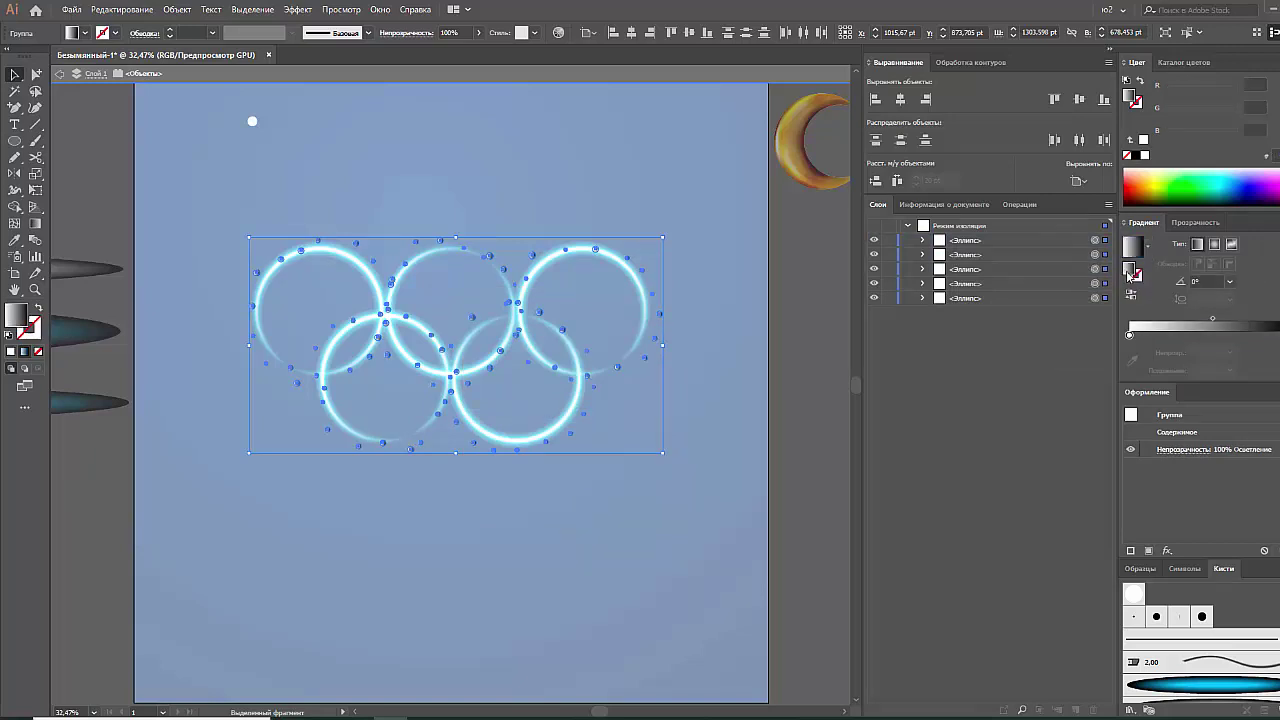
left_click(1214, 244)
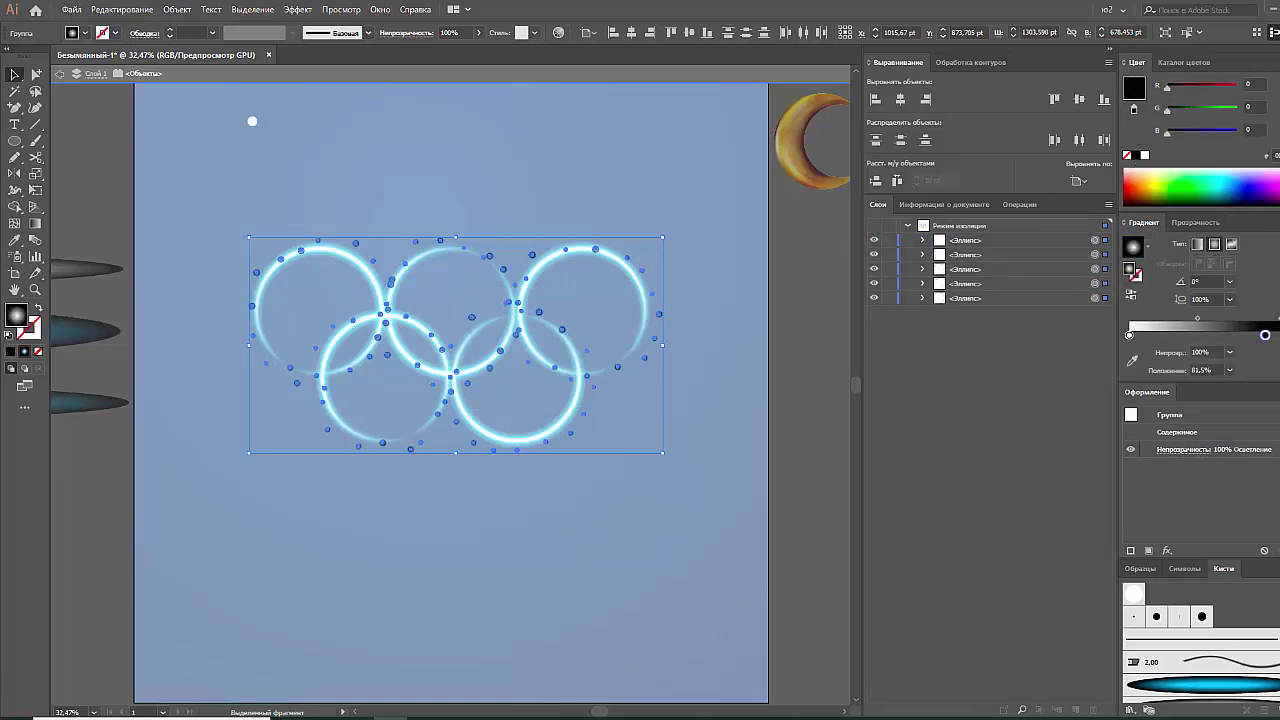
left_click(1197, 321)
left_click_drag(1199, 322, 1183, 321)
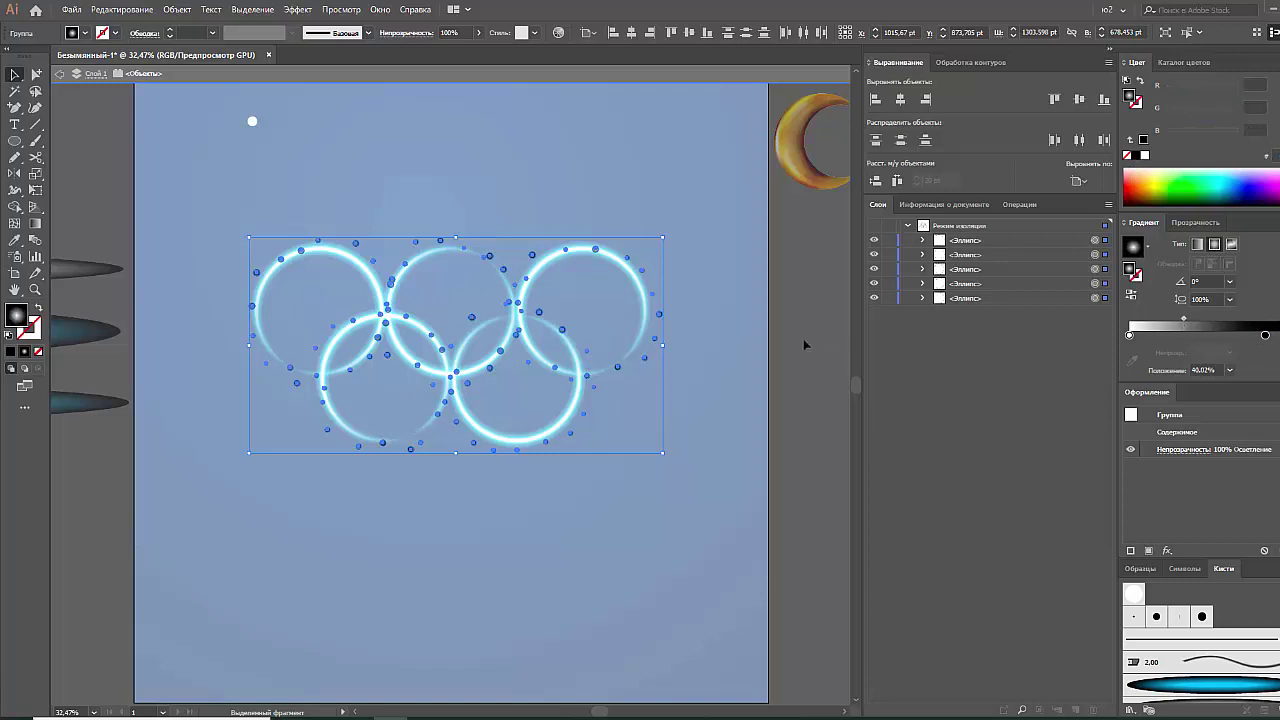
Give the rings group a Color Dodge blend mode, regroup, then undo that grouping
left_click(677, 287)
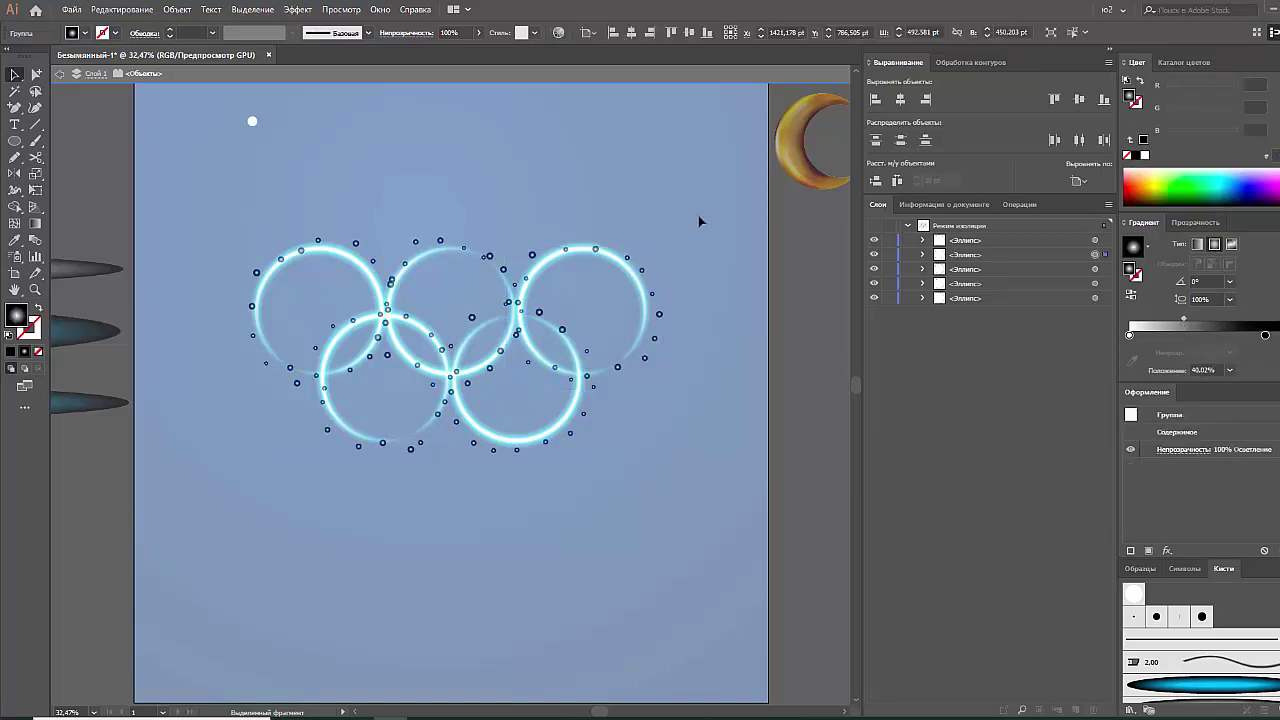
left_click(486, 445)
left_click(1202, 222)
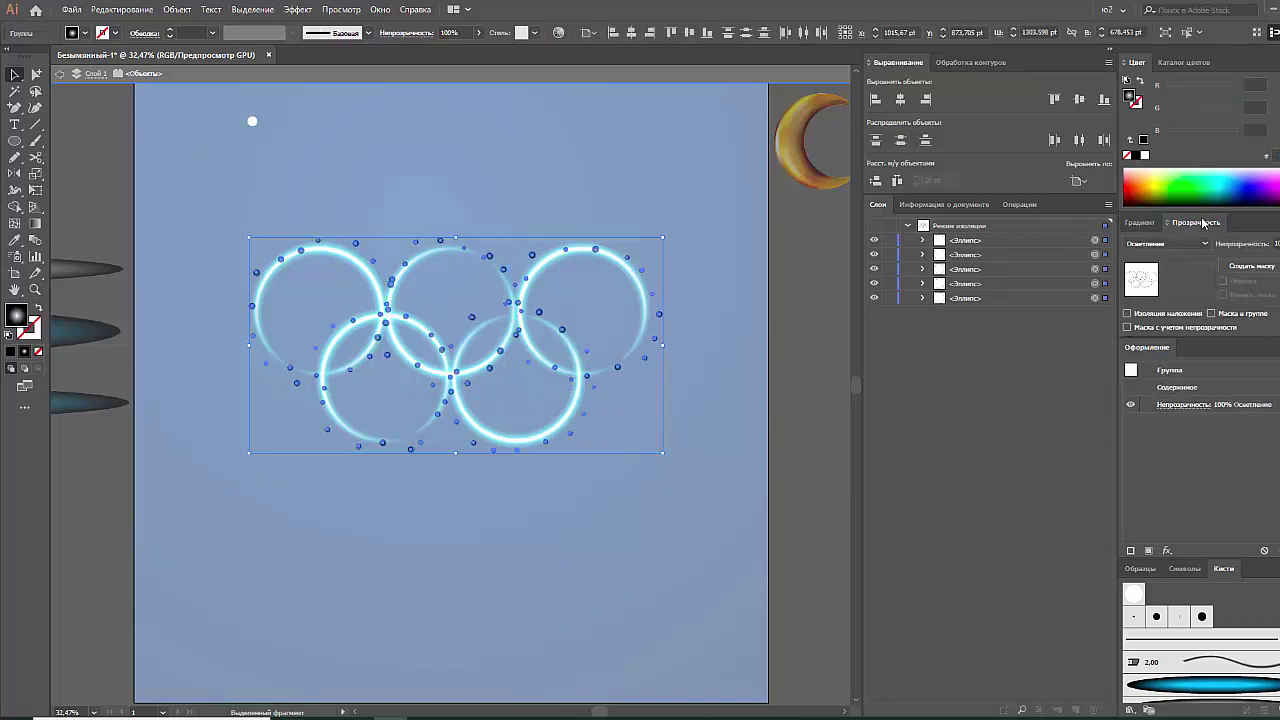
key("ctrl+z")
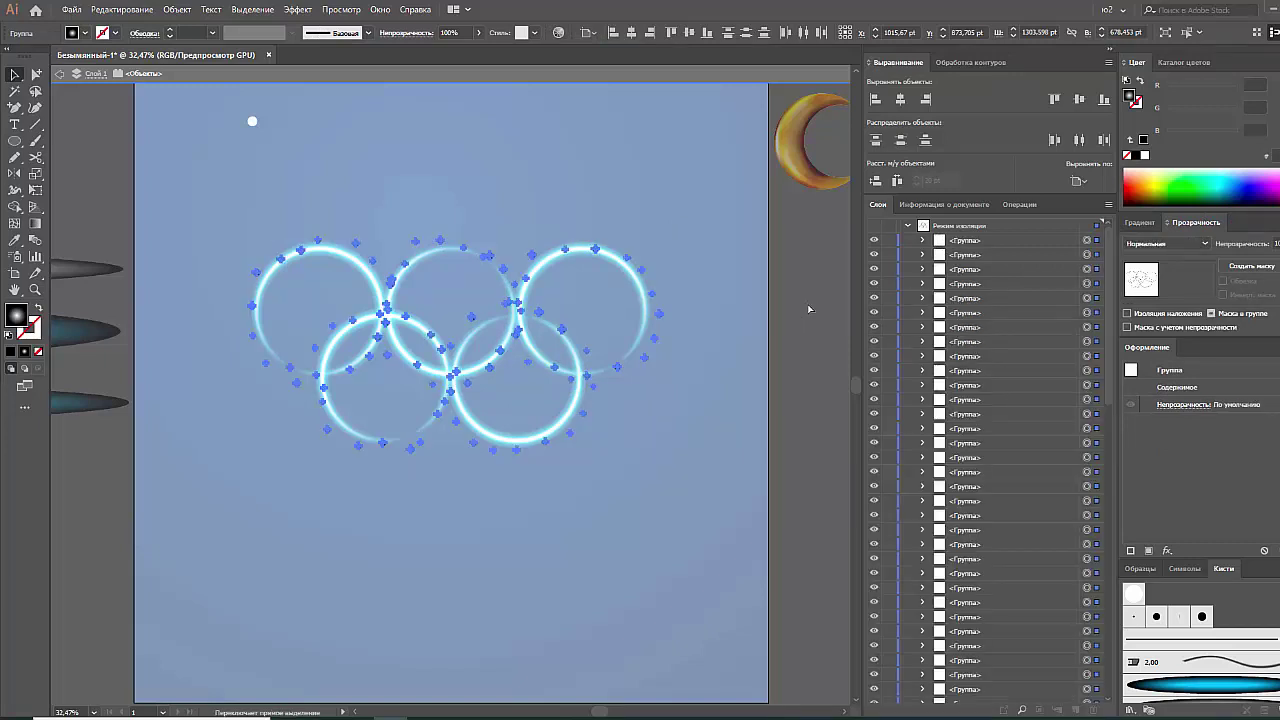
left_click(1165, 244)
left_click(1160, 358)
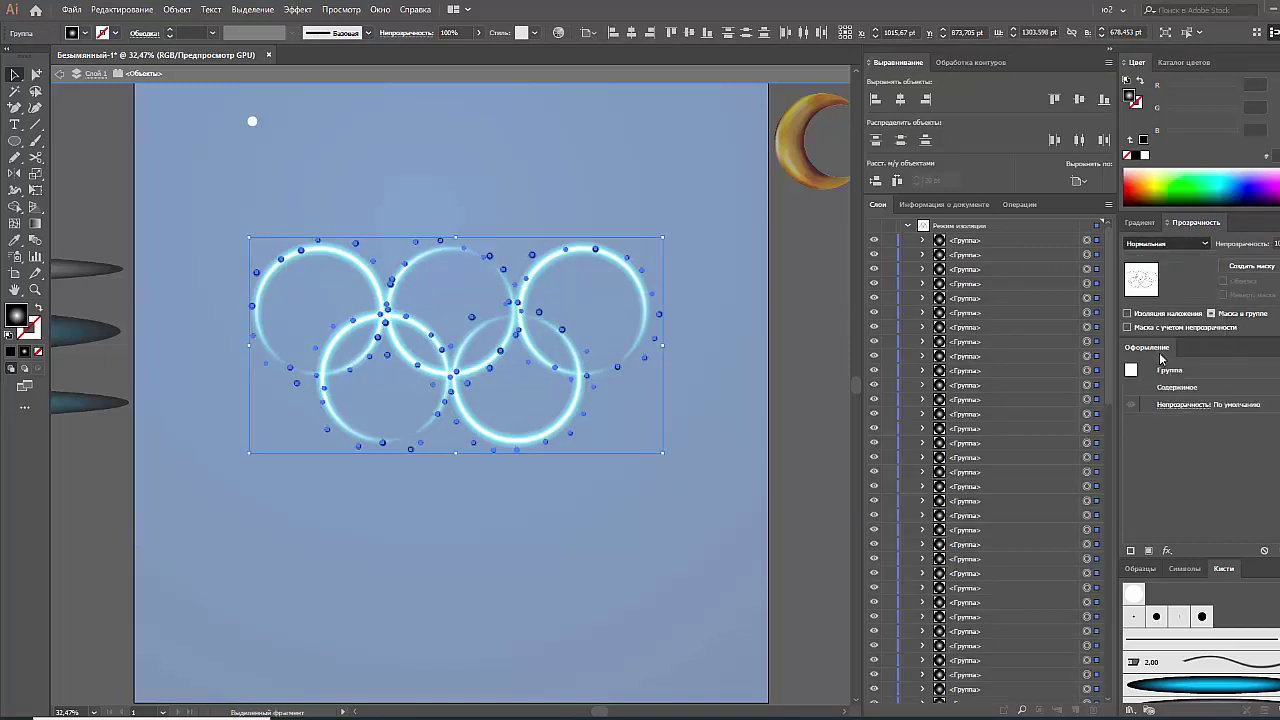
key("ctrl+g")
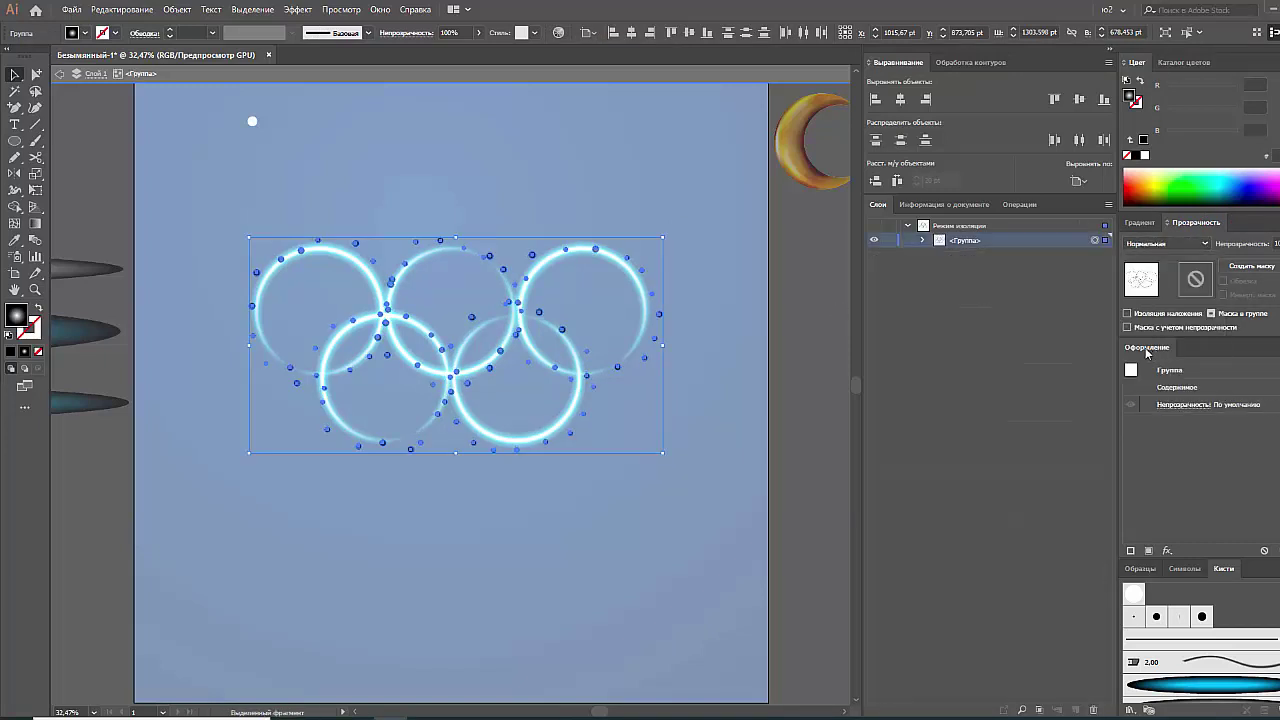
right_click(665, 302)
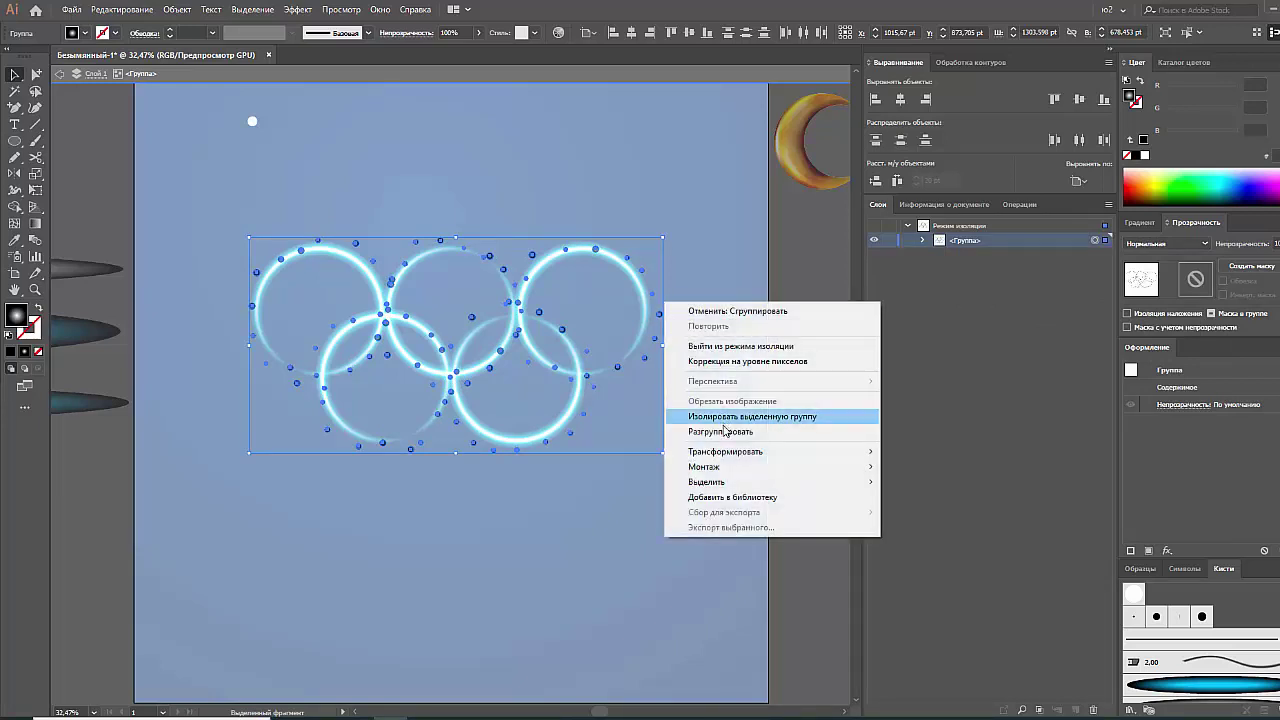
left_click(722, 311)
Move the rings group's gradient stop to about 20% (20.07%)
left_click(660, 322)
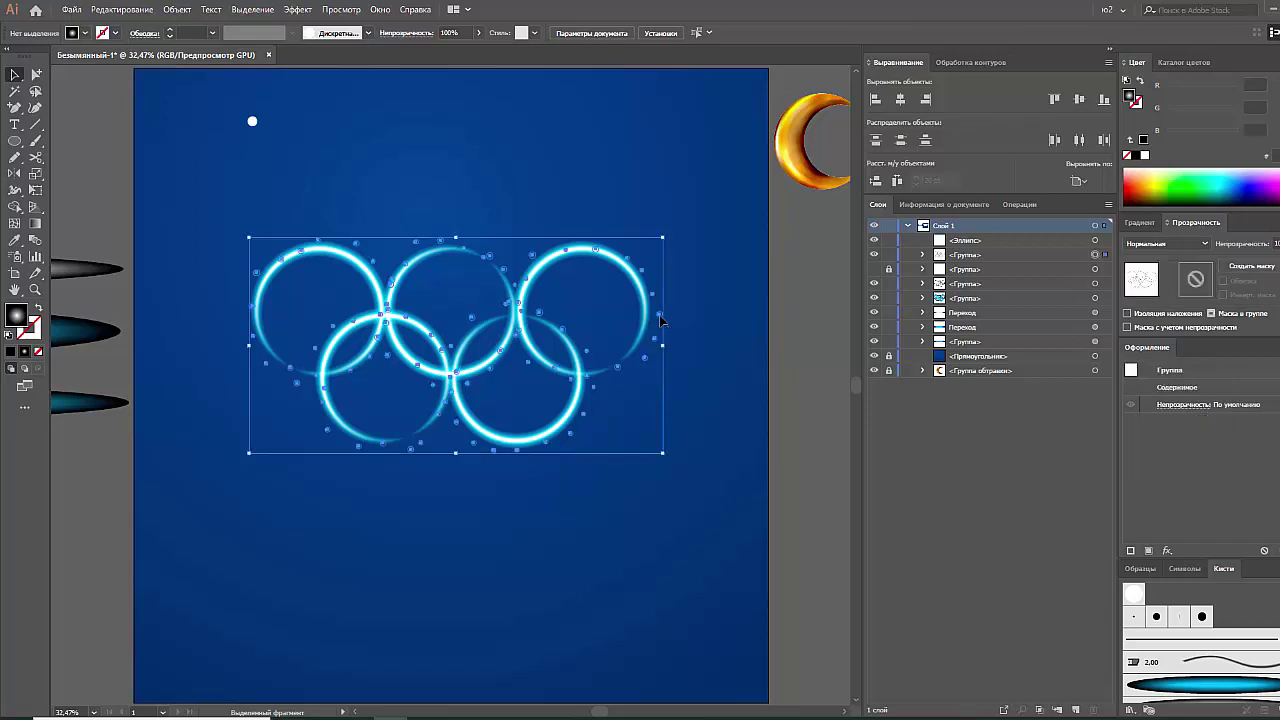
left_click(733, 320)
scroll(735, 320, "up", 1)
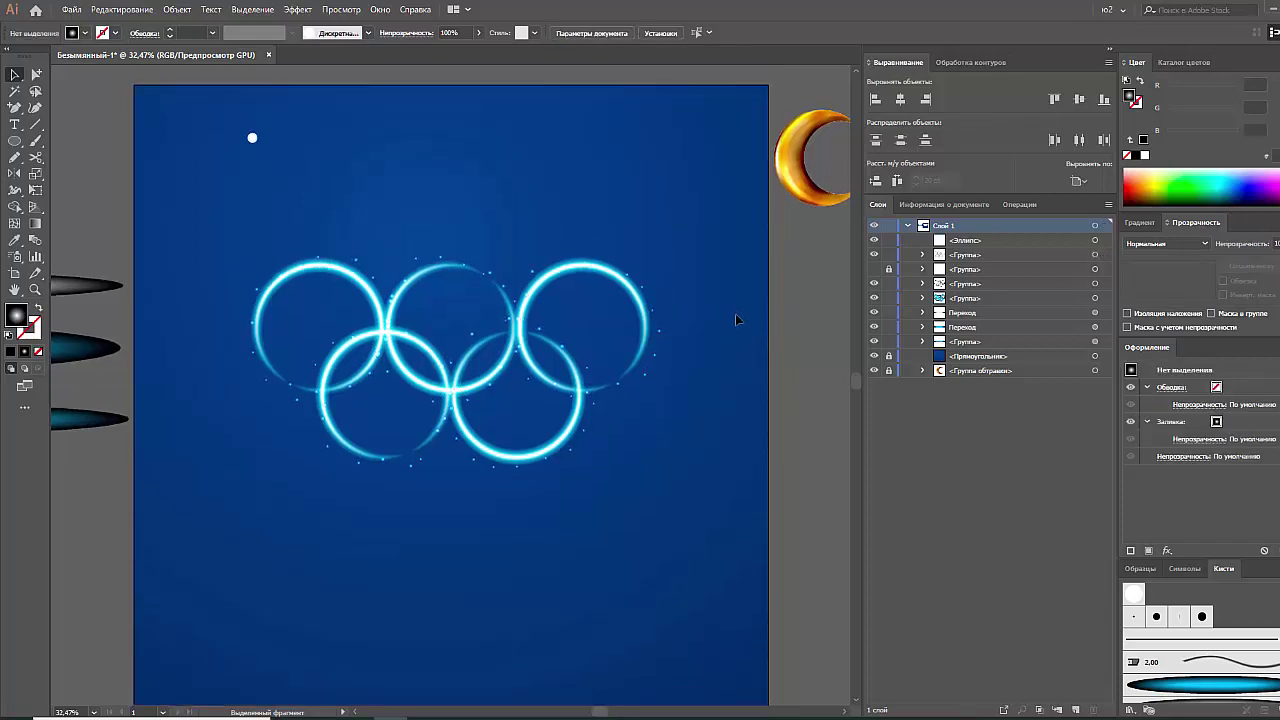
scroll(737, 320, "down", 1)
scroll(740, 321, "down", 1)
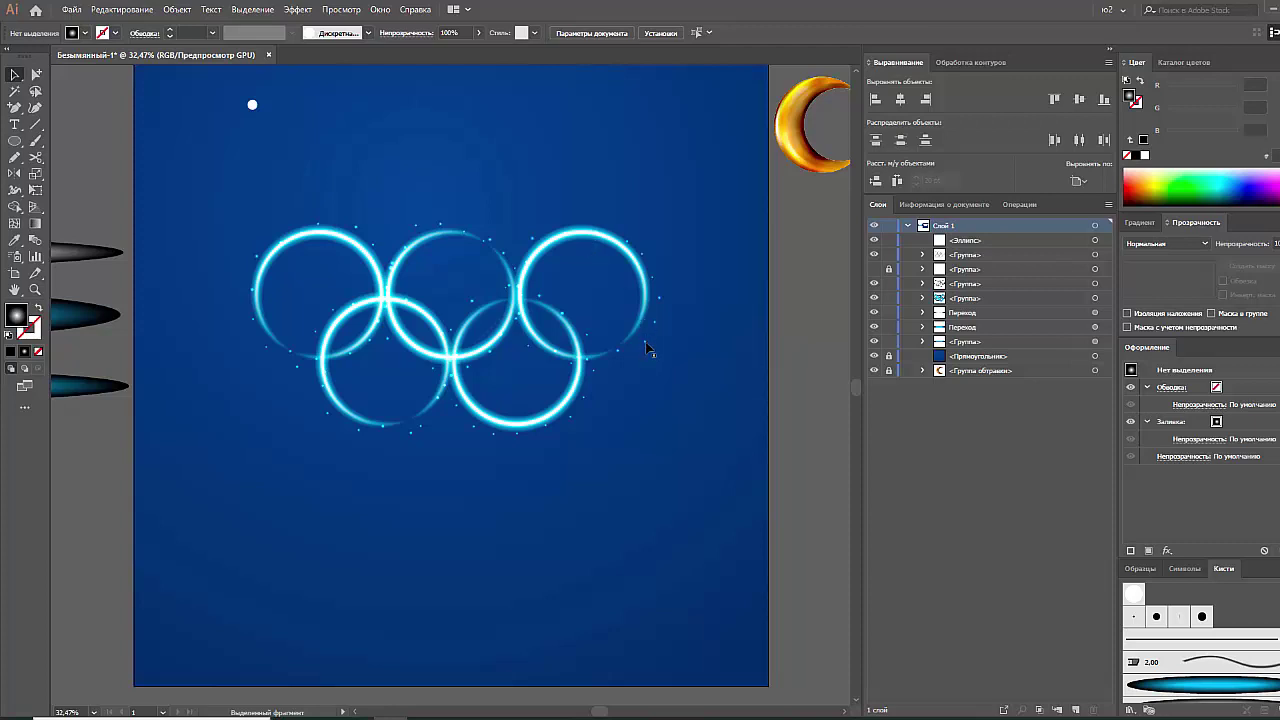
left_click(644, 344)
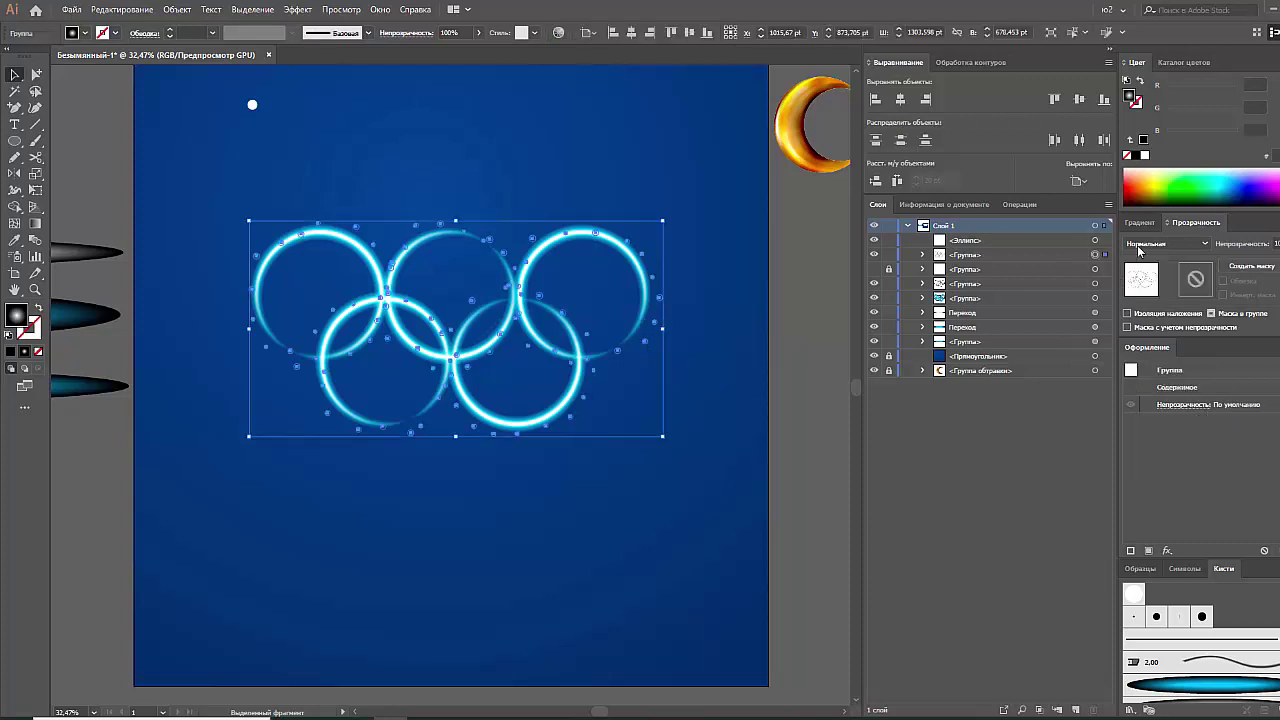
left_click_drag(1184, 325, 1157, 322)
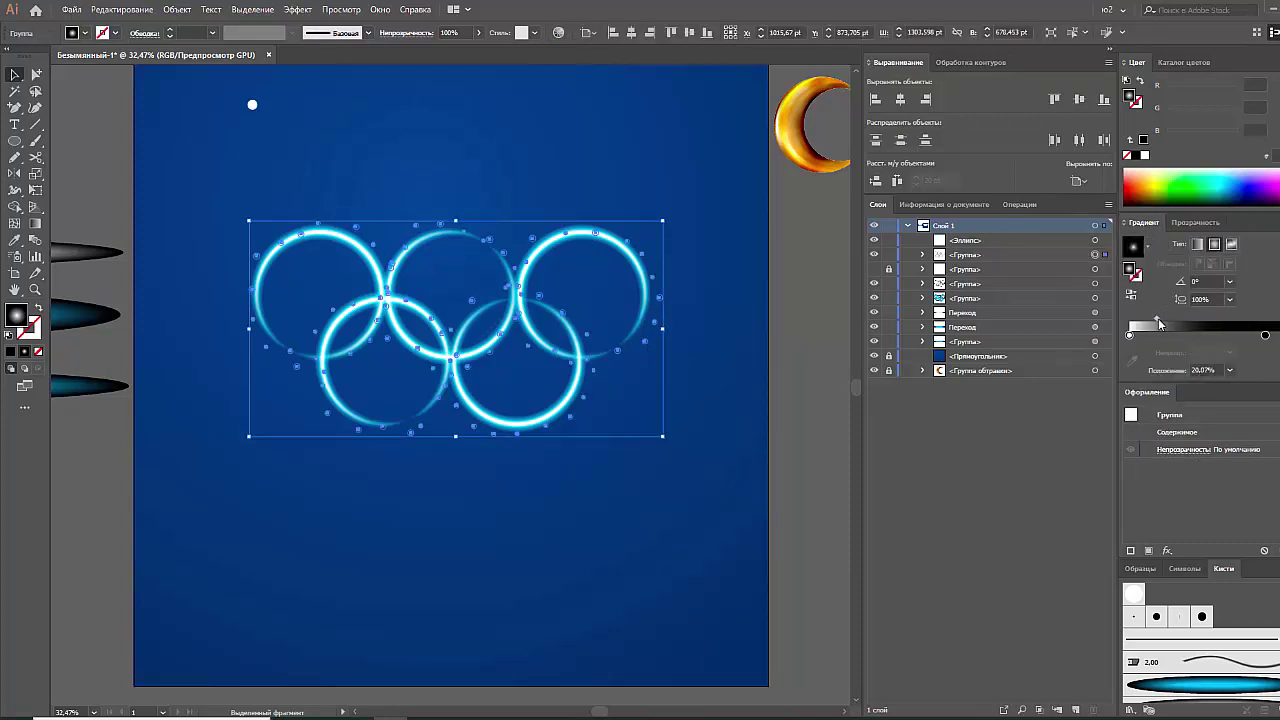
left_click(788, 280)
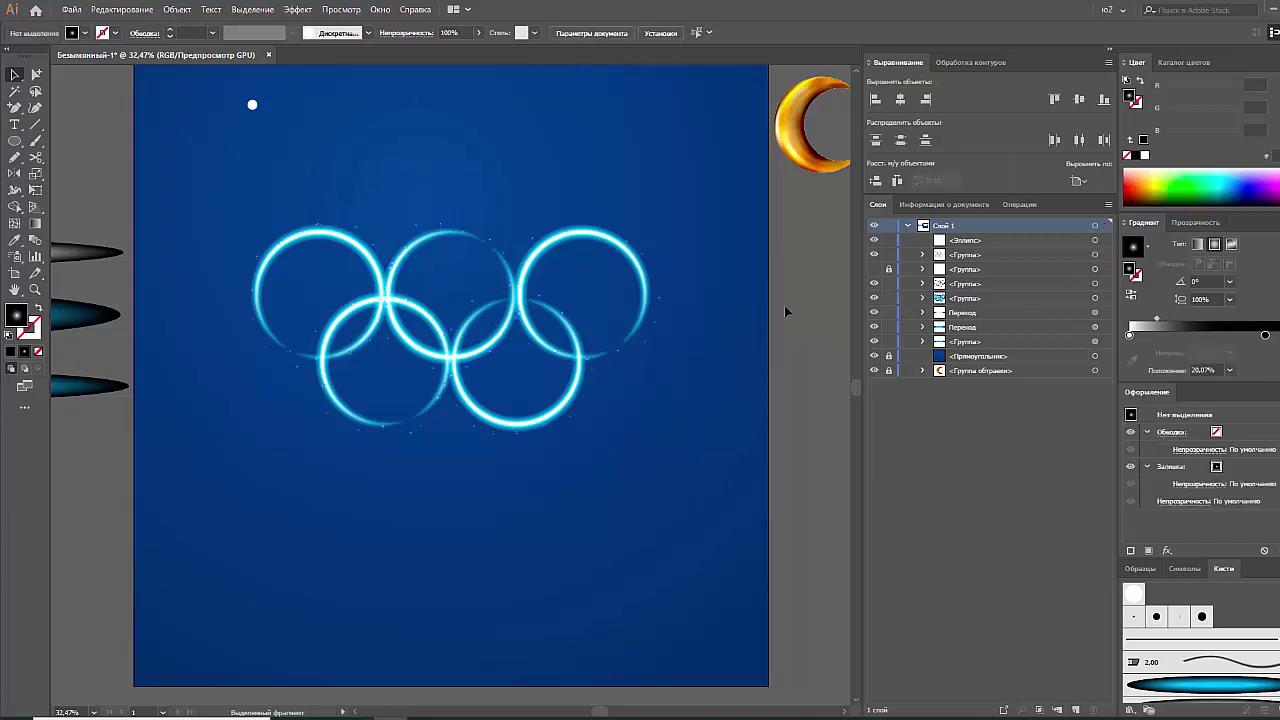
Show and unlock the white dots group, paste a copy in front, and reapply the scatter brush
left_click(874, 269)
left_click(888, 269)
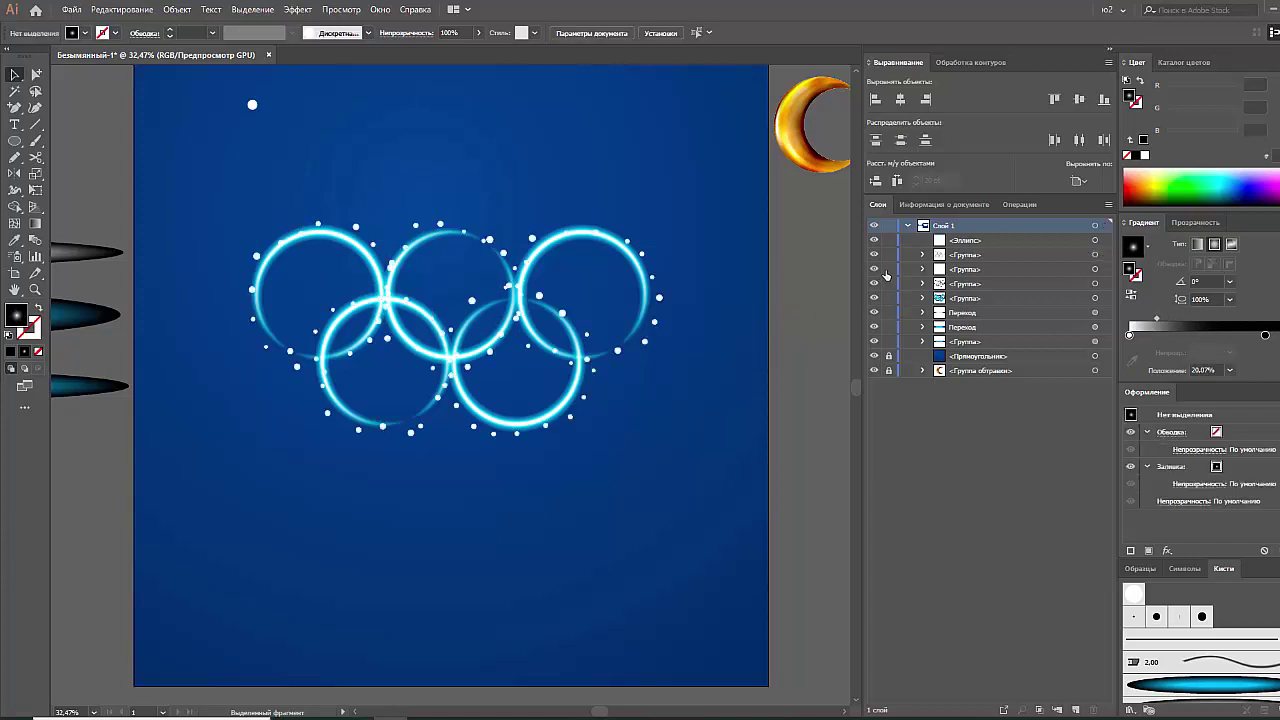
left_click(1094, 269)
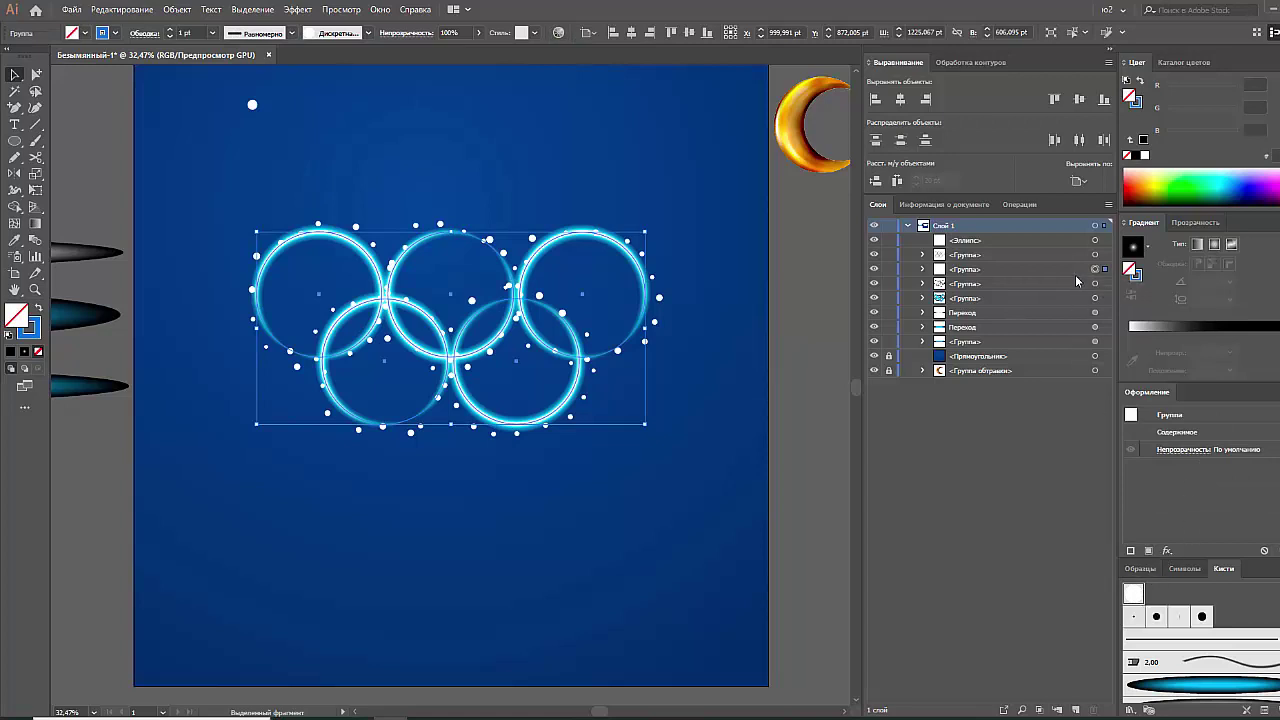
key("ctrl+f")
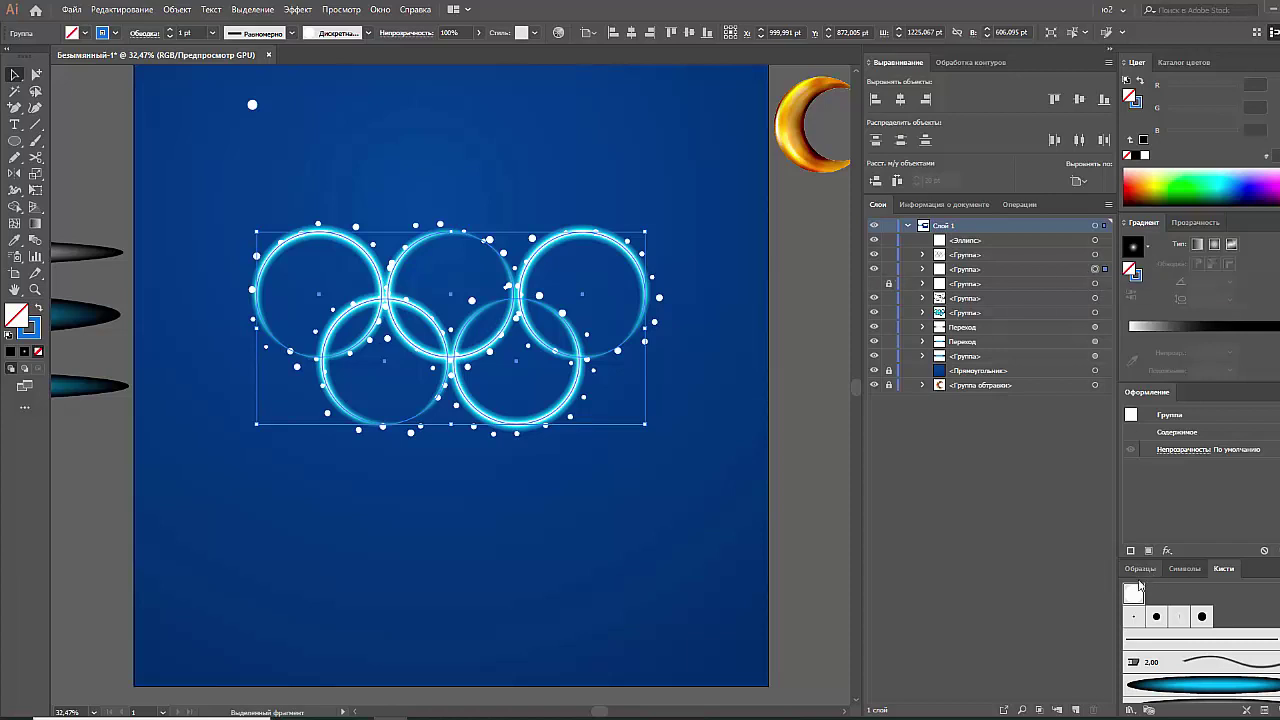
left_click(1133, 593)
Set the scatter brush to larger minimum dots, tighter spacing, and scatter from −221% to 297%
double_click(1133, 593)
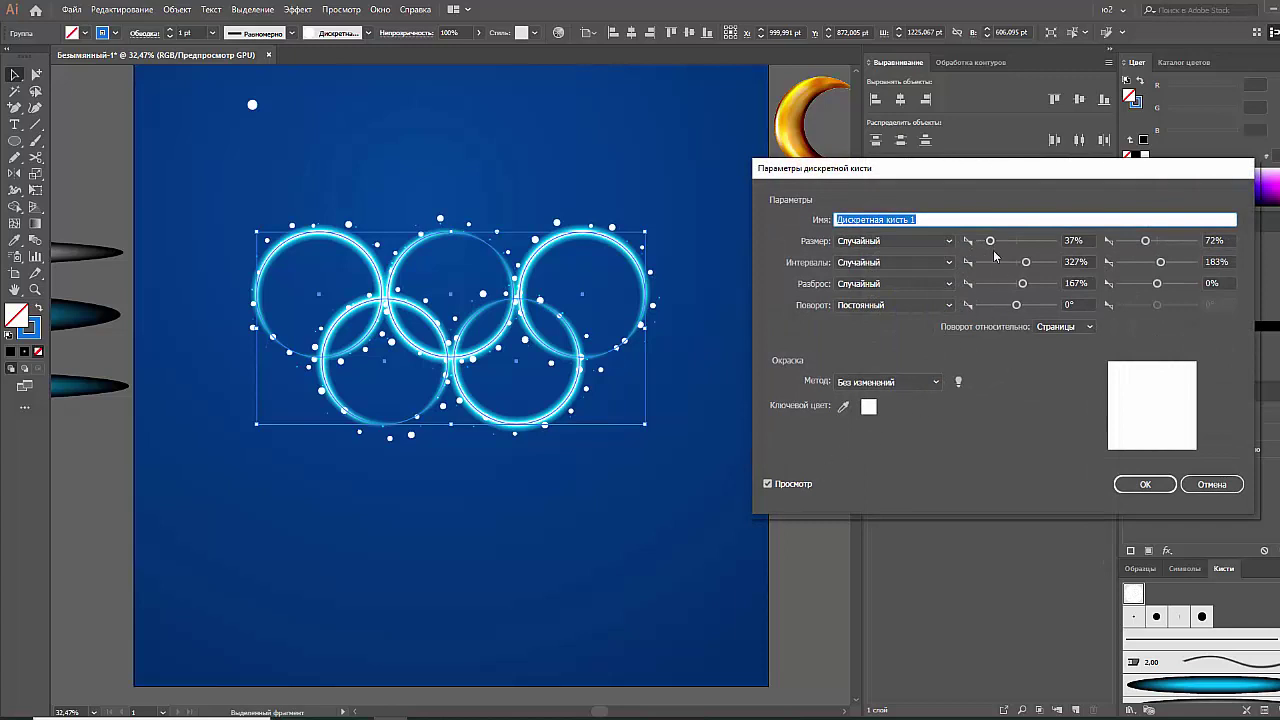
mouse_move(990, 241)
left_mouse_down()
mouse_move(1006, 267)
mouse_move(1038, 264)
mouse_move(1008, 285)
mouse_move(1010, 267)
left_mouse_up()
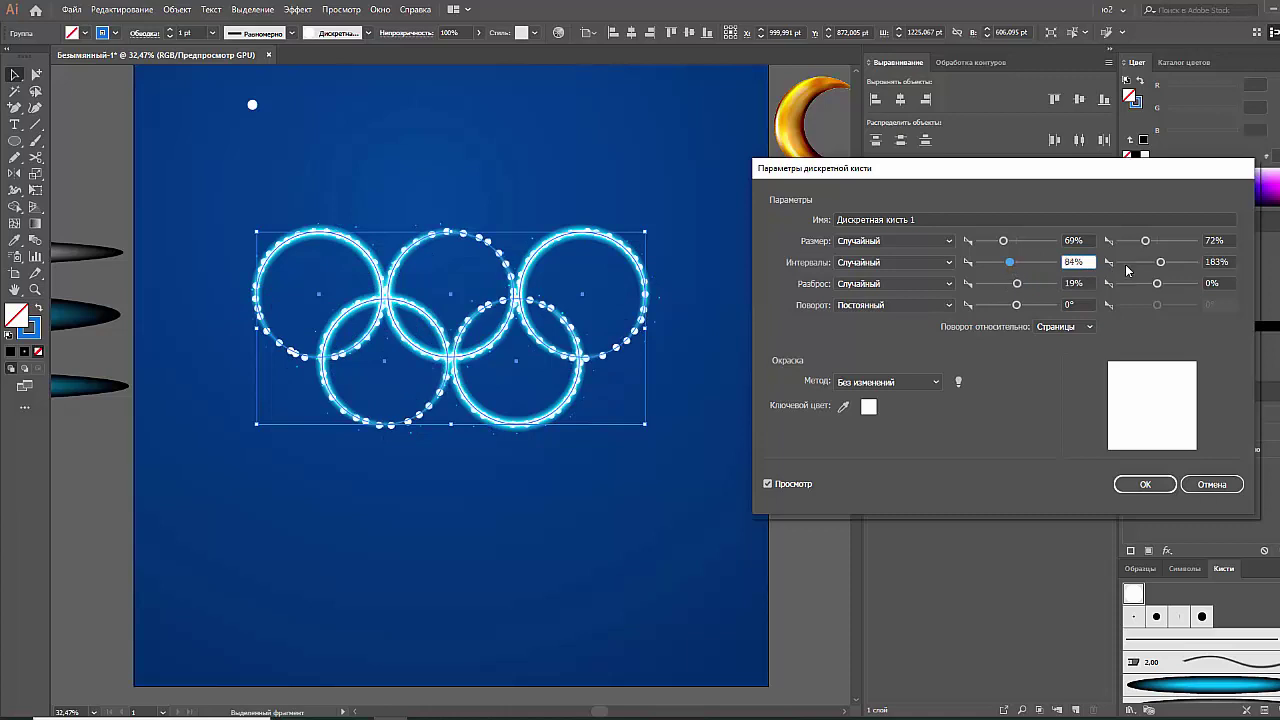
left_click_drag(1161, 263, 1149, 263)
left_click_drag(1149, 262, 1145, 262)
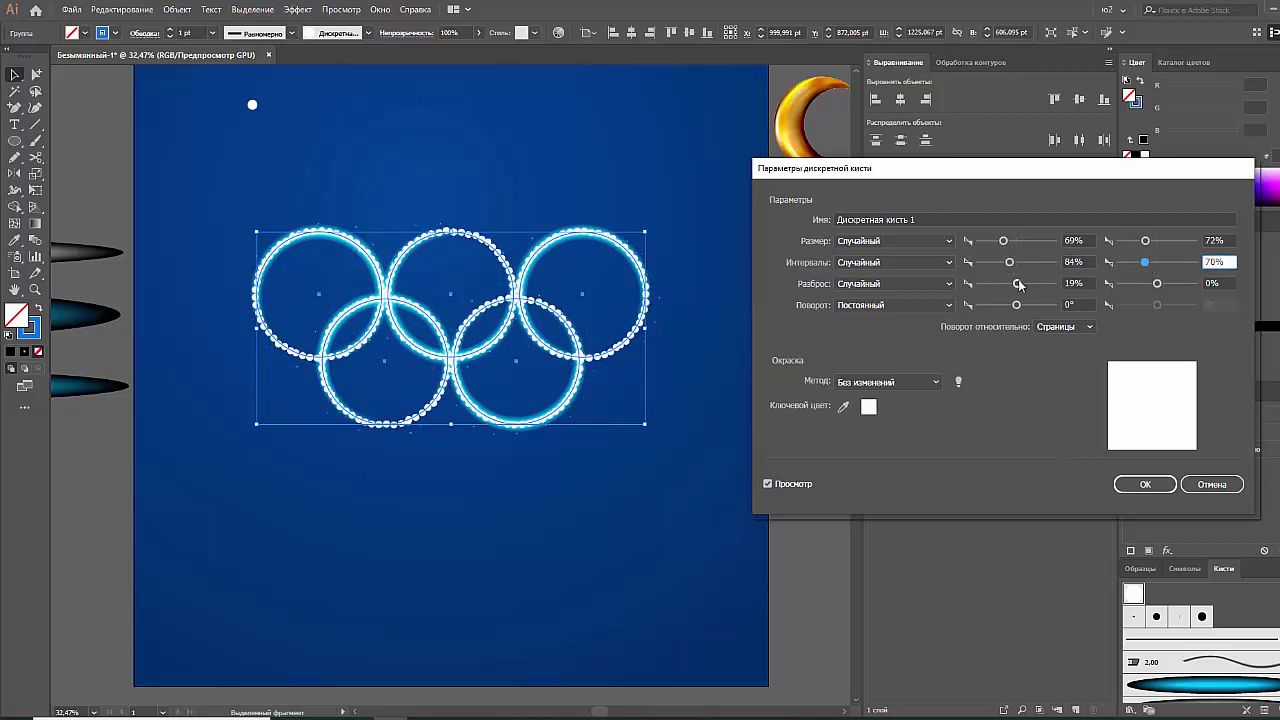
mouse_move(1018, 286)
left_mouse_down()
mouse_move(1030, 264)
mouse_move(1008, 261)
left_mouse_up()
mouse_move(1157, 283)
left_mouse_down()
mouse_move(1168, 262)
mouse_move(1159, 283)
left_mouse_up()
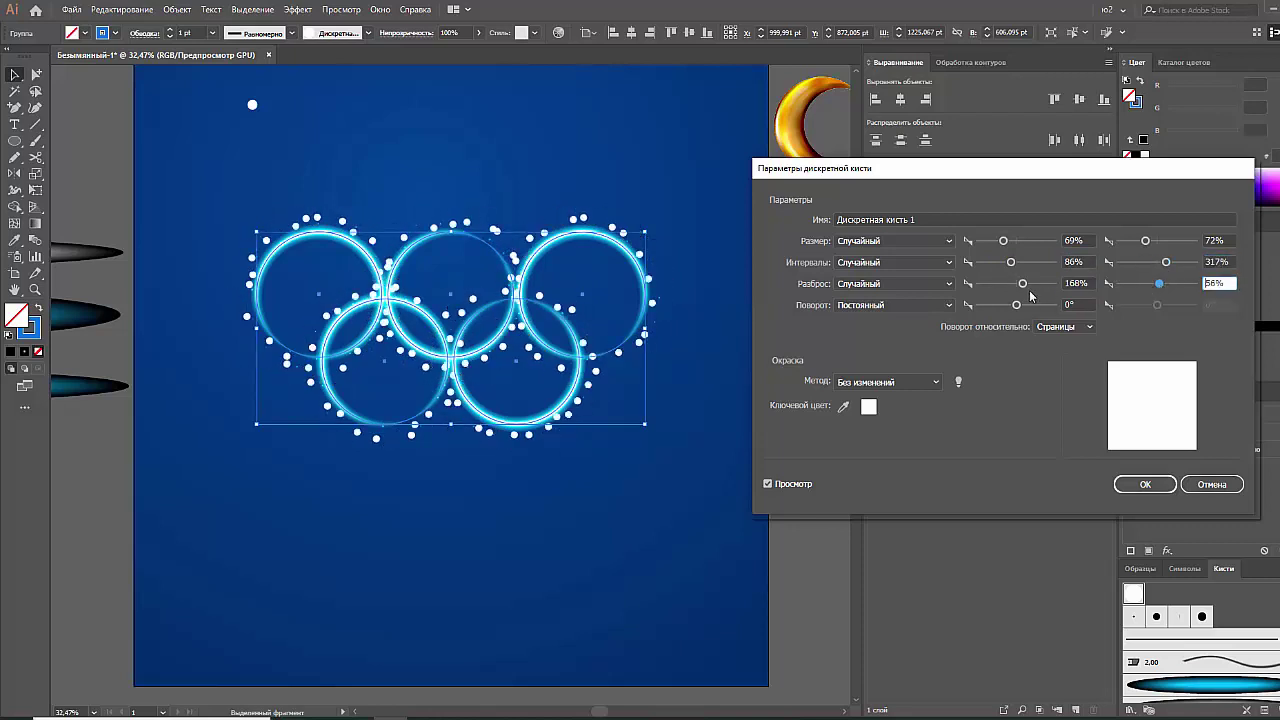
left_click_drag(1022, 283, 1008, 287)
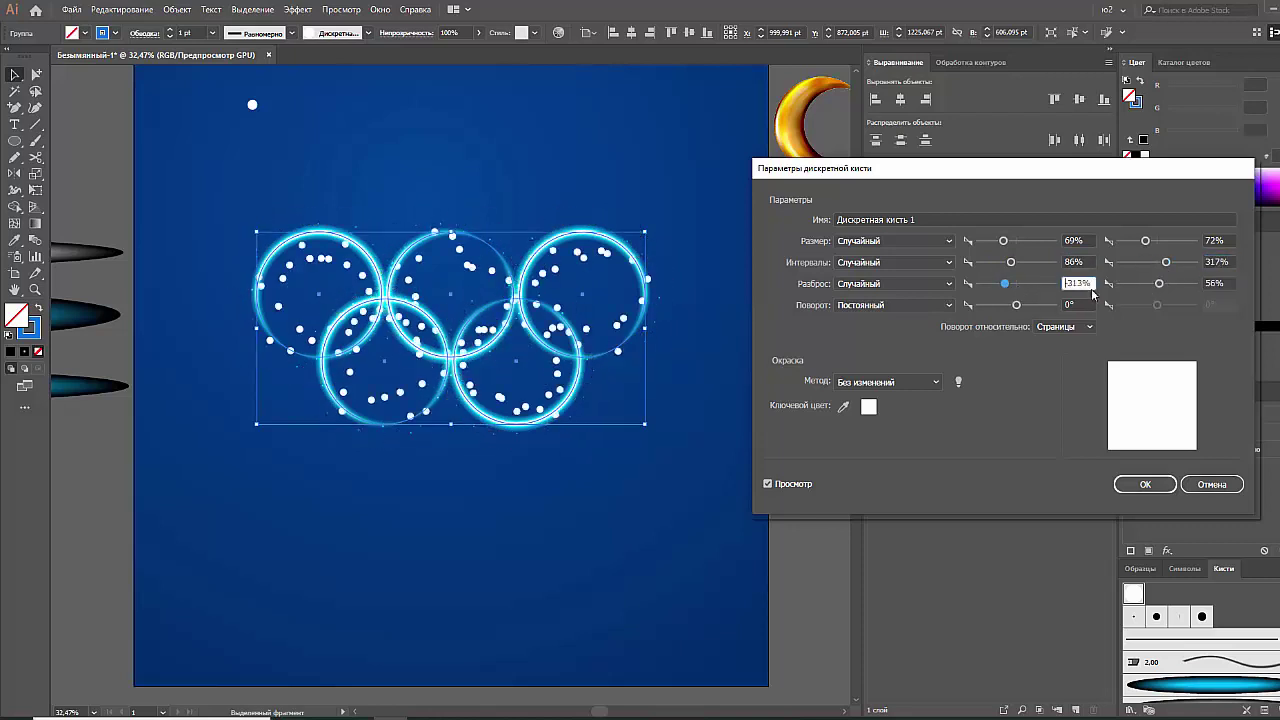
left_click_drag(1159, 284, 1168, 285)
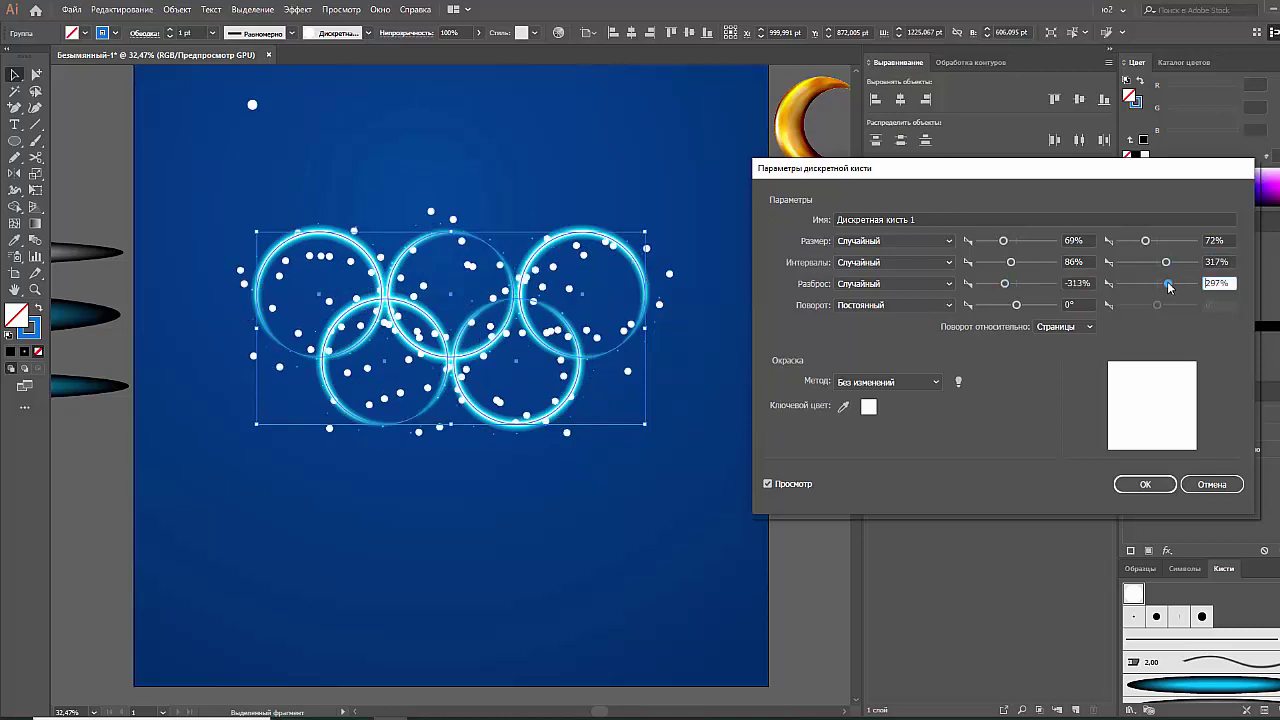
left_click_drag(1005, 285, 1007, 262)
left_click_drag(1165, 263, 1155, 265)
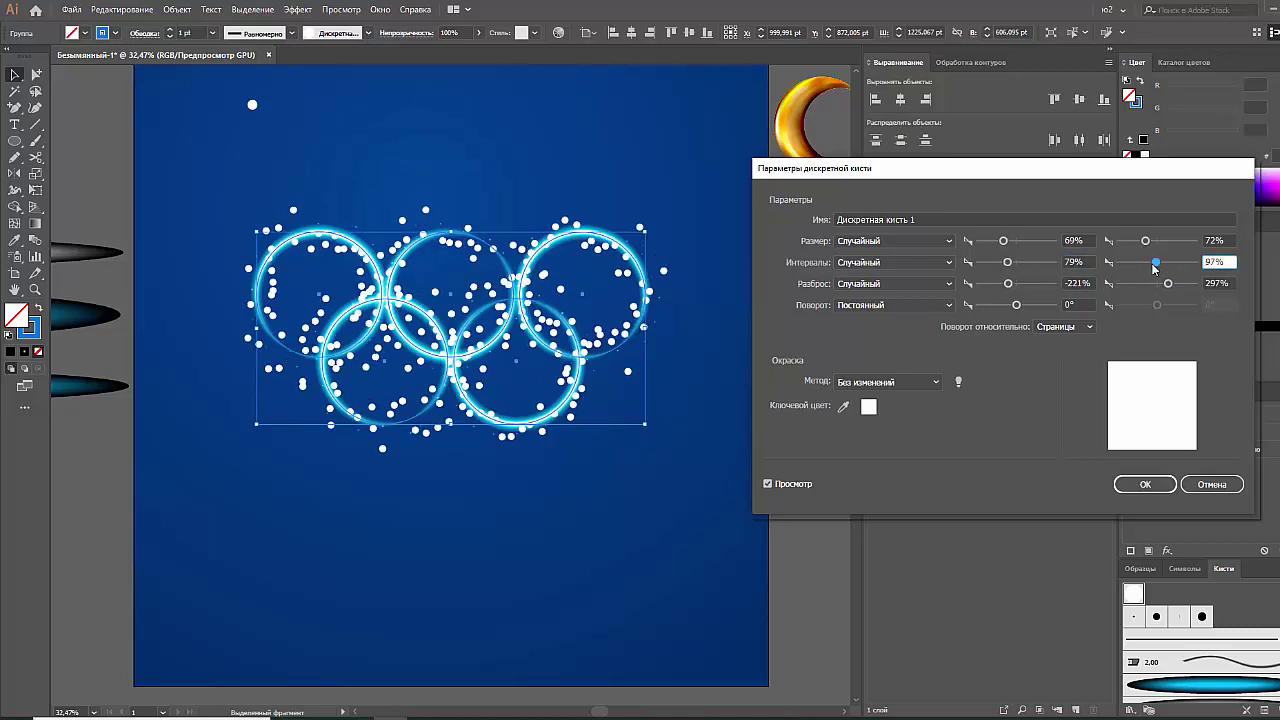
left_click(1145, 486)
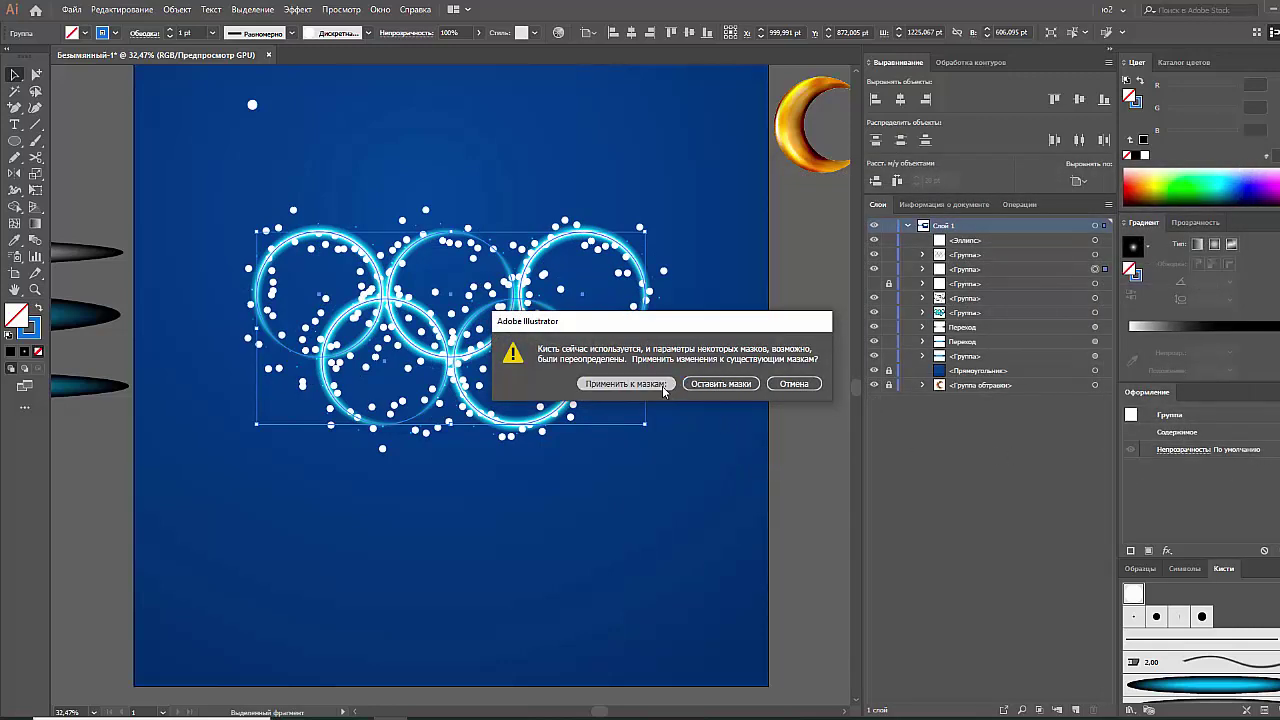
Apply the new settings to existing strokes and expand the dots' appearance into shapes
left_click(655, 388)
left_click(177, 9)
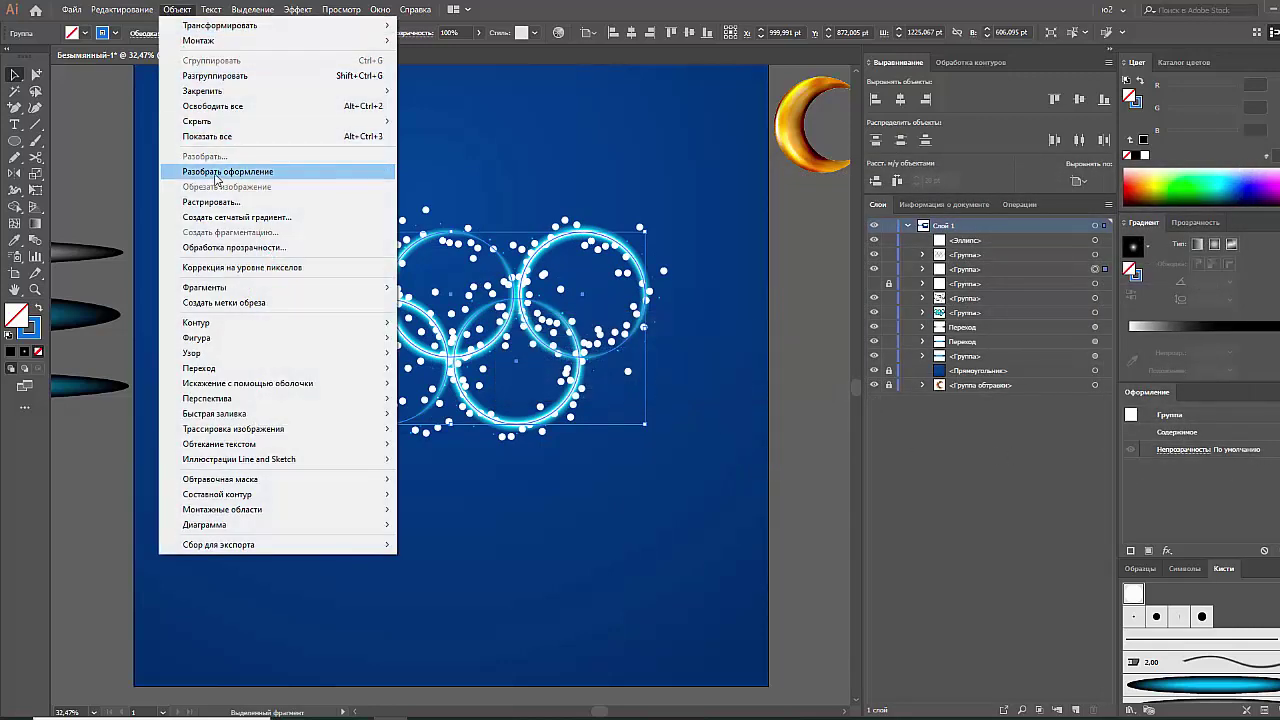
left_click(230, 171)
Isolate the expanded dots group, zoom in near the first ring, and select all its dots
right_click(489, 263)
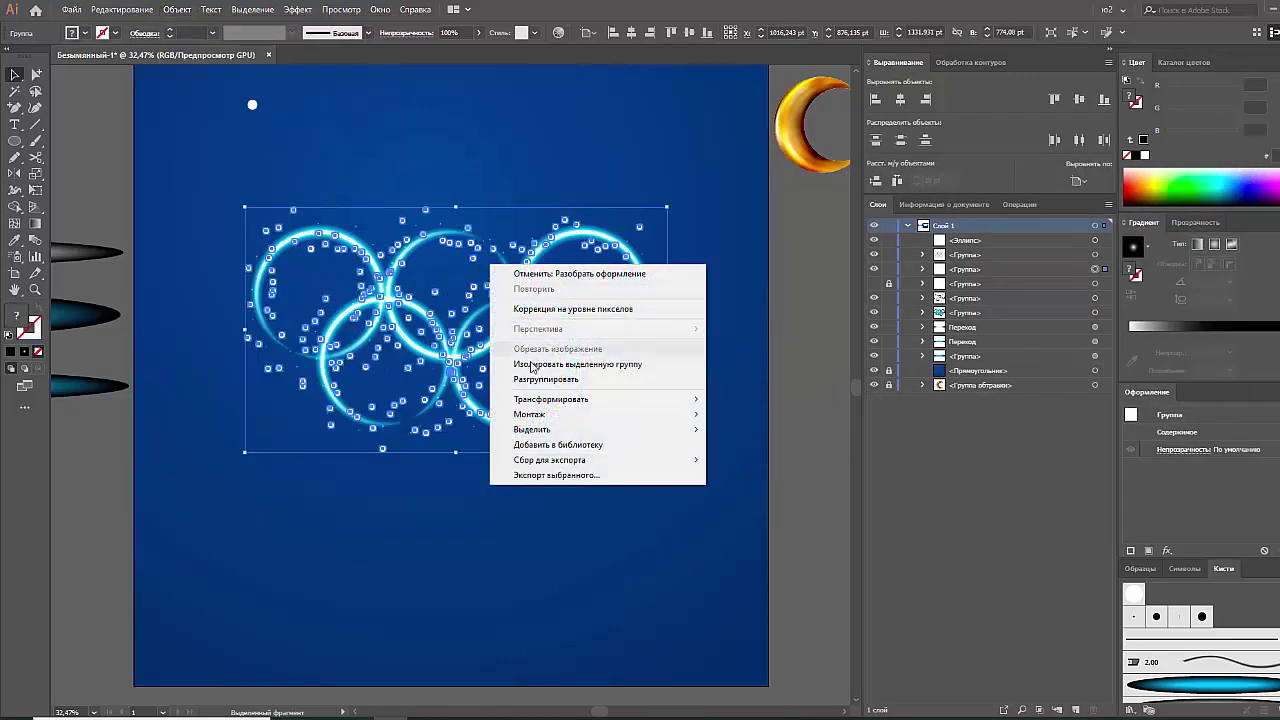
left_click(571, 363)
key("z")
left_click(672, 339)
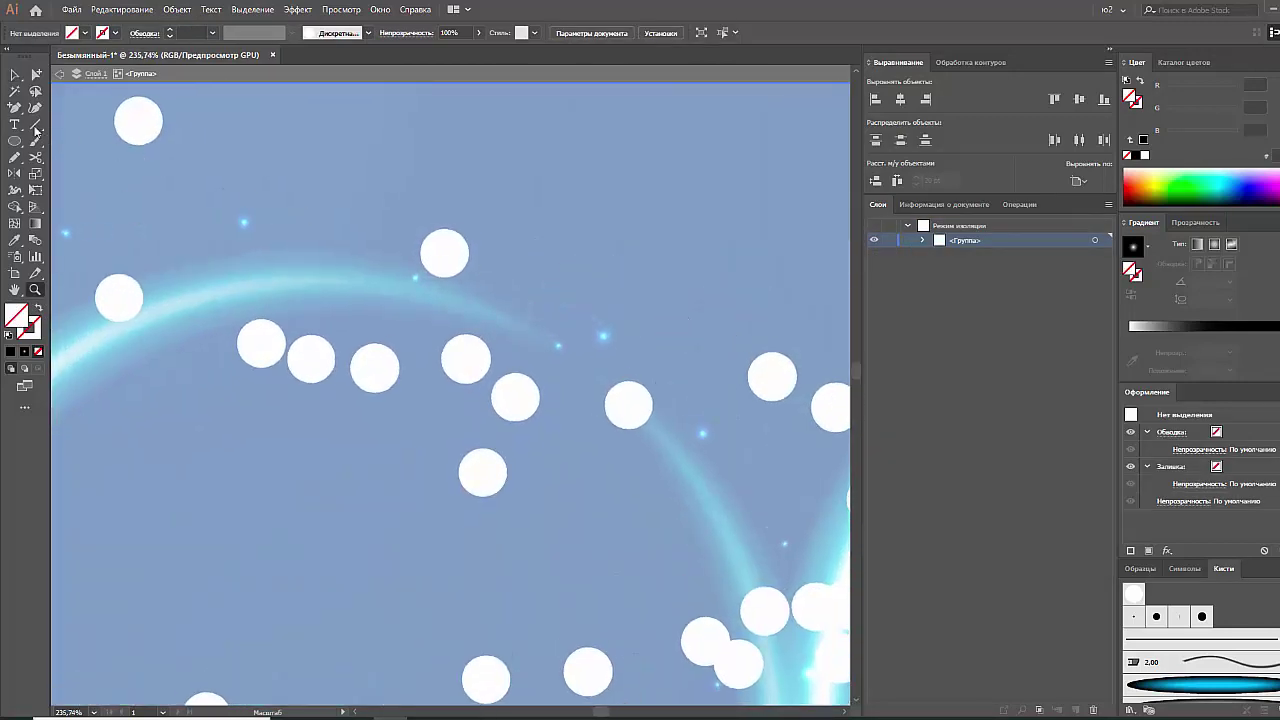
key("y")
left_click(444, 253)
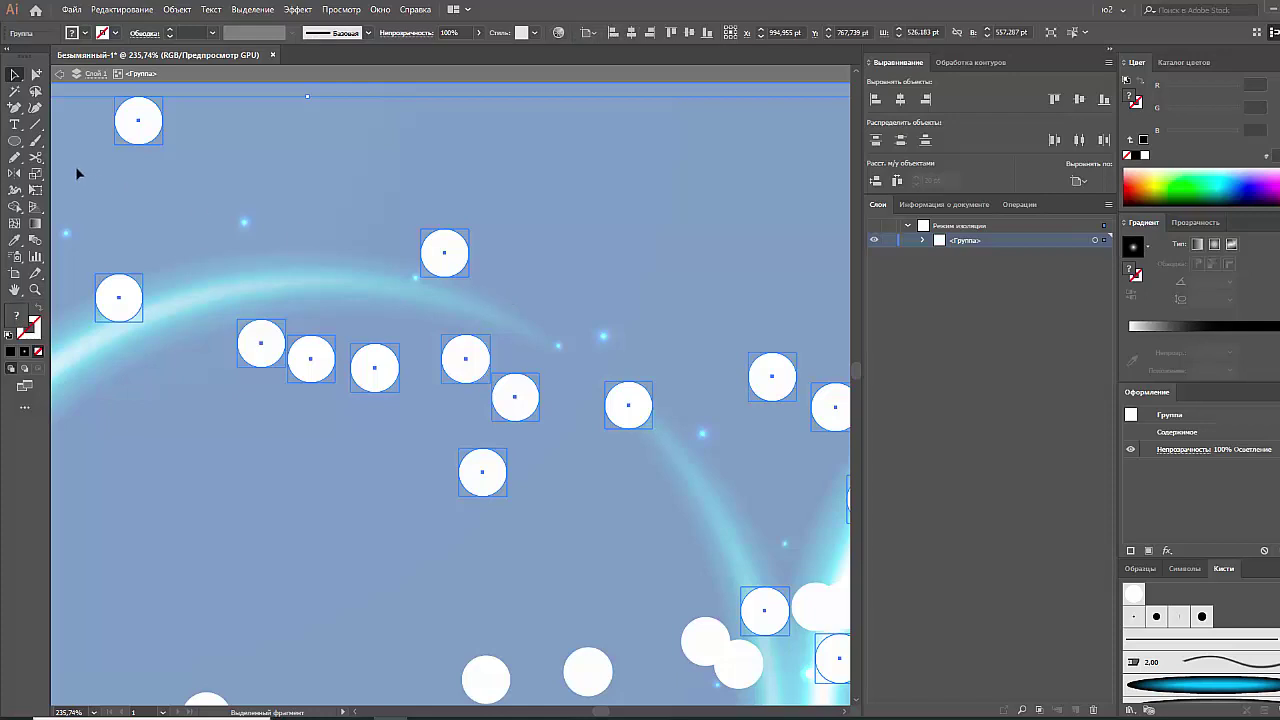
left_click(435, 231)
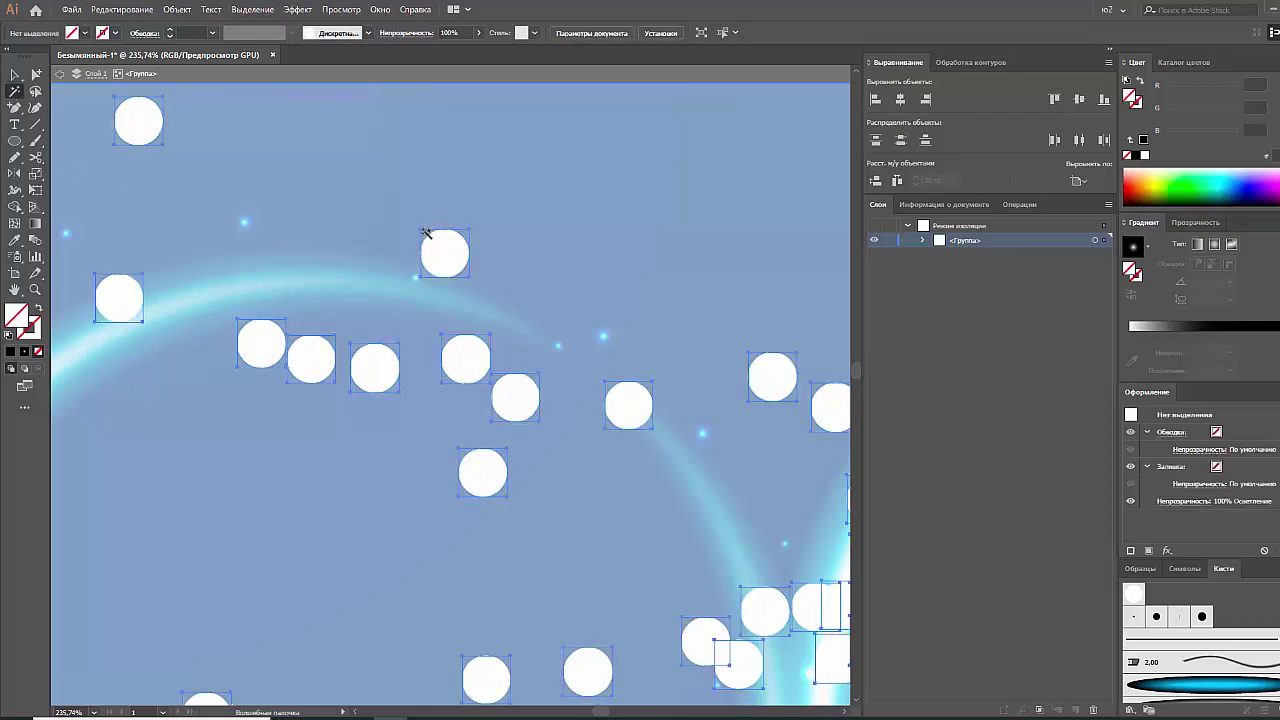
left_click(15, 75)
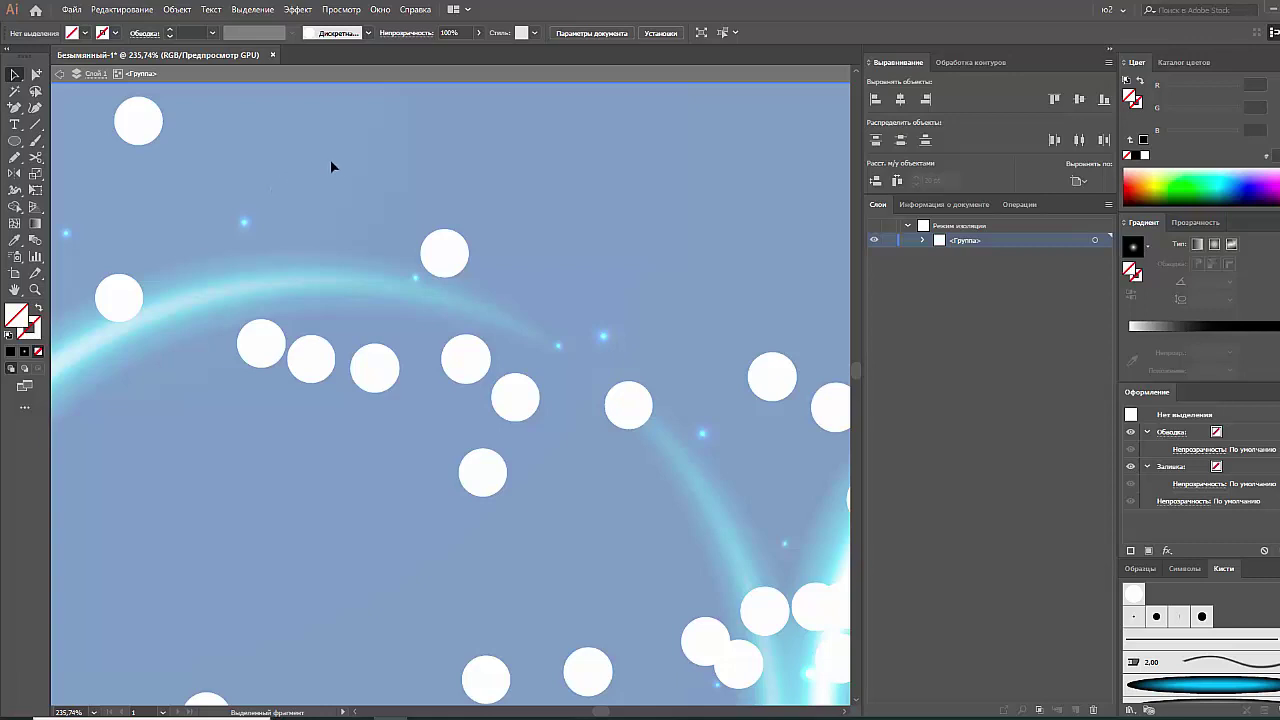
key("ctrl+a")
left_click(434, 223)
Ungroup the dots, give them a radial gradient fill, and blend them in Color Dodge
left_click(444, 245)
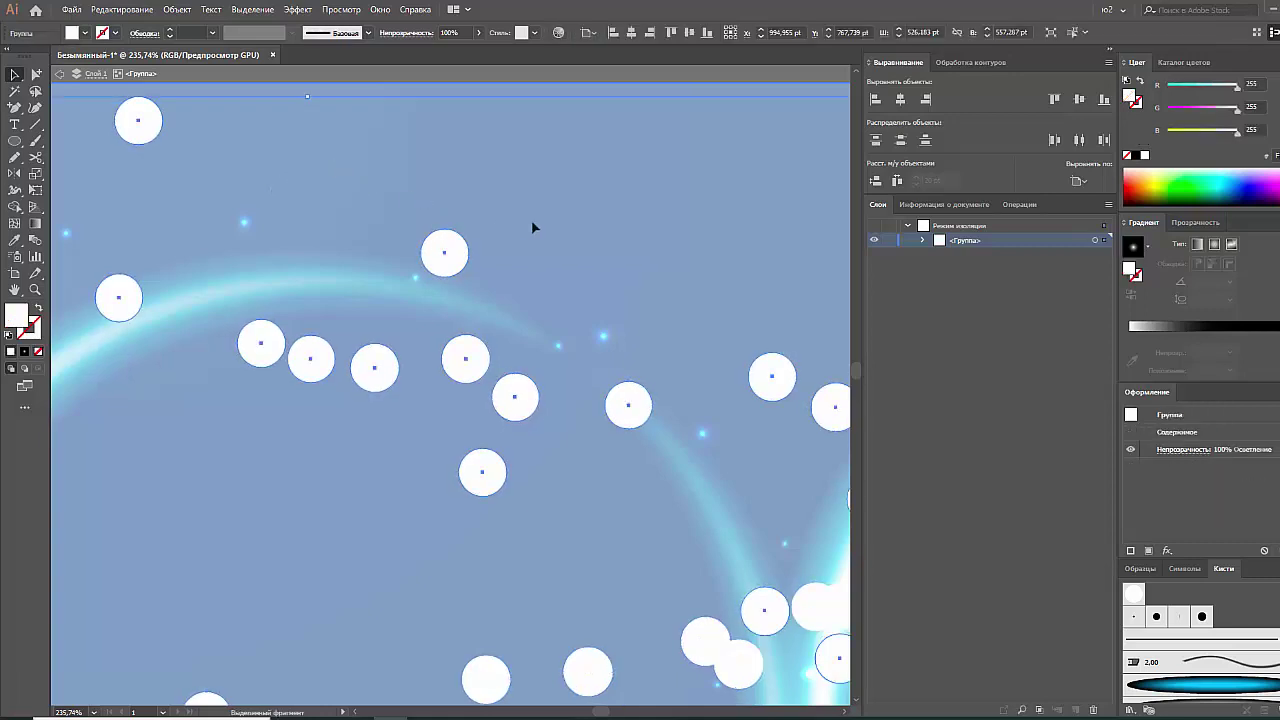
key("ctrl+shift+g")
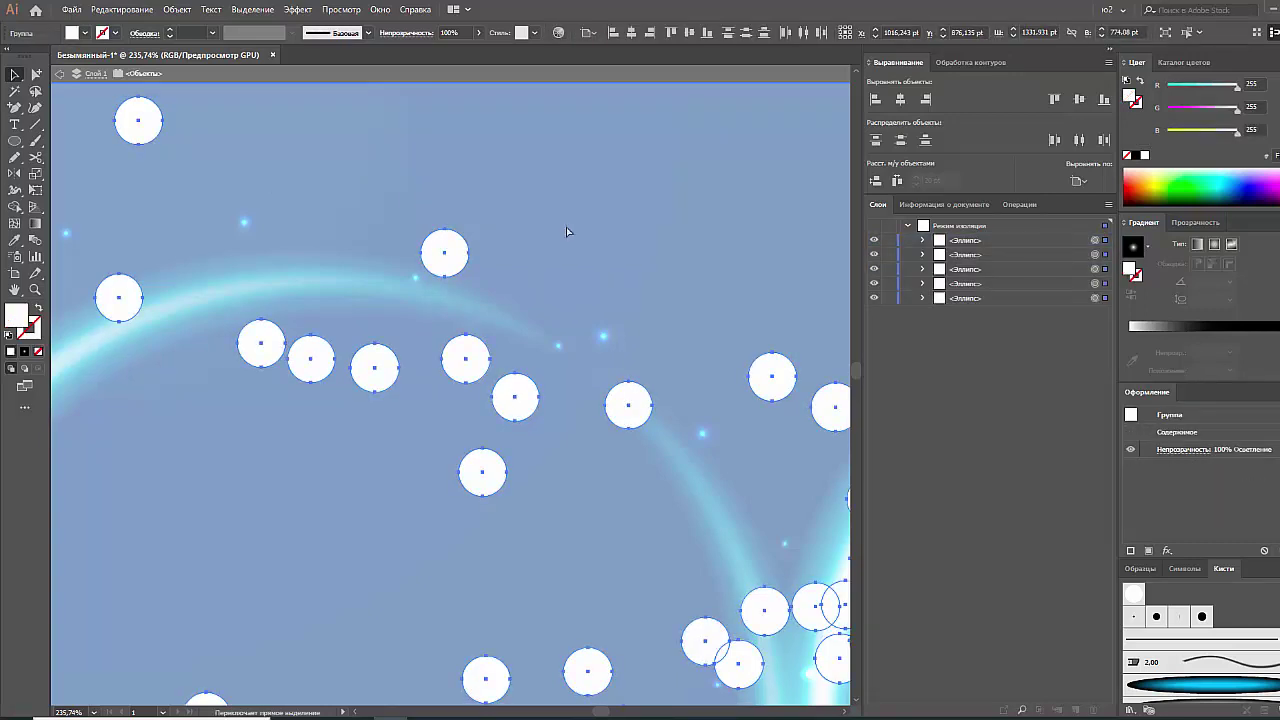
left_click(1133, 250)
left_click(1196, 222)
left_click(1166, 243)
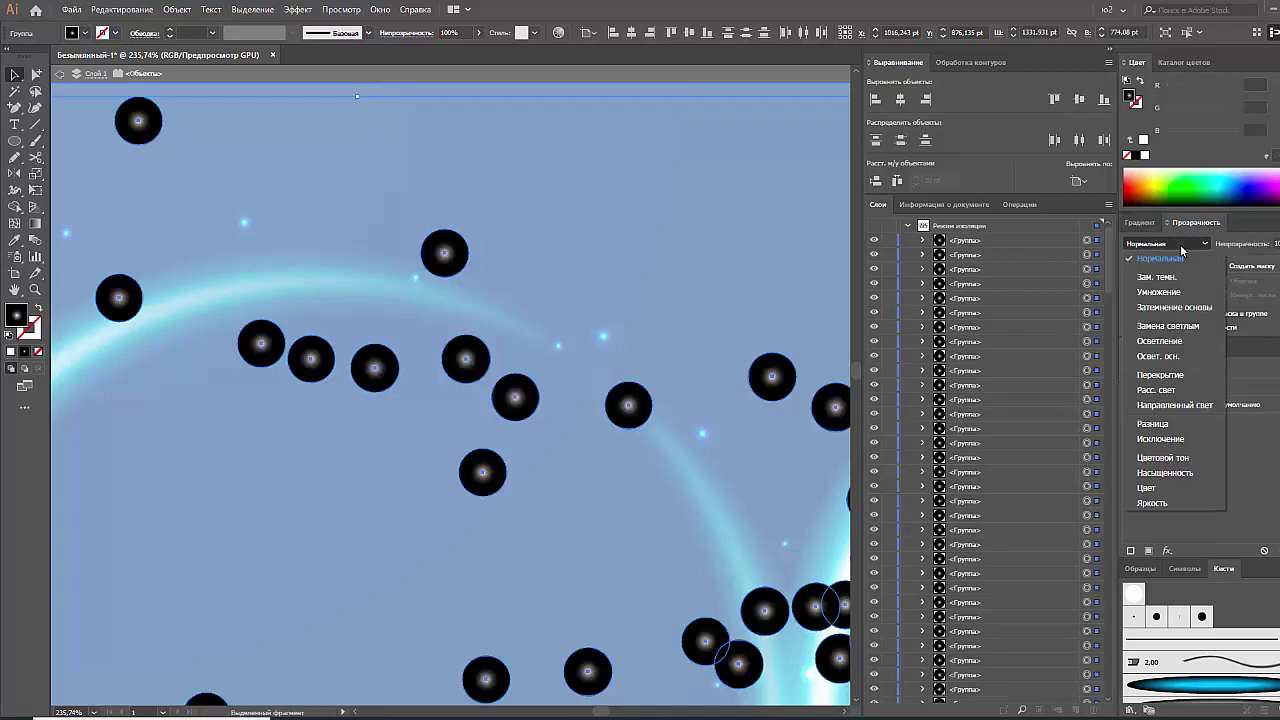
left_click(1168, 358)
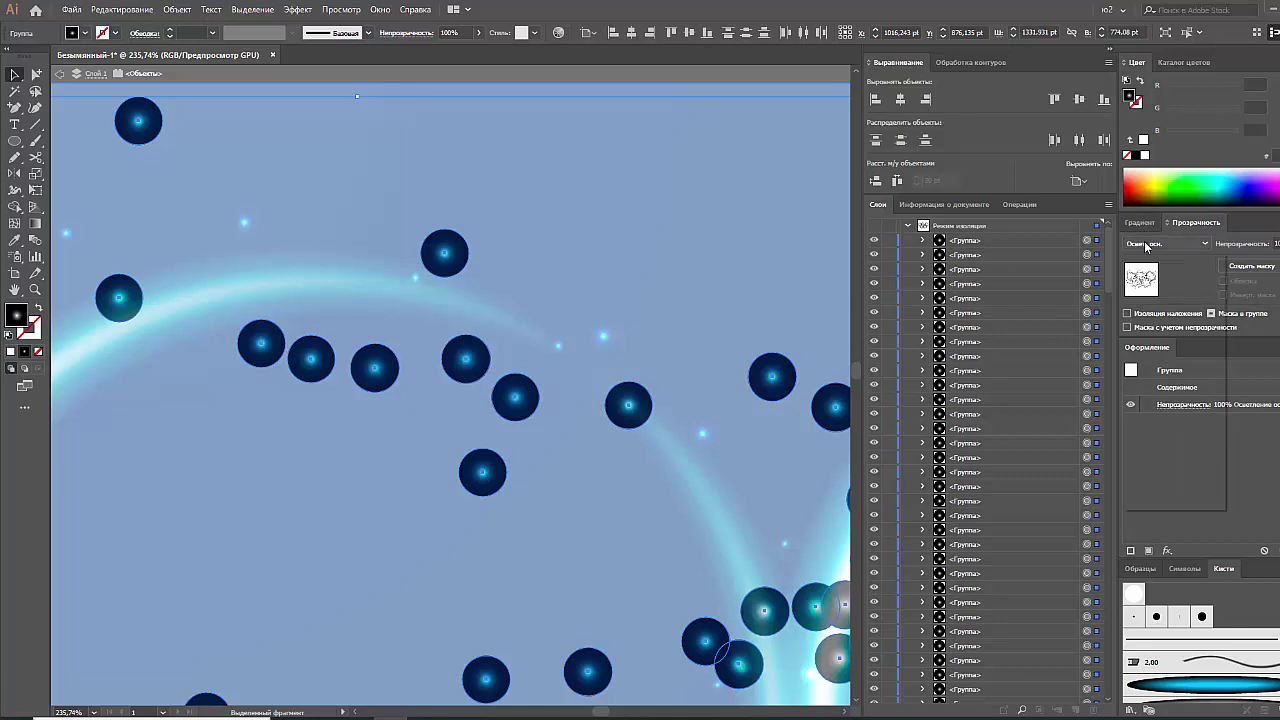
Make the left gradient stop cyan (43,180,255) at 13%, then leave isolation mode
left_click(1140, 222)
left_click(1130, 336)
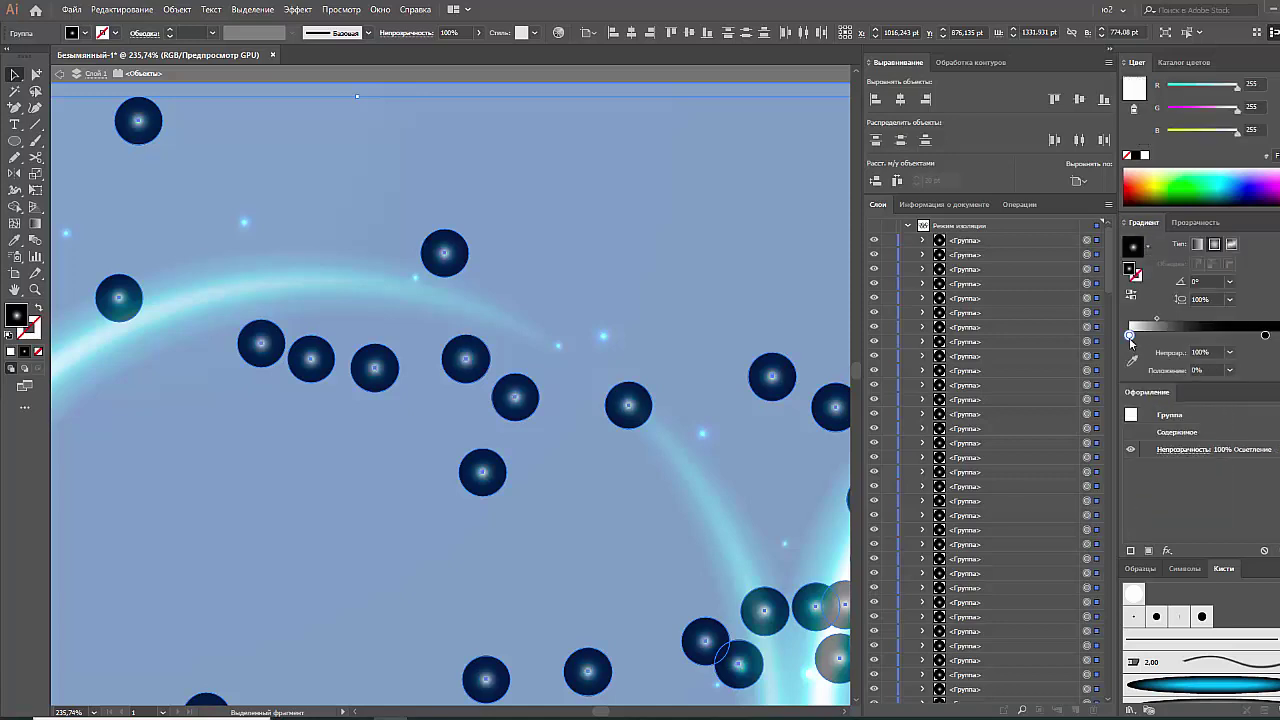
left_click(1229, 183)
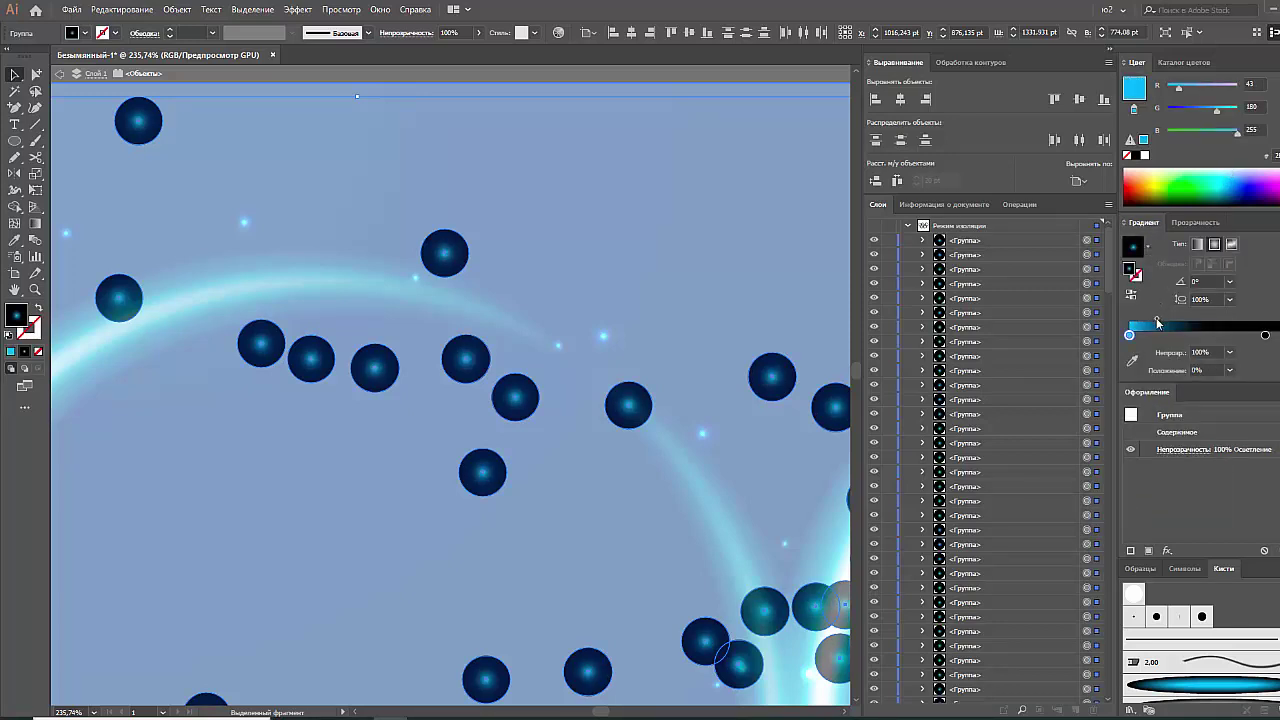
left_click_drag(1157, 322, 1147, 321)
left_click(730, 297)
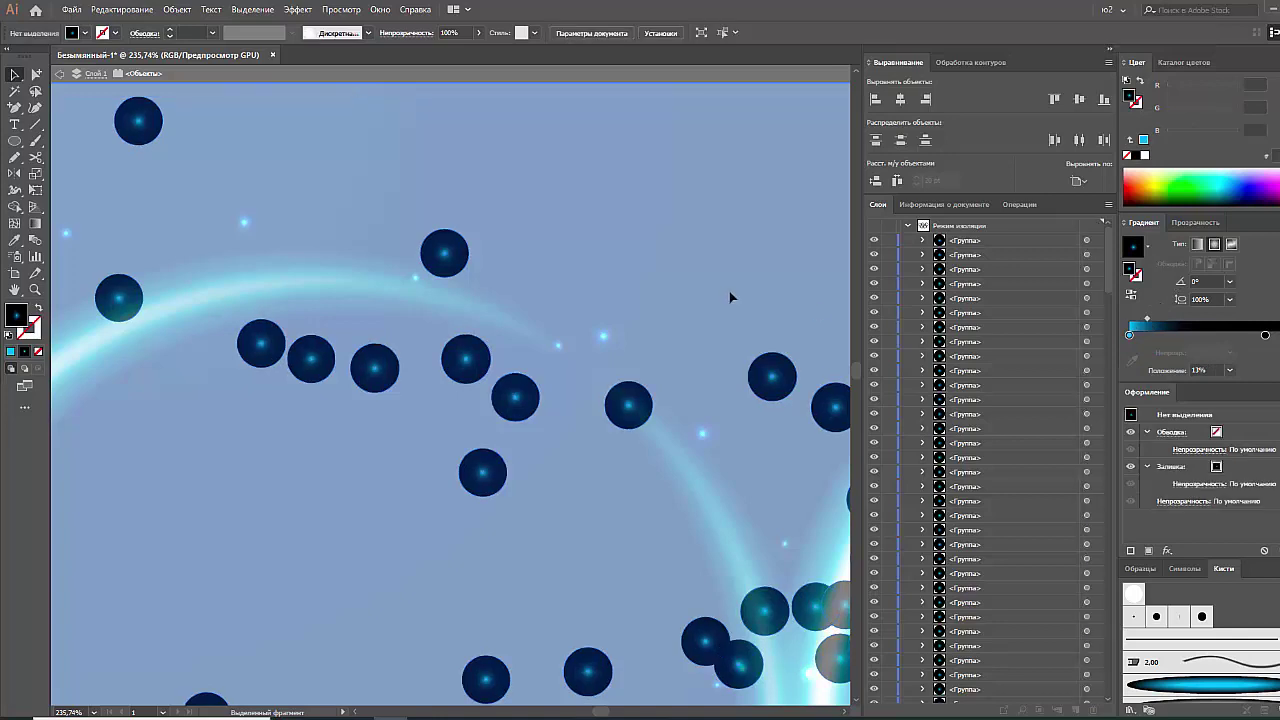
key("Escape")
Add a white stop before the cyan one in the dots' gradient, cyan sitting at 25.61%
key("ctrl+0")
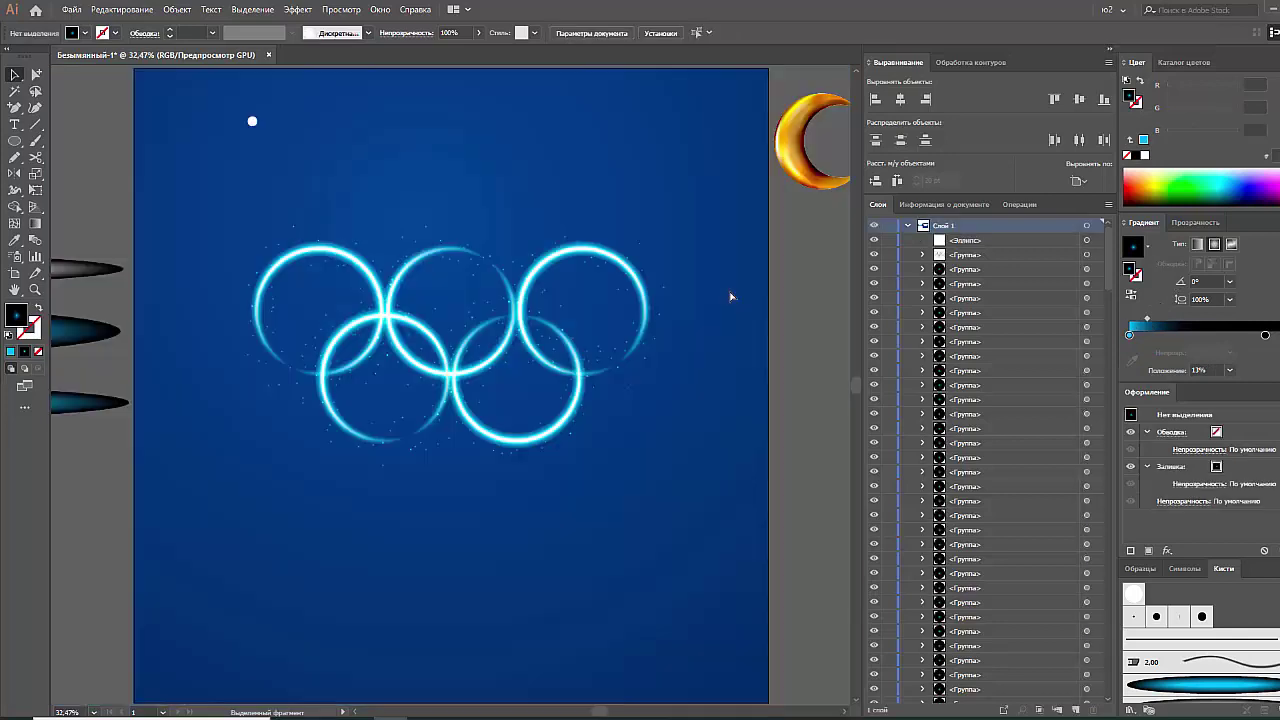
double_click(664, 289)
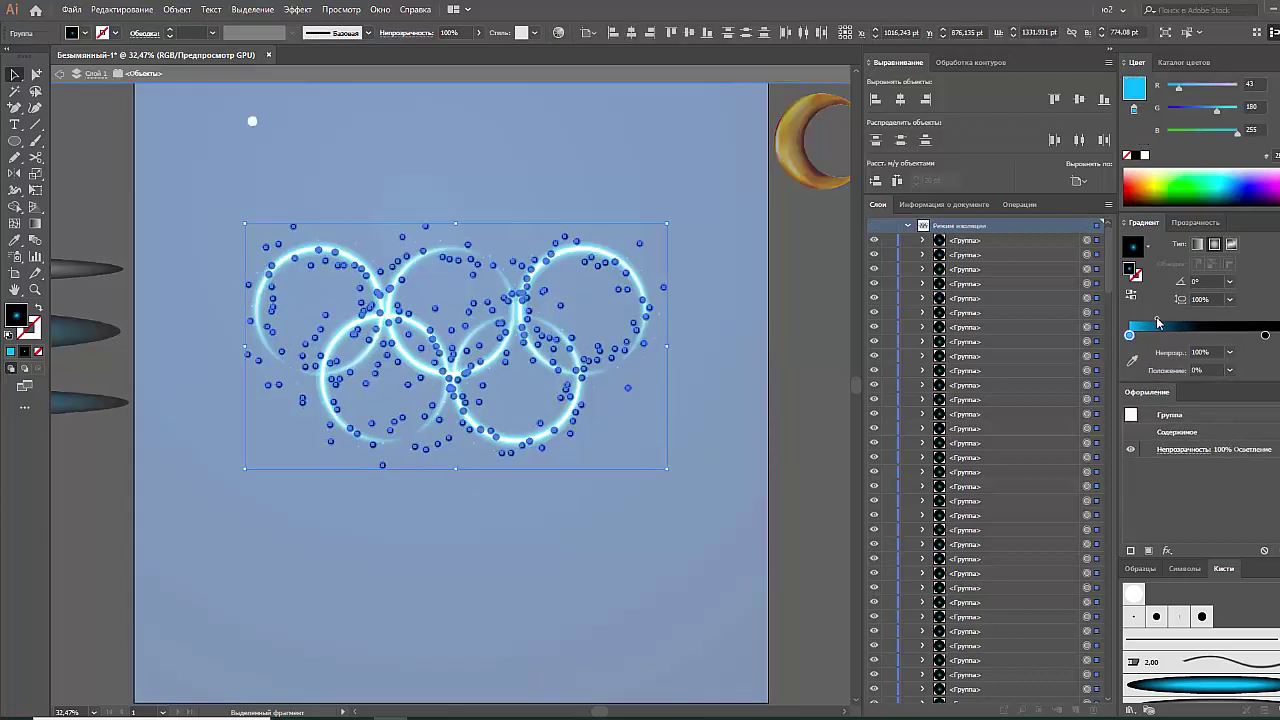
left_click(1163, 334)
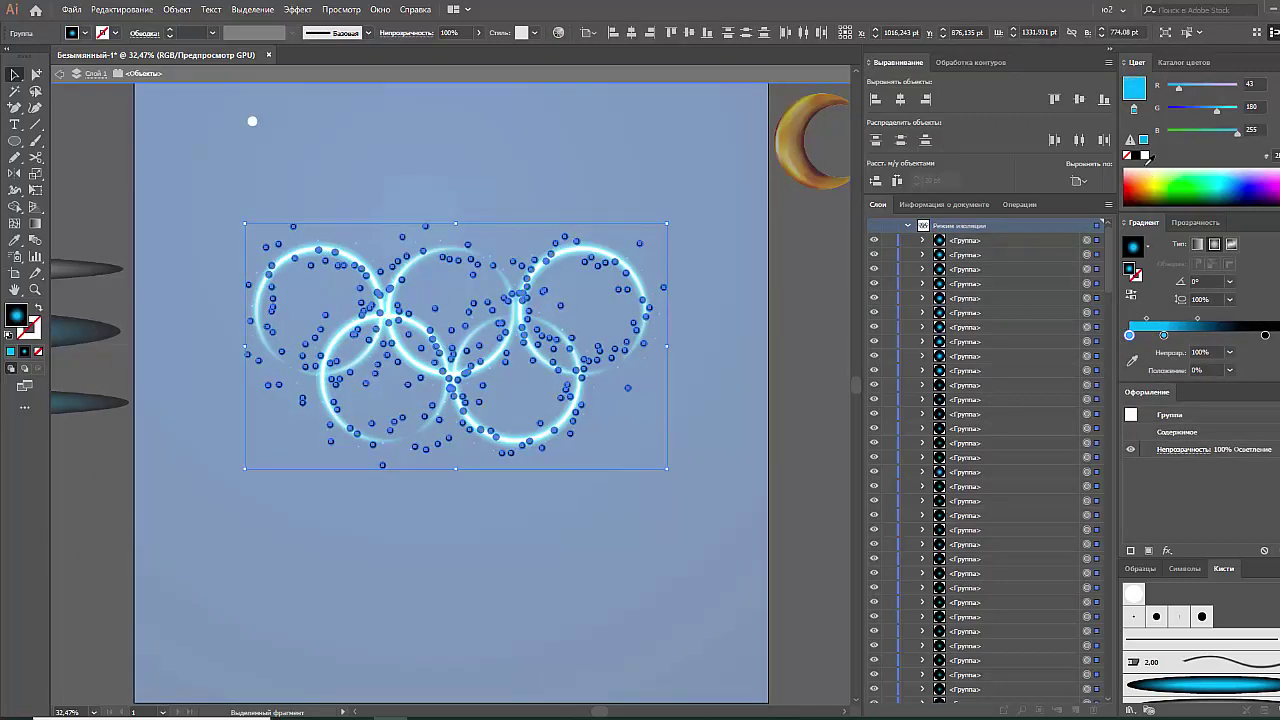
left_click(1144, 156)
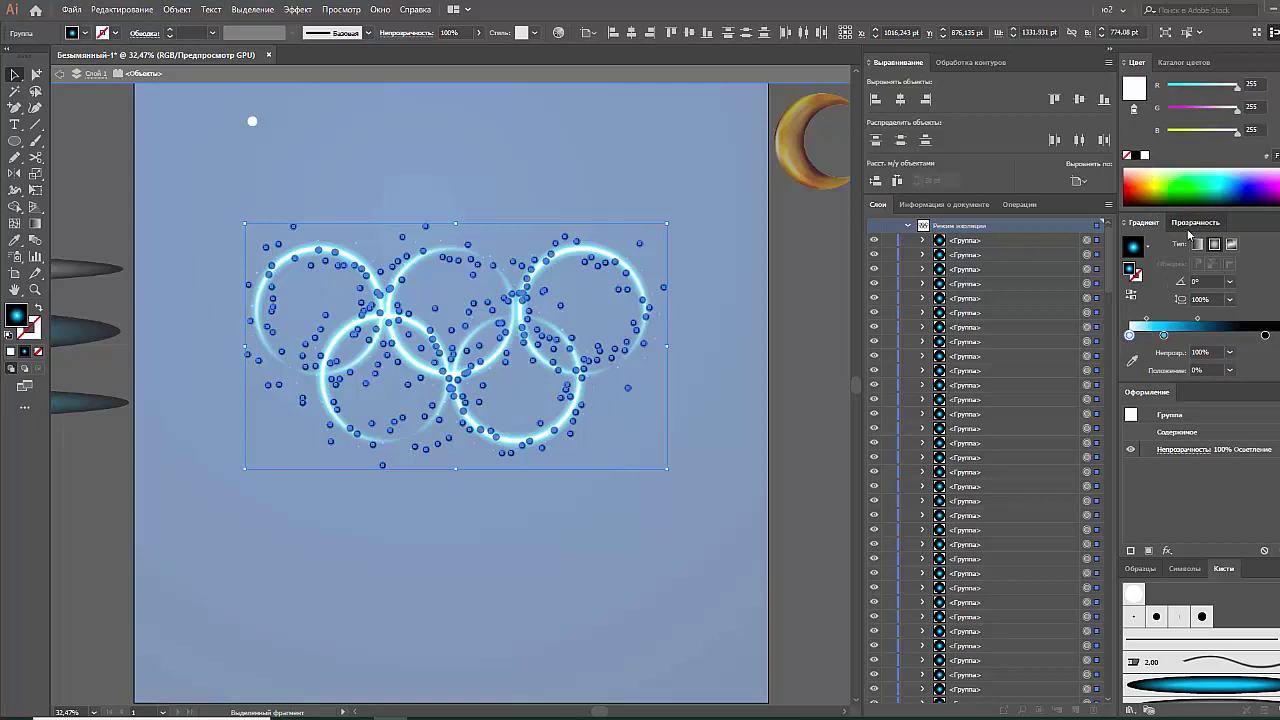
left_click(1195, 222)
left_click(1140, 222)
left_click(1172, 334)
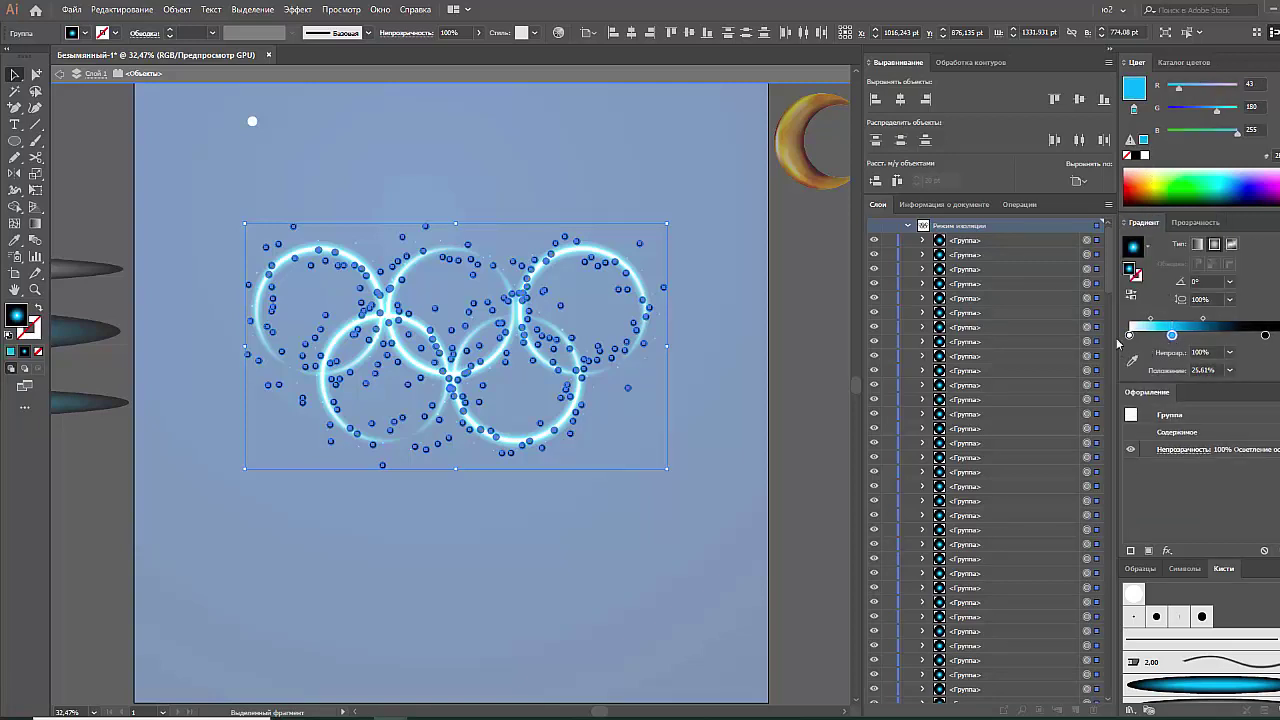
Group all the scattered dots, leave isolation mode, and reselect the dots group
key("ctrl+g")
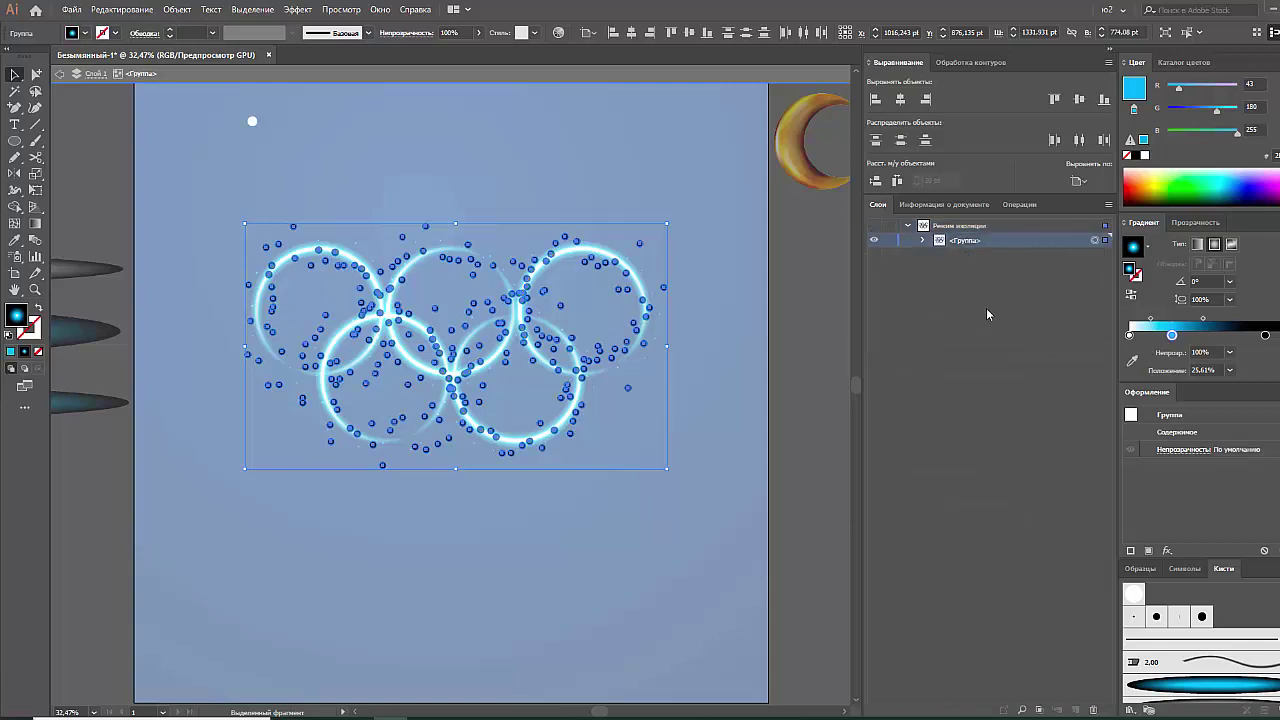
left_click(784, 302)
double_click(783, 302)
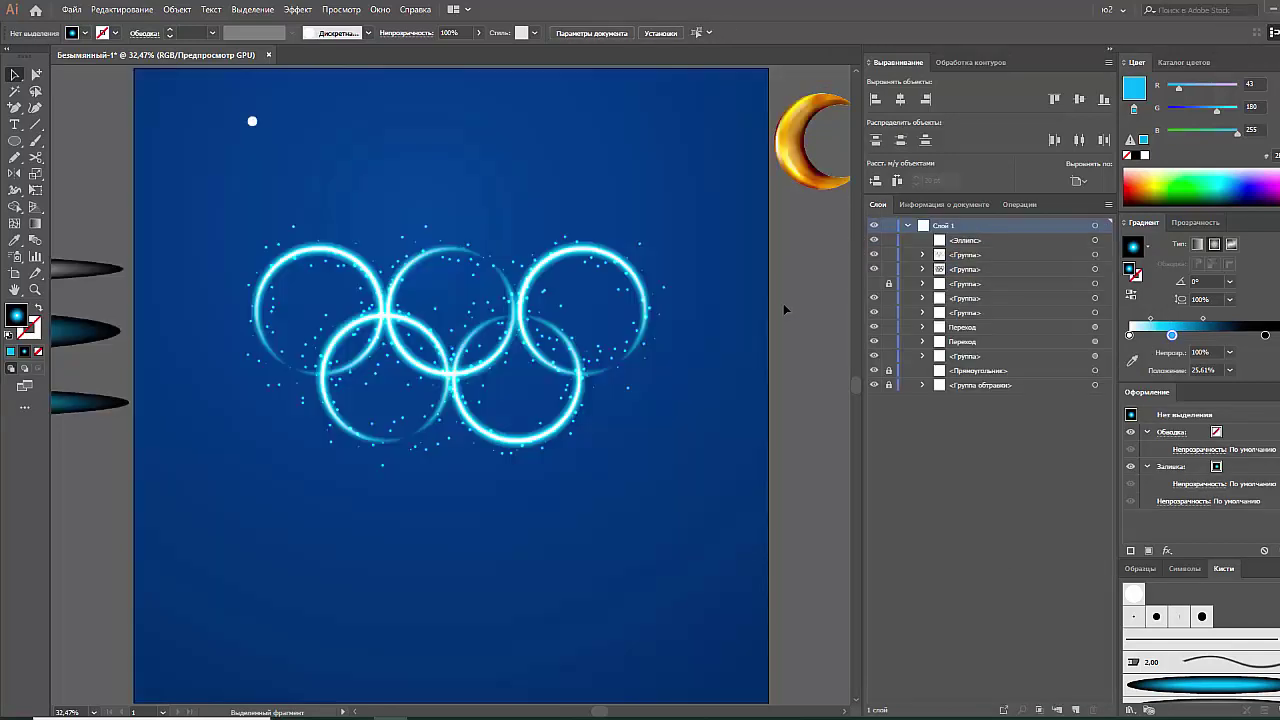
left_click(665, 295)
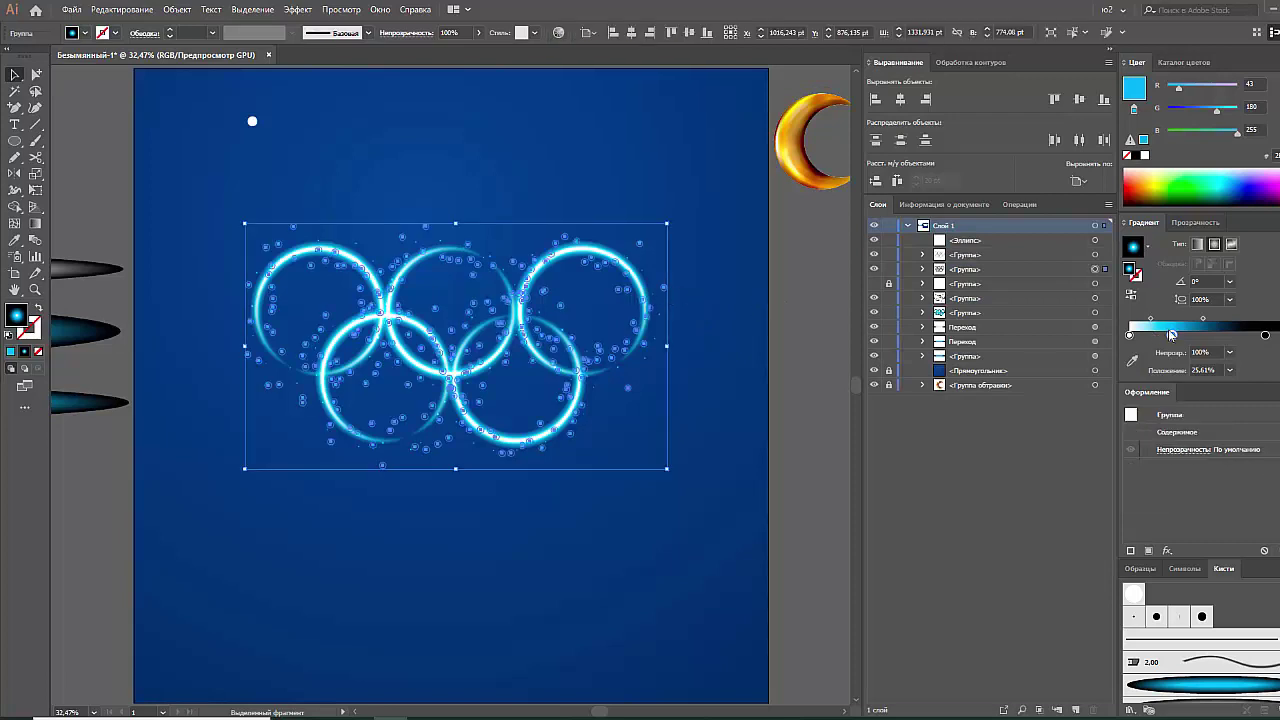
Reshape the dots' gradient: cyan stop near 6%, black stop at 71.79%, midpoint at 34.03%
key("ctrl+h")
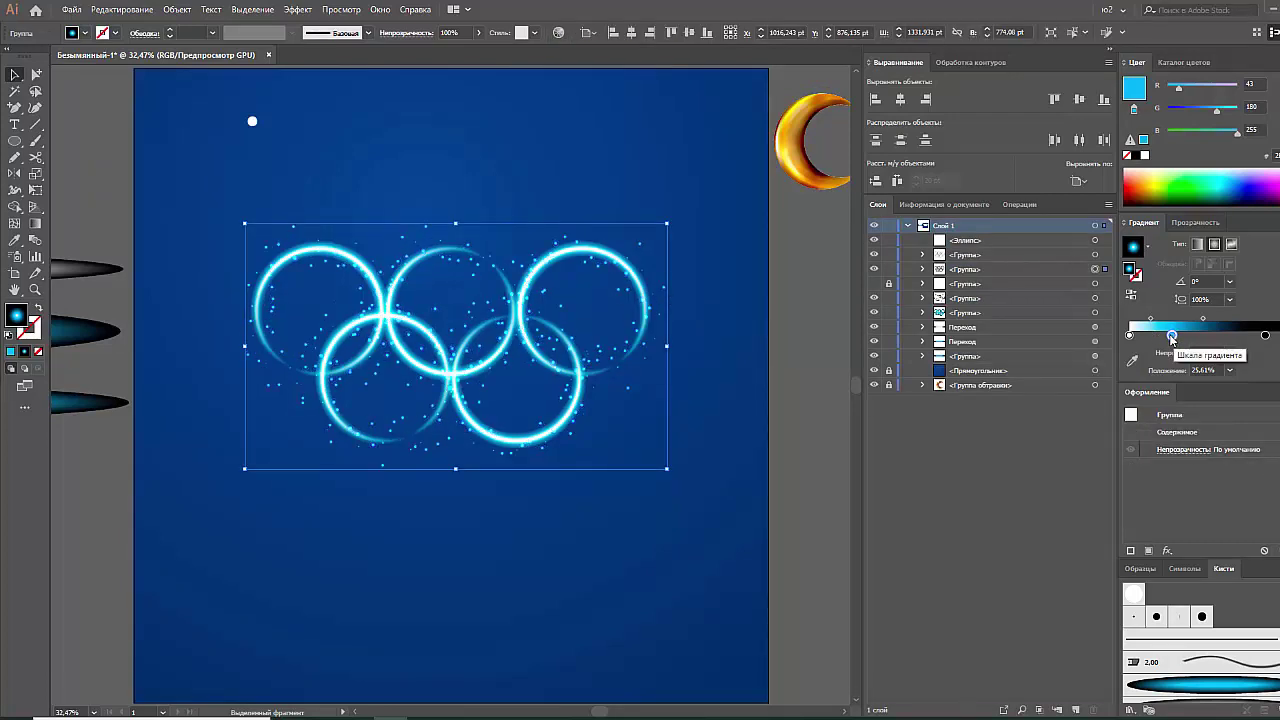
left_click_drag(1172, 336, 1143, 336)
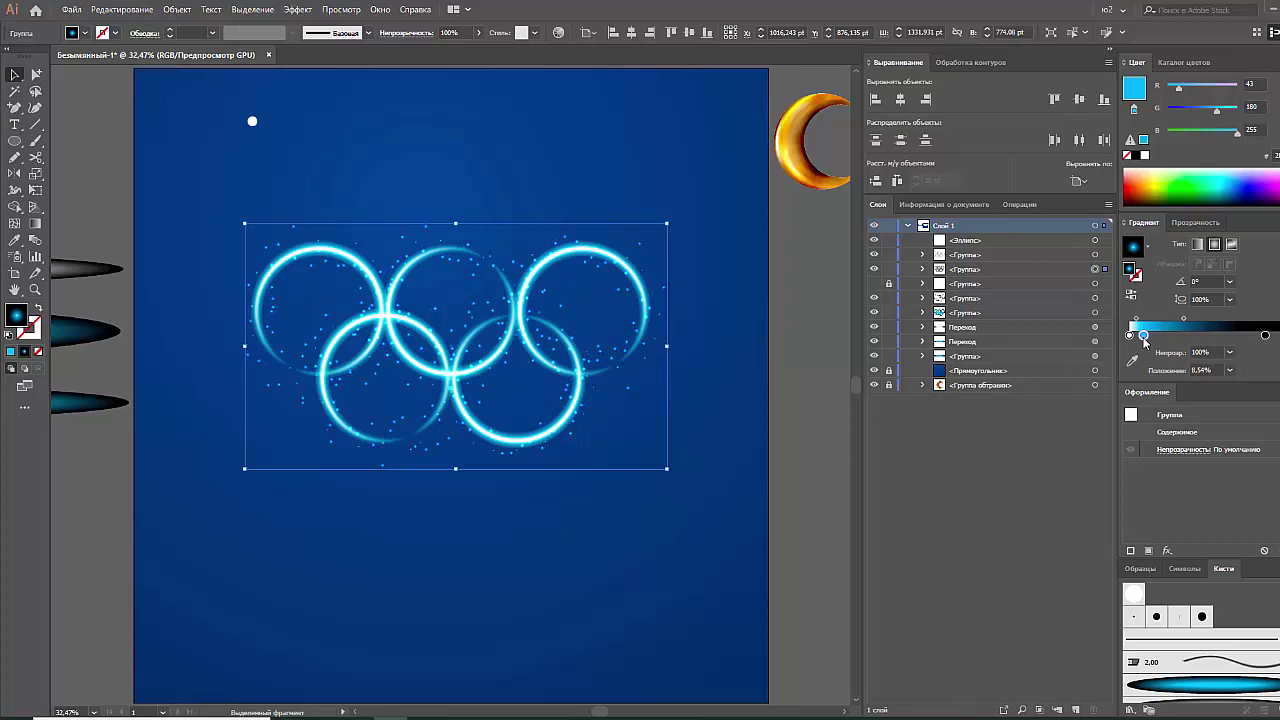
left_click_drag(1266, 340, 1248, 345)
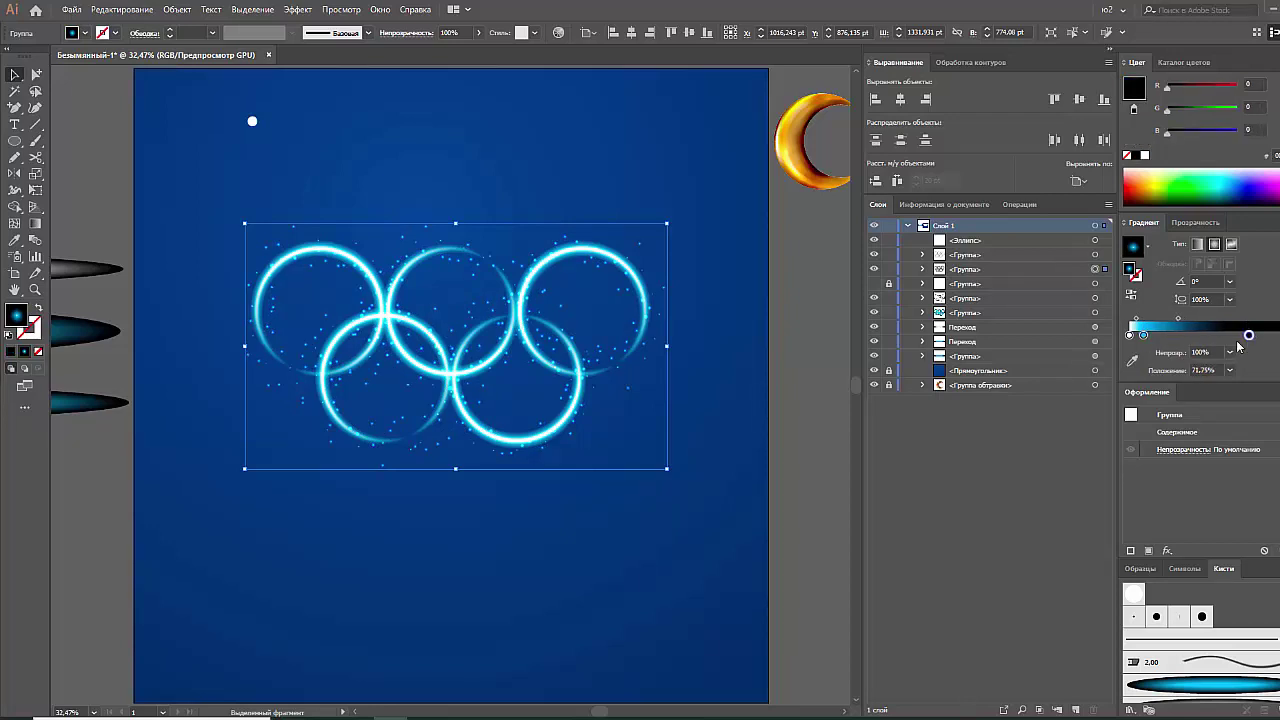
left_click_drag(1143, 337, 1148, 317)
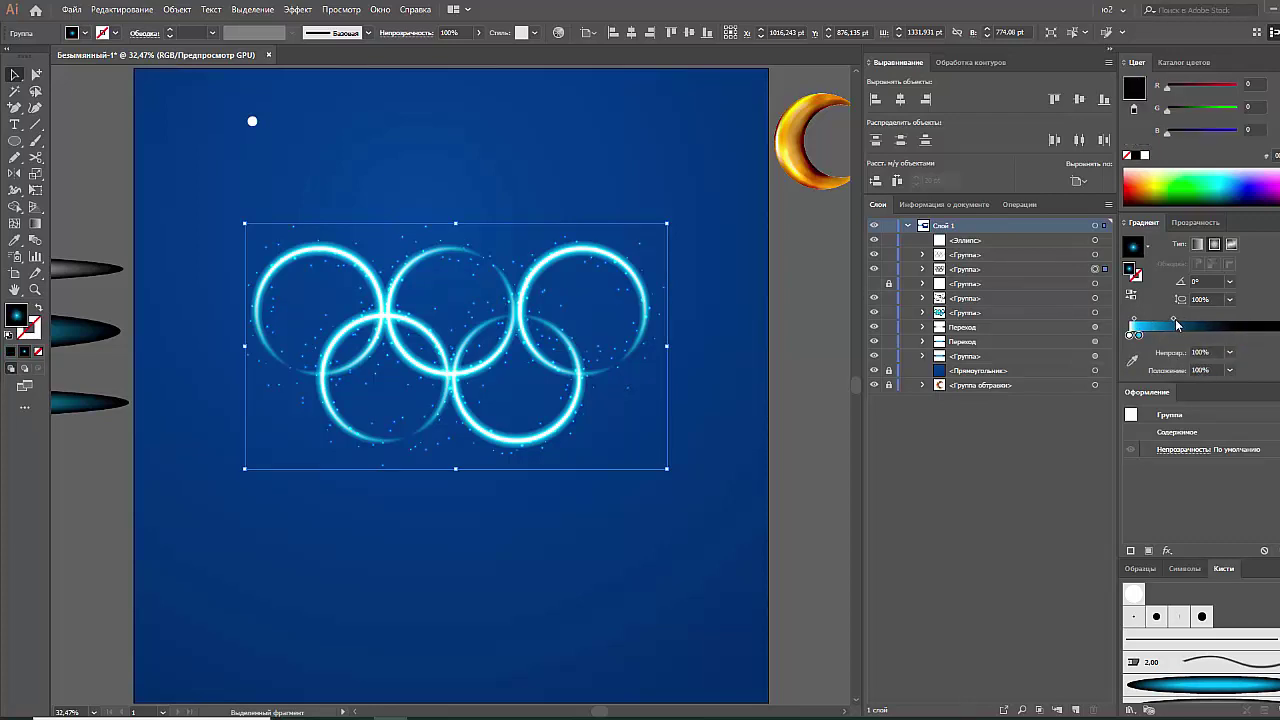
left_click_drag(1175, 320, 1193, 323)
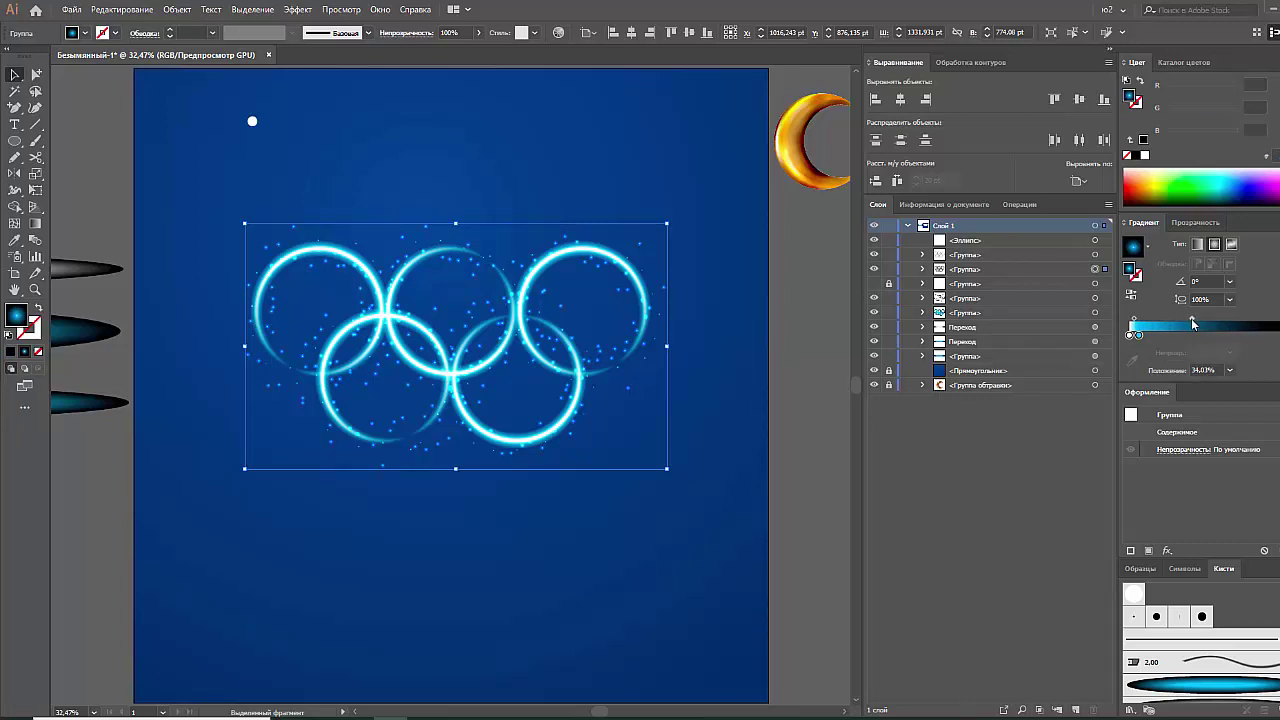
right_click(565, 315)
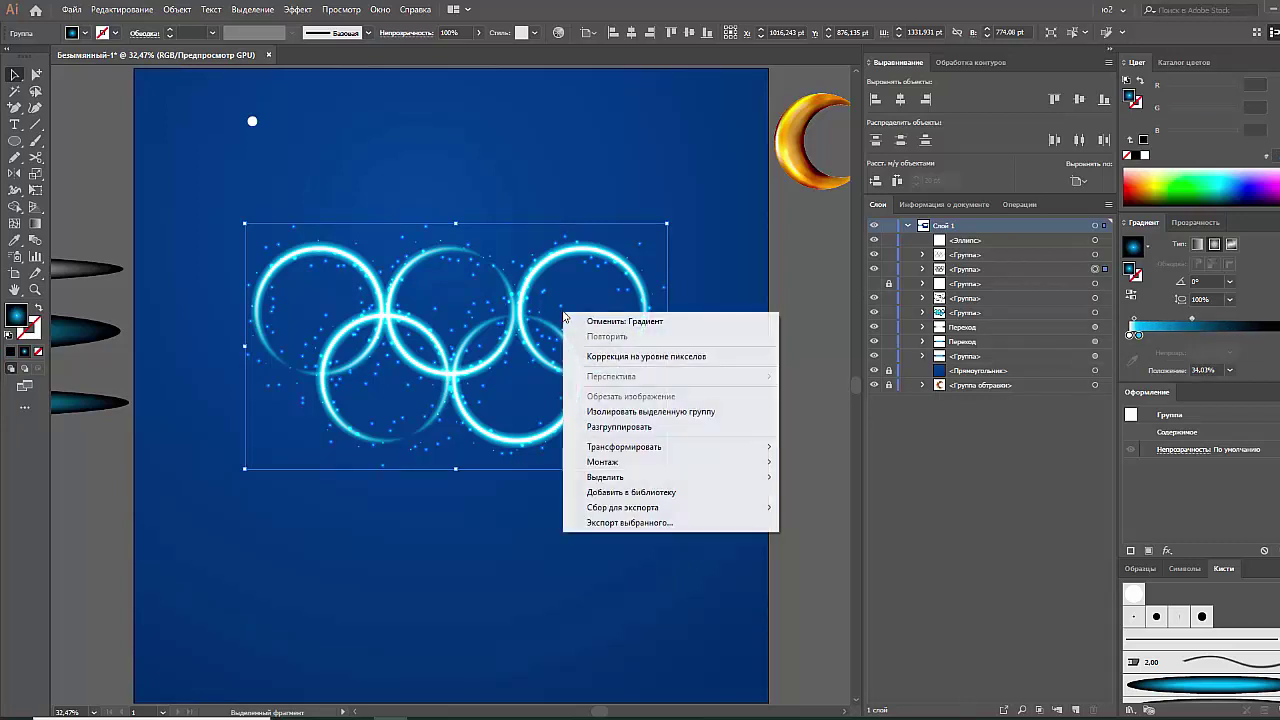
Isolate the dots group and lower a small dot cluster's opacity to 40%
left_click(608, 411)
left_click(460, 357)
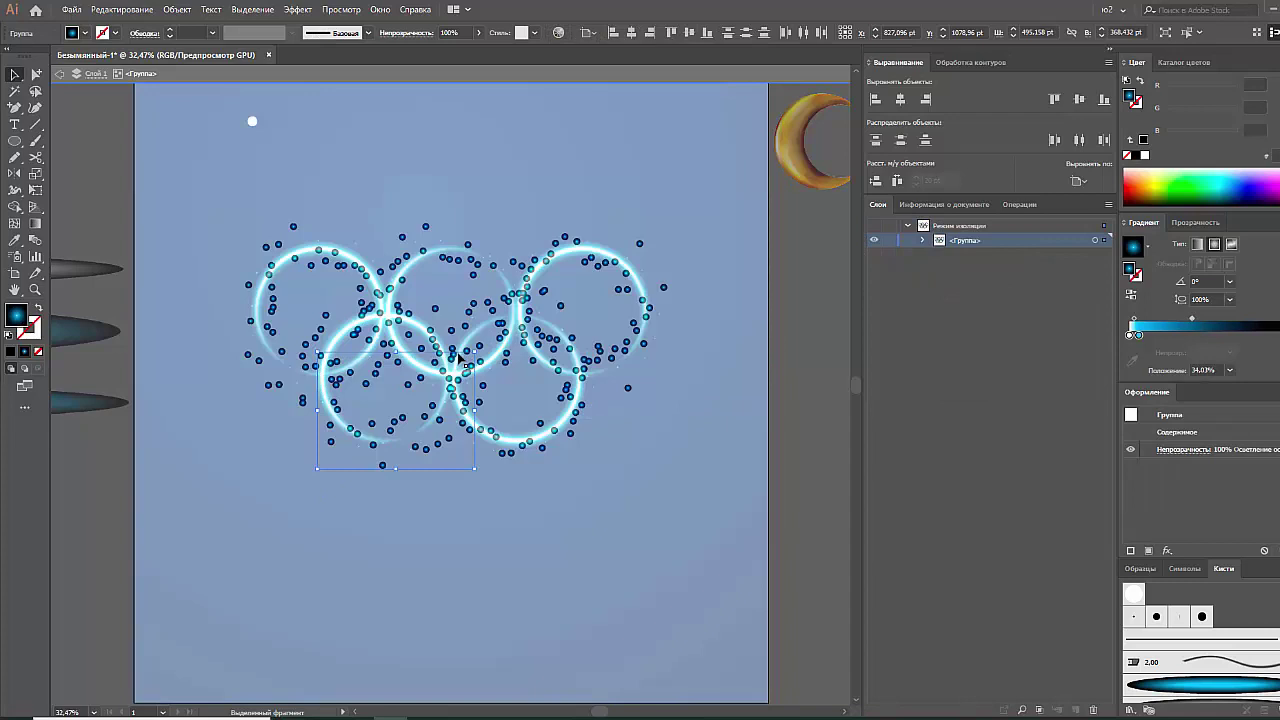
left_click(468, 33)
type("68")
left_click(476, 346)
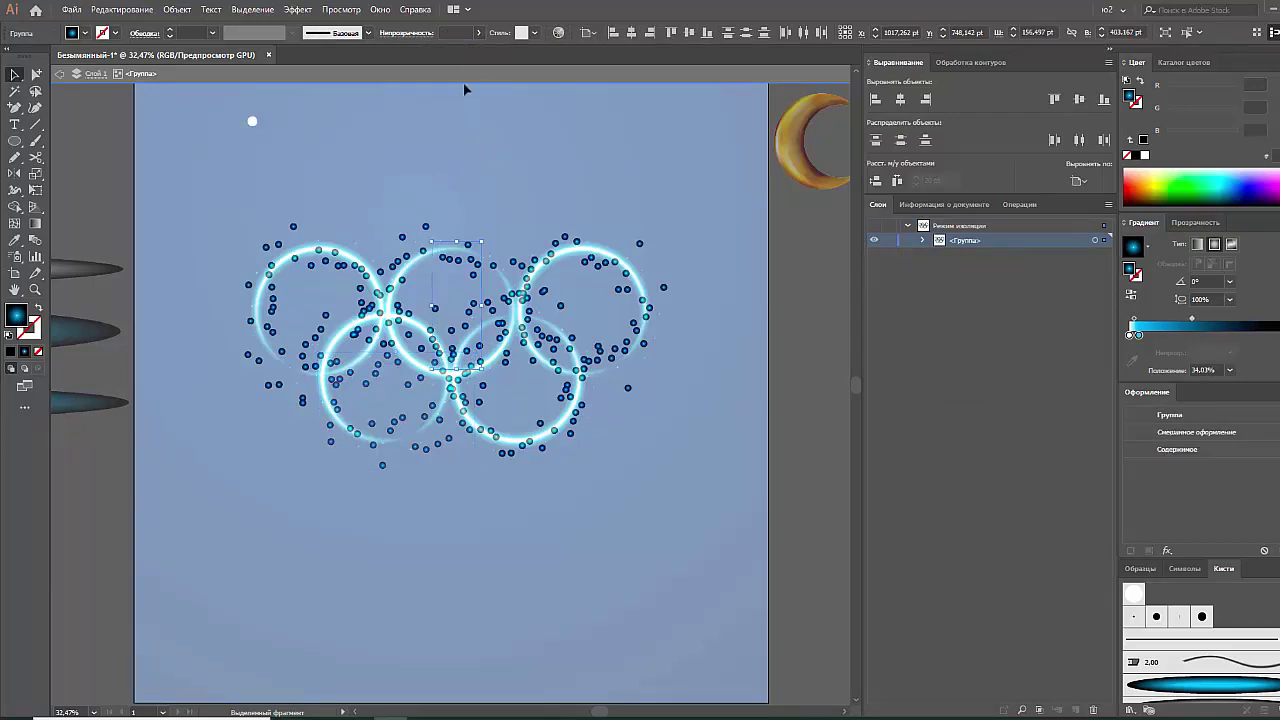
left_click(478, 33)
left_click_drag(468, 54, 450, 54)
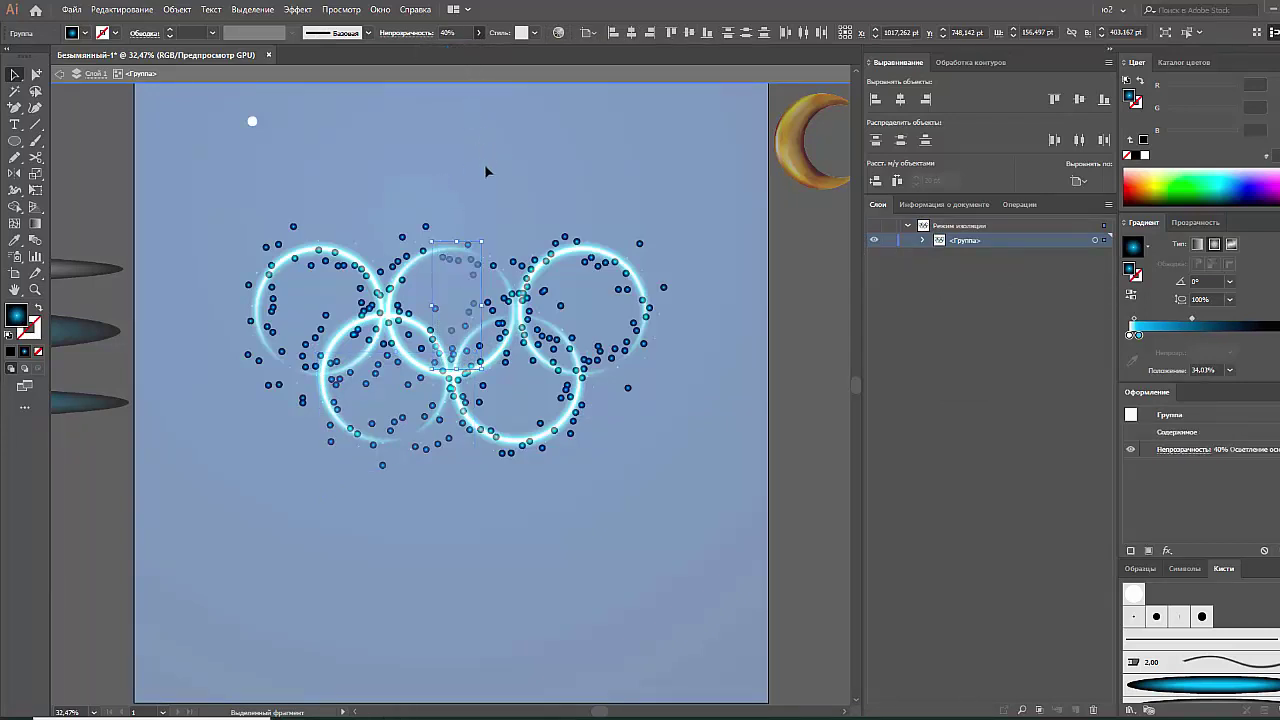
Make a right-side and a left-side dot cluster more transparent
left_click(565, 360)
left_click(478, 33)
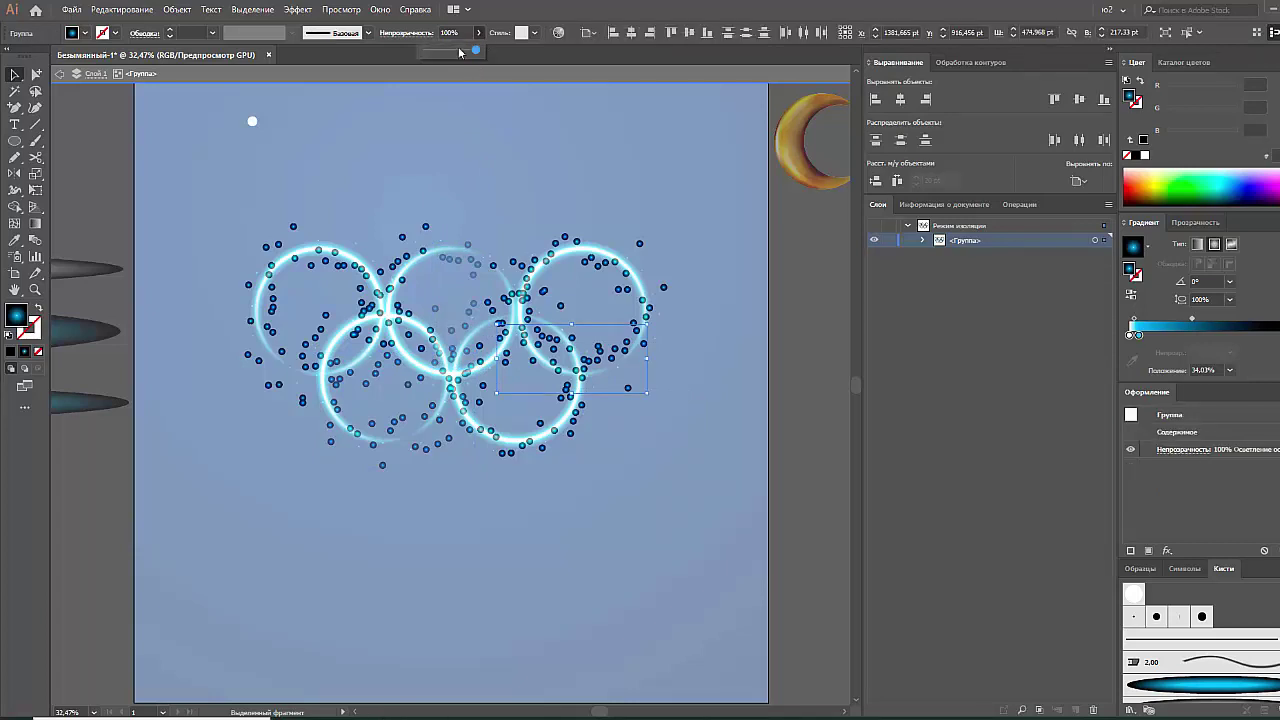
left_click(458, 52)
left_click(394, 123)
left_click(290, 320)
left_click(478, 33)
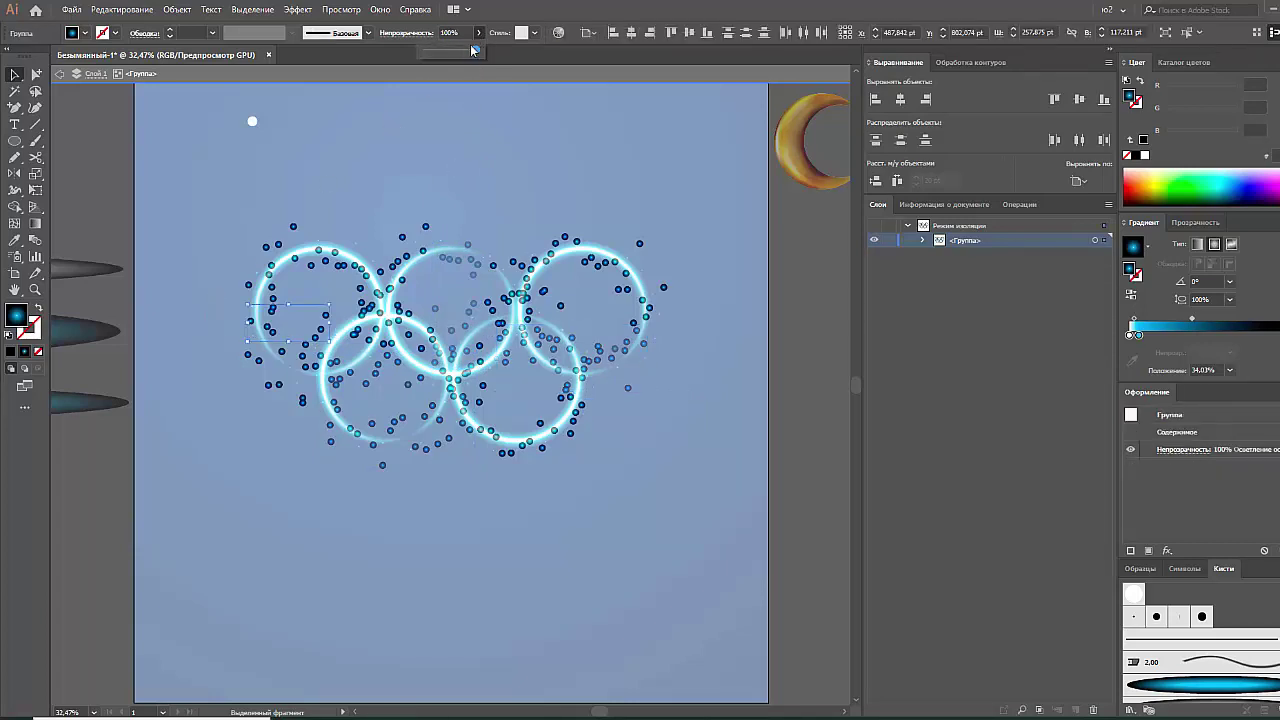
left_click_drag(474, 50, 455, 53)
left_click(469, 146)
Lower the opacity of the lower-middle dots and a small left cluster
left_click_drag(532, 462, 408, 336)
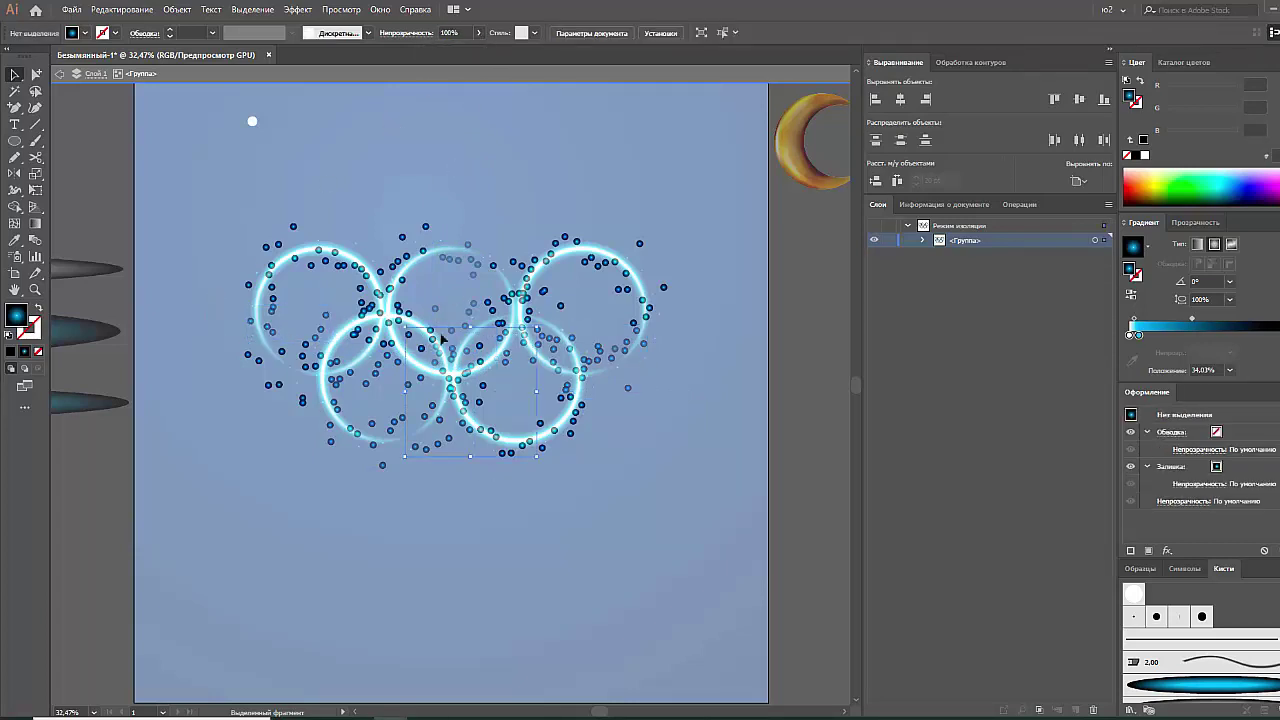
left_click(486, 33)
left_click_drag(474, 52, 460, 55)
left_click(474, 121)
left_click_drag(412, 348, 350, 234)
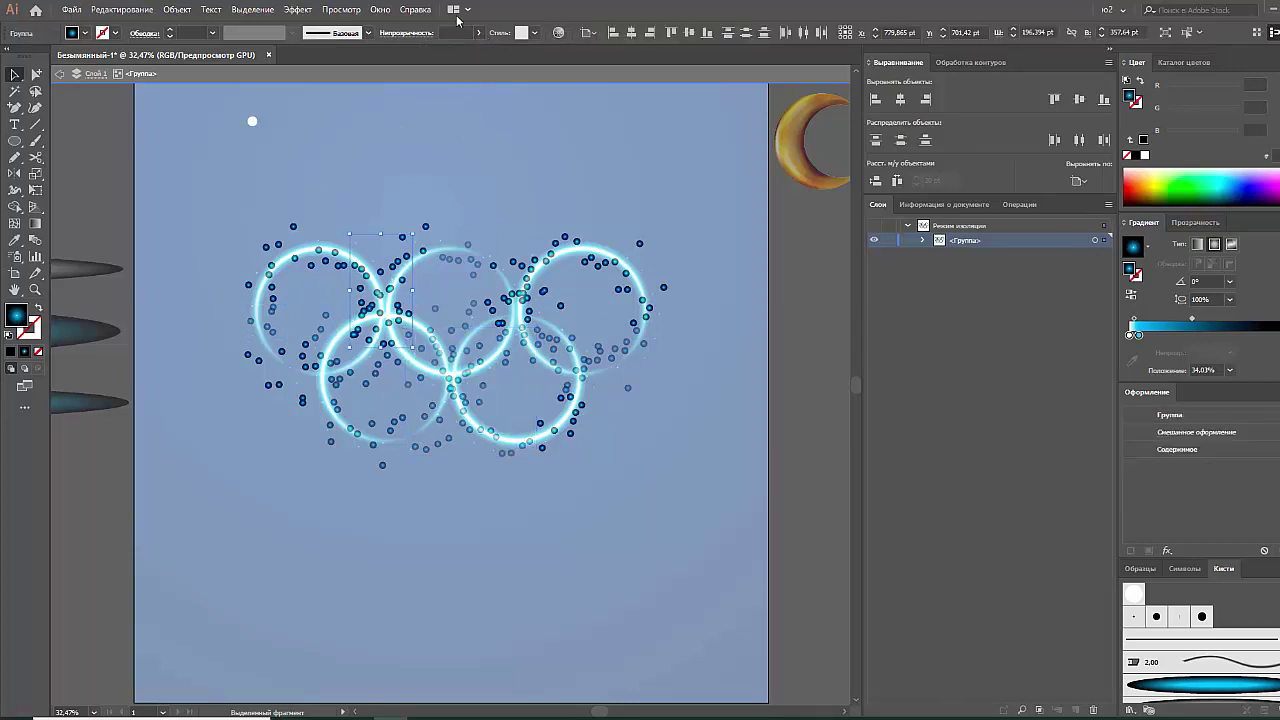
left_click(478, 33)
left_click_drag(474, 52, 443, 53)
left_click(520, 180)
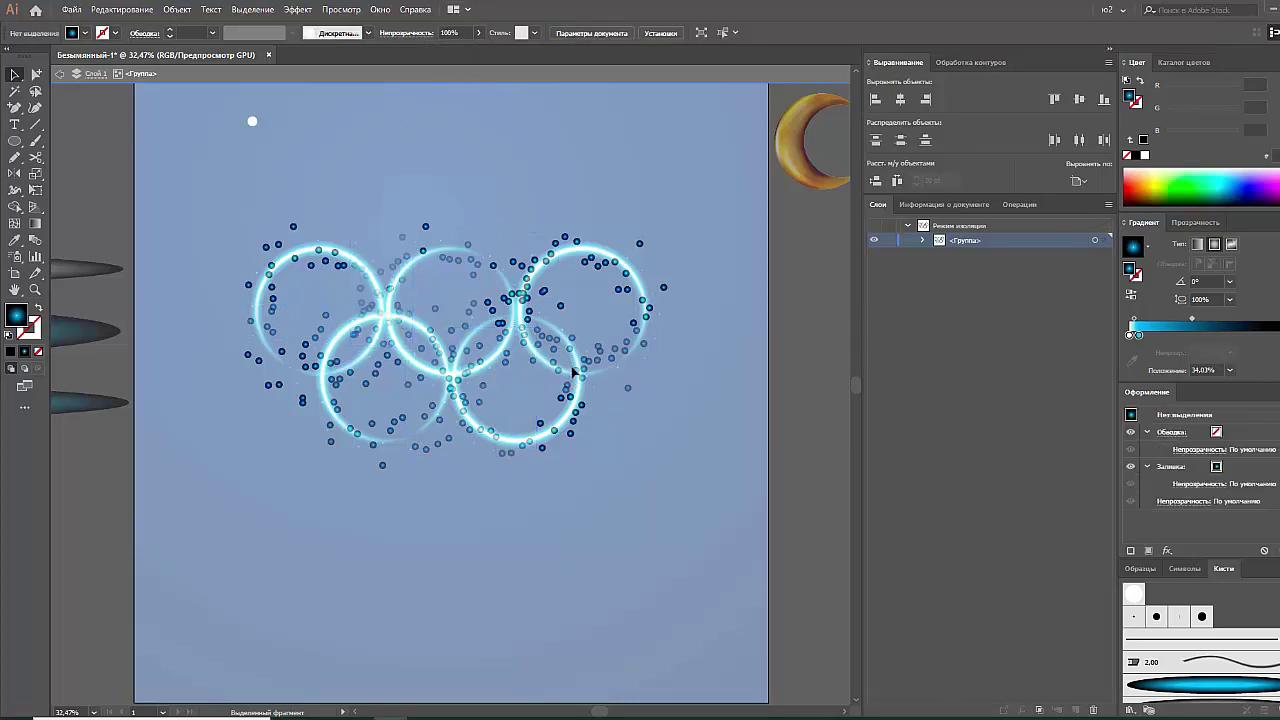
Set a right-side dot cluster to 72% opacity and exit isolation mode
left_click_drag(574, 372, 510, 232)
left_click(520, 204)
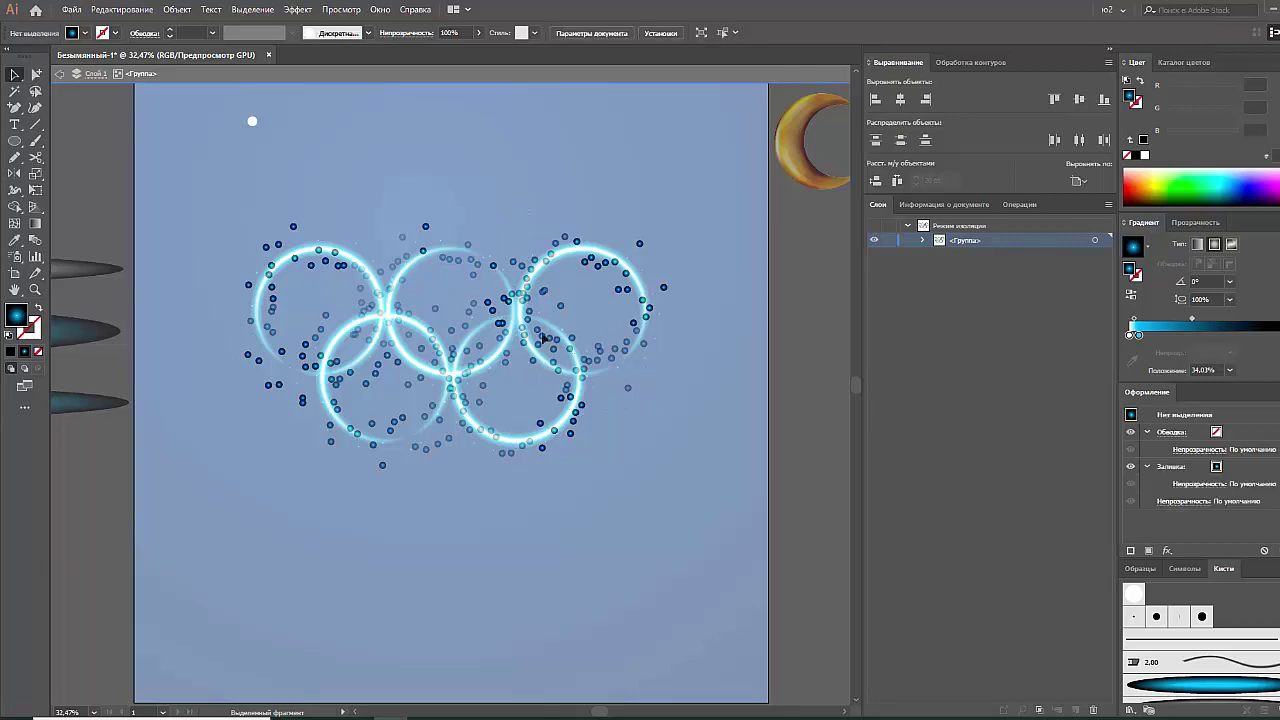
left_click_drag(543, 340, 632, 418)
left_click(478, 33)
left_click_drag(478, 50, 462, 50)
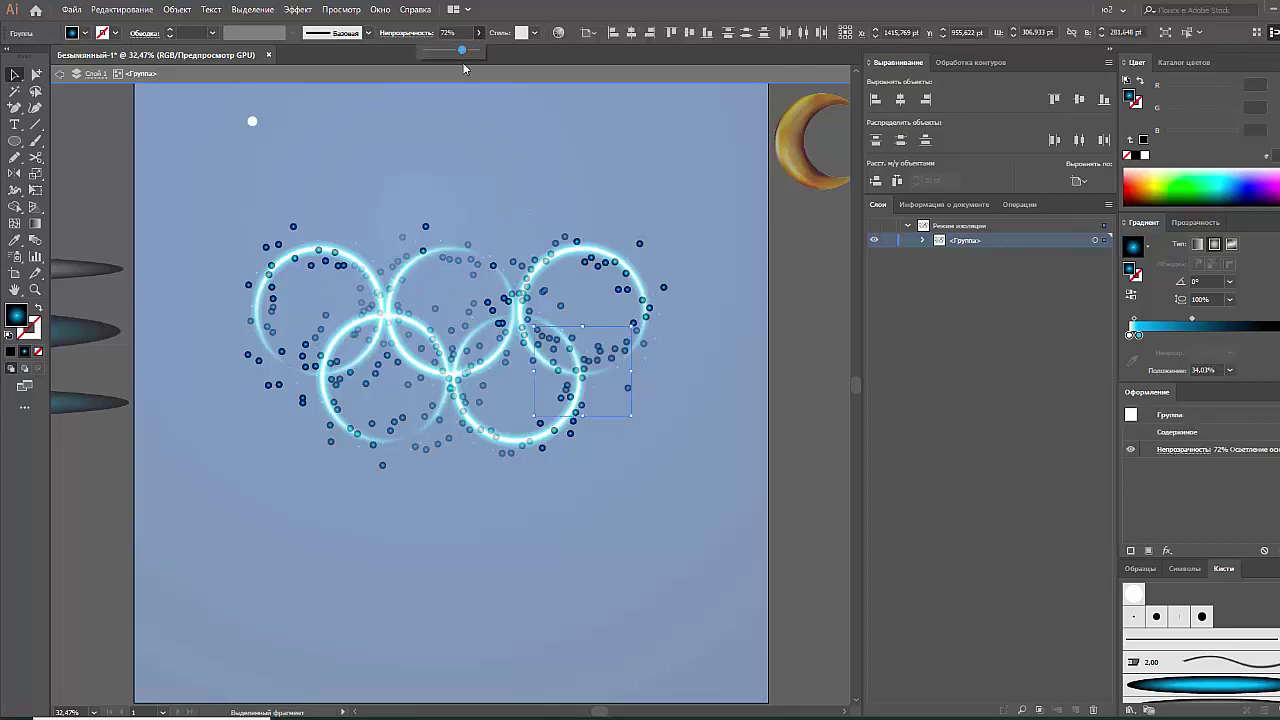
double_click(504, 142)
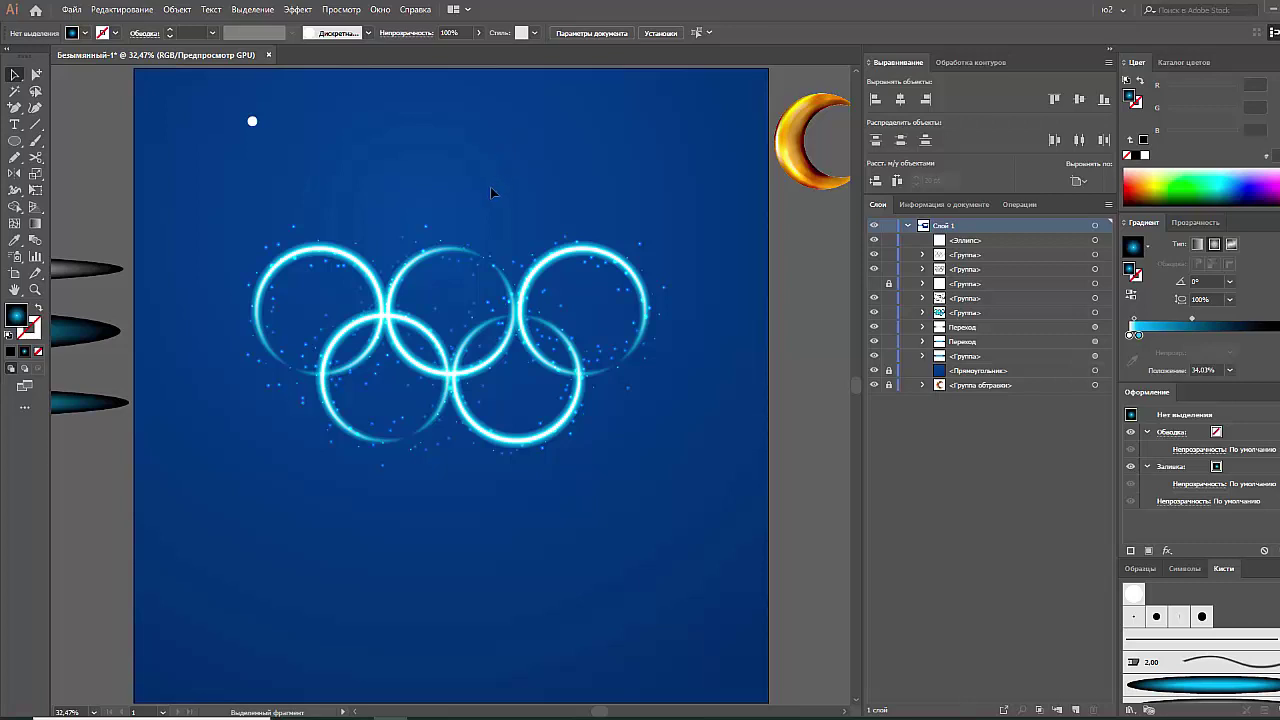
Isolate the ring outline group for editing
left_click(358, 266)
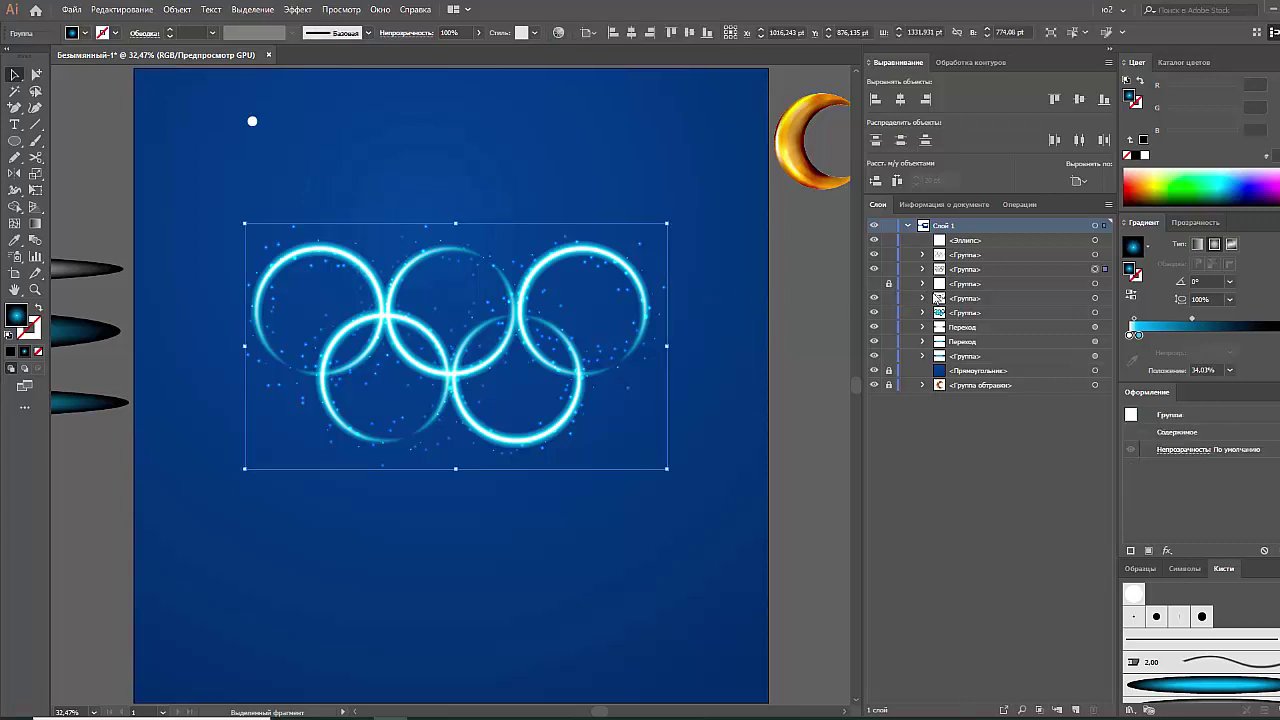
left_click(1095, 298)
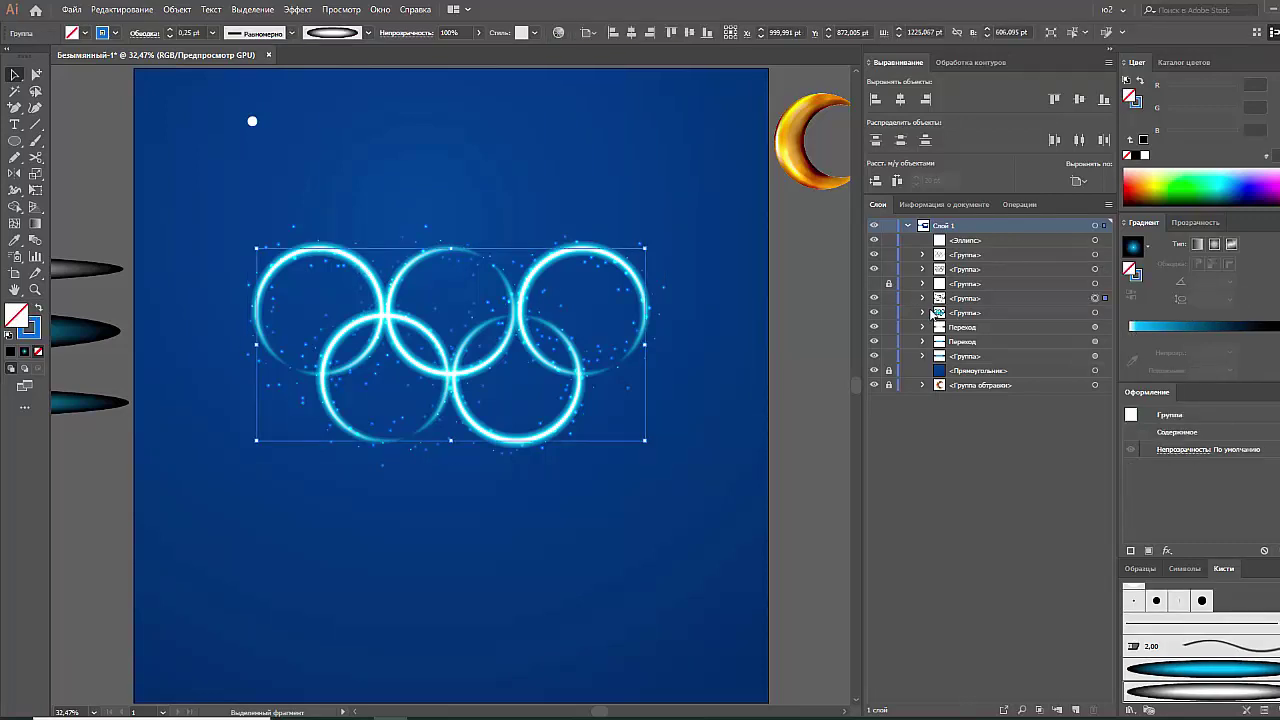
right_click(517, 285)
left_click(520, 370)
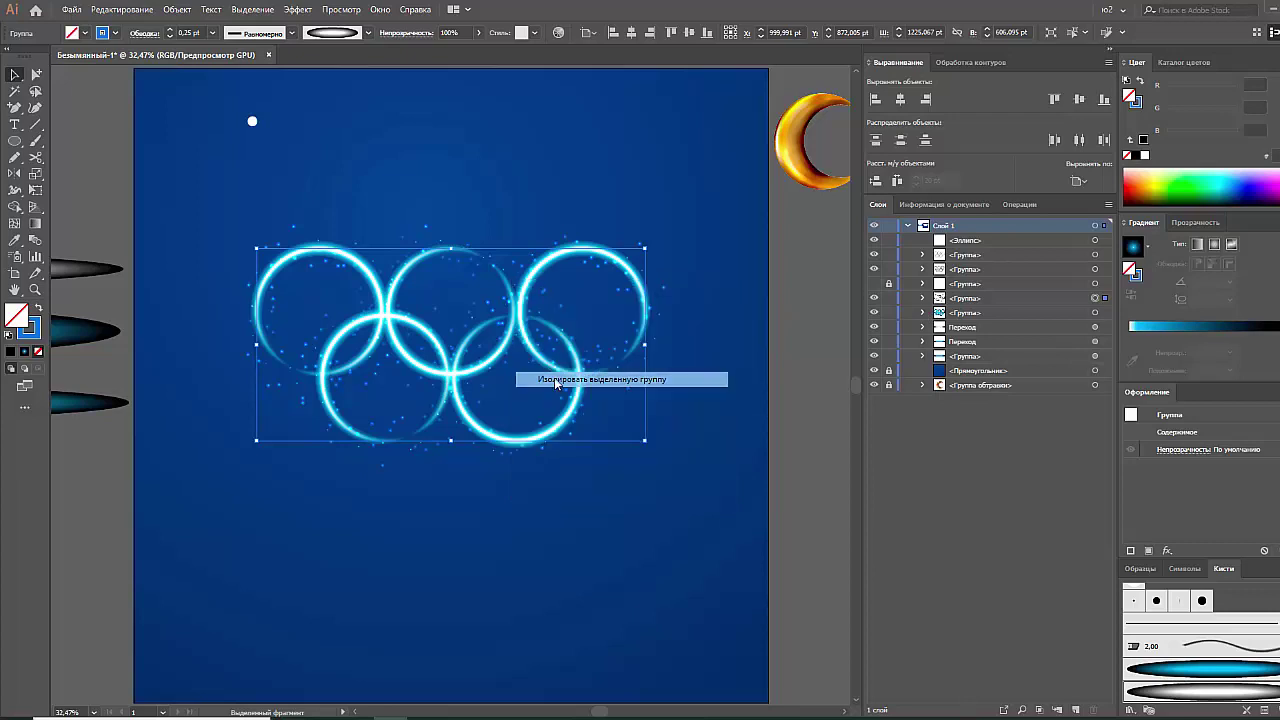
Cut the leftmost ring at two points, delete its lower-left arc, and exit isolation
left_click(372, 288)
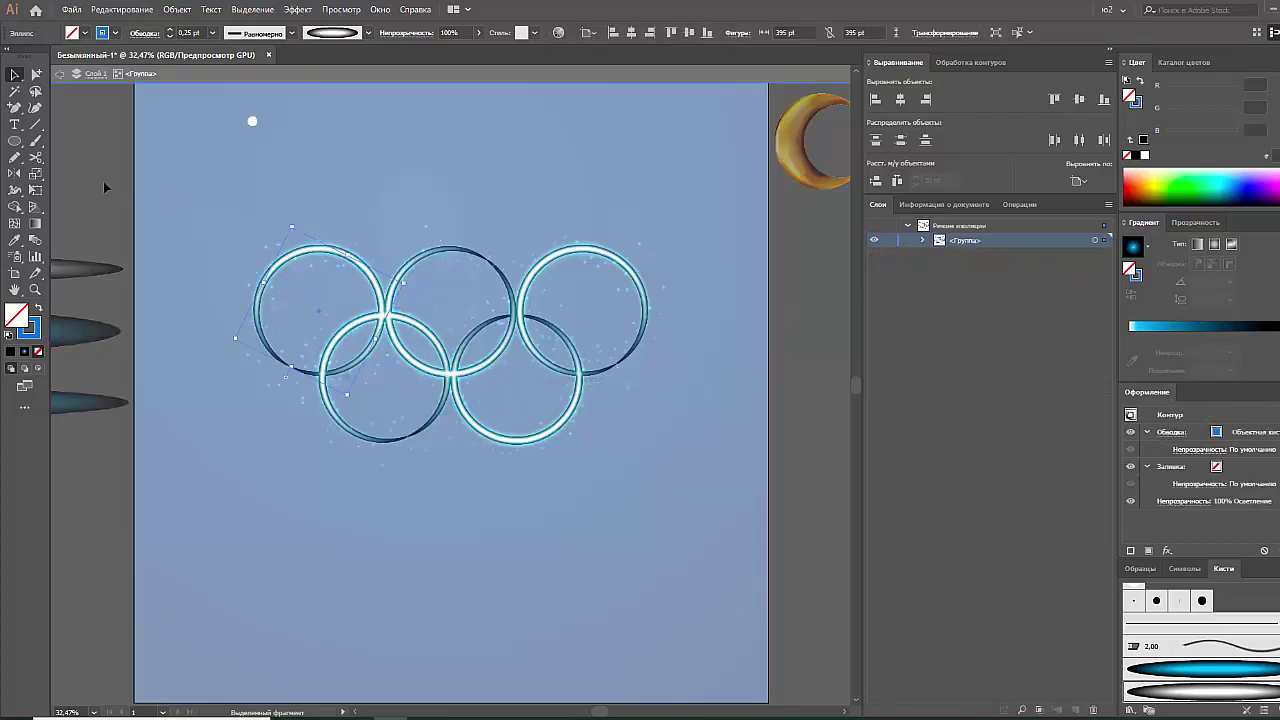
left_click(36, 158)
left_click(257, 299)
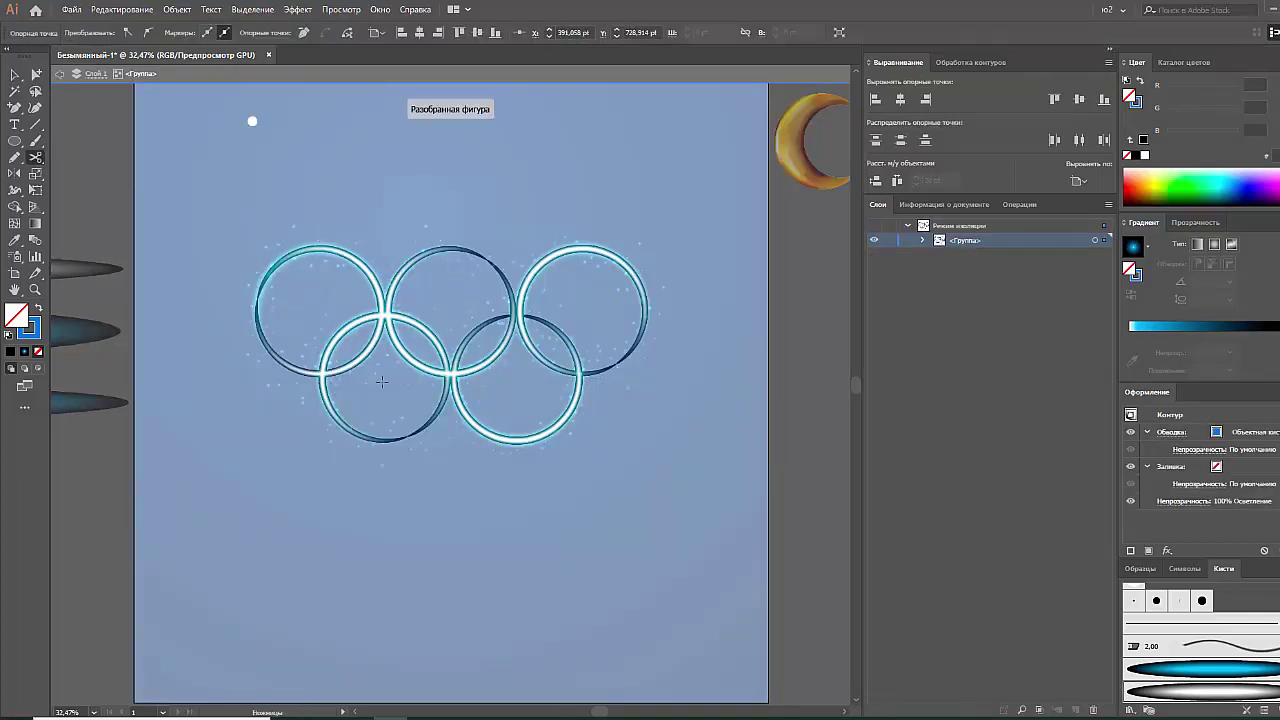
left_click(358, 363)
key("v")
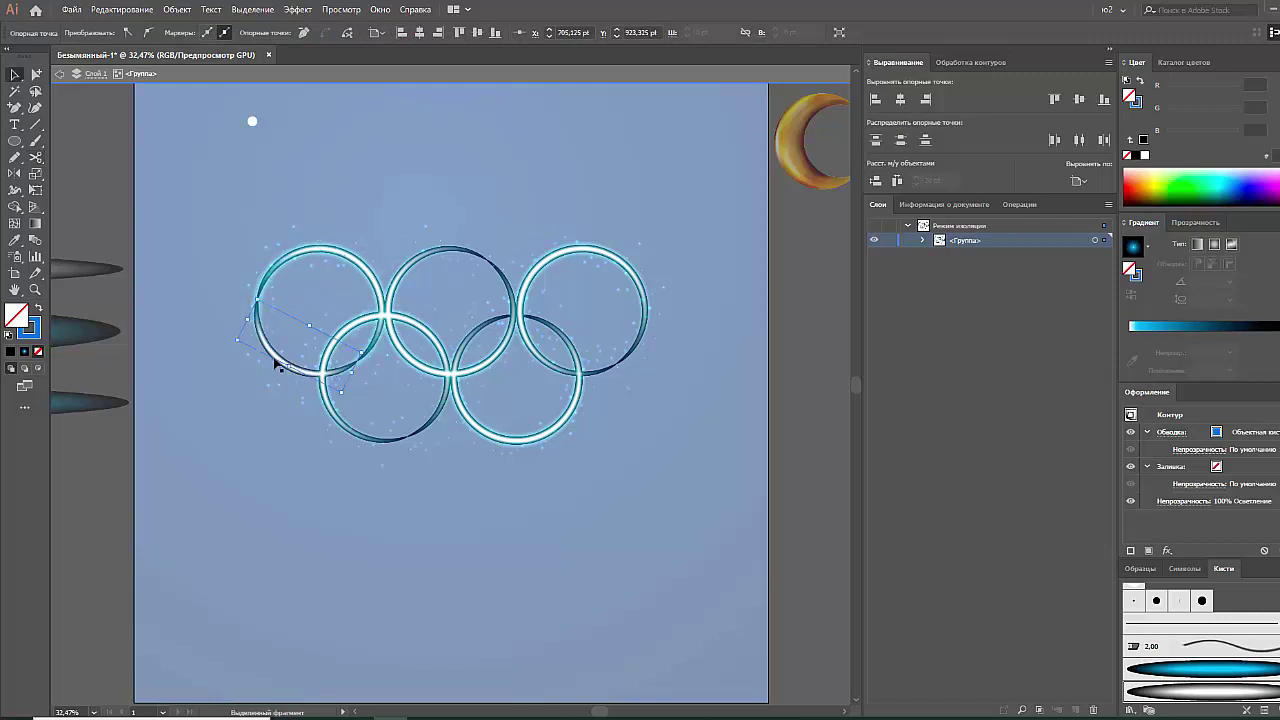
left_click(276, 364)
key("Delete")
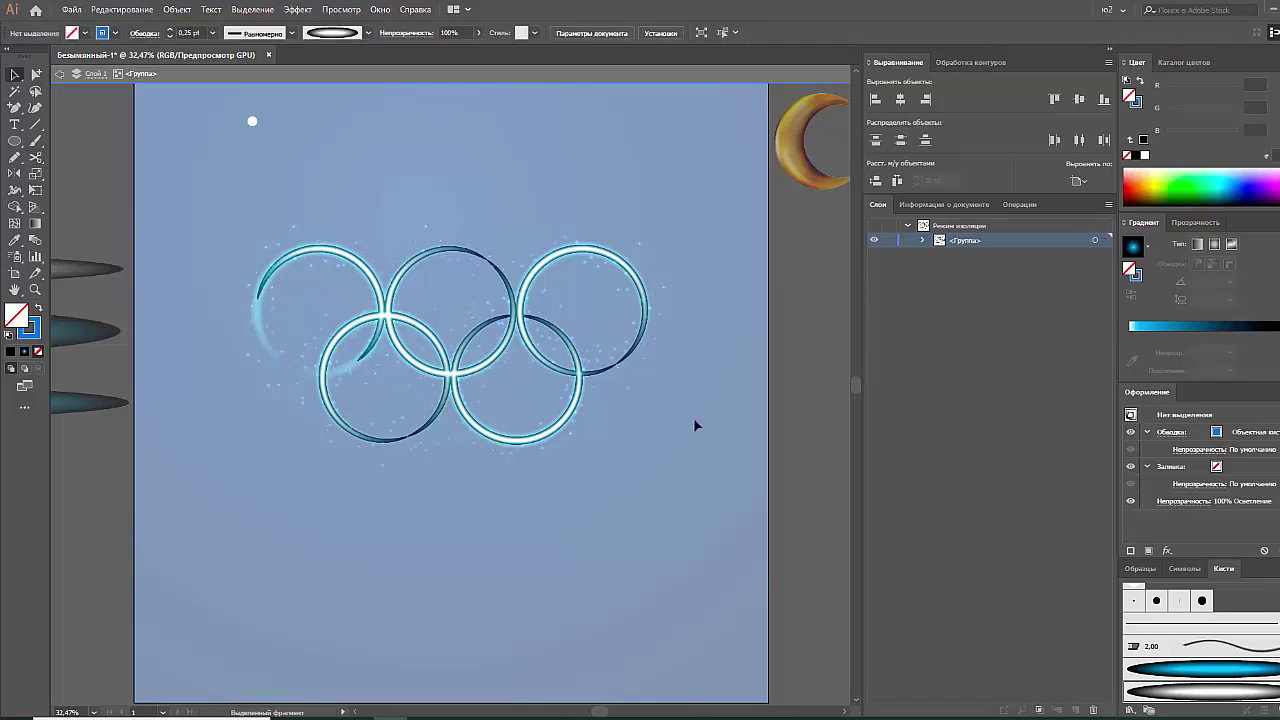
double_click(694, 419)
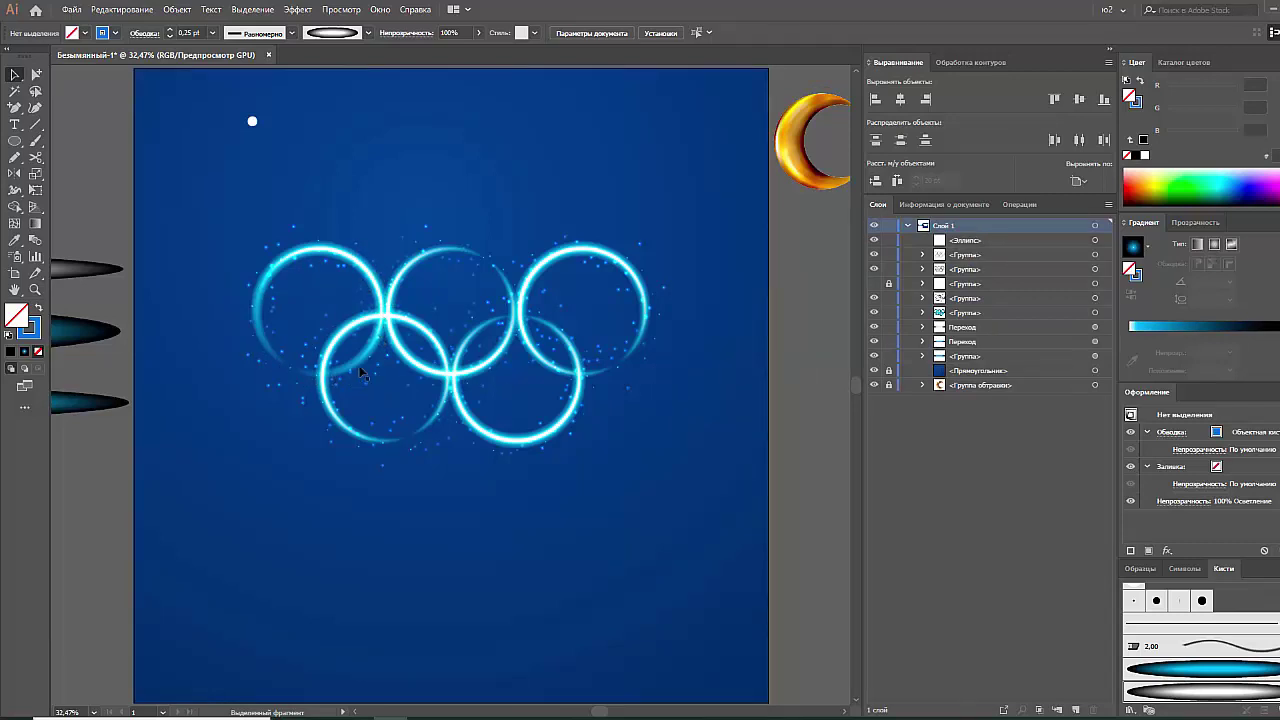
Isolate the ring group and cut the lower-left ring at two points
left_click(341, 427)
right_click(341, 427)
left_click(400, 518)
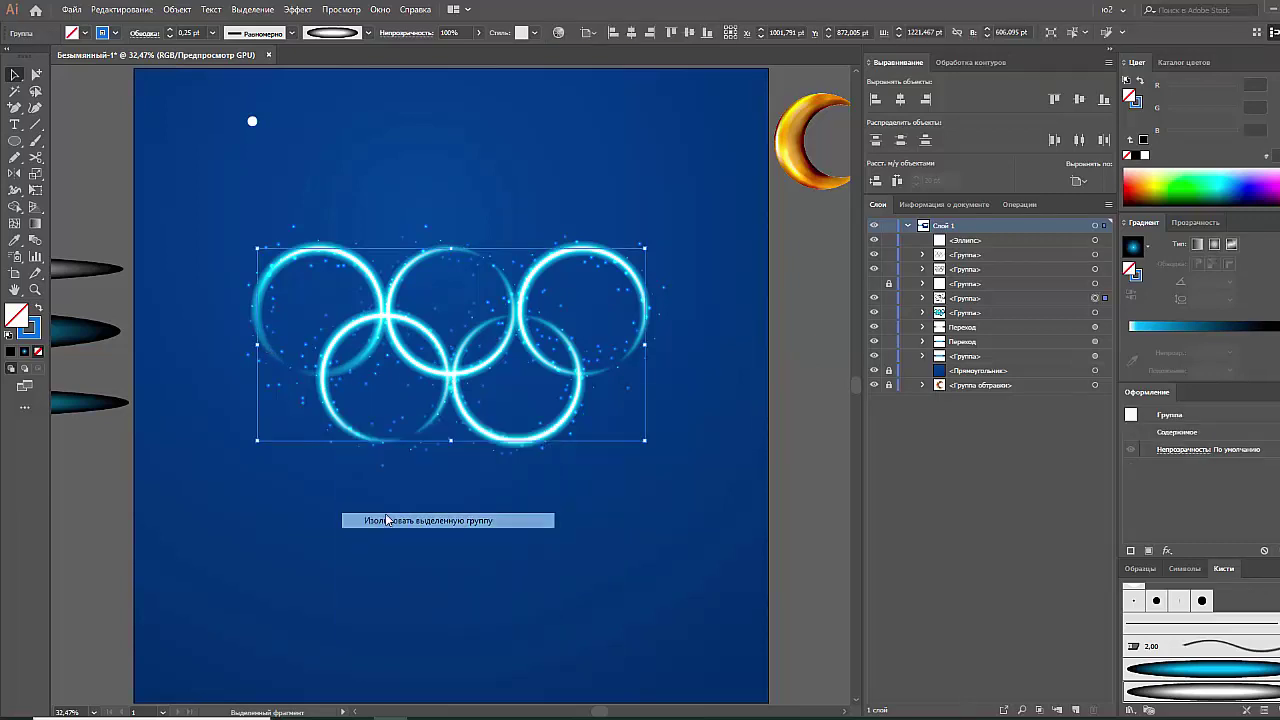
left_click(338, 414)
key("c")
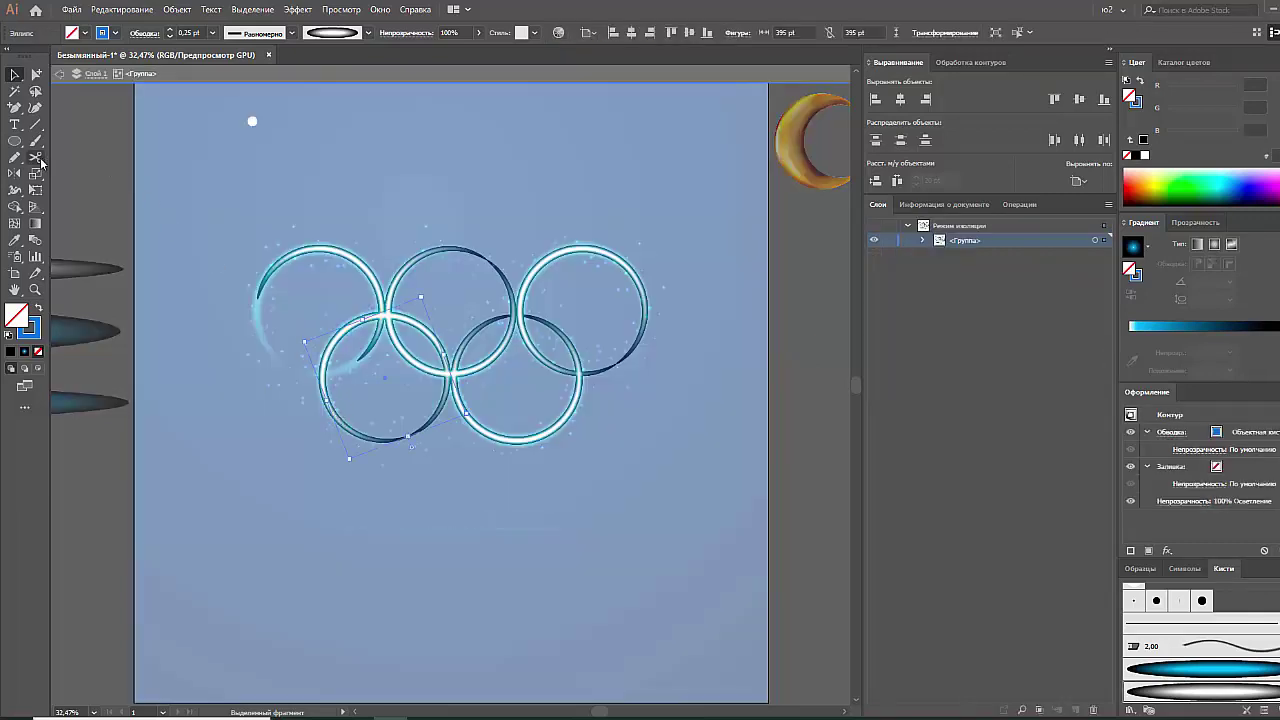
left_click(330, 410)
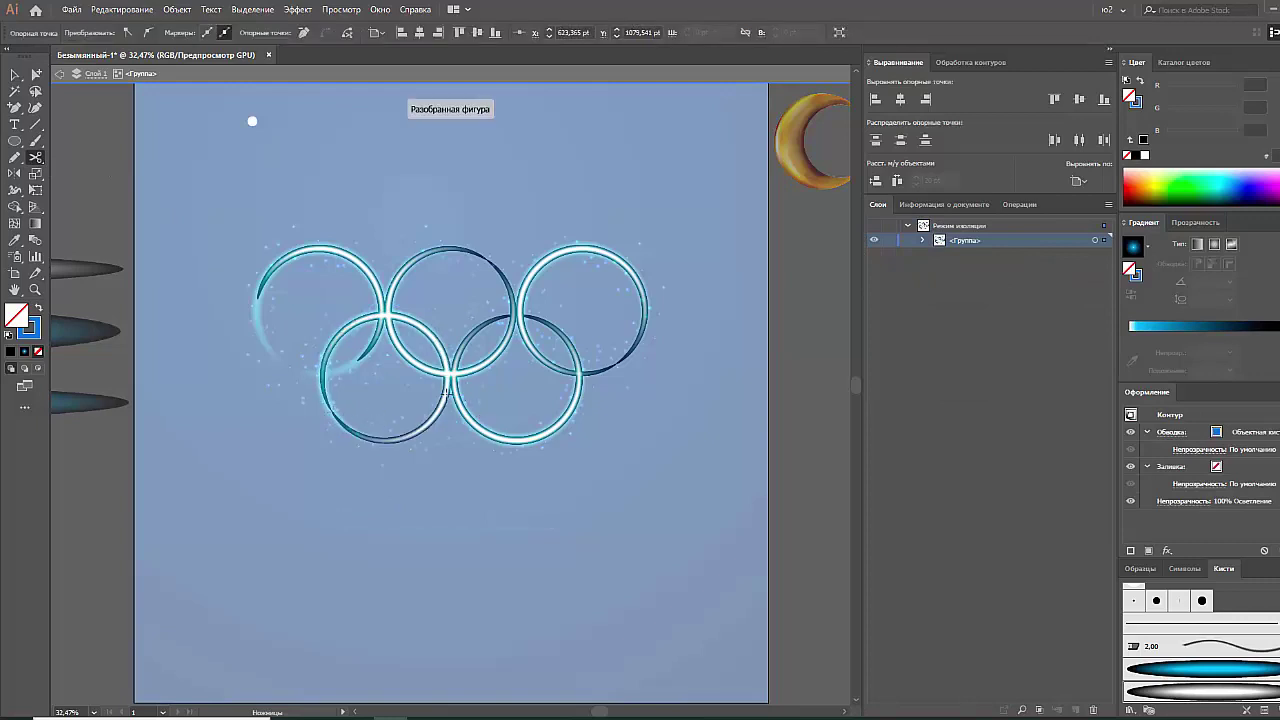
left_click(448, 396)
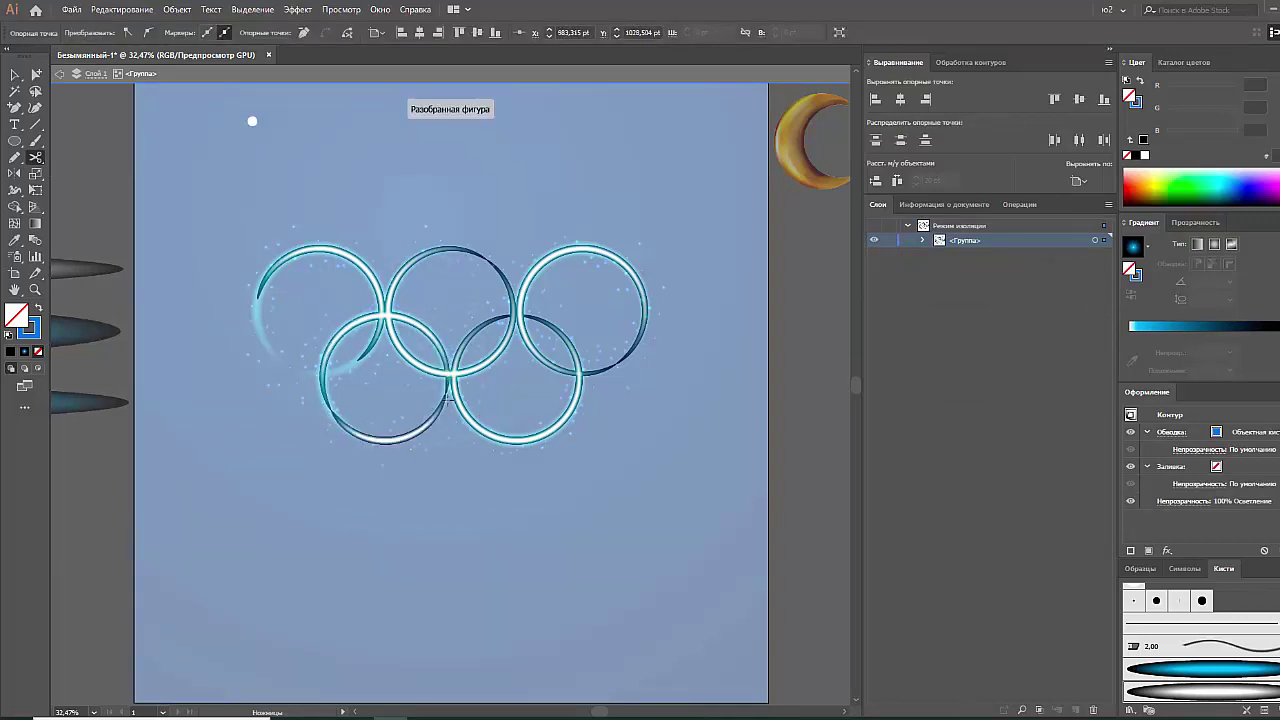
key("v")
left_click(414, 437)
left_click(564, 483)
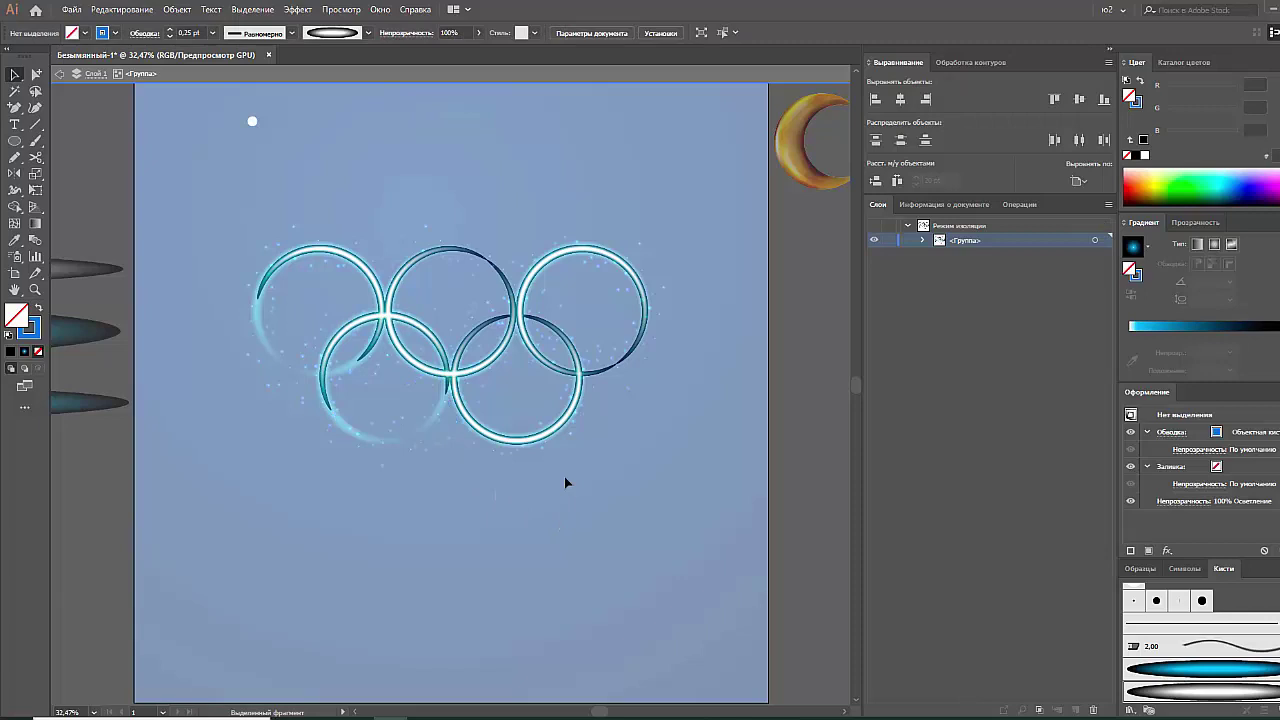
Cut the lower-right ring twice and delete its upper arc
left_click(535, 432)
key("c")
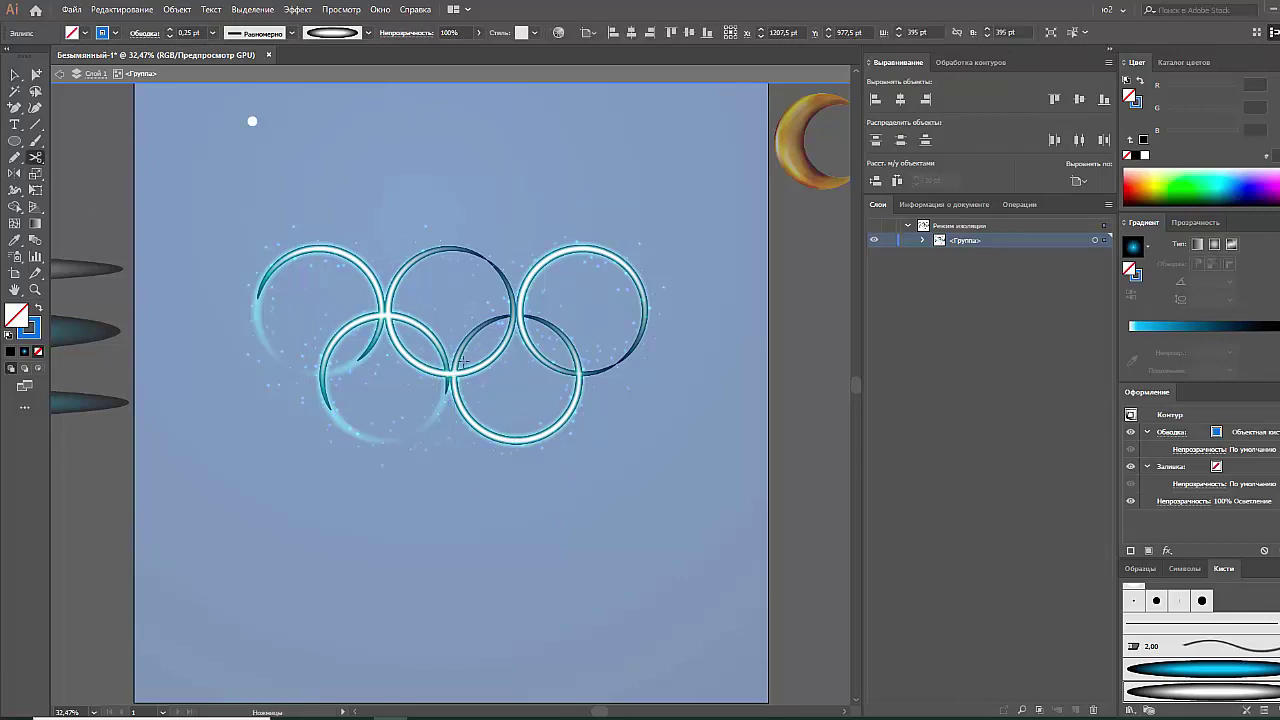
left_click(580, 373)
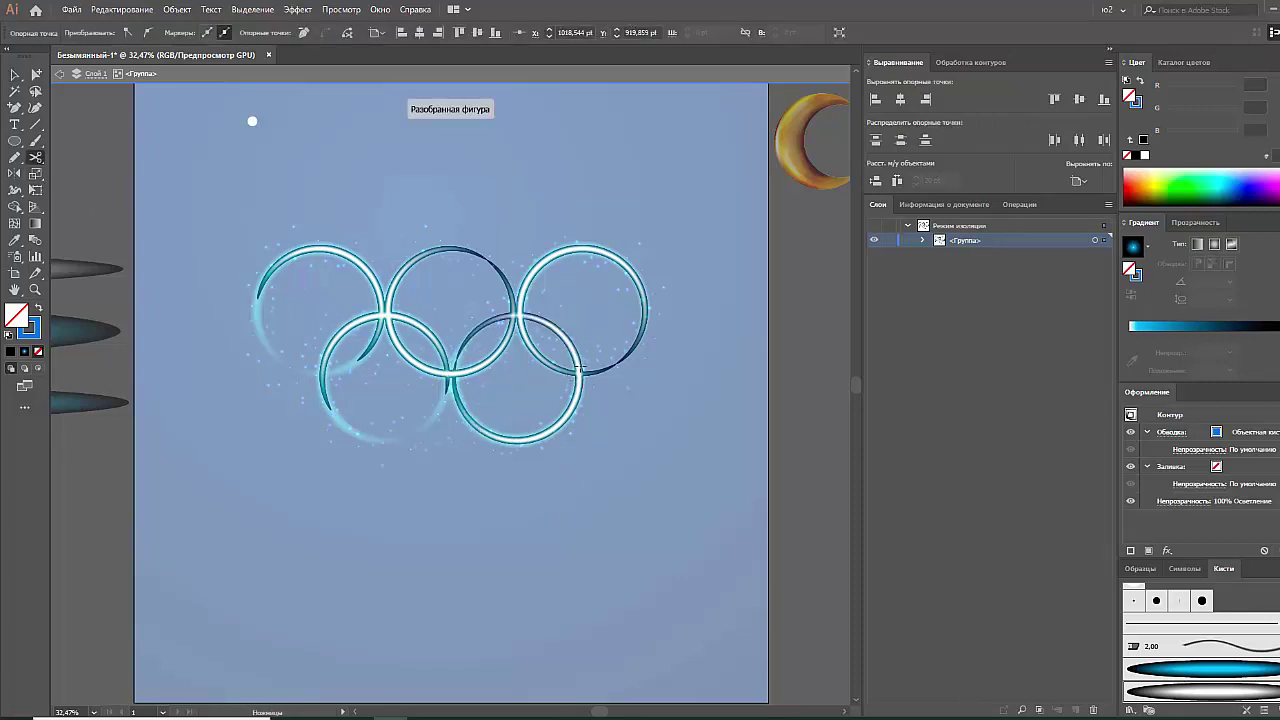
left_click(578, 389)
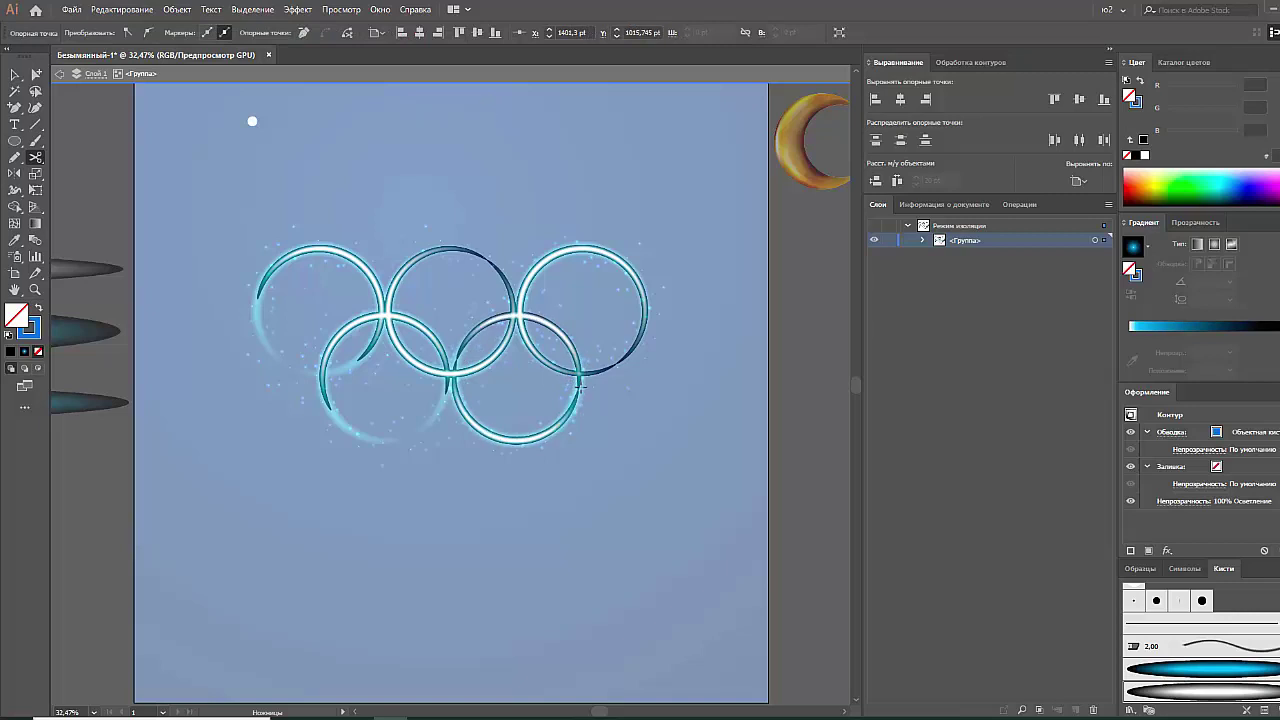
key("v")
left_click(572, 350)
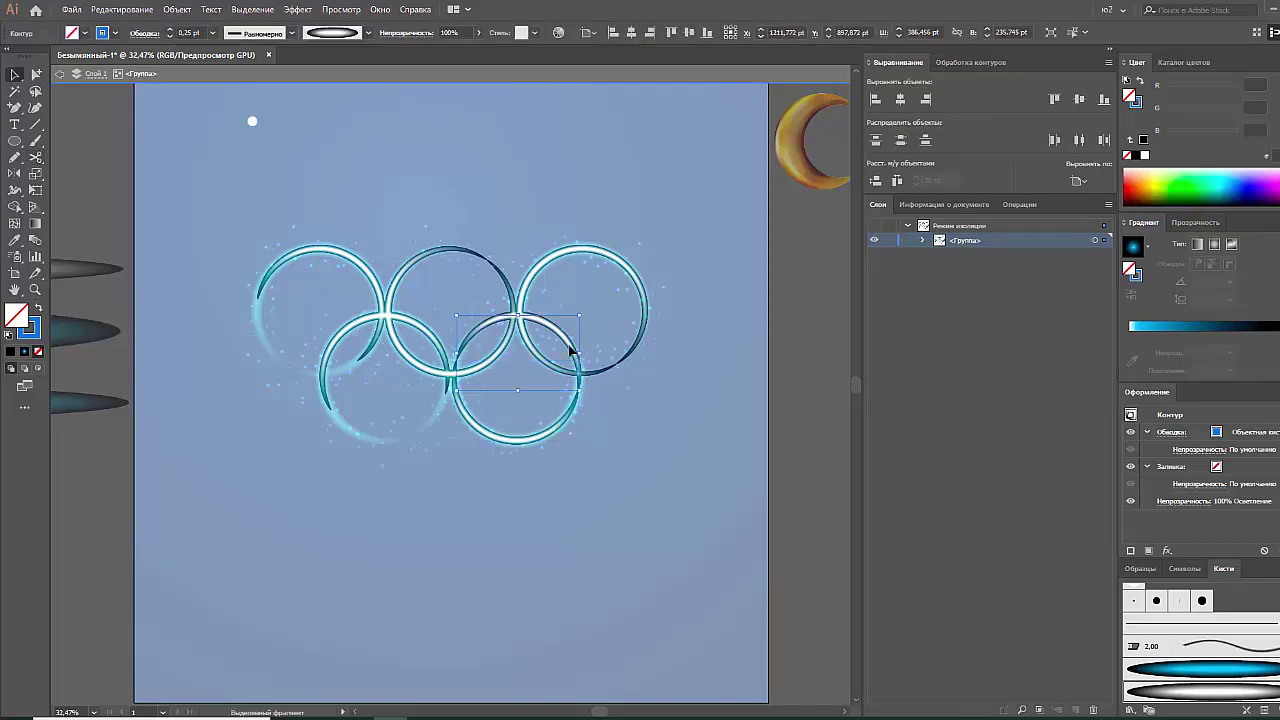
key("Delete")
Cut the upper-right ring twice and delete its right arc
left_click(249, 232)
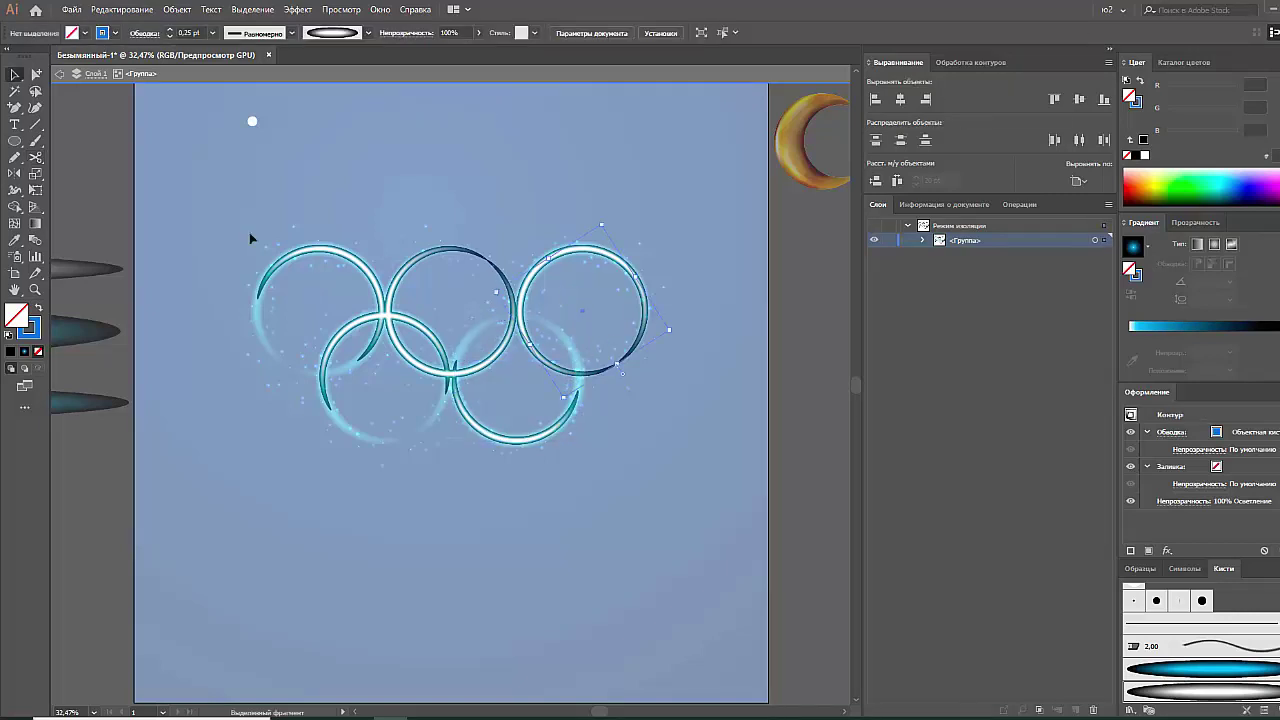
key("c")
left_click(532, 349)
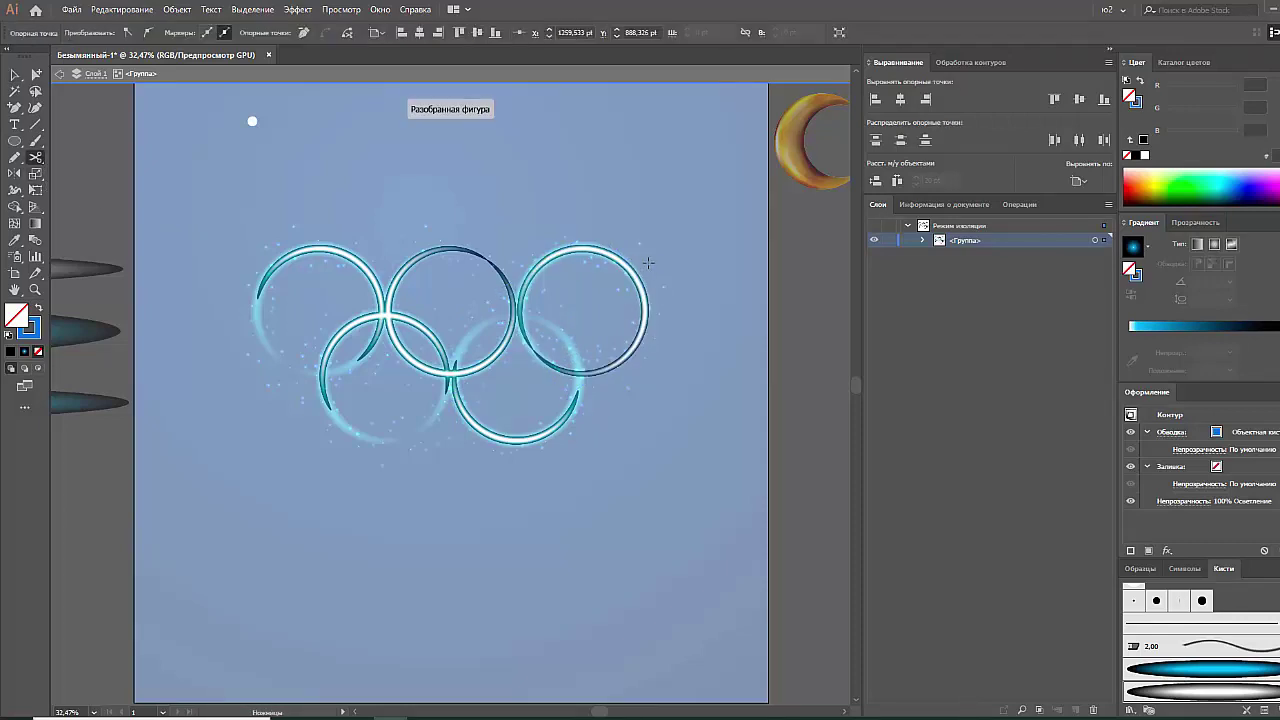
left_click(632, 272)
key("v")
left_click(632, 360)
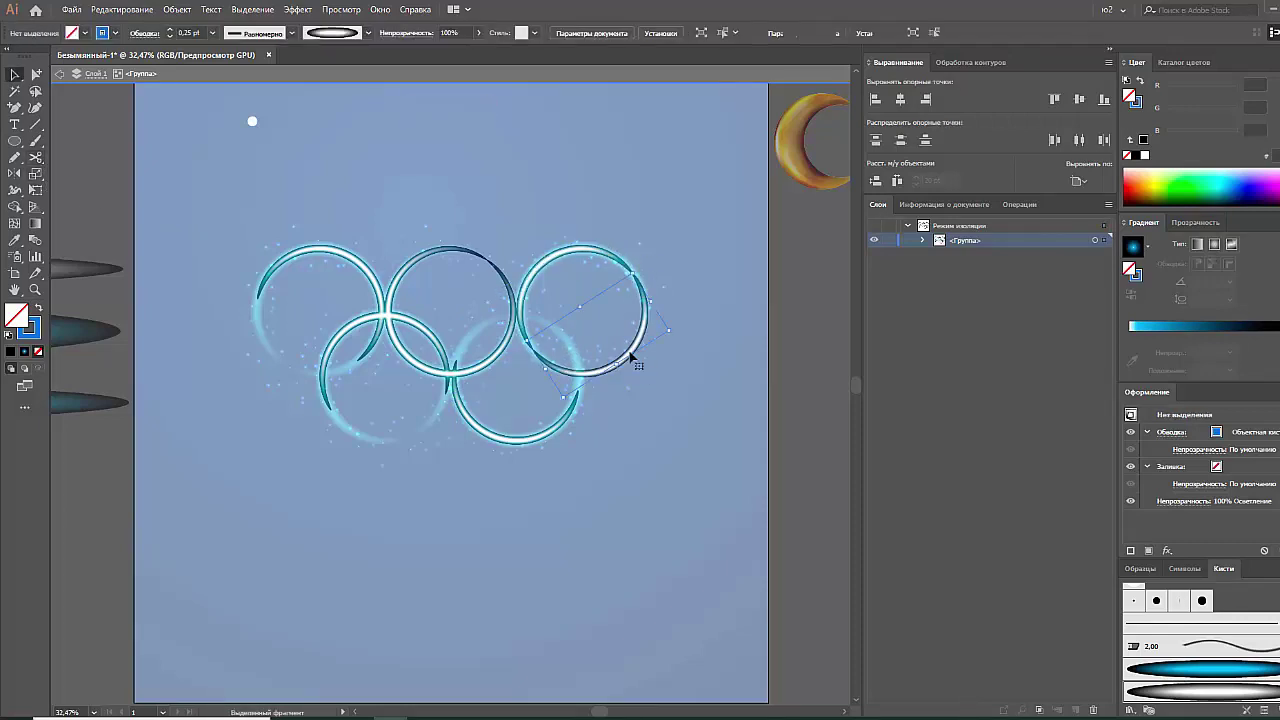
key("Delete")
Cut the middle top ring twice, delete its top-right arc, and exit isolation
left_click(514, 302)
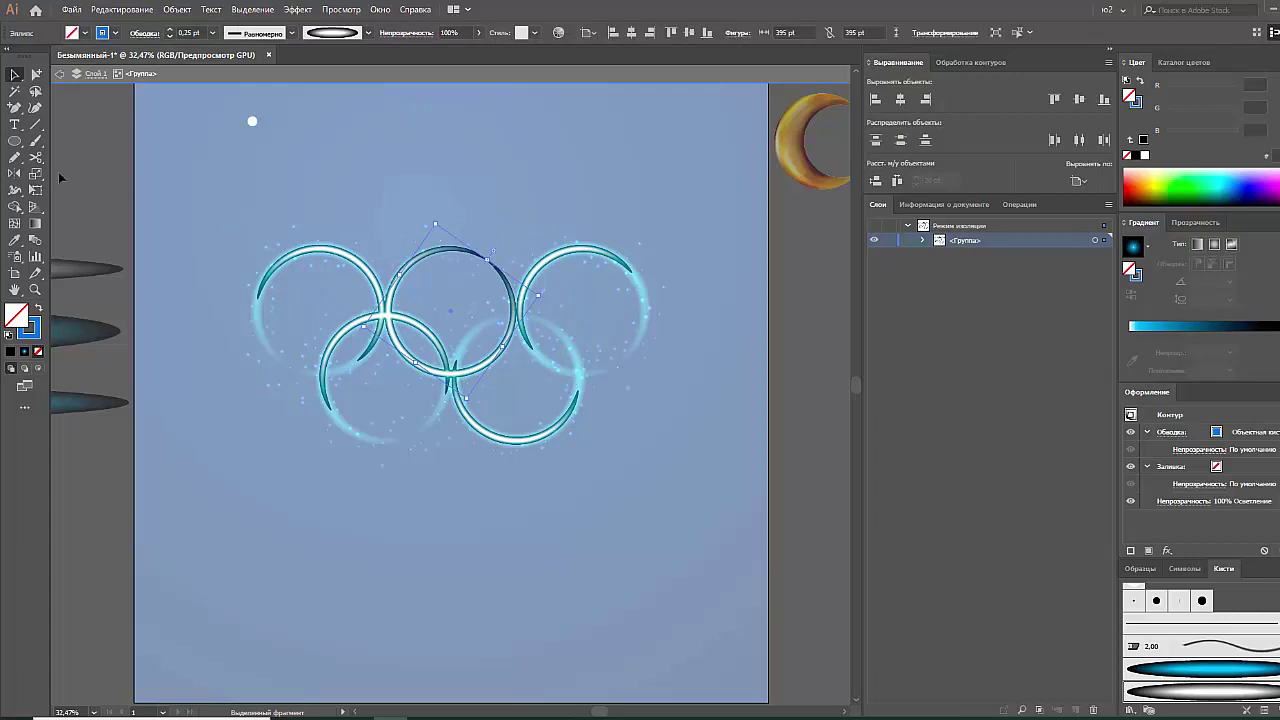
left_click(40, 159)
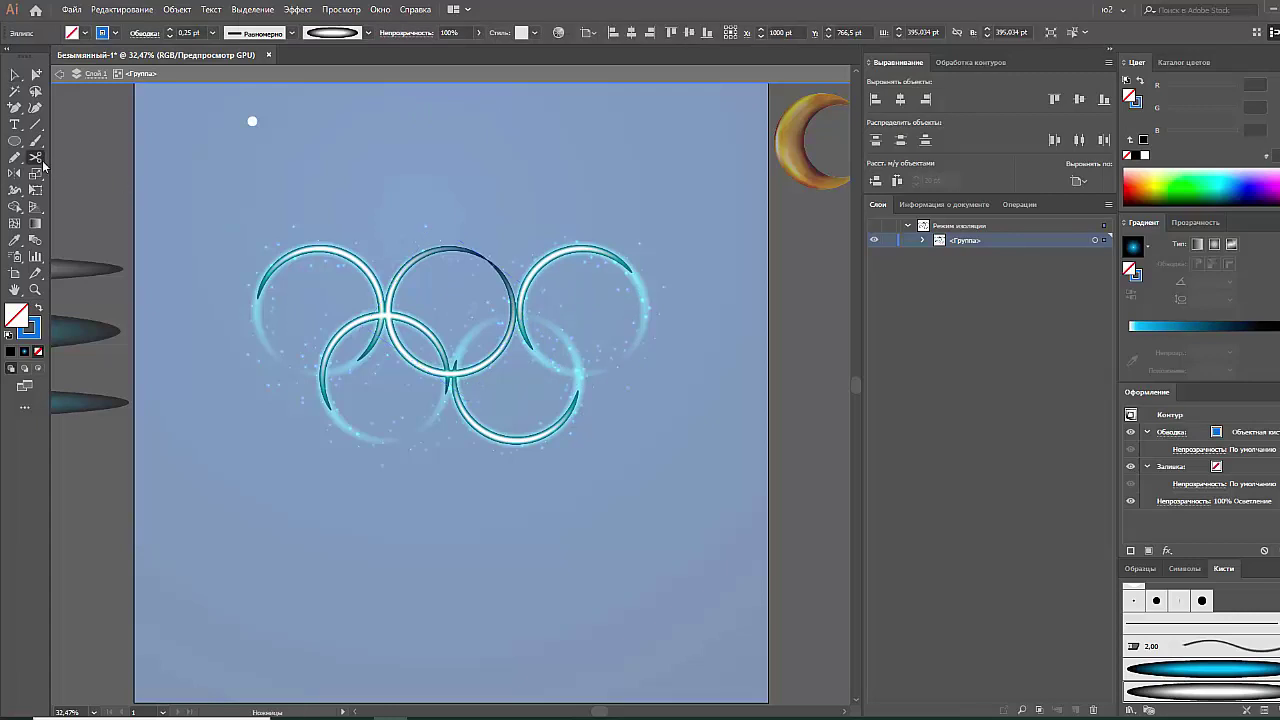
left_click(417, 260)
left_click(491, 362)
key("v")
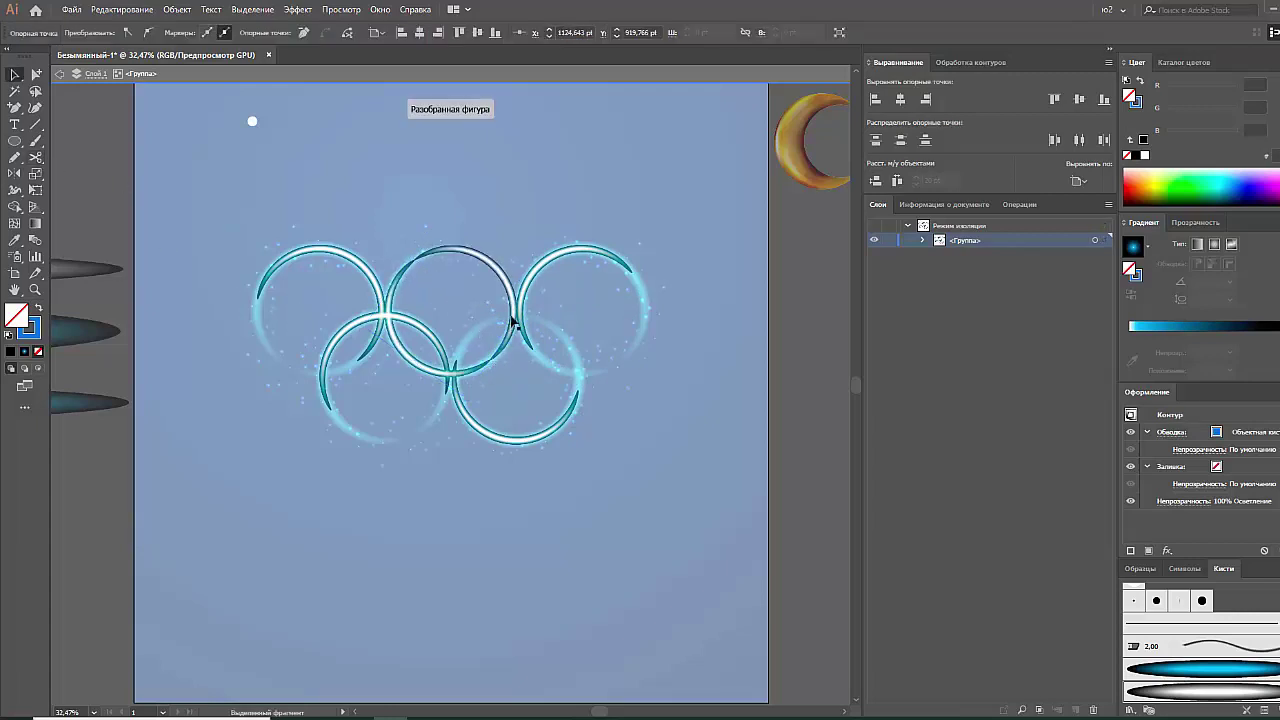
left_click(512, 318)
key("Delete")
double_click(776, 424)
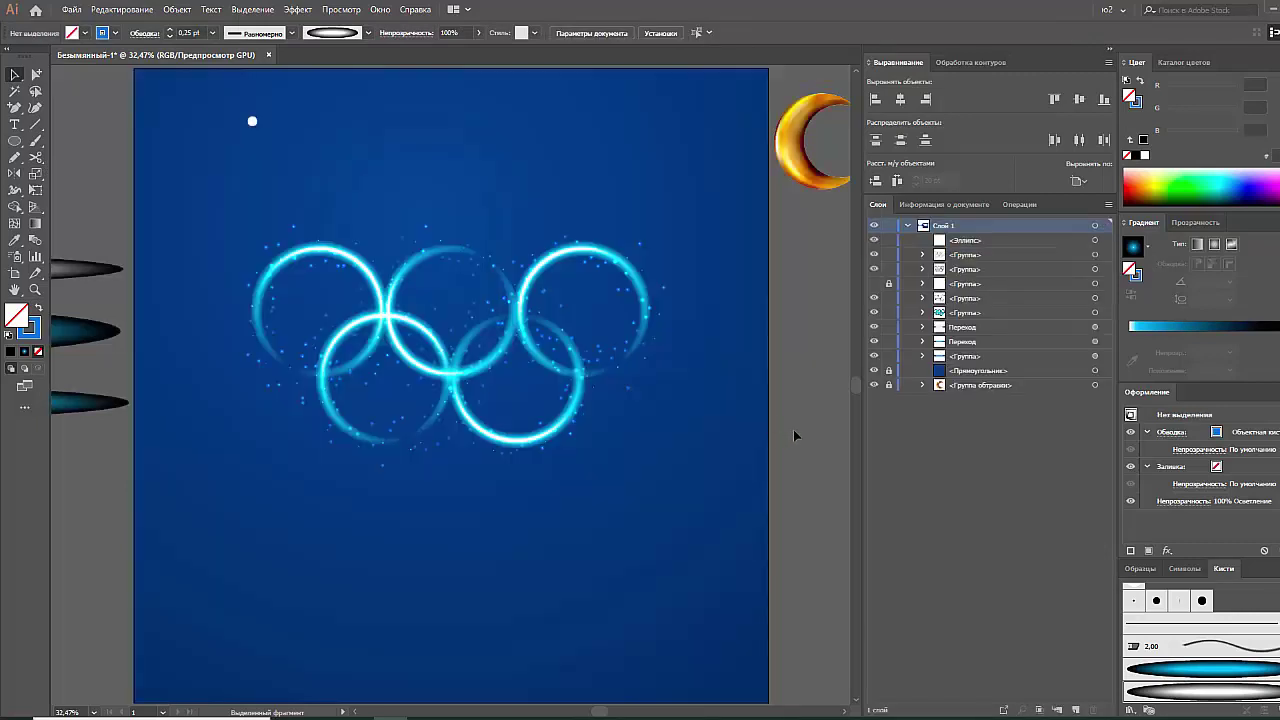
In the isolated ring group, lower the ring outline's opacity to 57%, then exit isolation
left_click(434, 251)
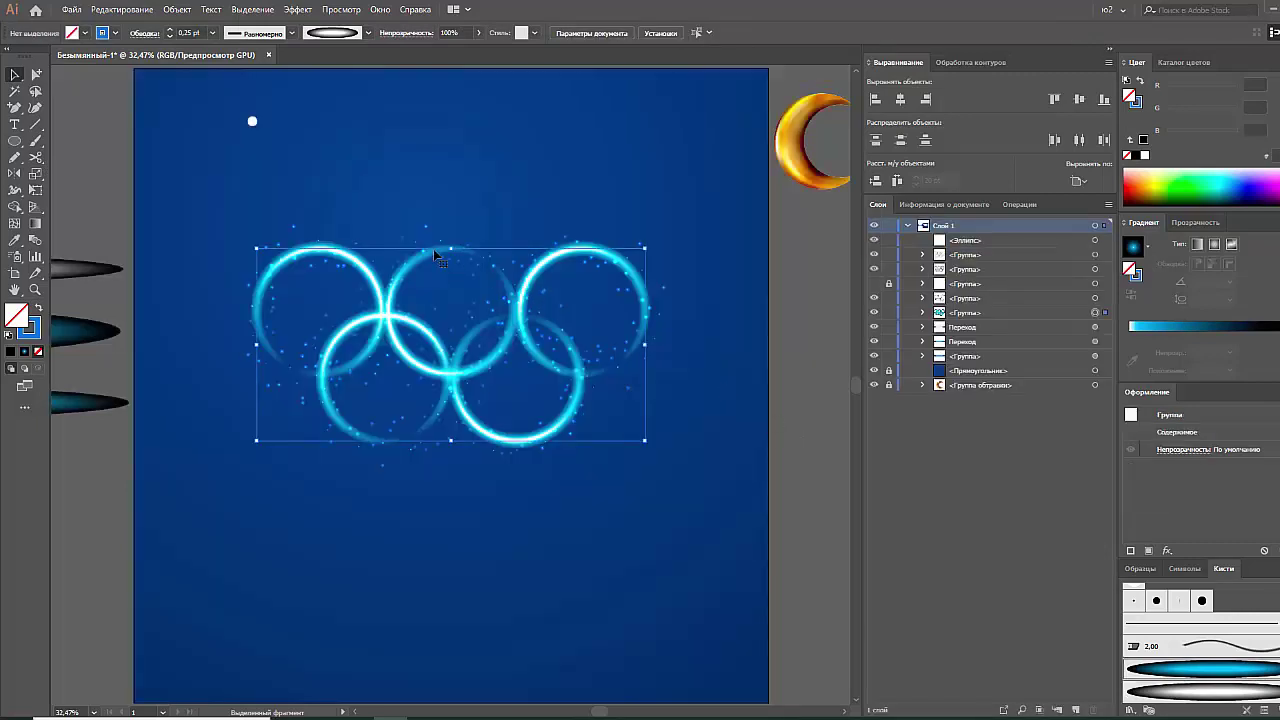
right_click(435, 254)
left_click(520, 347)
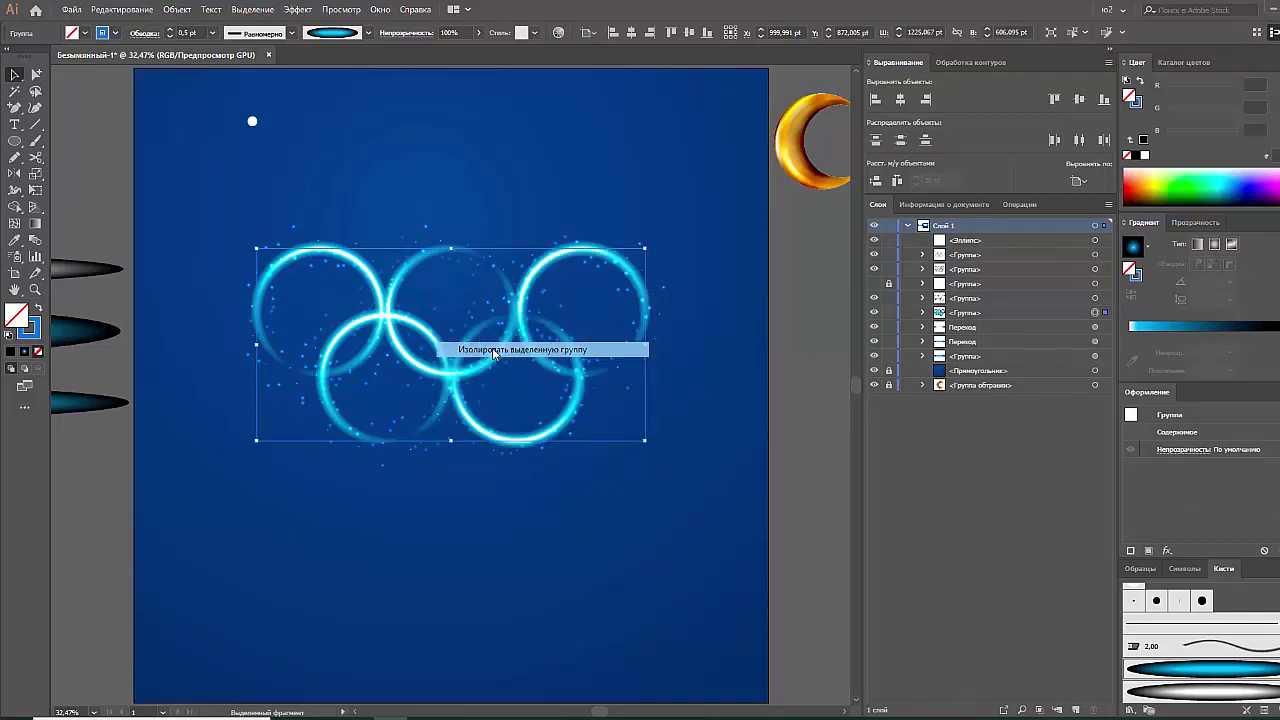
left_click(438, 256)
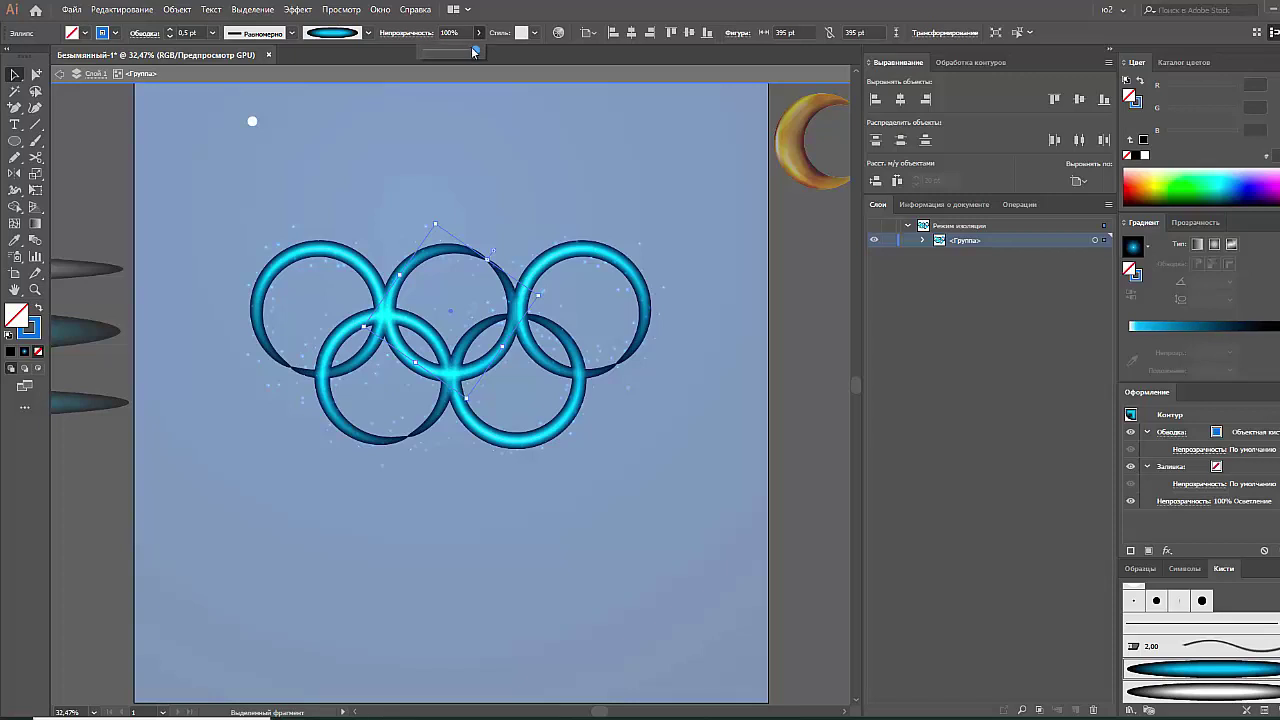
left_click_drag(479, 52, 464, 52)
left_click_drag(464, 54, 450, 54)
double_click(511, 122)
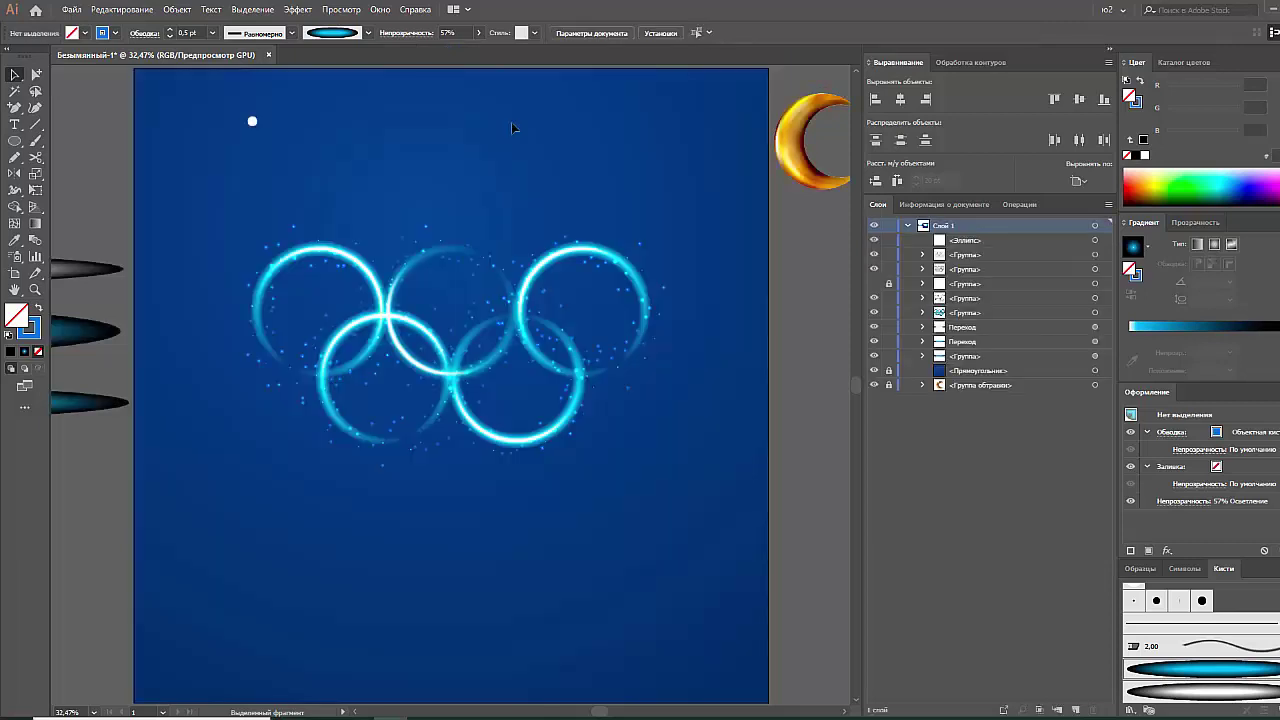
double_click(511, 122)
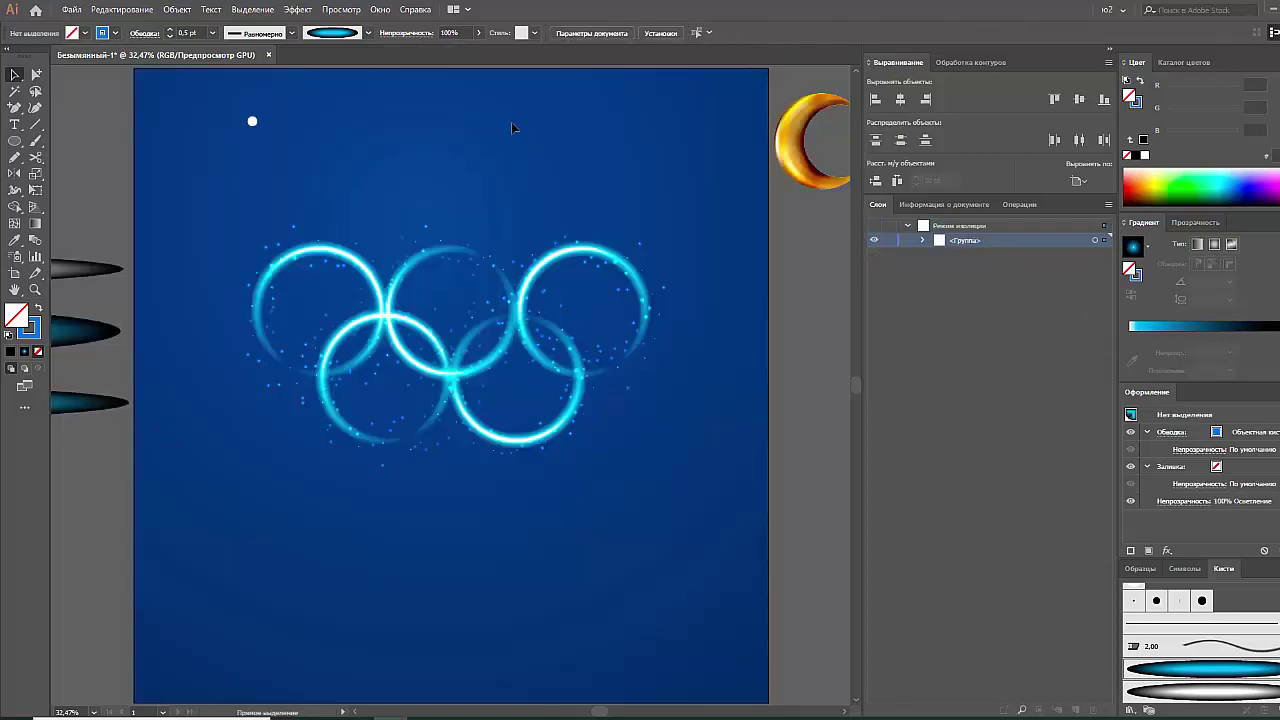
double_click(511, 123)
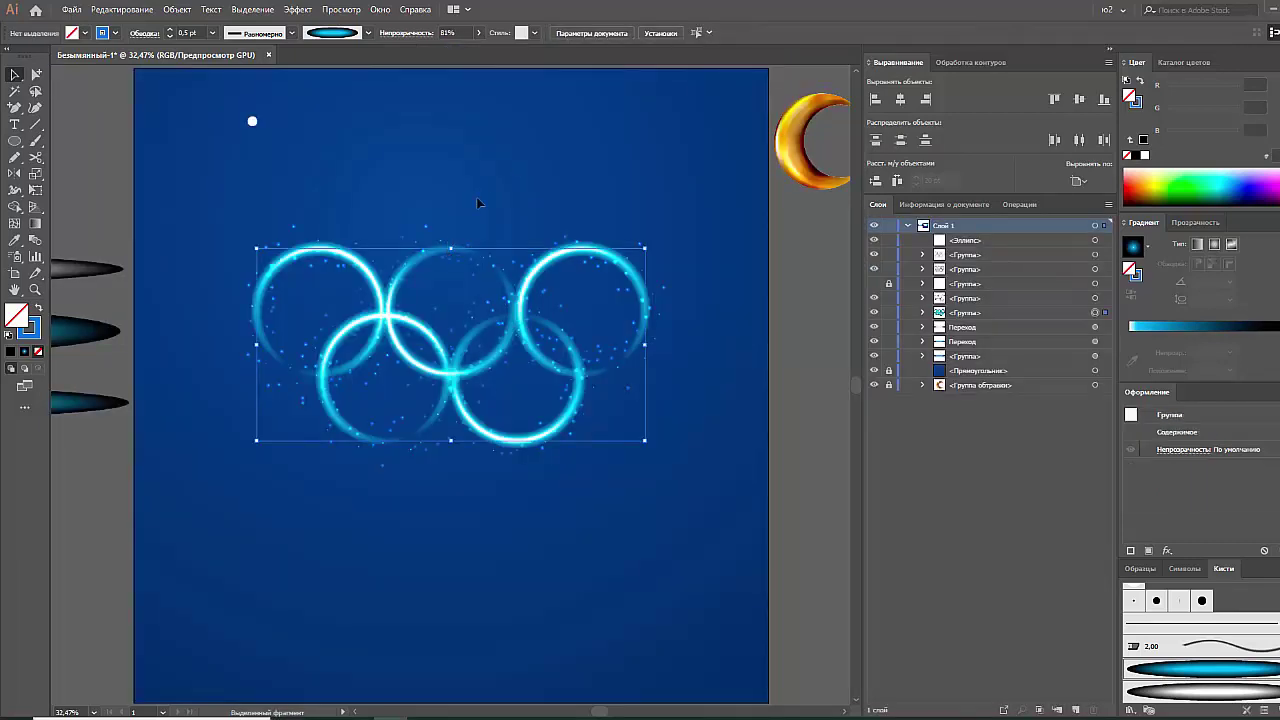
Draw a circle above the rings, swap its fill and stroke, and apply a radial gradient fill
left_click(478, 203)
left_click_drag(14, 141, 63, 177)
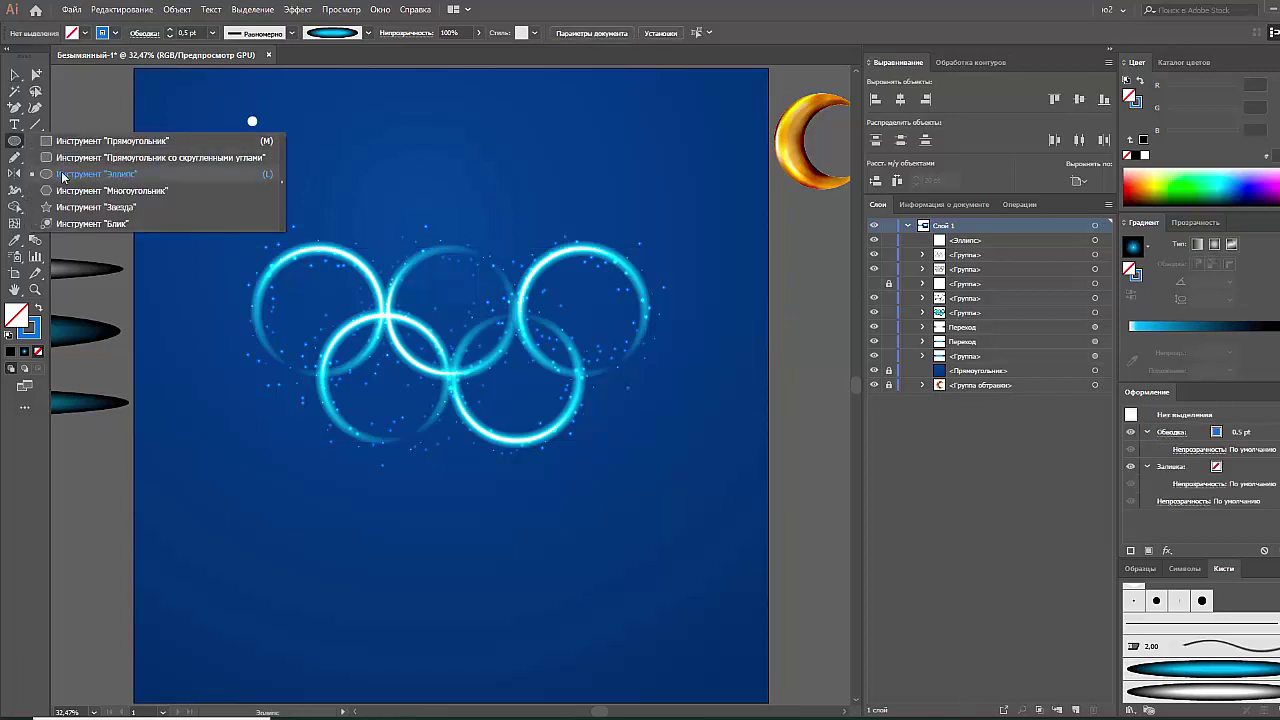
left_click_drag(382, 131, 485, 235)
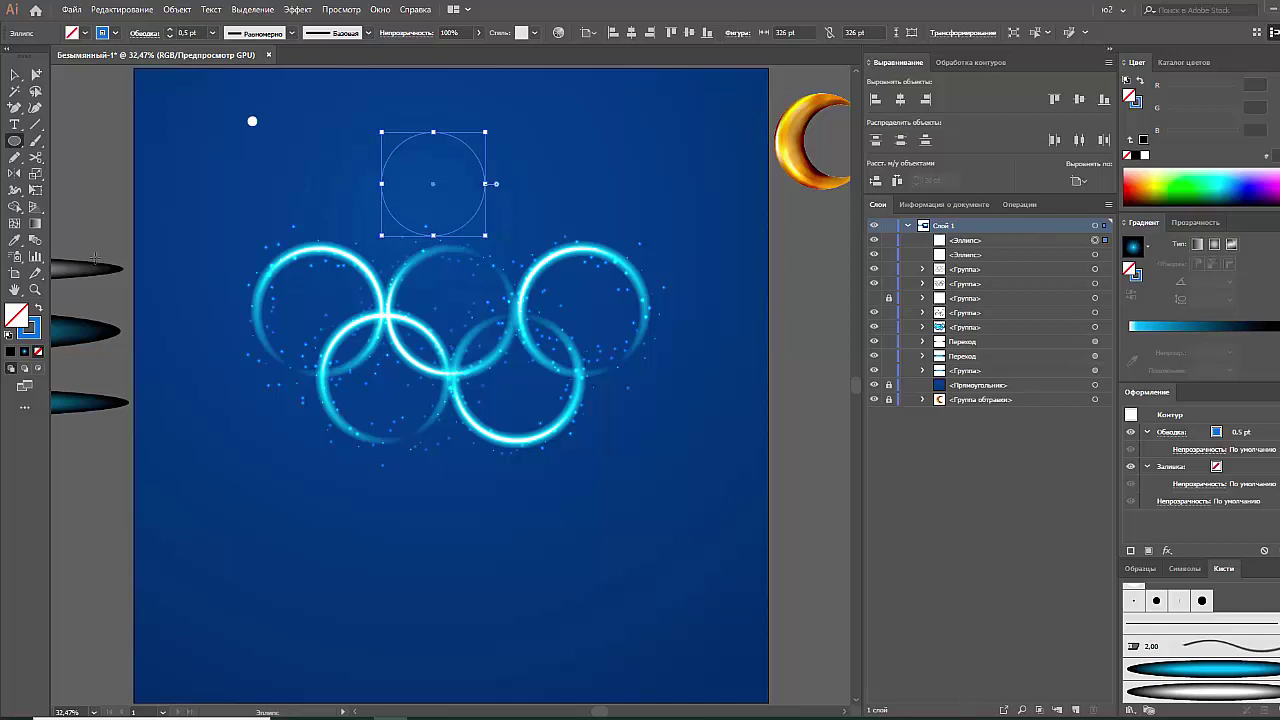
left_click(37, 309)
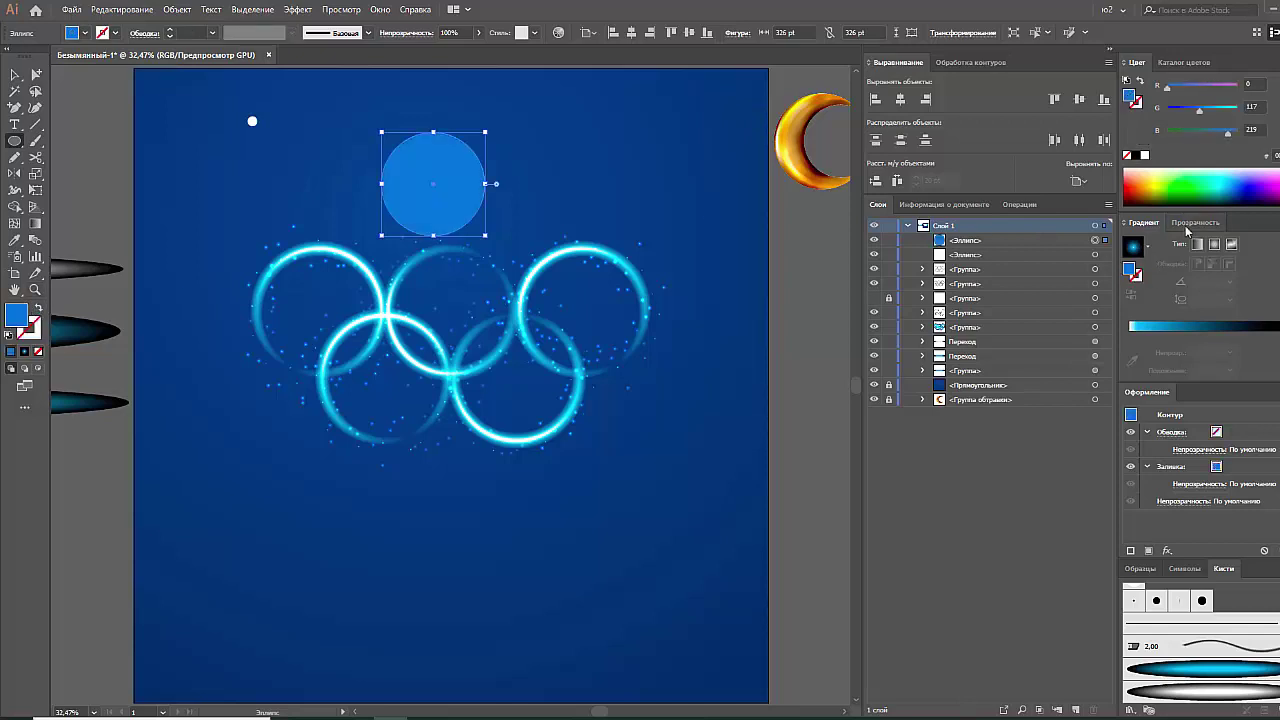
left_click(1133, 246)
Set the circle's blend mode to Осветление and move it onto the ring overlap
left_click(1195, 222)
left_click(1165, 243)
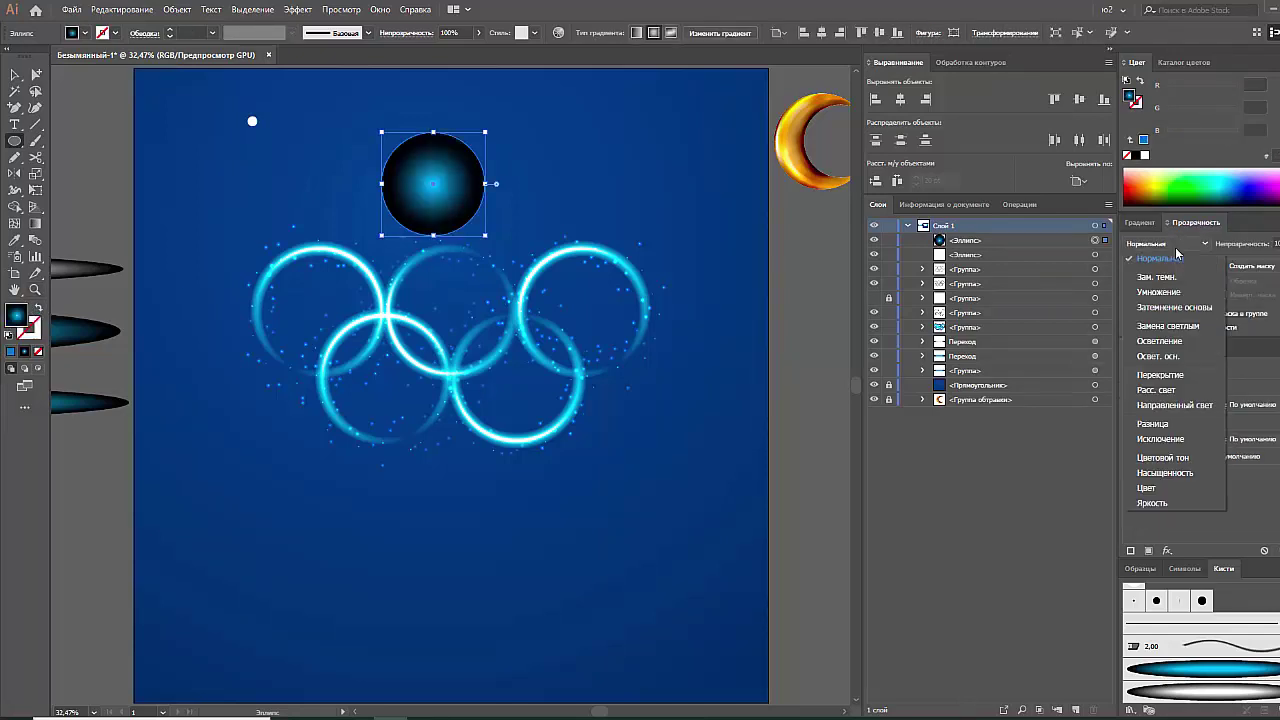
left_click(1170, 347)
key("v")
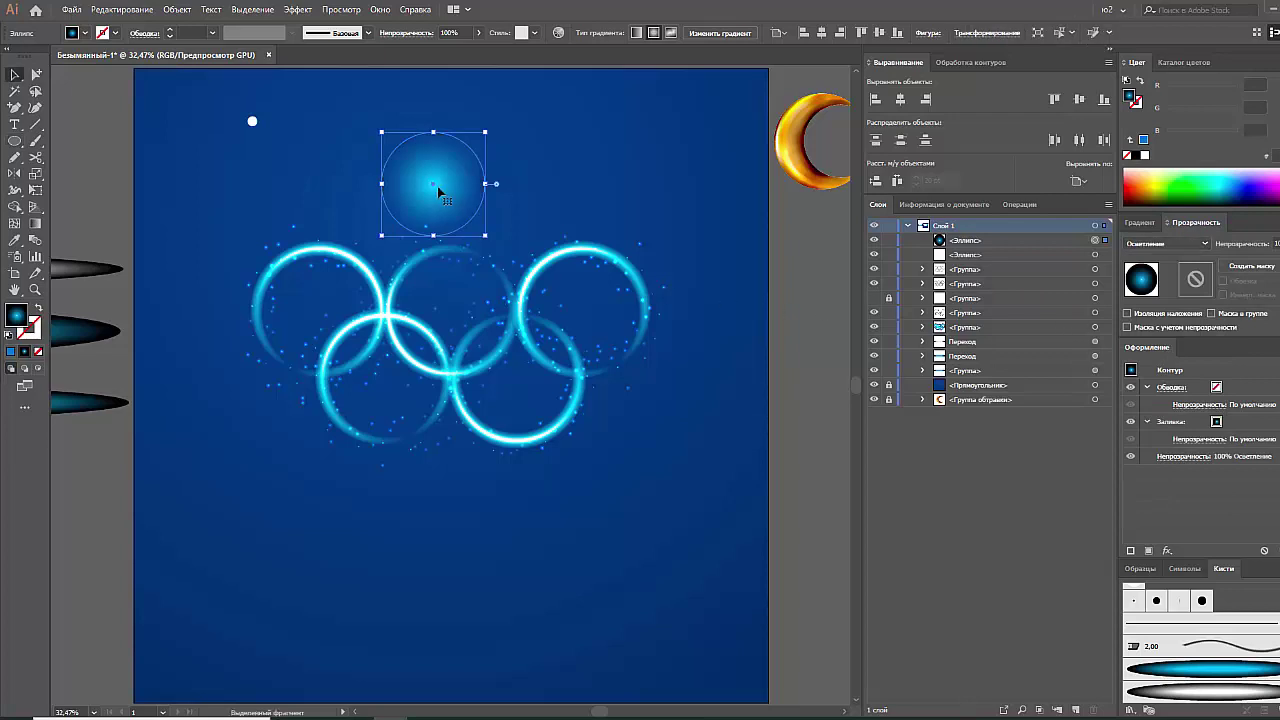
mouse_move(471, 167)
left_mouse_down()
mouse_move(421, 299)
mouse_move(558, 343)
mouse_move(569, 290)
mouse_move(556, 314)
left_mouse_up()
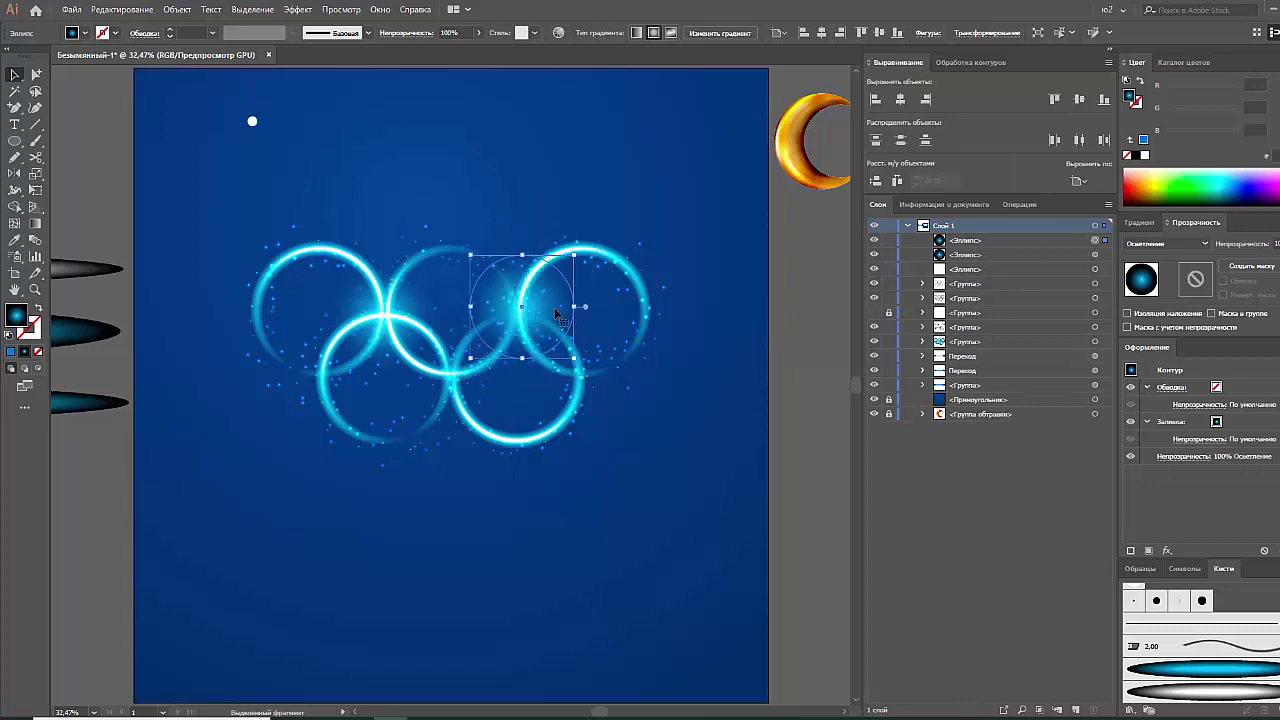
Duplicate and stretch glow spots over the right, lower, and left ring crossings
left_click_drag(576, 258, 584, 300)
key("ctrl+shift+a")
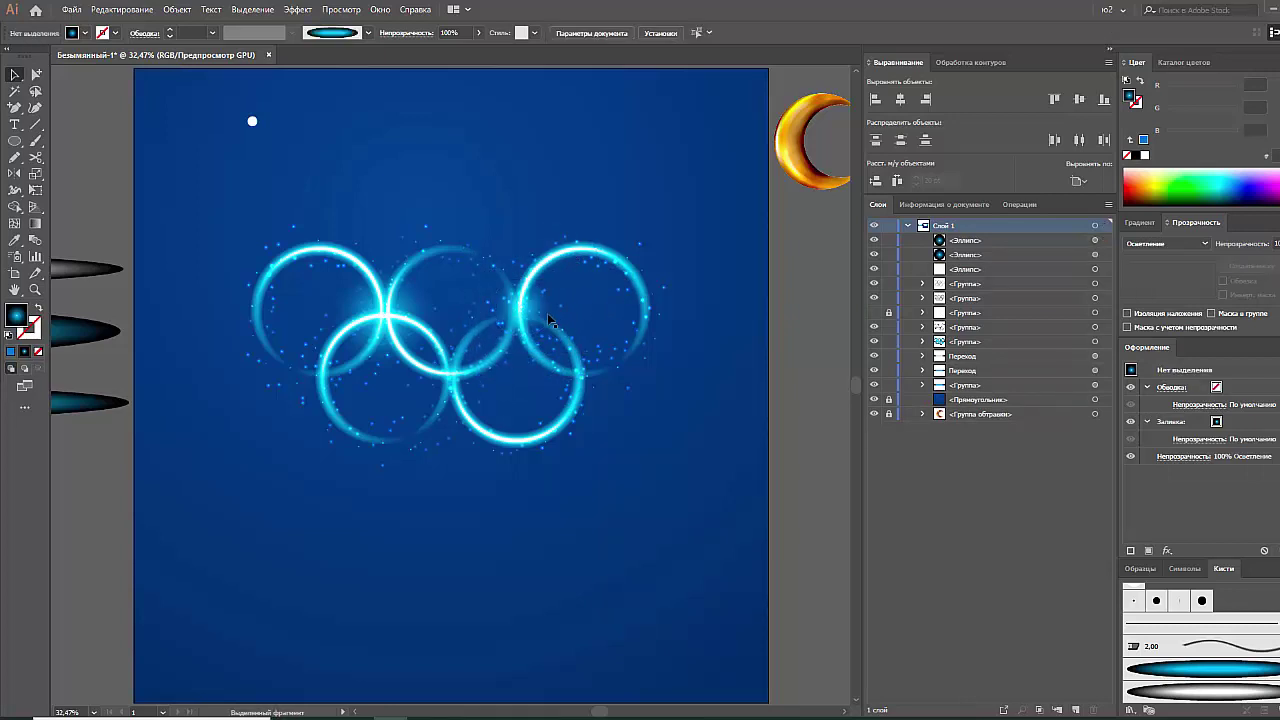
left_click_drag(481, 413, 473, 387)
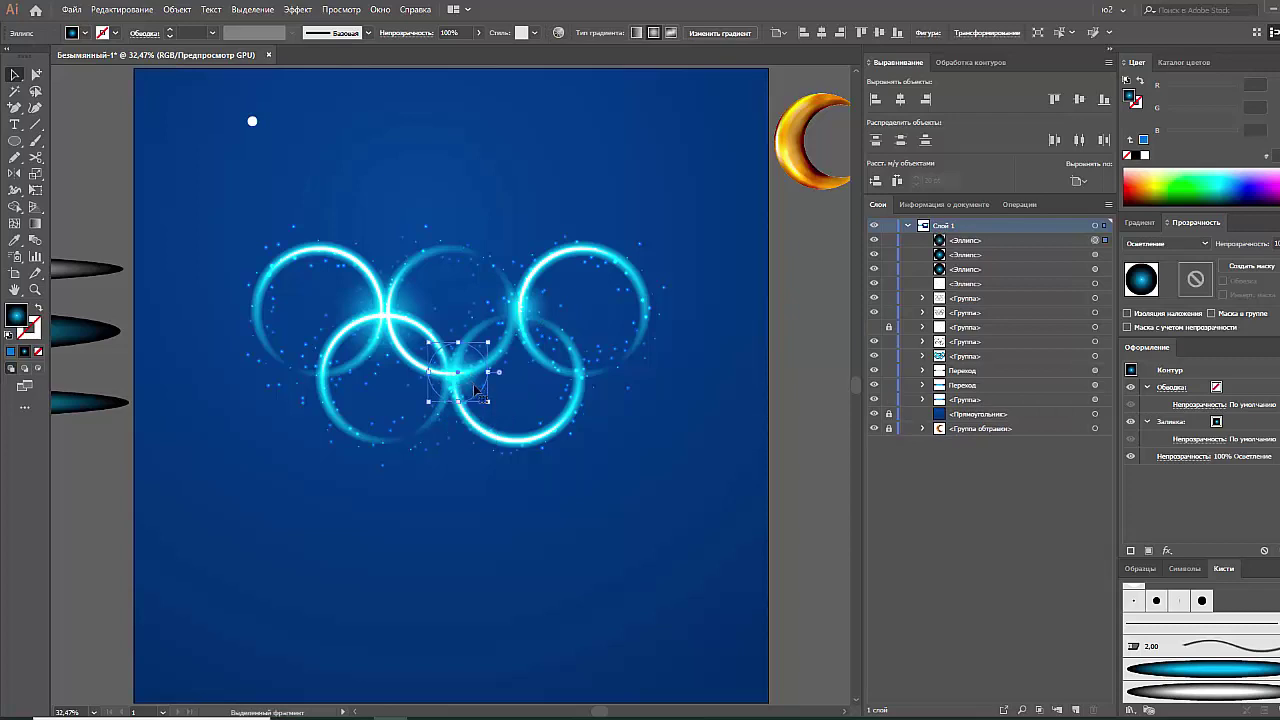
key("ctrl+shift+a")
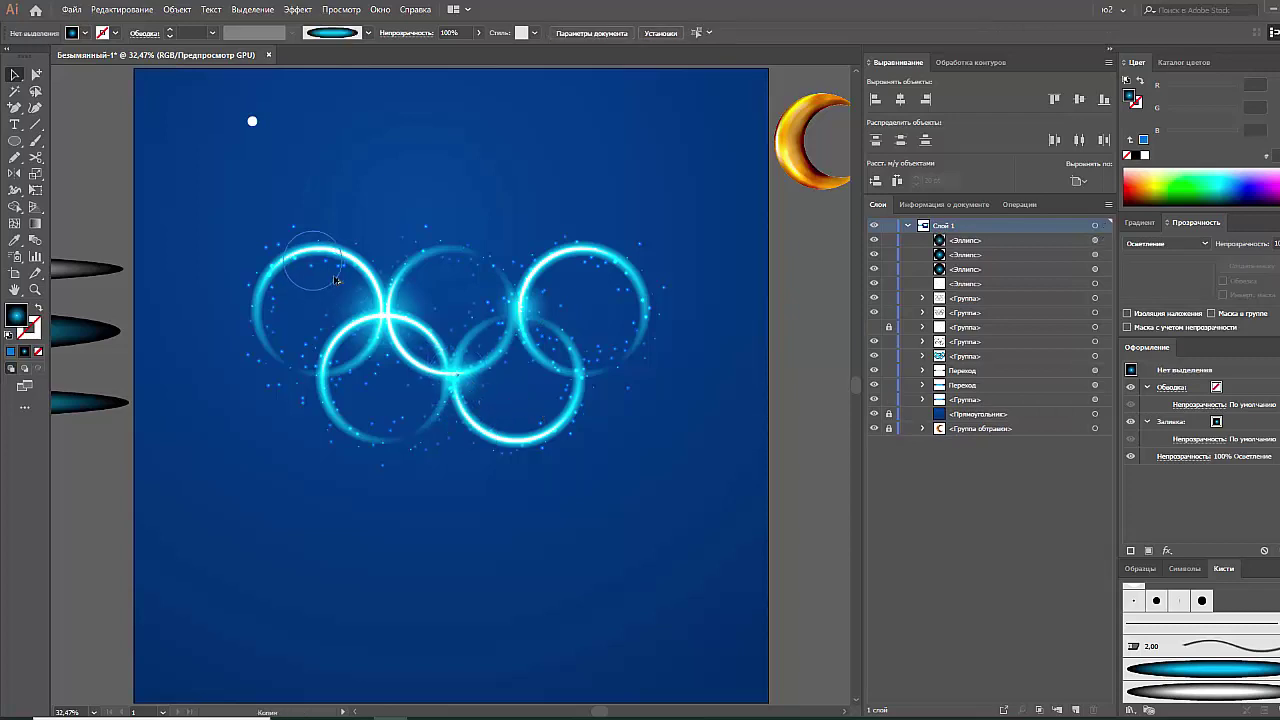
left_click(380, 289)
mouse_move(400, 240)
left_mouse_down()
mouse_move(360, 212)
mouse_move(380, 237)
left_mouse_up()
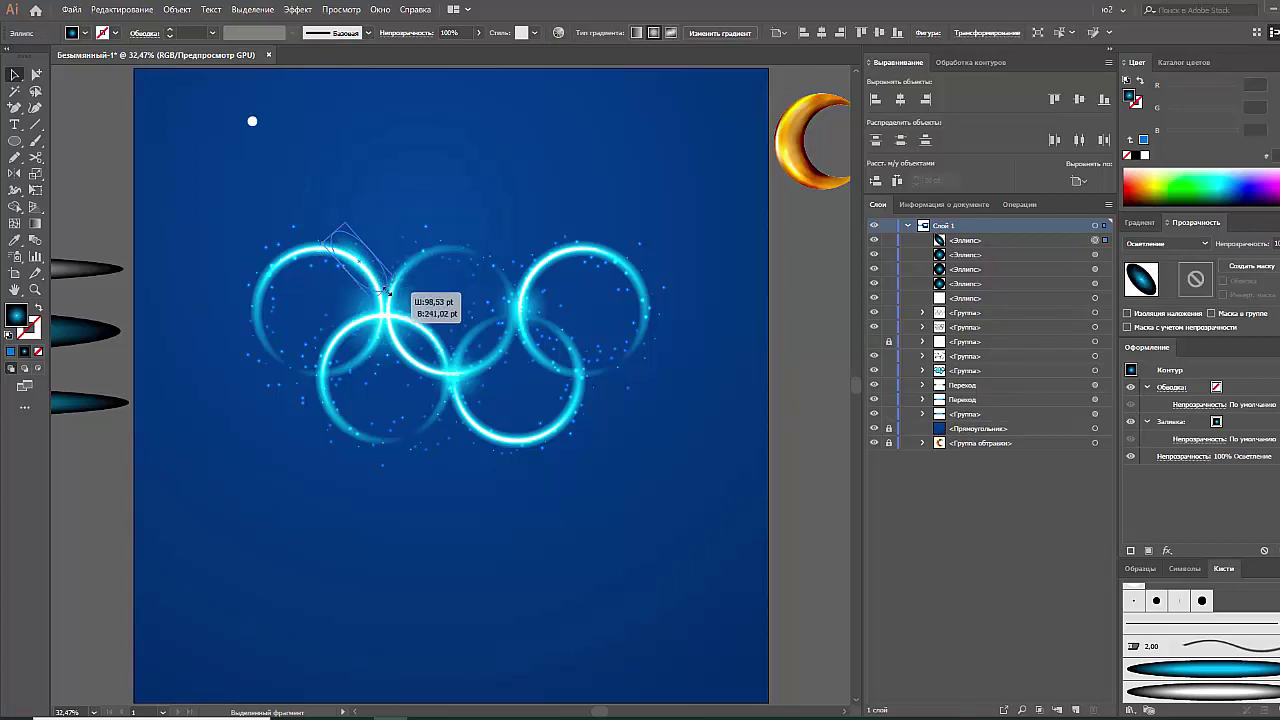
left_click(405, 228)
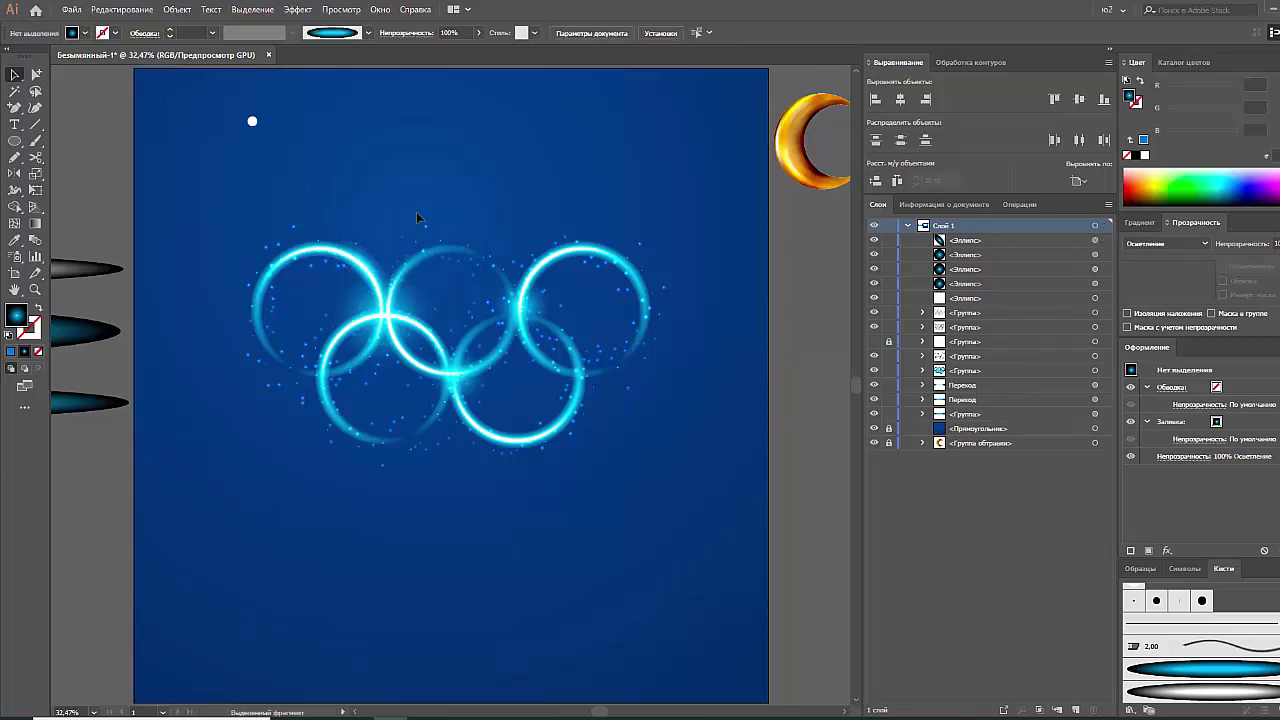
left_click(545, 306)
mouse_move(545, 306)
left_mouse_down()
mouse_move(528, 313)
mouse_move(531, 290)
left_mouse_up()
key("ctrl+z")
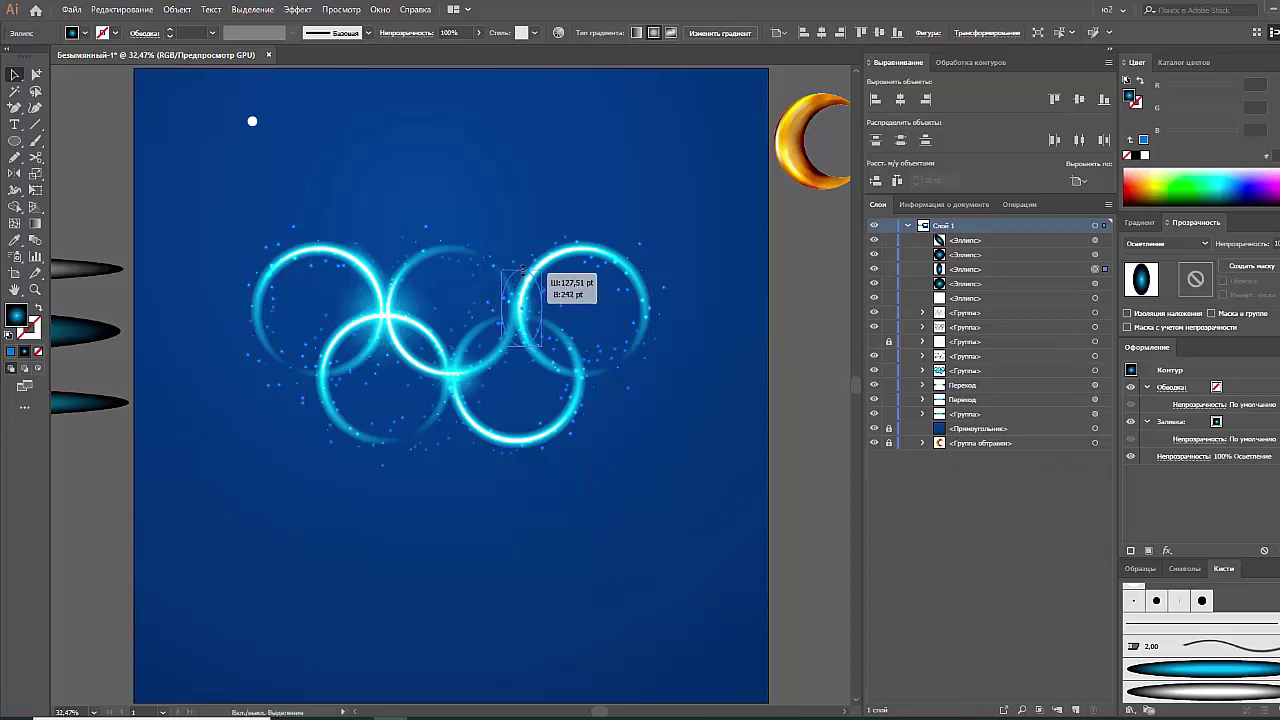
left_click(492, 250)
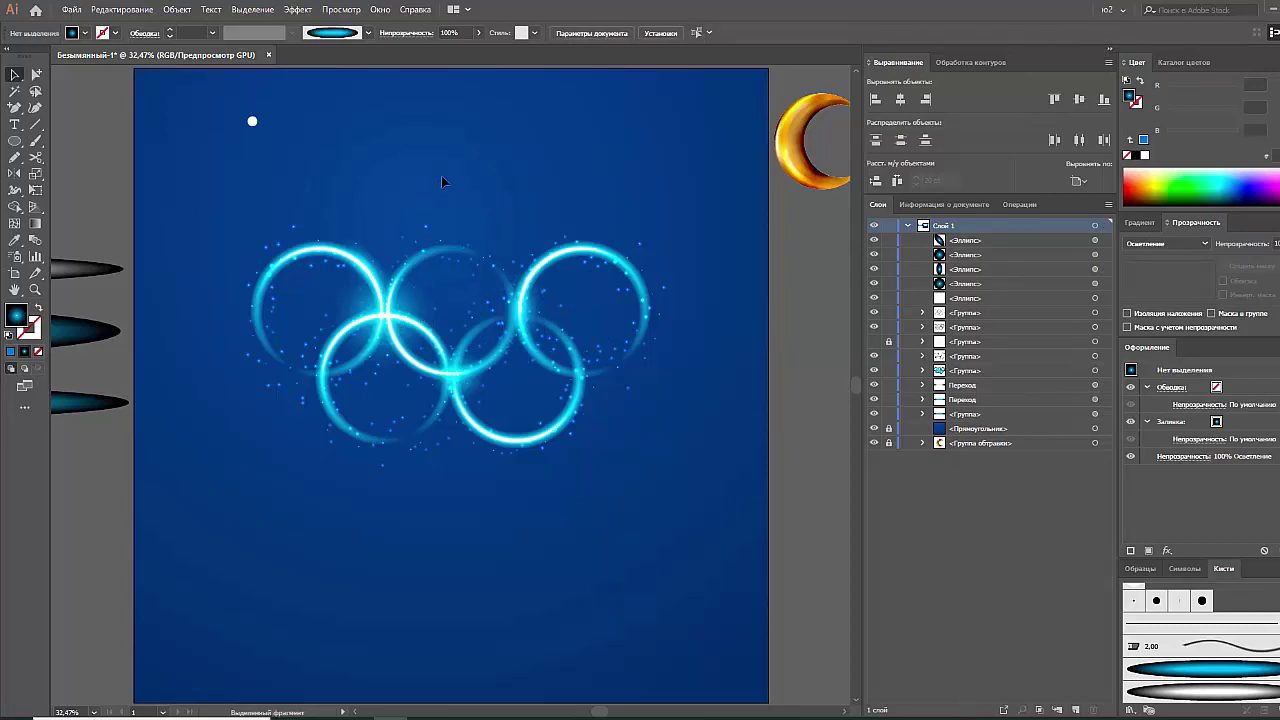
Select the four glow ellipses in the Layers panel and group them
left_click(1094, 313)
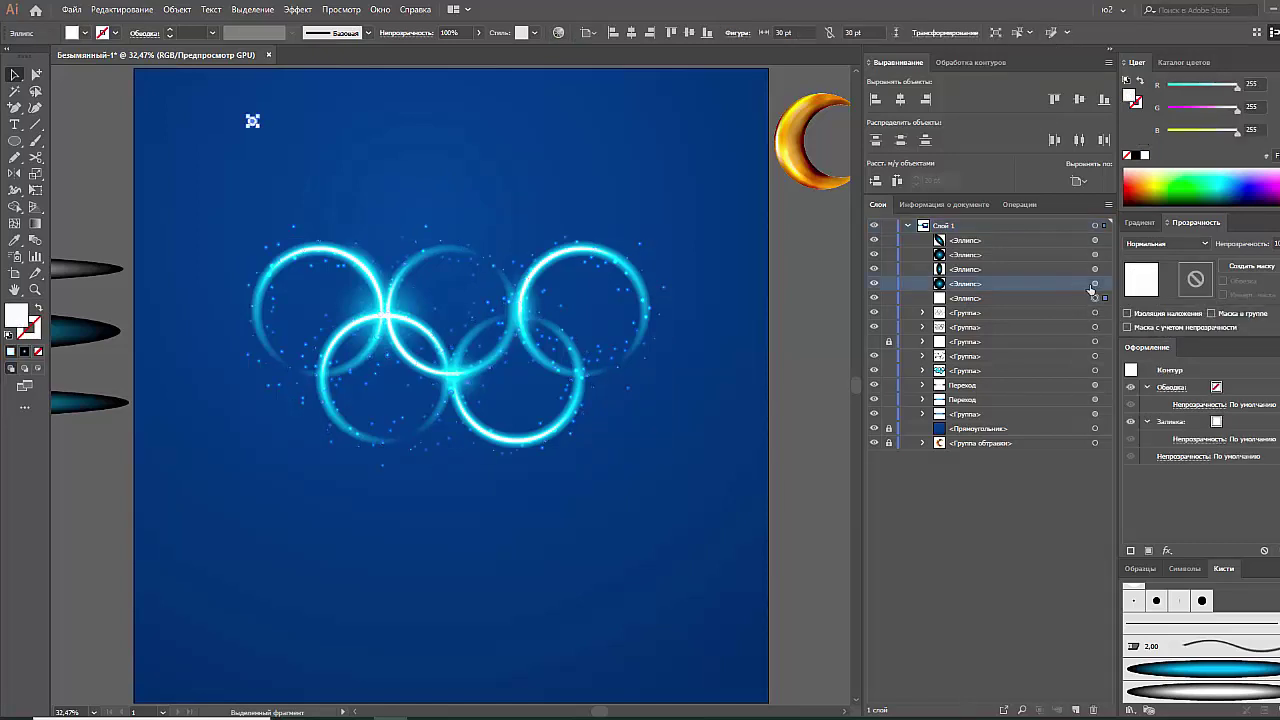
left_click(1094, 283)
left_click(1094, 254, "shift")
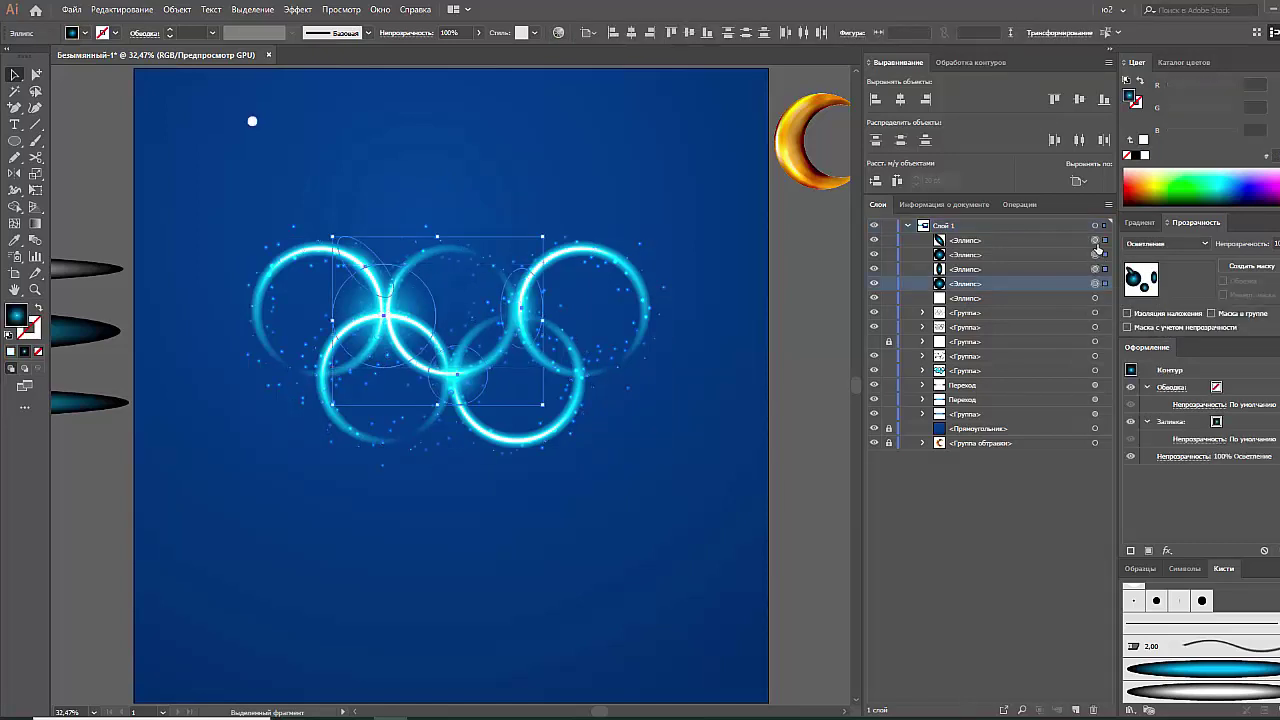
key("ctrl+g")
Lock the glow group and the group below it in Layers
key("ctrl+shift+a")
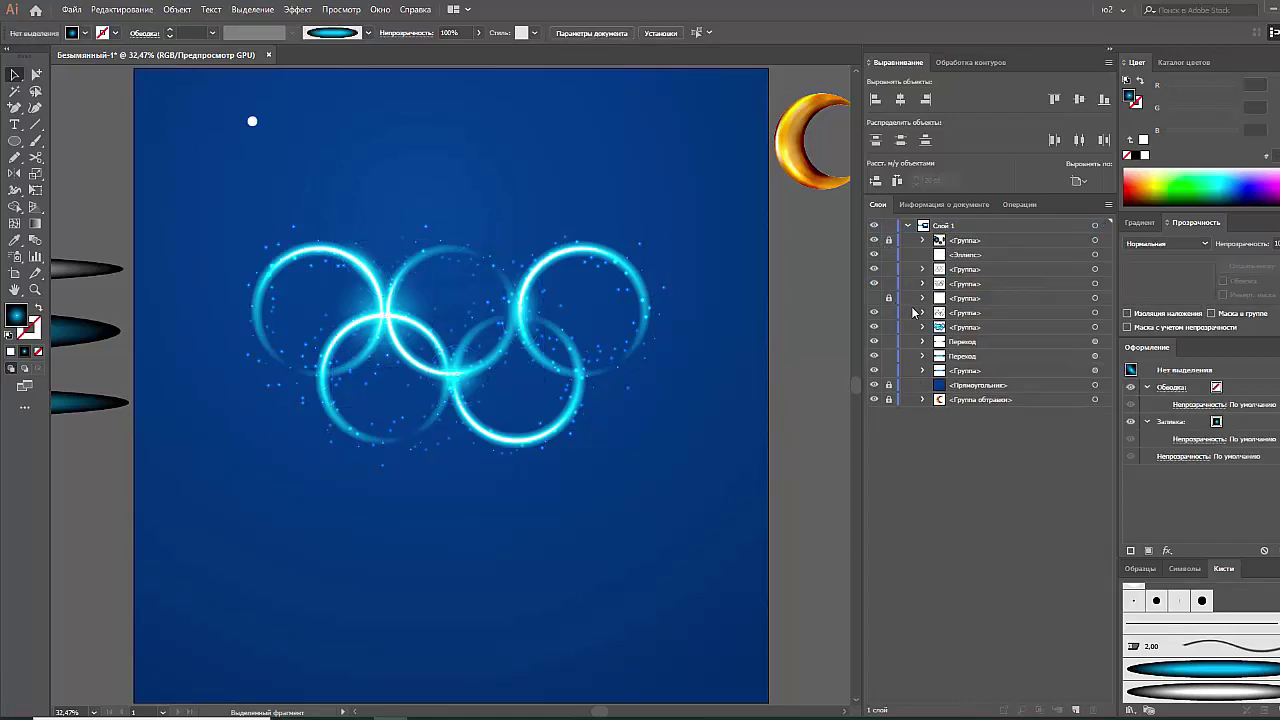
left_click(1094, 270)
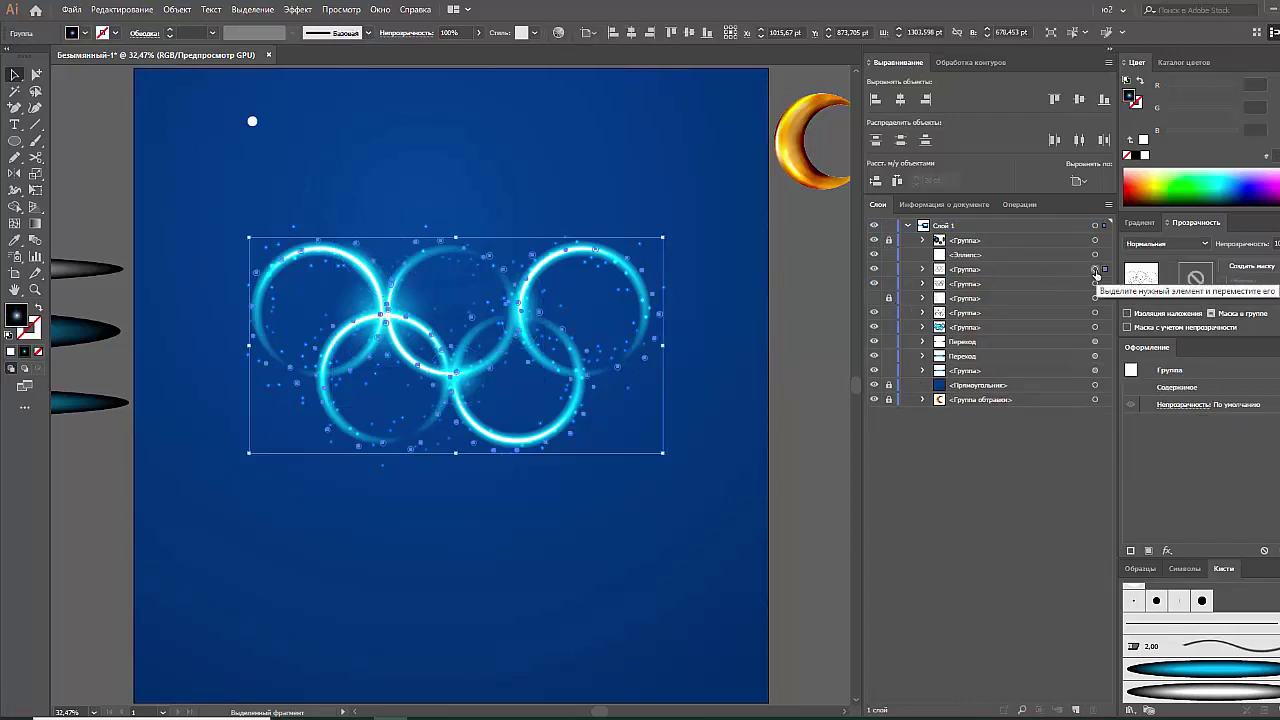
left_click_drag(889, 275, 889, 300)
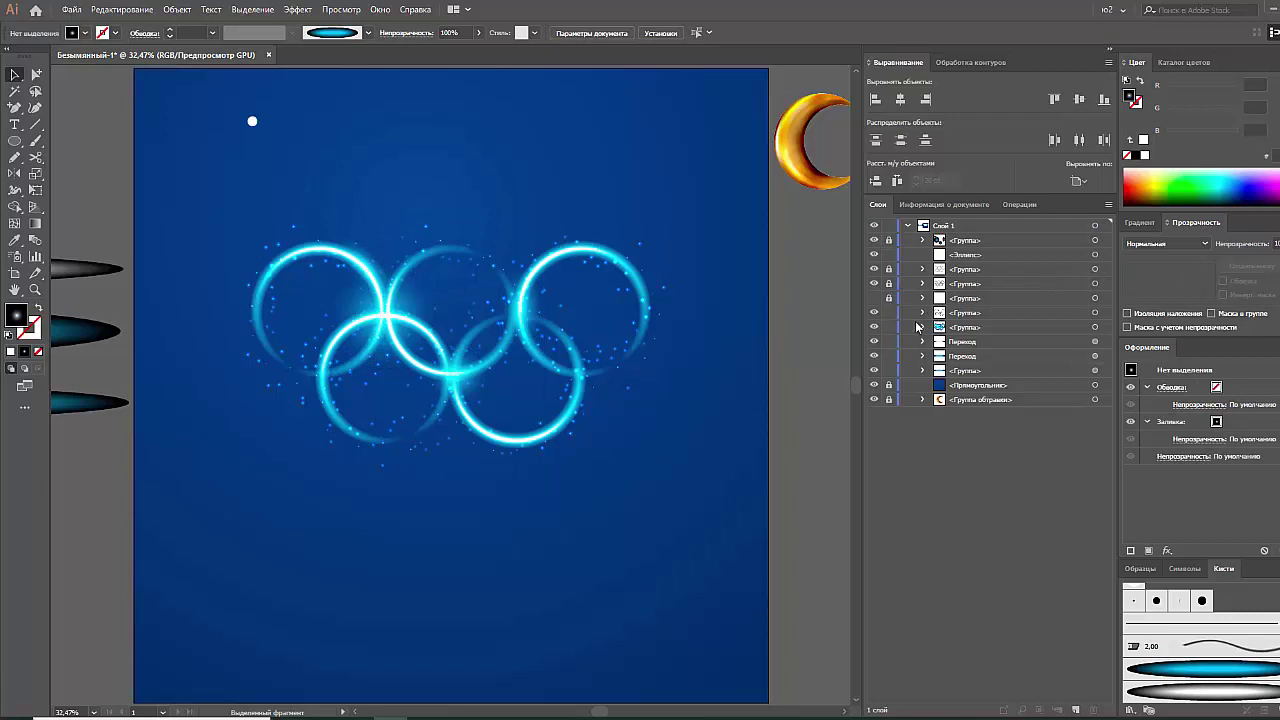
Duplicate the thin white ring outlines group, nudged slightly up-left
left_click(1095, 313)
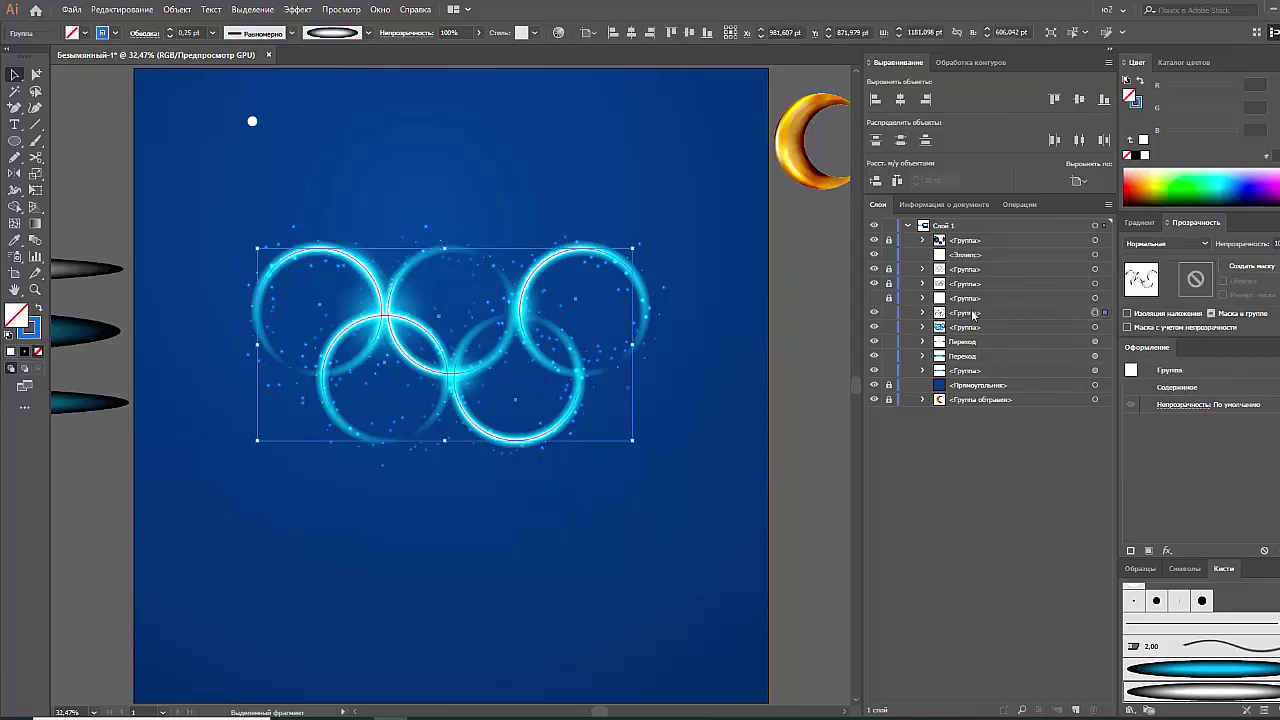
left_click(1095, 328)
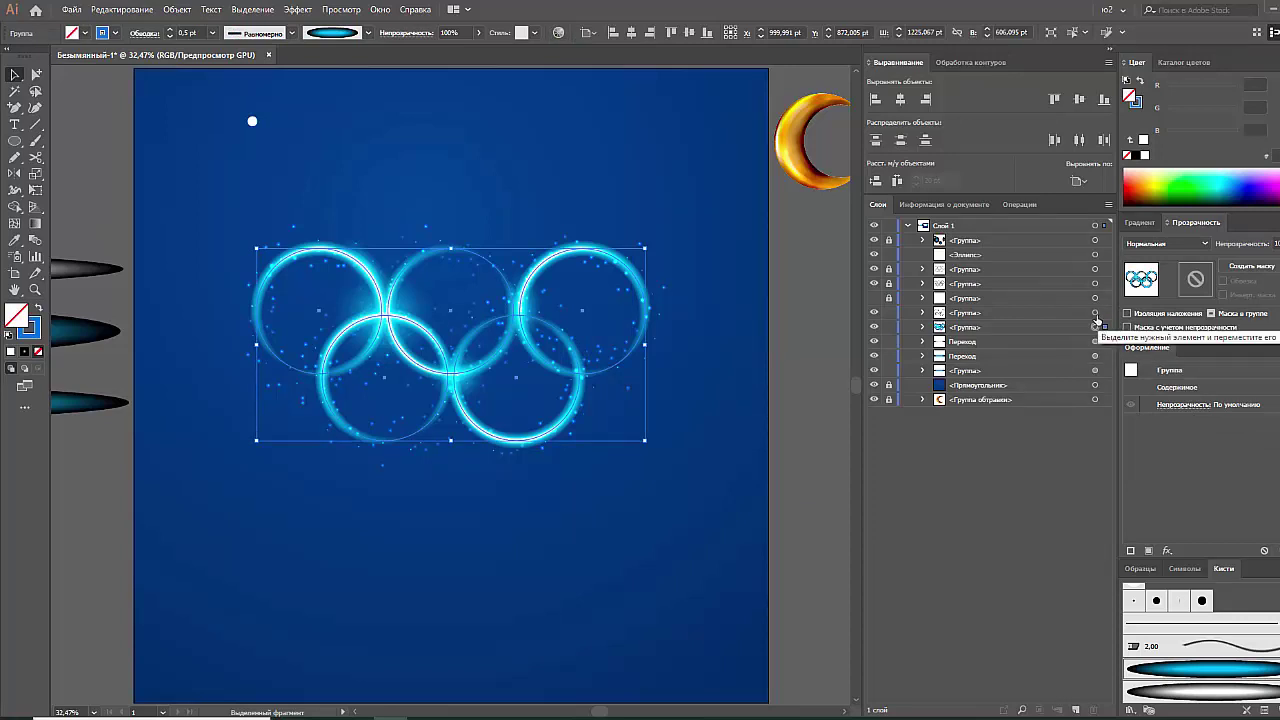
left_click(1095, 313)
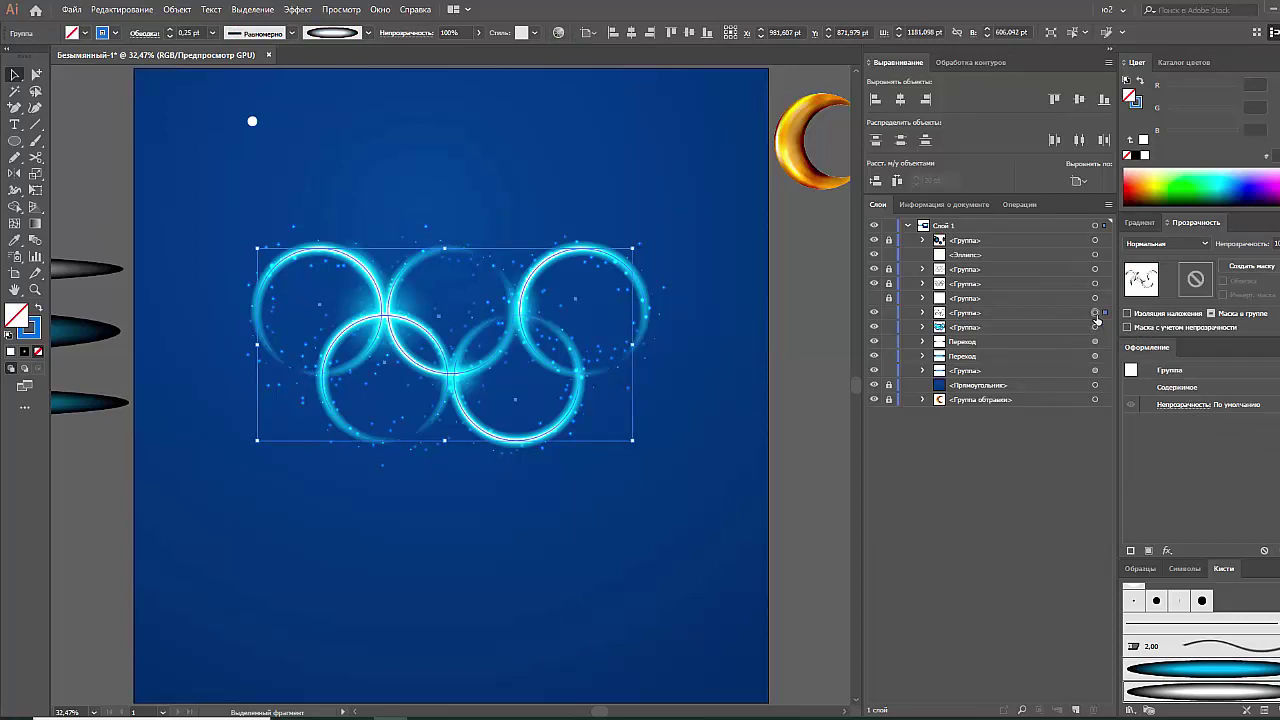
left_click_drag(541, 272, 535, 269, "alt")
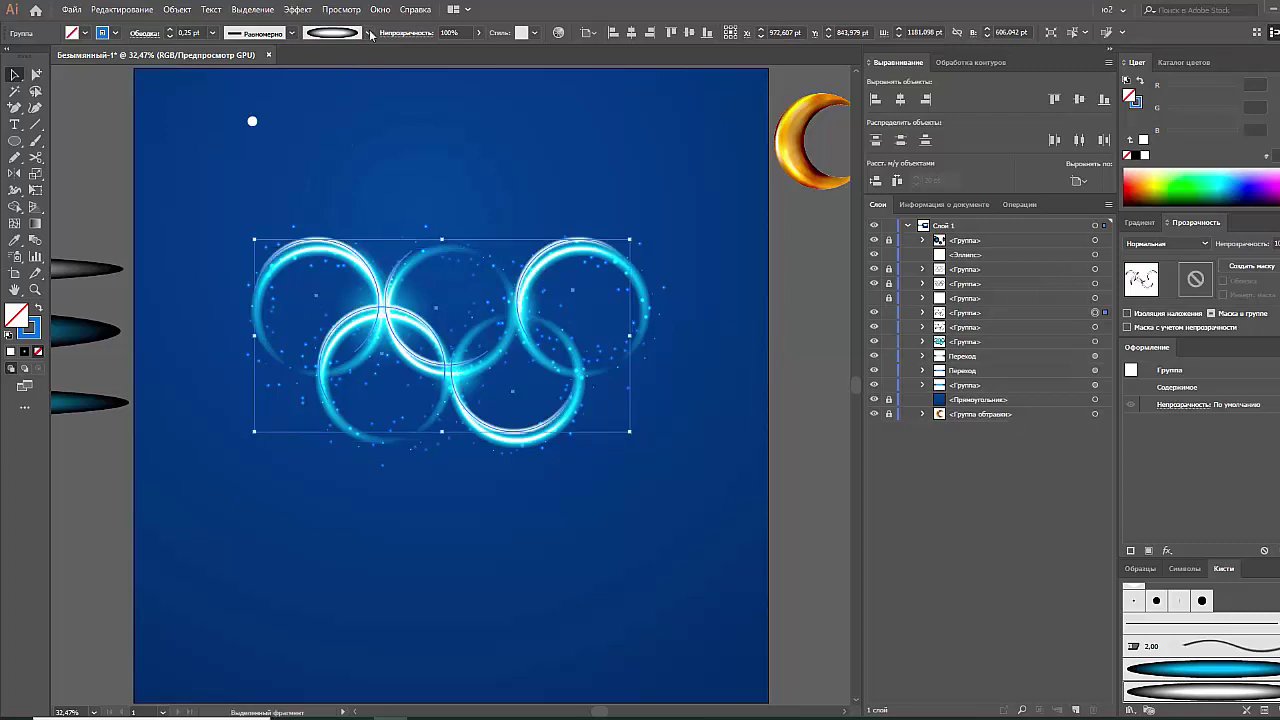
Give the ring copy the Базовая brush, 1 pt stroke, and a thick-middle width profile
left_click(369, 33)
scroll(365, 110, "up", 3)
left_click(334, 113)
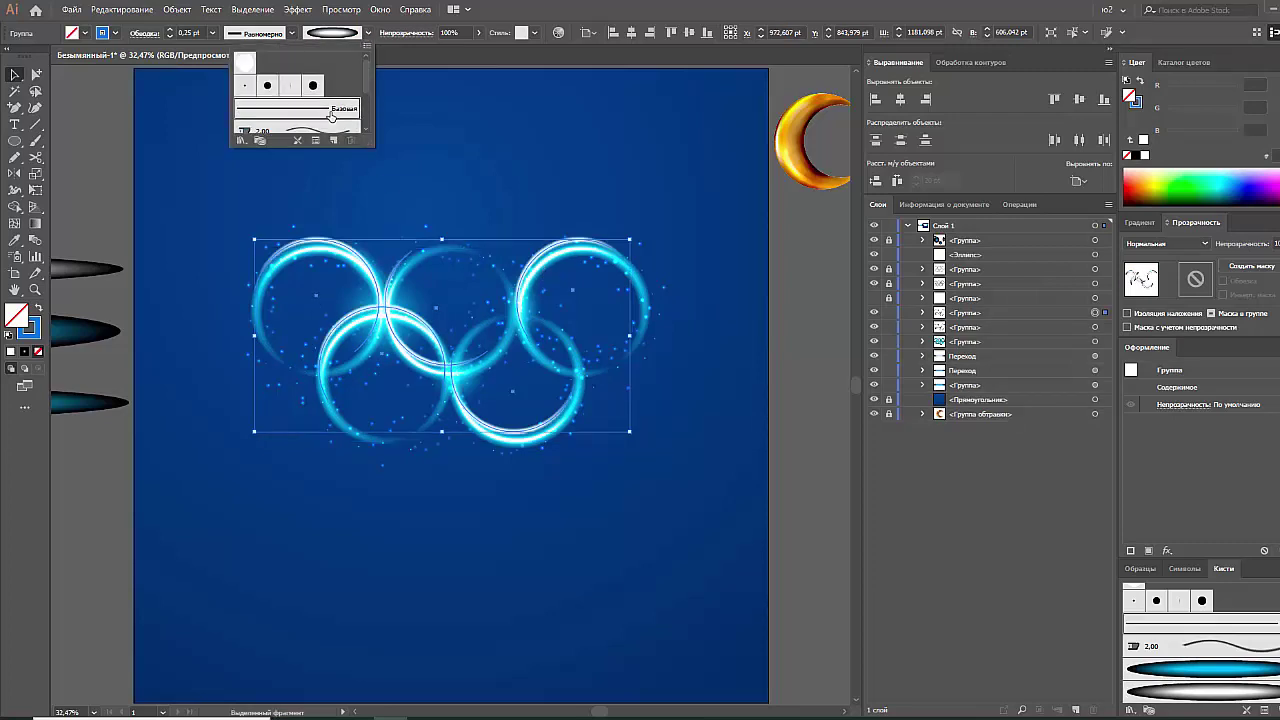
left_click(212, 33)
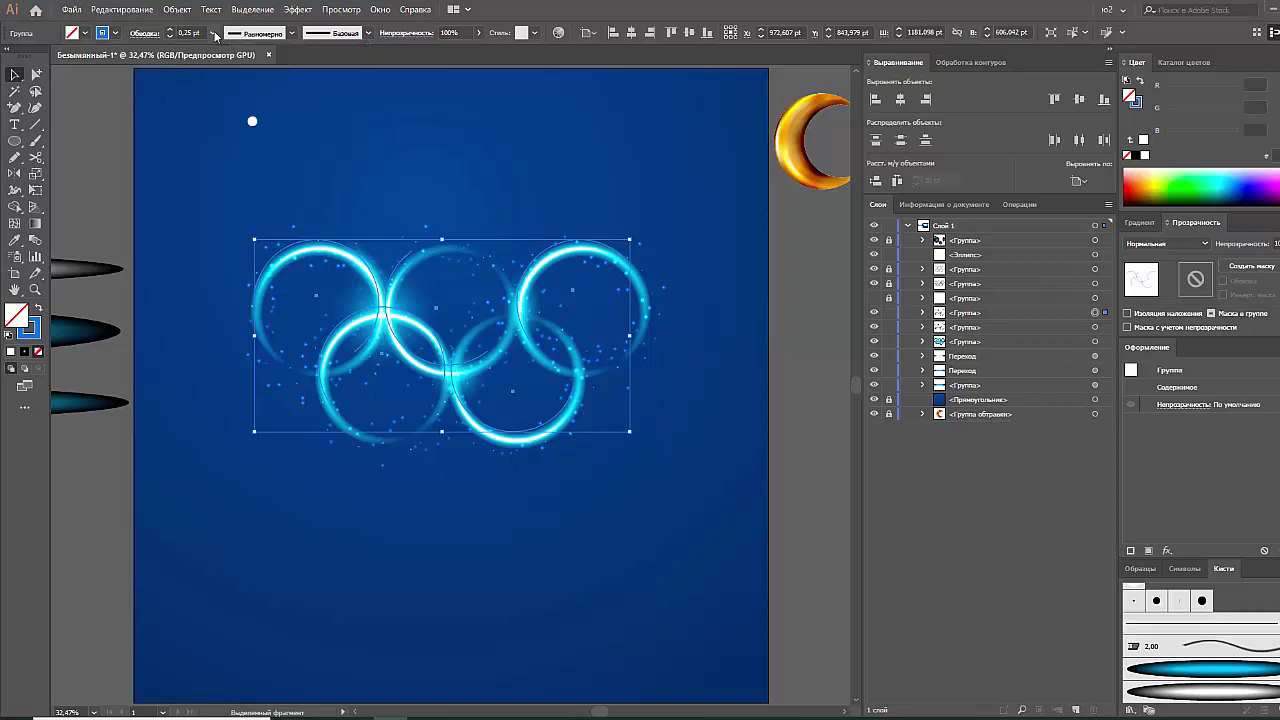
left_click(230, 108)
left_click(291, 33)
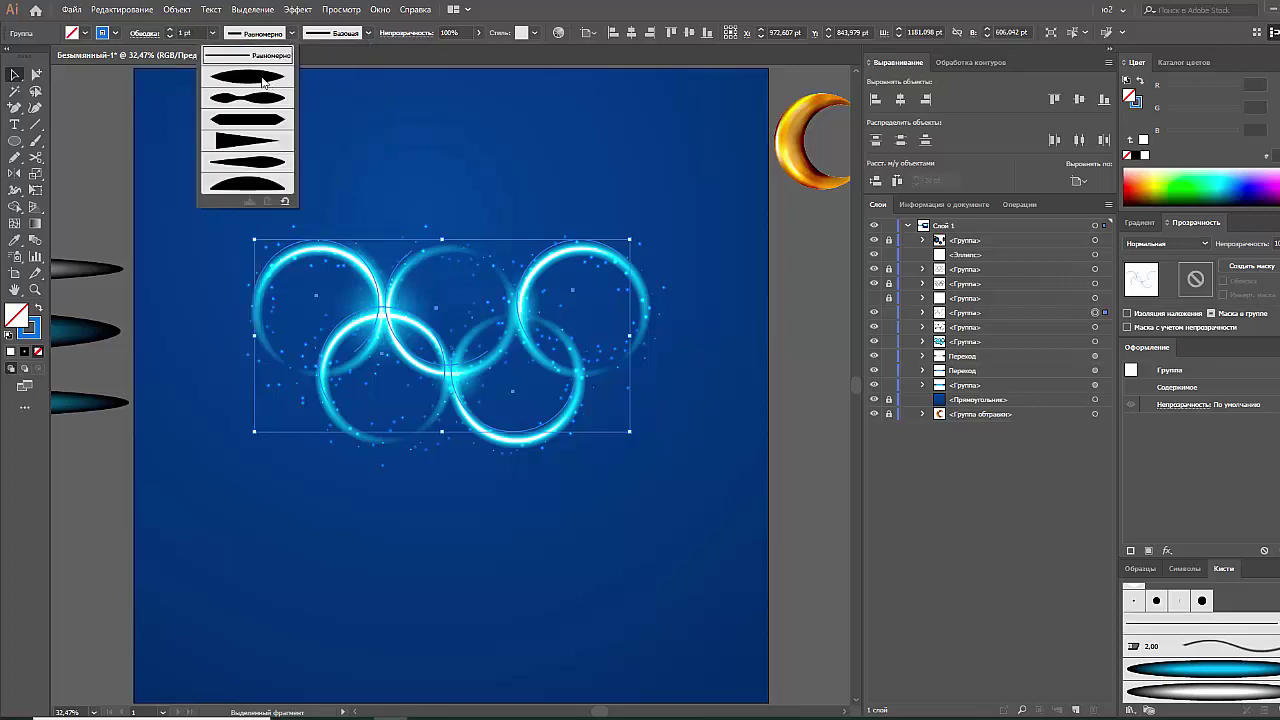
left_click(263, 79)
left_click(337, 106)
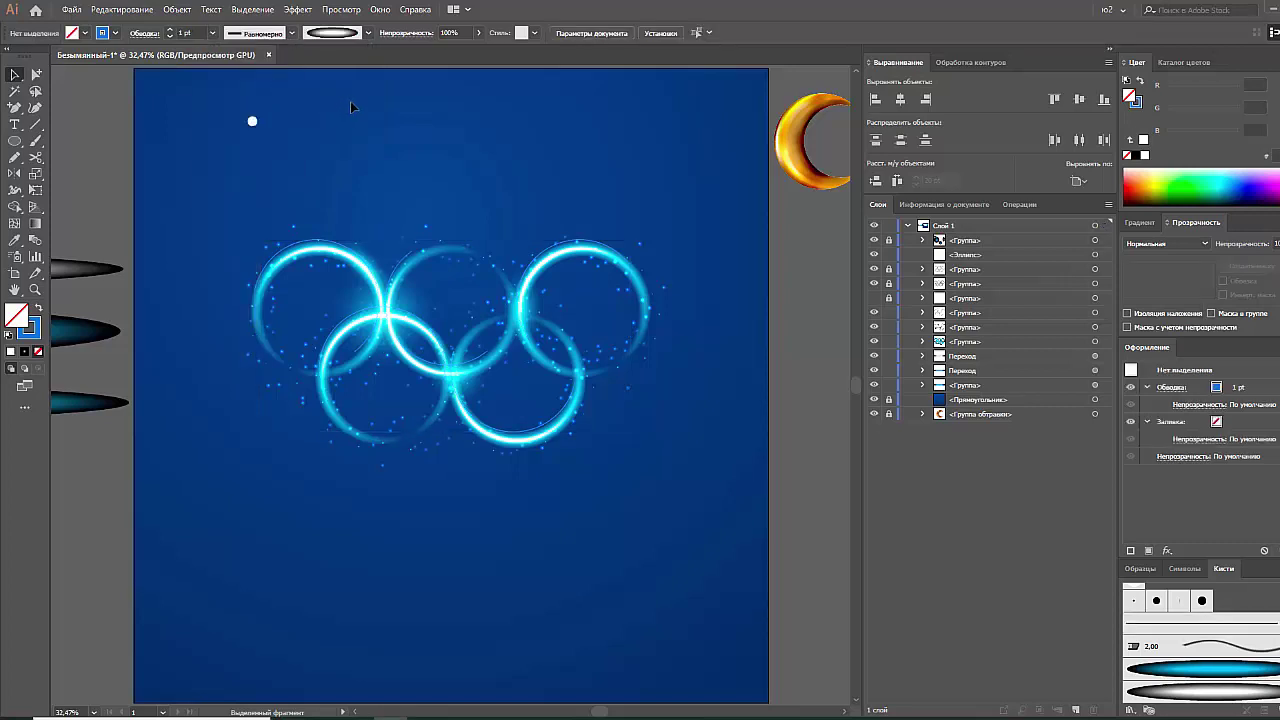
Set the copied ring group's stroke to 3 pt and lock a ring group
left_click(551, 263)
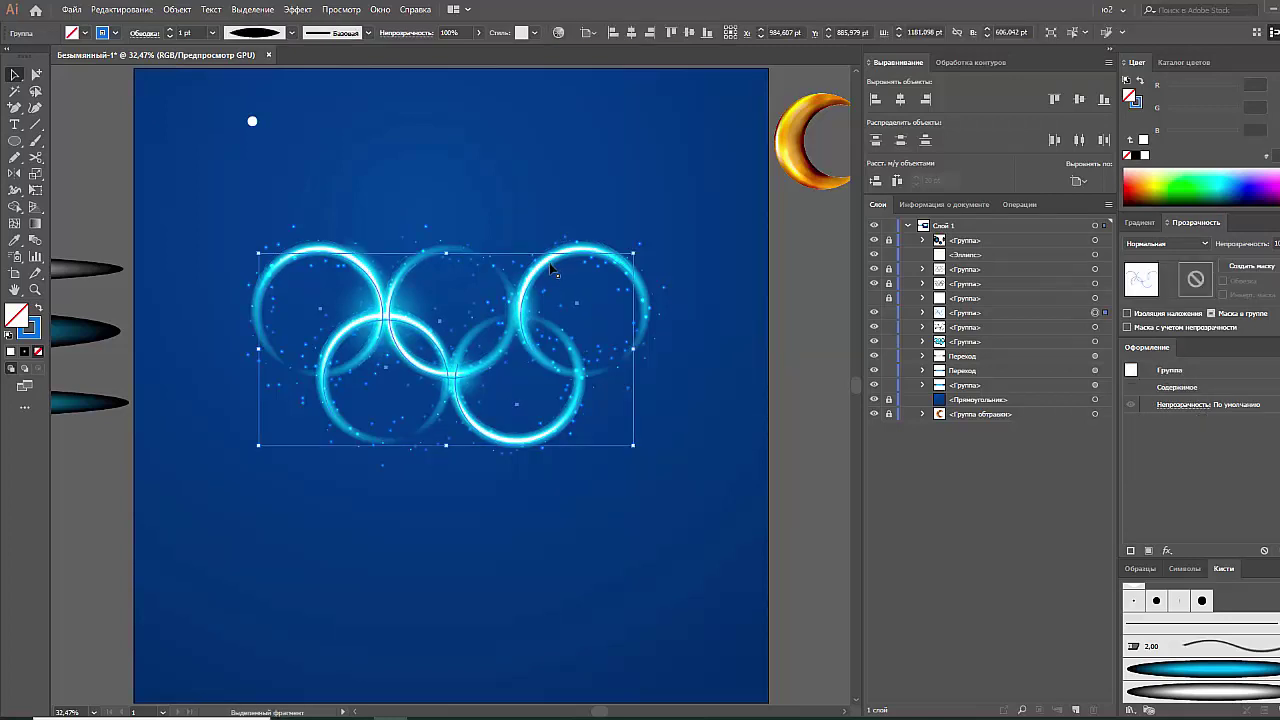
left_click(212, 33)
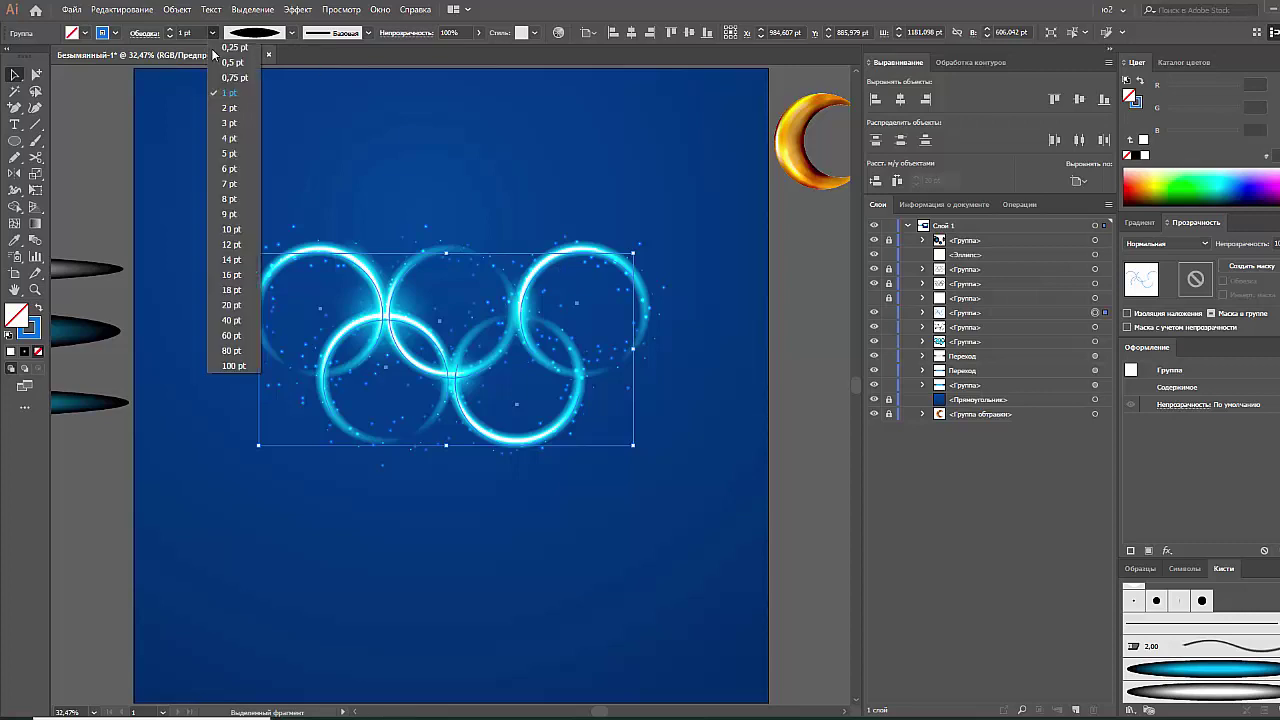
left_click(218, 118)
left_click(478, 160)
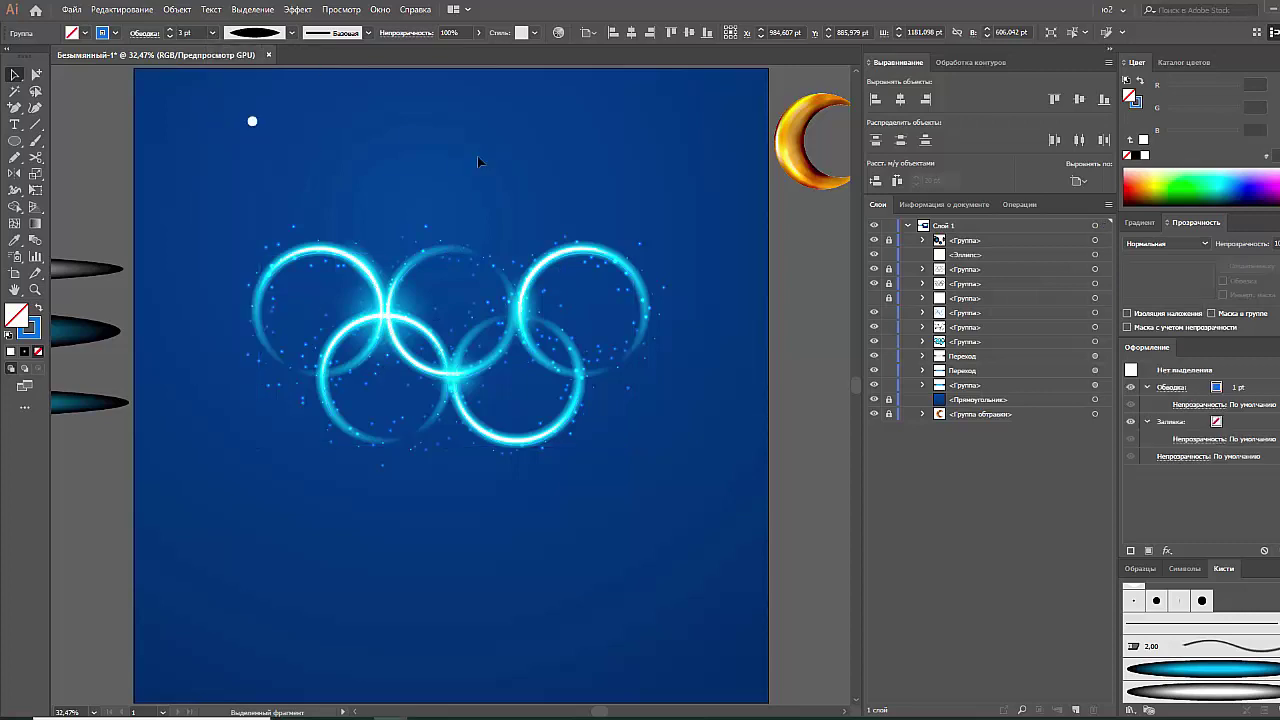
left_click(562, 259)
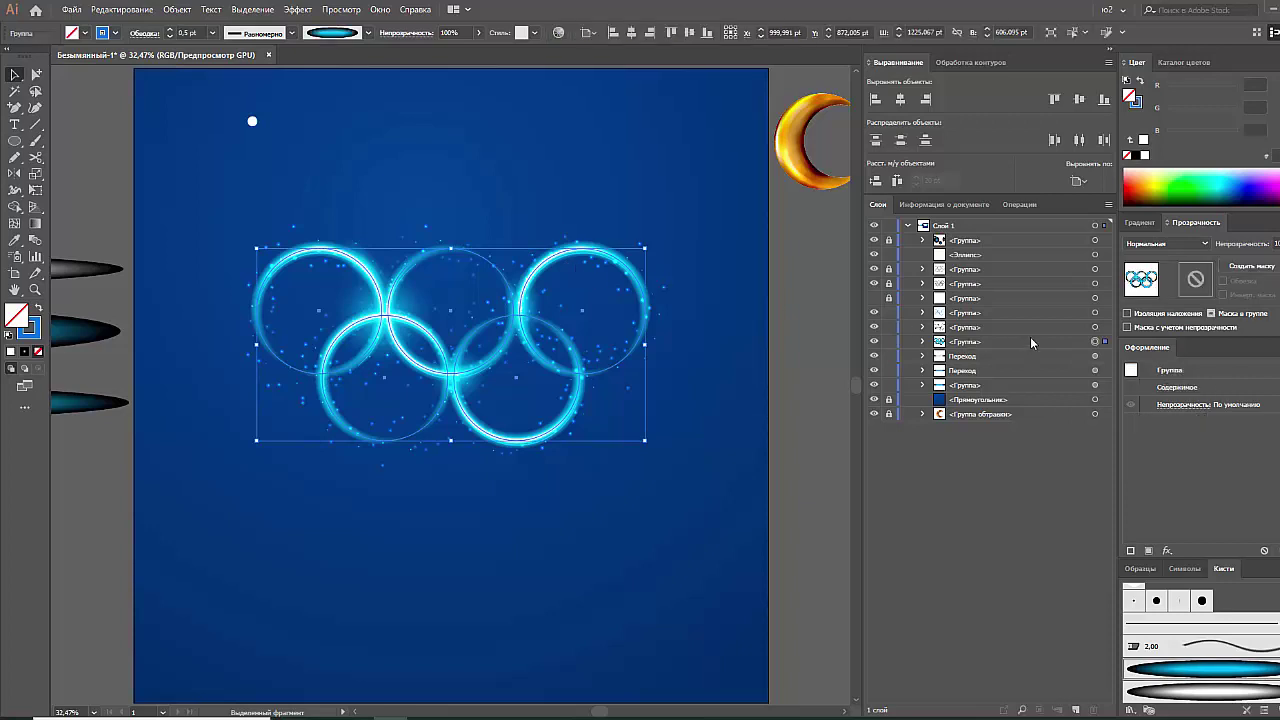
left_click(888, 342)
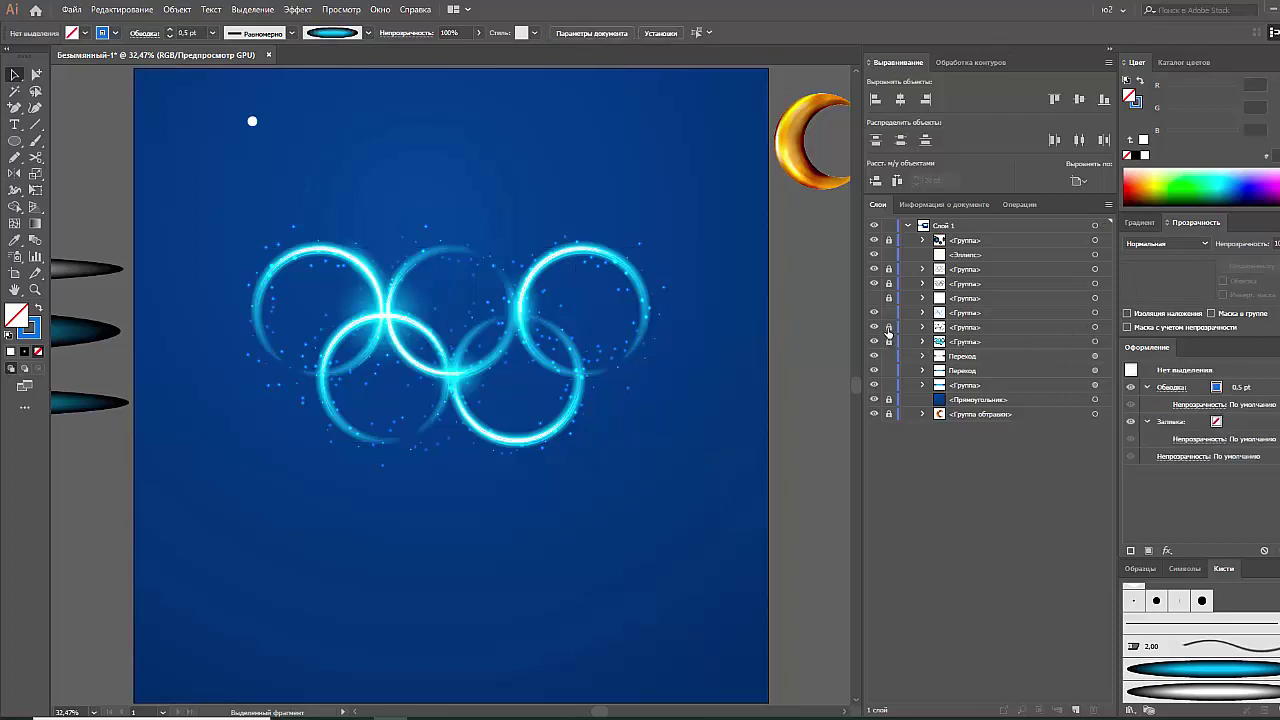
left_click(1096, 313)
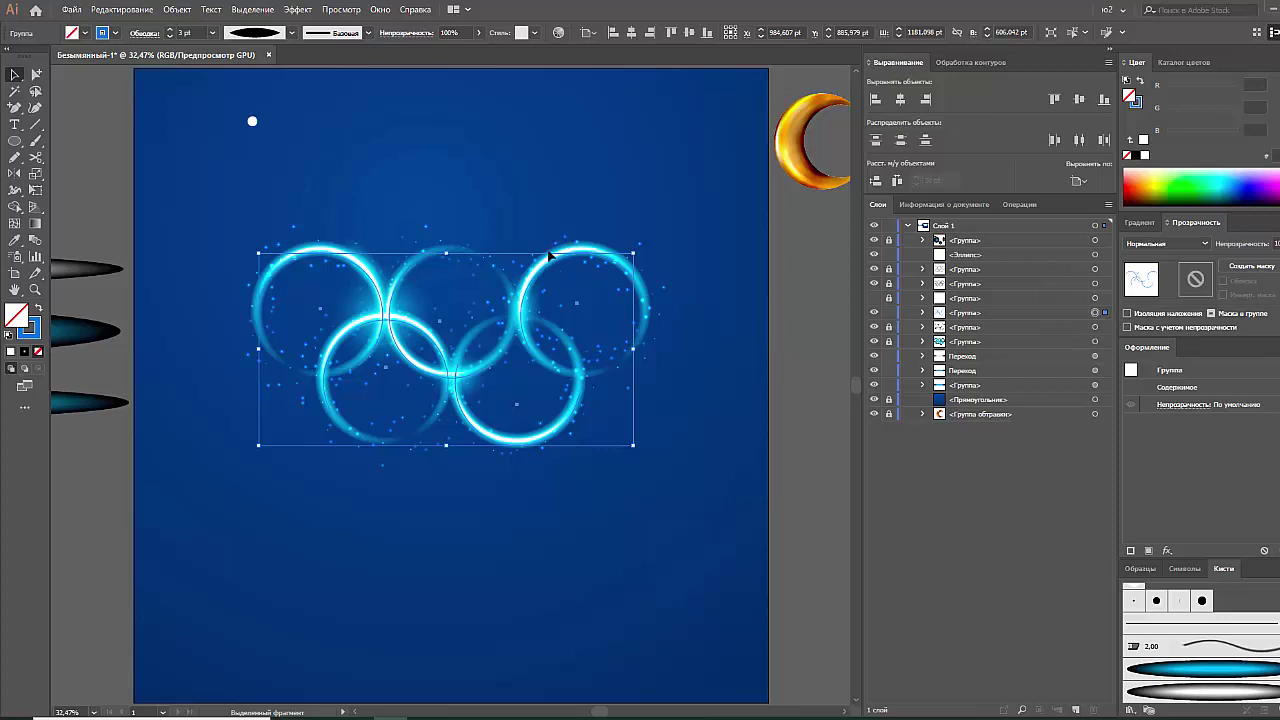
left_click(712, 234)
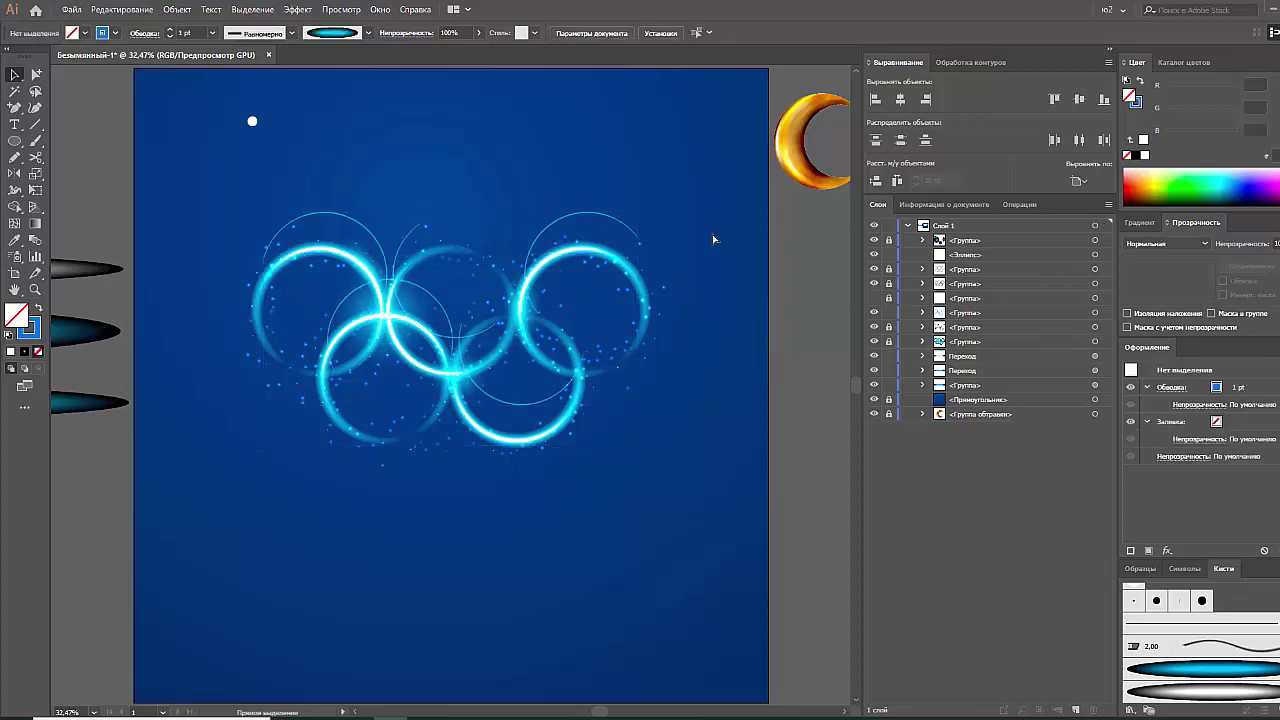
Stroke the circle group with a white-to-black gradient, slide the white stop inward, and move it up
left_click(553, 270)
left_click(1140, 223)
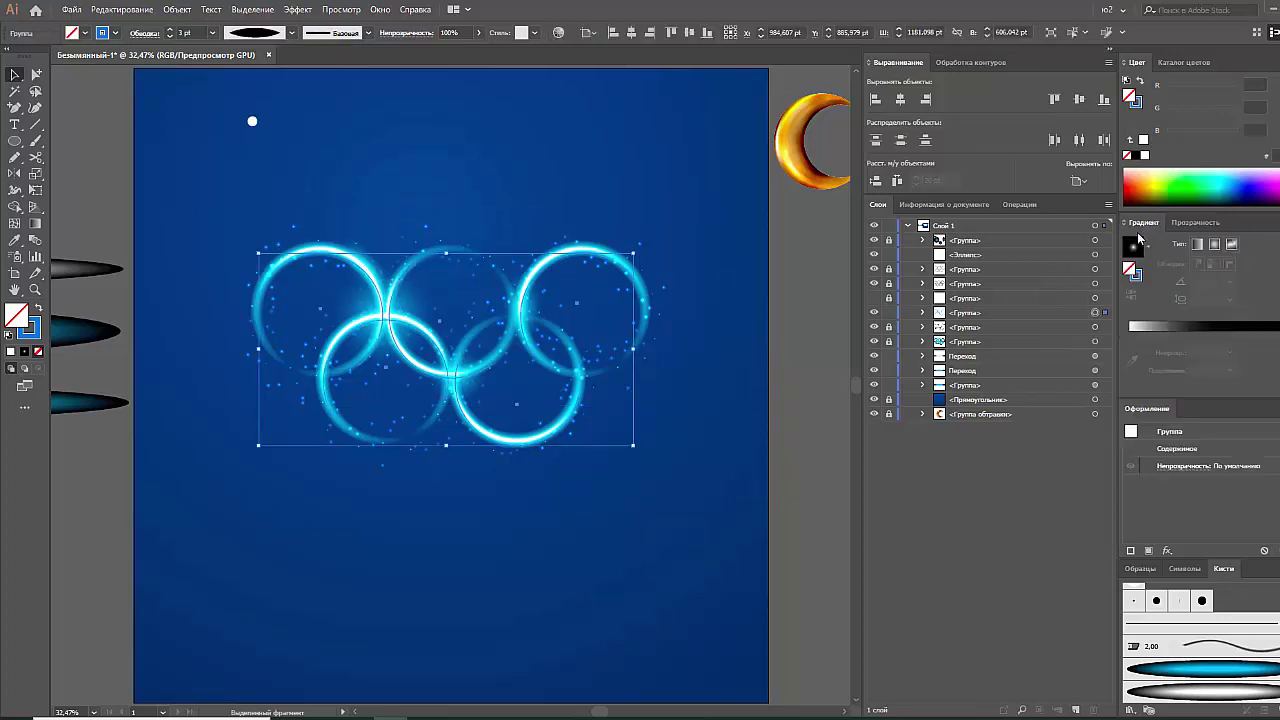
left_click(1136, 279)
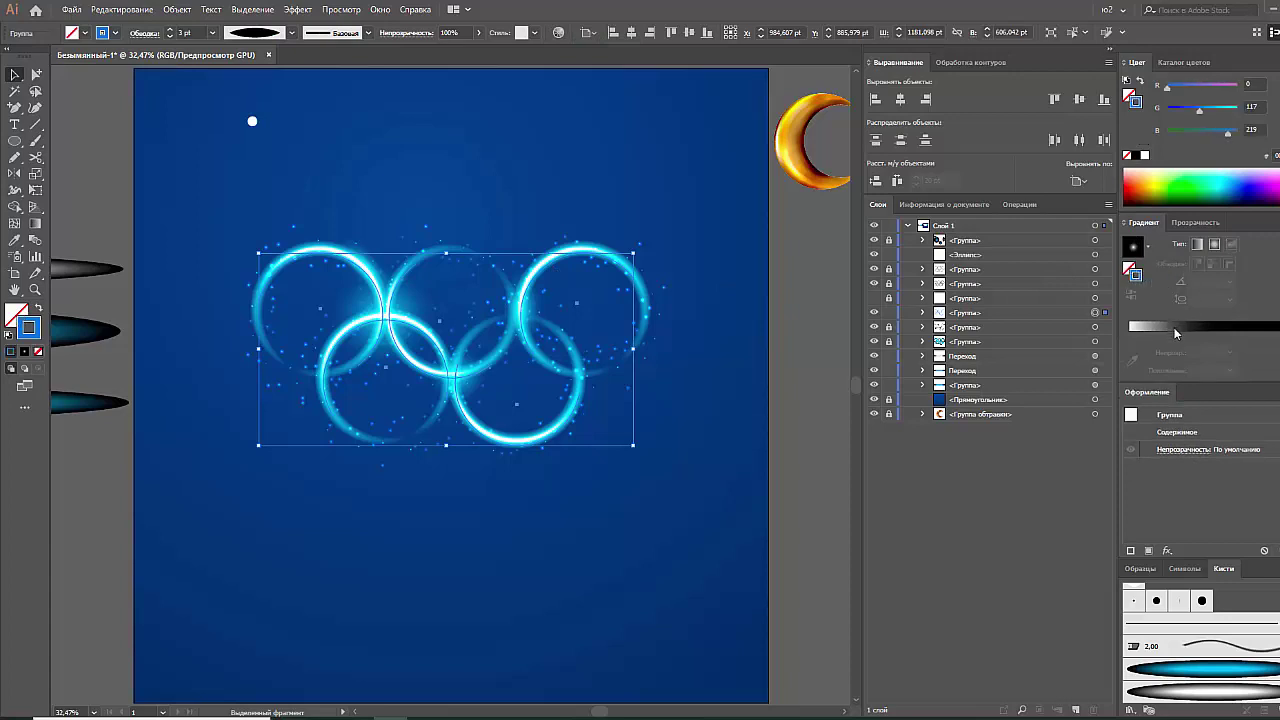
left_click(1176, 328)
left_click(1267, 336)
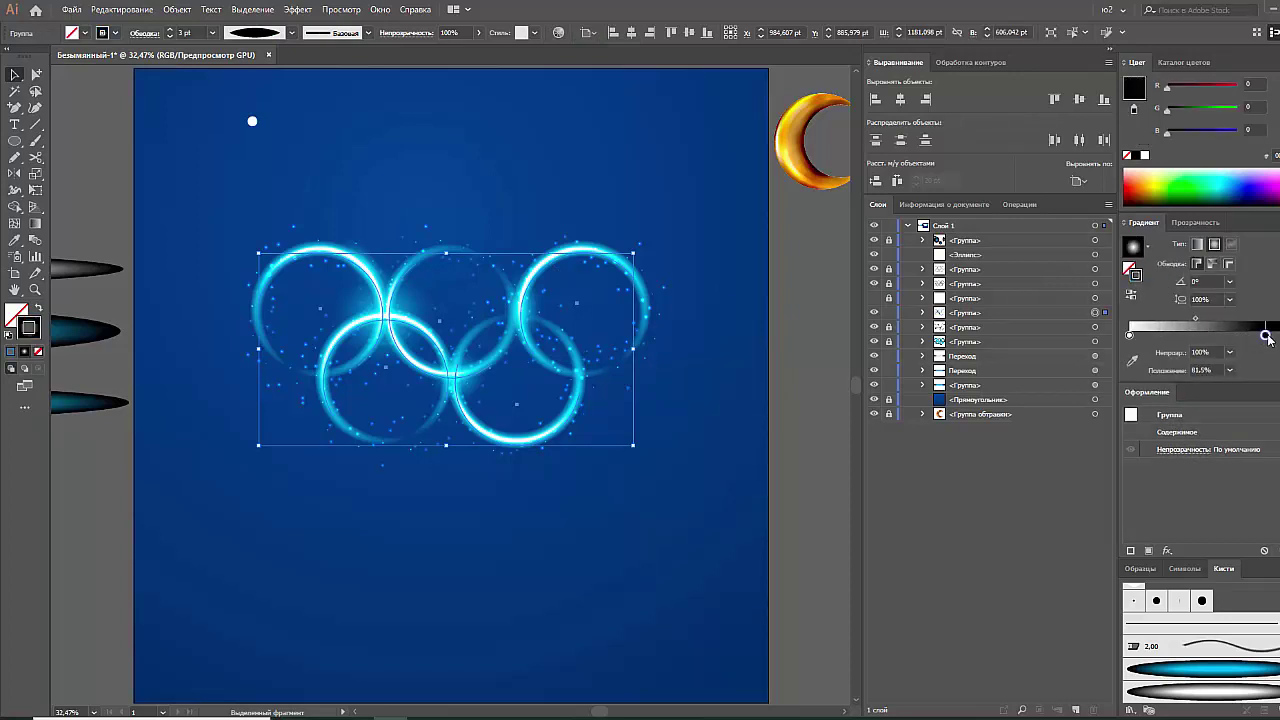
left_click_drag(1129, 336, 1205, 336)
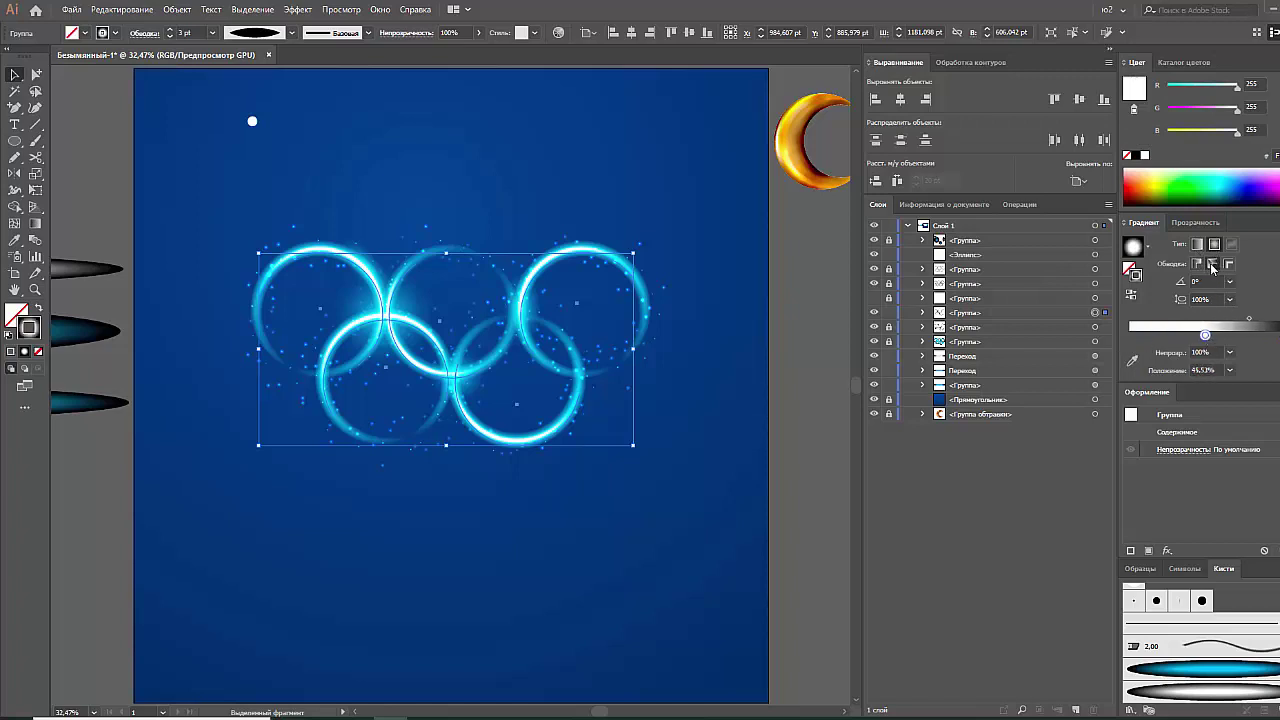
left_click(787, 400)
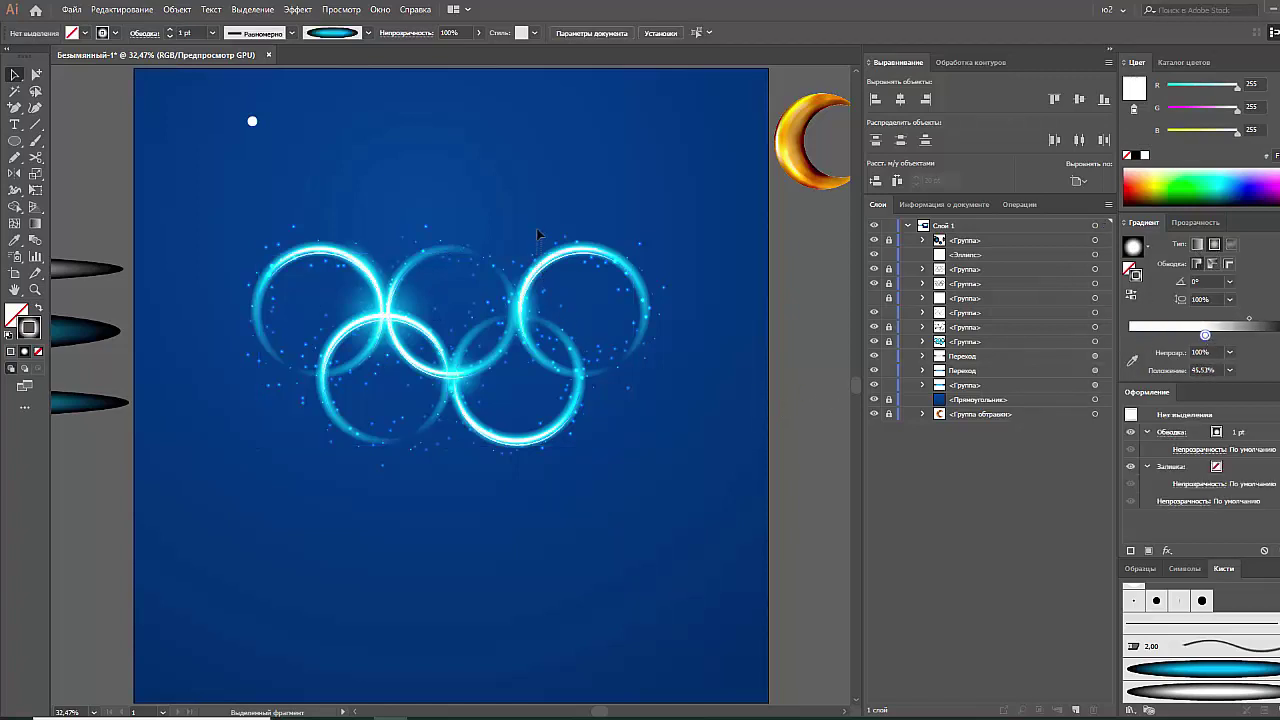
left_click_drag(537, 234, 667, 199)
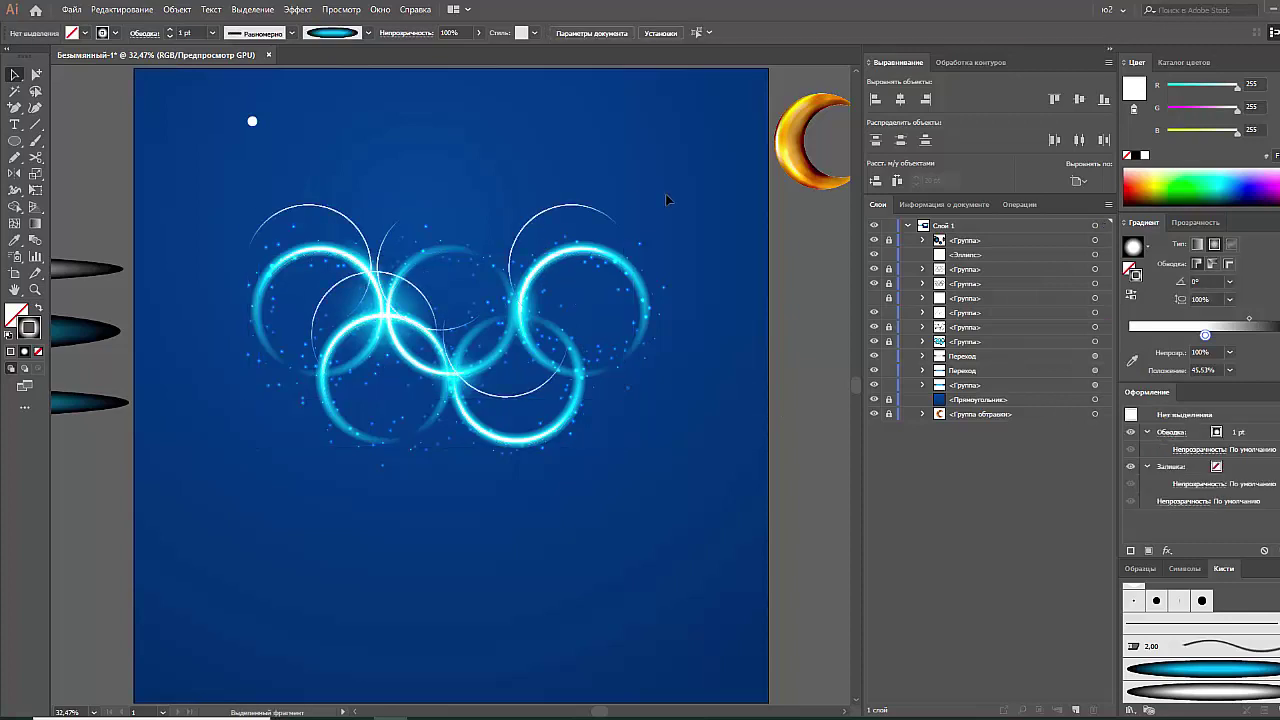
Zoom in on the upper-right ring and set the outline circles' stroke to 5 pt
key("z")
left_click_drag(663, 257, 638, 267)
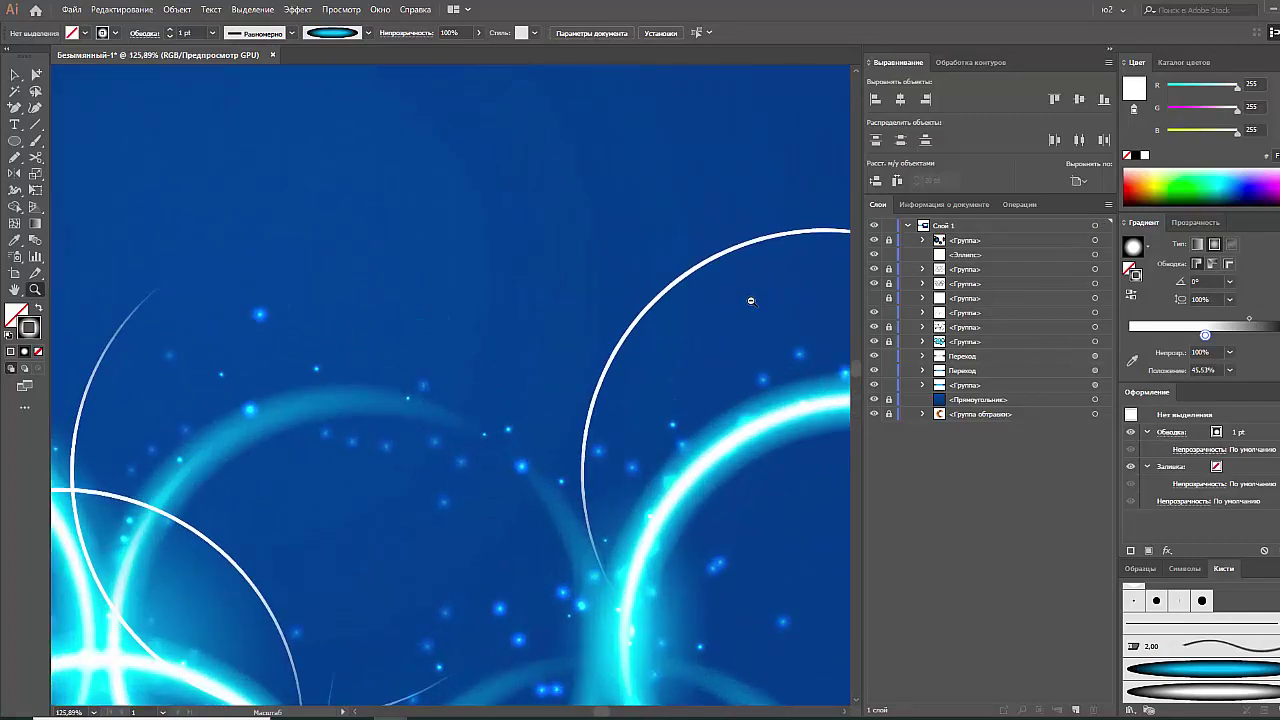
key("v")
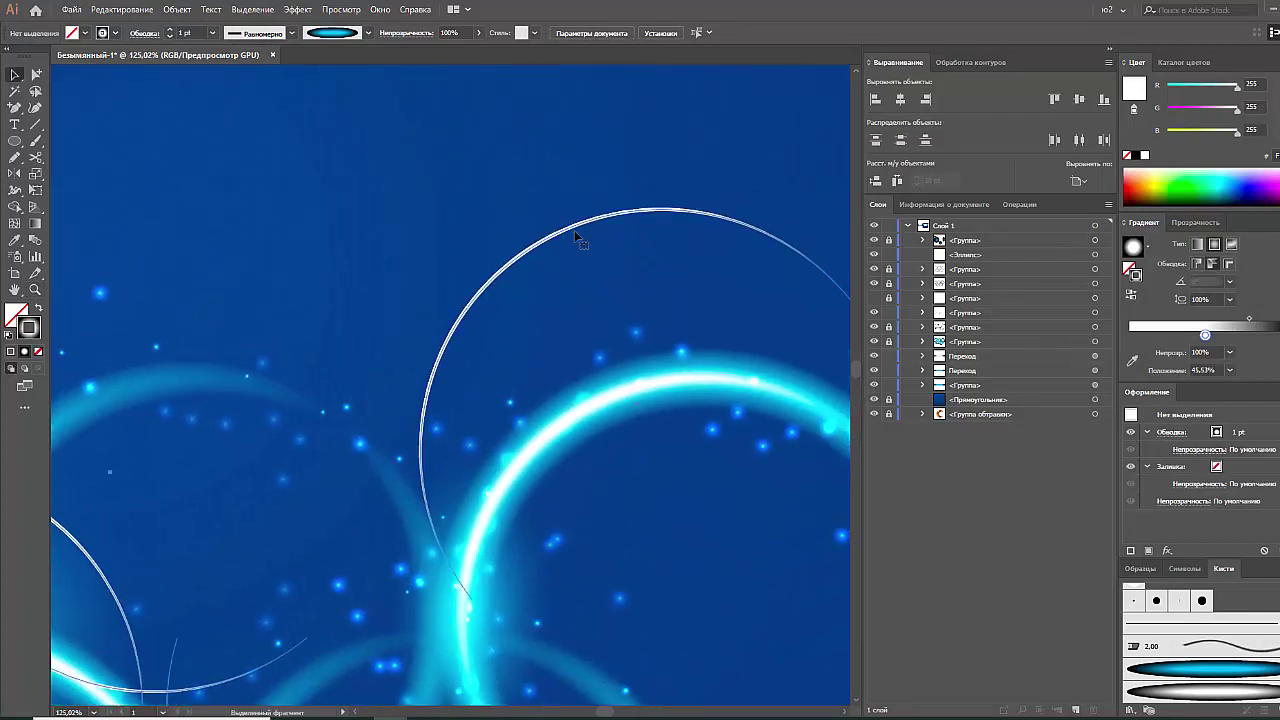
left_click(581, 236)
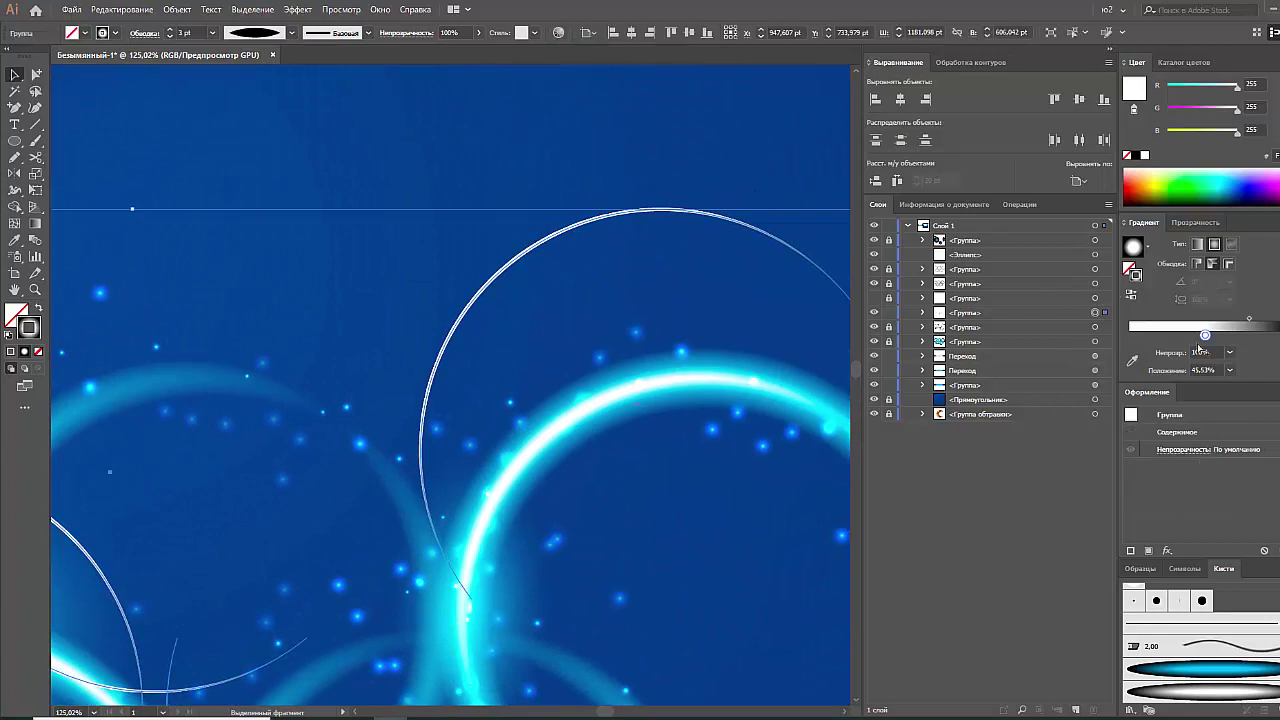
left_click(728, 308)
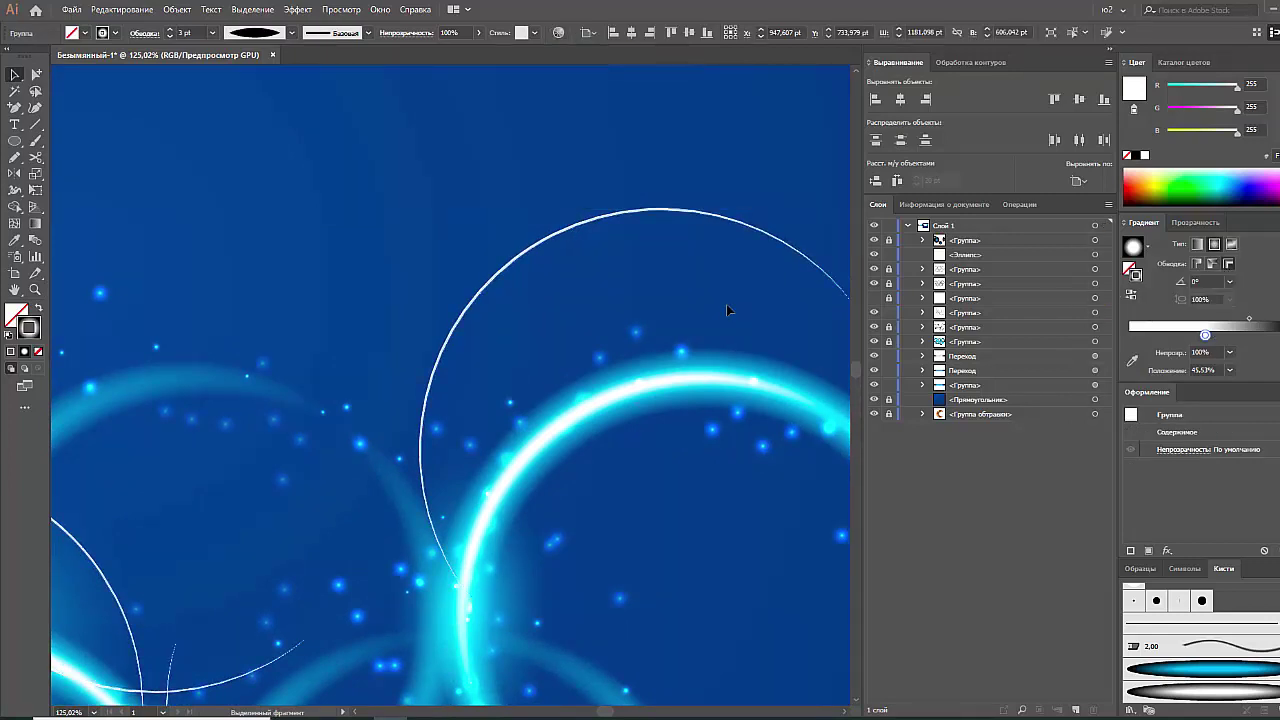
left_click(569, 227)
left_click(212, 33)
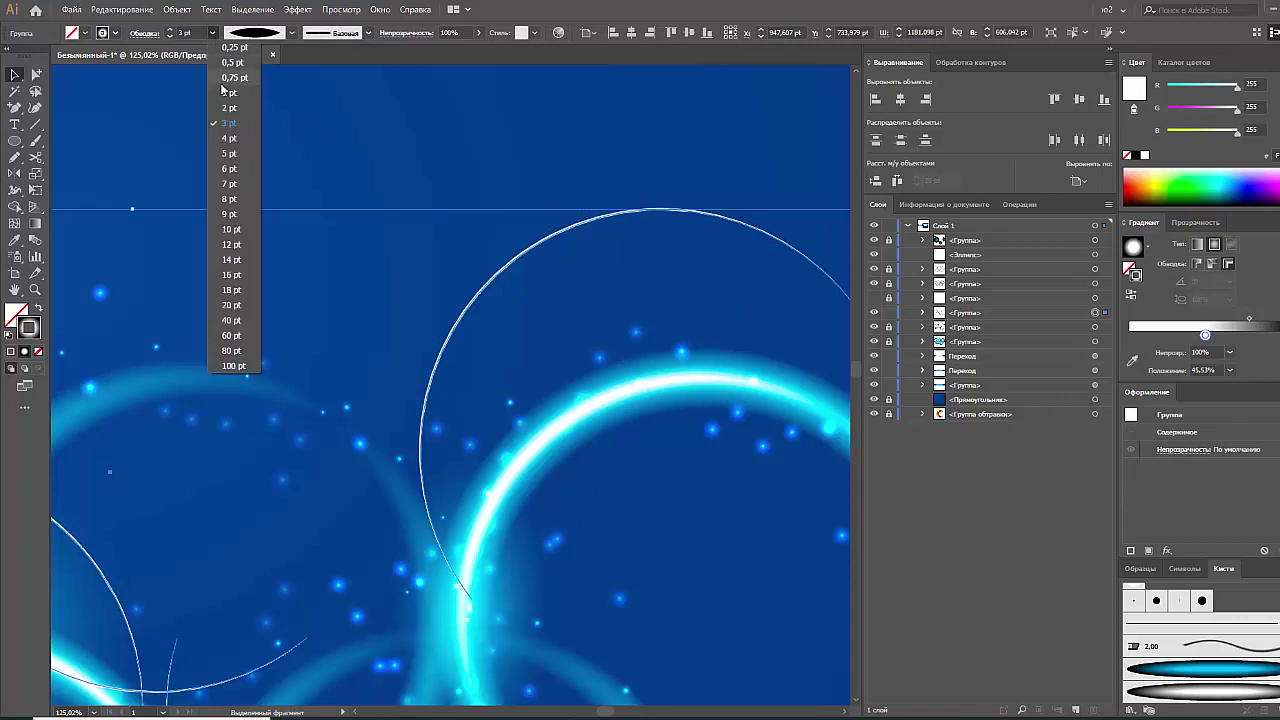
left_click(238, 150)
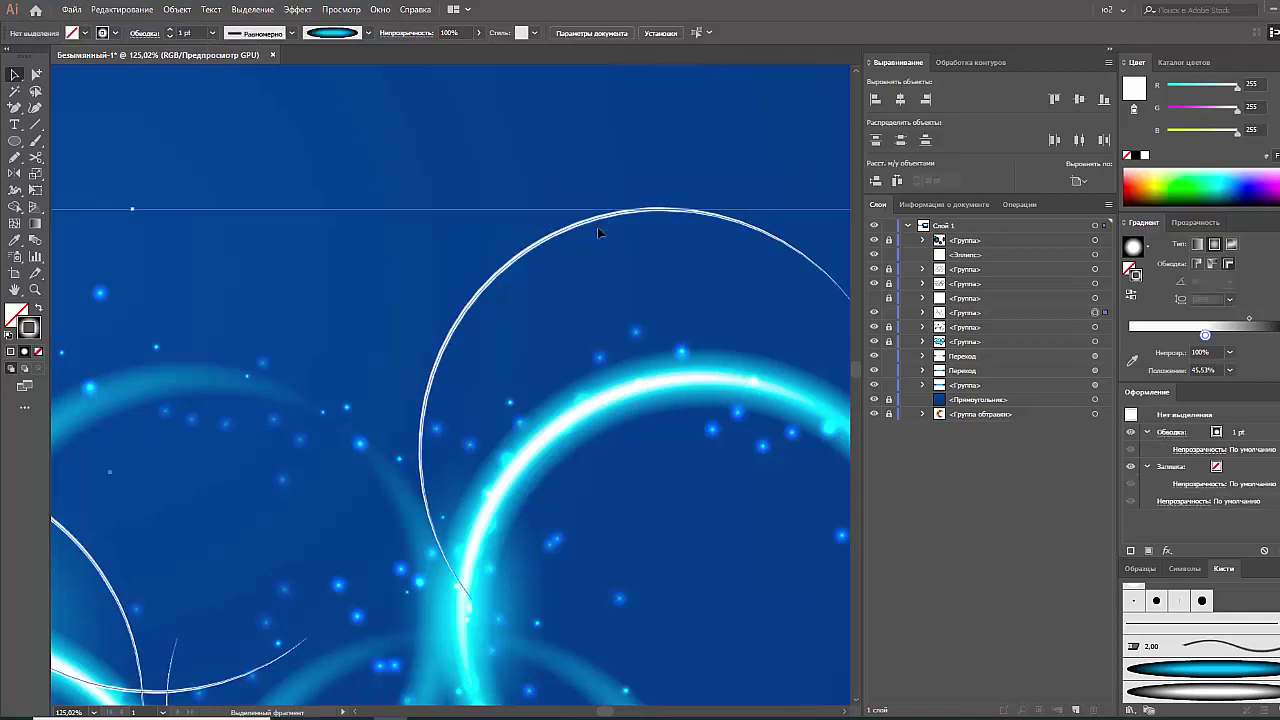
Darken the white gradient stop so the arcs fade
left_click(1192, 222)
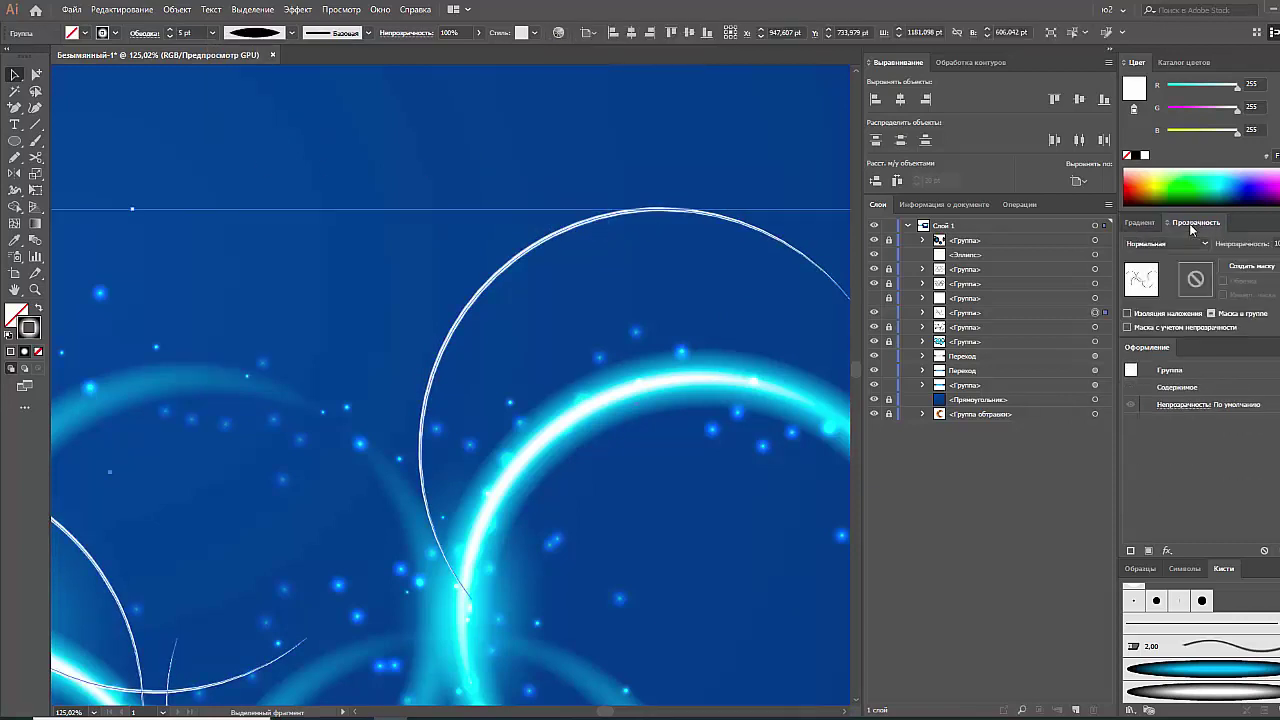
key("ctrl+shift+g")
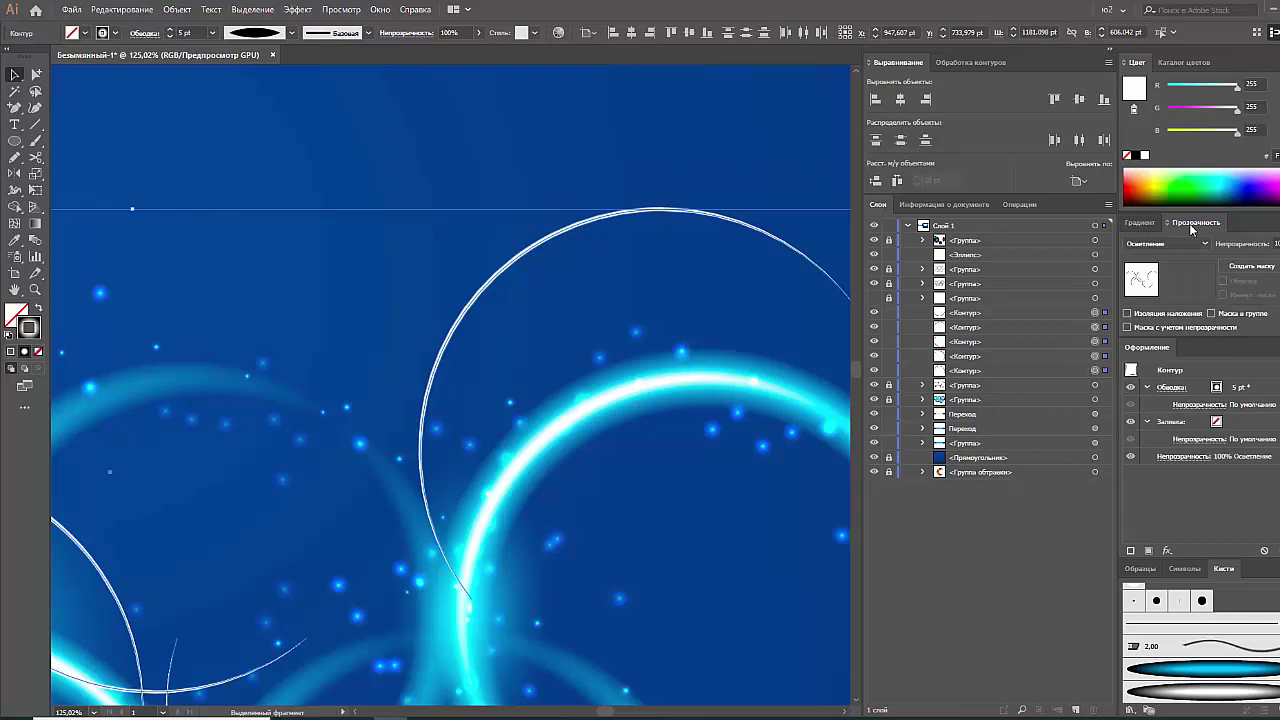
key("ctrl+g")
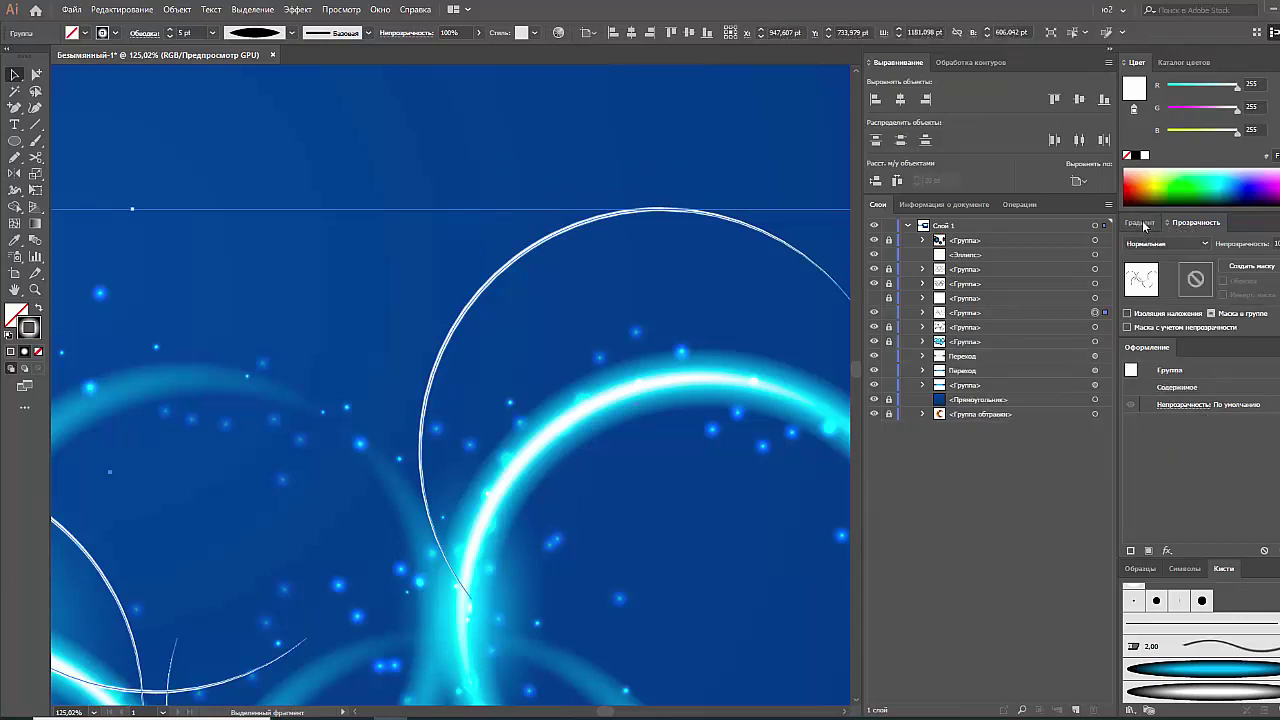
left_click(1140, 222)
left_click_drag(1205, 338, 1210, 345)
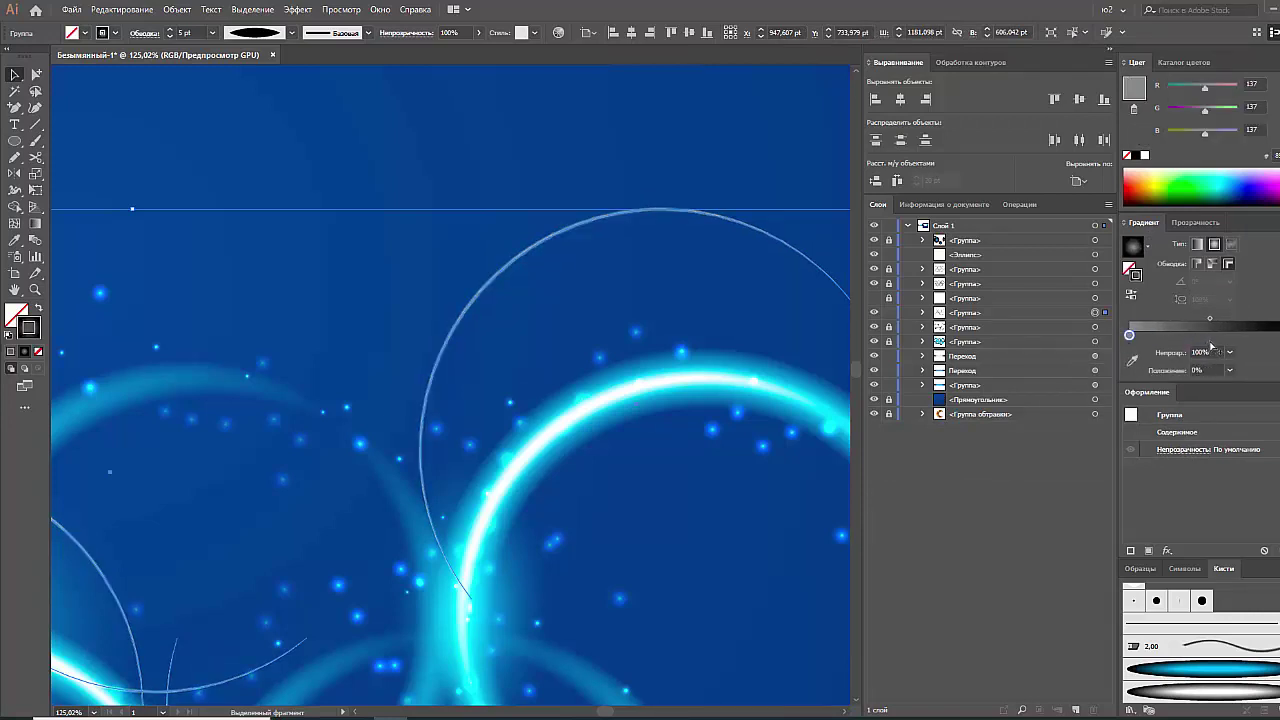
Set the circles' blend mode to Осветление, move the group up-left, and fit the artboard in view
key("ctrl+shift+g")
left_click(1195, 222)
left_click(1166, 243)
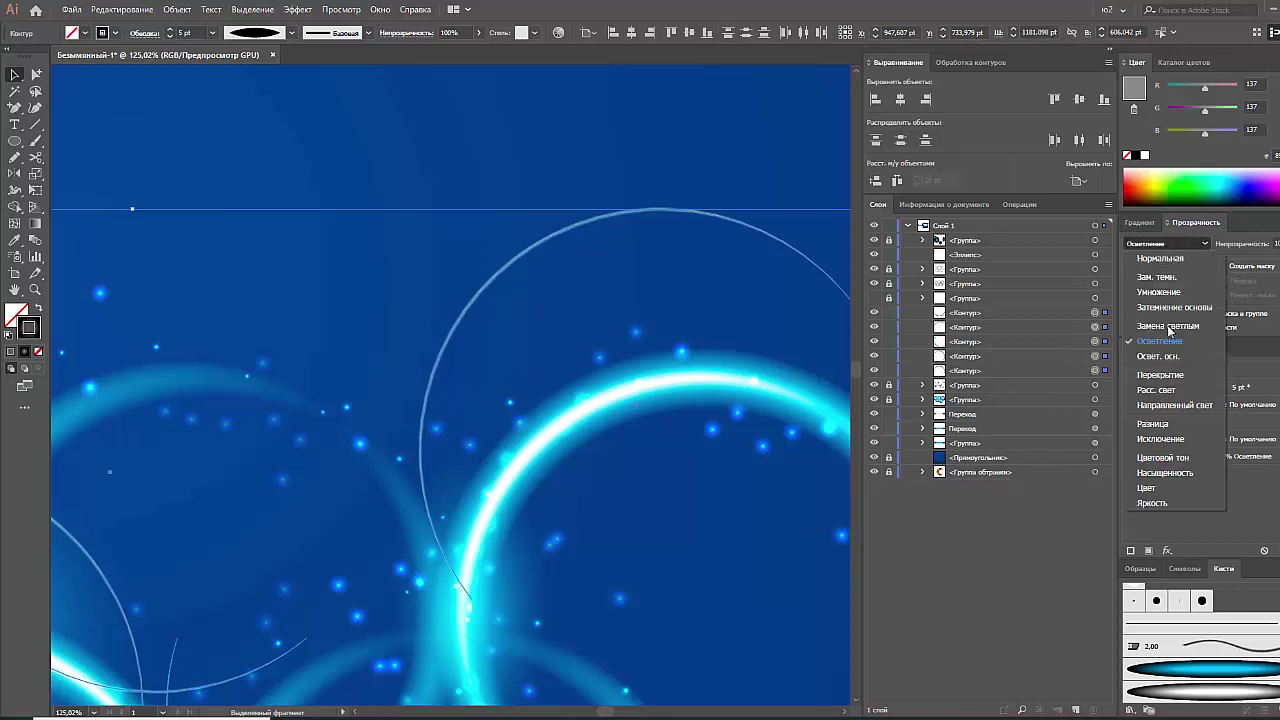
left_click(1168, 326)
key("ctrl+g")
left_click(1140, 222)
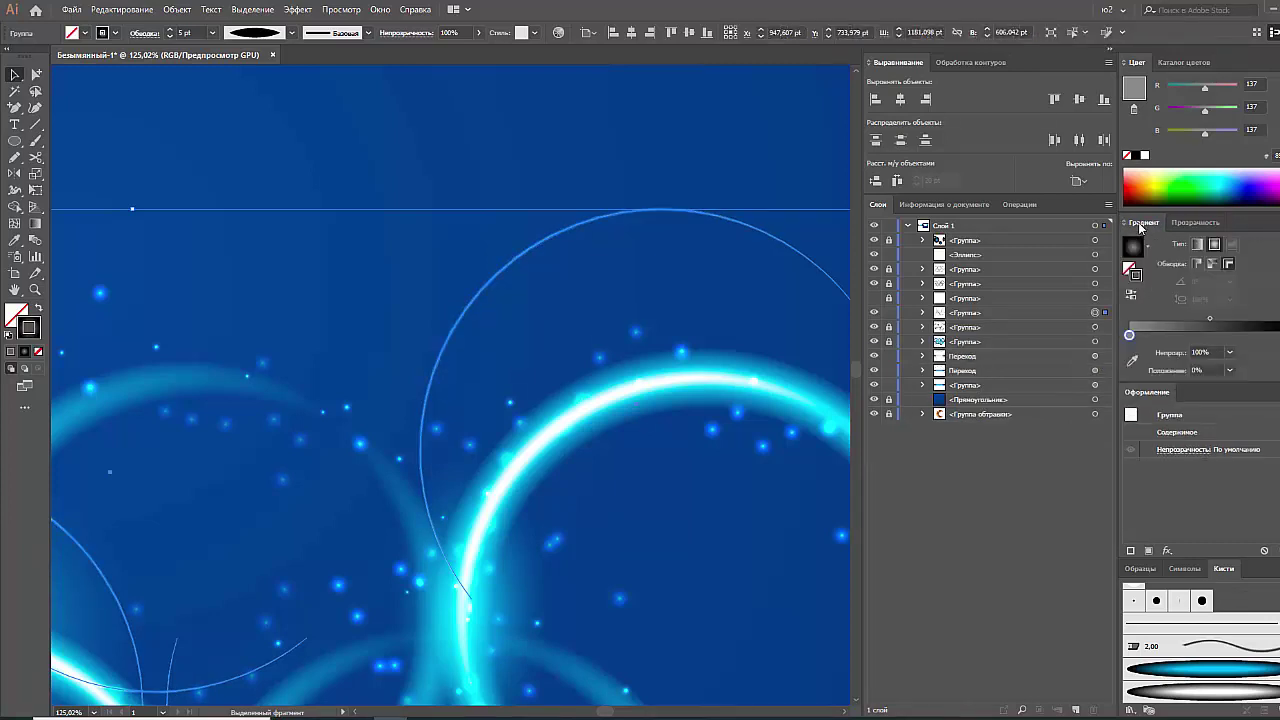
left_click(775, 185)
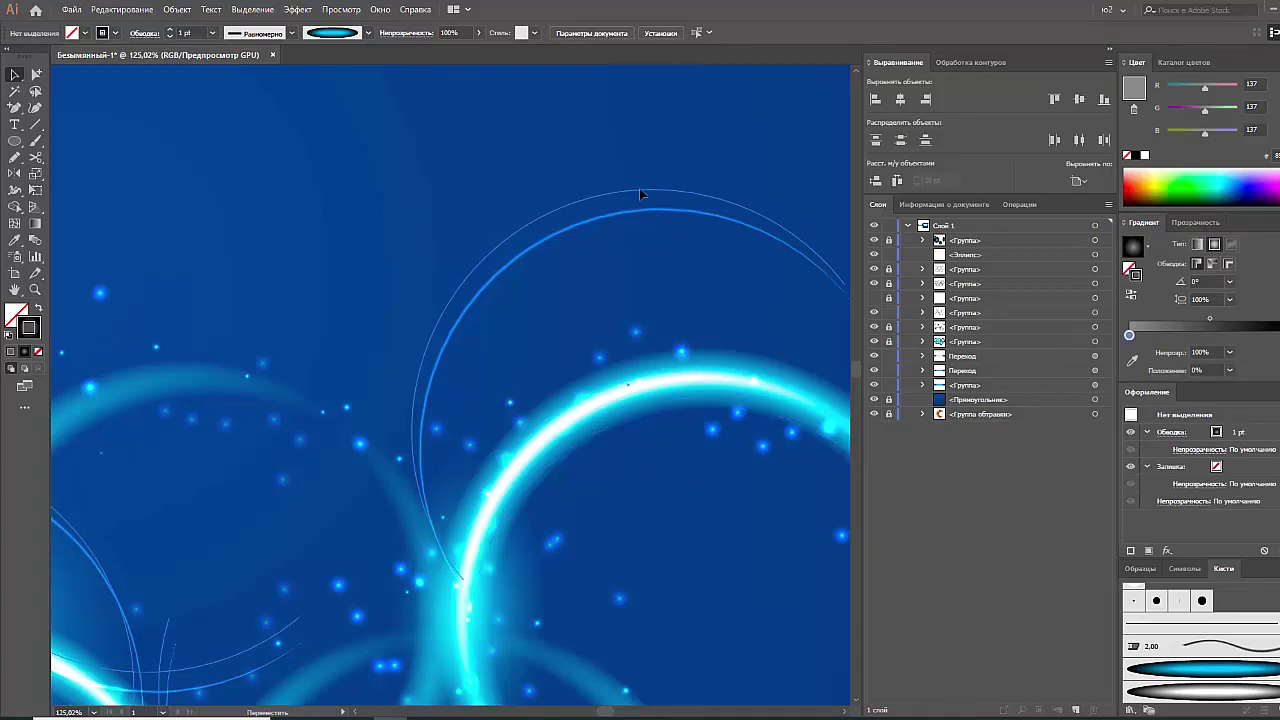
left_click_drag(639, 188, 554, 147)
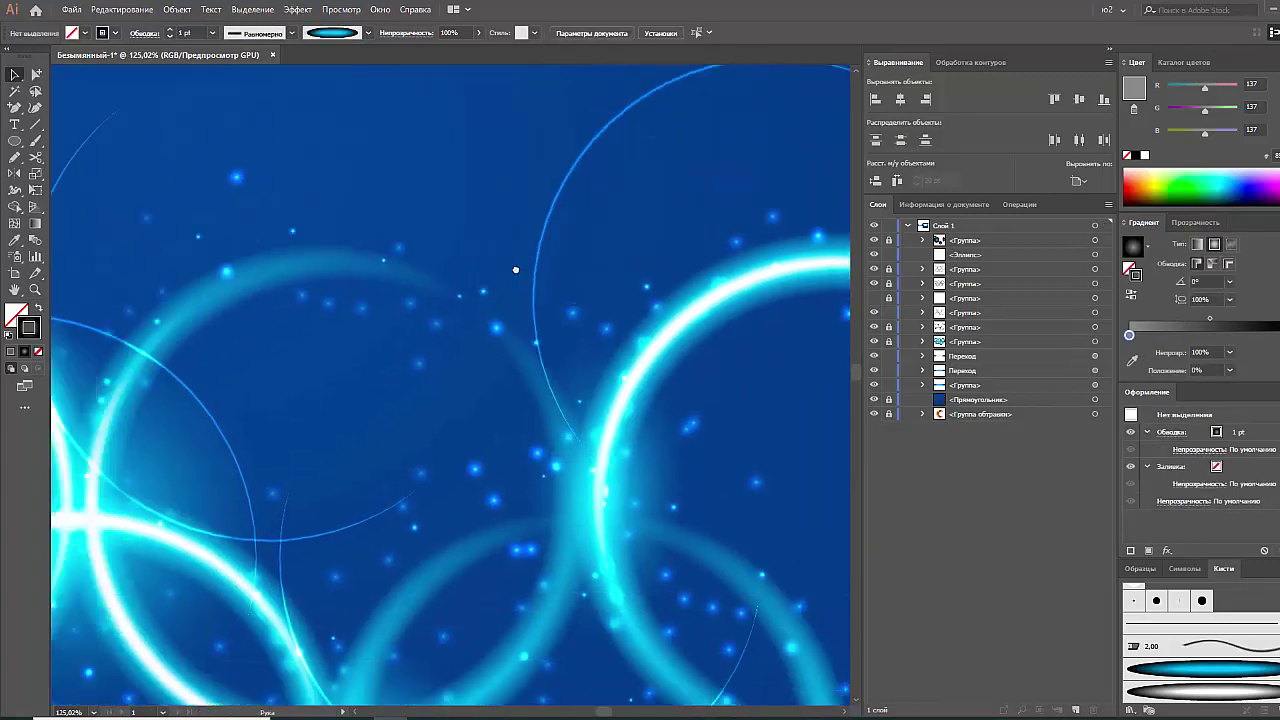
key("ctrl+0")
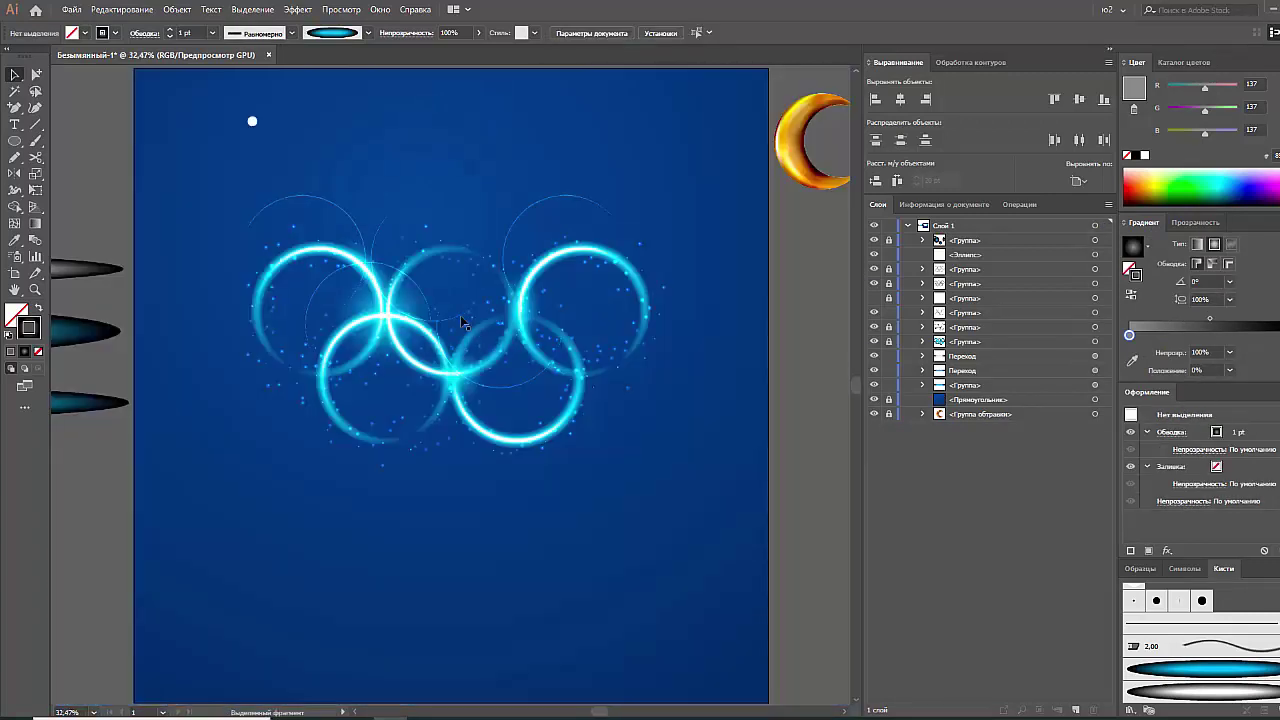
Drag the faint outline circles down onto the glowing rings, cancel the accidental rotation, and reselect them
left_click_drag(534, 211, 551, 266)
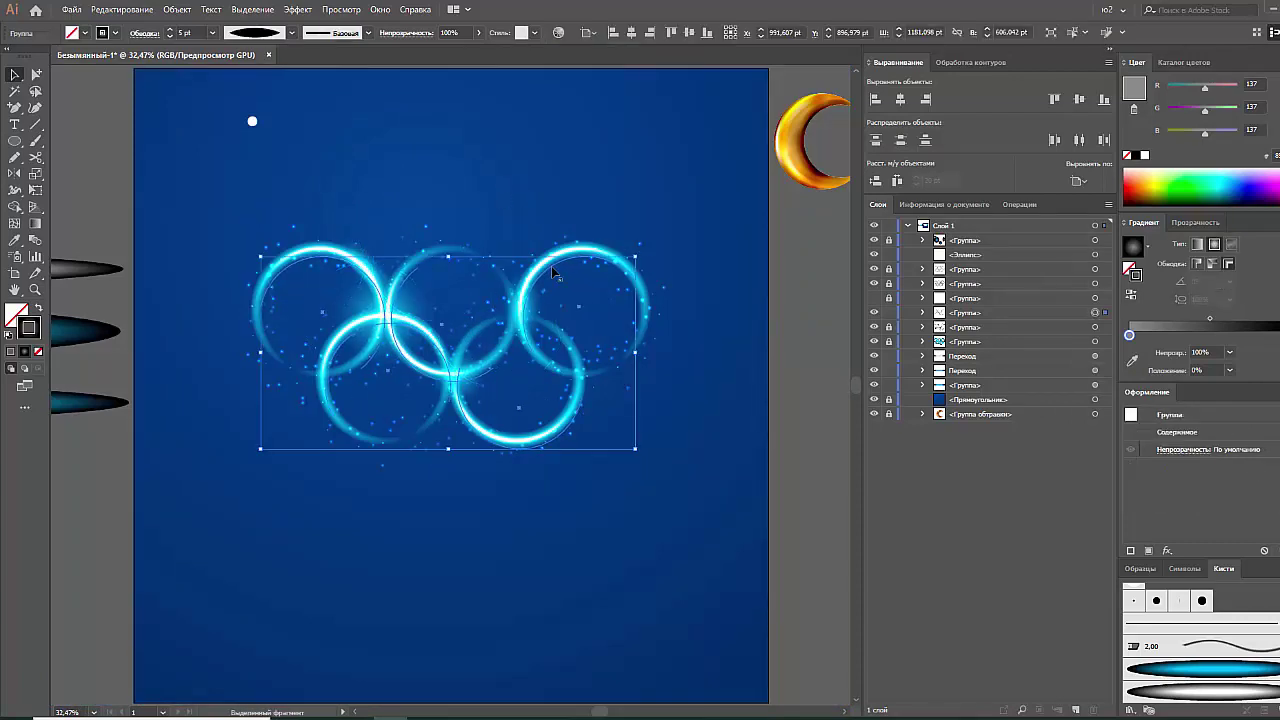
left_click(532, 205)
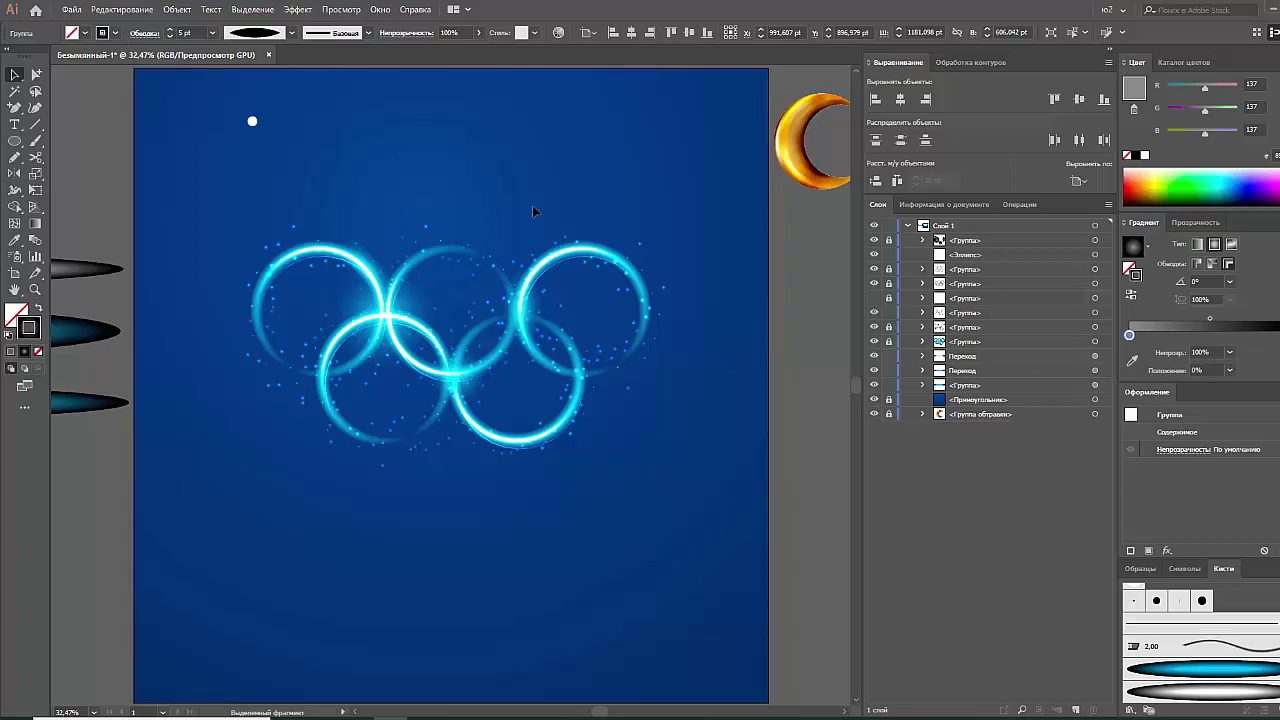
left_click(546, 281)
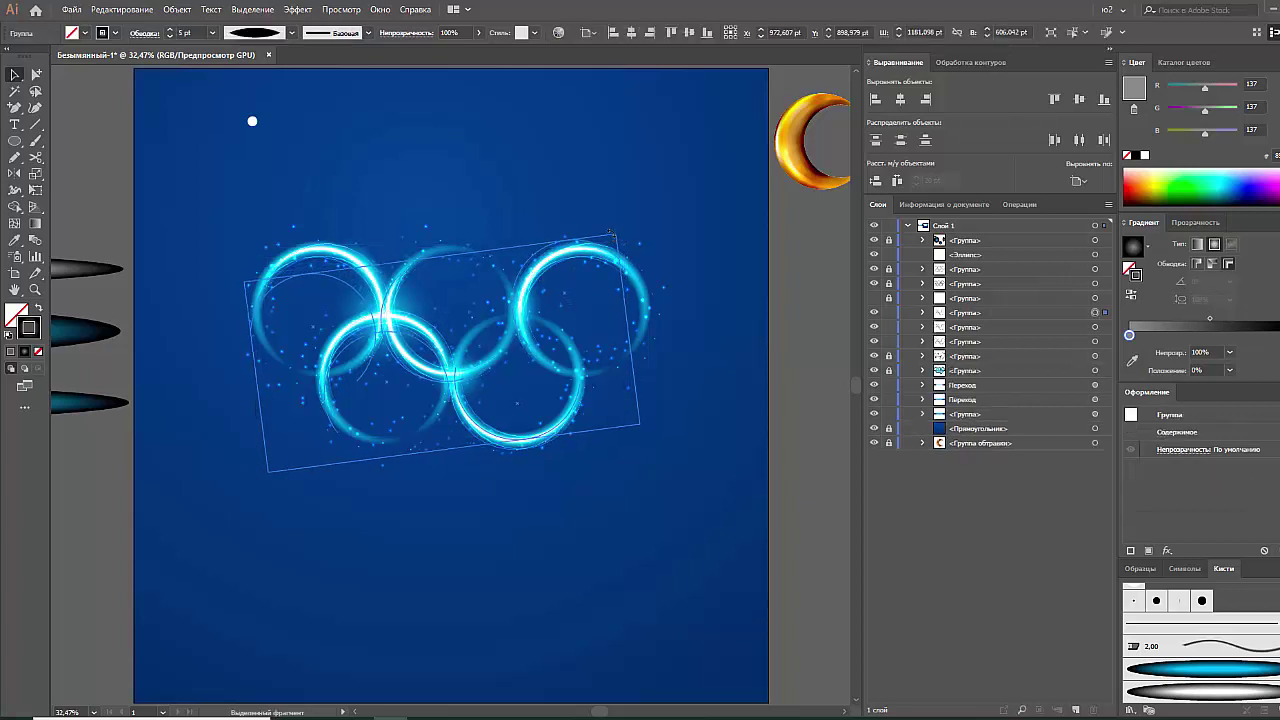
left_click(610, 197)
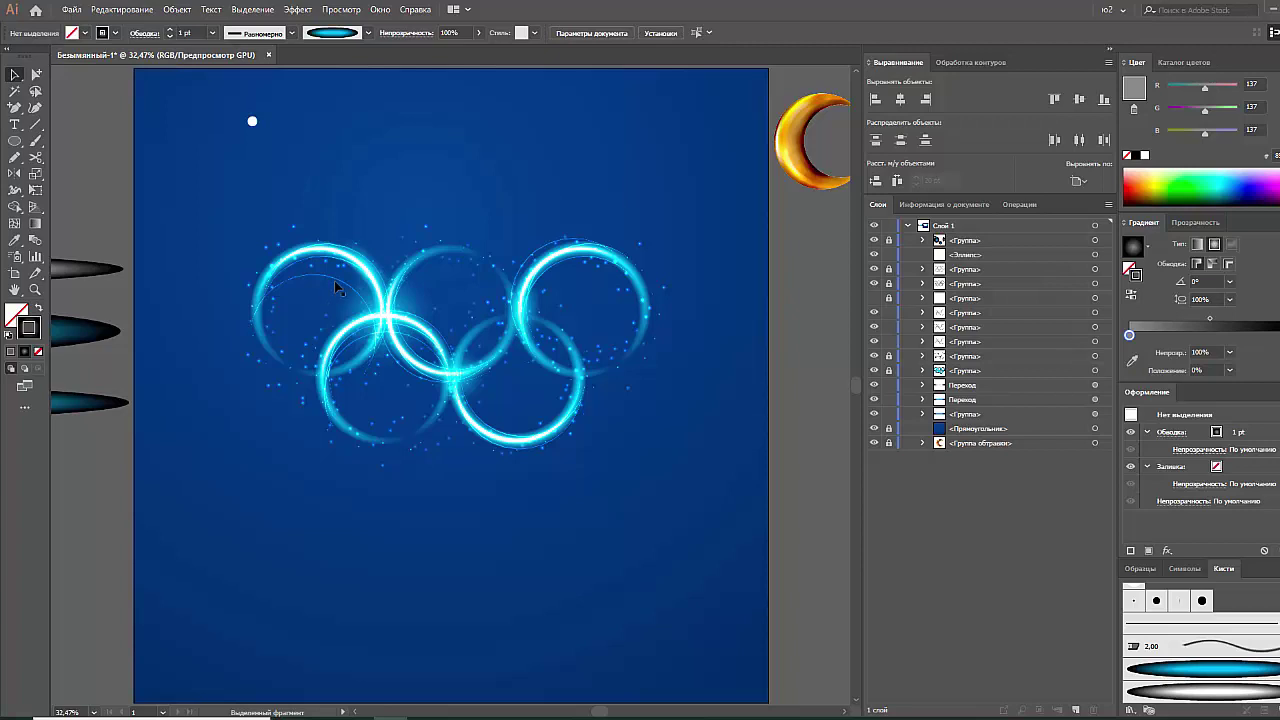
left_click_drag(443, 208, 649, 197)
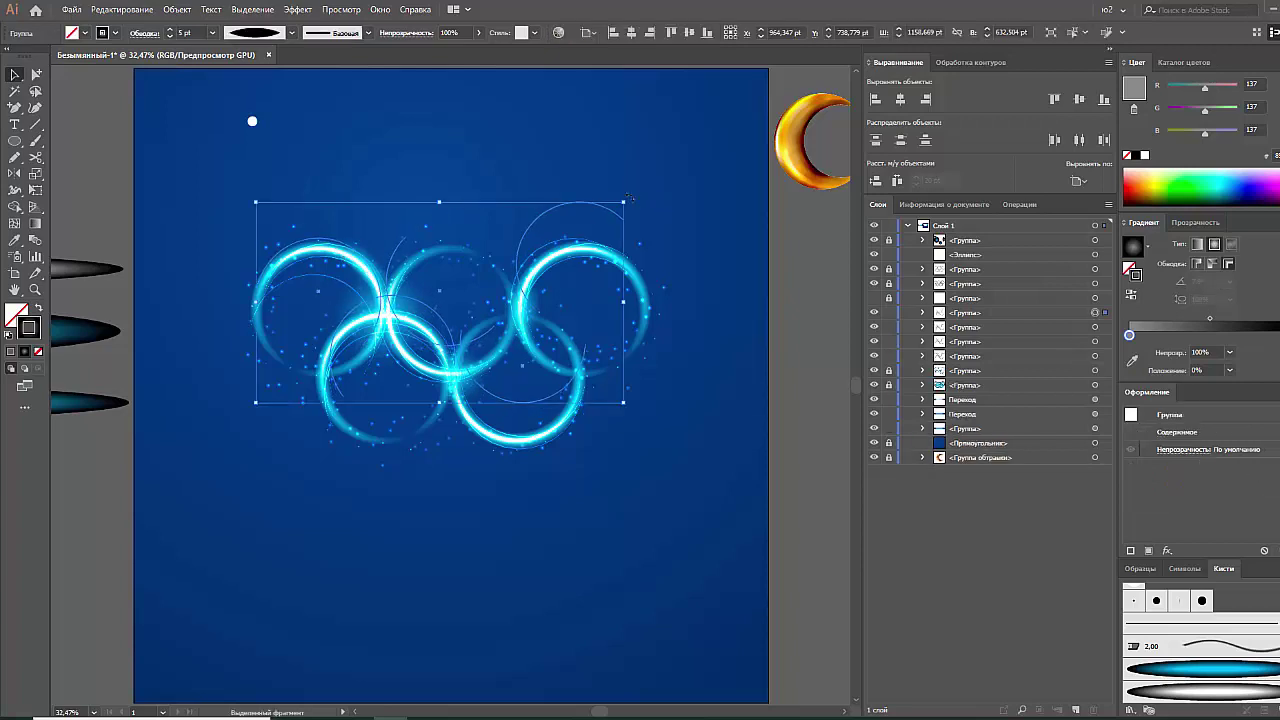
Isolate the circle group and rotate the upper dark shadow ring to a new angle
right_click(614, 218)
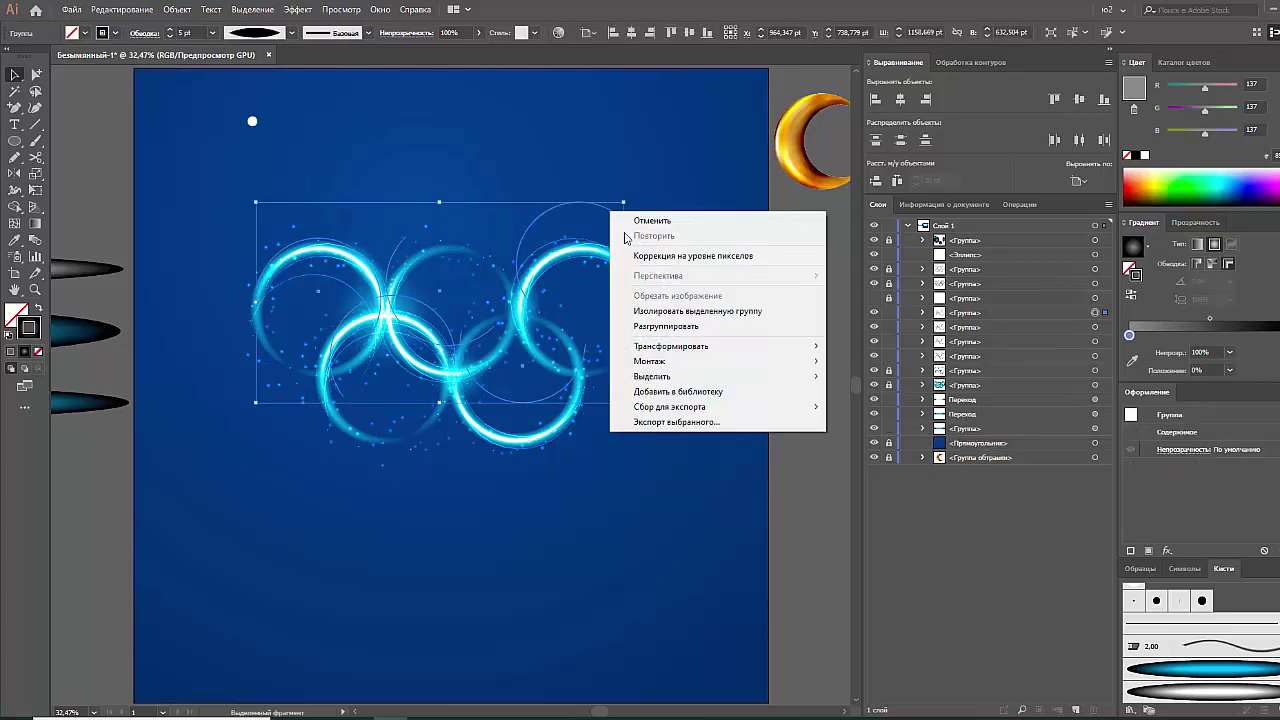
left_click(700, 310)
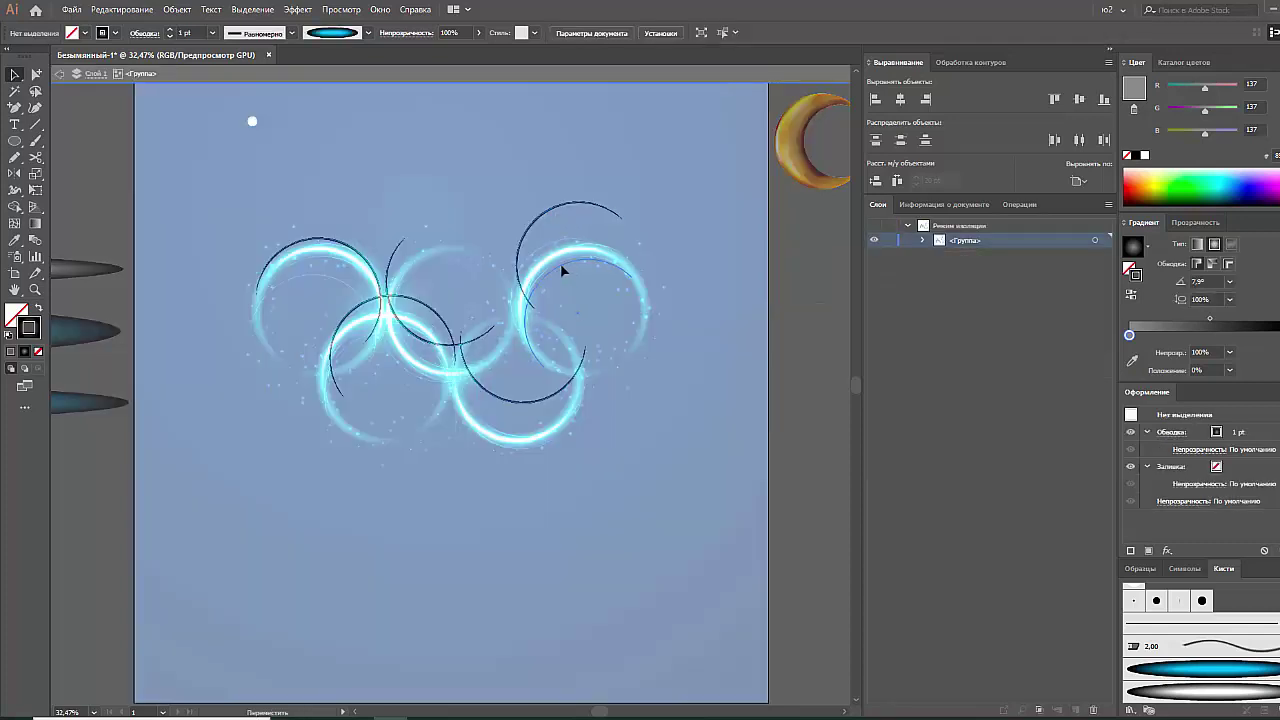
left_click(558, 264)
left_click(454, 258)
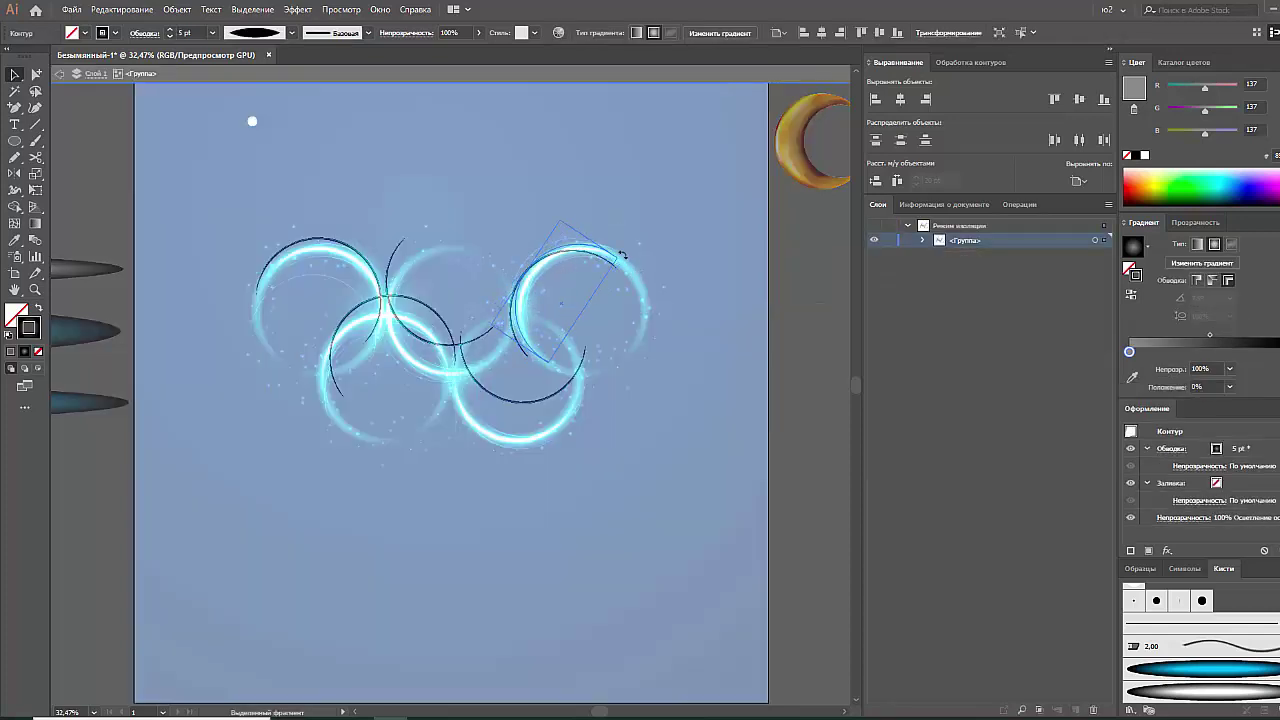
left_click(434, 260)
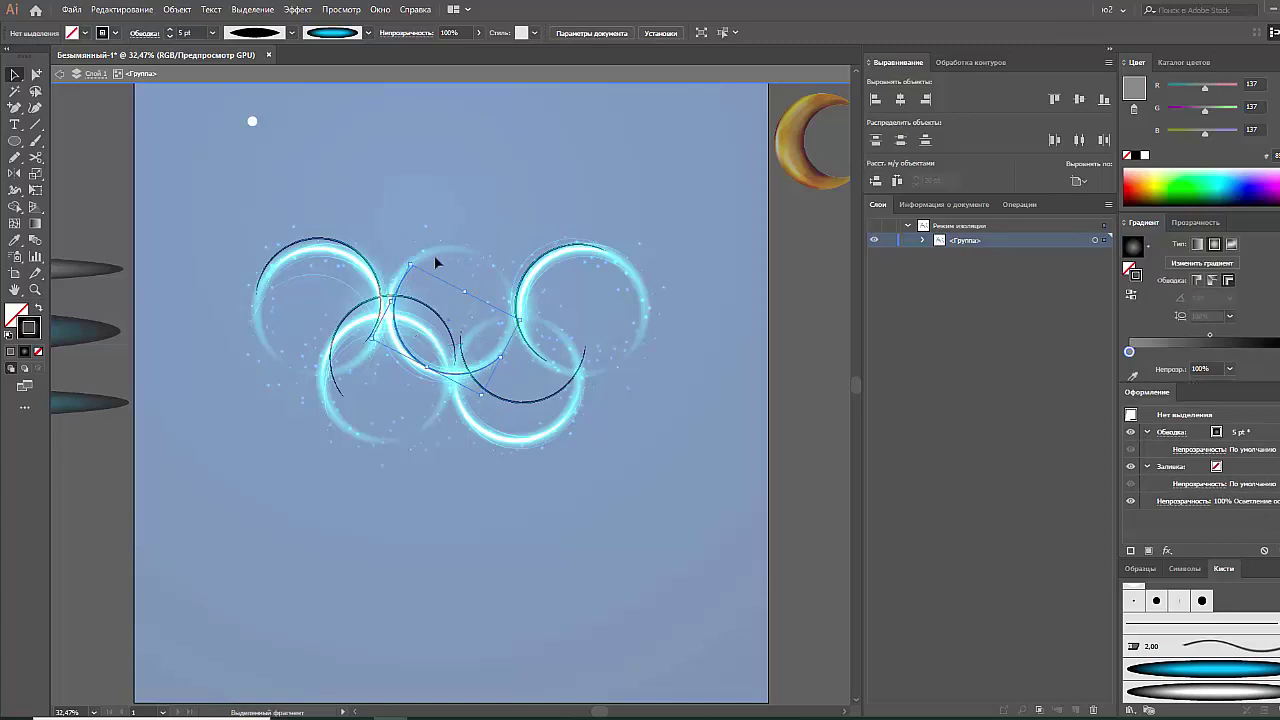
mouse_move(454, 271)
left_mouse_down()
mouse_move(440, 297)
mouse_move(415, 263)
left_mouse_up()
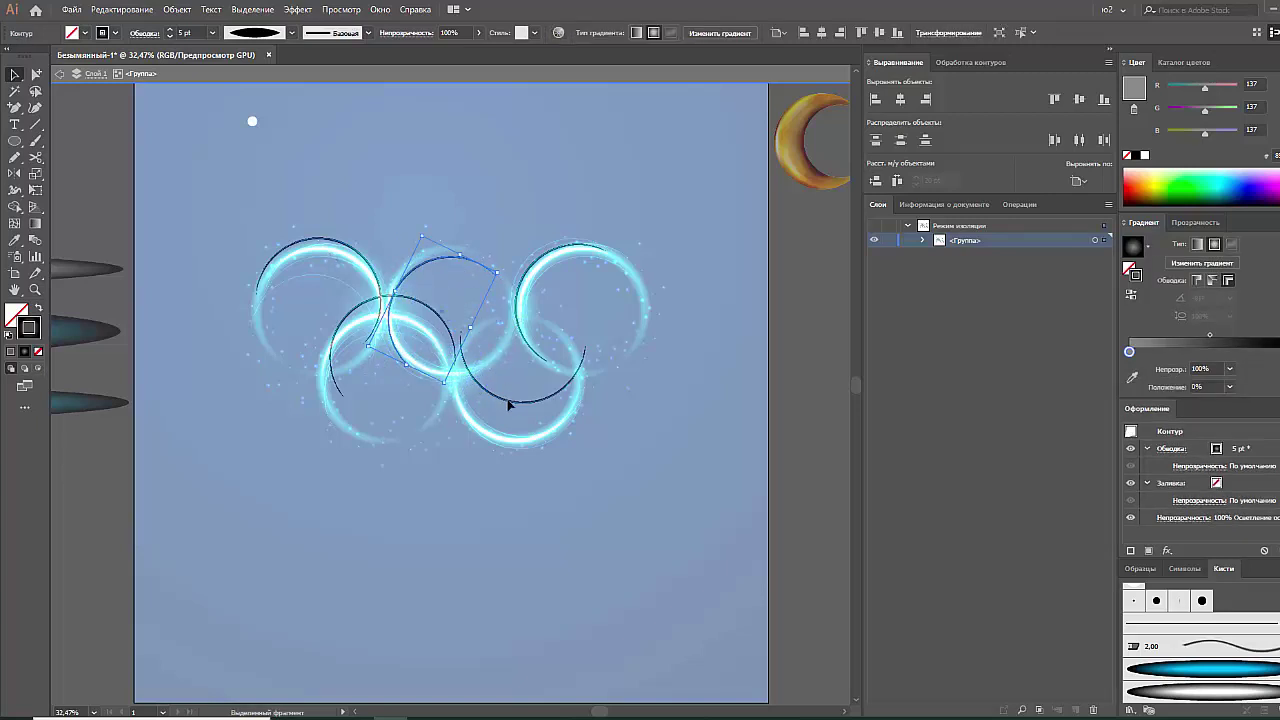
Rotate the lower-right and lower-left dark rings, then exit isolation mode
left_click_drag(508, 404, 548, 424)
mouse_move(625, 416)
left_mouse_down()
mouse_move(594, 386)
mouse_move(574, 408)
mouse_move(640, 431)
left_mouse_up()
left_click(640, 431)
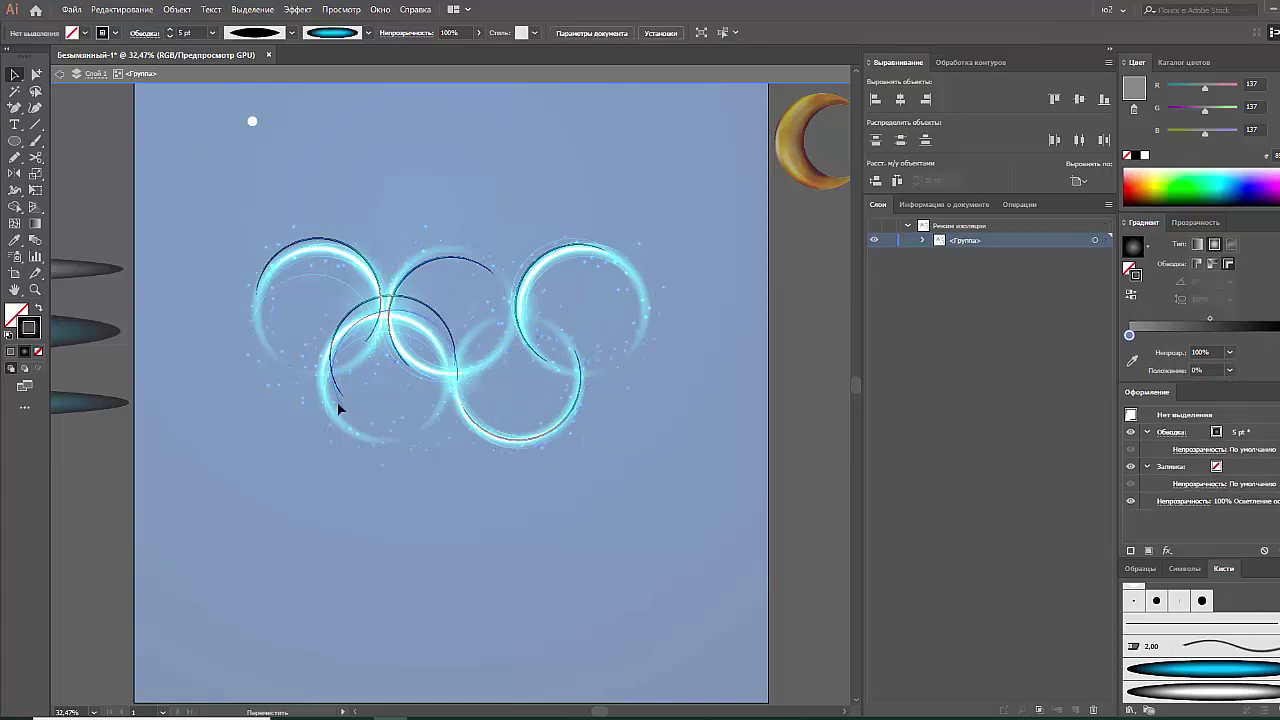
left_click(337, 401)
left_click_drag(451, 396, 459, 423)
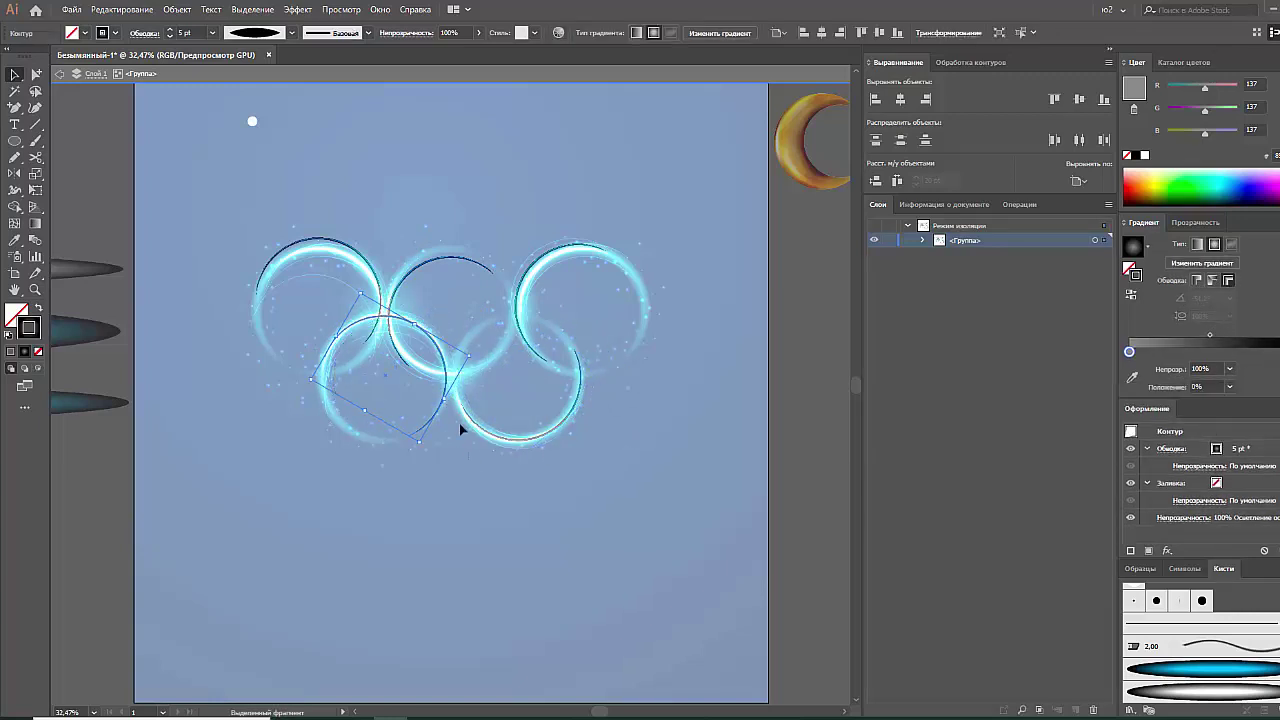
left_click(447, 402)
double_click(525, 480)
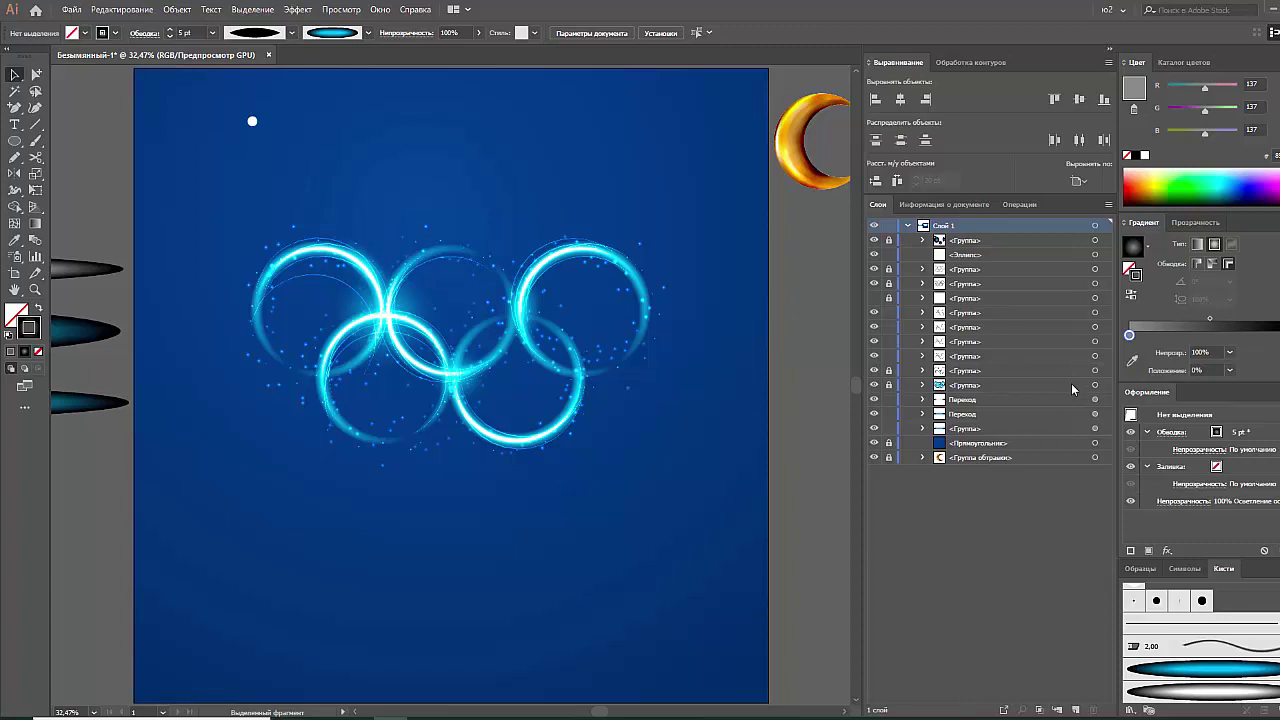
Switch the rings group's gradient to linear and undo a stray paste-in-front
left_click(1095, 356)
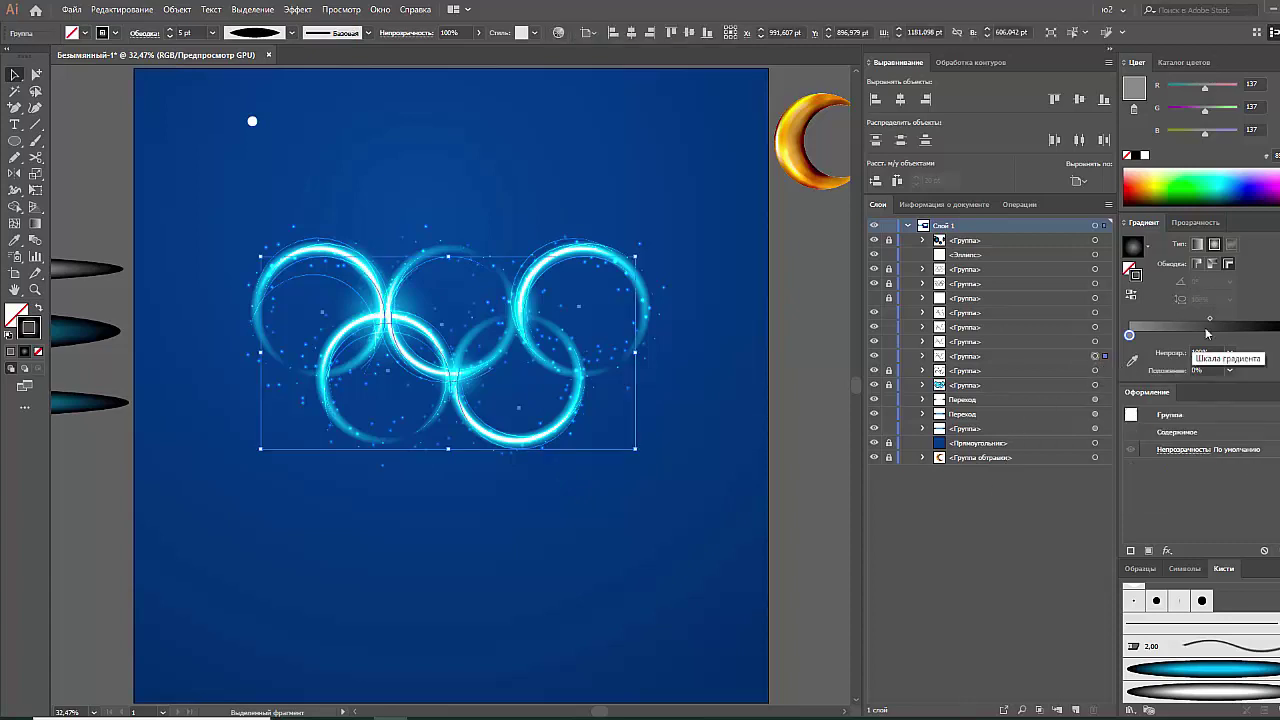
left_click(1197, 244)
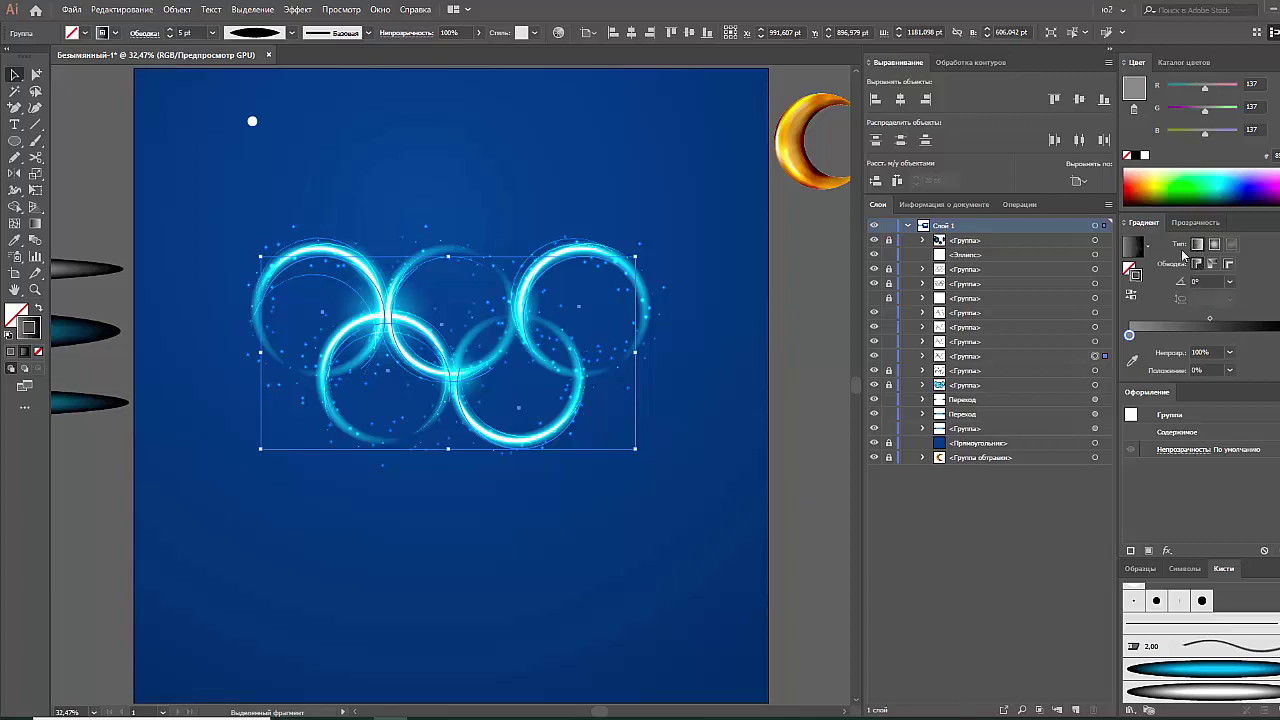
left_click(736, 329)
key("ctrl+f")
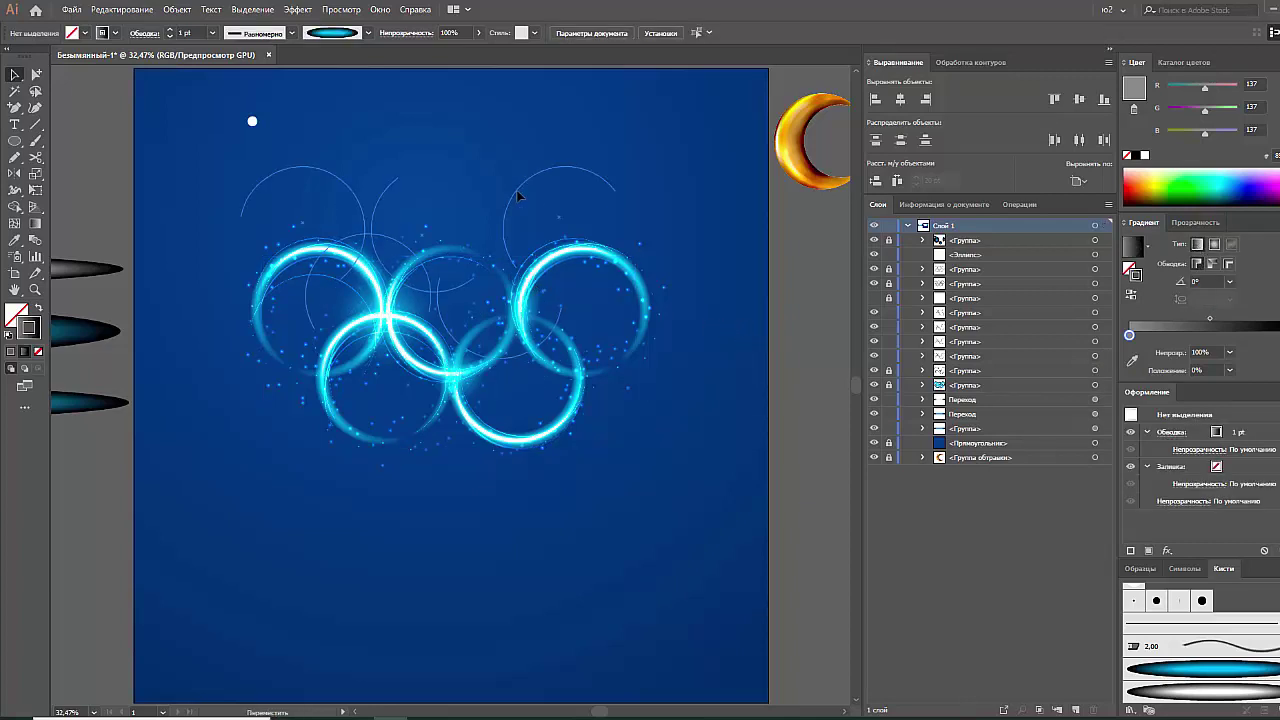
left_click(528, 262)
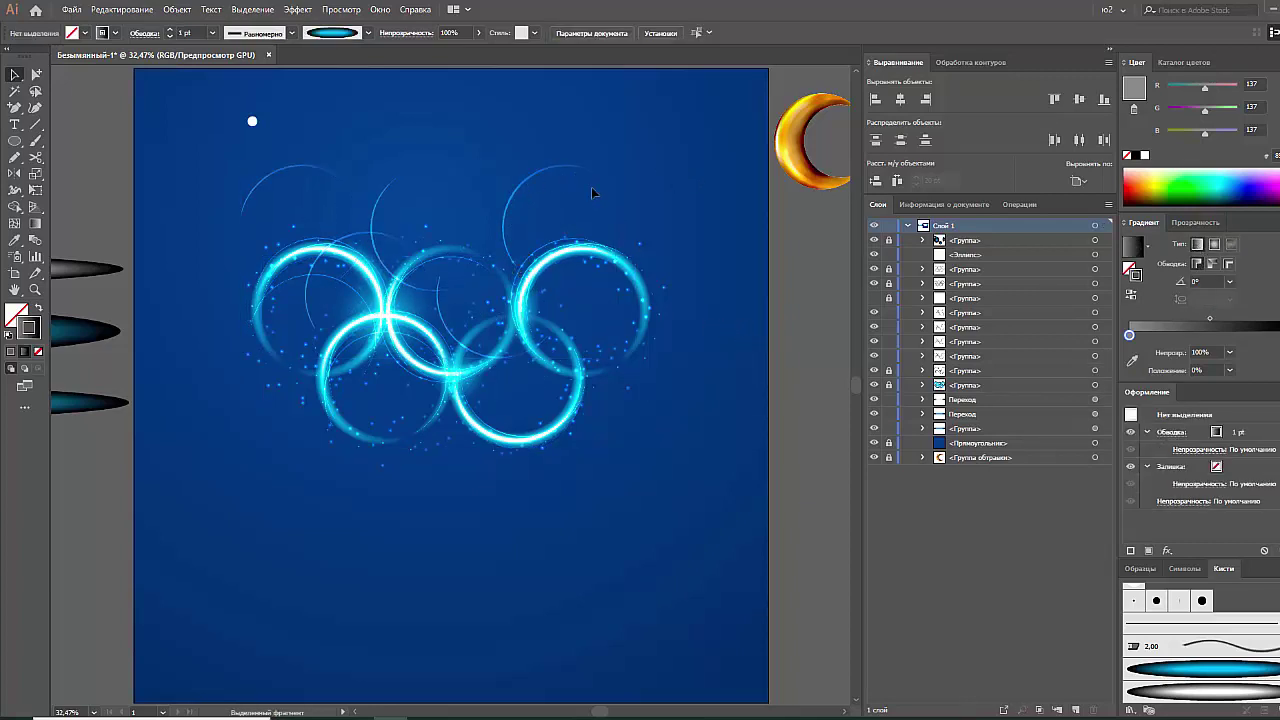
key("ctrl+z")
Give the arcs a triangle width profile at 7 pt, then zoom in on the top-right arcs
left_click(440, 269)
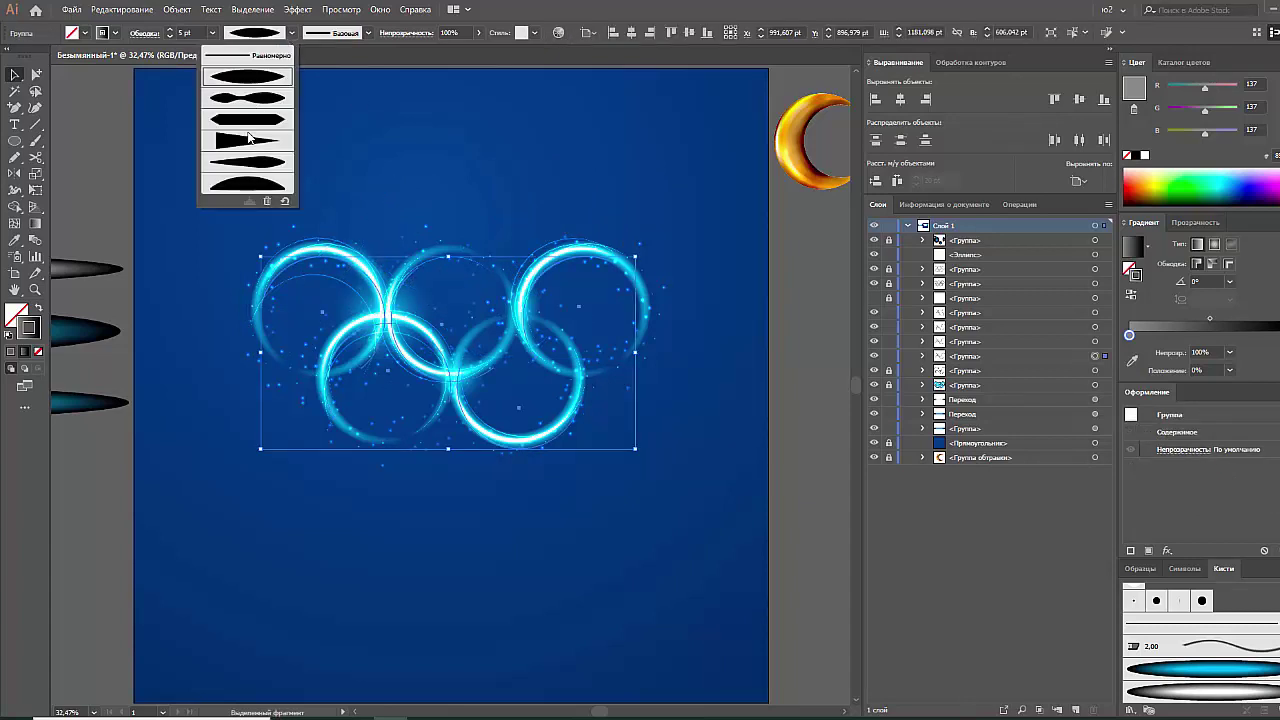
left_click(249, 138)
left_click(144, 33)
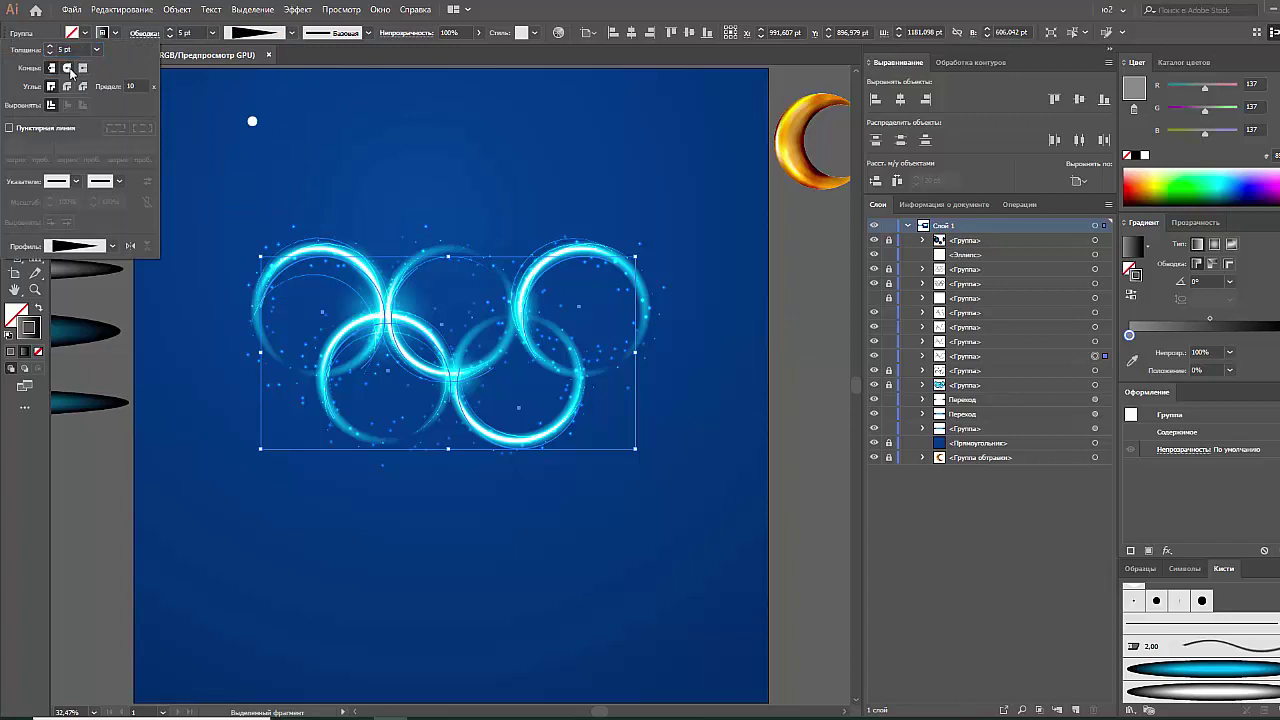
left_click(212, 33)
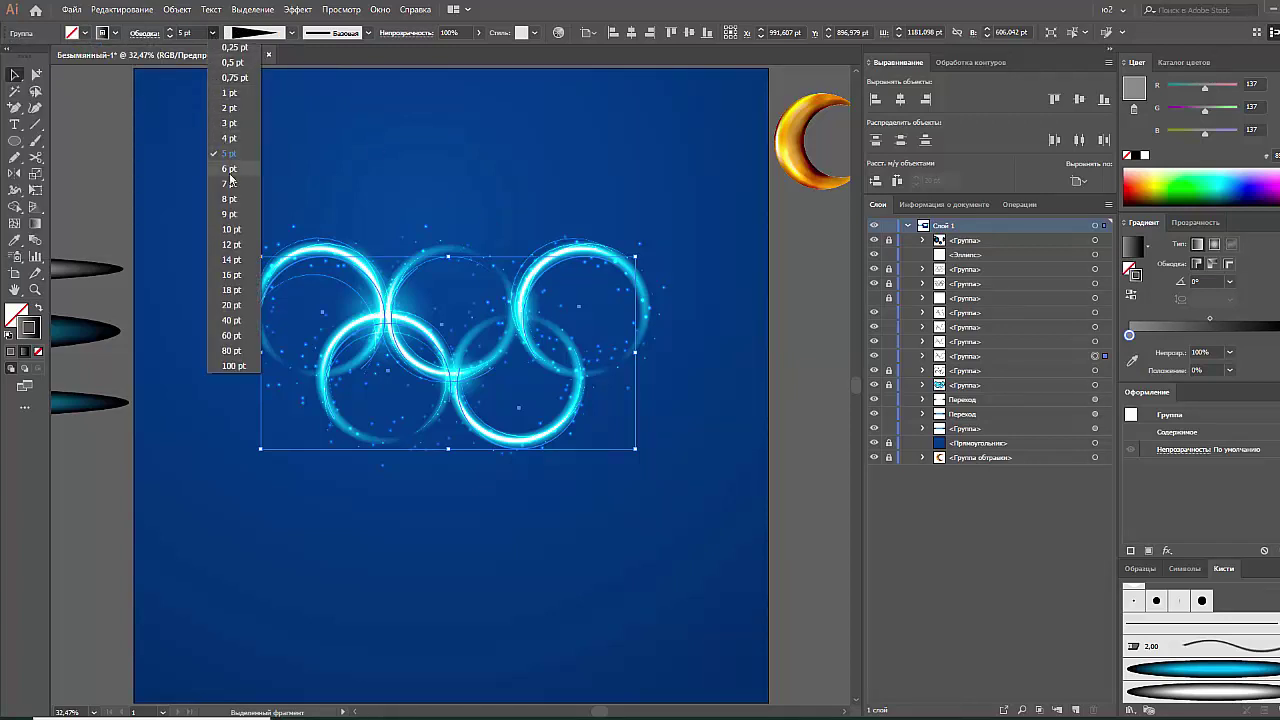
left_click(229, 183)
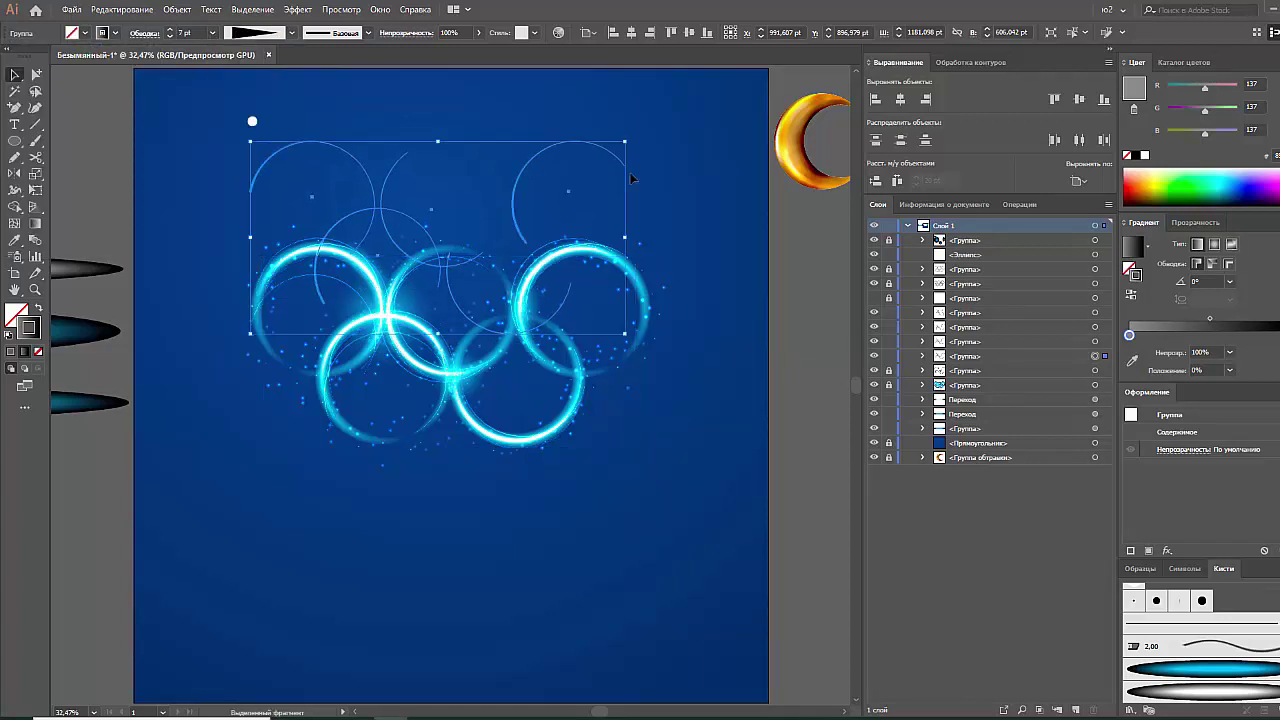
left_click(549, 200)
key("z")
left_click_drag(549, 200, 631, 336)
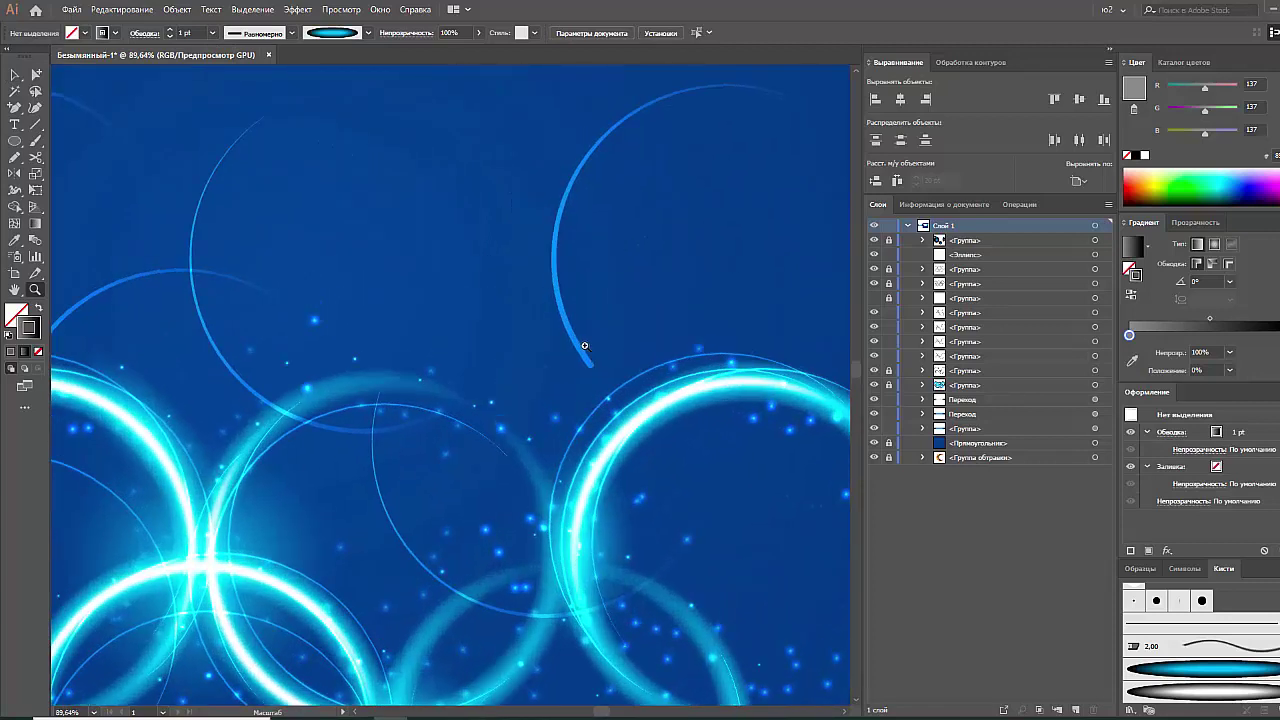
Select the arc group and enter isolation mode on it
scroll(638, 160, "up", 2)
scroll(691, 170, "right", 3)
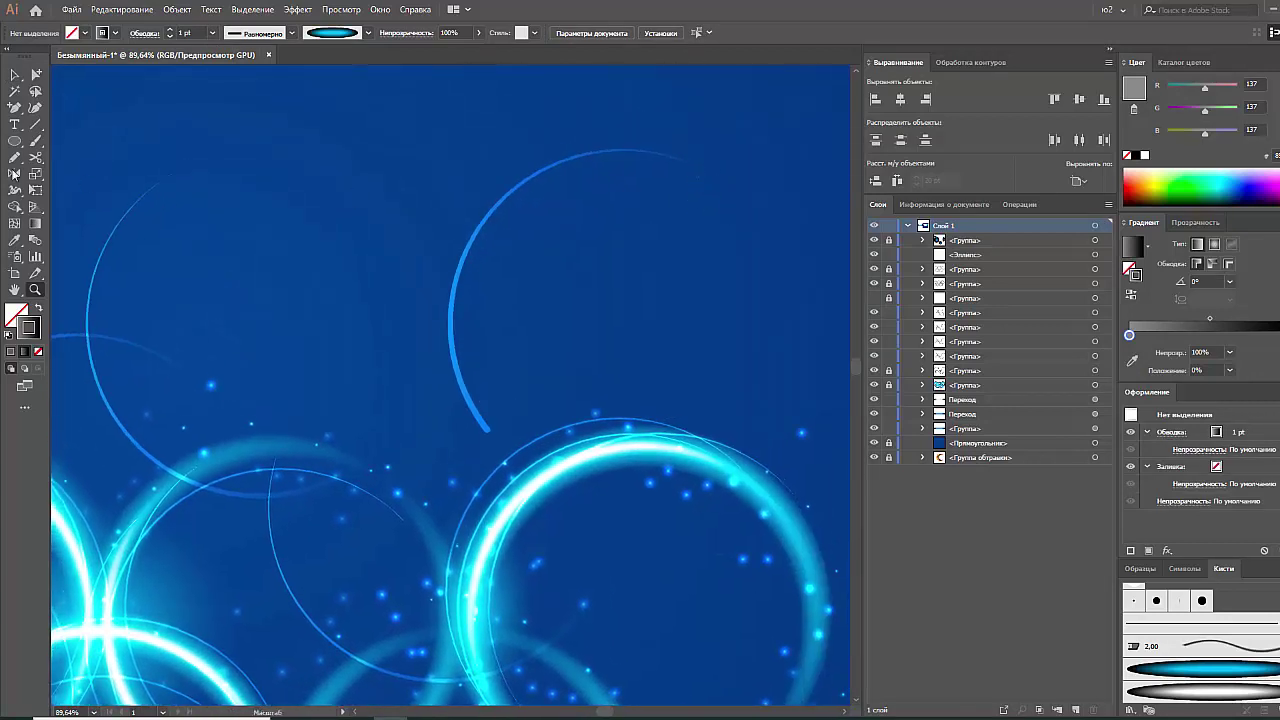
left_click(15, 76)
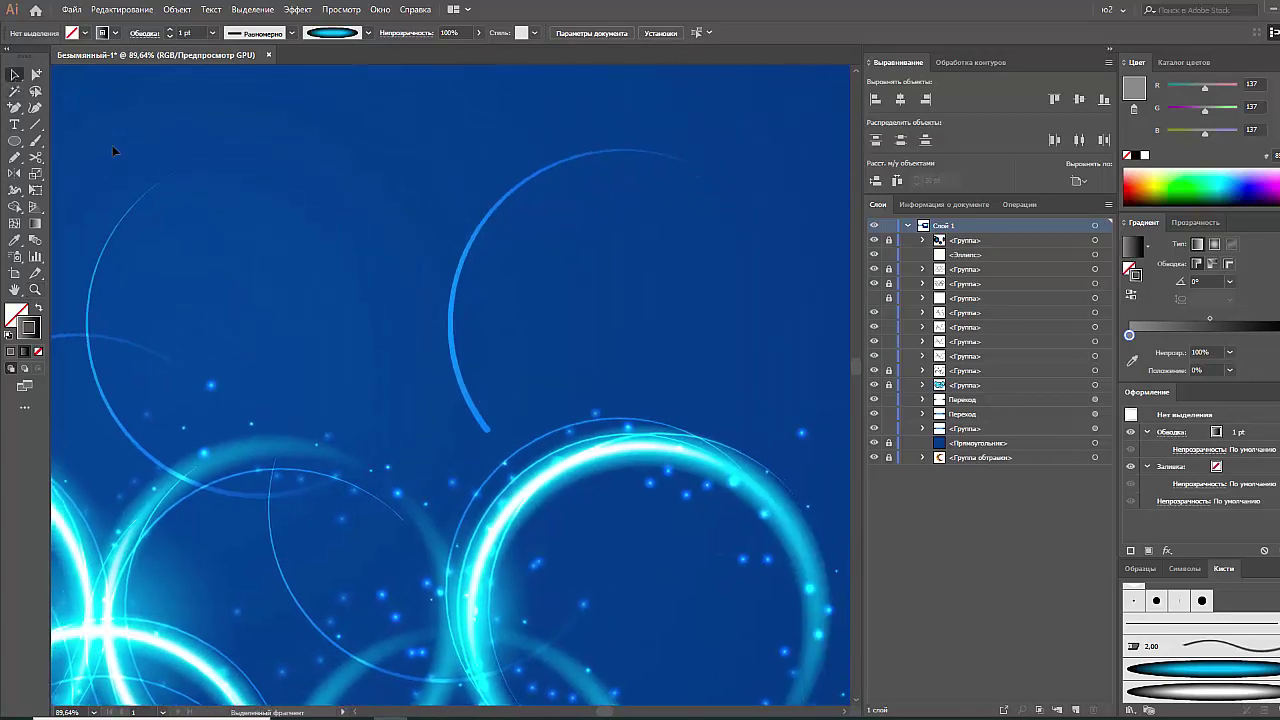
left_click(136, 207)
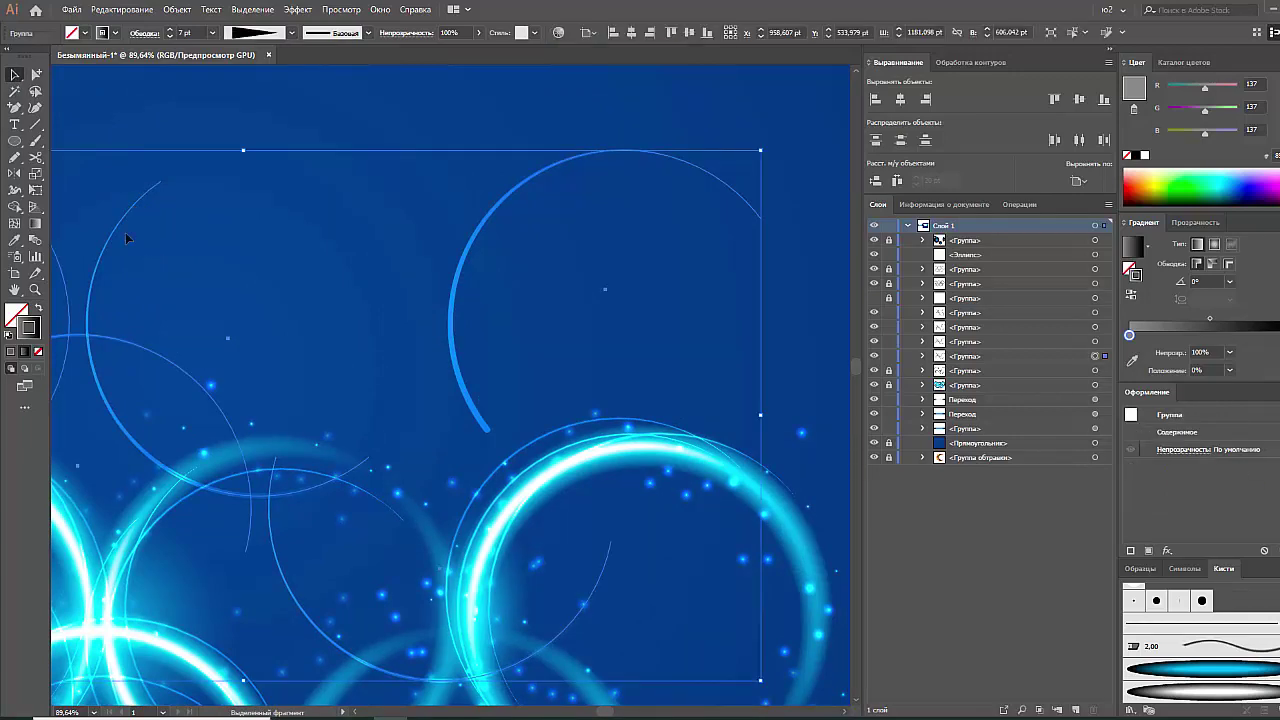
right_click(125, 232)
left_click(175, 337)
left_click_drag(180, 343, 303, 271)
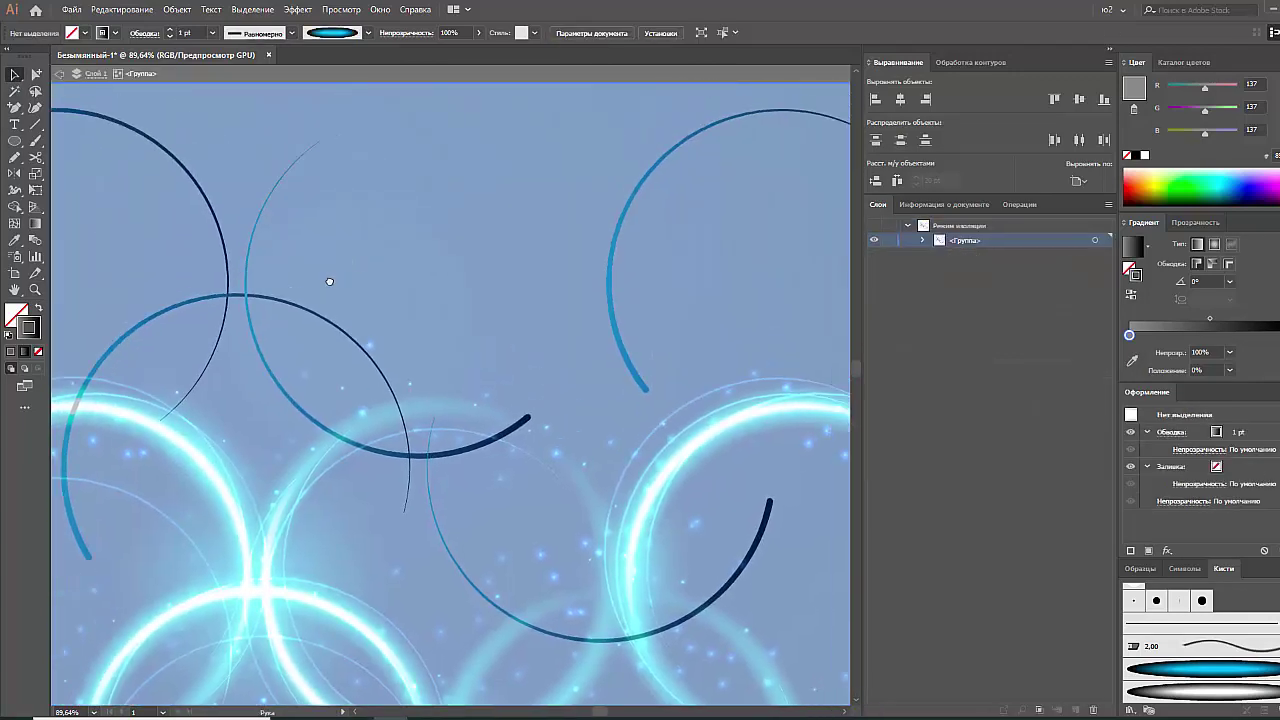
Flip the width-profile taper of the upper and lower dark arcs
left_click(470, 412)
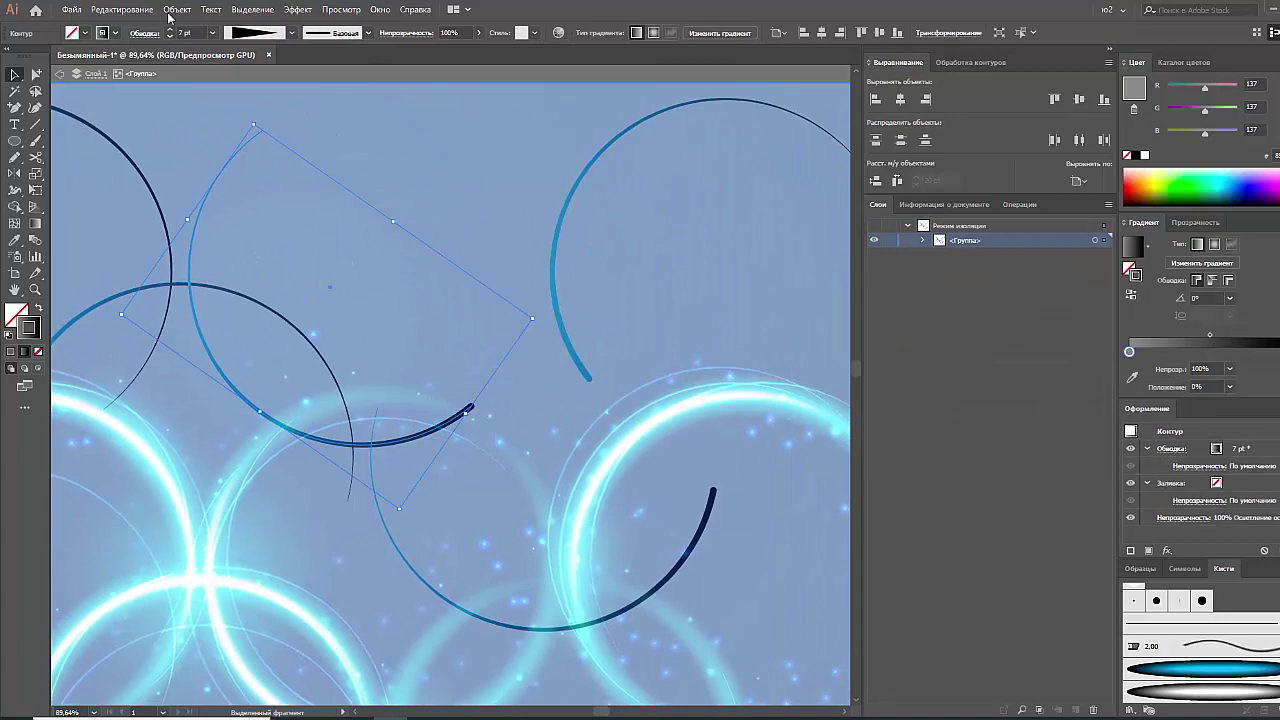
left_click(143, 33)
left_click(133, 246)
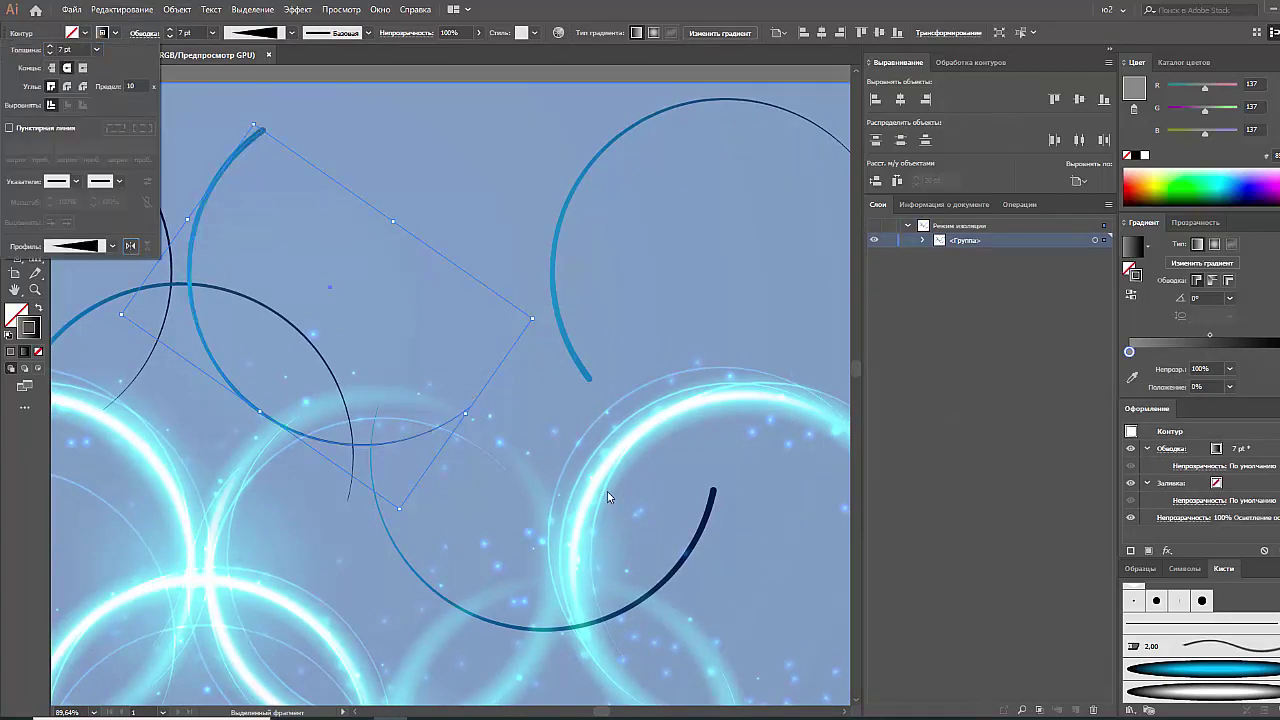
left_click(656, 495)
left_click(711, 503)
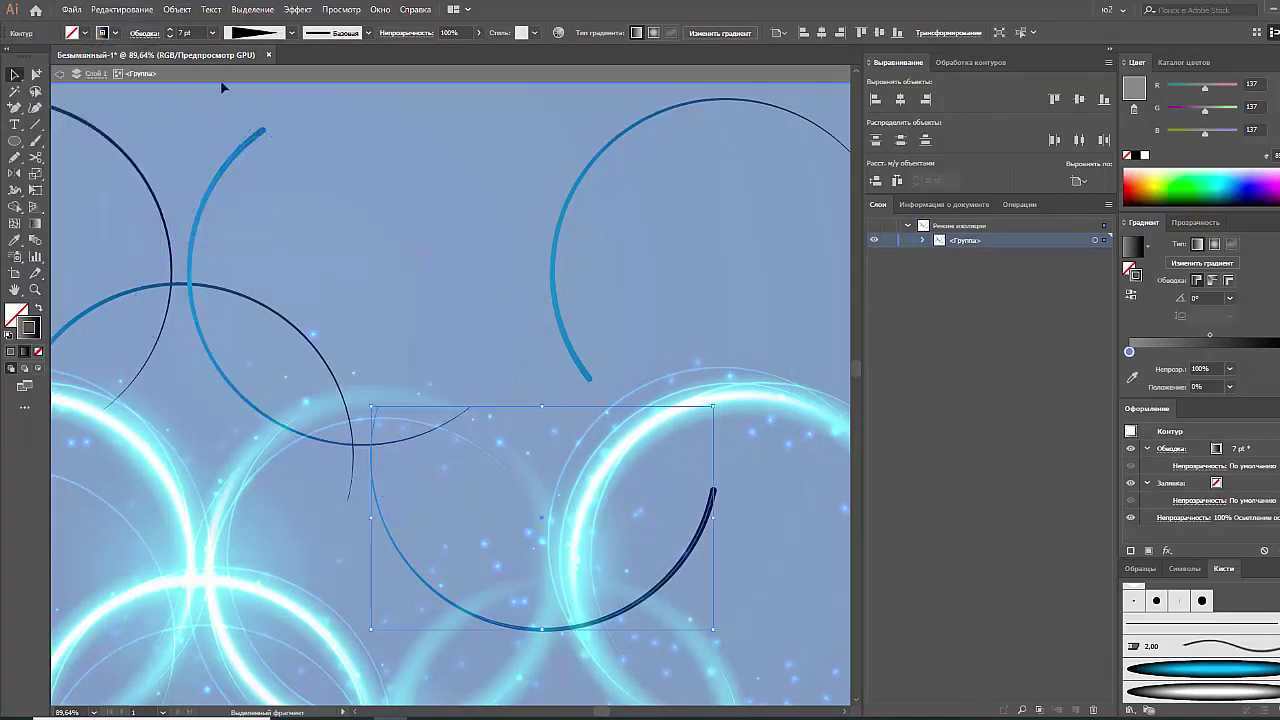
left_click(143, 33)
left_click(133, 246)
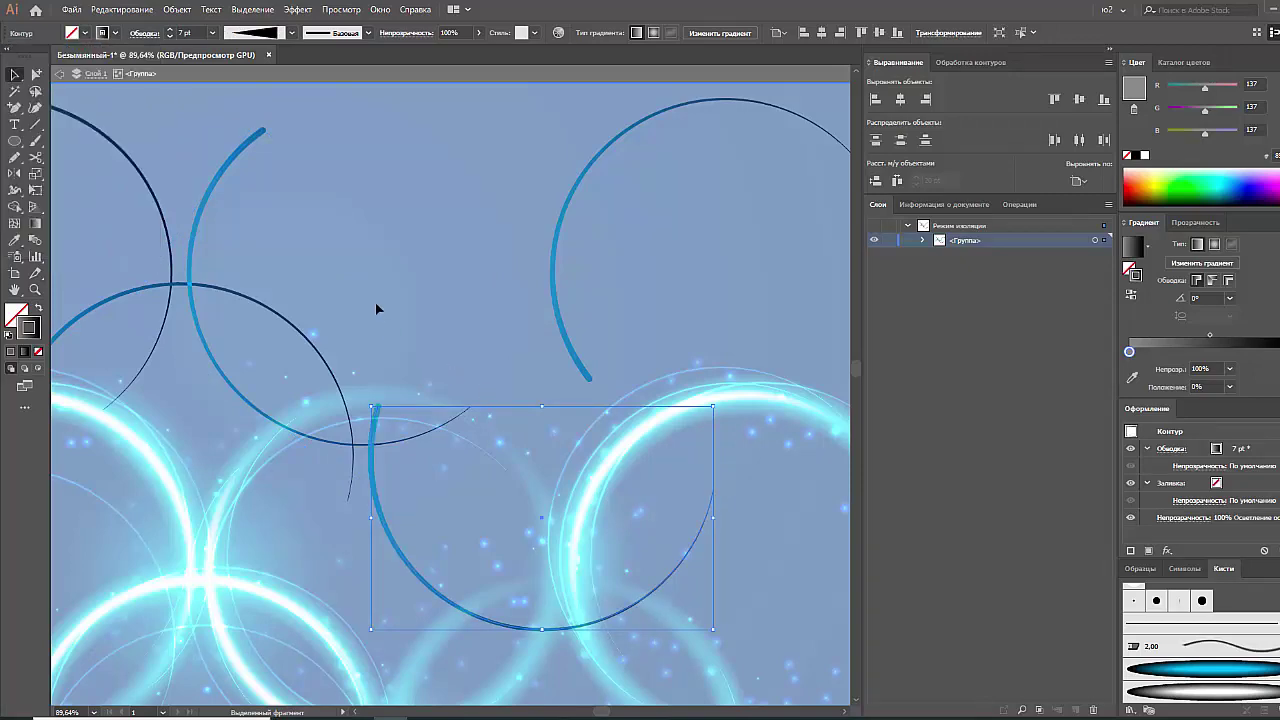
Exit isolation mode and fit the whole artboard in view
scroll(375, 308, "up", 3)
scroll(320, 400, "down", 4)
scroll(320, 400, "left", 5)
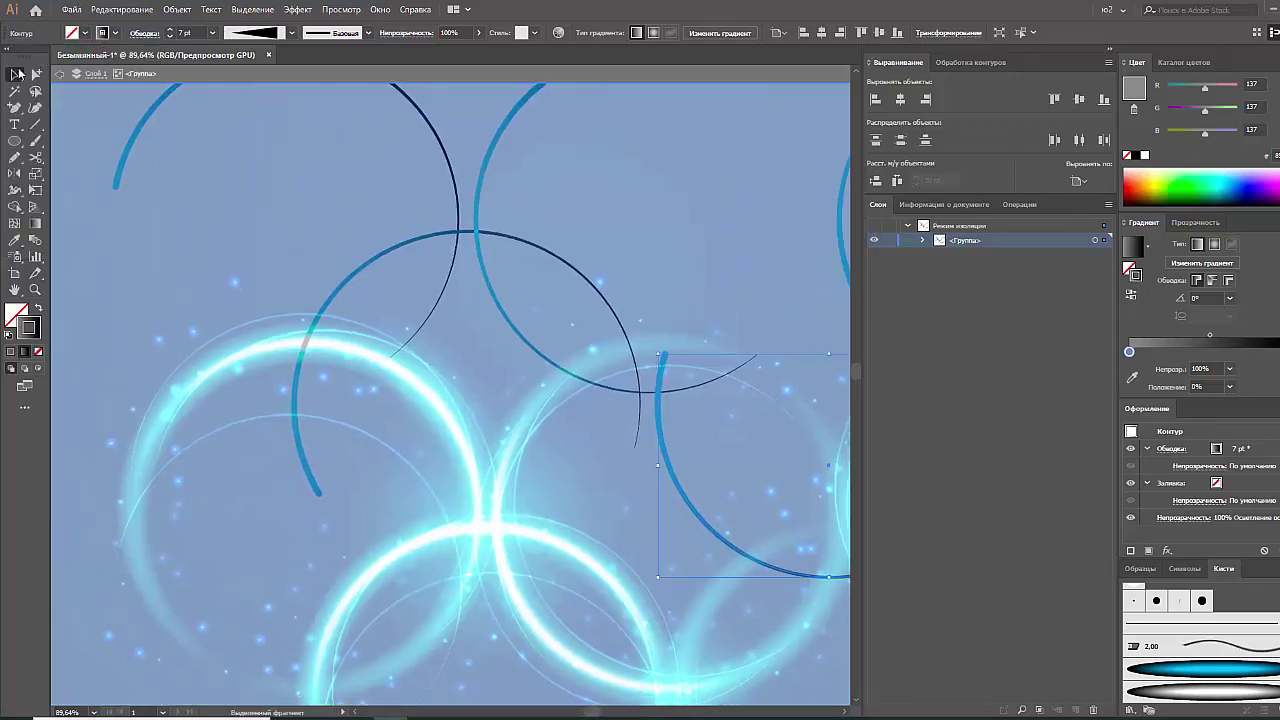
double_click(229, 220)
key("ctrl+0")
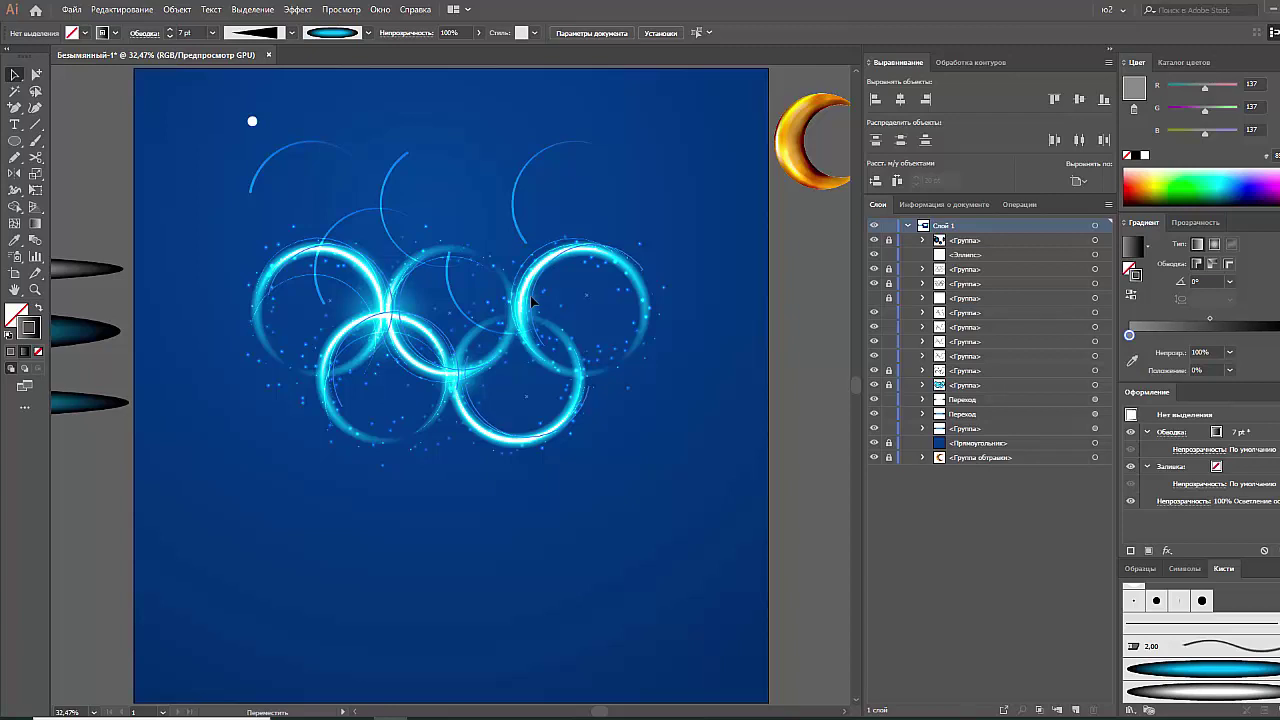
Undo the arcs and set the ring group's stroke weight to 10 pt
key("ctrl+z")
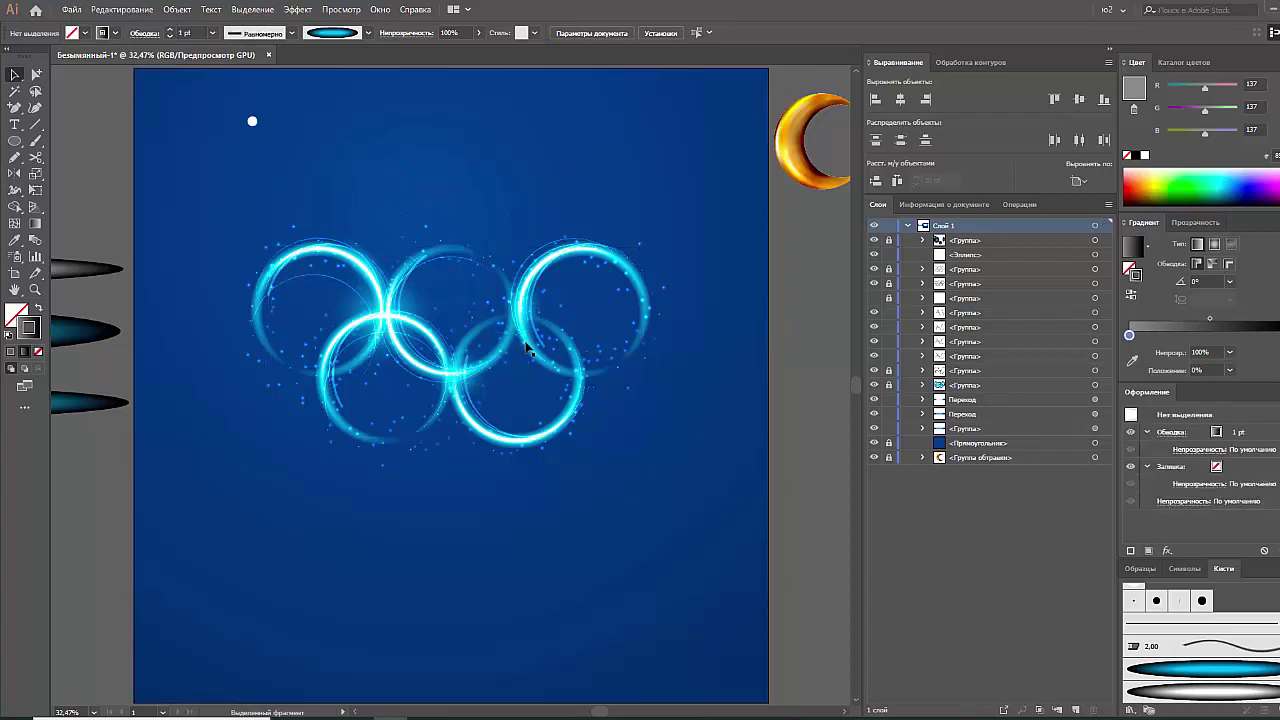
left_click(423, 277)
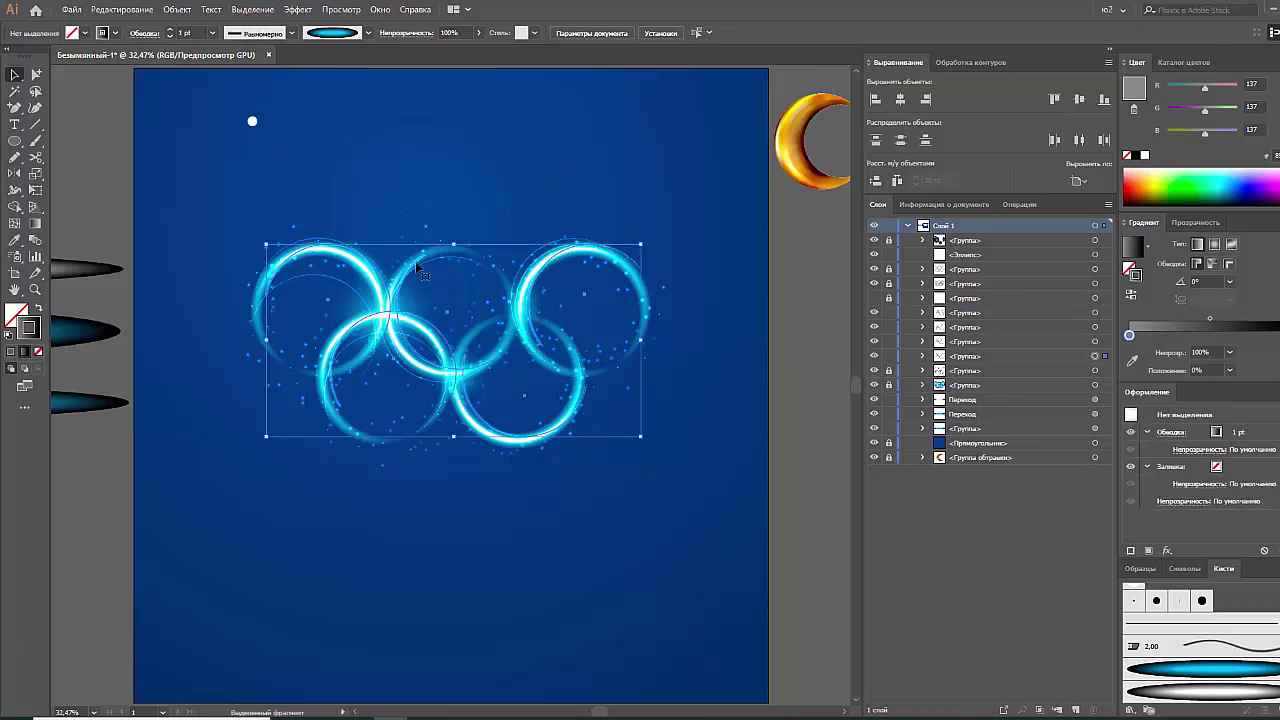
left_click(404, 208)
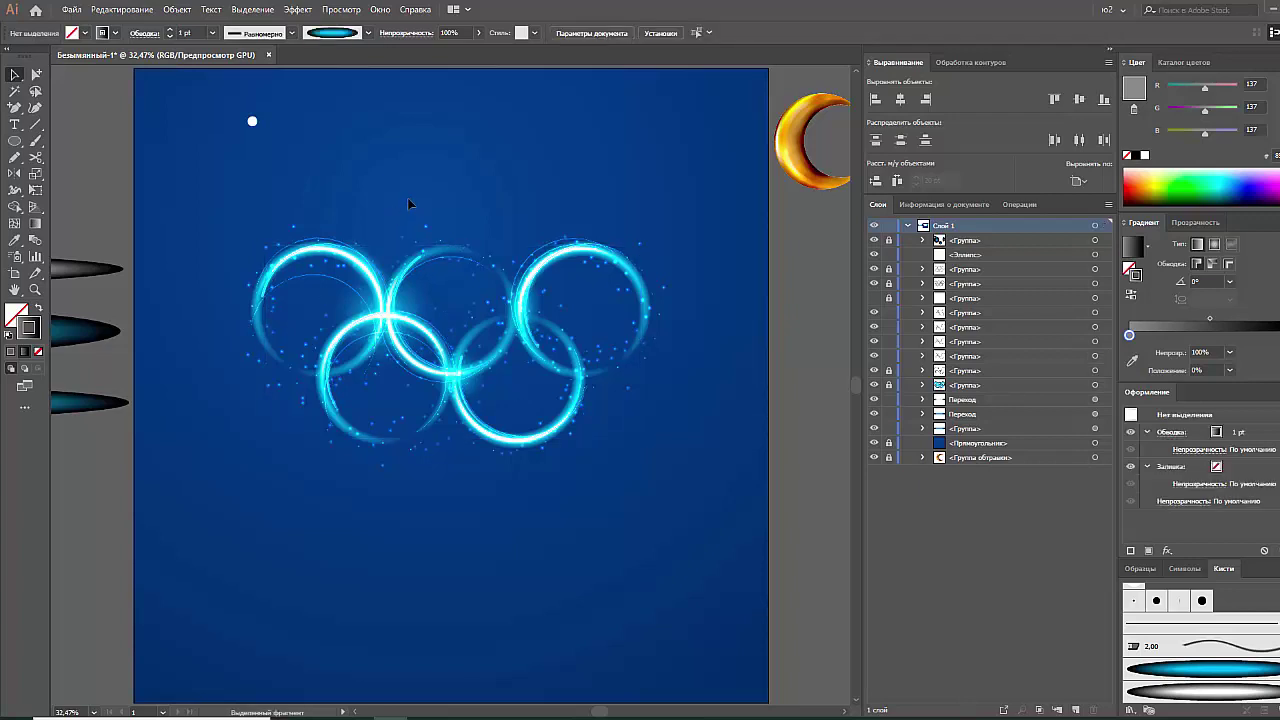
left_click(406, 265)
left_click(212, 33)
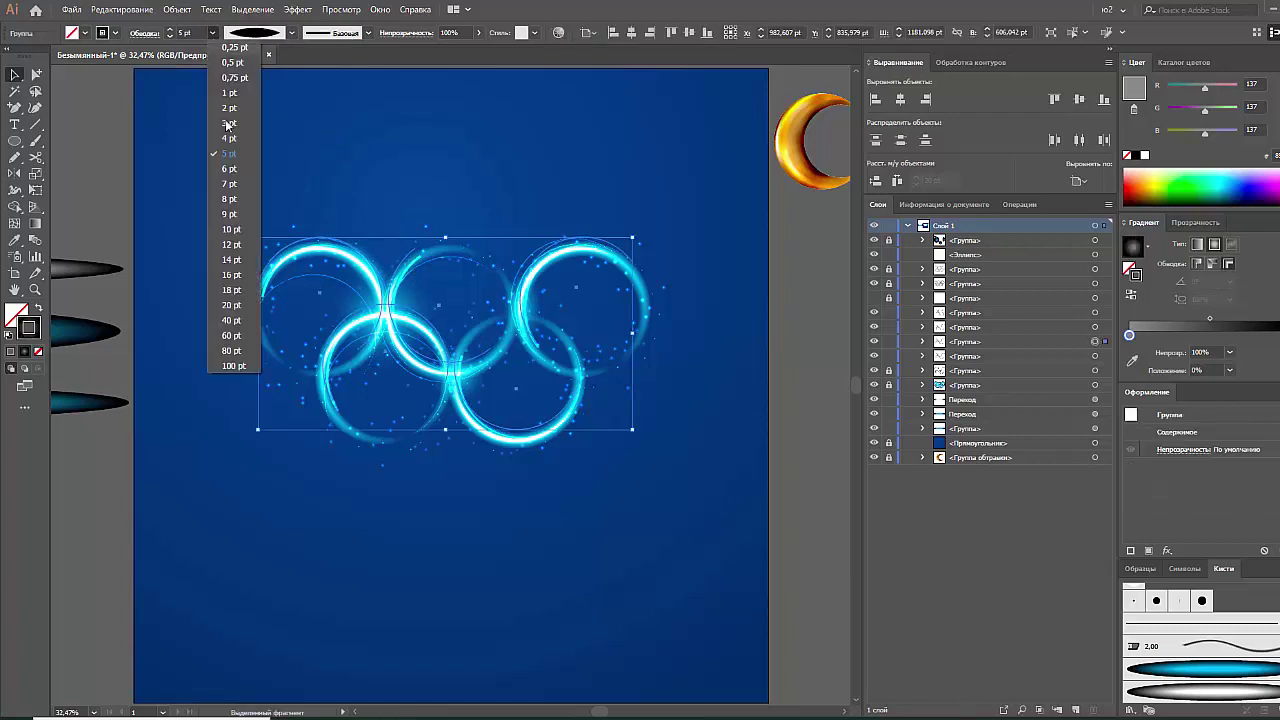
left_click(233, 229)
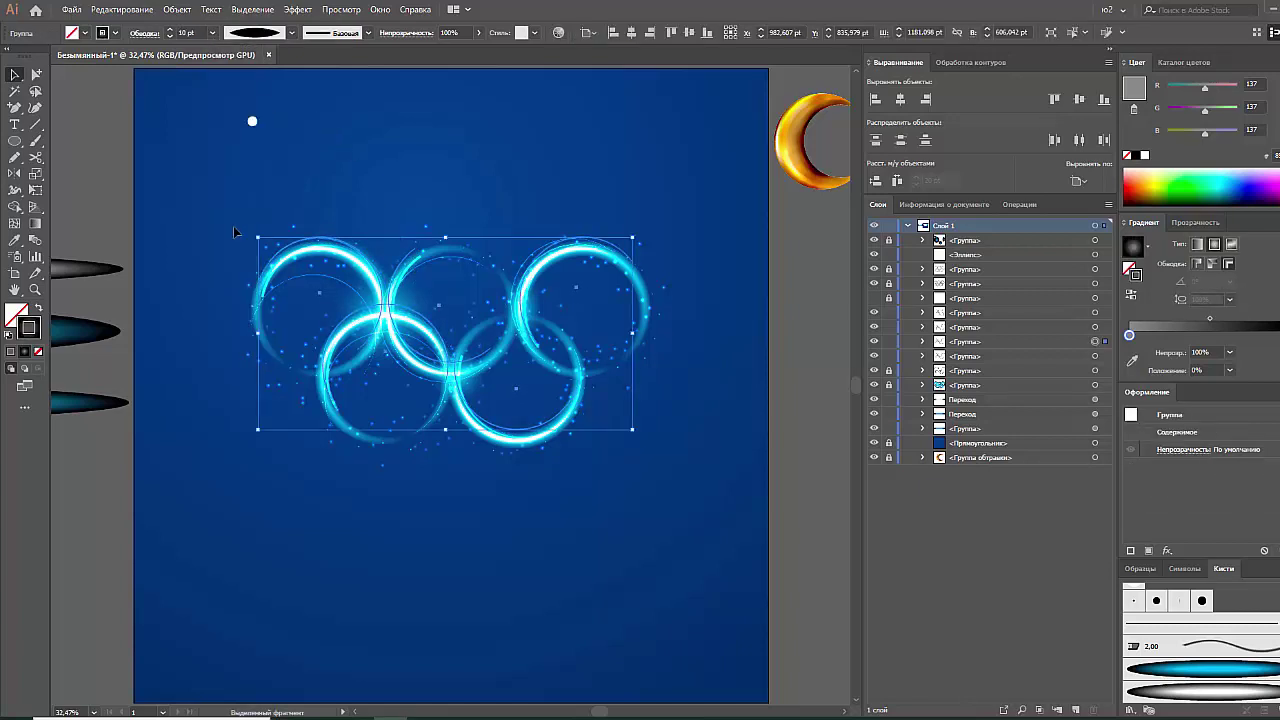
left_click(470, 176)
left_click(405, 265)
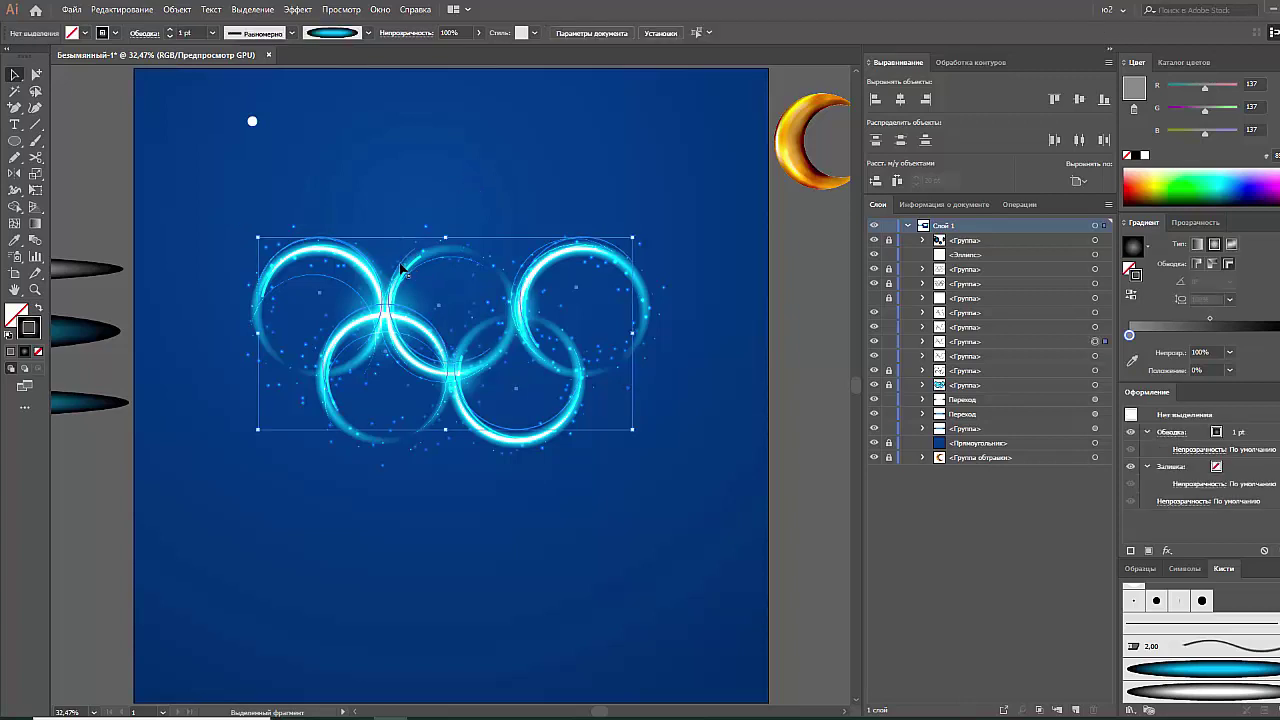
left_click(212, 33)
left_click(252, 121)
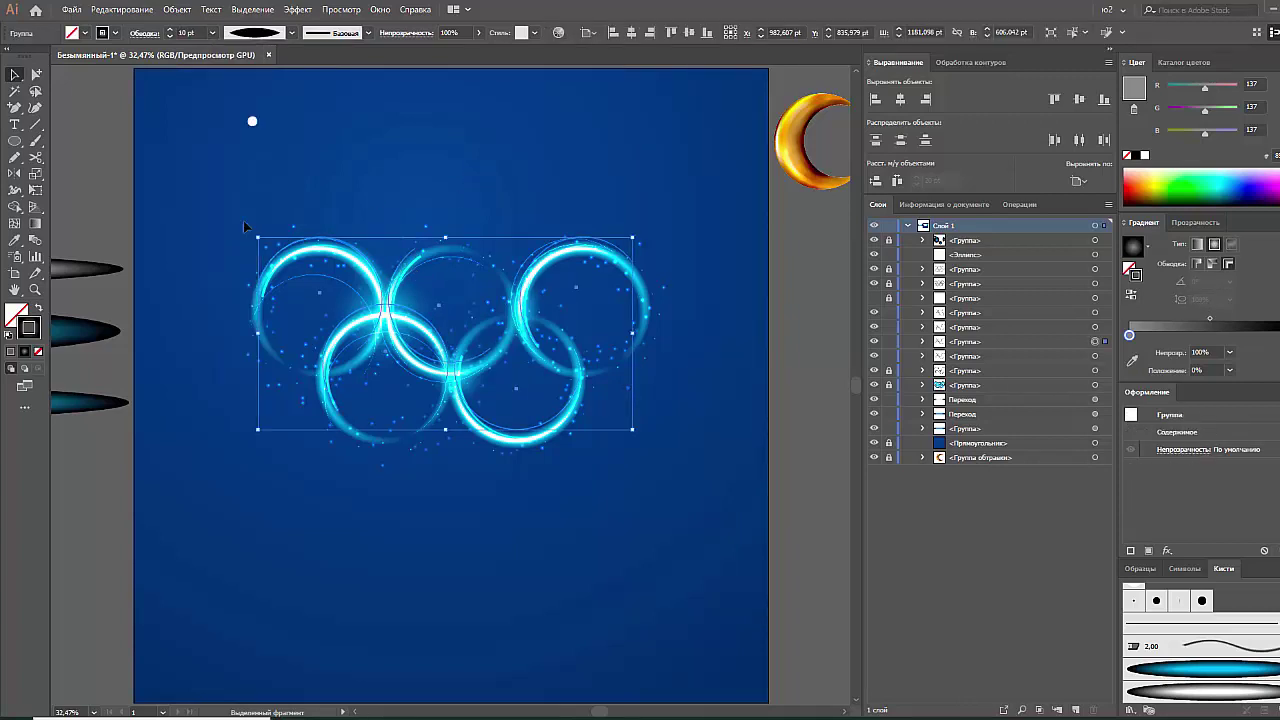
Add a white gradient stop to the glowing rings and drag it to 0%
left_click(420, 263)
left_click(212, 33)
left_click(342, 156)
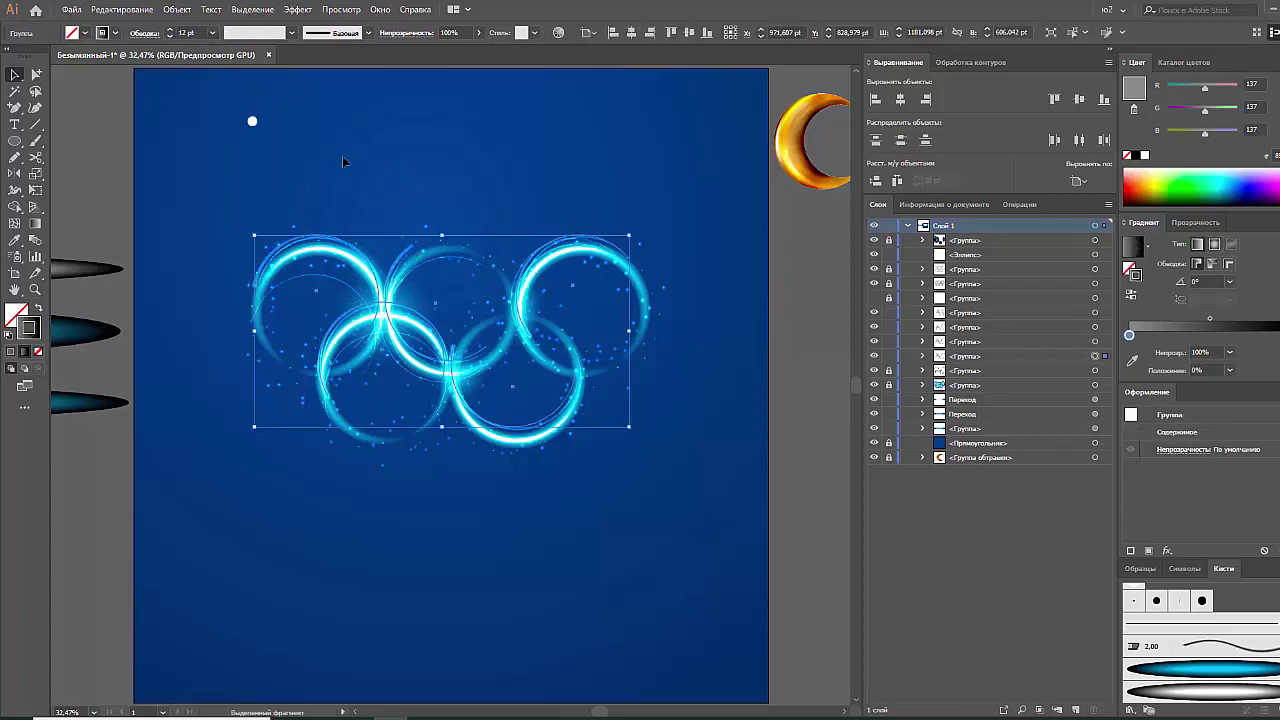
left_click(361, 137)
left_click(410, 249)
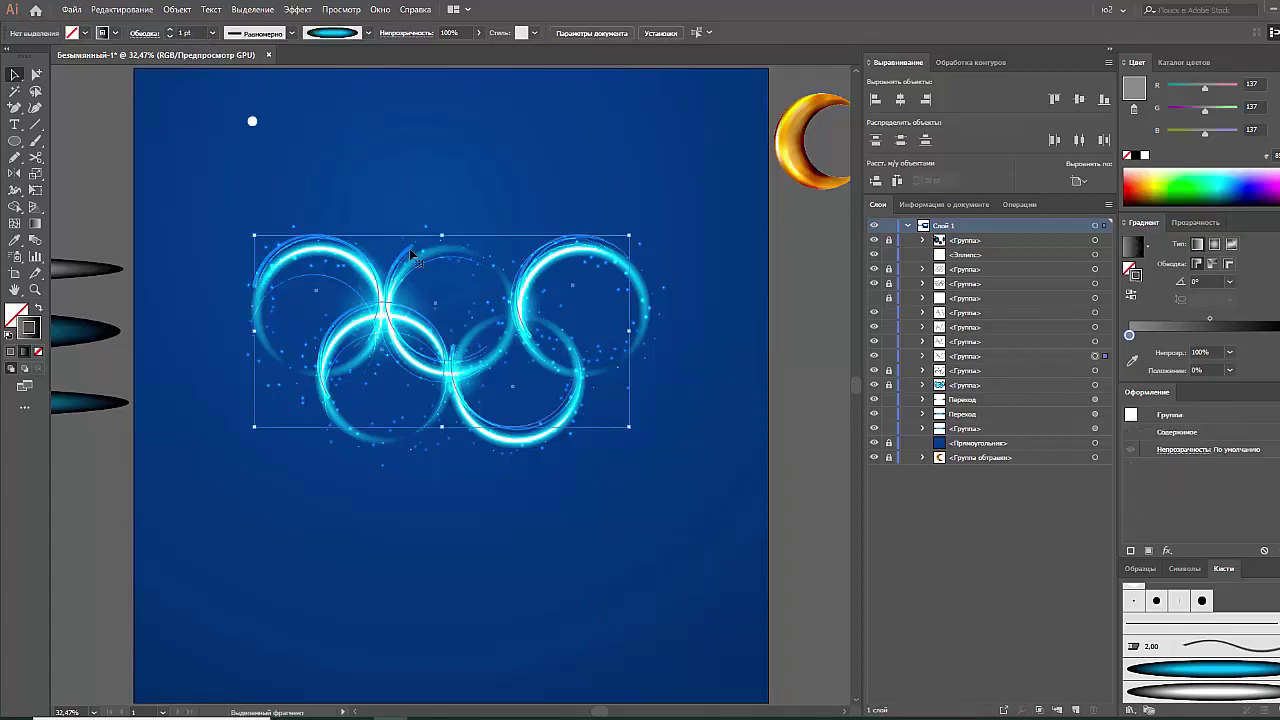
left_click(1130, 337)
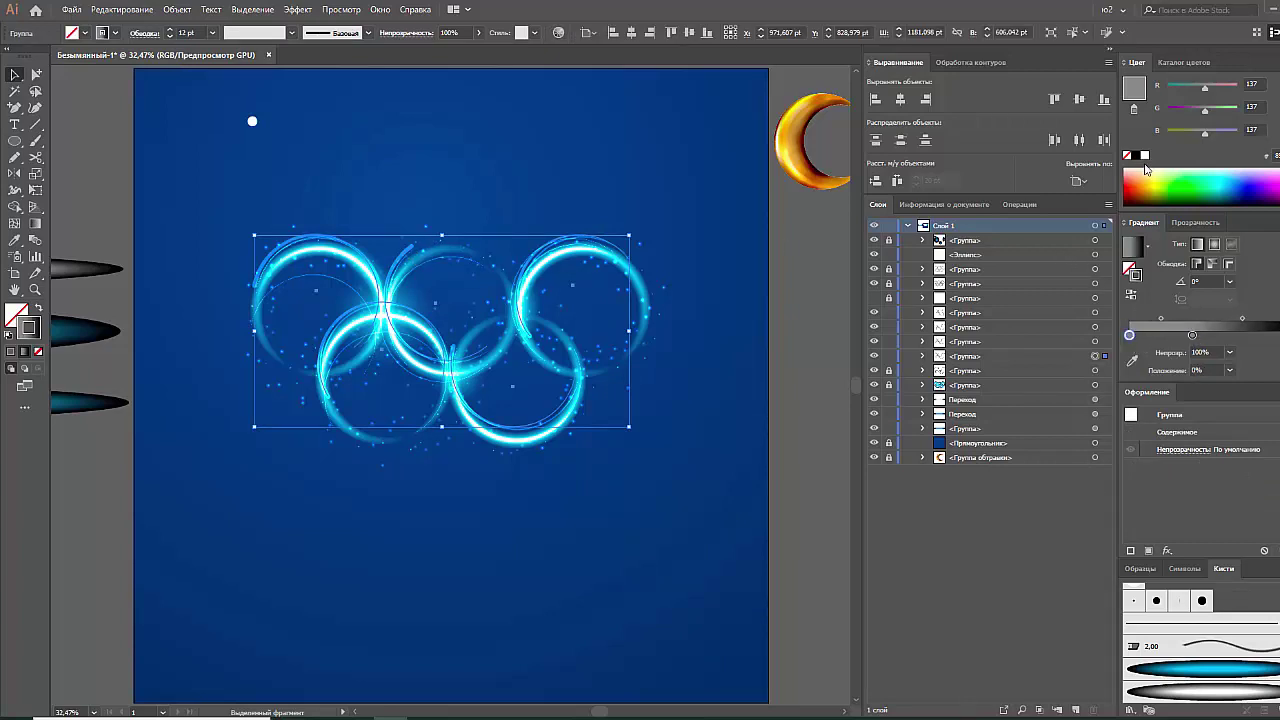
left_click(1145, 155)
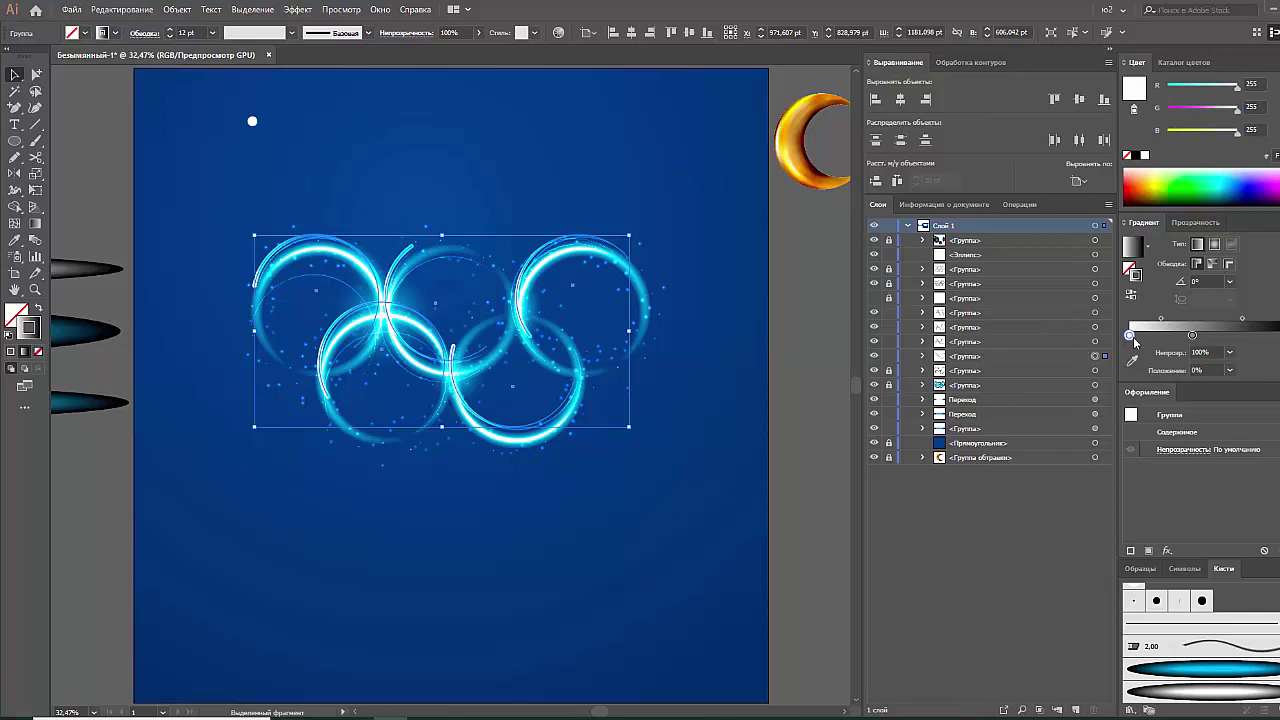
left_click_drag(1150, 337, 1121, 339)
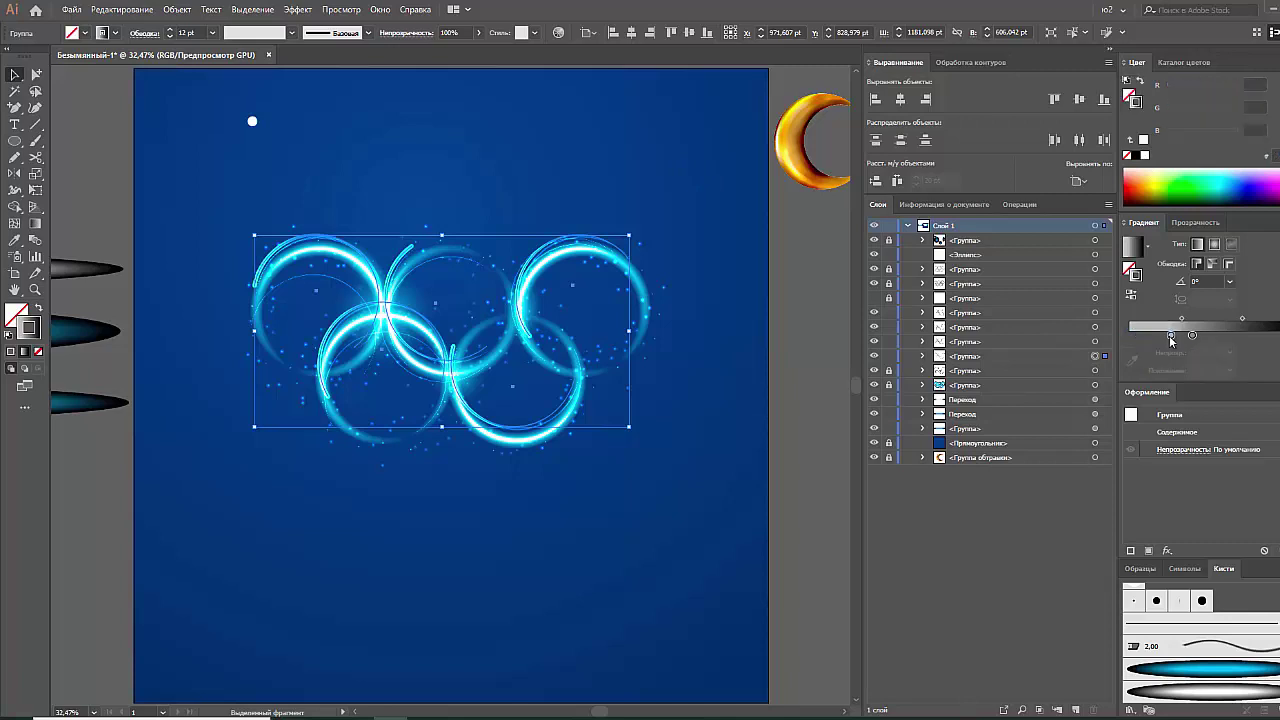
Nudge the glowing ring group slightly left and down
left_click(745, 265)
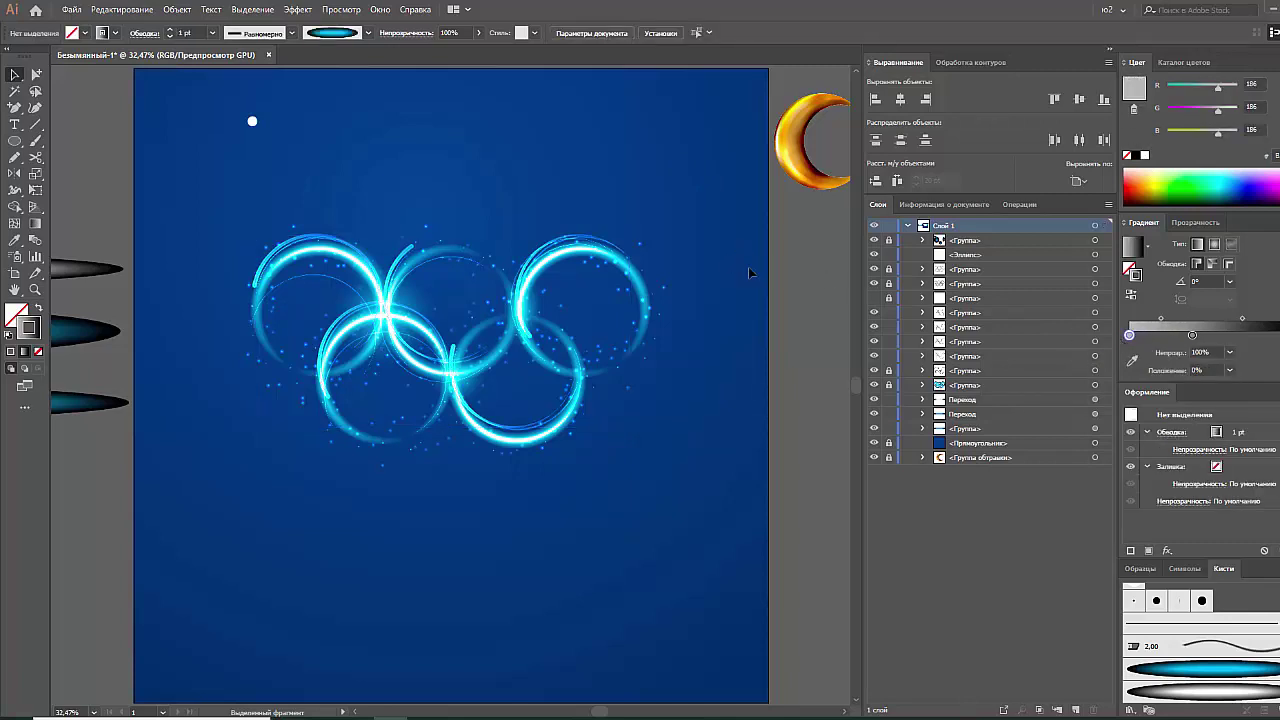
left_click(416, 253)
left_click_drag(417, 254, 418, 255)
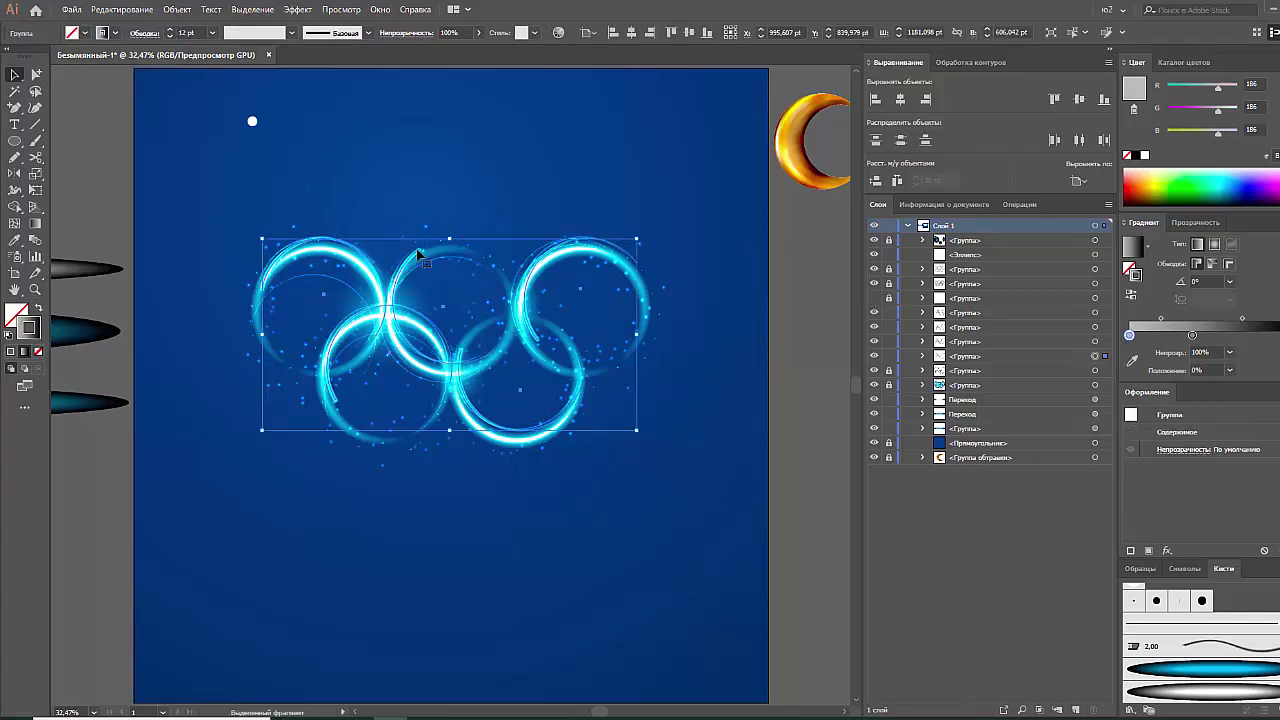
left_click(201, 323)
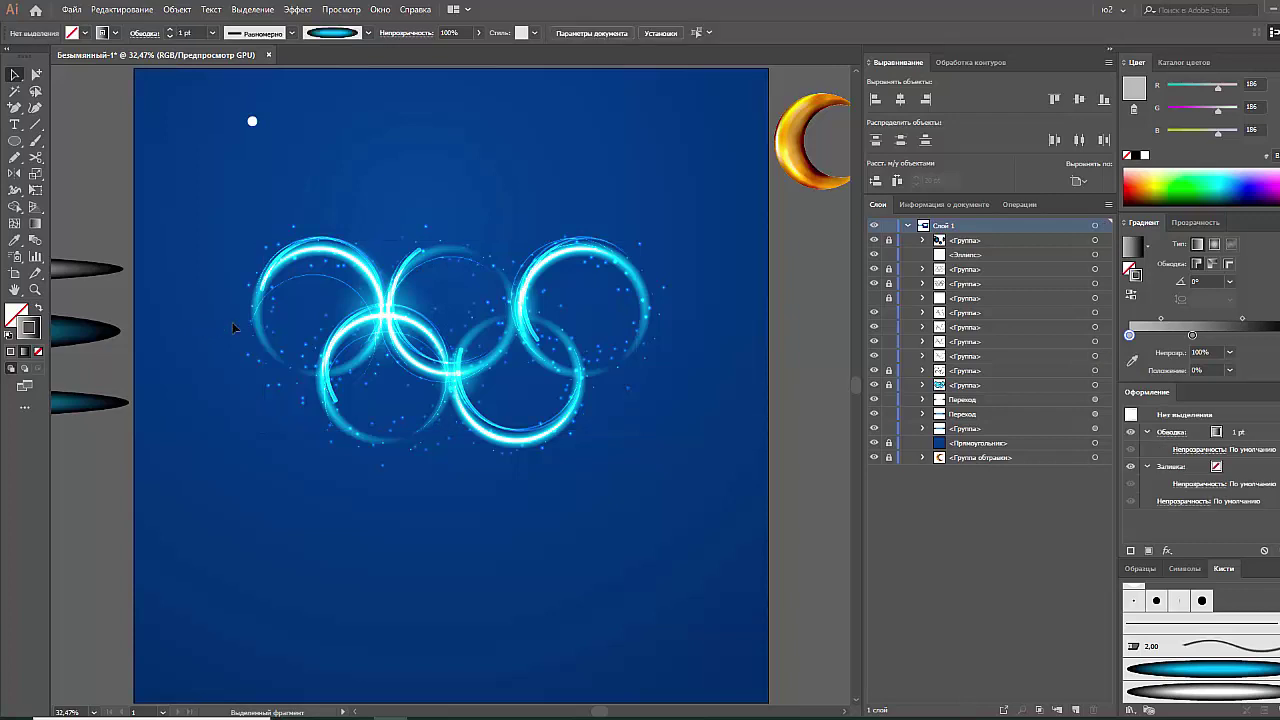
left_click(14, 141)
Draw a circle above the rings with a gradient fill and Color Dodge blend mode
left_click_drag(353, 124, 441, 210)
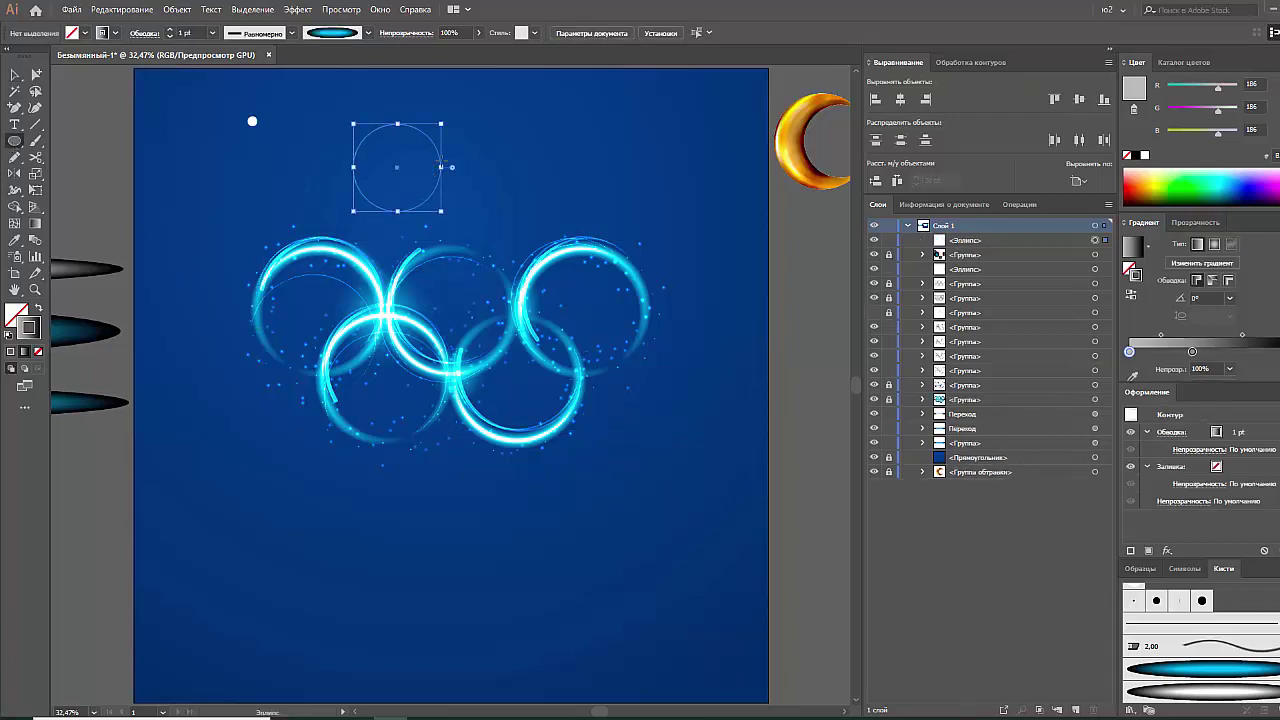
left_click(37, 310)
left_click(1214, 245)
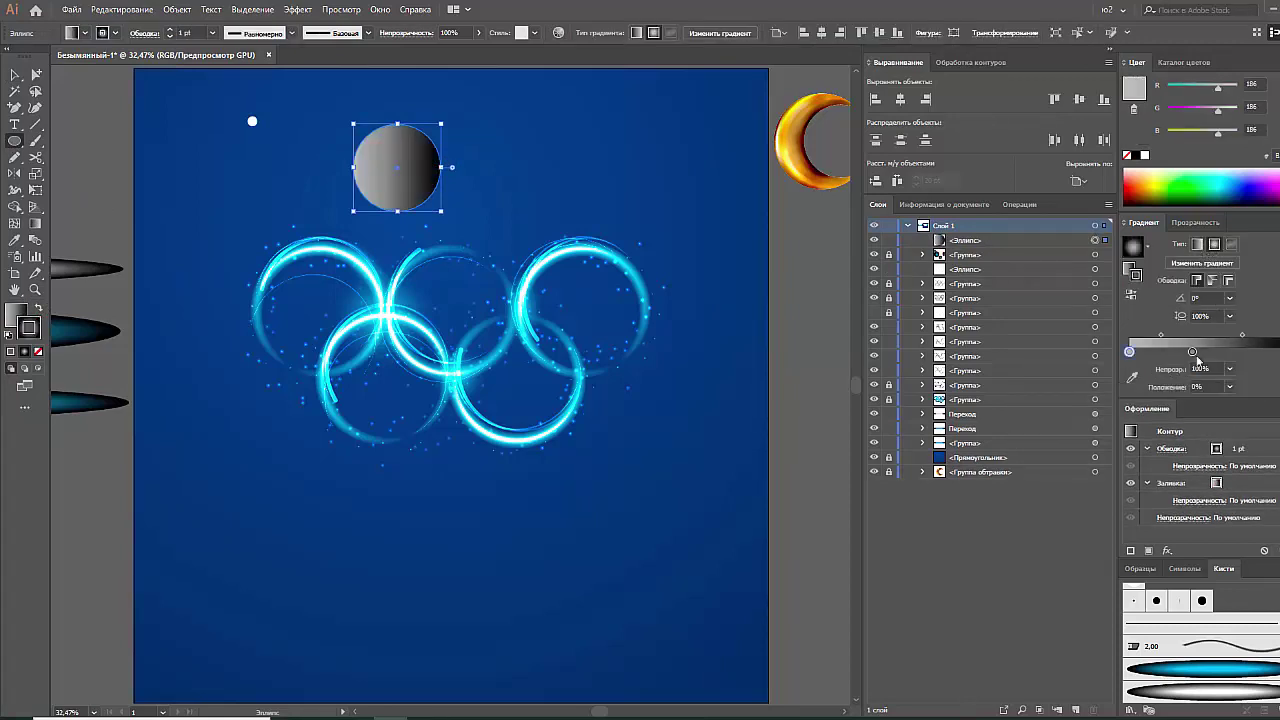
left_click(1192, 222)
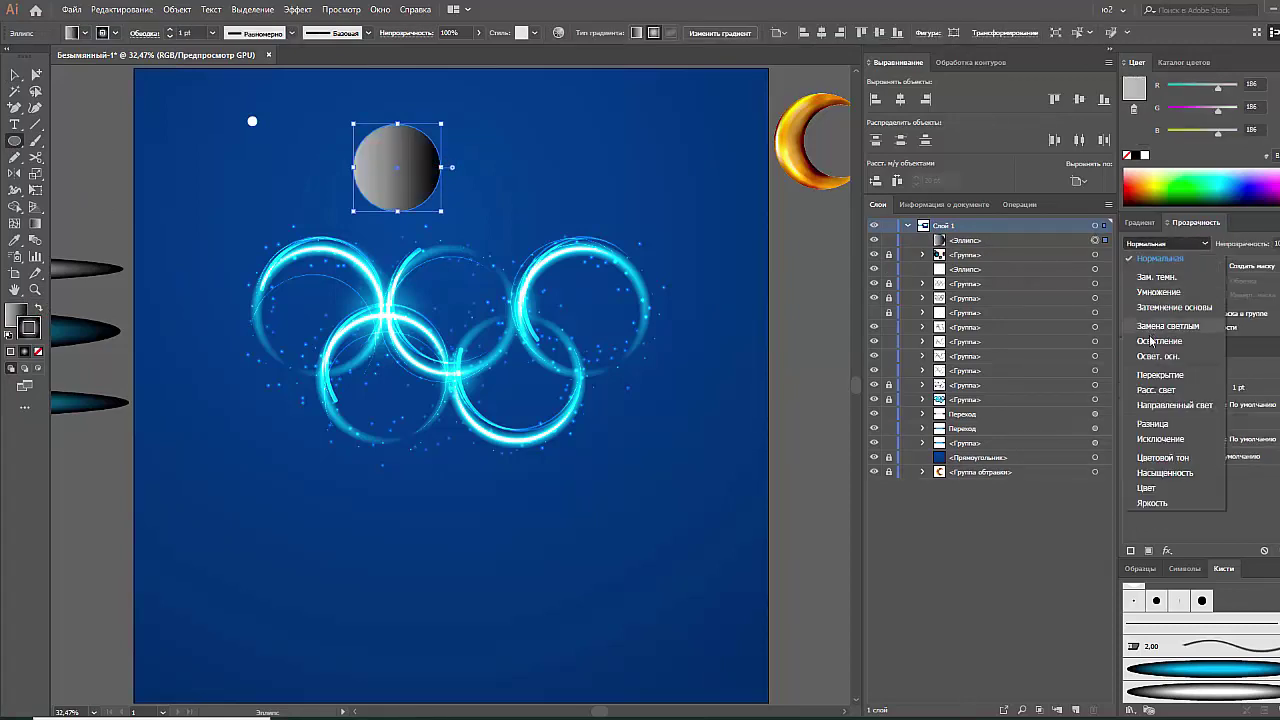
left_click(1175, 347)
Remove the circle's stroke, make its gradient radial, and shrink it into a small glow dot
left_click(1147, 224)
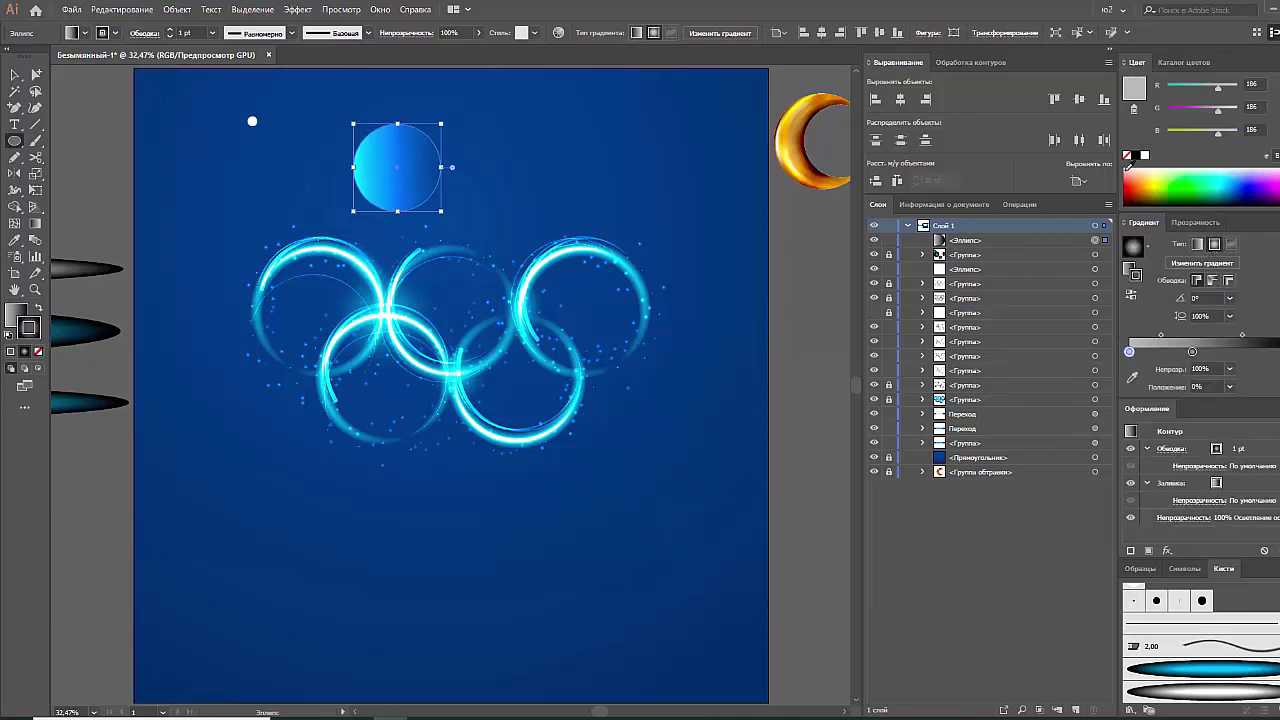
left_click(1127, 156)
left_click(1131, 268)
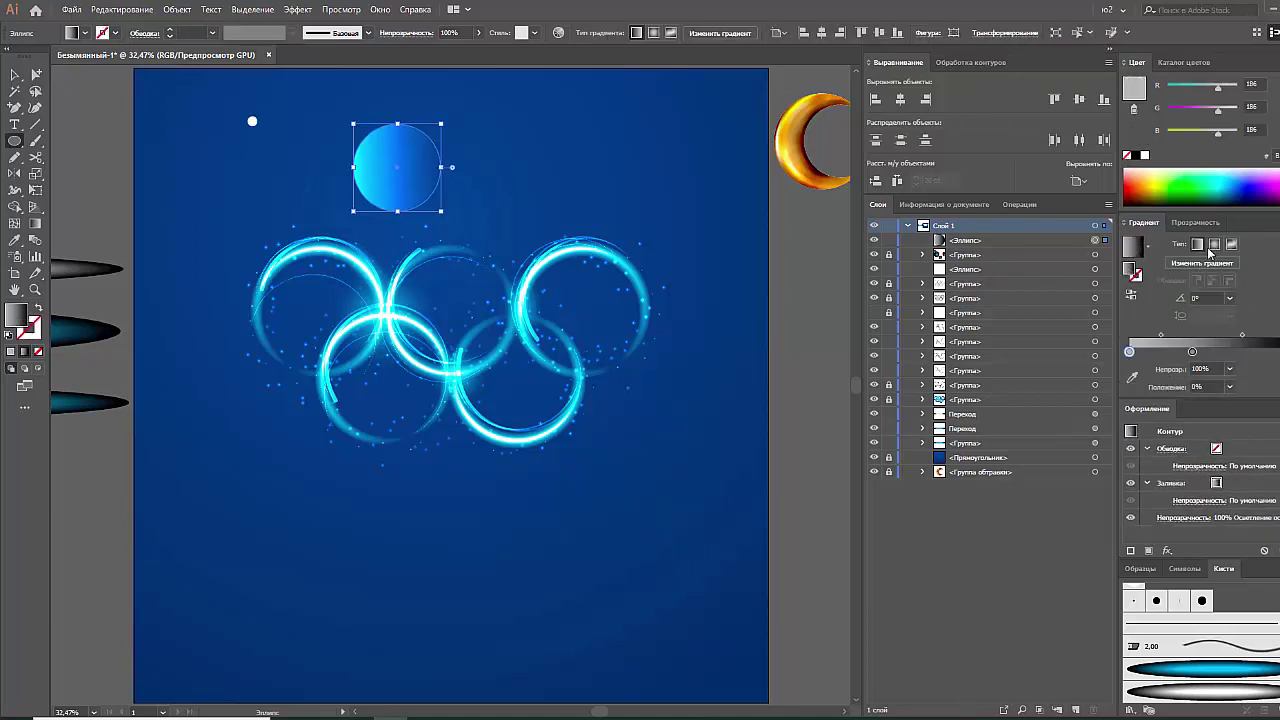
left_click(1213, 245)
key("v")
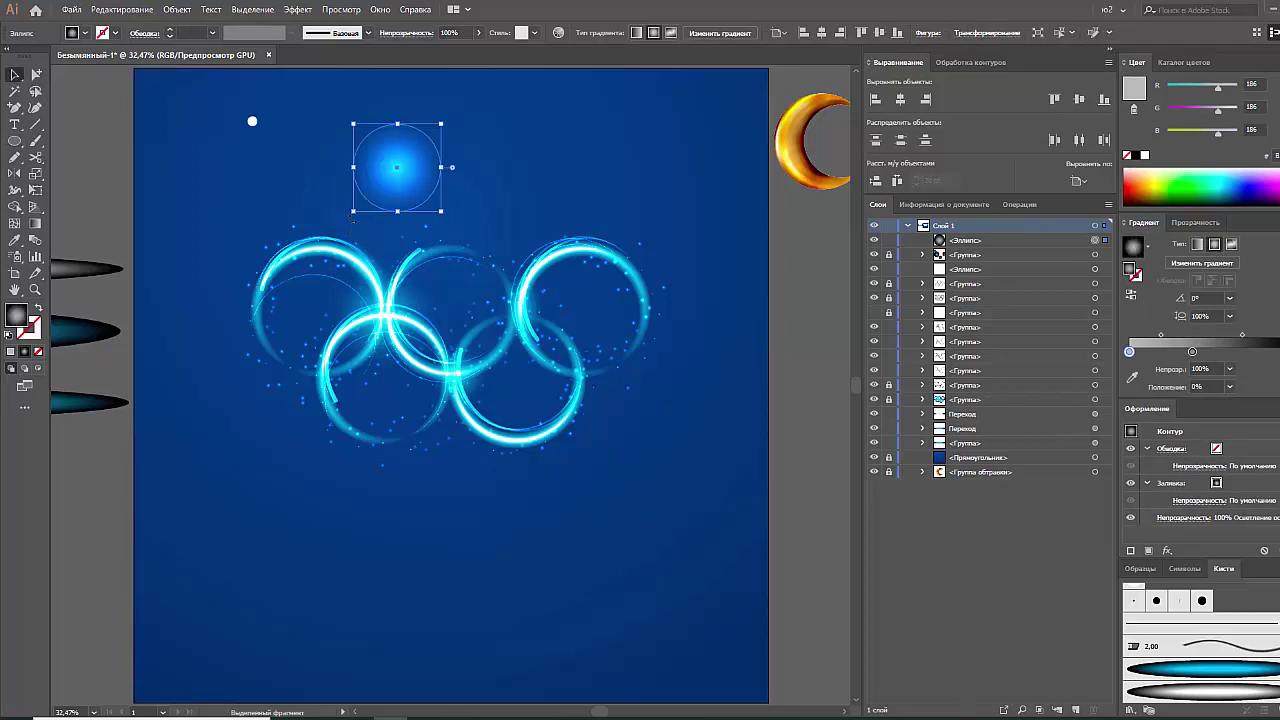
left_click_drag(352, 212, 406, 158)
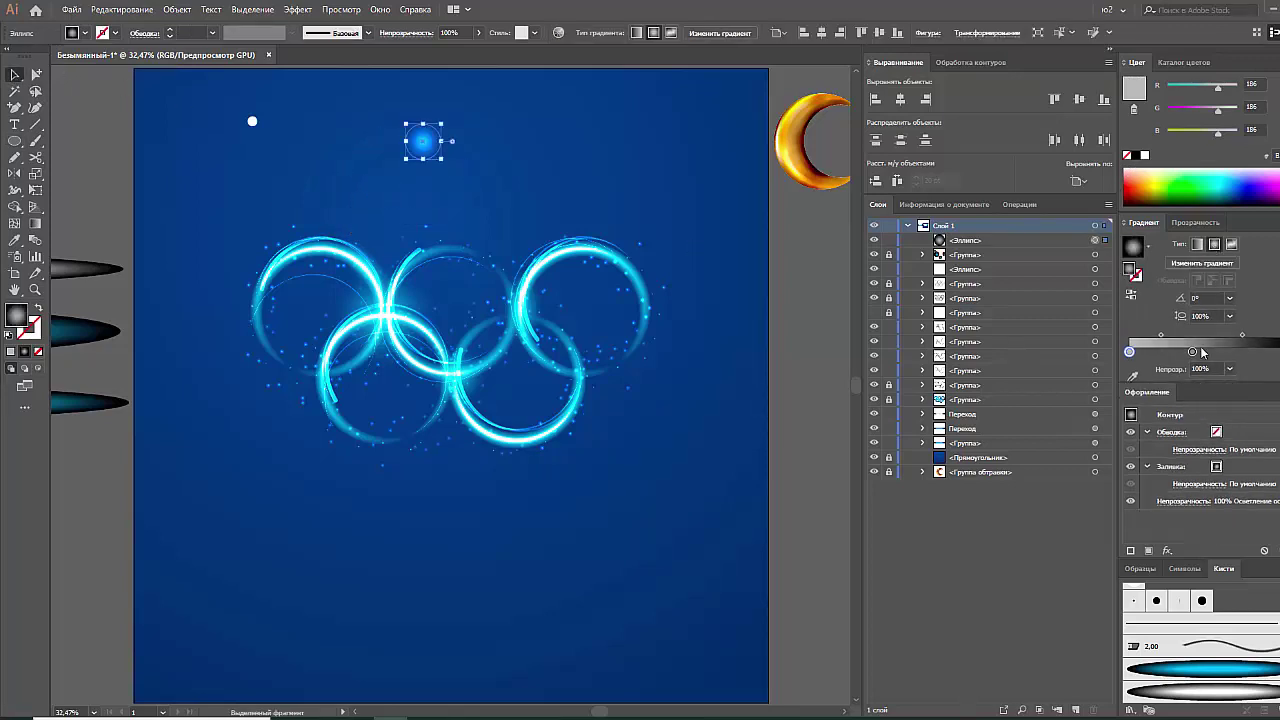
mouse_move(1192, 351)
left_mouse_down()
mouse_move(1150, 351)
mouse_move(1193, 342)
left_mouse_up()
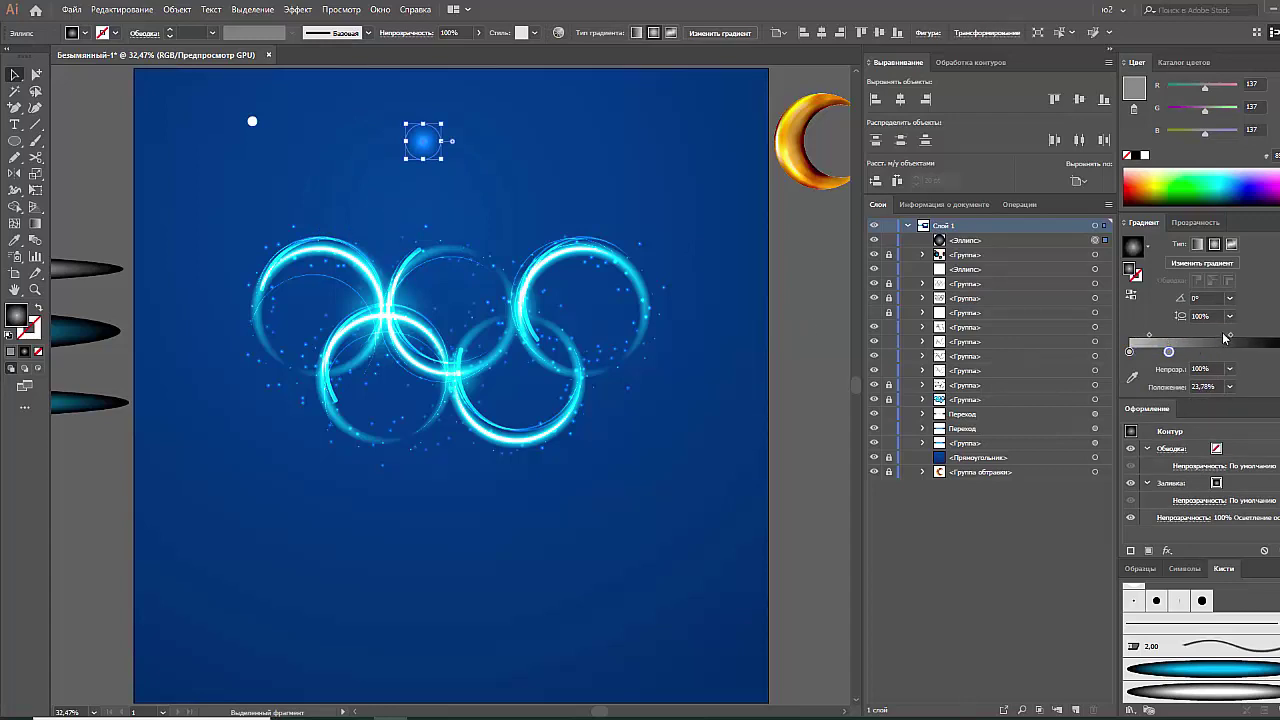
Alt-drag a copy of the glow spot onto the middle ring and set its starting stop white
left_click(784, 316)
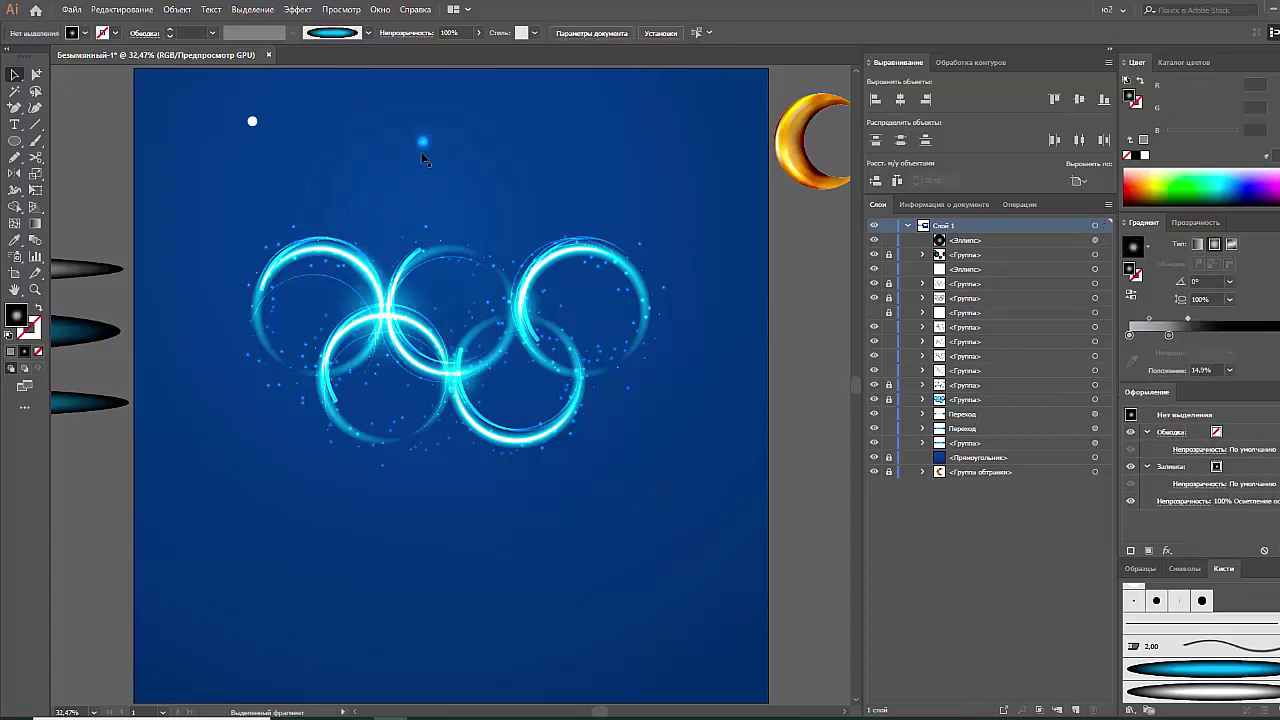
left_click_drag(428, 188, 428, 248)
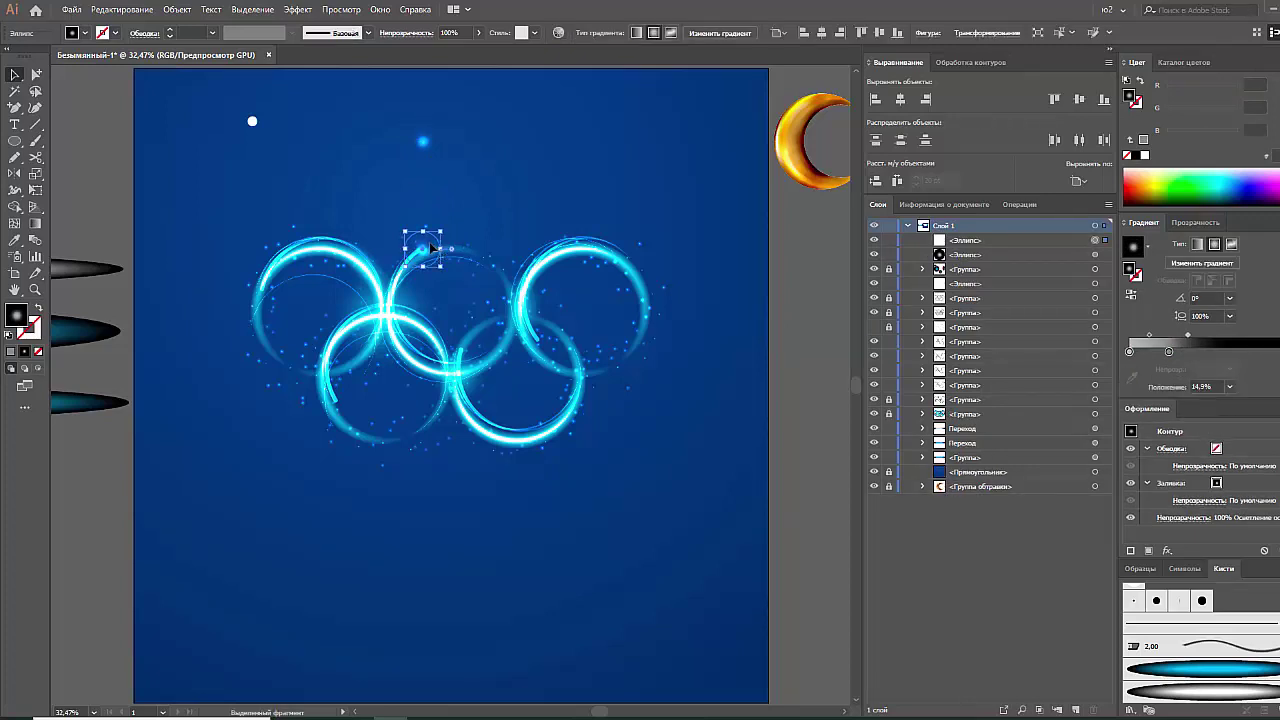
left_click(428, 246)
left_click(1130, 351)
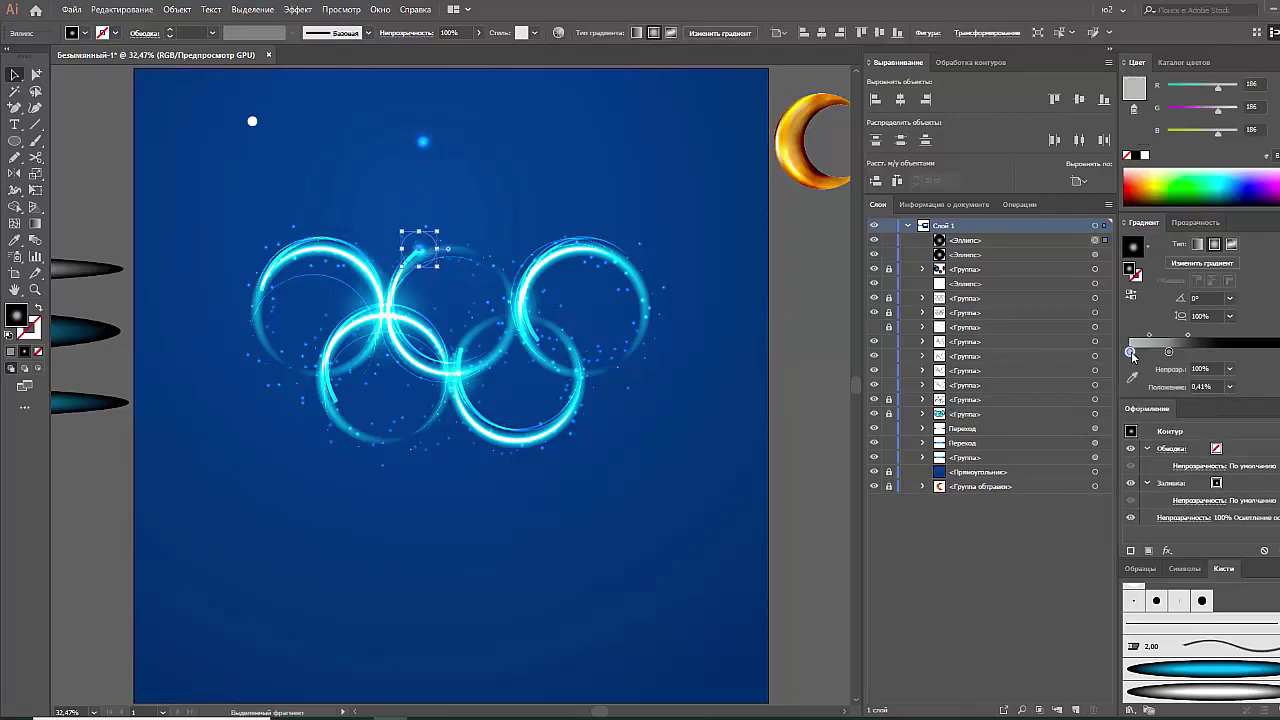
left_click(1145, 156)
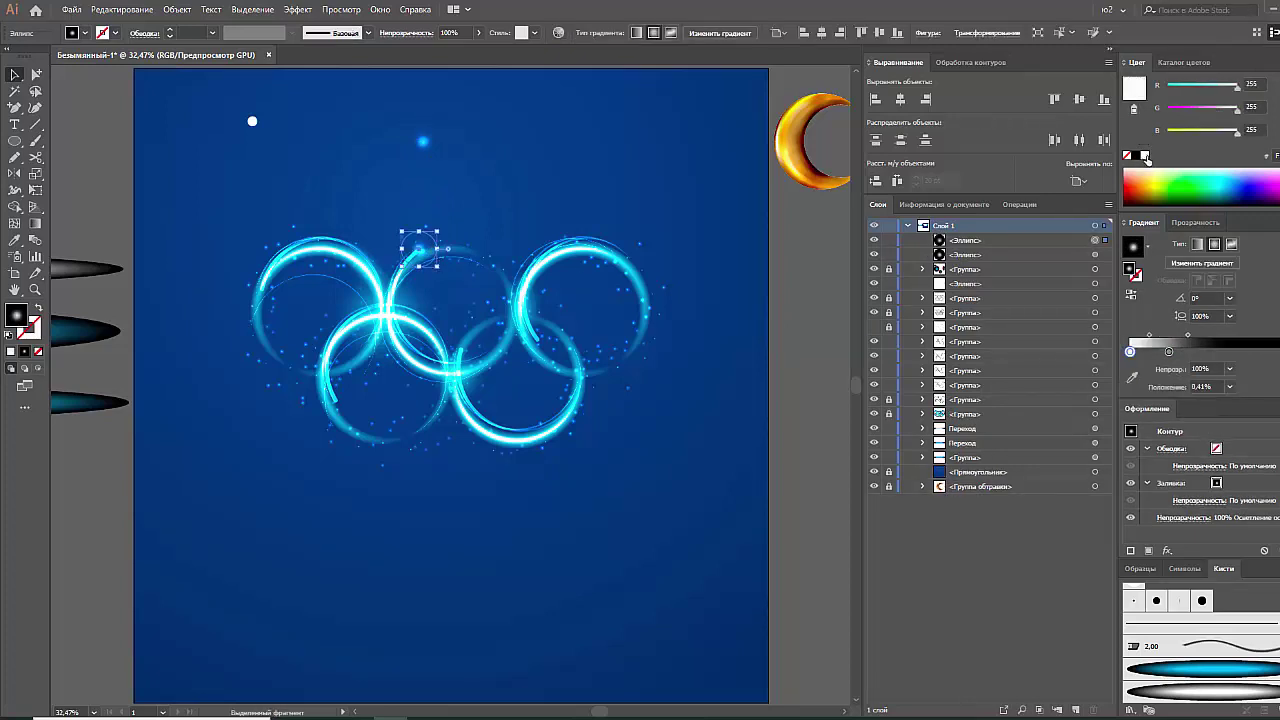
left_click(645, 215)
Move the copy onto the ring's bright tip, shrink it, and widen its bright core to ~33%
scroll(420, 245, "up", 5)
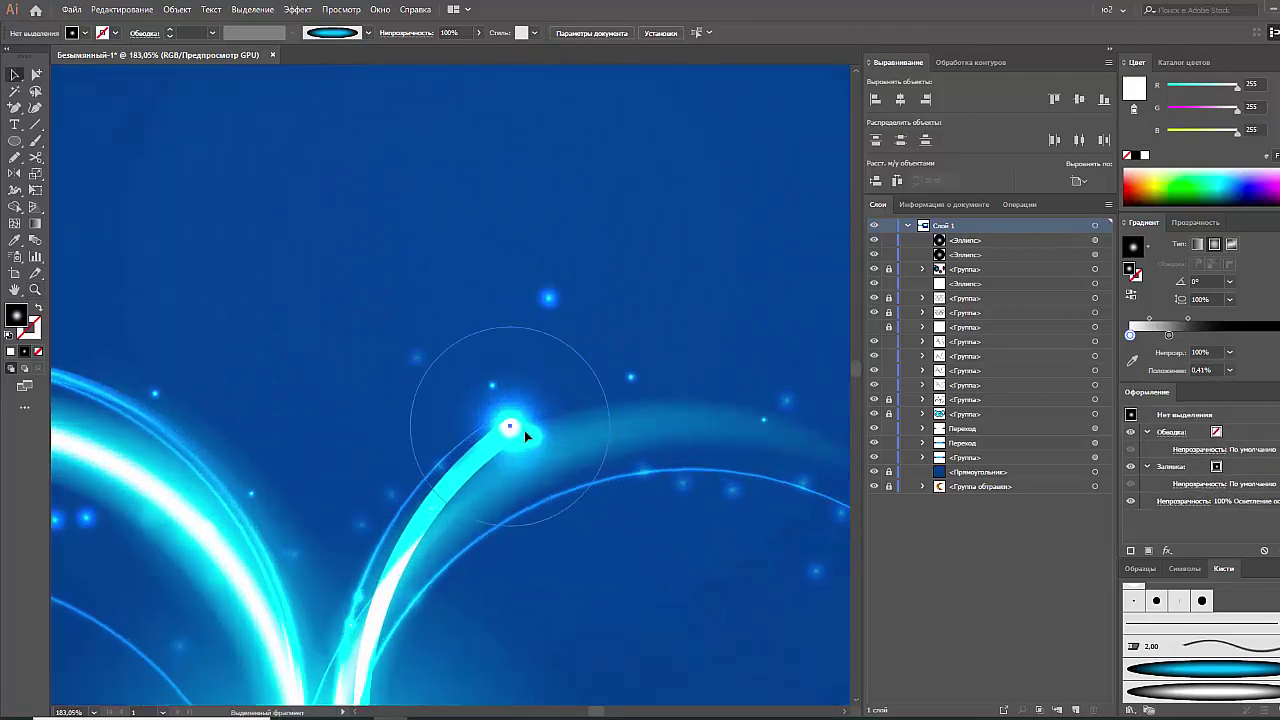
left_click(524, 429)
mouse_move(523, 432)
left_mouse_down()
mouse_move(512, 441)
mouse_move(526, 454)
left_mouse_up()
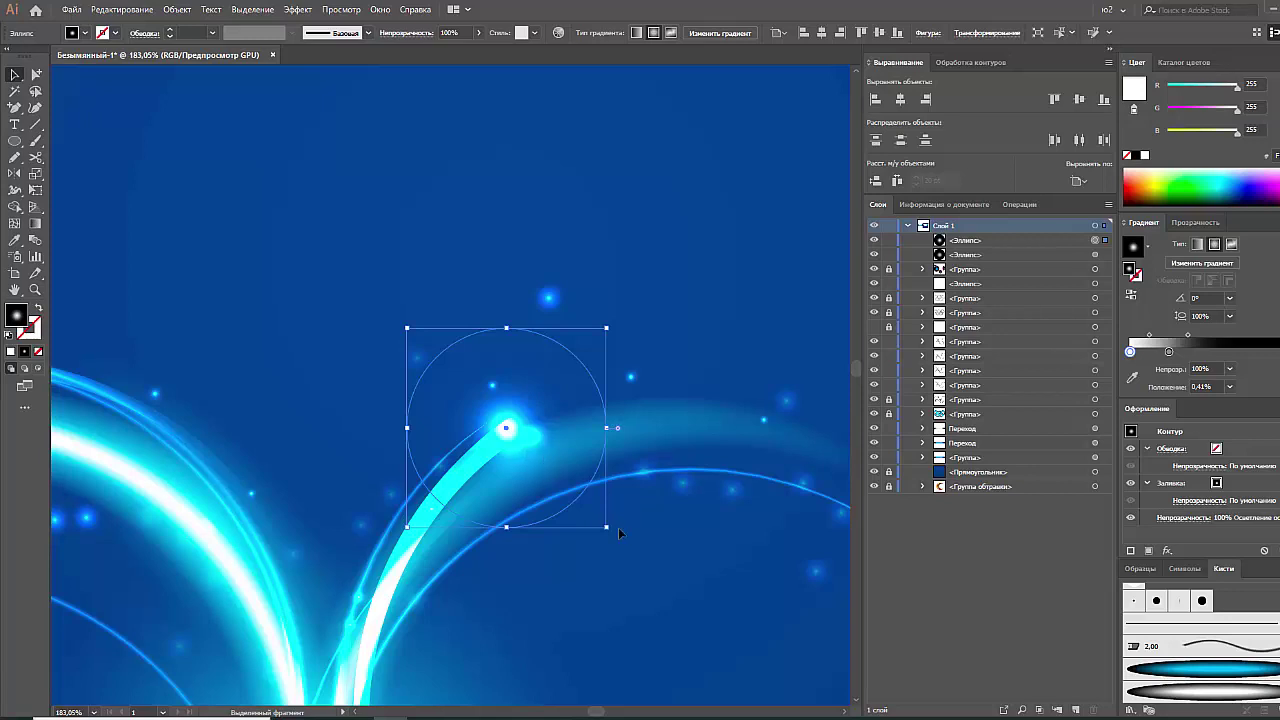
left_click_drag(605, 526, 580, 501)
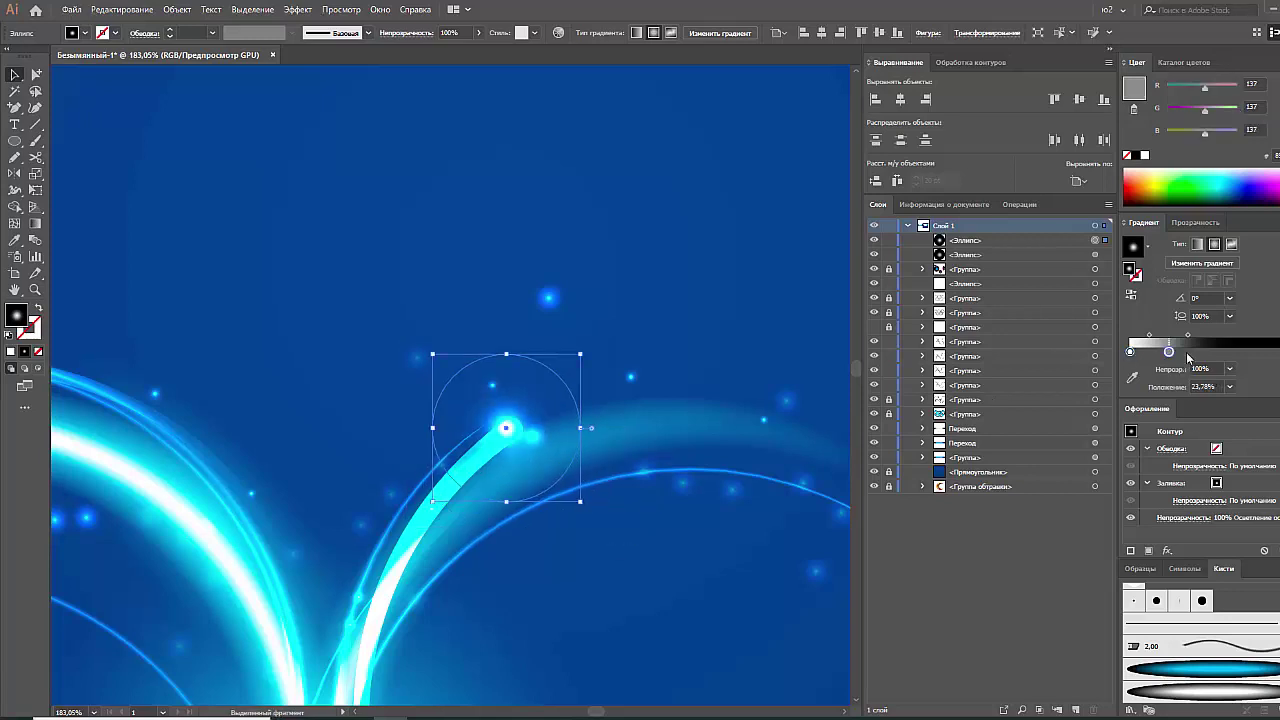
left_click_drag(1168, 351, 1183, 351)
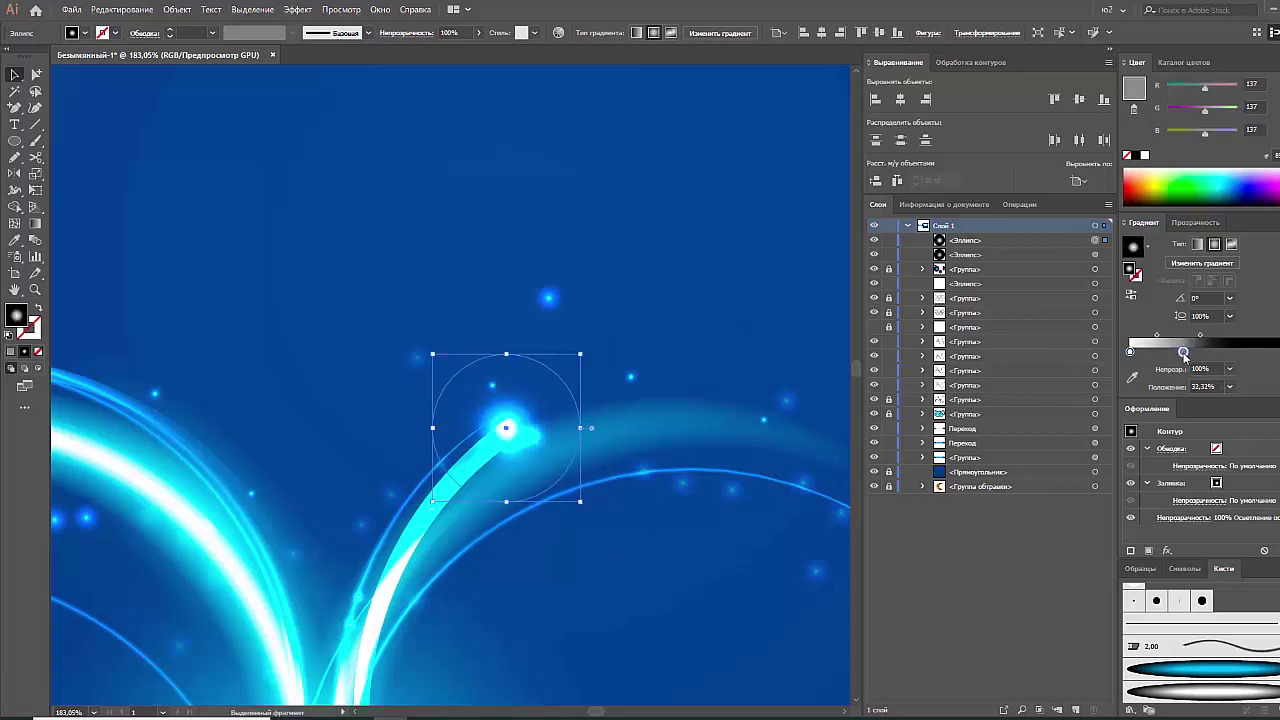
left_click(741, 277)
key("ctrl+0")
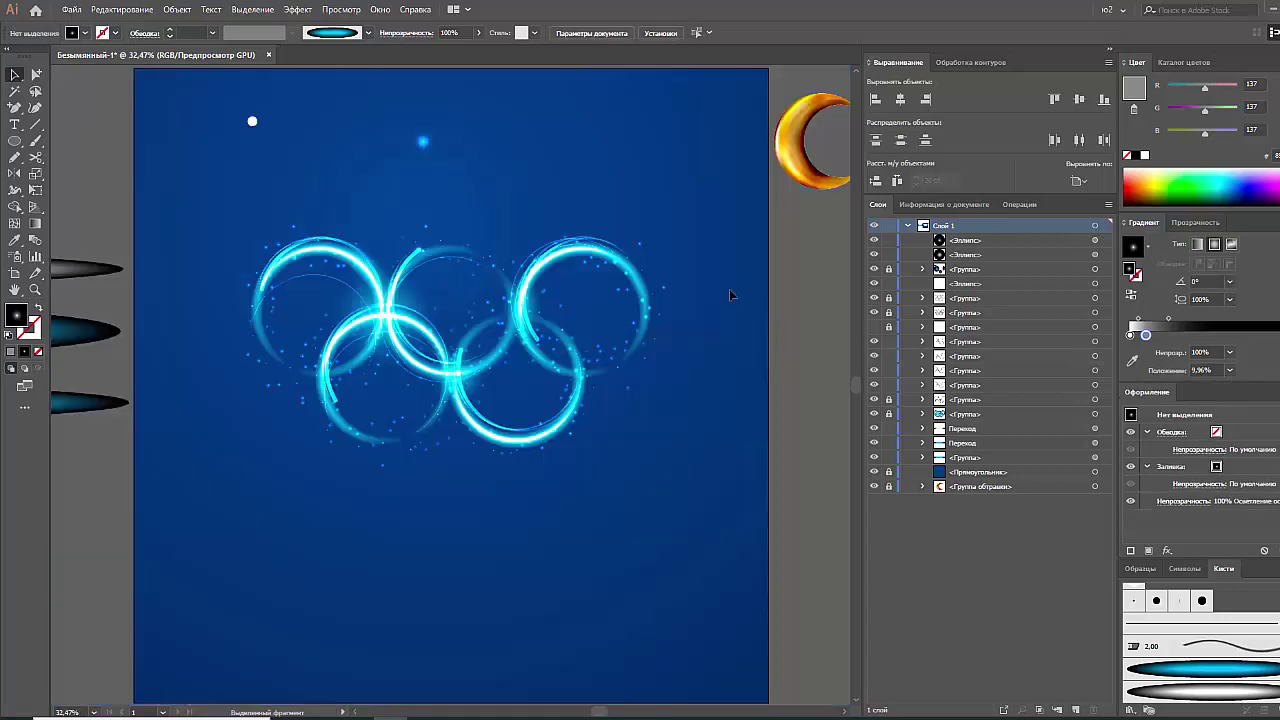
Place glow spot copies on the left and lower-left rings, tightening the gradient and nudging into place
left_click_drag(246, 270, 282, 305)
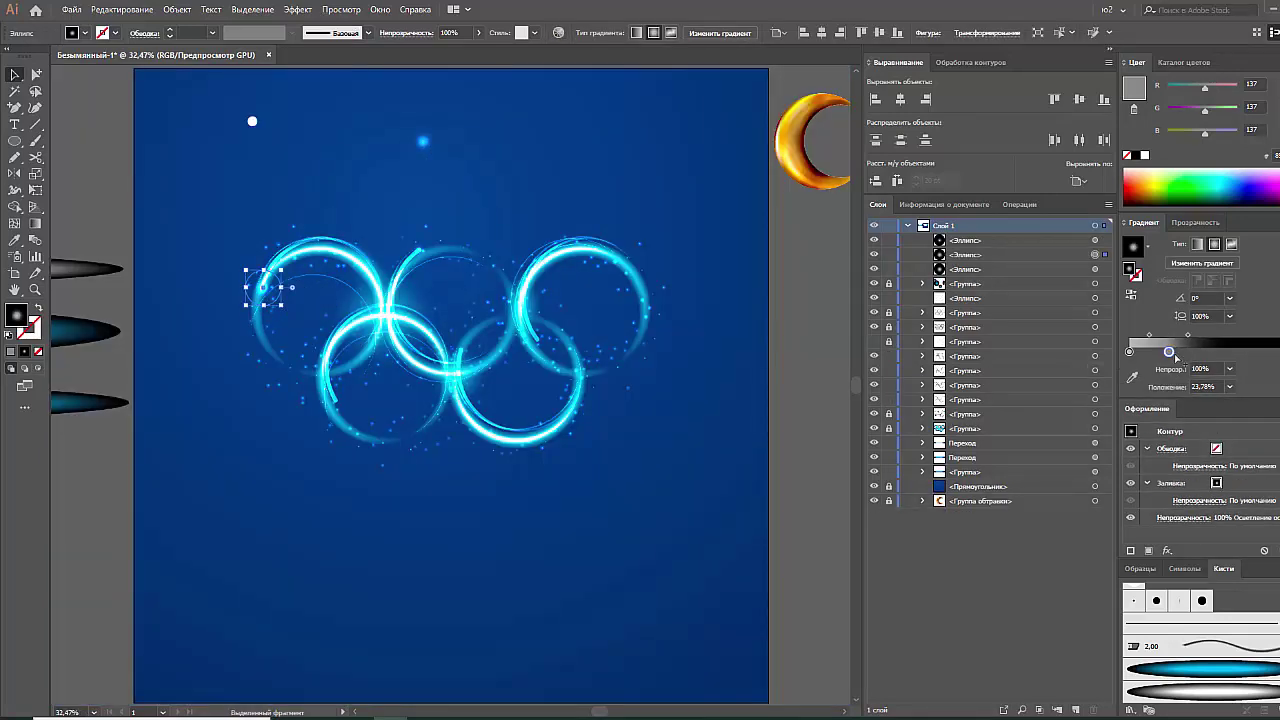
left_click_drag(1174, 356, 1154, 357)
left_click(699, 443)
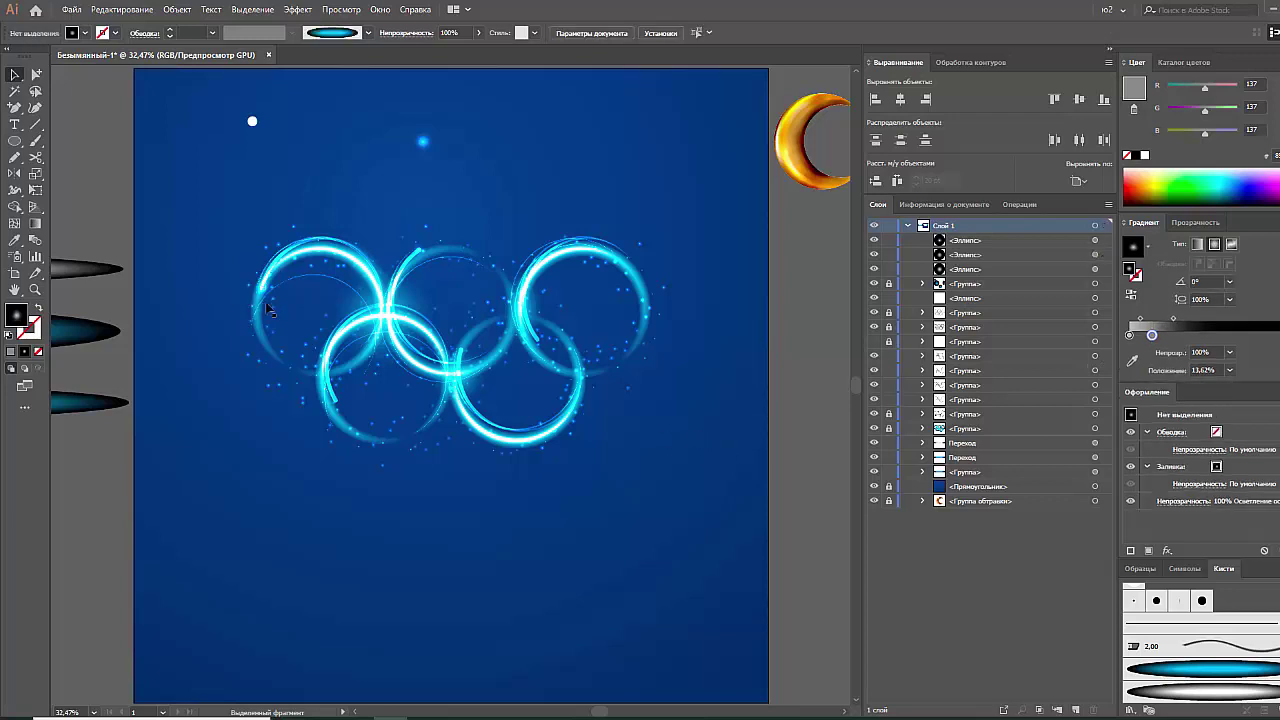
left_click_drag(268, 310, 358, 423)
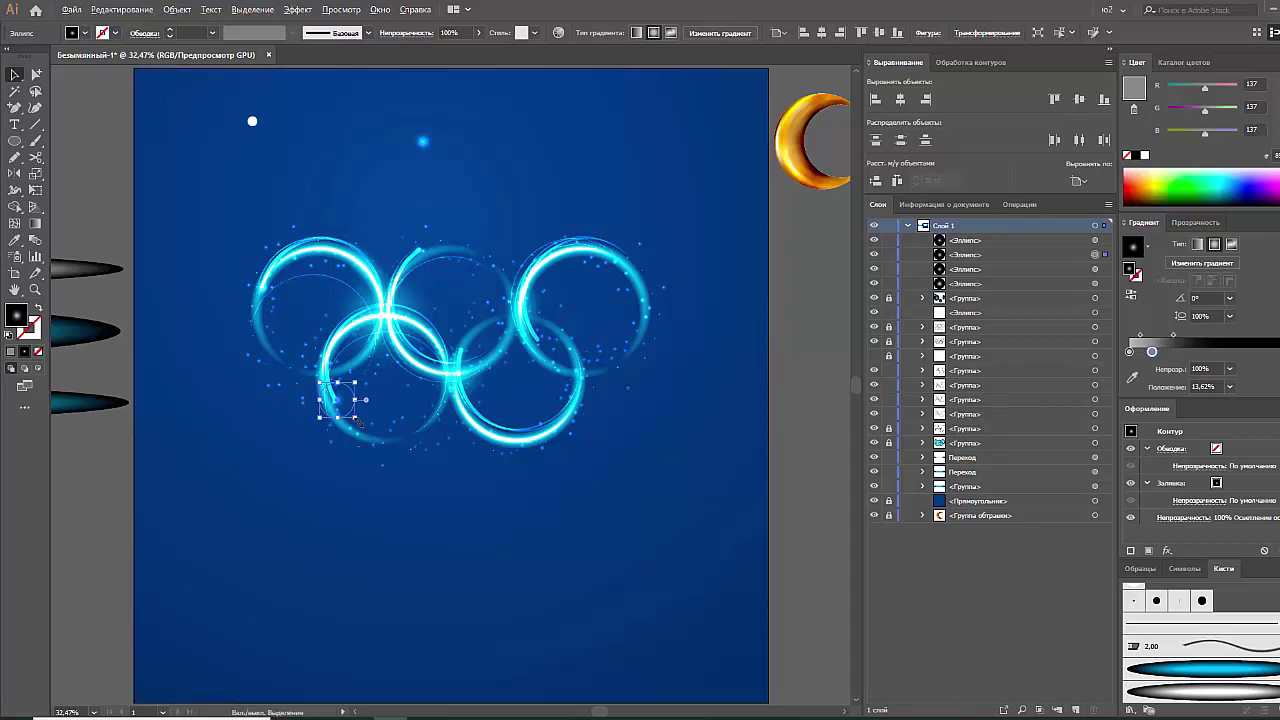
left_click(420, 492)
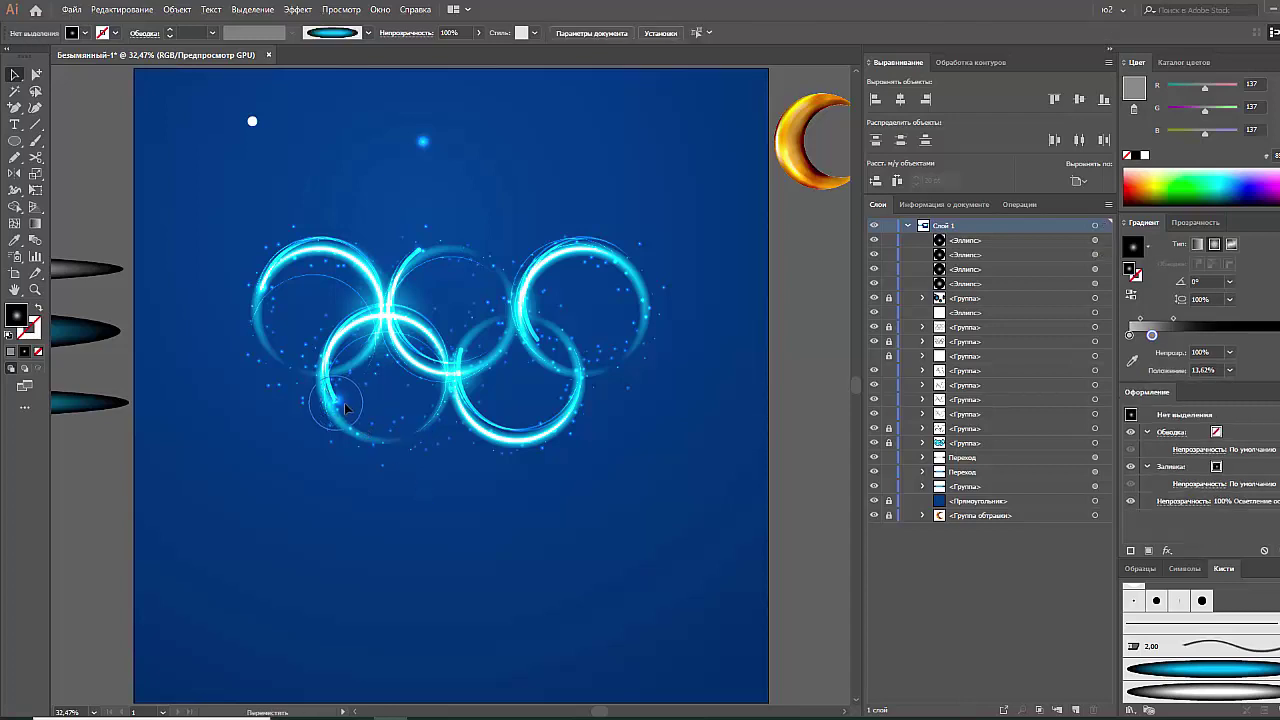
left_click(345, 408)
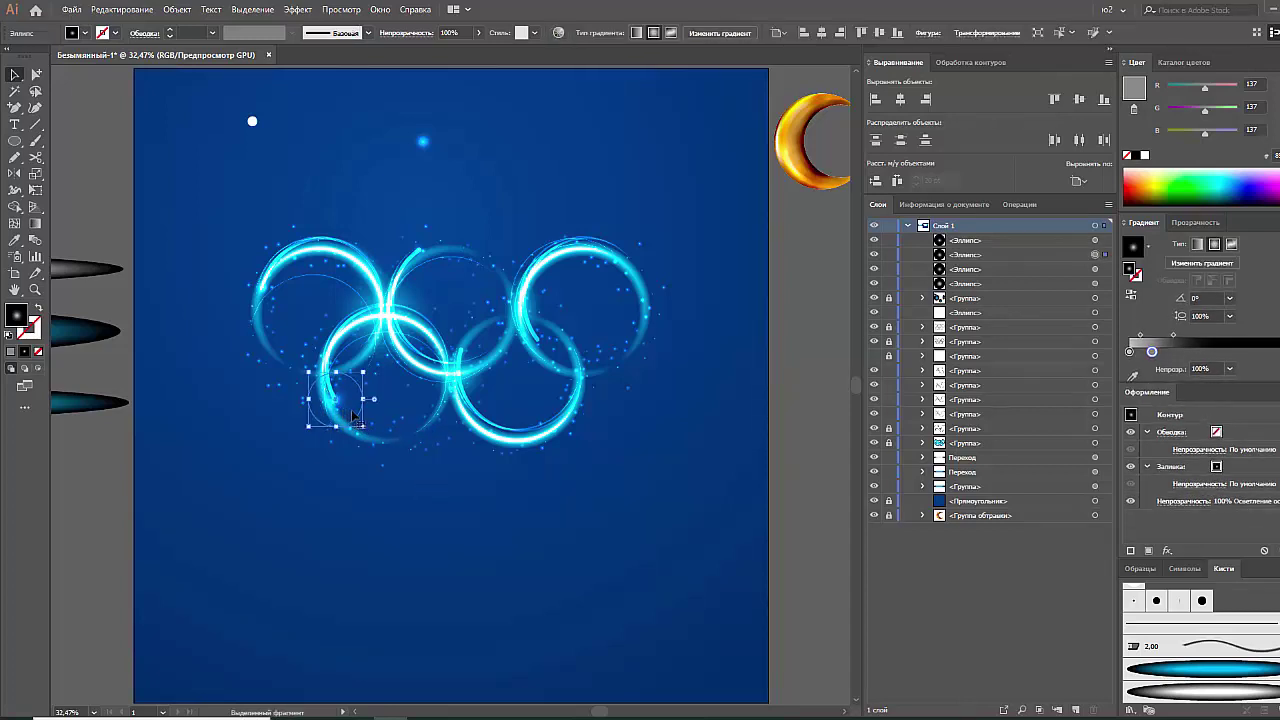
left_click(341, 9)
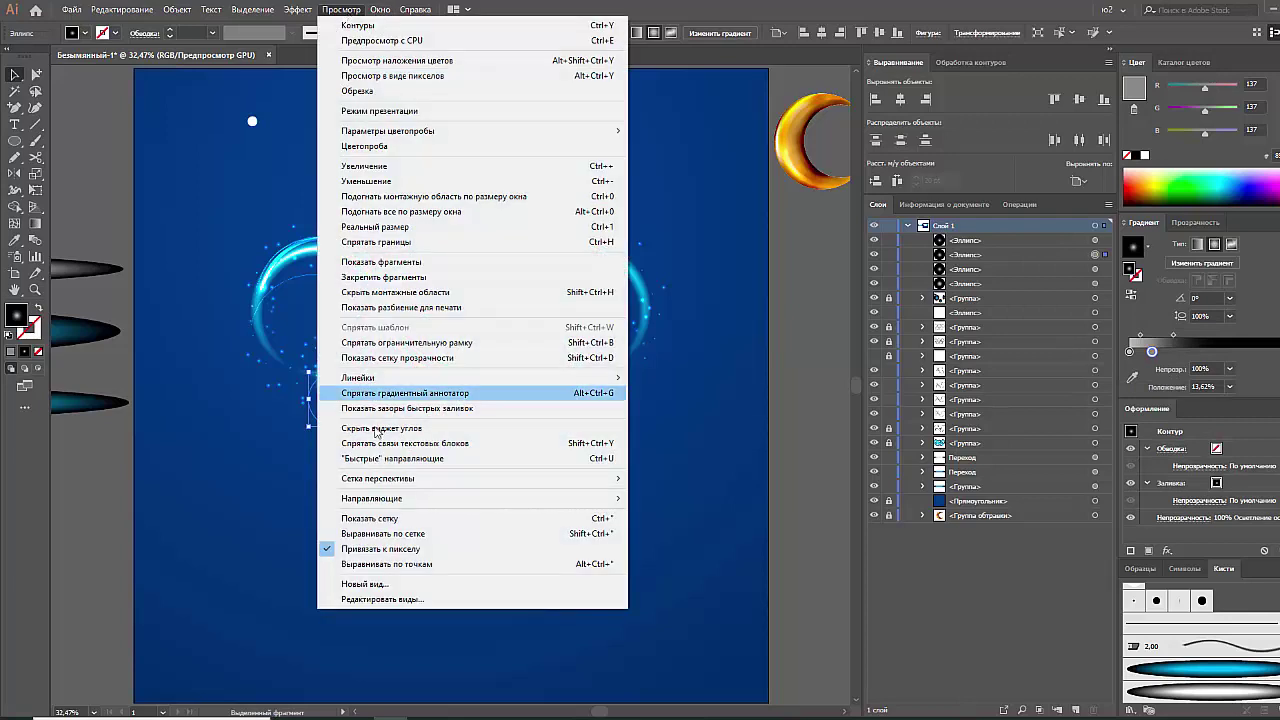
left_click(368, 549)
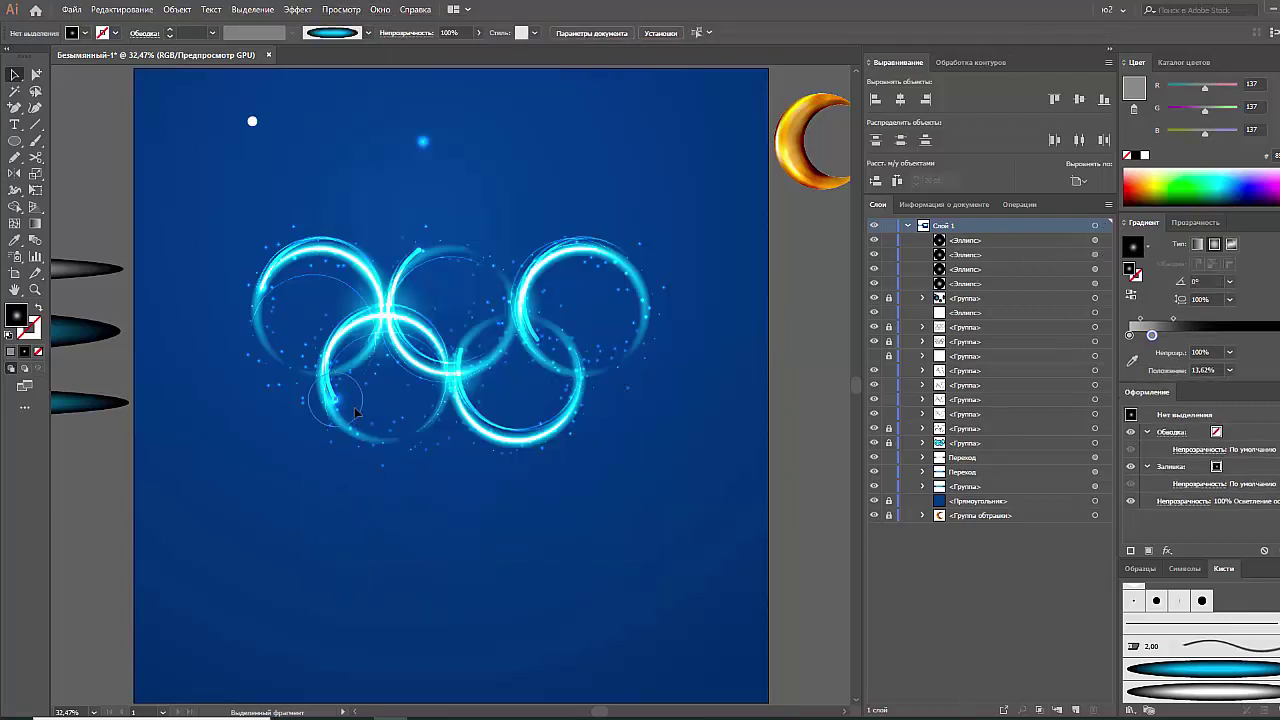
left_click_drag(354, 415, 357, 418)
Duplicate the small glow in place, set it to Screen blending, and move it below the rings
key("ctrl+c")
key("ctrl+f")
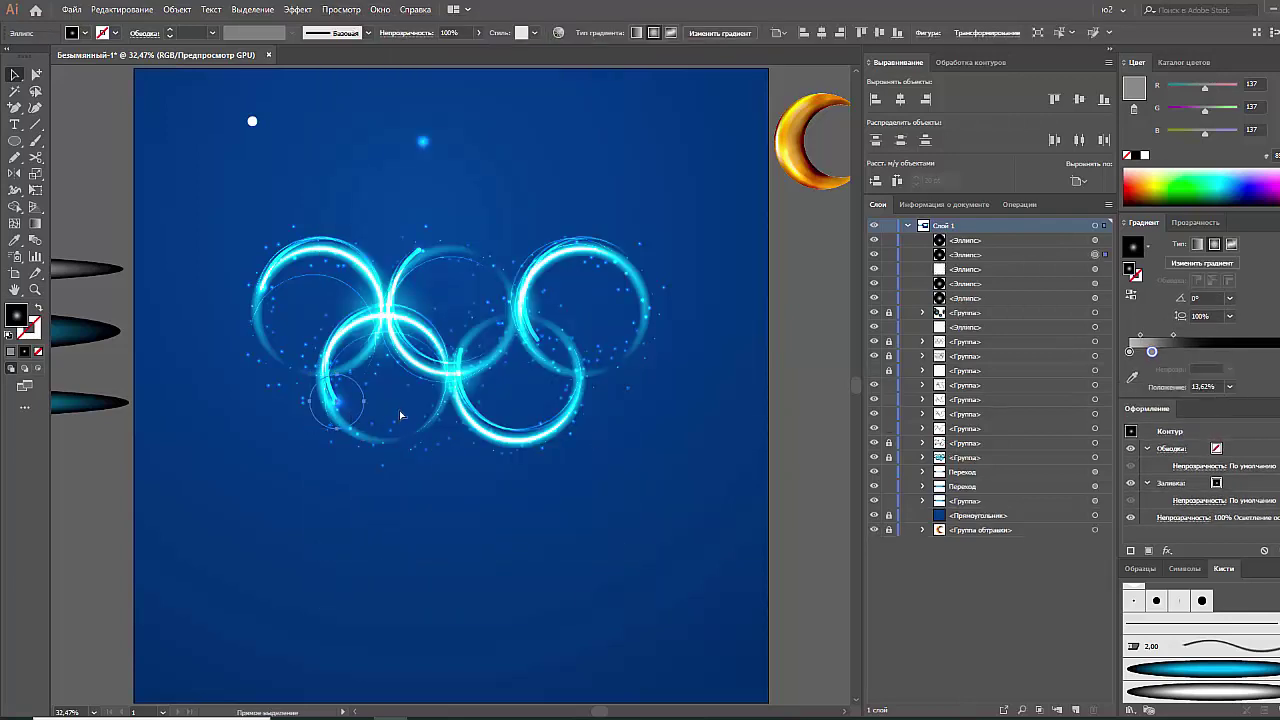
left_click(1195, 223)
left_click(1168, 243)
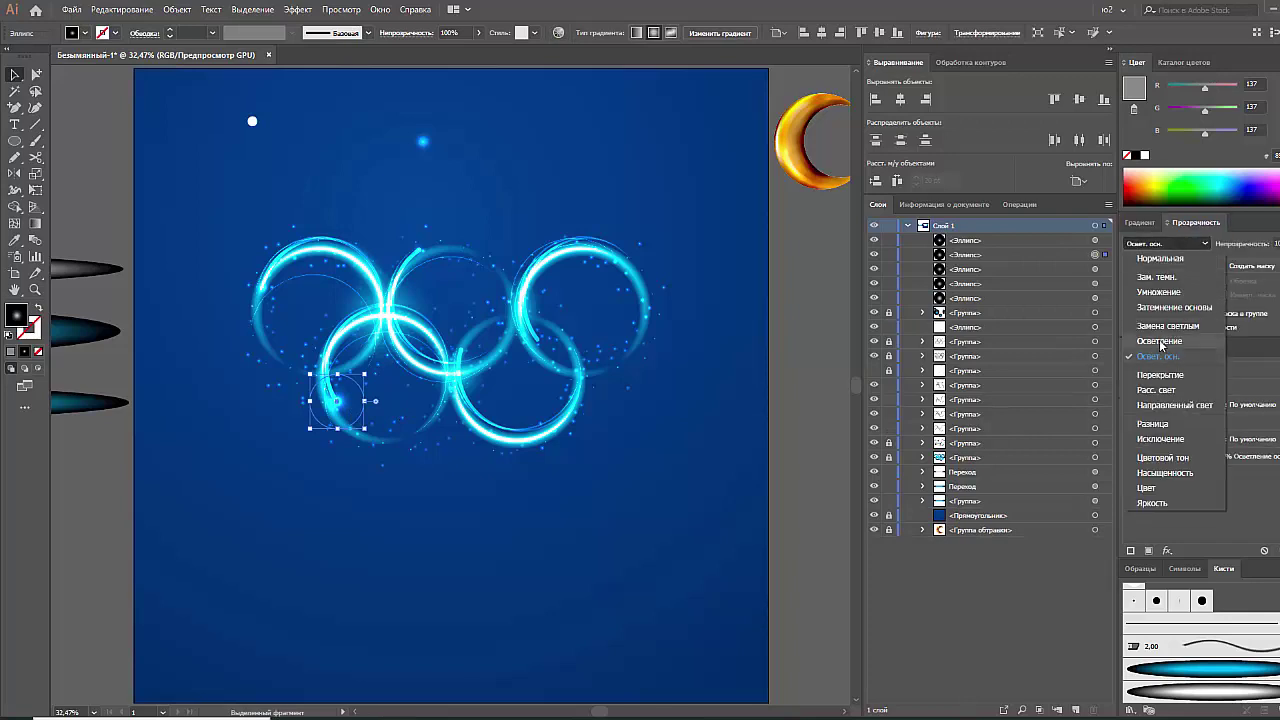
left_click(1160, 340)
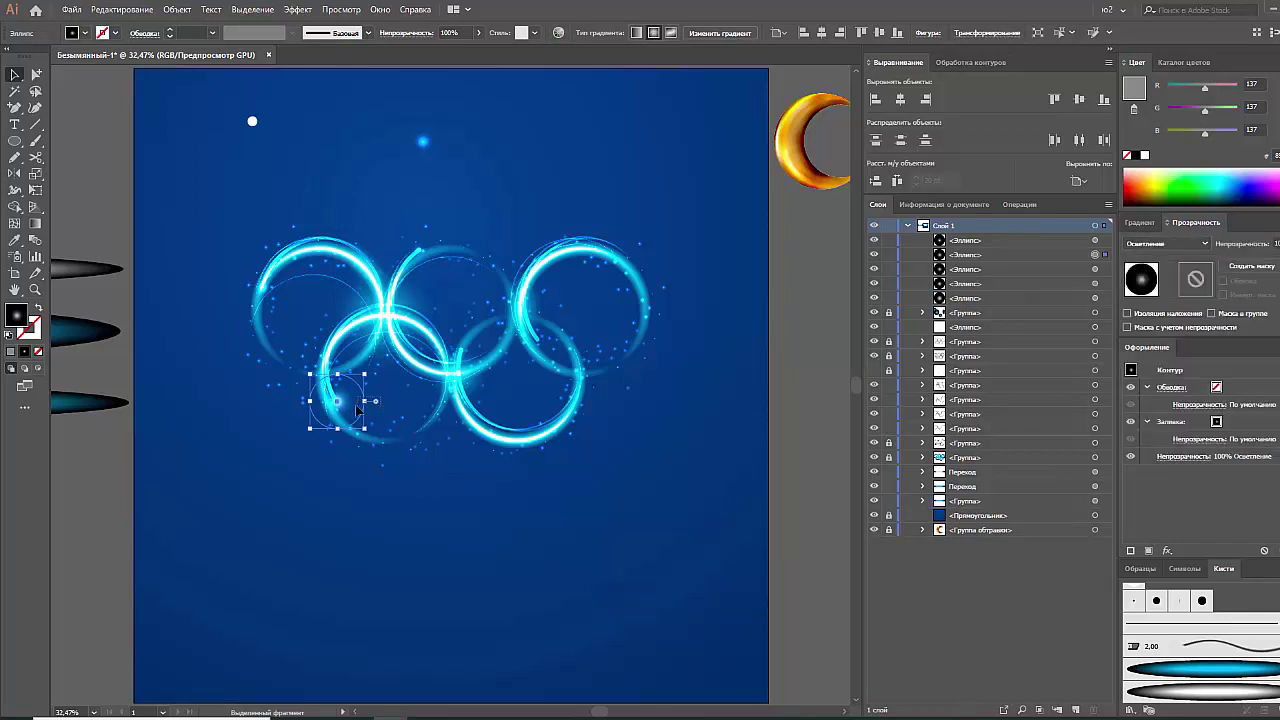
mouse_move(362, 409)
left_mouse_down()
mouse_move(449, 535)
mouse_move(367, 505)
left_mouse_up()
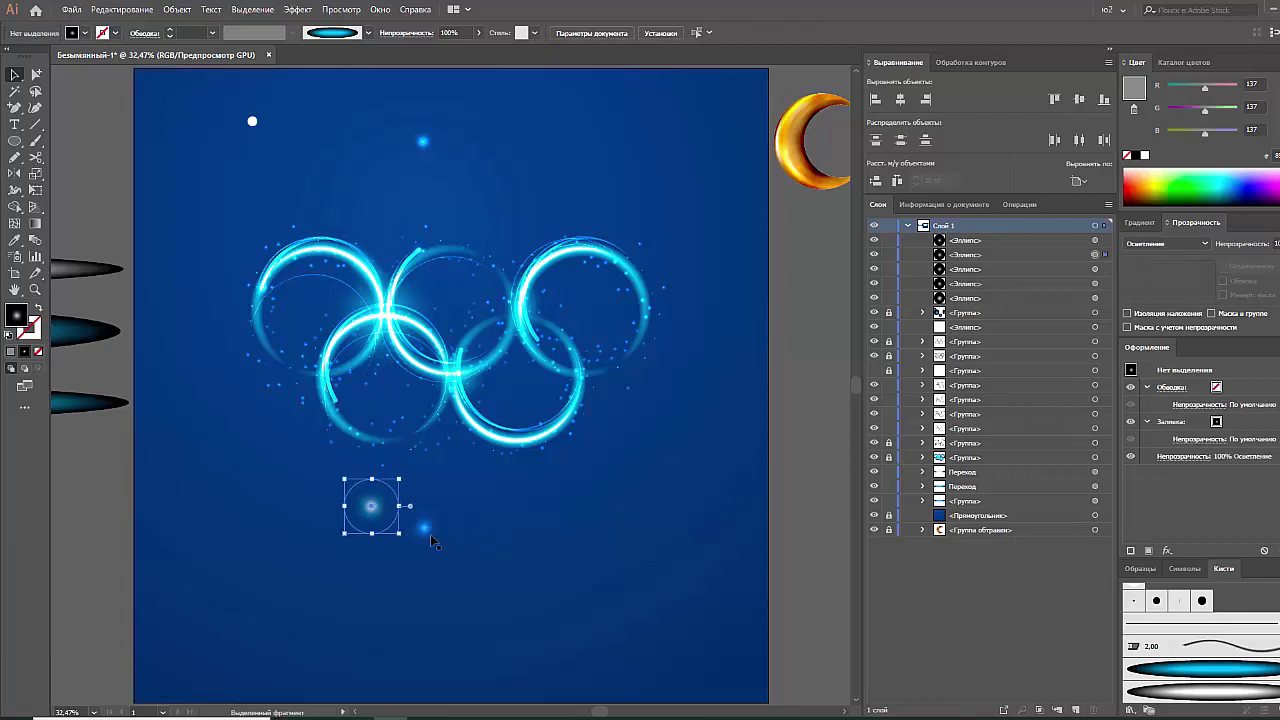
Spread the lower glow's gradient stops and make its centre stop cyan
left_click(425, 527)
left_click(1141, 222)
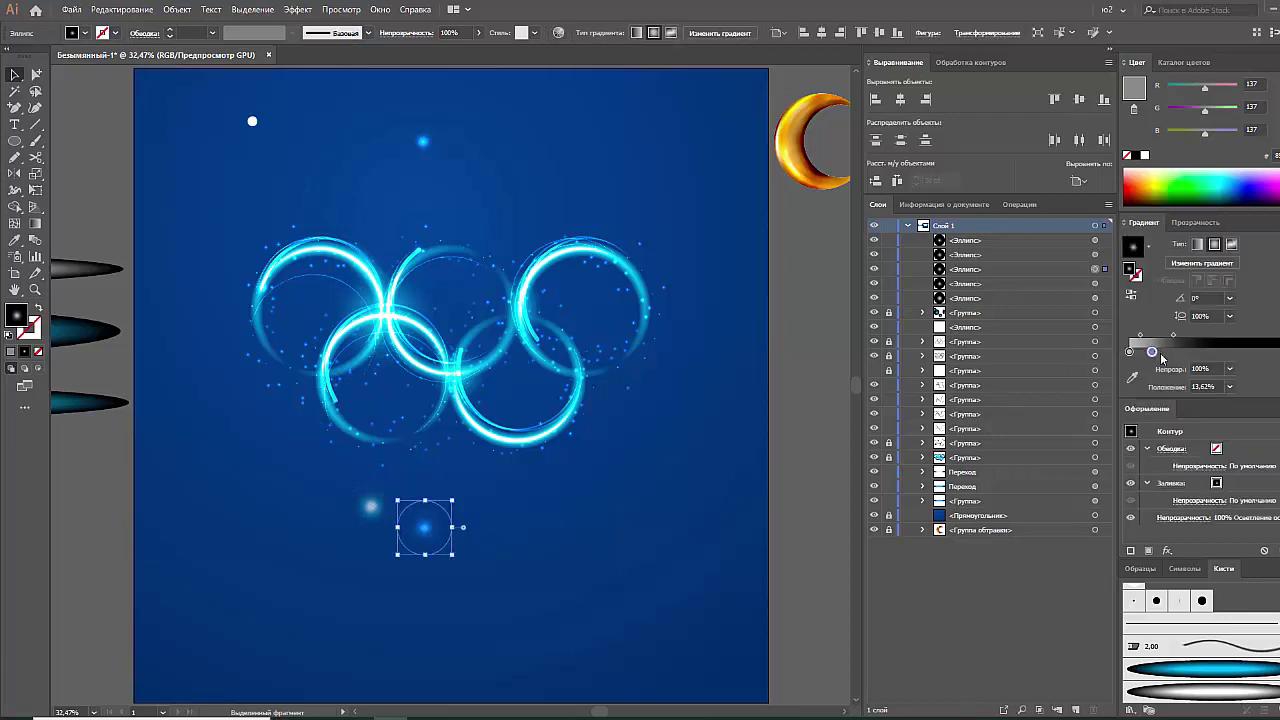
left_click_drag(1152, 352, 1188, 352)
left_click(1129, 352)
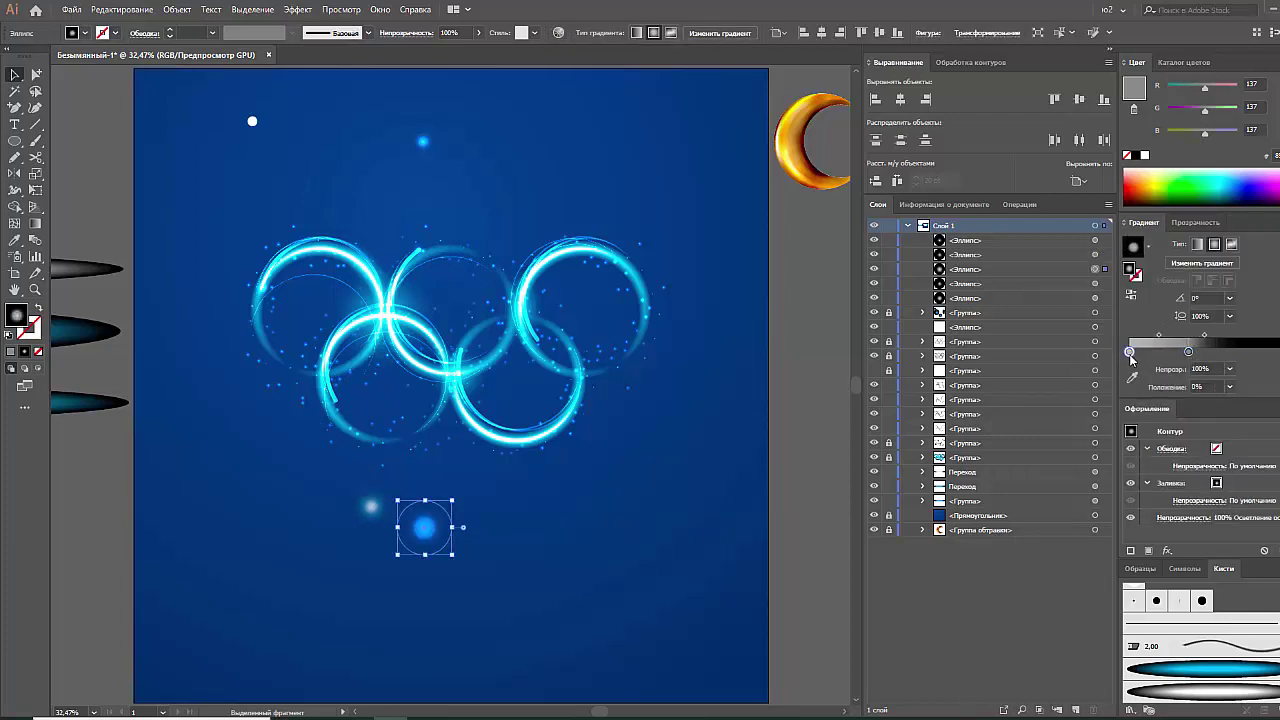
left_click(1230, 179)
left_click(1188, 352)
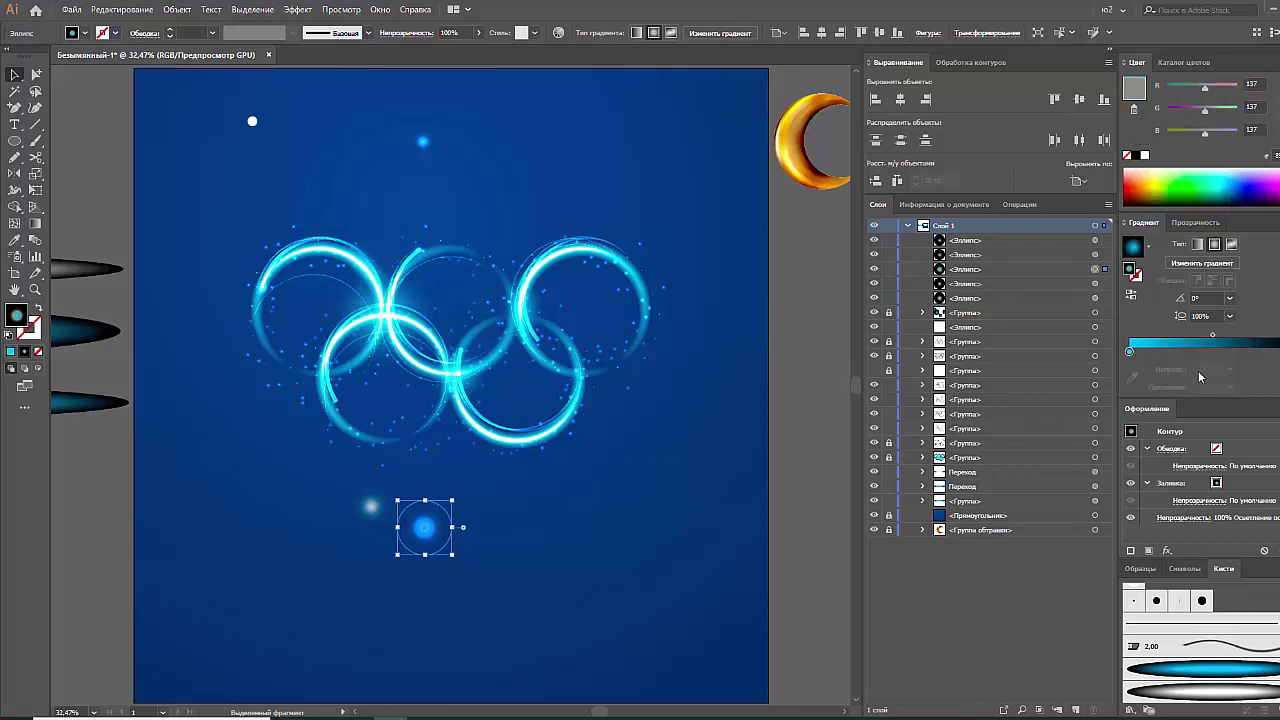
left_click(530, 528)
Give the glow a white centre and black outer stop, then group both glow ellipses
left_click(420, 528)
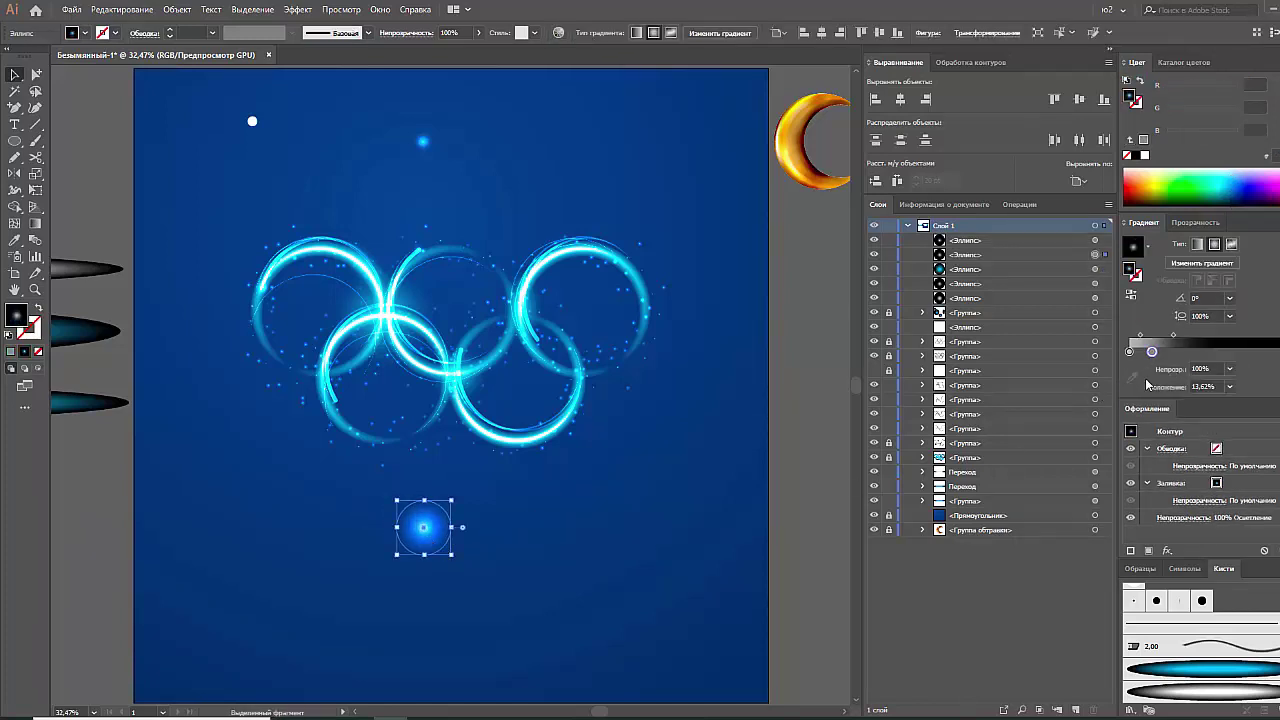
left_click_drag(1152, 351, 1129, 351)
left_click(1145, 157)
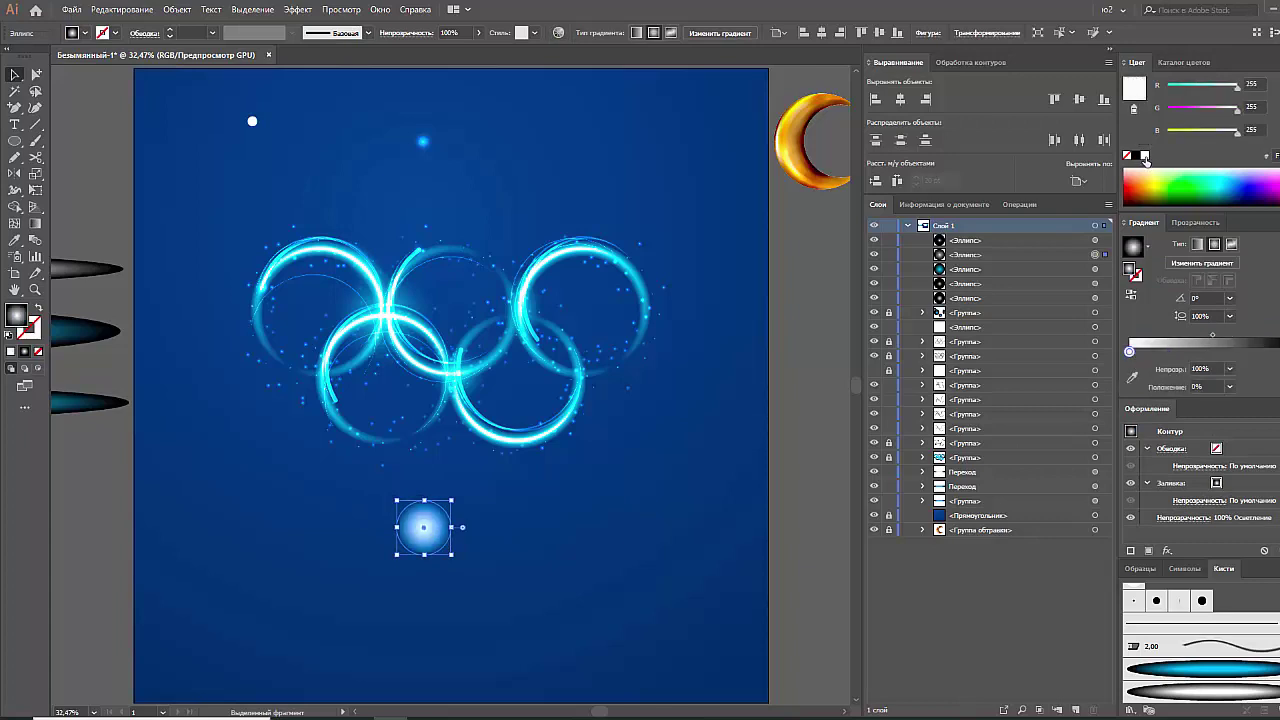
left_click_drag(1216, 348, 1164, 353)
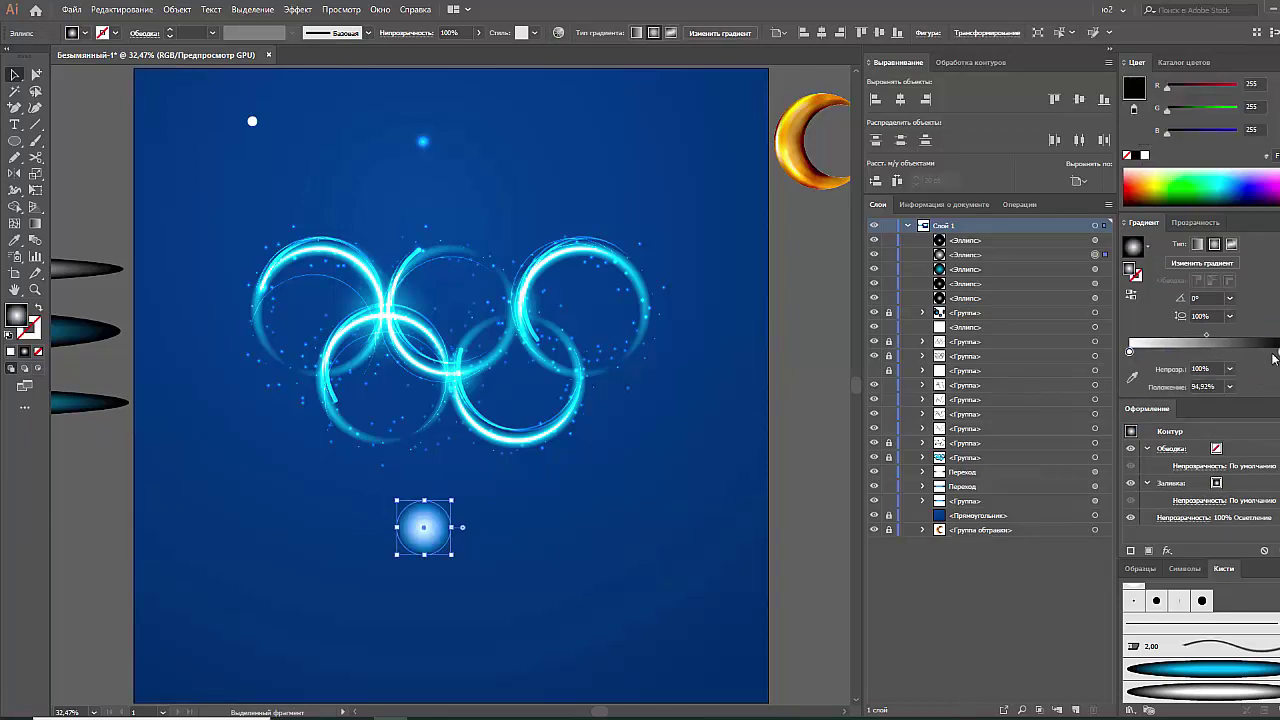
left_click(720, 587)
left_click(448, 540)
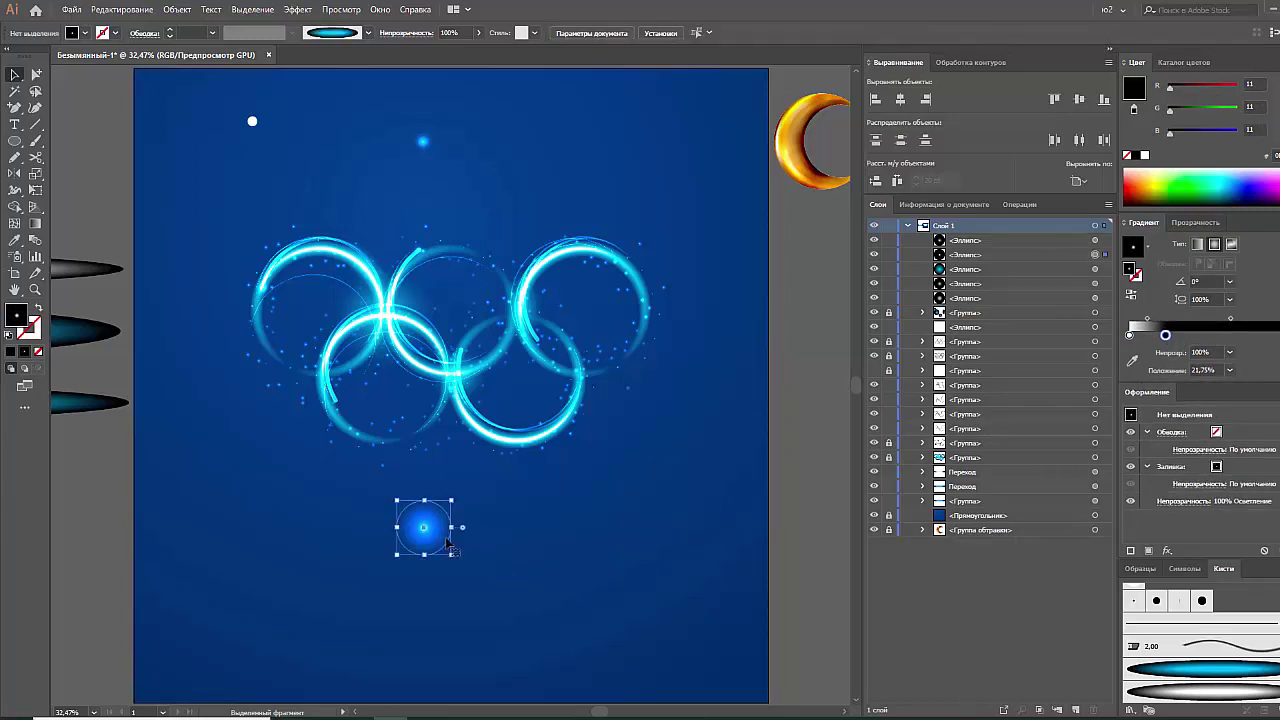
left_click_drag(1165, 352, 1200, 352)
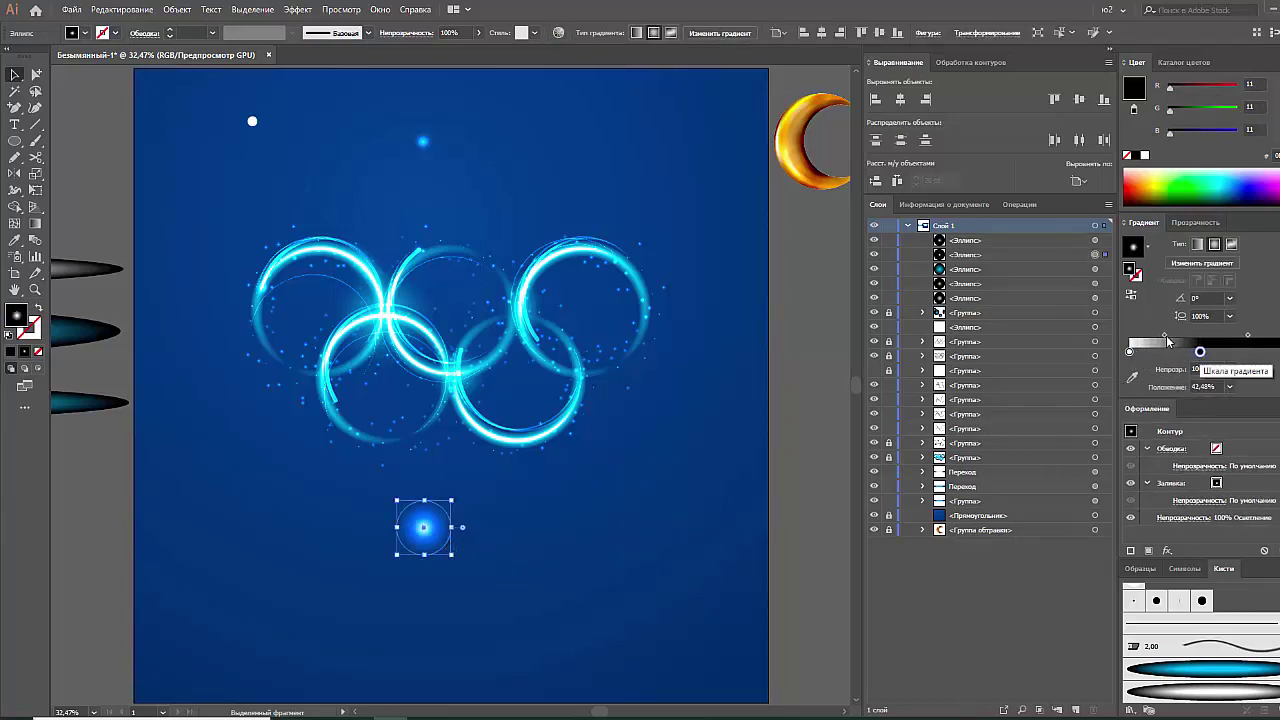
left_click(1212, 352)
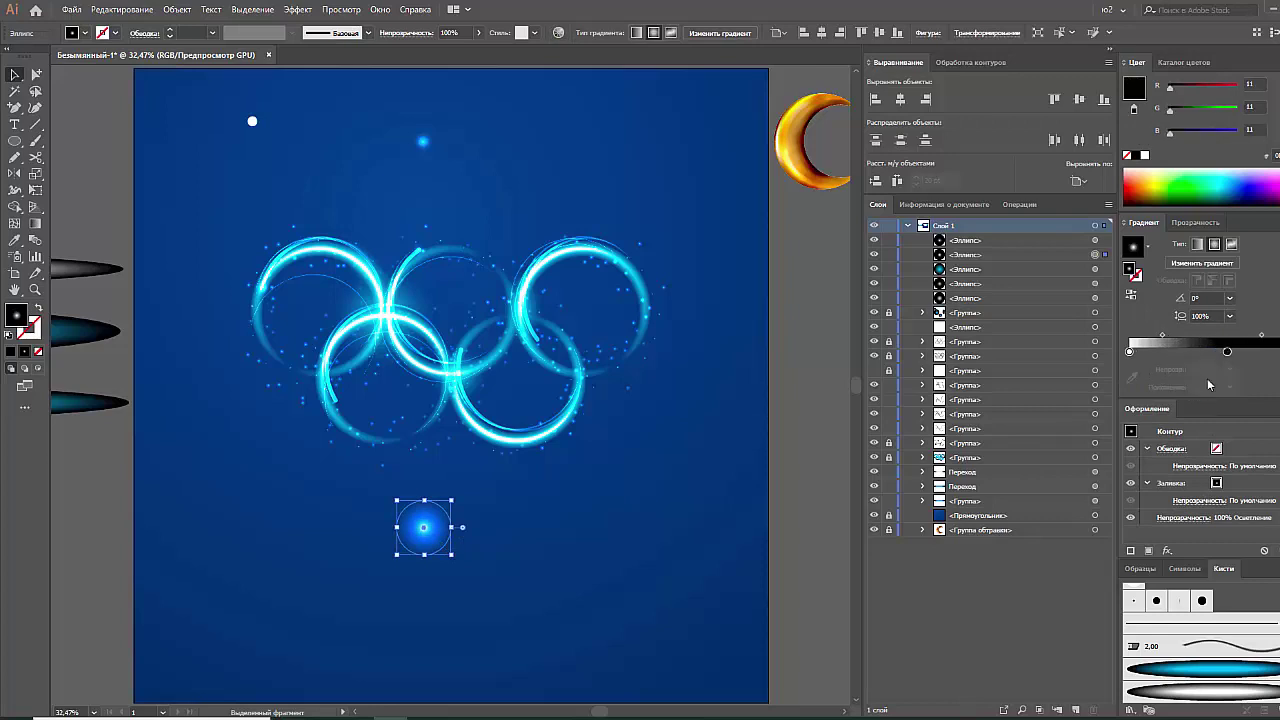
left_click_drag(514, 582, 419, 521)
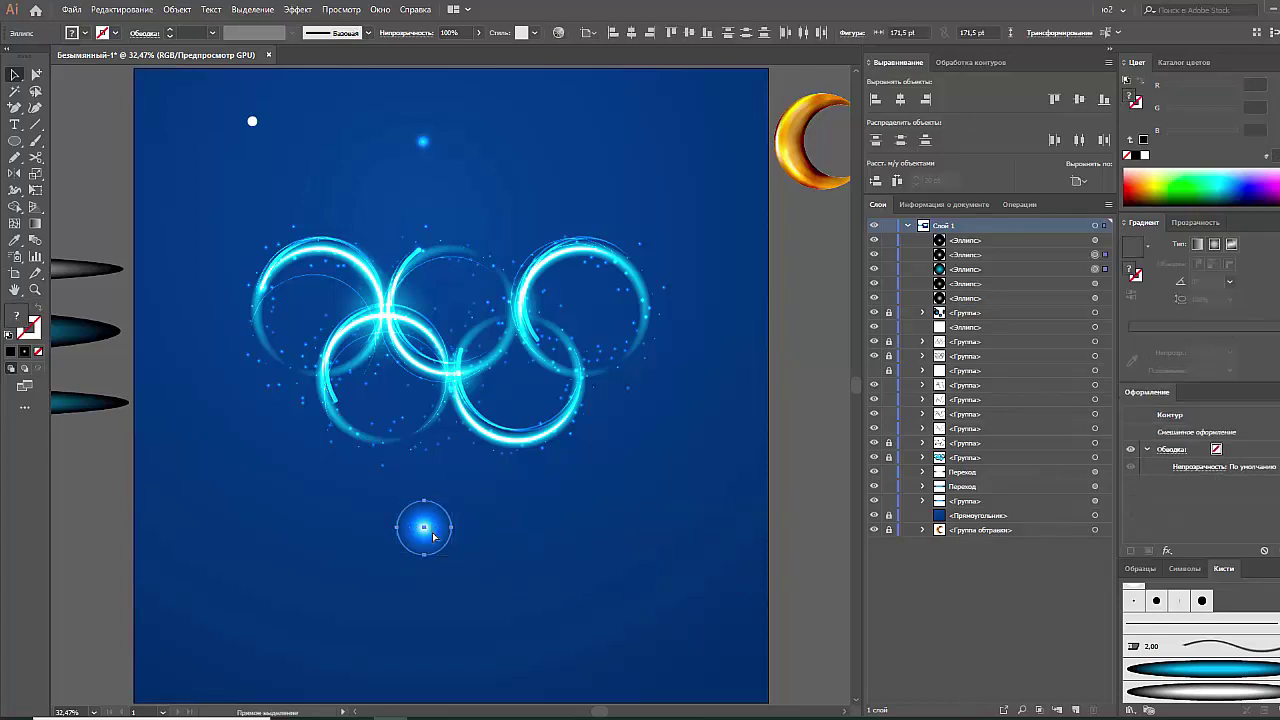
key("ctrl+g")
Alt-drag glow copies onto the left, middle and right rings
left_click(403, 483)
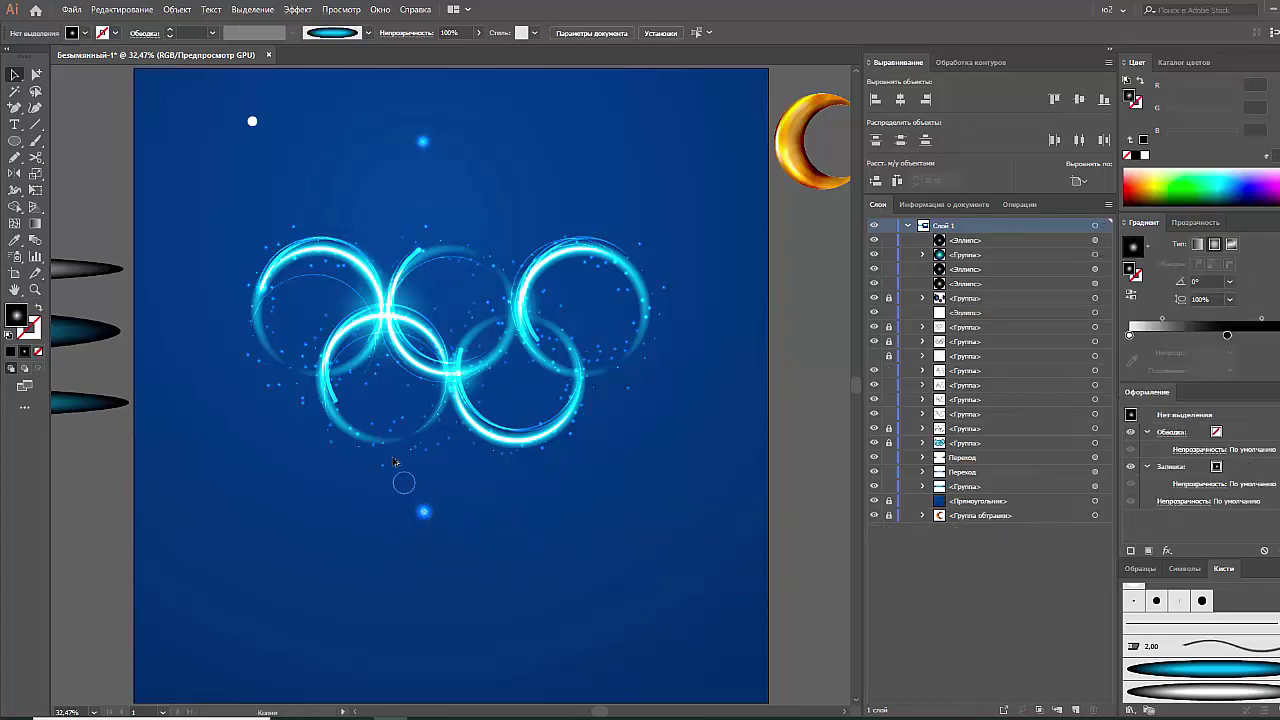
left_click_drag(348, 410, 342, 404)
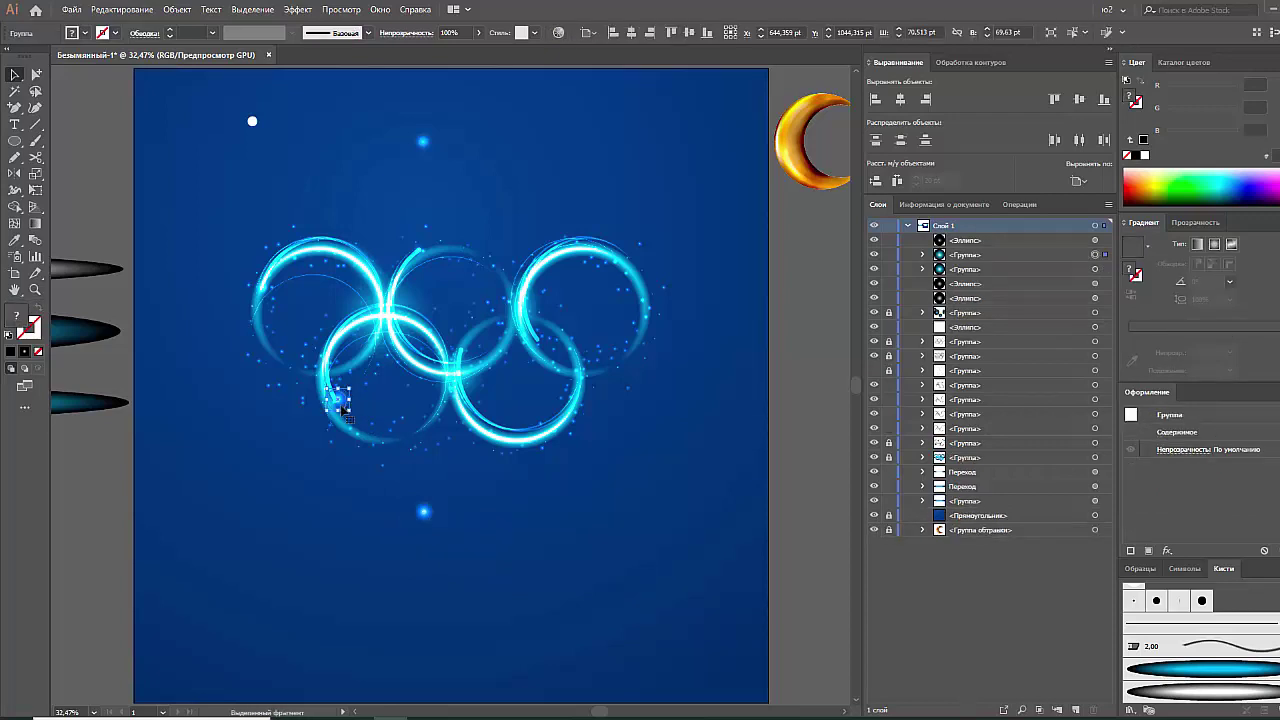
left_click(381, 530)
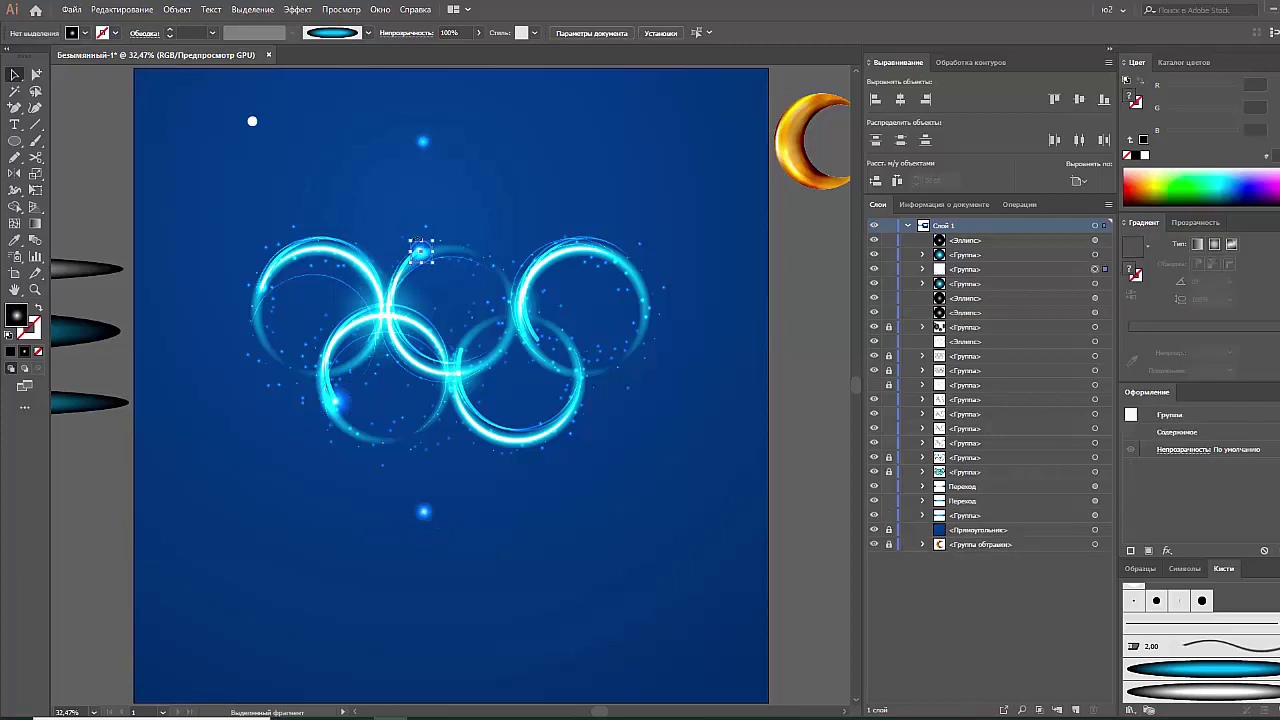
left_click_drag(417, 256, 423, 242)
left_click(487, 210)
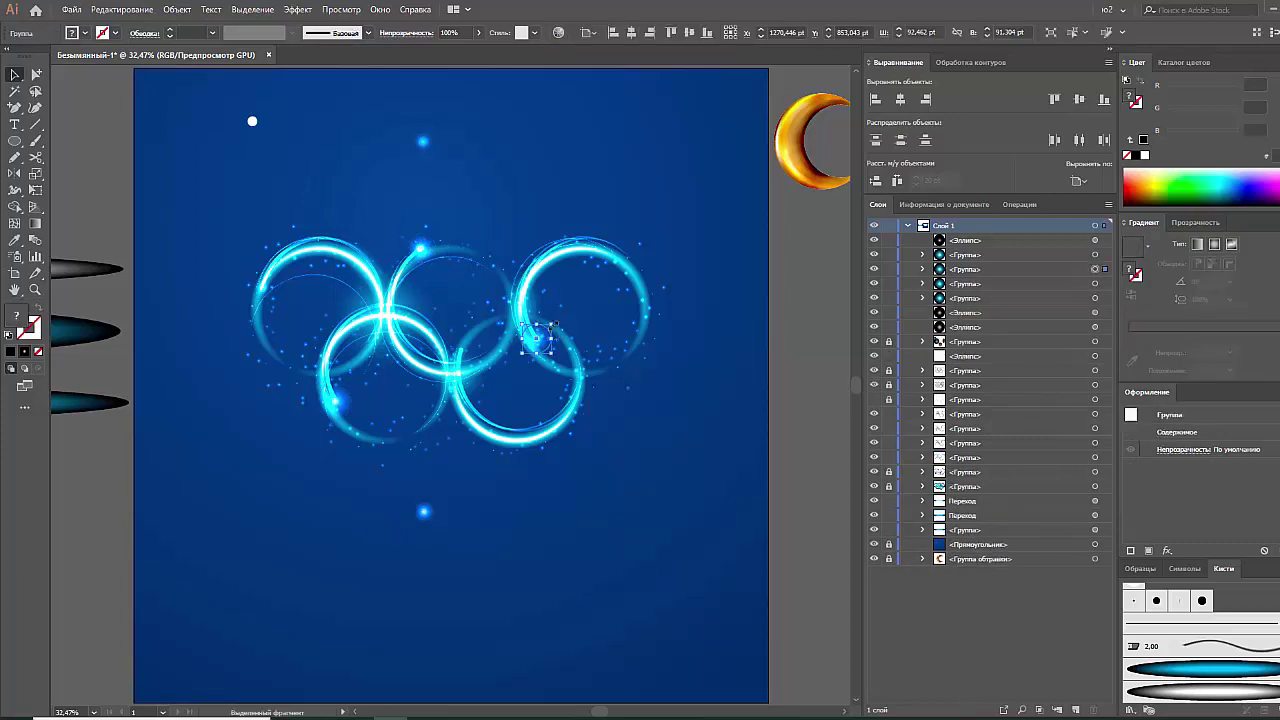
left_click_drag(548, 336, 536, 340)
left_click(720, 421)
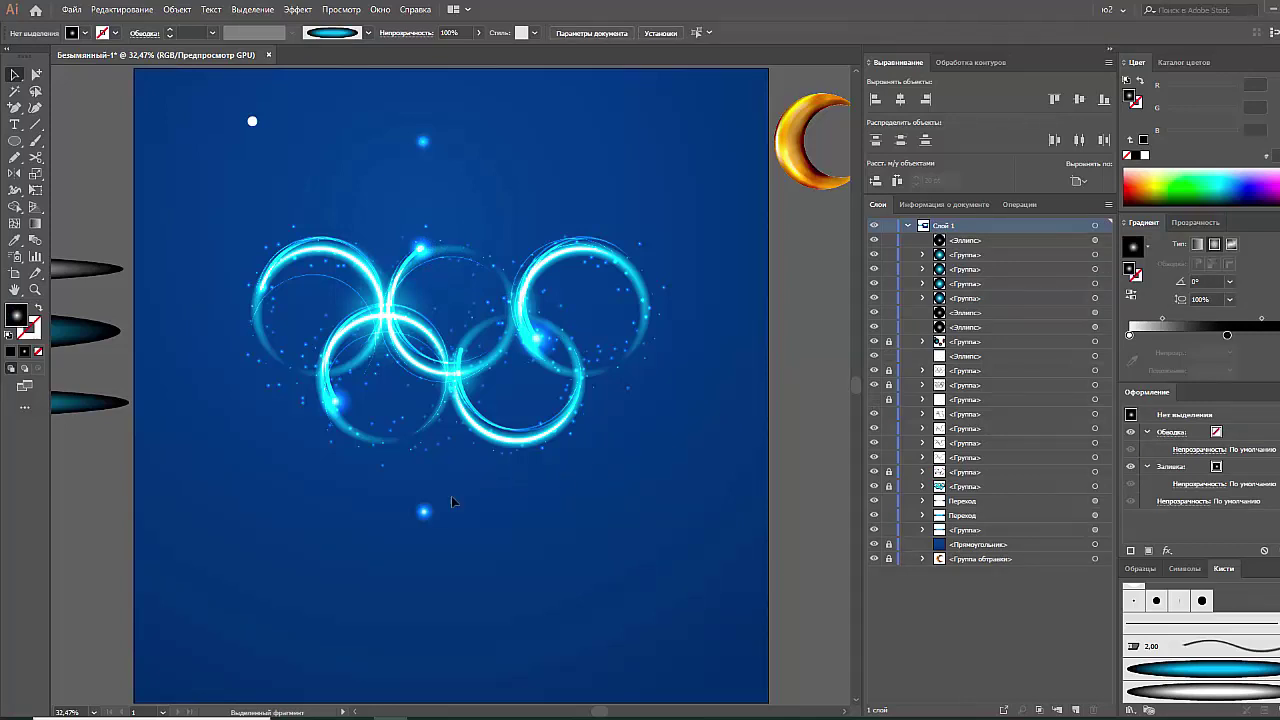
Keep one glow copy below the right rings and delete the extra copies
left_click_drag(462, 402, 462, 345)
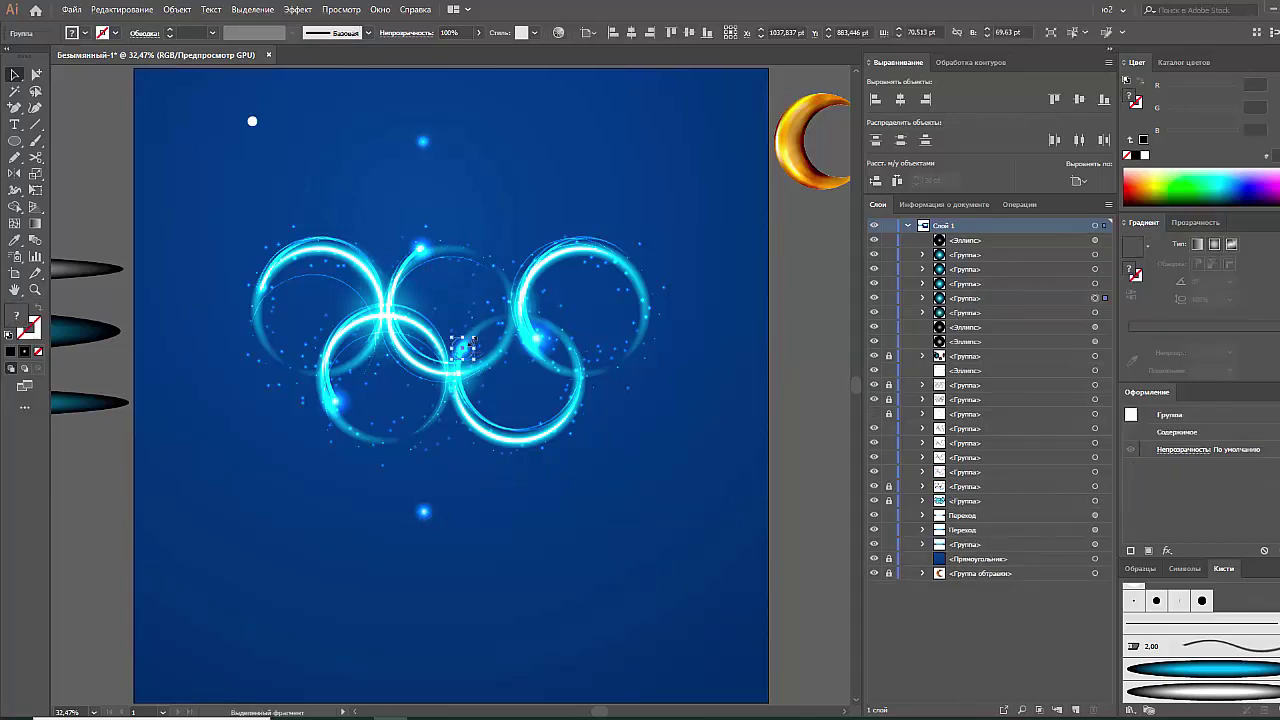
key("ctrl+z")
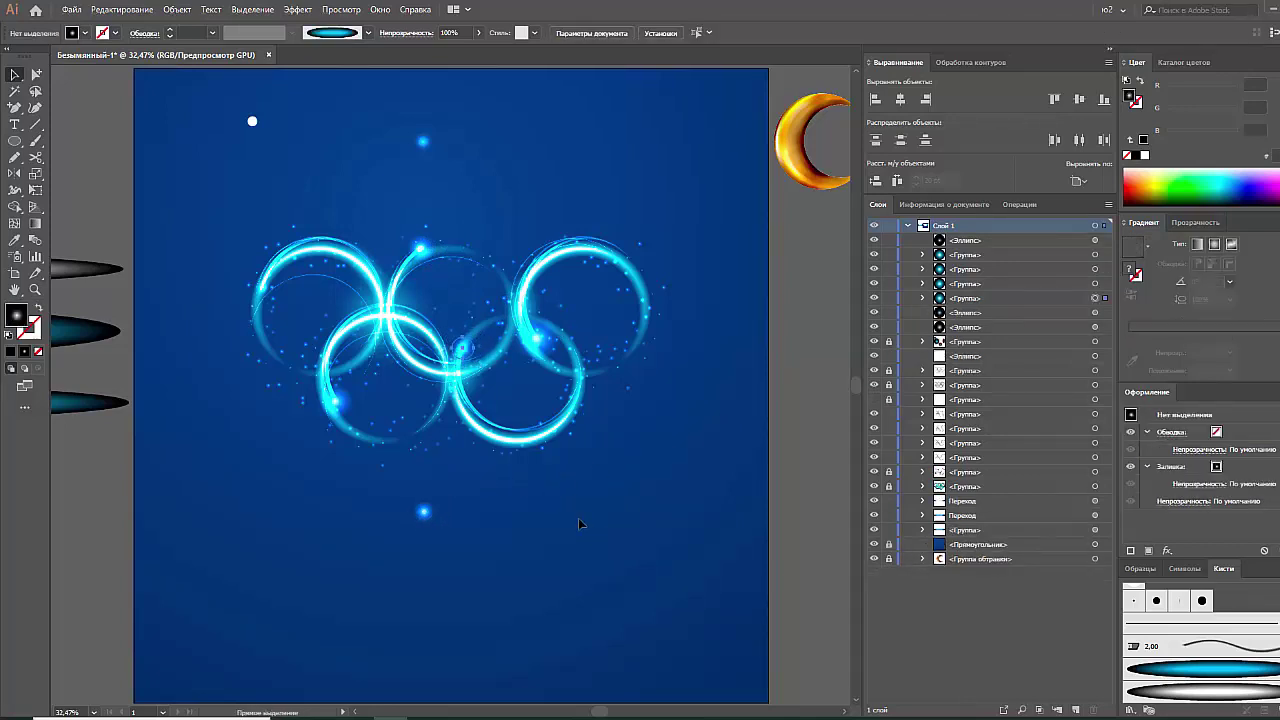
left_click_drag(424, 511, 546, 481)
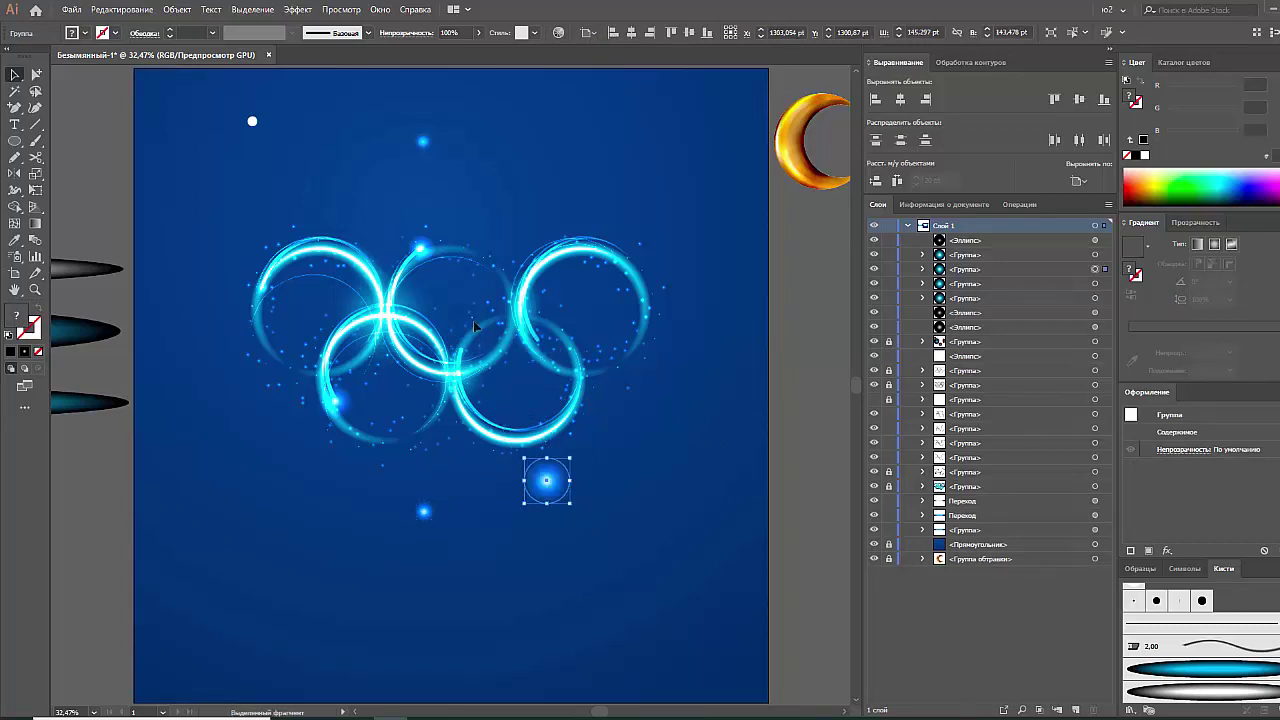
left_click(432, 292)
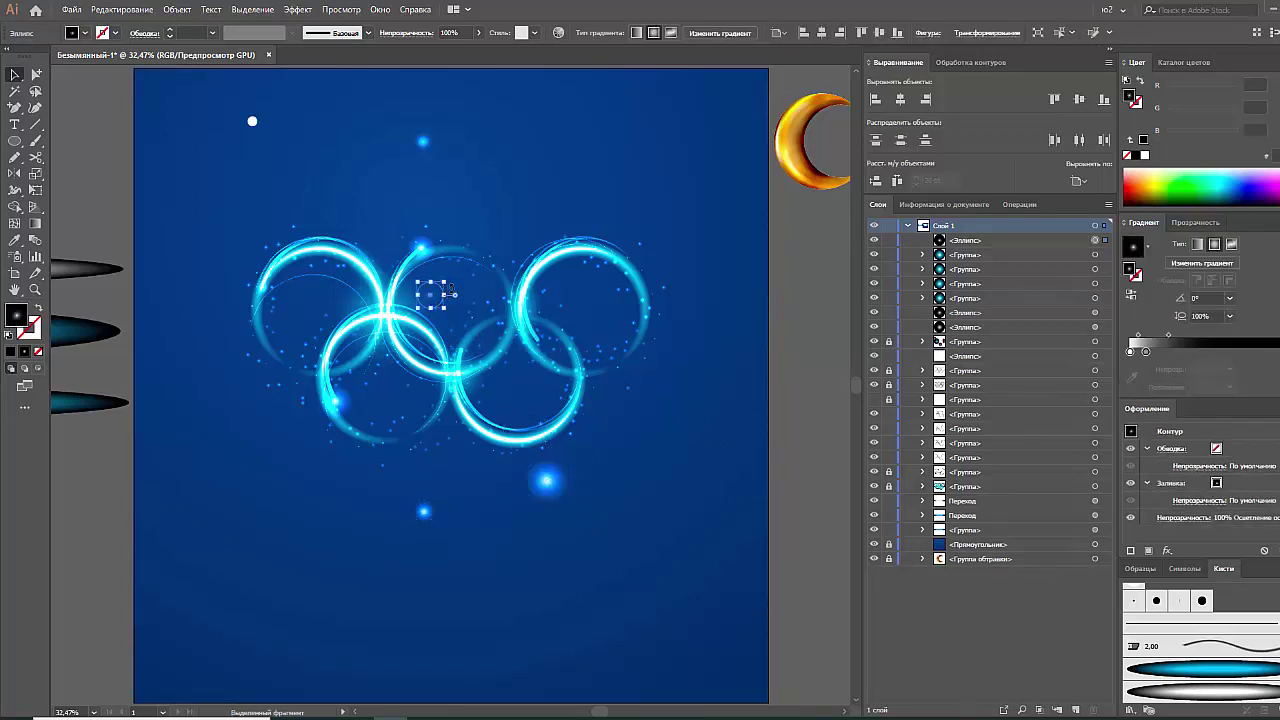
key("Delete")
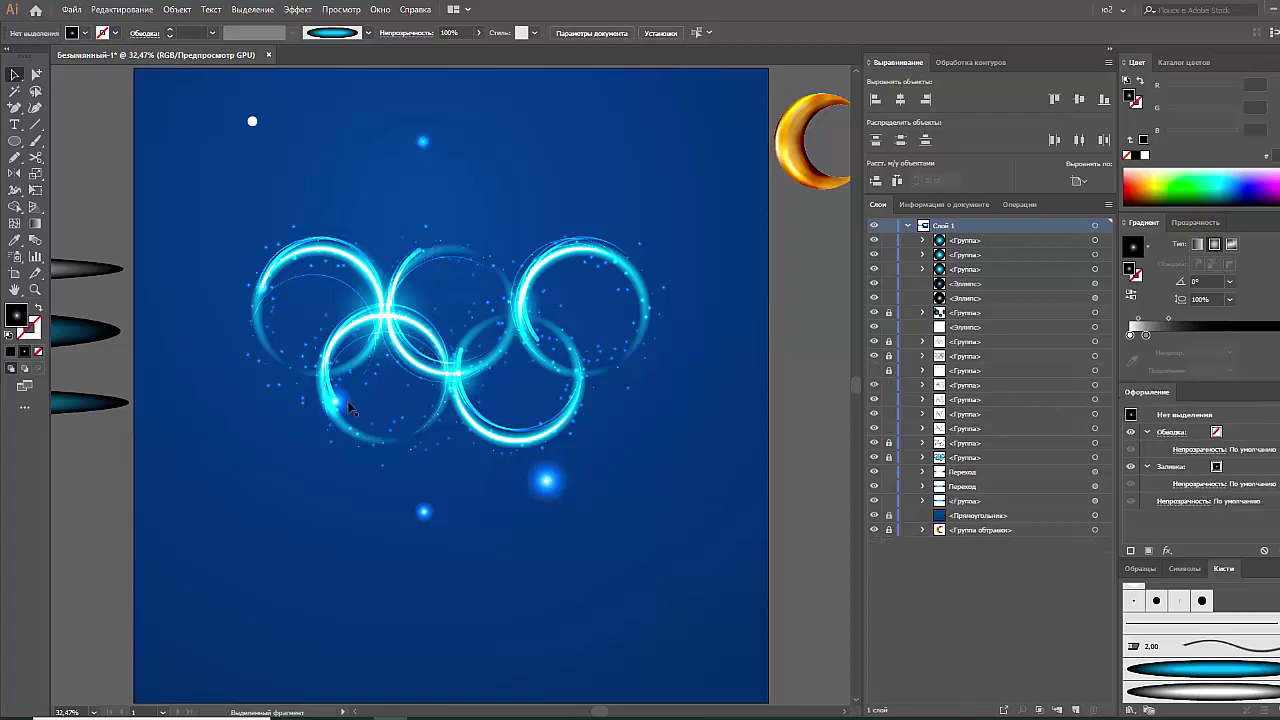
left_click(333, 400)
key("Delete")
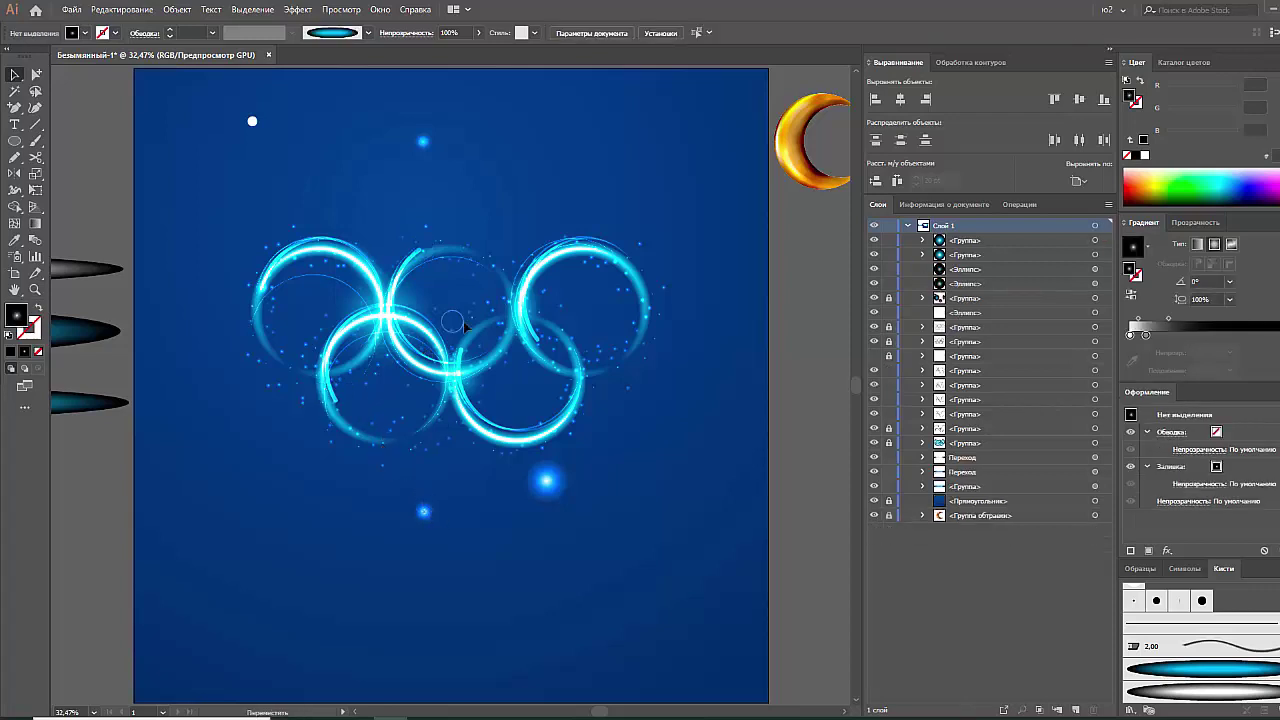
Place a flat blue streak ellipse on top of the left ring, previewing an Arc warp but cancelling it
left_click_drag(366, 503, 486, 518)
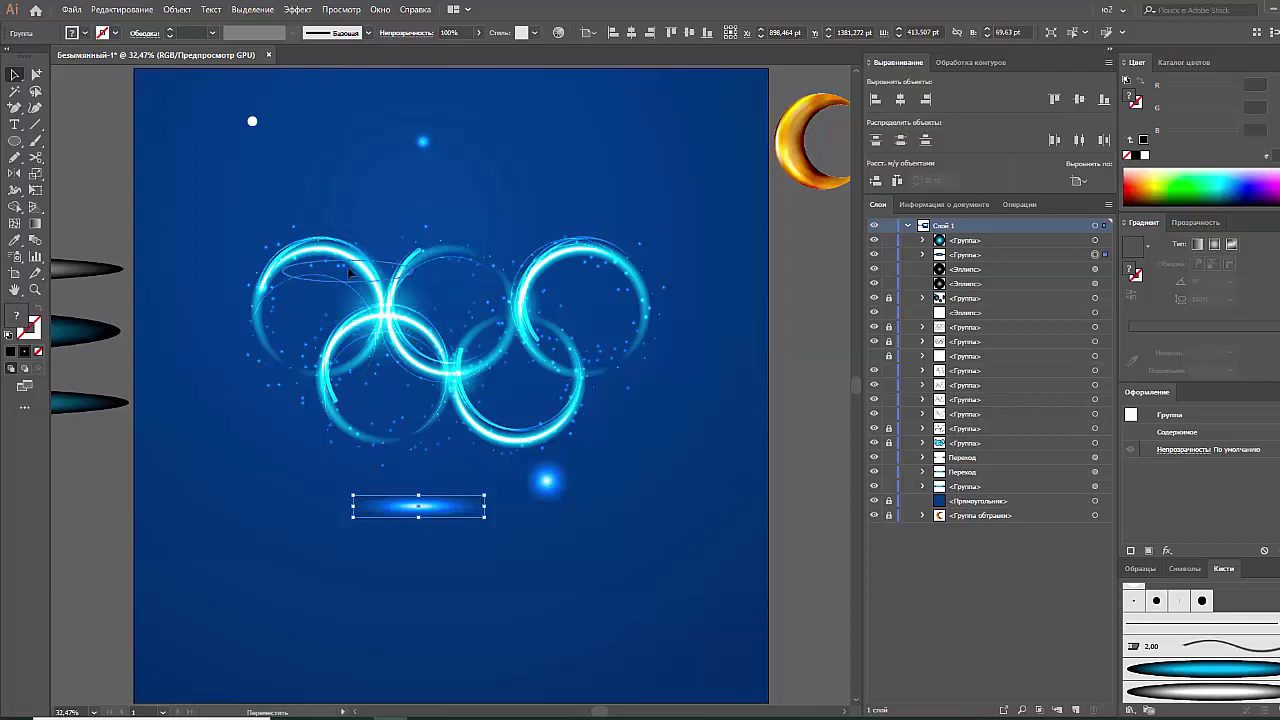
mouse_move(414, 352)
left_mouse_down()
mouse_move(337, 260)
mouse_move(345, 238)
left_mouse_up()
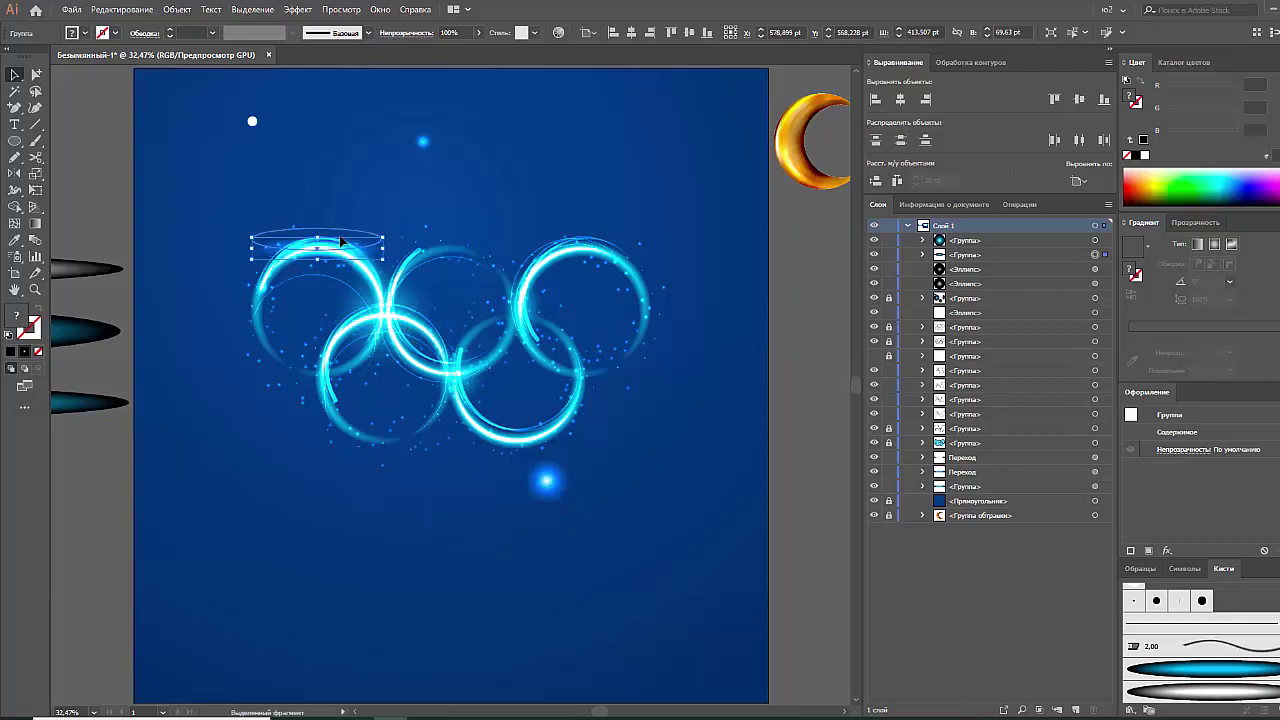
left_click(342, 12)
mouse_move(326, 88)
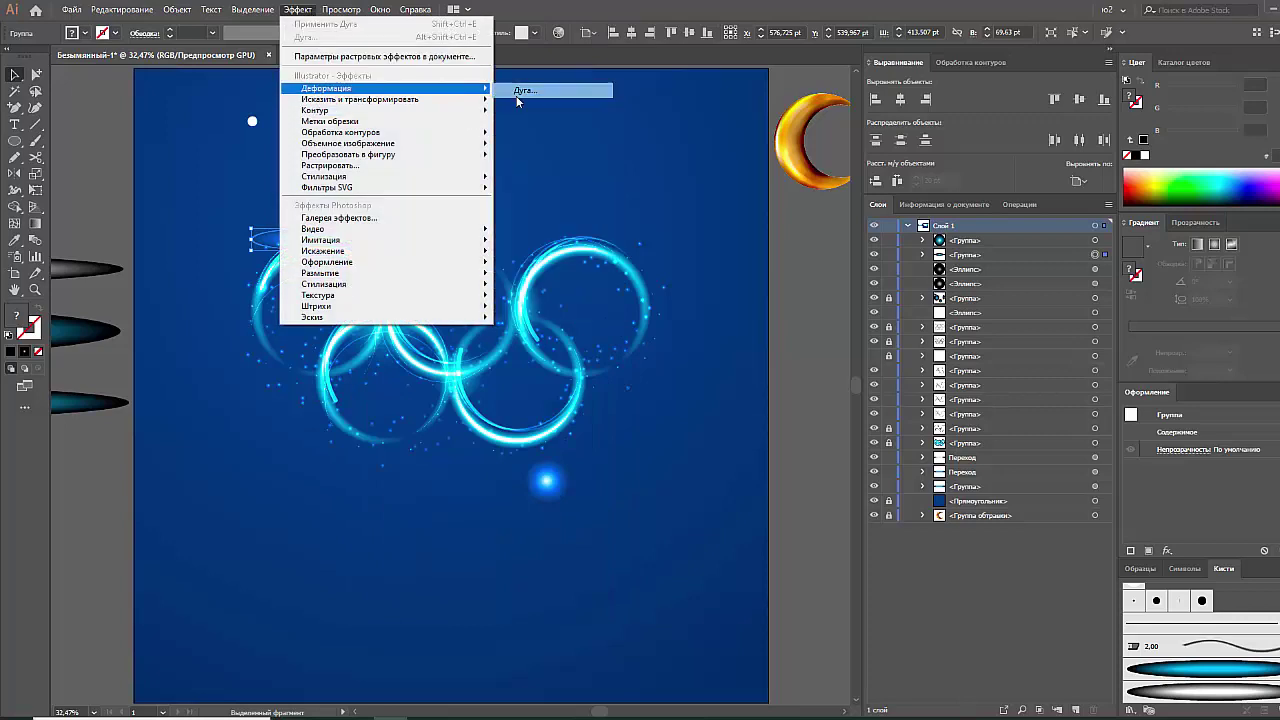
left_click(520, 89)
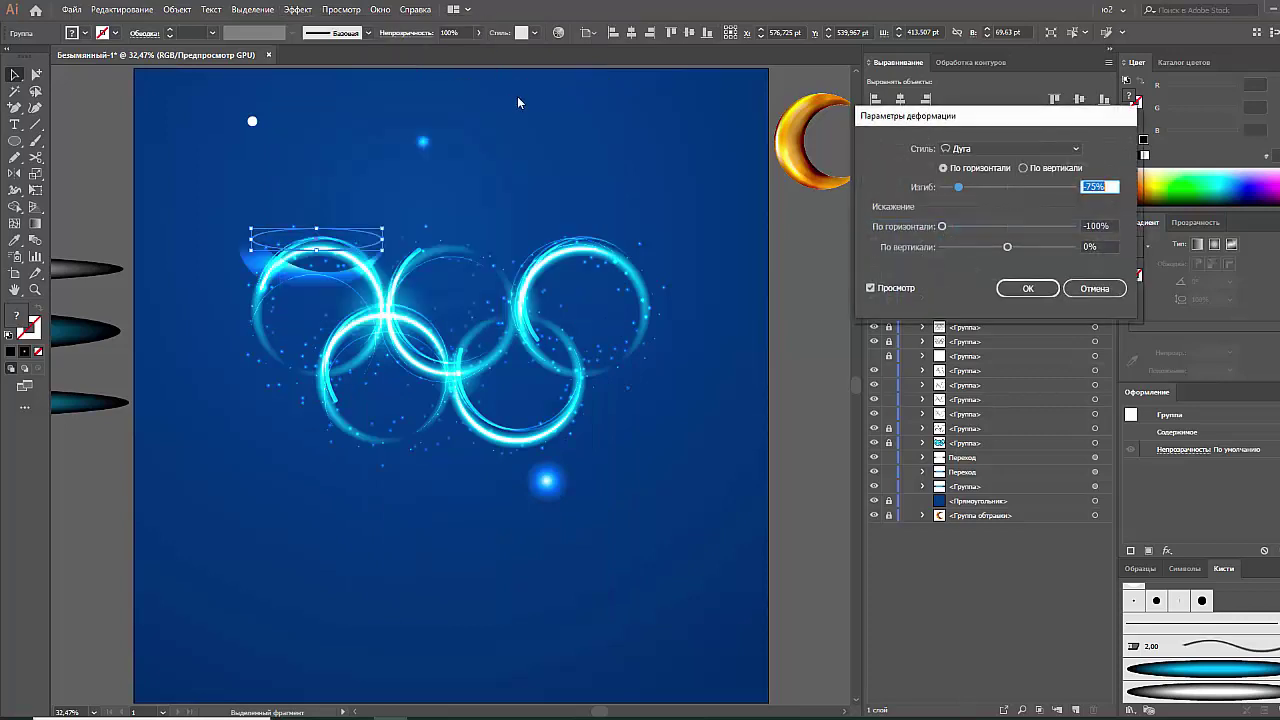
left_click(1100, 290)
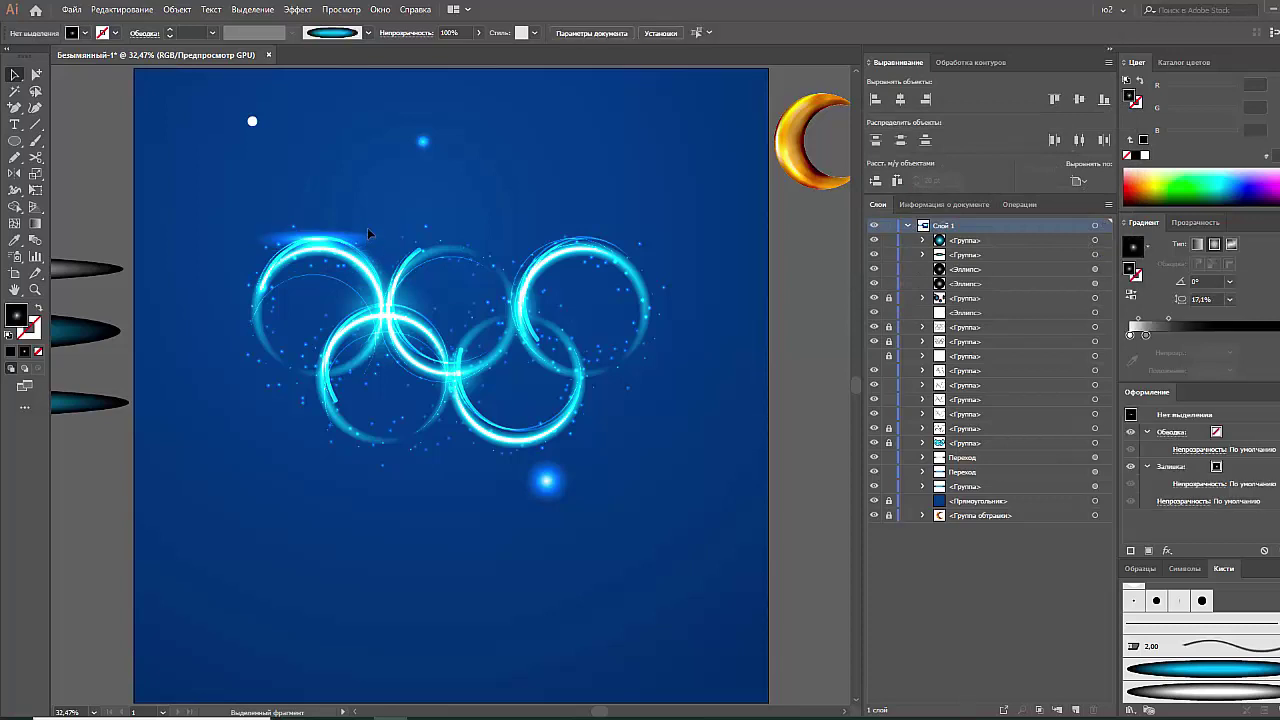
Raise the streak near the artboard top and bring a shrunken cyan blend ellipse above the rings
left_click_drag(353, 241, 345, 202)
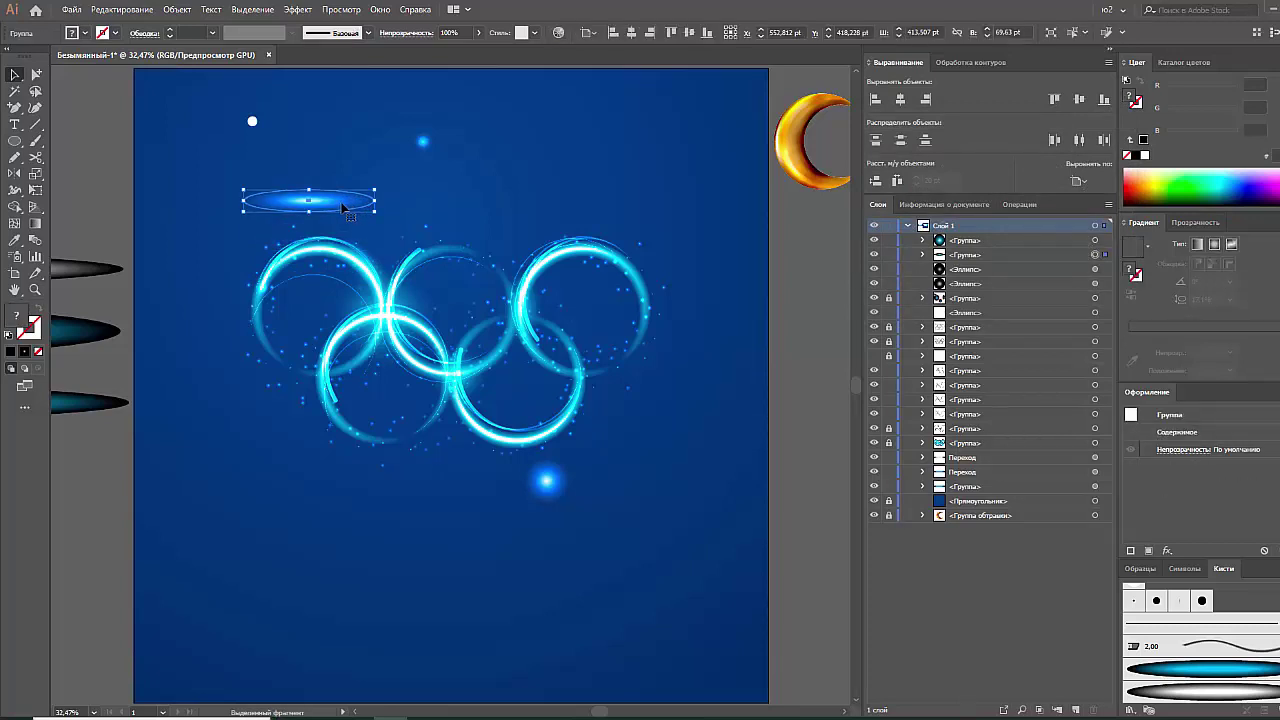
left_click_drag(338, 206, 566, 153)
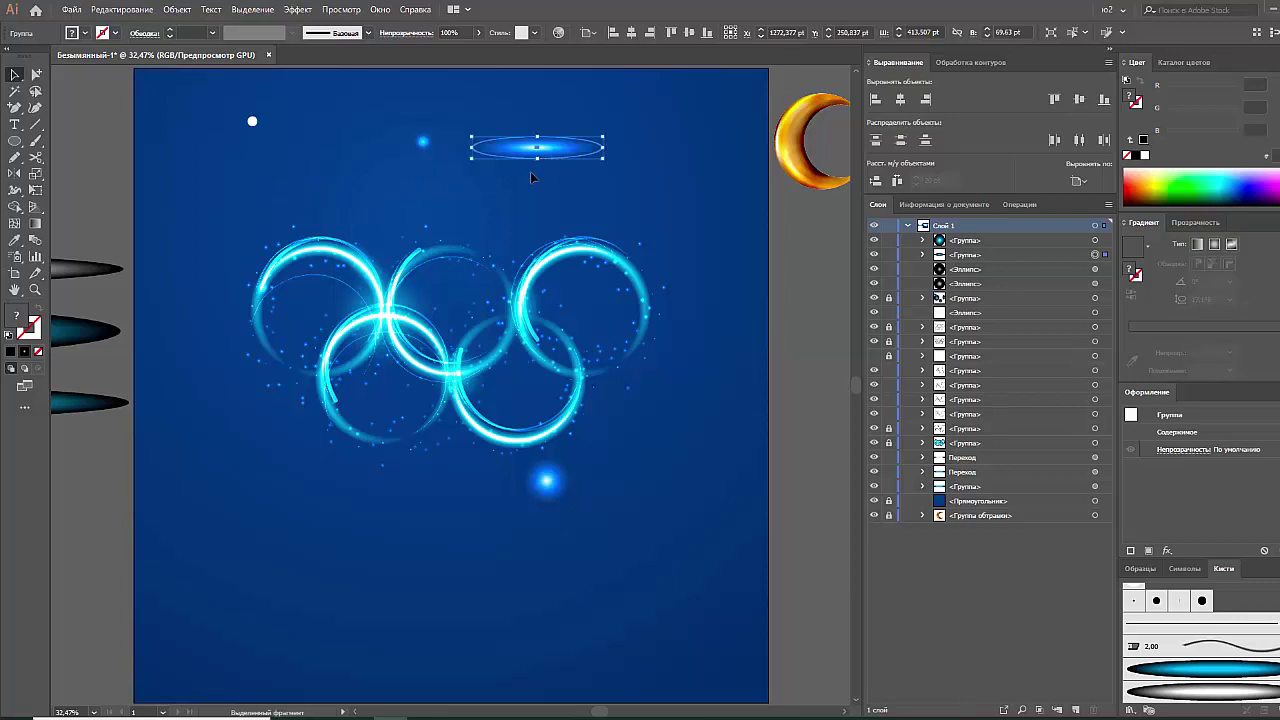
left_click_drag(95, 330, 435, 181)
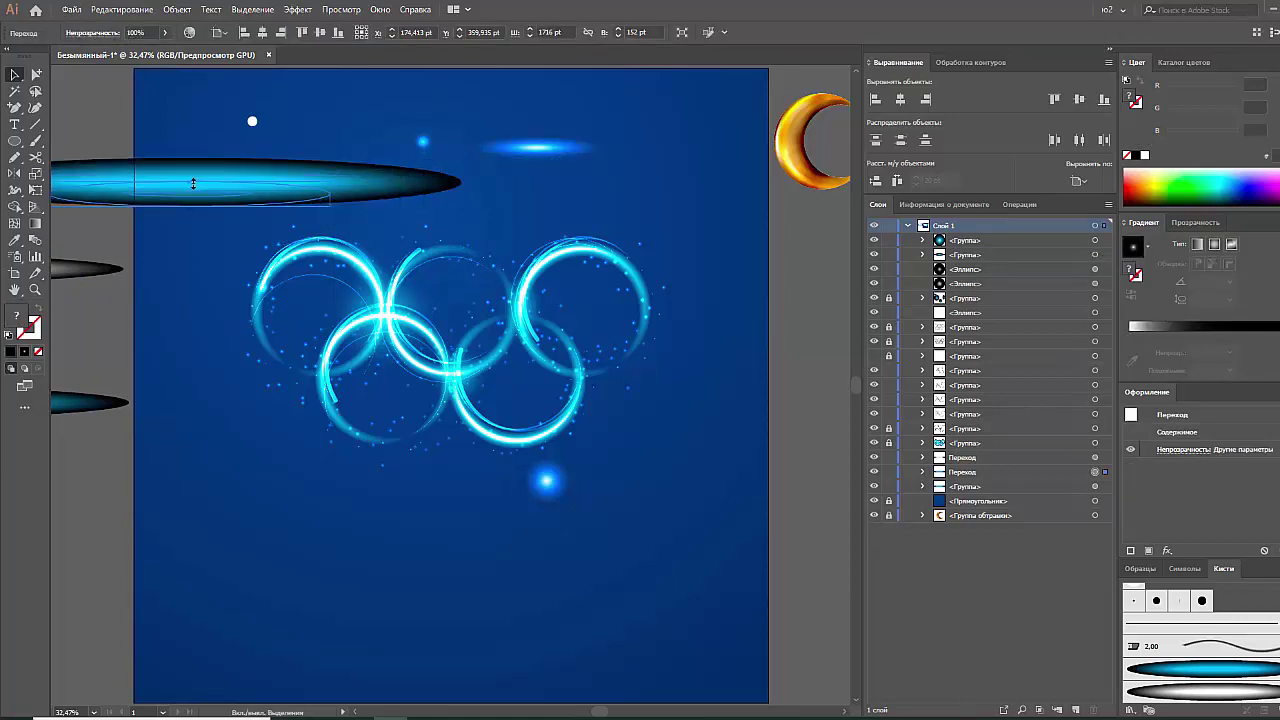
mouse_move(189, 158)
left_mouse_down()
mouse_move(189, 188)
mouse_move(340, 198)
mouse_move(337, 175)
left_mouse_up()
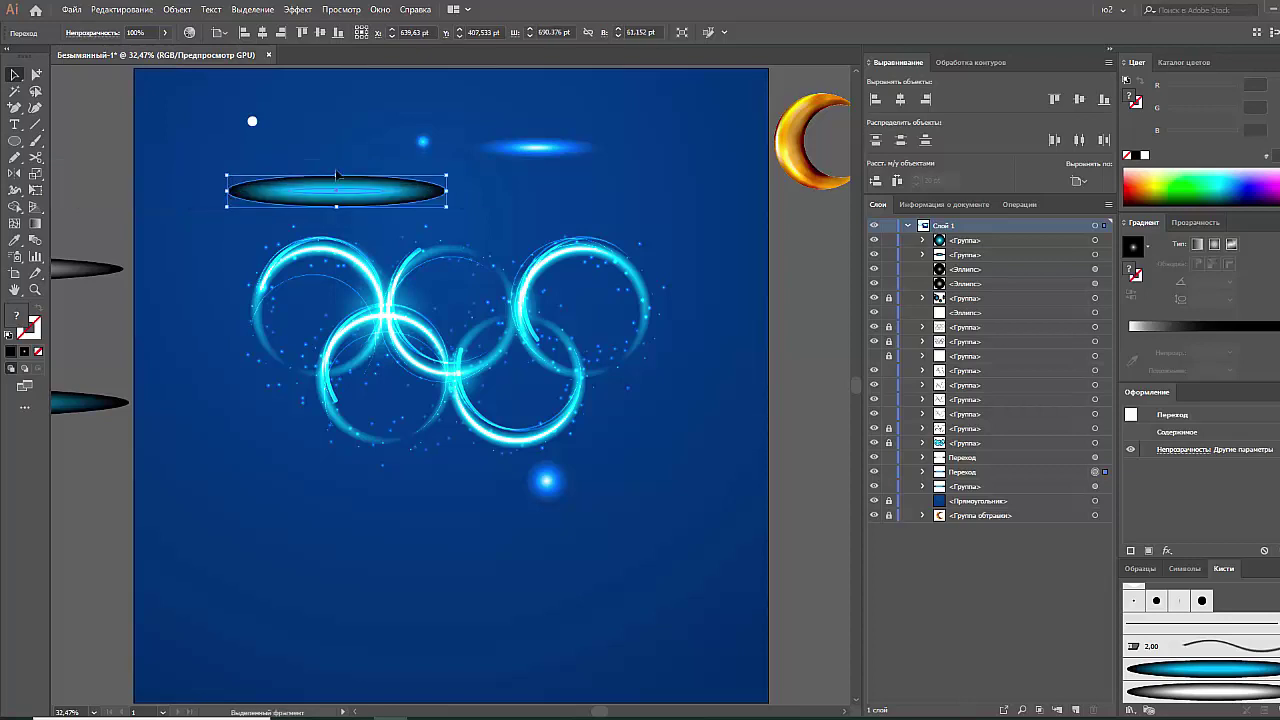
Give the cyan blend ellipse Screen blending and expand it into a flat group
left_click(1190, 223)
left_click(1165, 243)
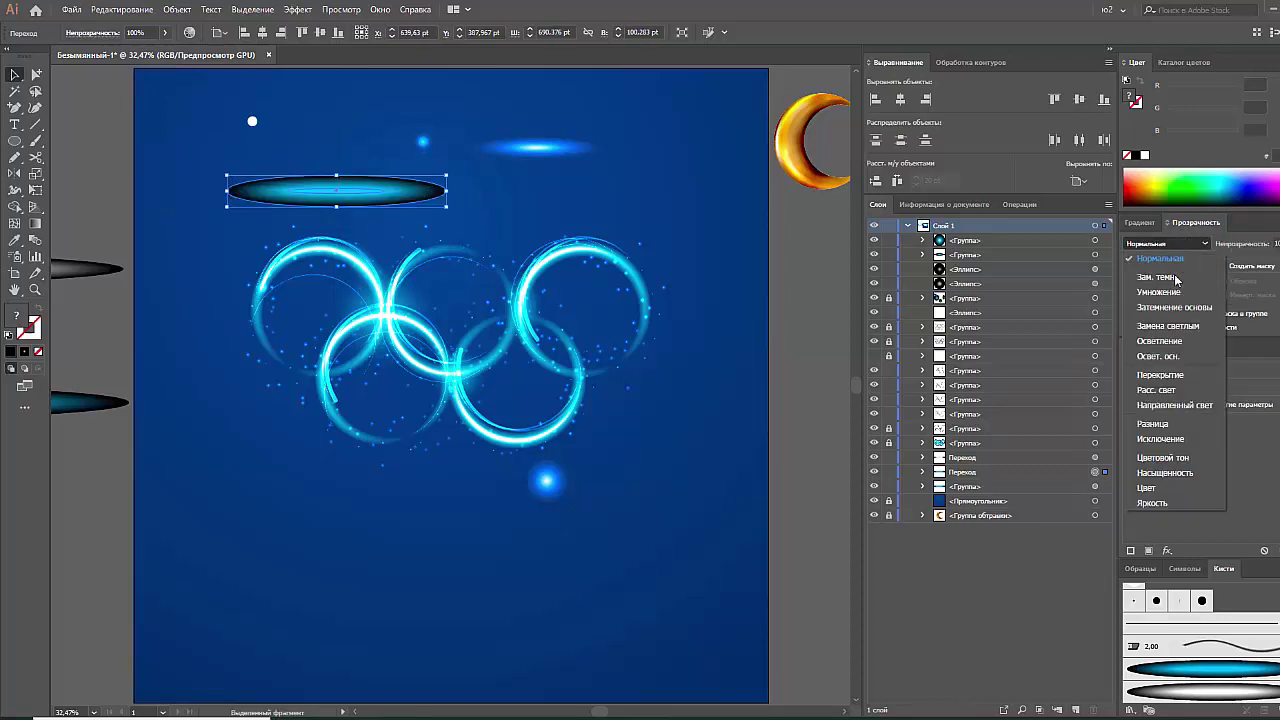
left_click(1158, 341)
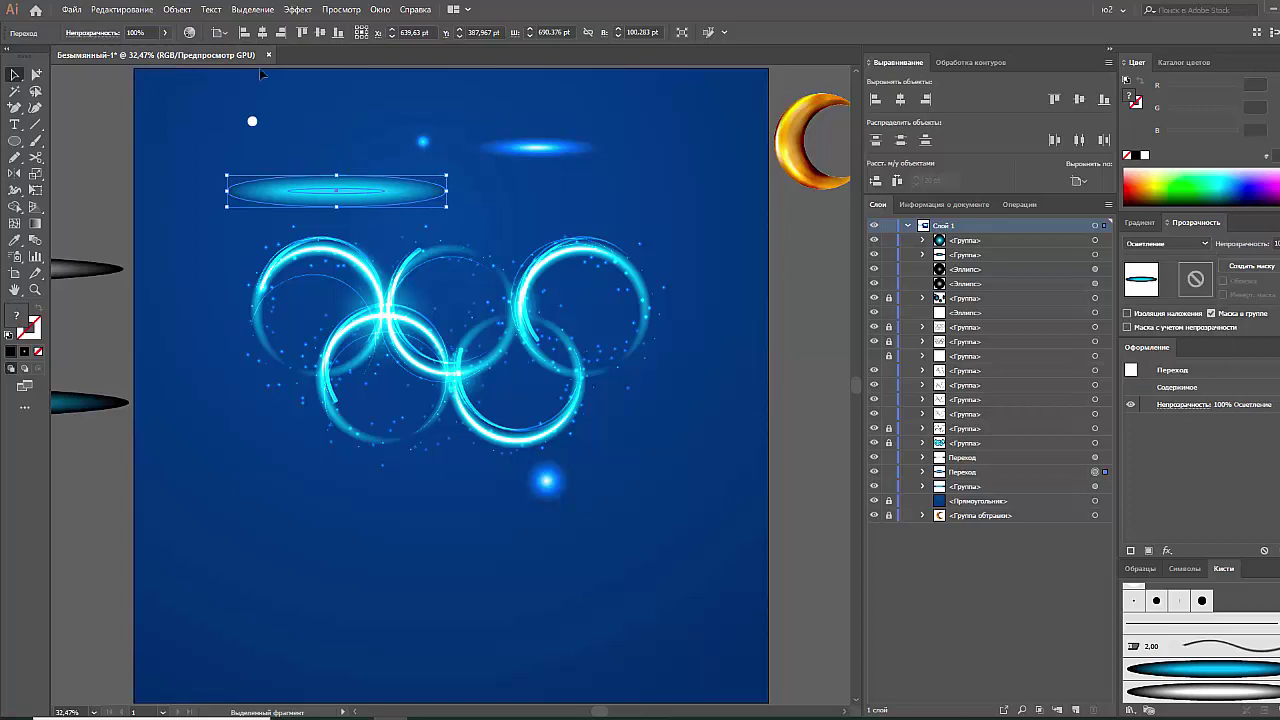
left_click(185, 10)
left_click(235, 160)
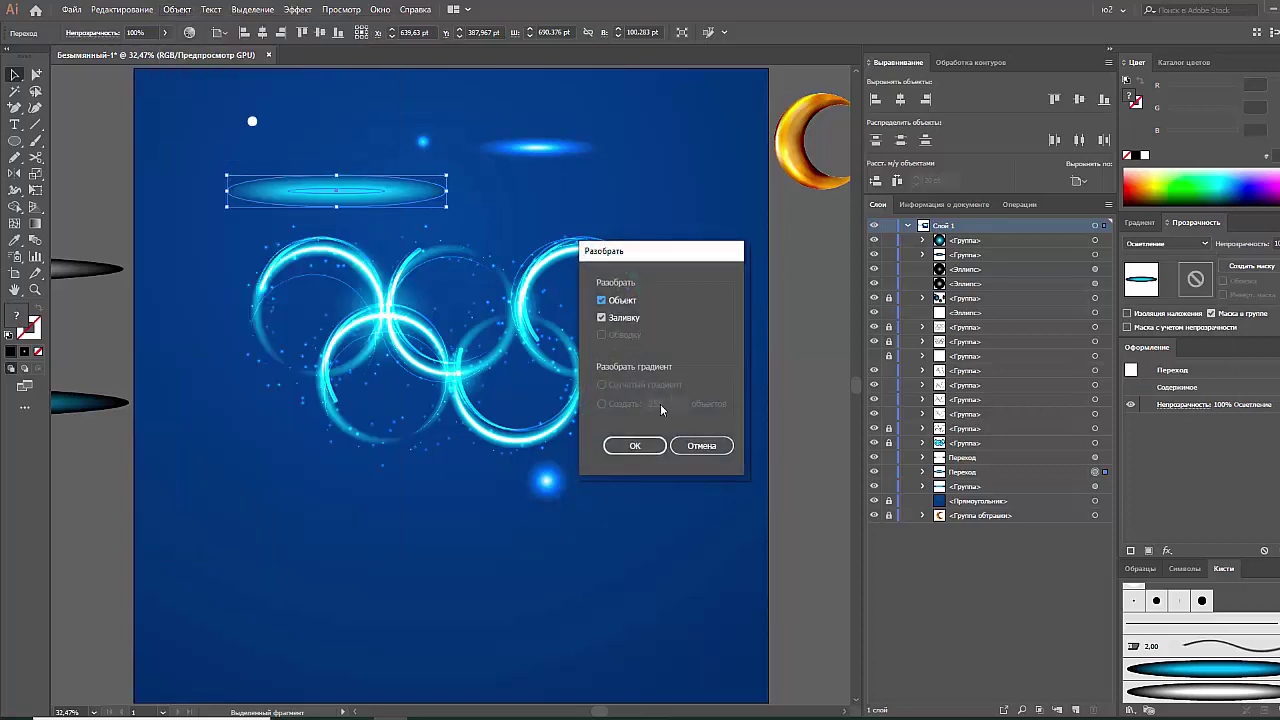
left_click(634, 445)
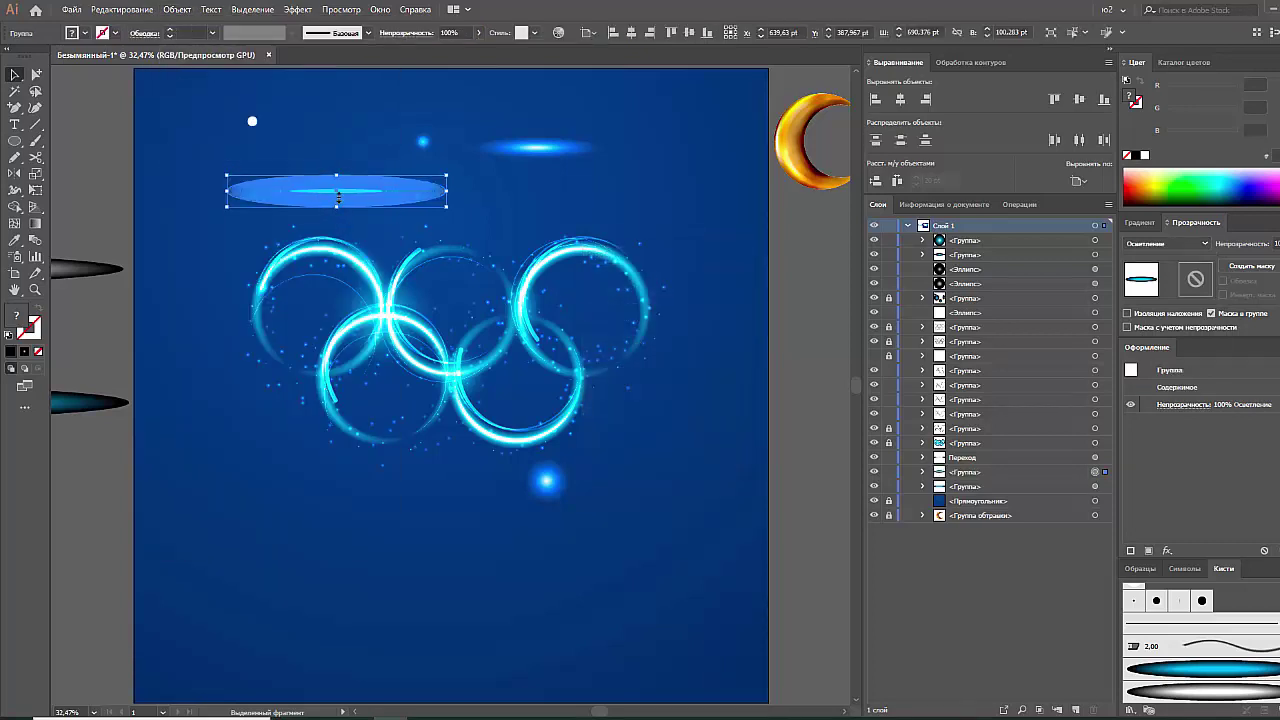
Bring the grey blend ellipse onto the artboard with Color Dodge blending, shortened and shifted left
left_click_drag(338, 197, 555, 188)
key("ctrl+z")
left_click(1165, 243)
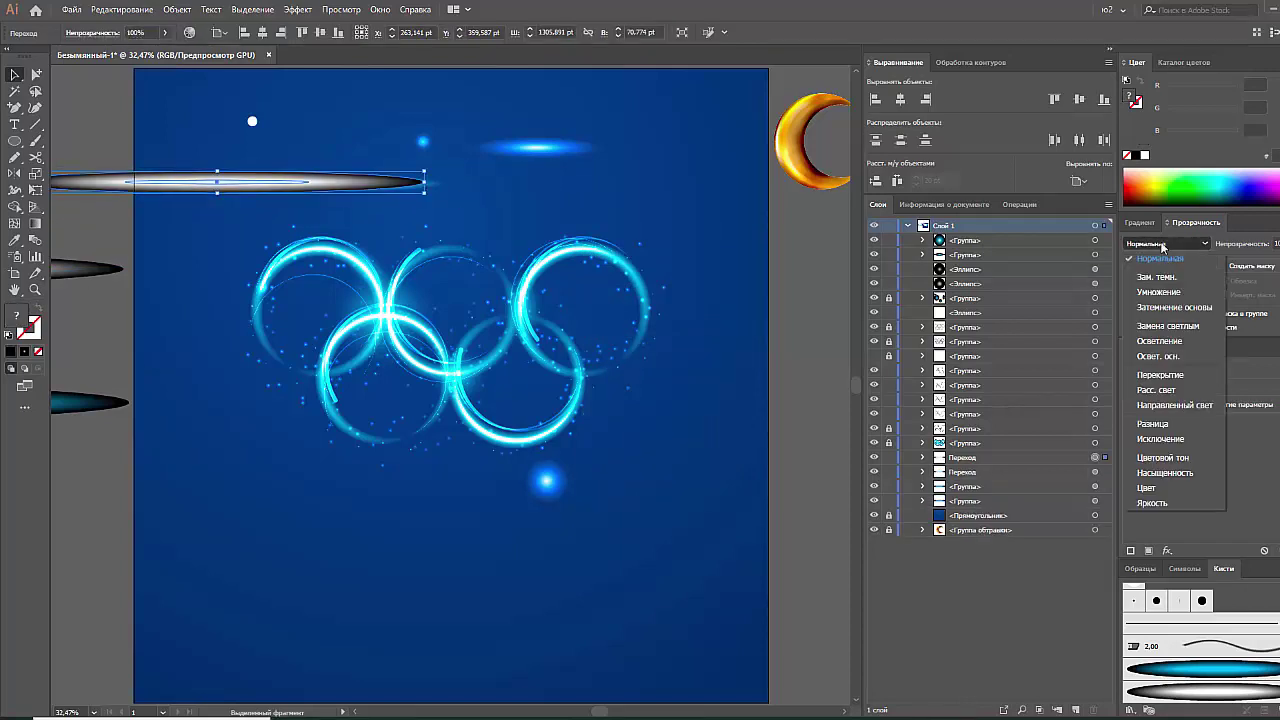
left_click(1165, 363)
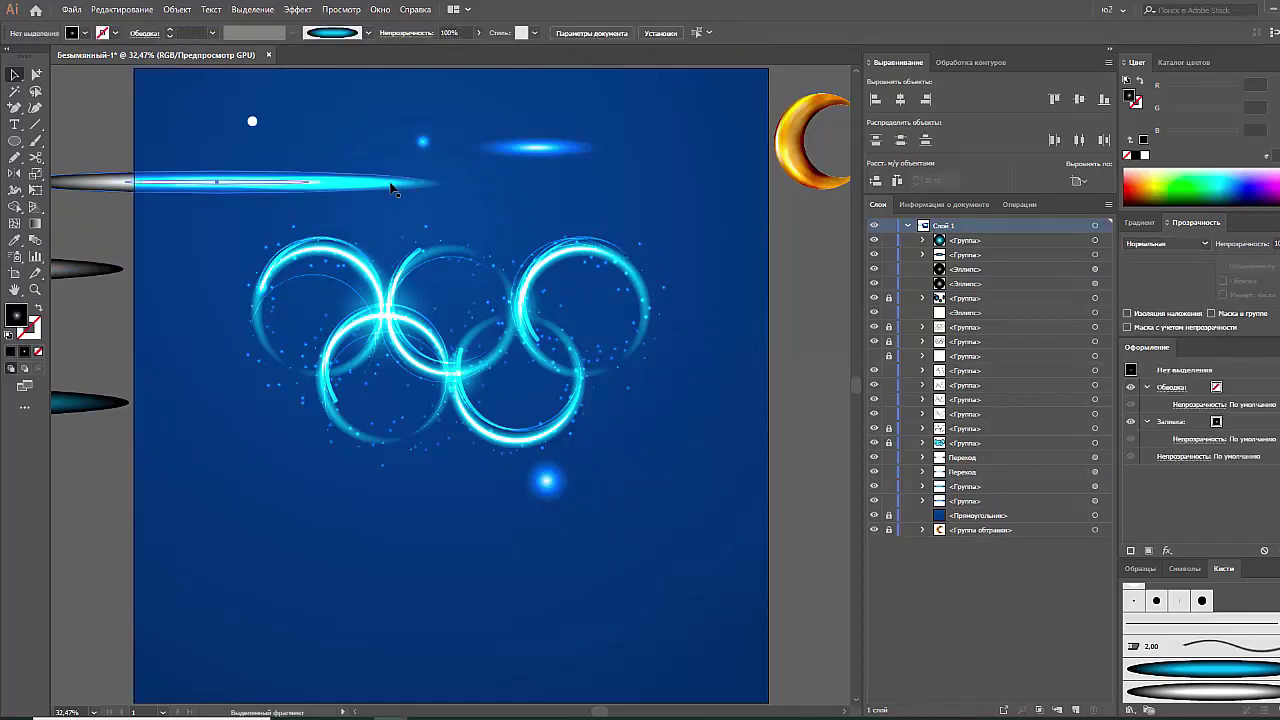
mouse_move(400, 182)
left_mouse_down()
mouse_move(454, 139)
mouse_move(257, 140)
left_mouse_up()
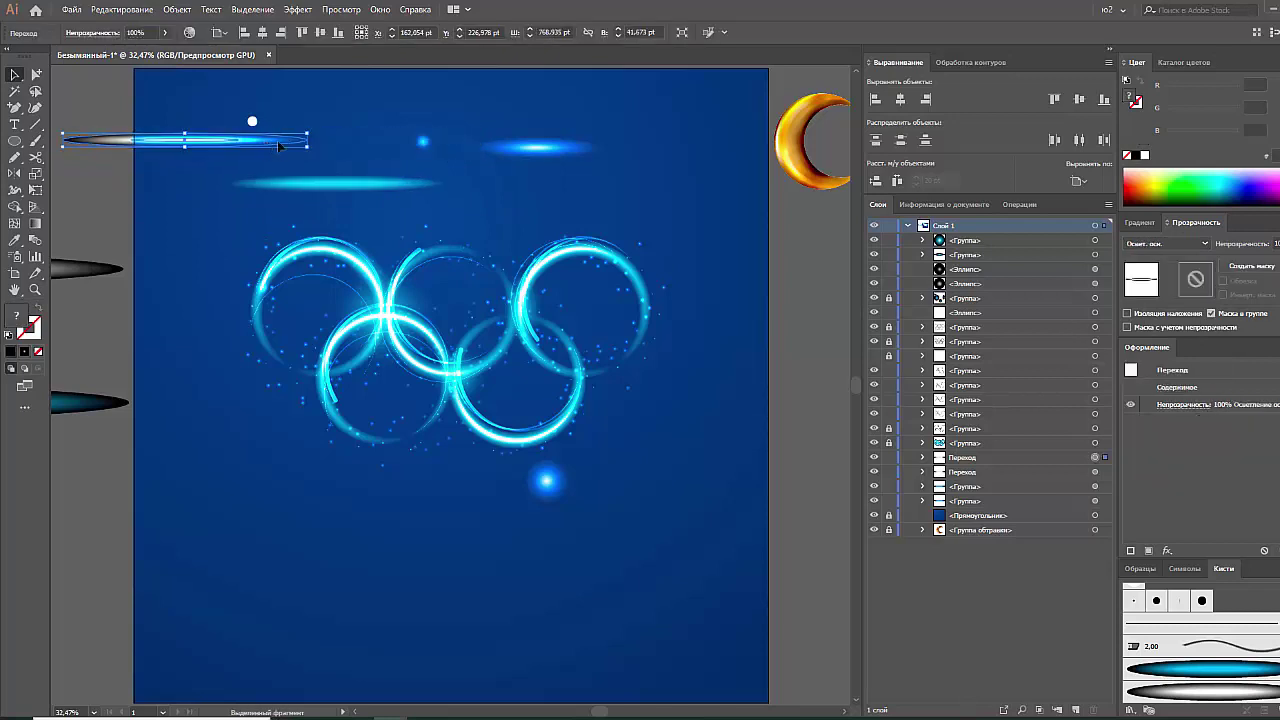
left_click_drag(157, 135, 263, 163)
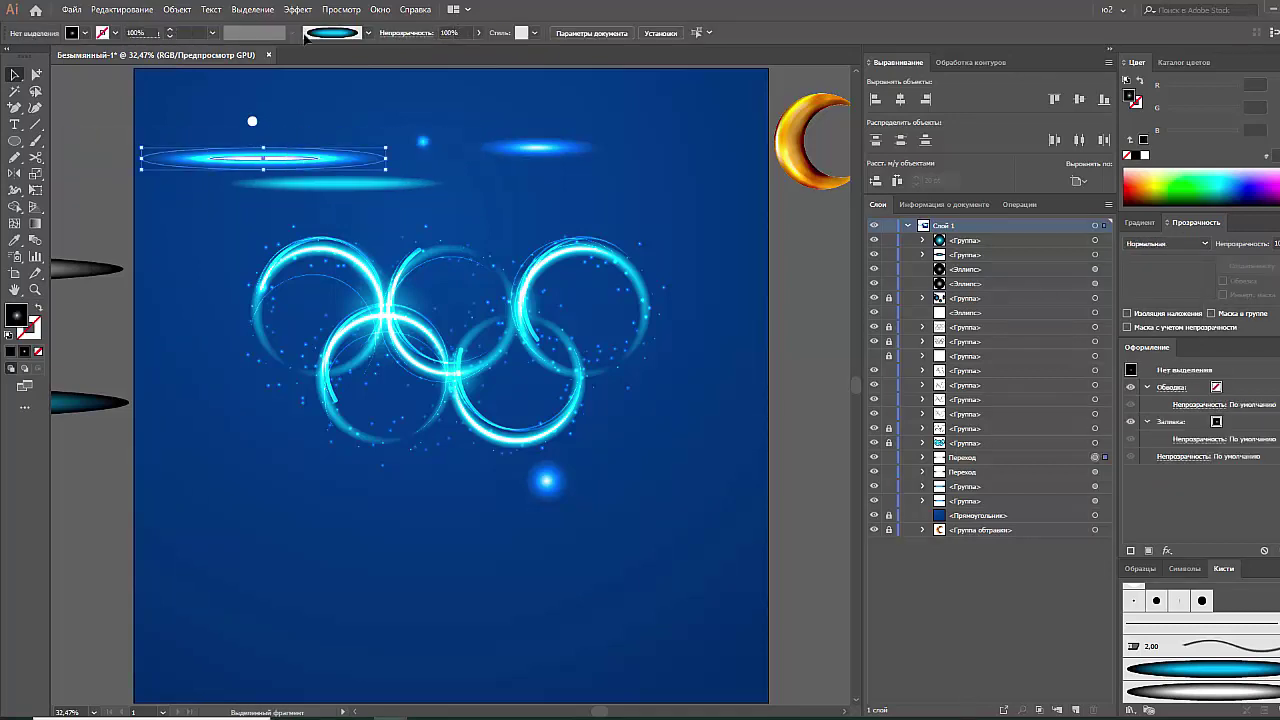
Expand the glowing streak into a flat shape and lay it across the left ring's top
key("alt+o")
left_click(210, 156)
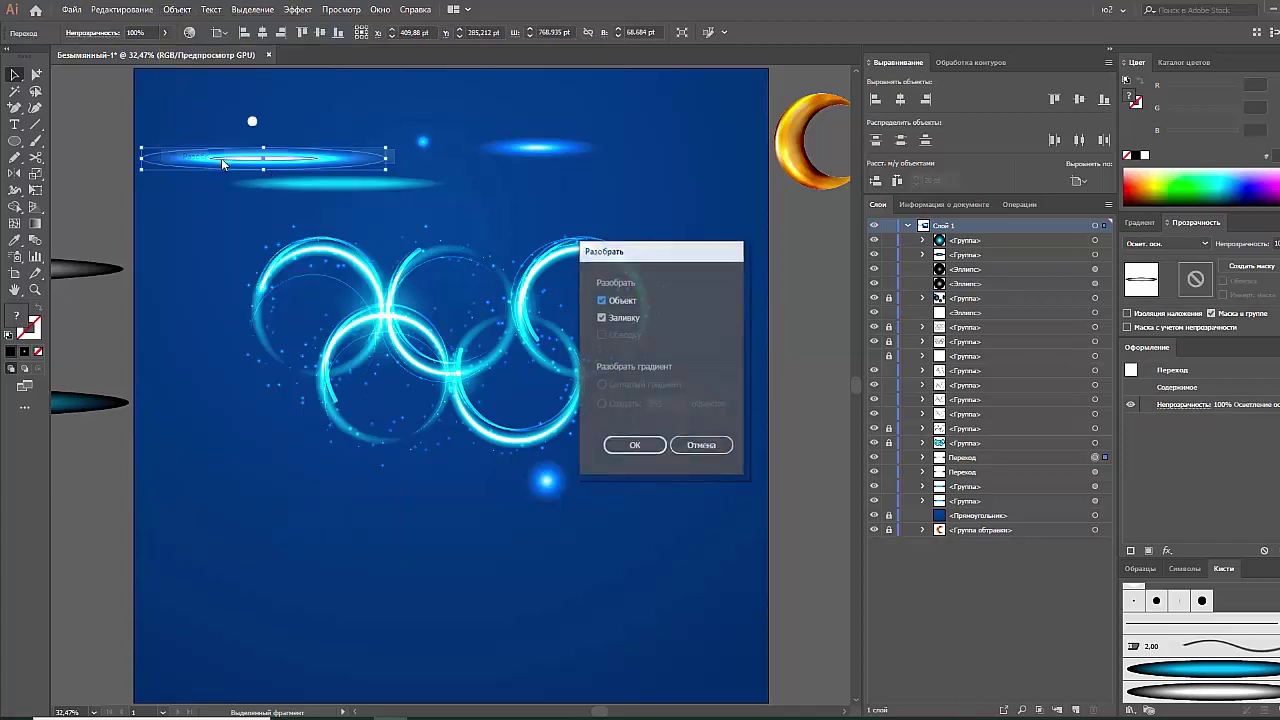
left_click(633, 446)
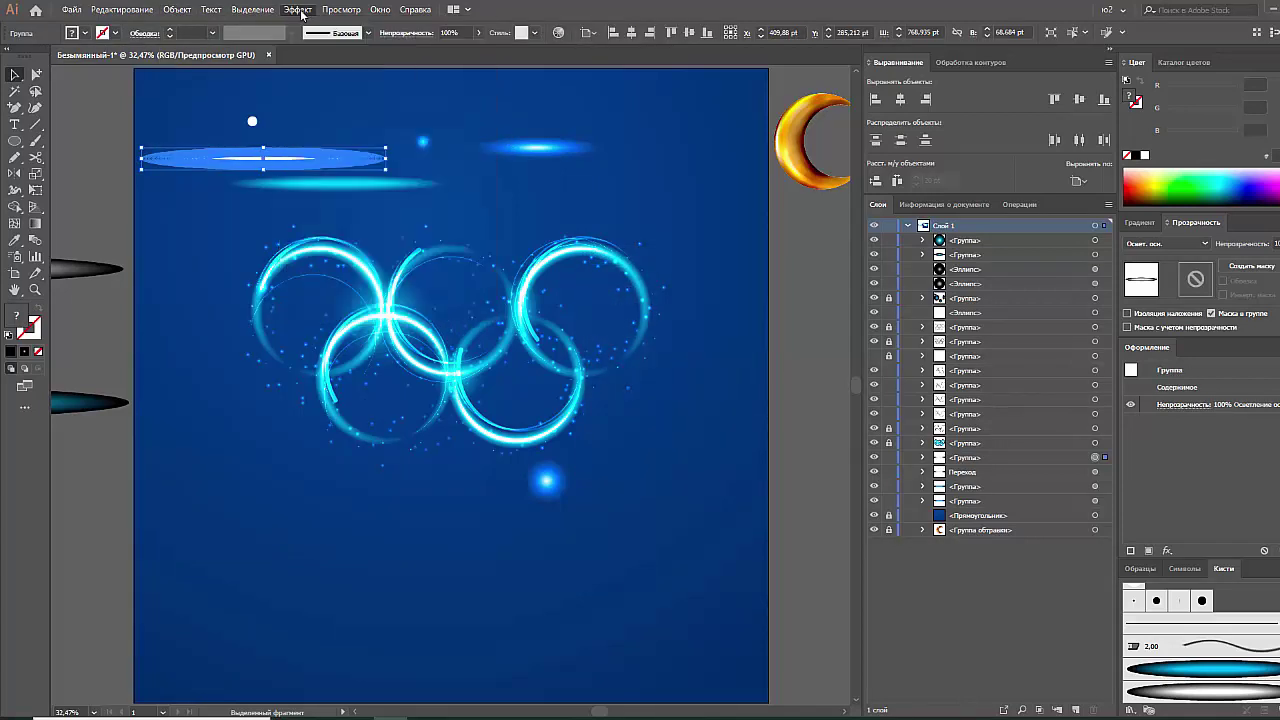
left_click_drag(293, 152, 354, 241)
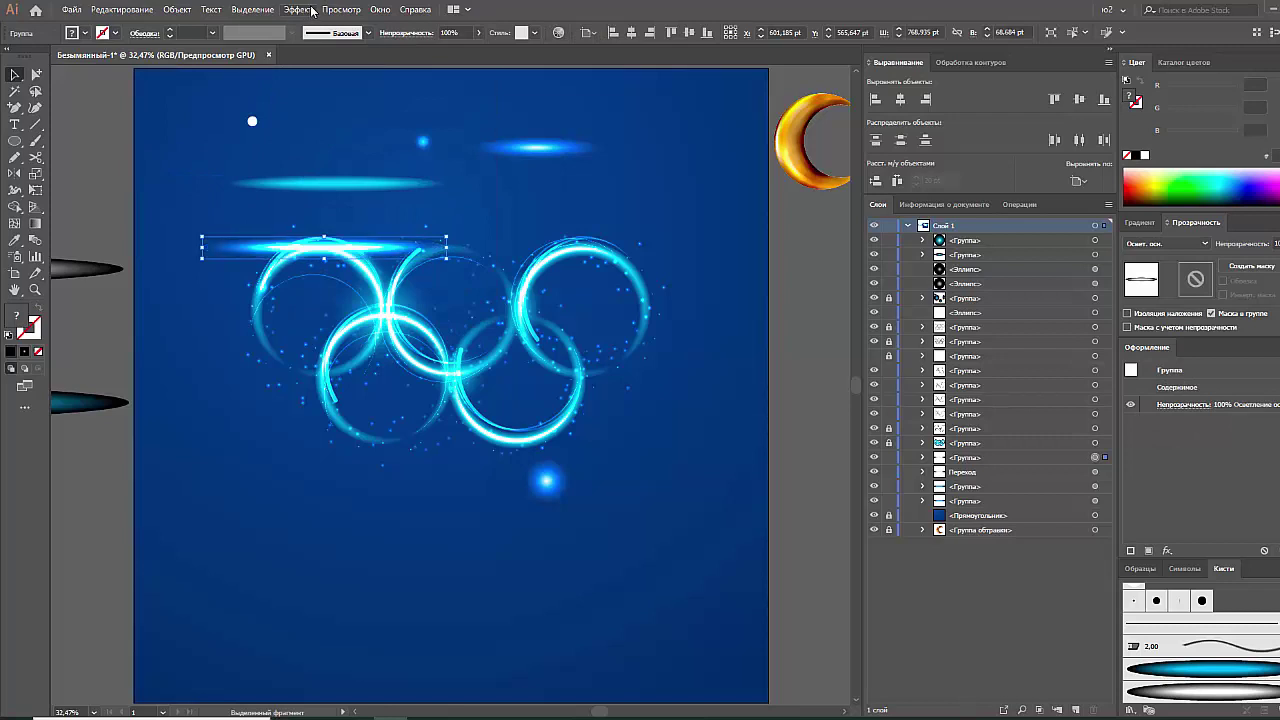
Warp the streak with an Arc effect at about 75% bend, removing most horizontal distortion
left_click(313, 10)
left_click(521, 92)
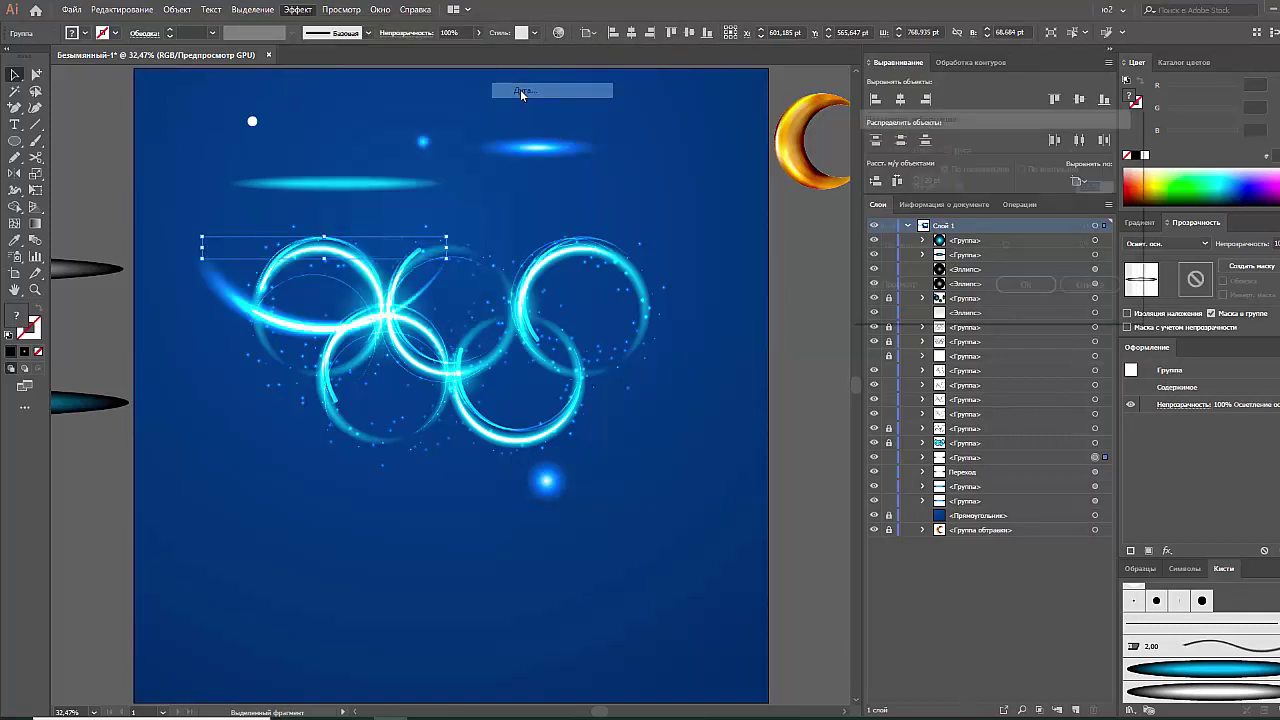
left_click_drag(963, 192, 1033, 193)
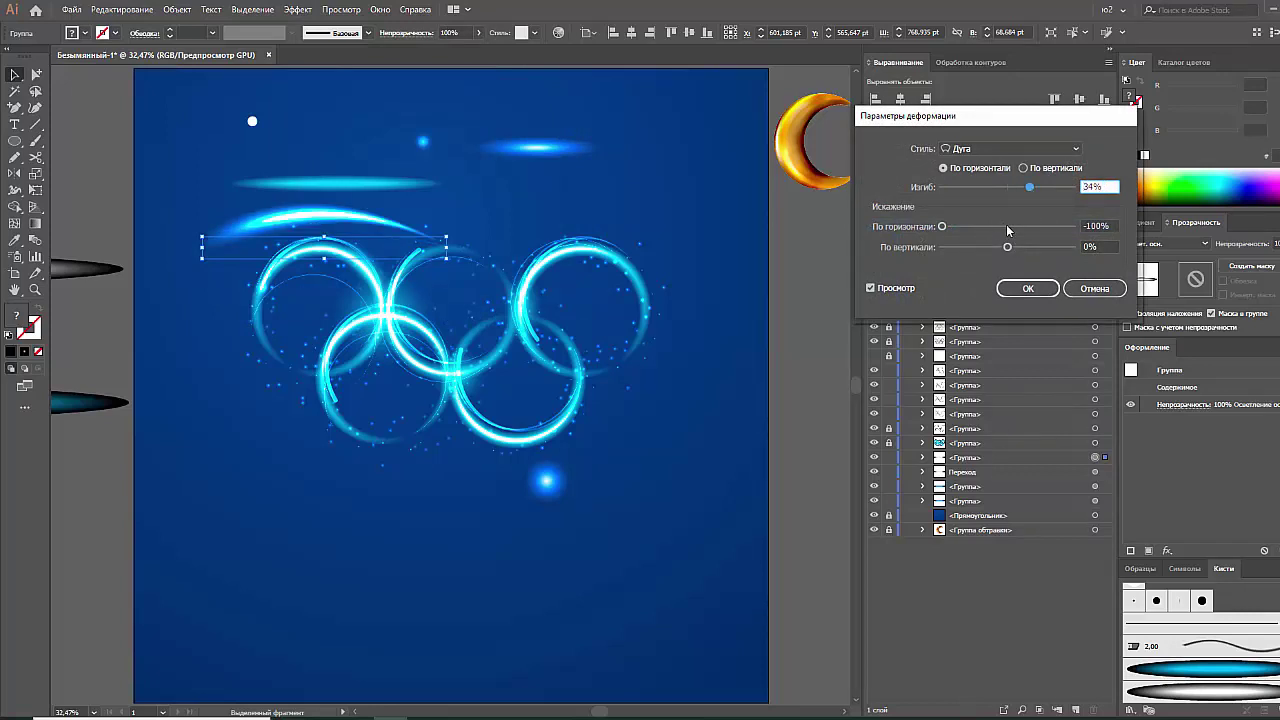
left_click(1007, 227)
left_click_drag(1030, 187, 1086, 187)
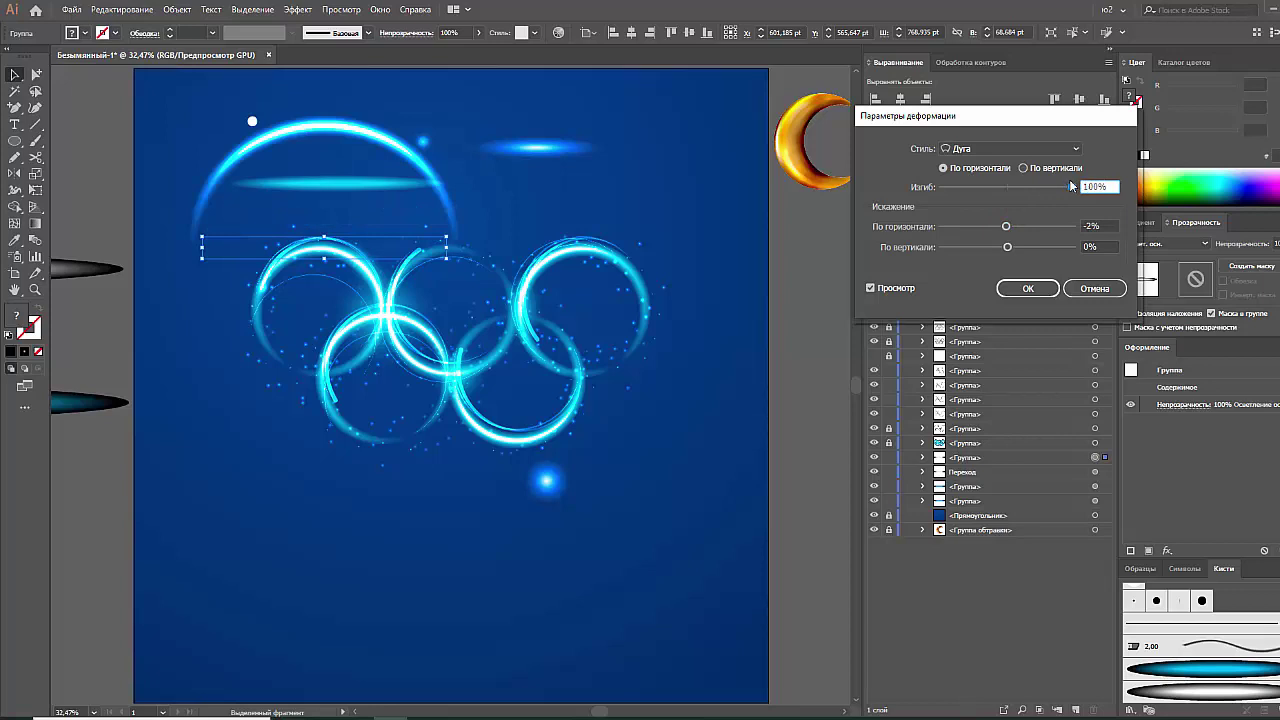
left_click_drag(1067, 187, 1041, 190)
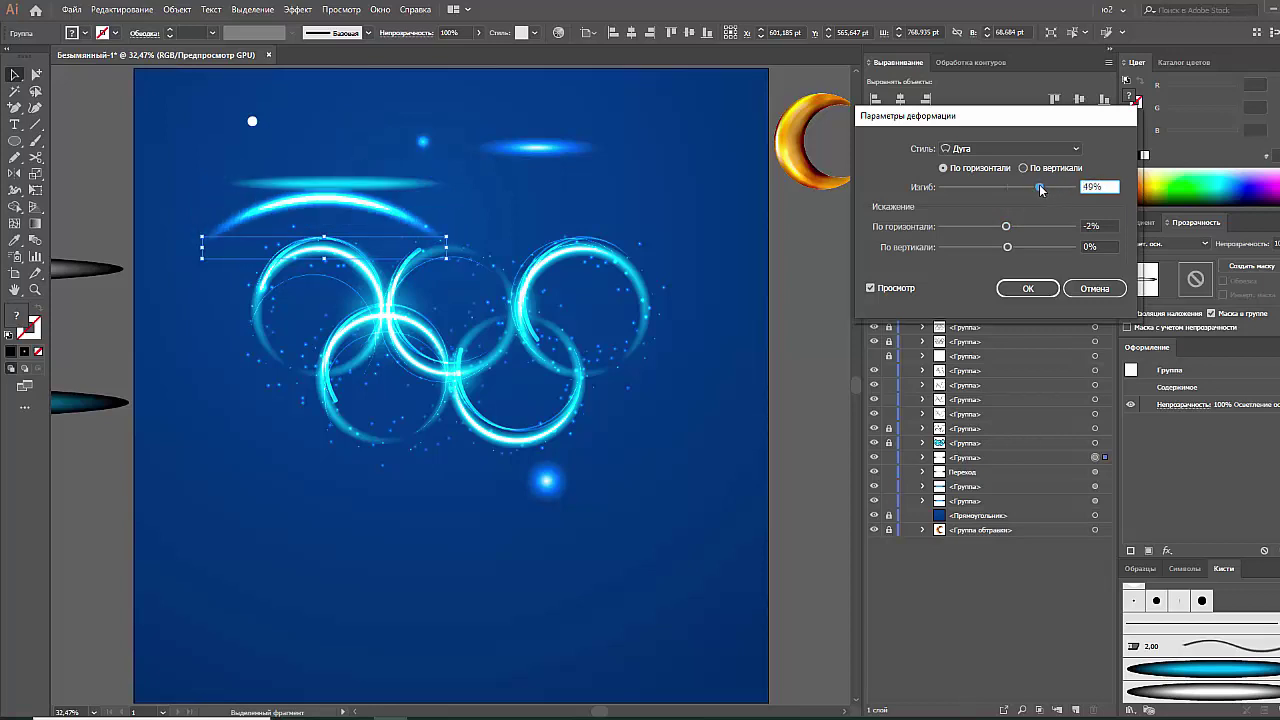
left_click(1029, 287)
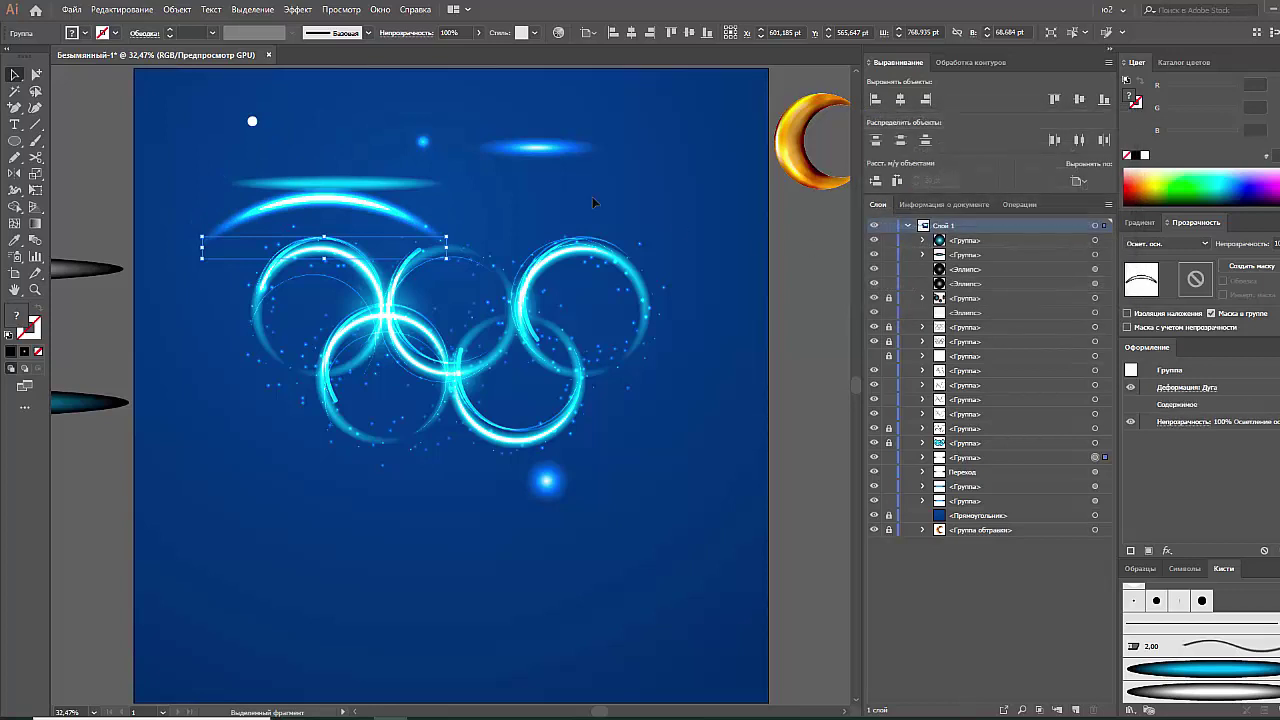
Expand the arc's appearance and shrink it onto the top of the left ring
left_click(167, 10)
left_click(230, 170)
mouse_move(457, 219)
left_mouse_down()
mouse_move(390, 219)
mouse_move(372, 247)
left_mouse_up()
left_click(375, 247)
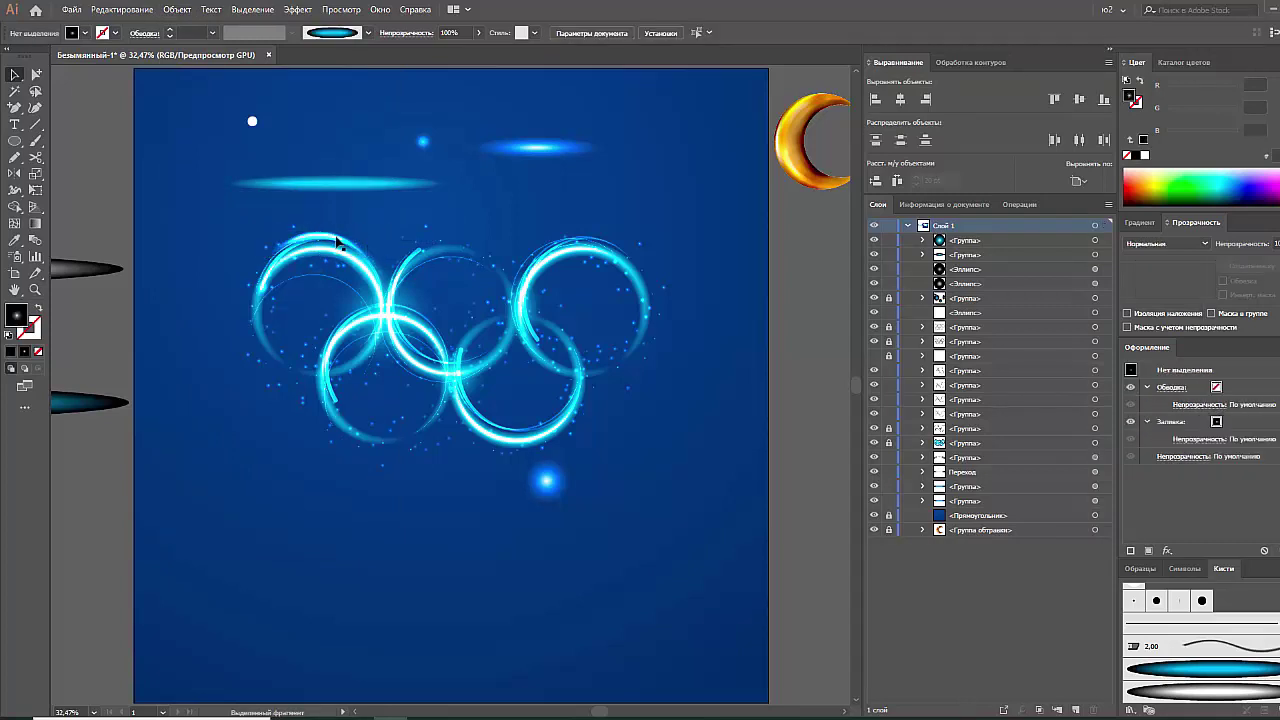
Select the ring group and briefly isolate it to inspect its parts
left_click(341, 245)
key("ctrl+shift+a")
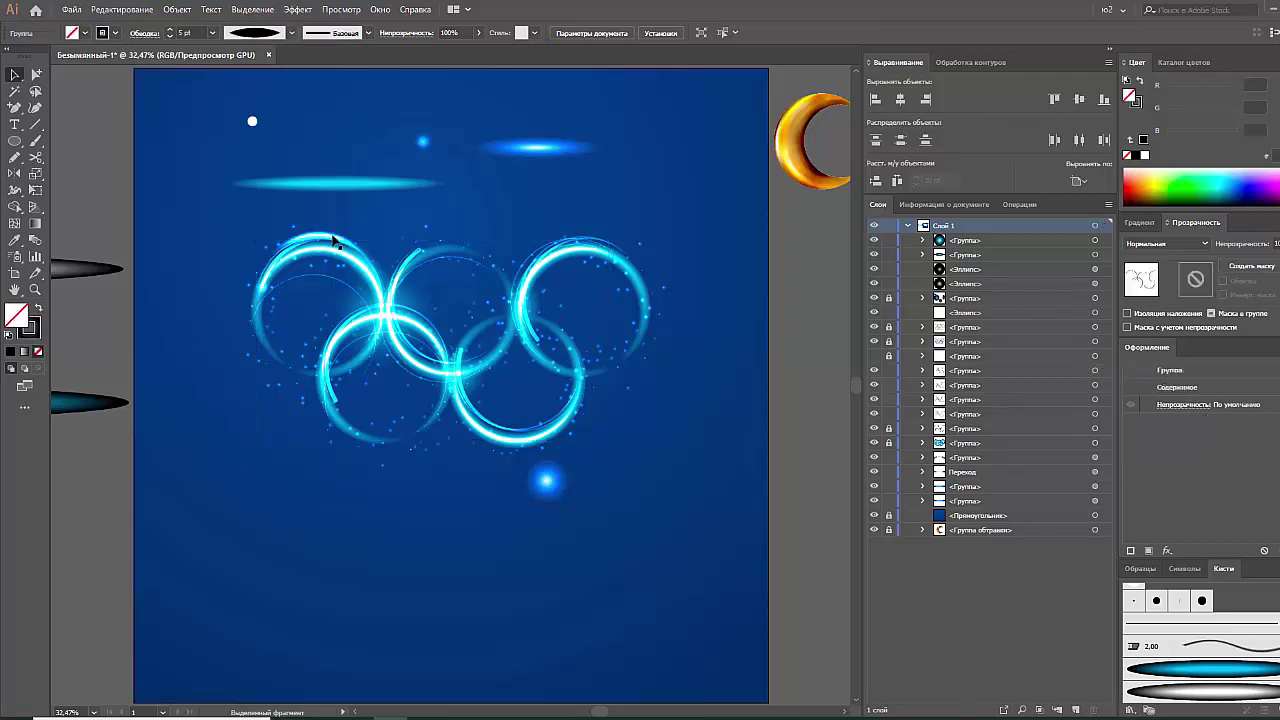
left_click(337, 240)
double_click(315, 241)
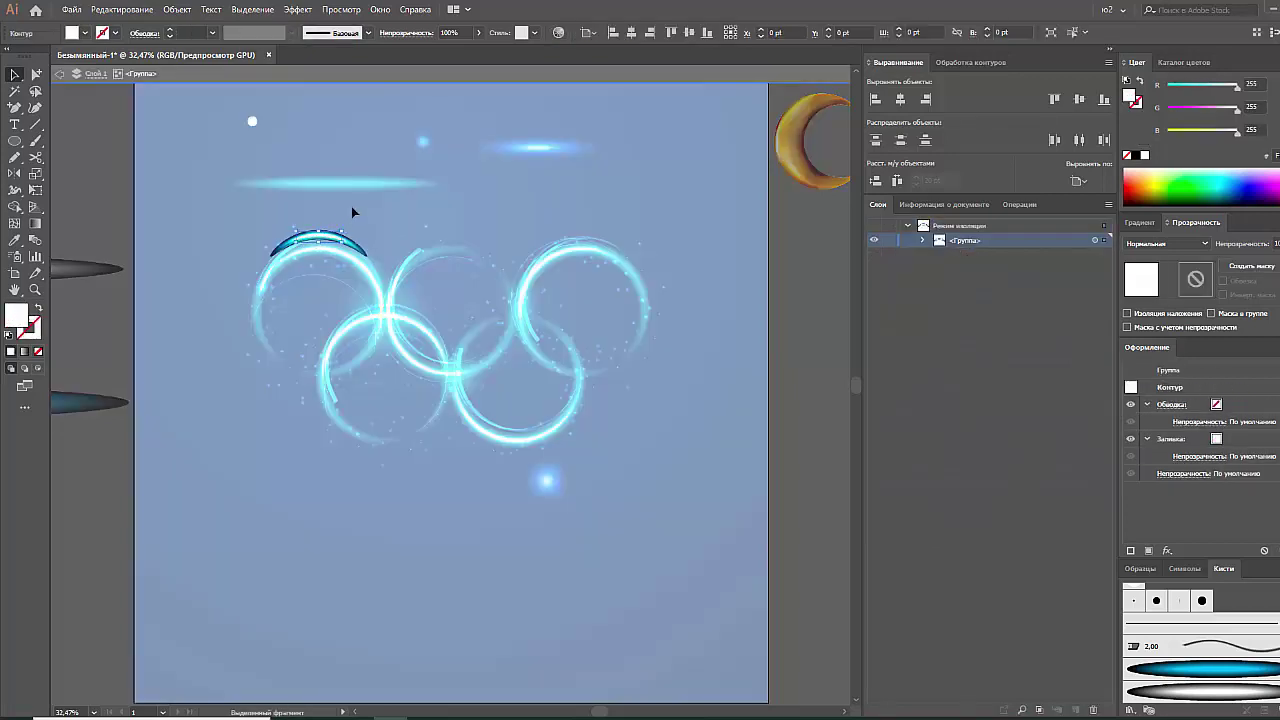
key("Escape")
Move the small arc below the rings and rotate it to stand nearly vertical
left_click(321, 237, "ctrl")
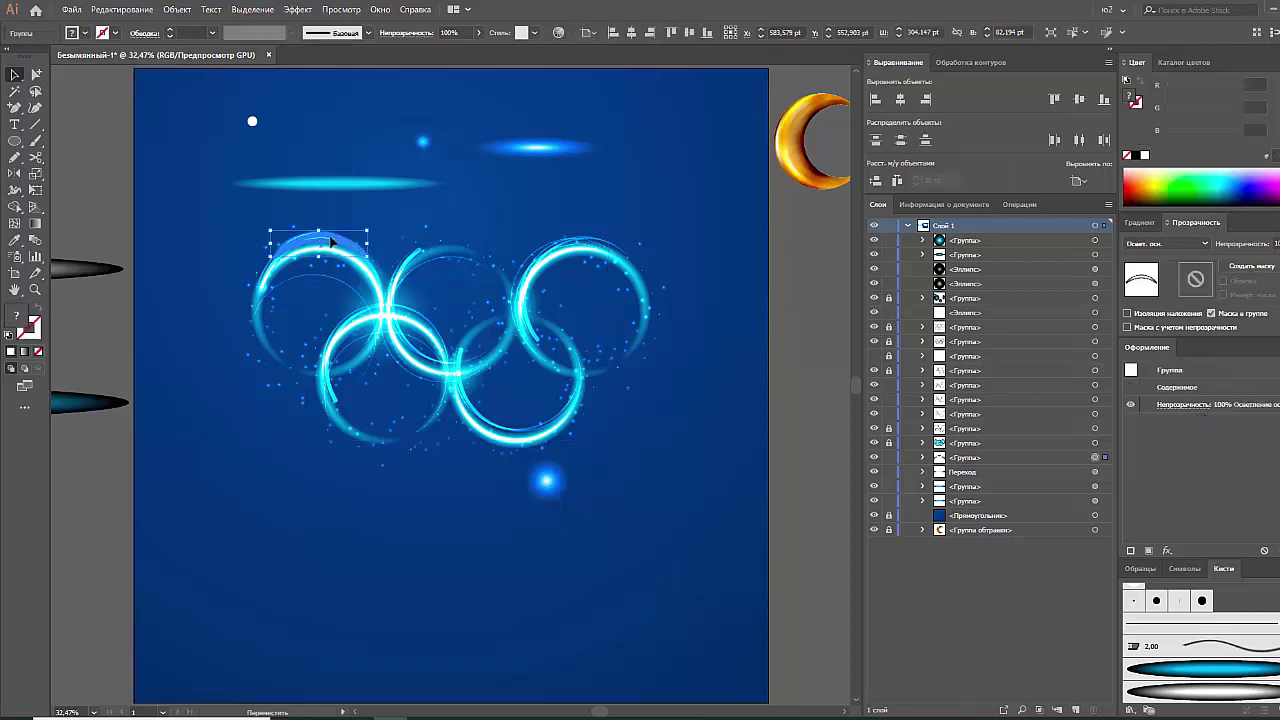
left_click_drag(328, 237, 454, 471)
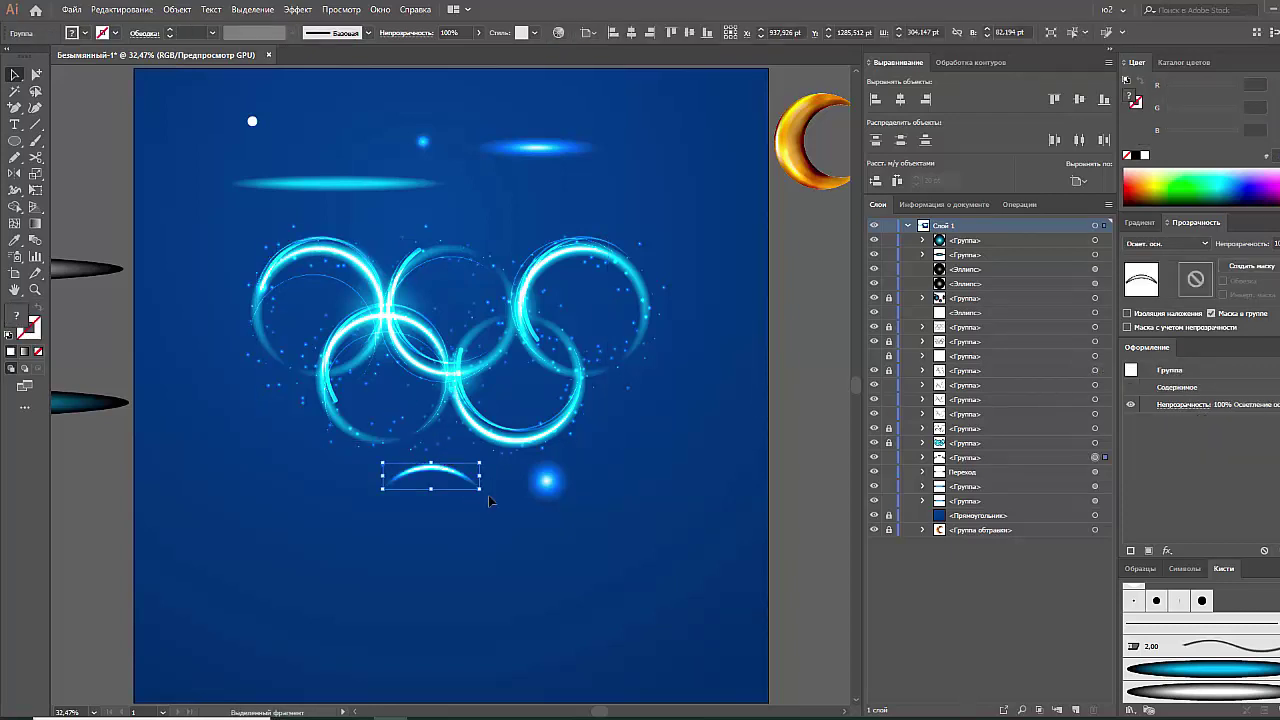
mouse_move(481, 474)
left_mouse_down()
mouse_move(450, 510)
mouse_move(652, 291)
left_mouse_up()
left_click(550, 430)
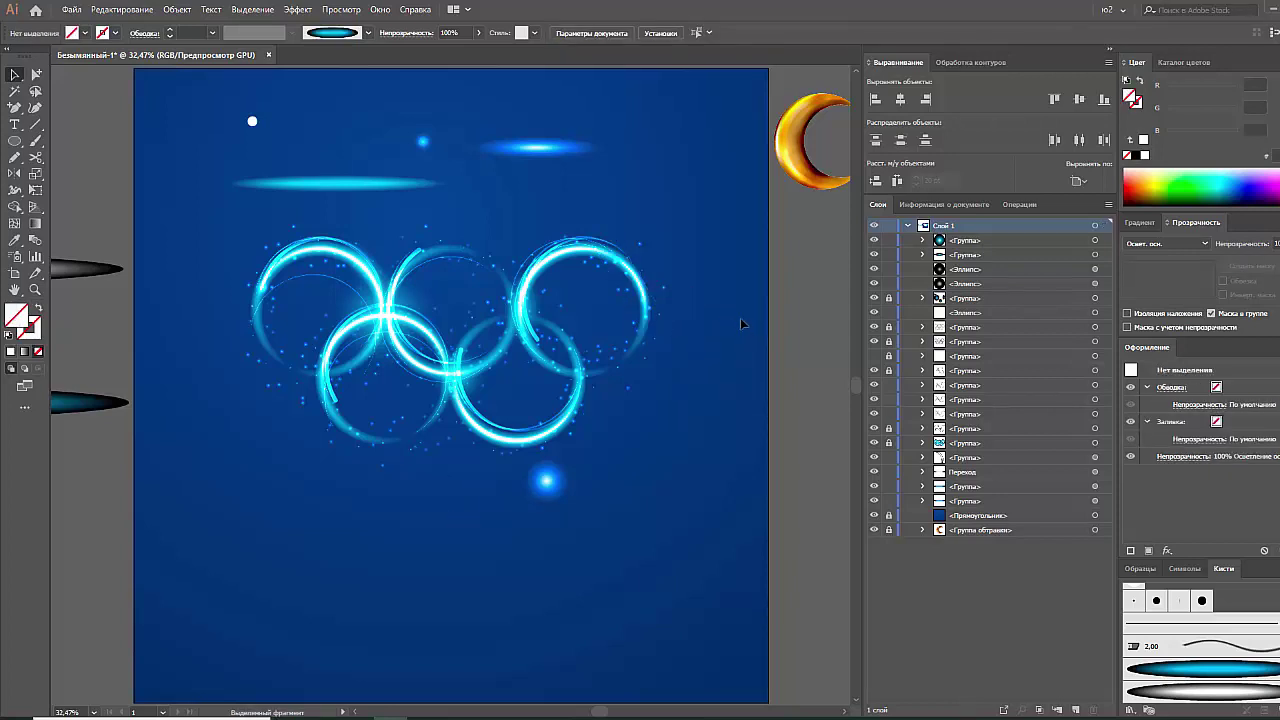
Centre the blue glow spot where the rings overlap and nudge the top glow objects up-left
left_click_drag(550, 485, 474, 354)
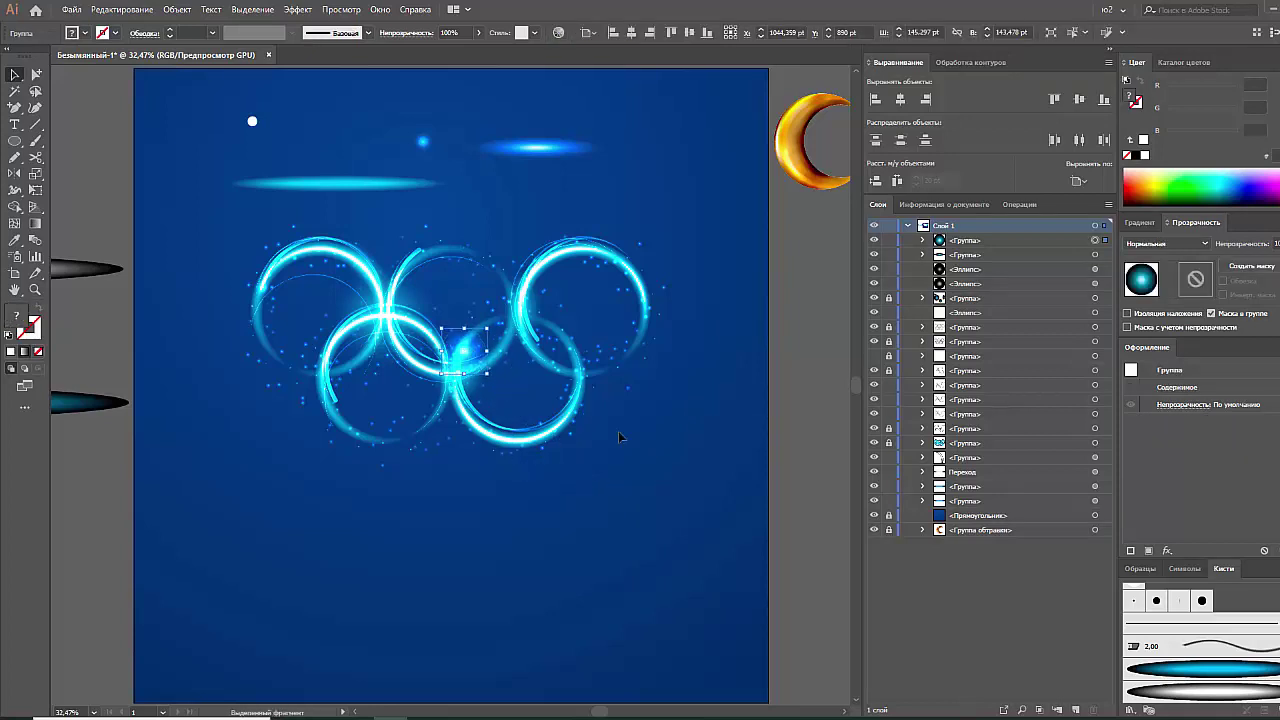
left_click(652, 431)
scroll(652, 431, "up", 2)
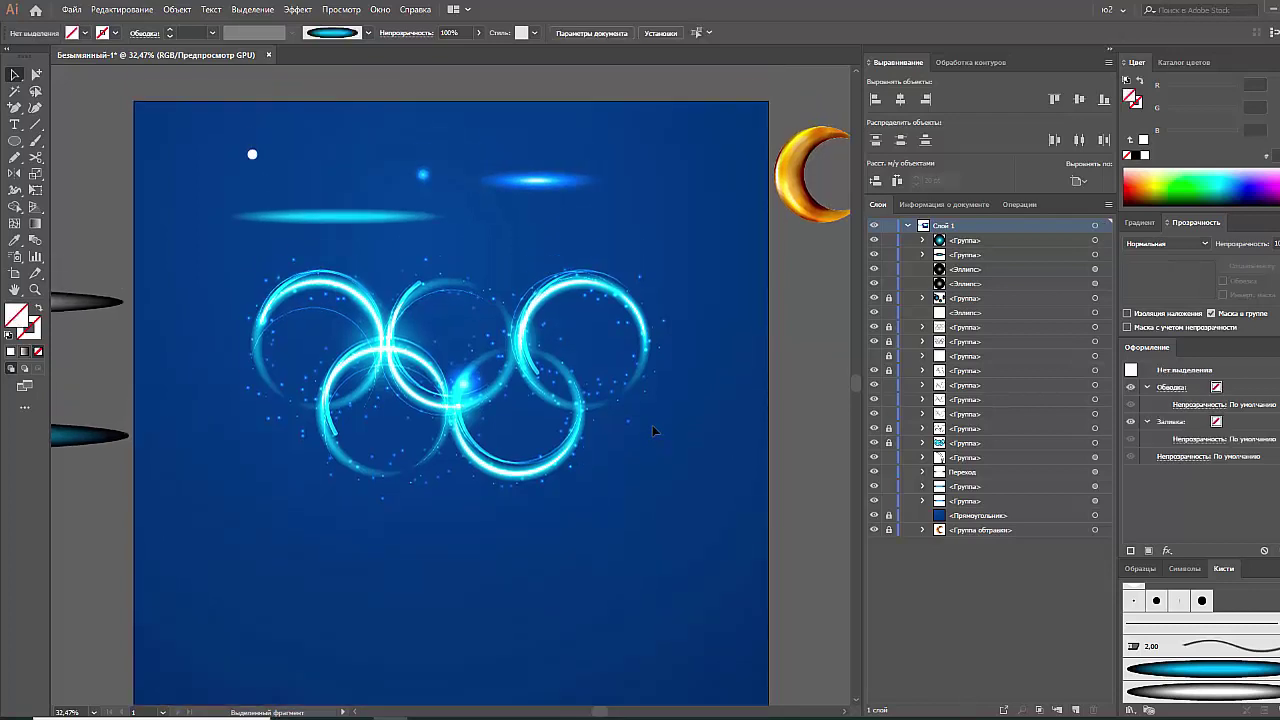
left_click_drag(235, 217, 232, 221)
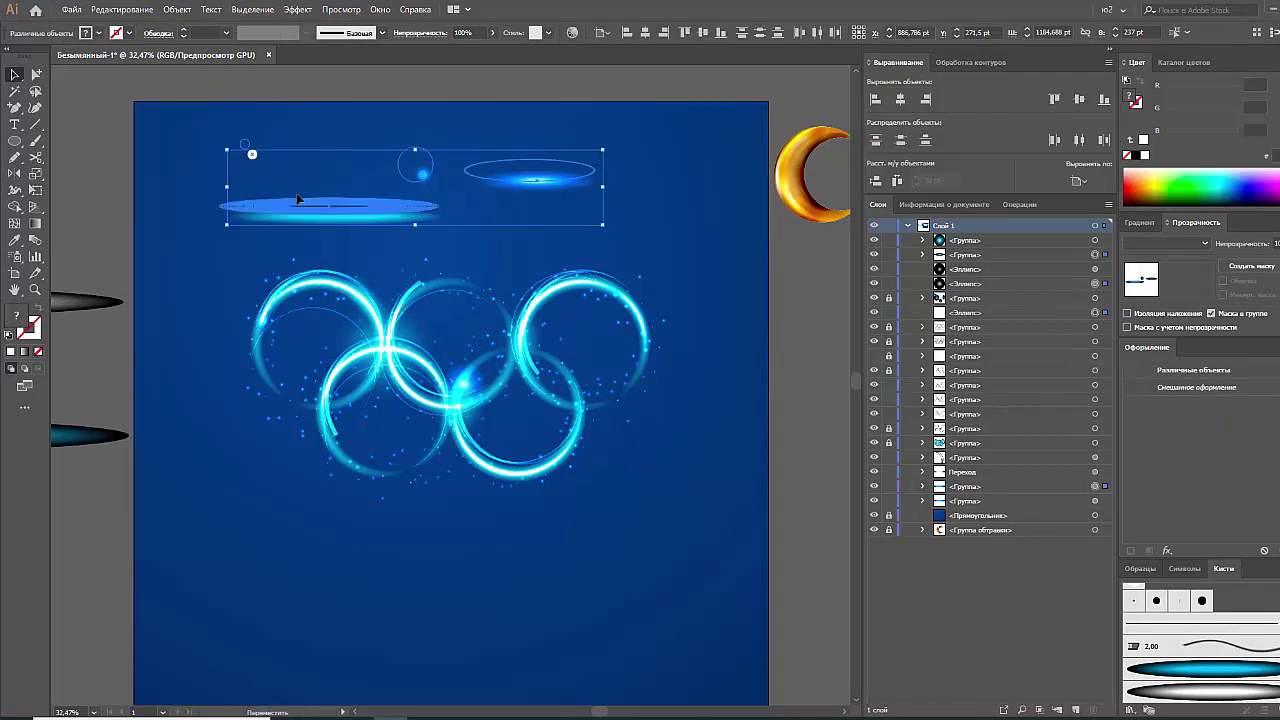
left_click_drag(330, 215, 296, 176)
left_click(385, 232)
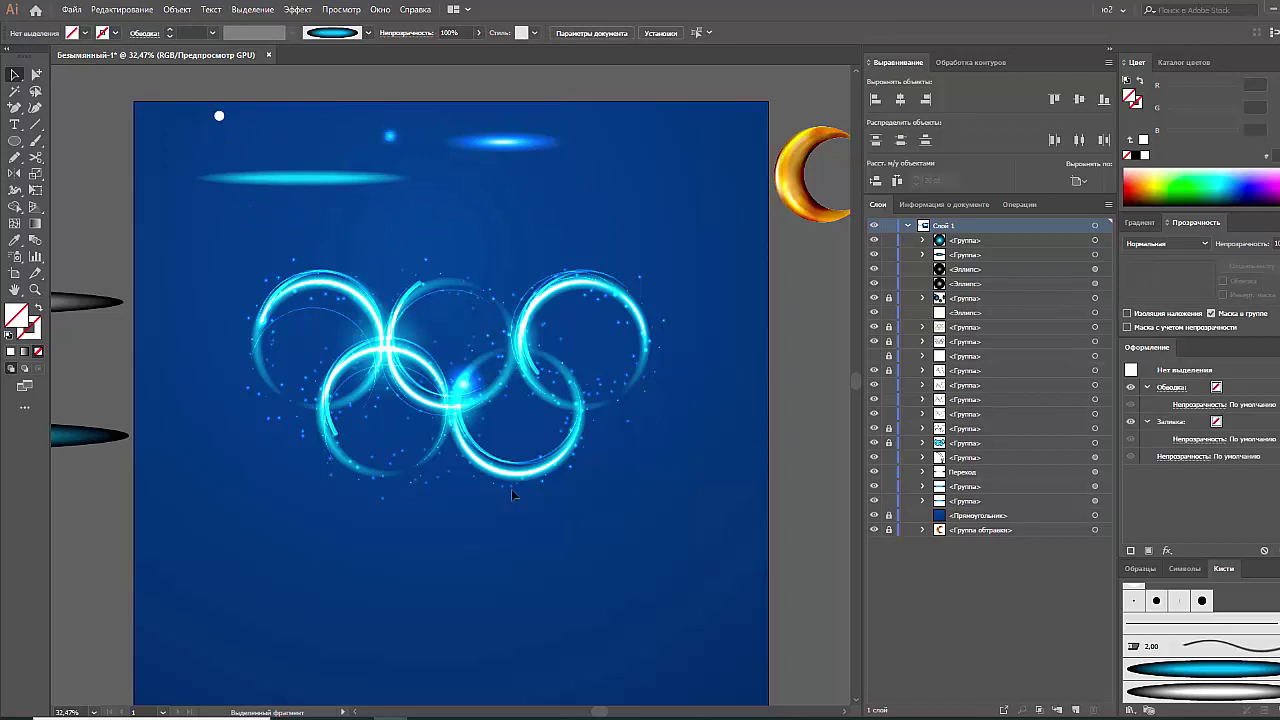
scroll(572, 511, "down", 1)
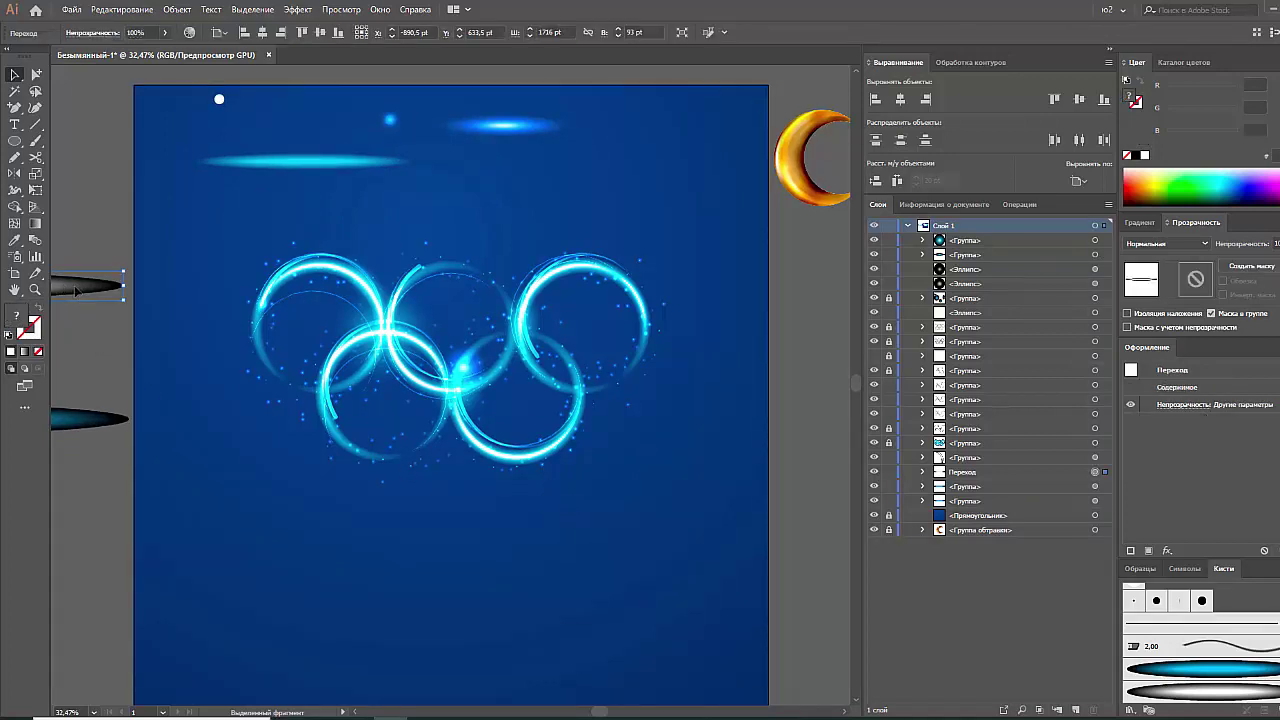
Bring a grey blend ellipse copy to the artboard bottom and make its inner path a Grayscale grey
left_click_drag(62, 288, 579, 557)
left_click(624, 558)
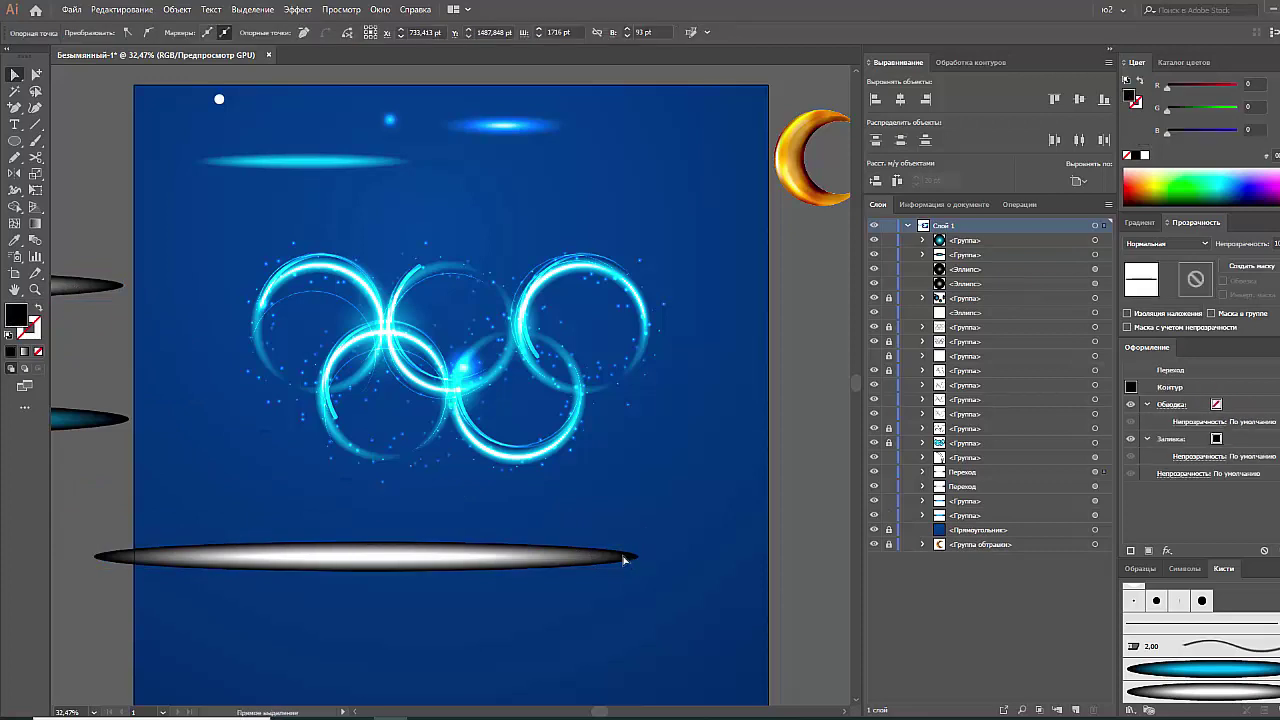
key("a")
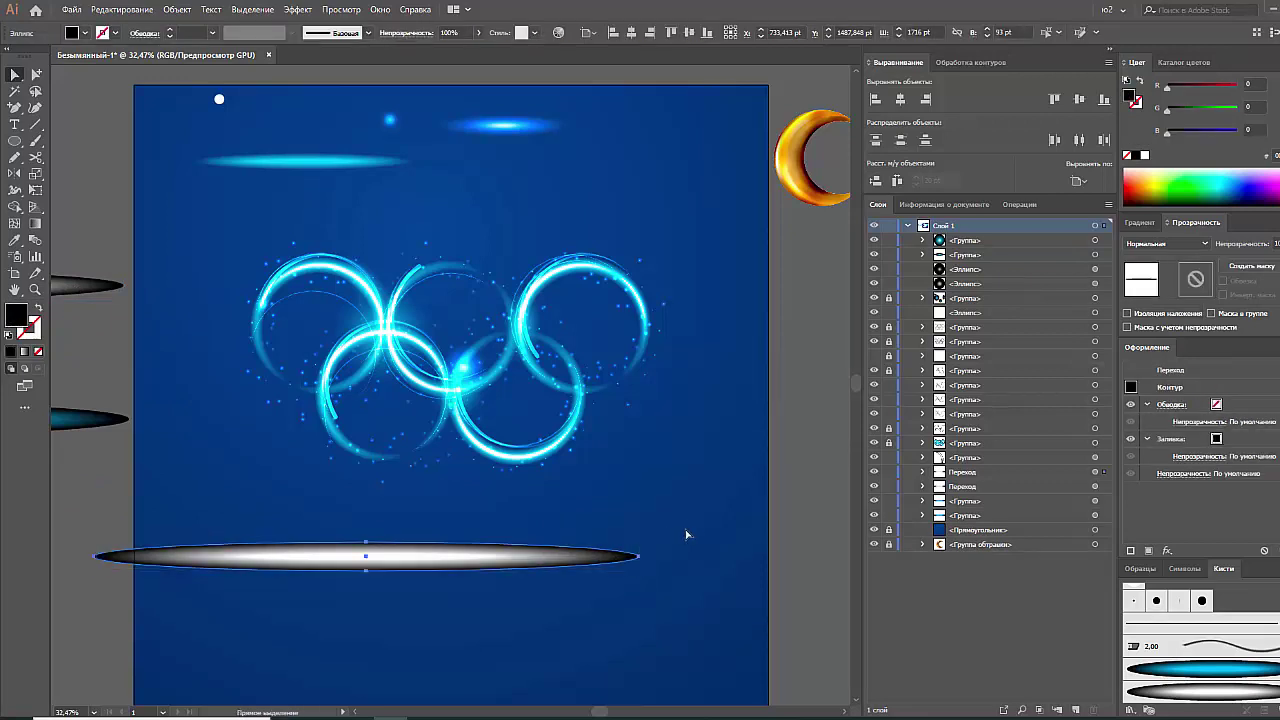
left_click(1146, 155)
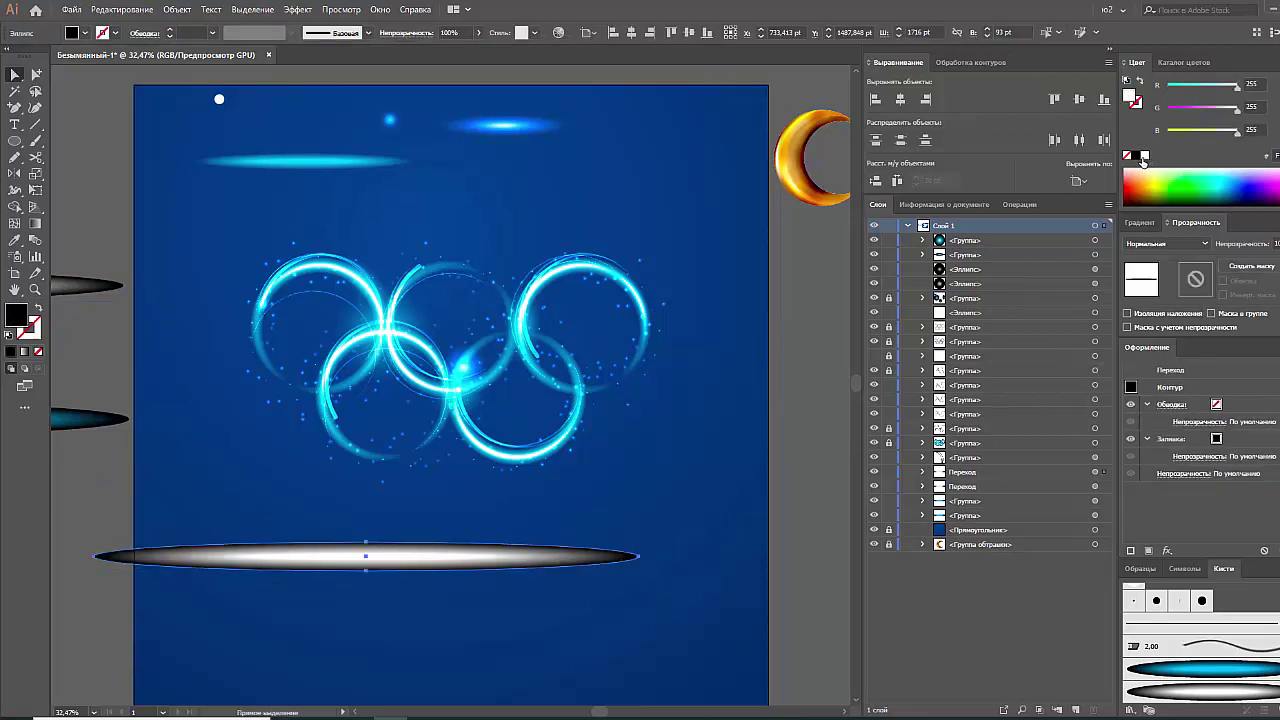
left_click(412, 558)
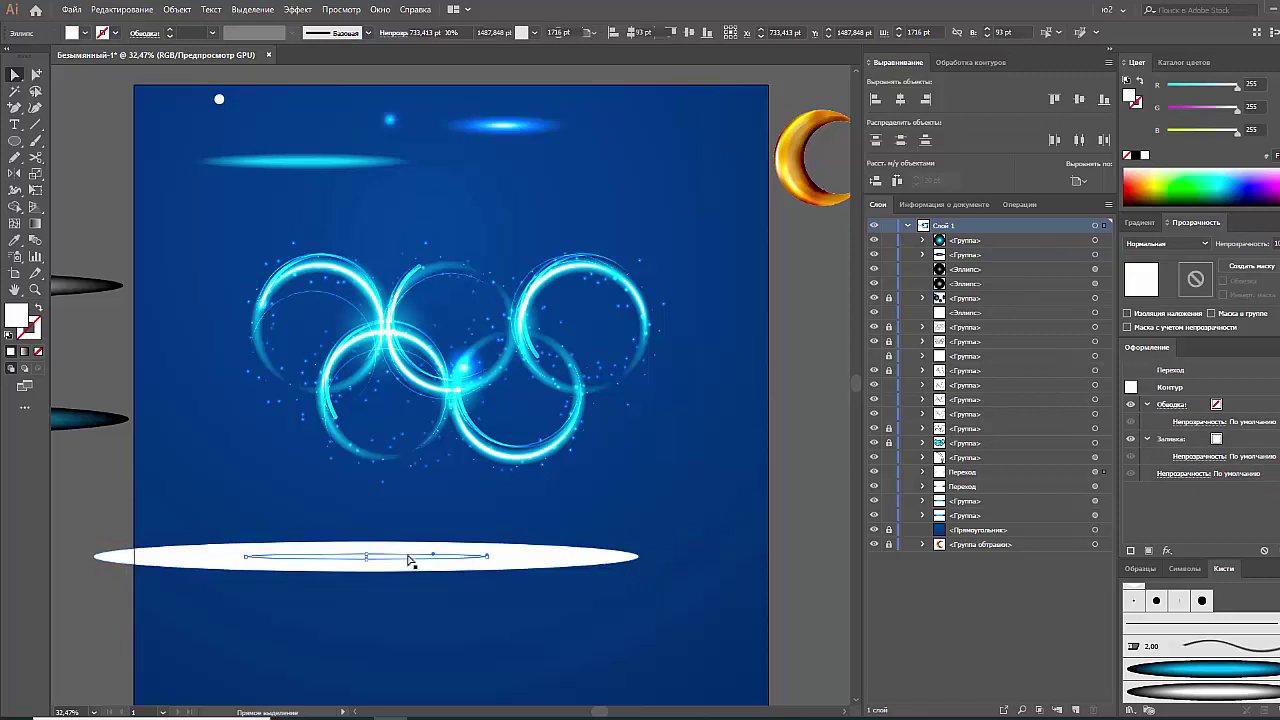
left_click(1240, 169)
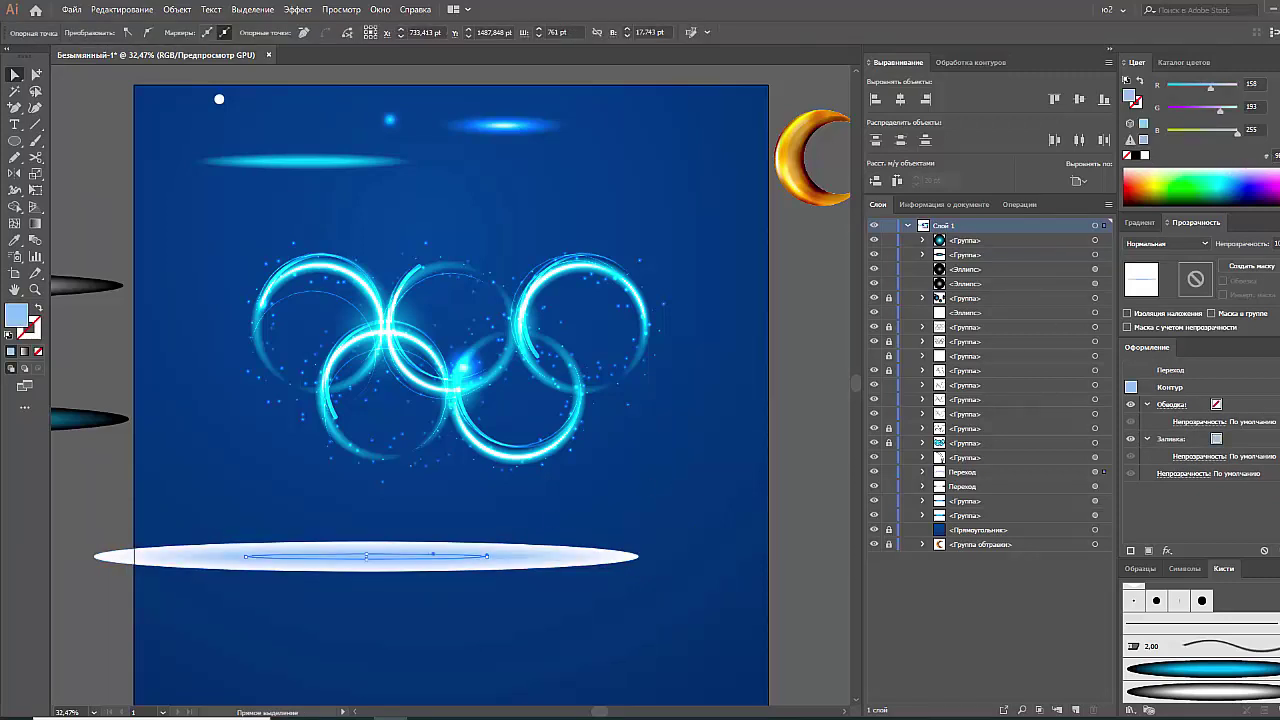
left_click(1240, 173)
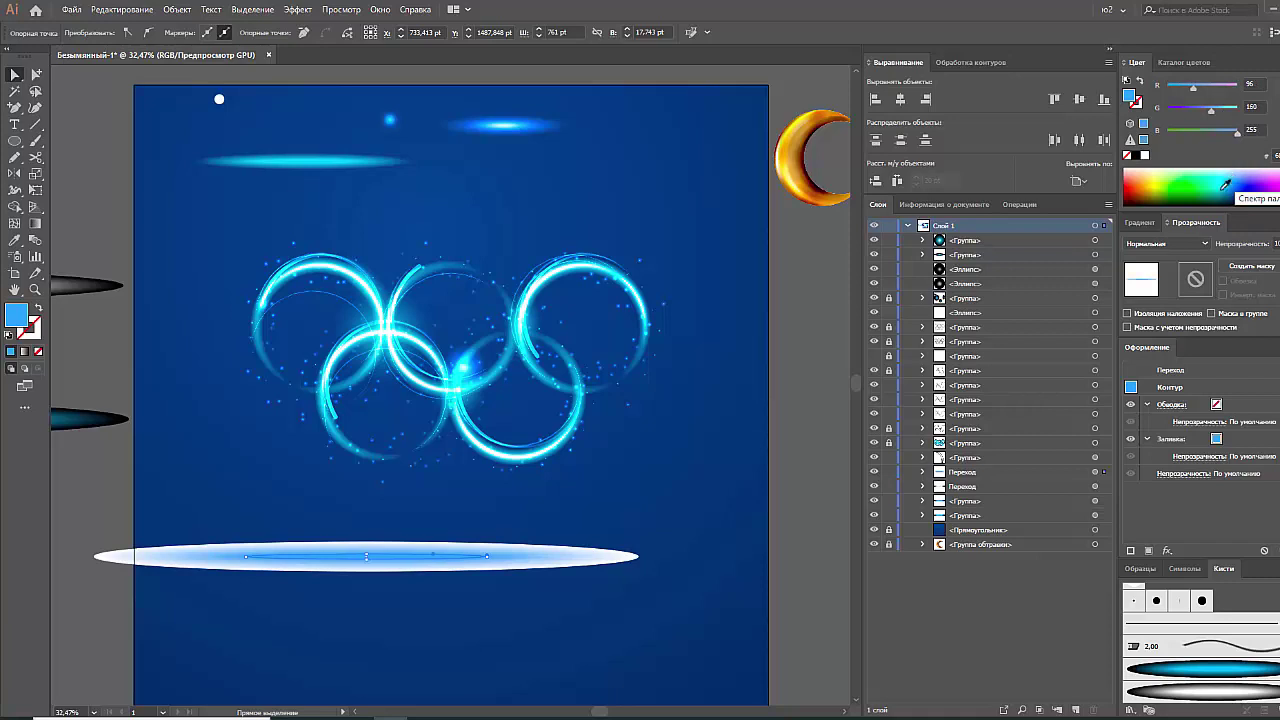
left_click(1274, 62)
left_click(1199, 86)
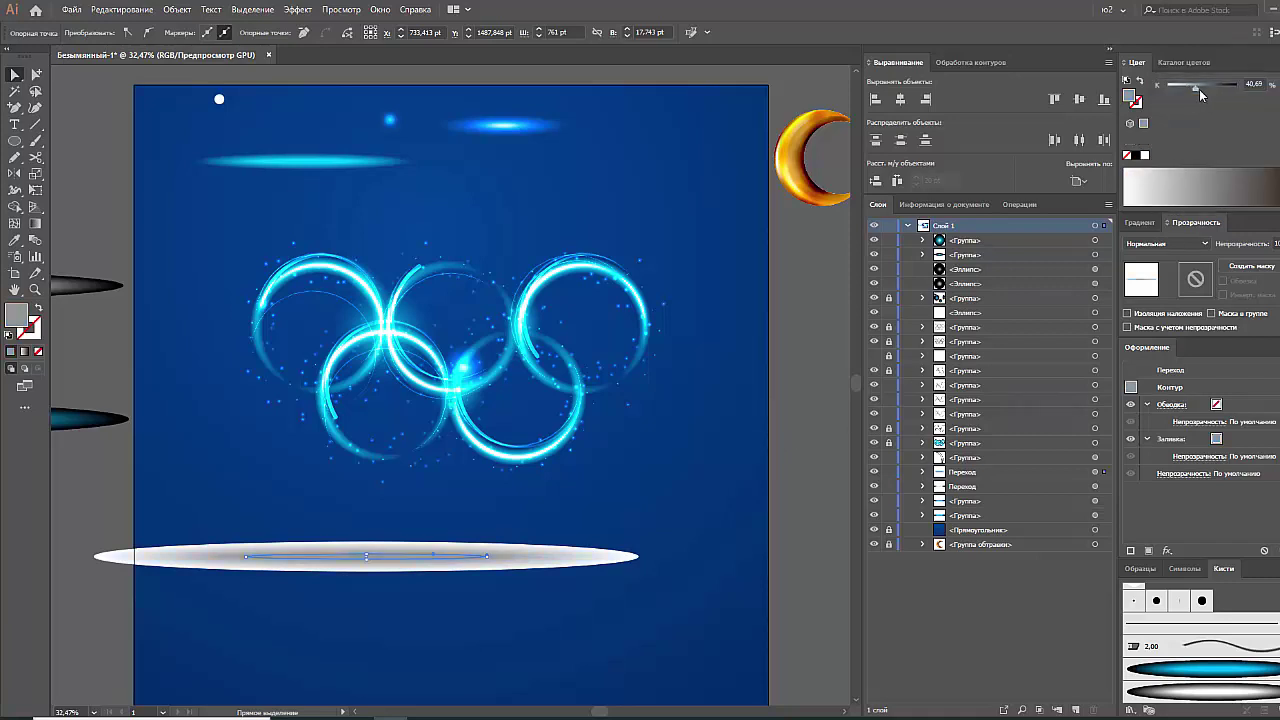
left_click(526, 566)
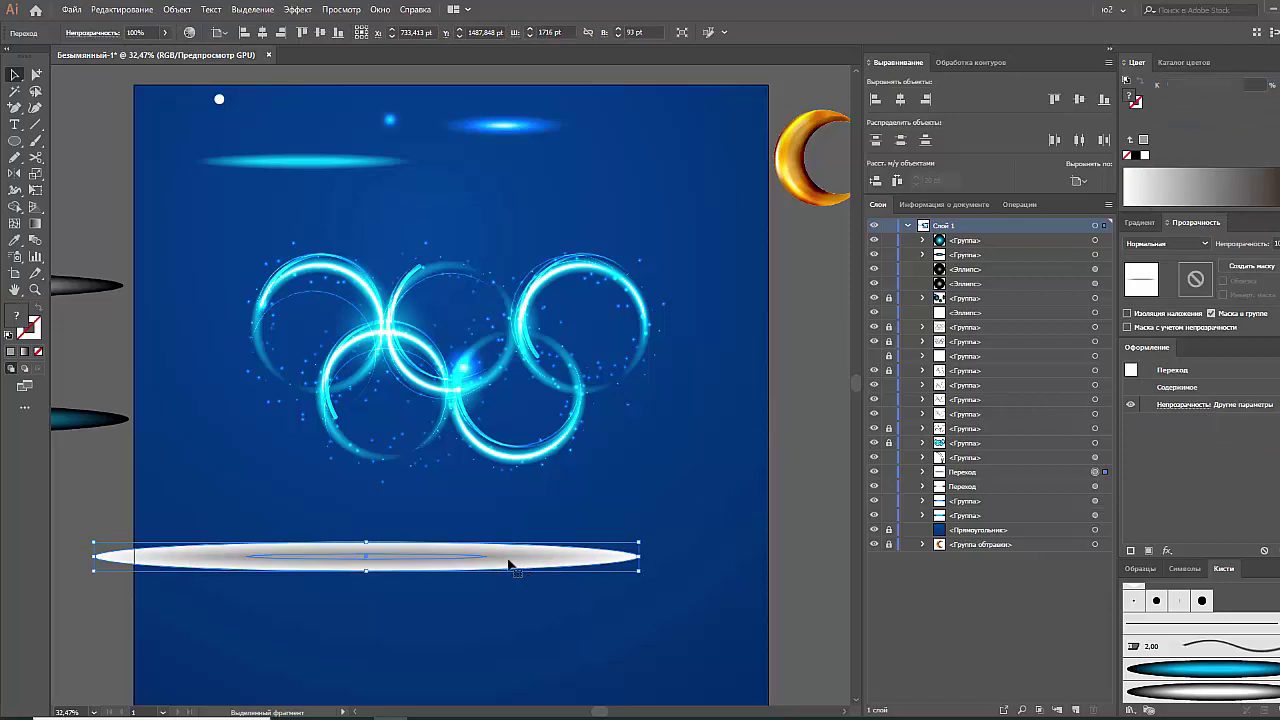
Save the ellipse blend in the Brushes panel as a new object brush
left_click_drag(508, 562, 1140, 670)
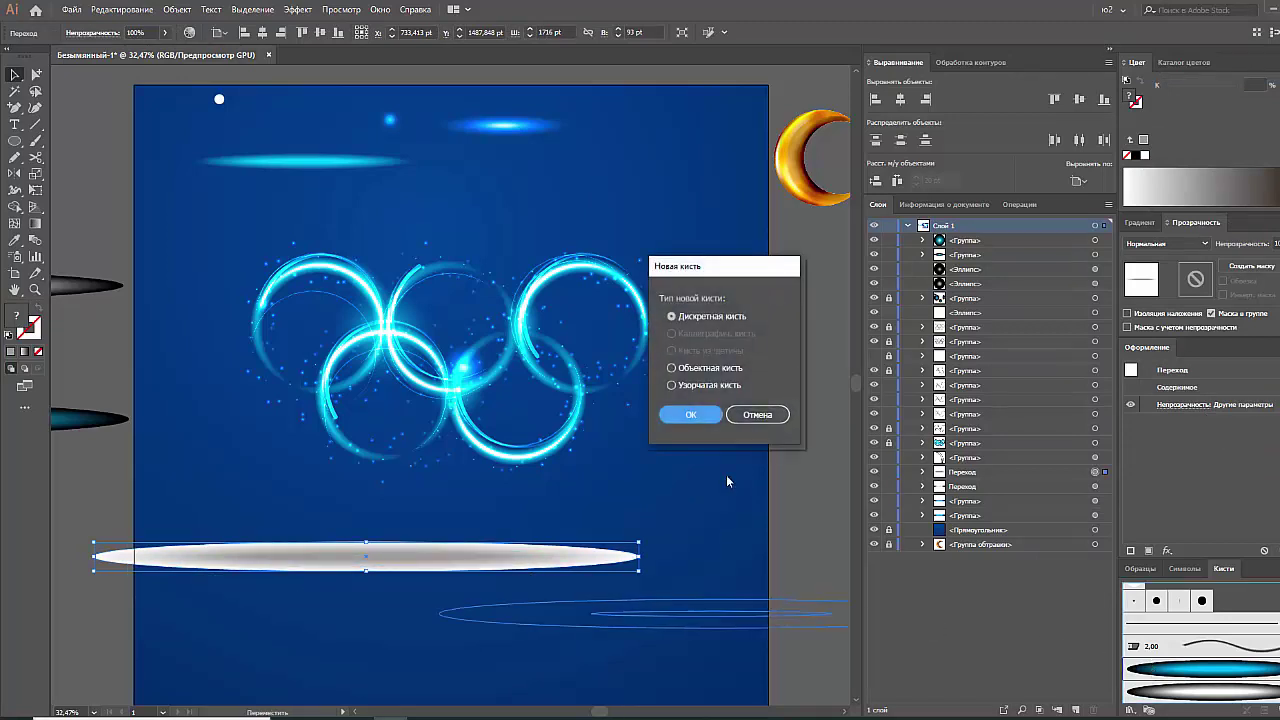
left_click(688, 368)
left_click(690, 414)
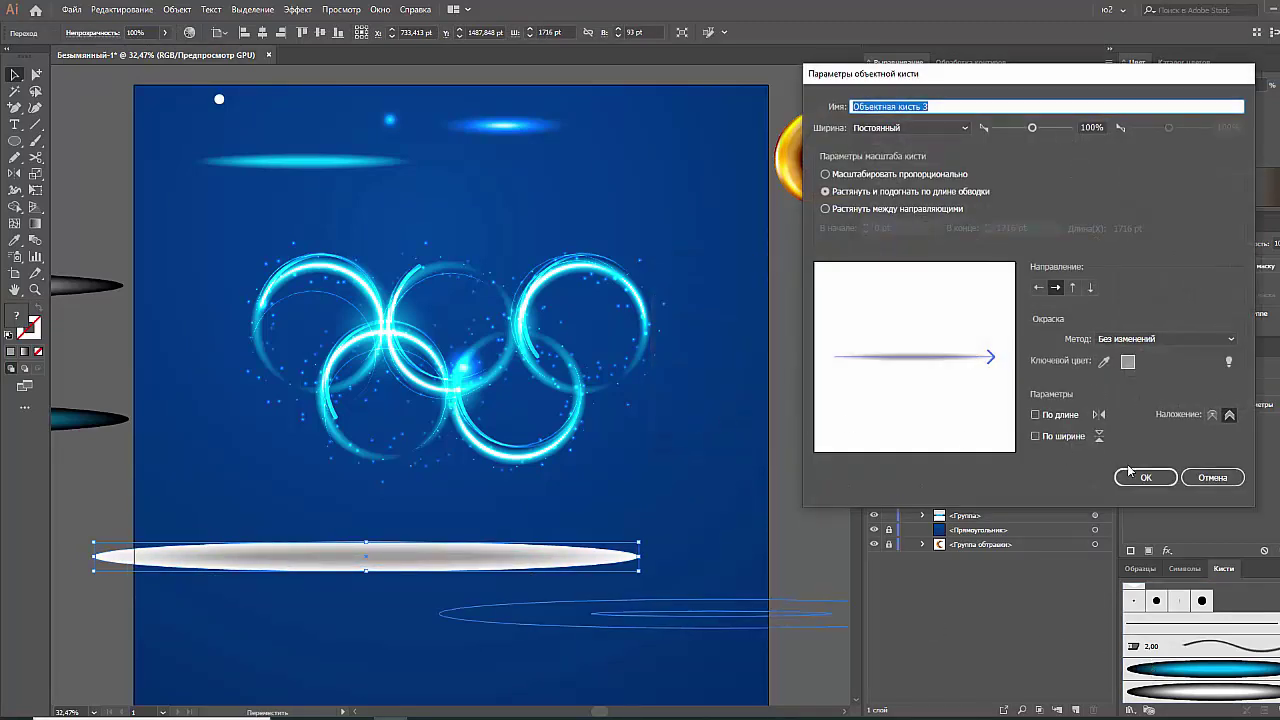
key("Return")
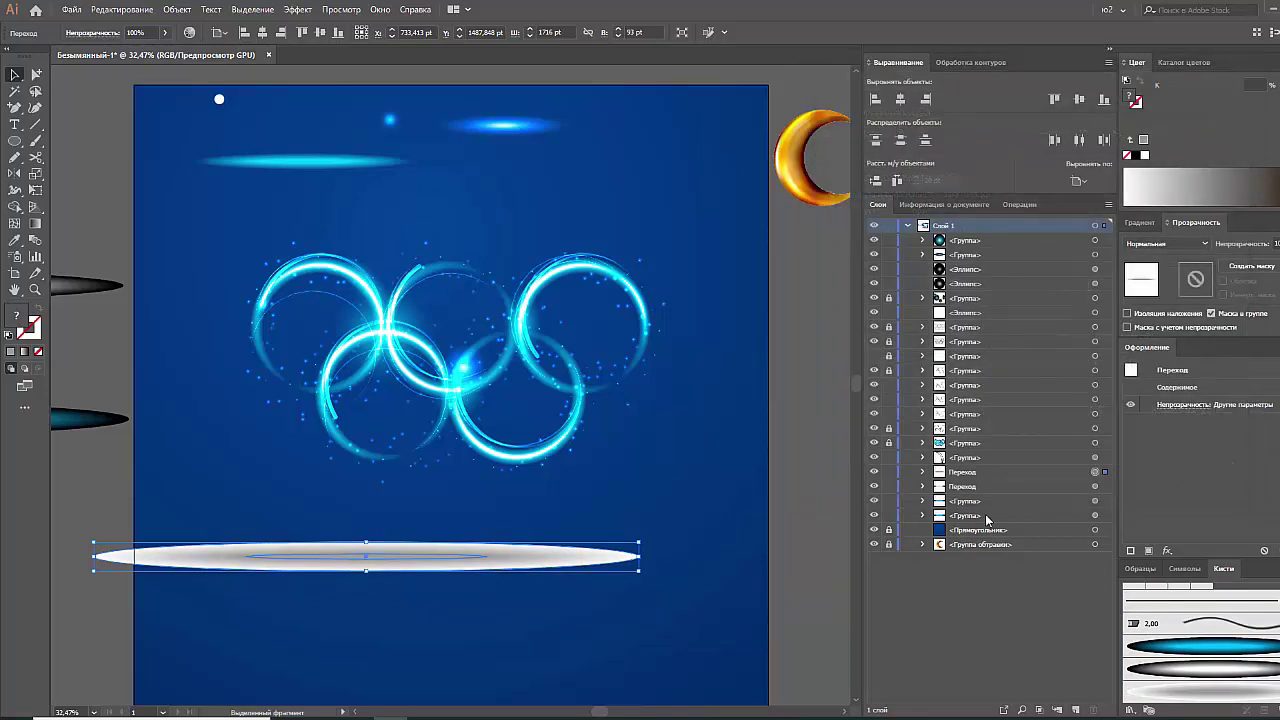
Move the blend off the artboard, duplicate the rings below, and stroke them with the new brush
left_click_drag(575, 556, 98, 508)
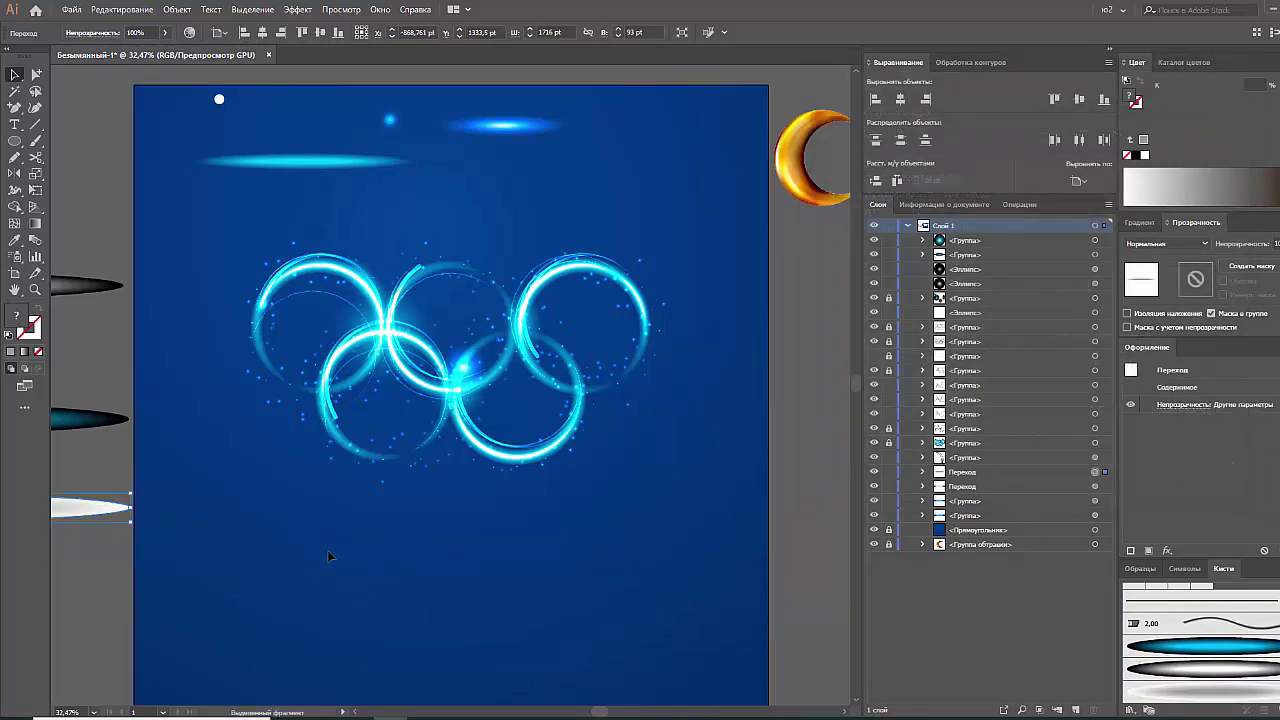
left_click(452, 499)
left_click_drag(586, 258, 620, 486)
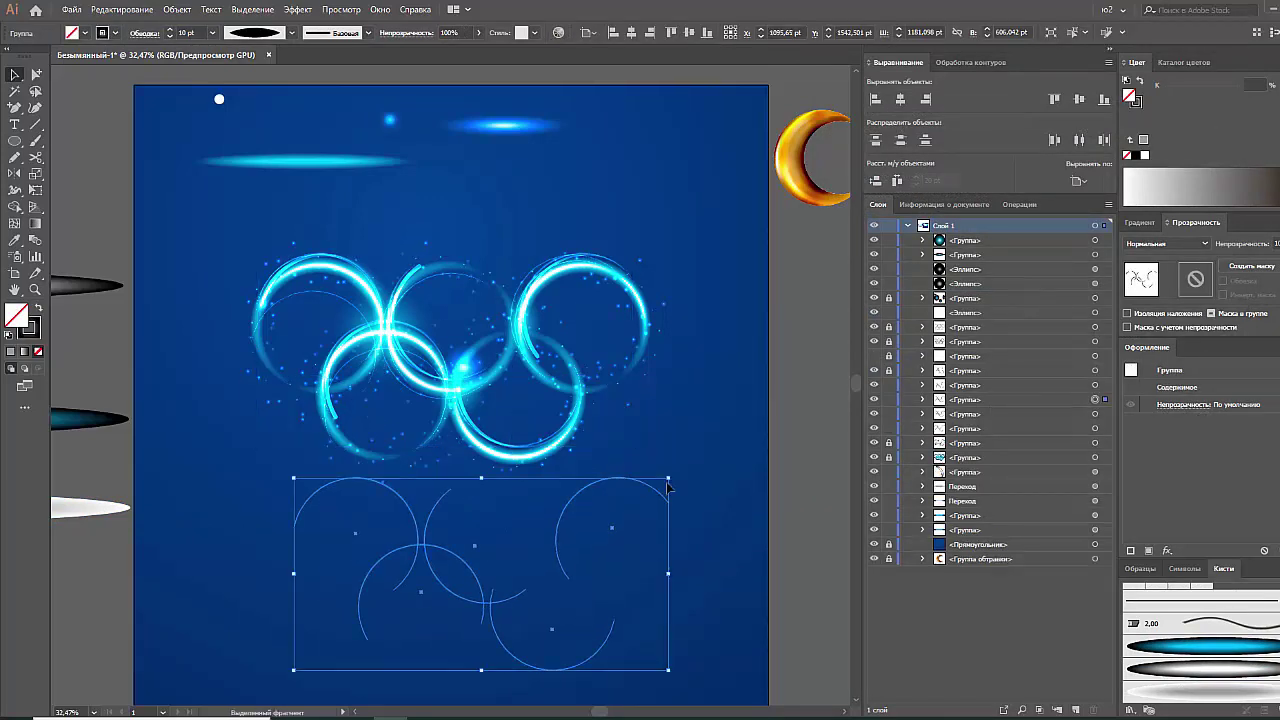
left_click(1166, 690)
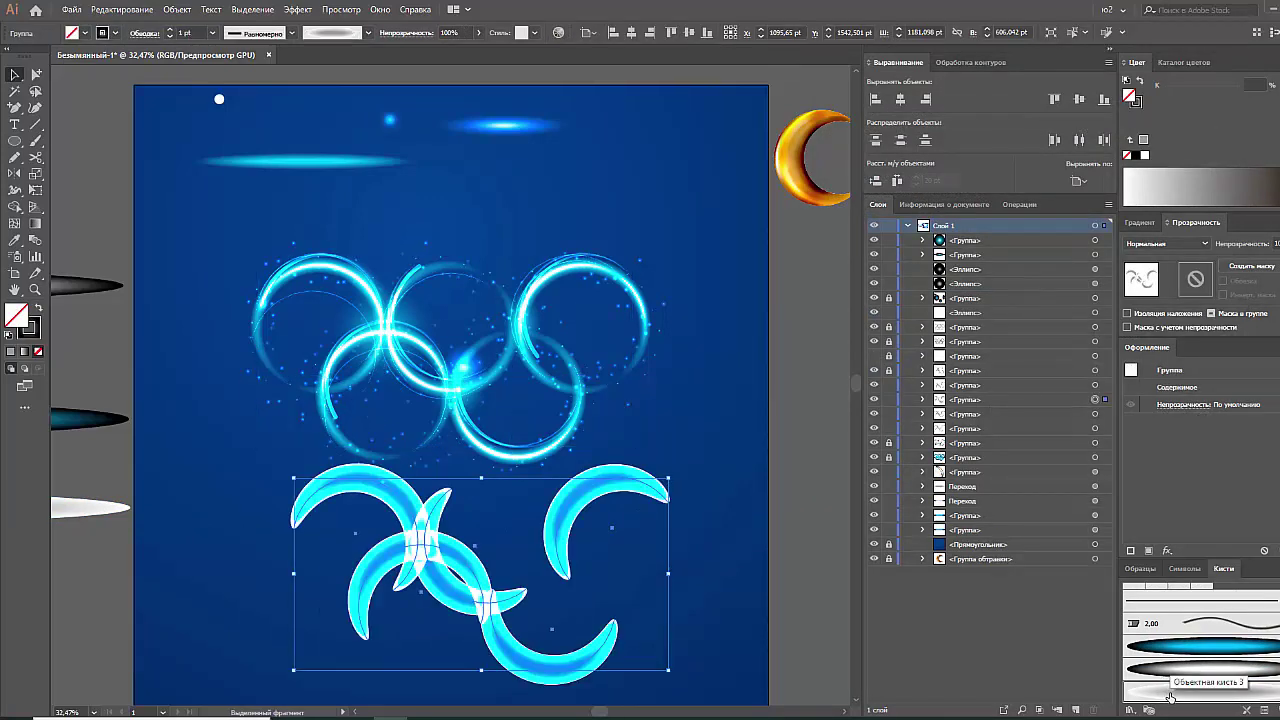
left_click(1165, 243)
Give the five crescent paths Color Burn blending and group them
left_click(1160, 340)
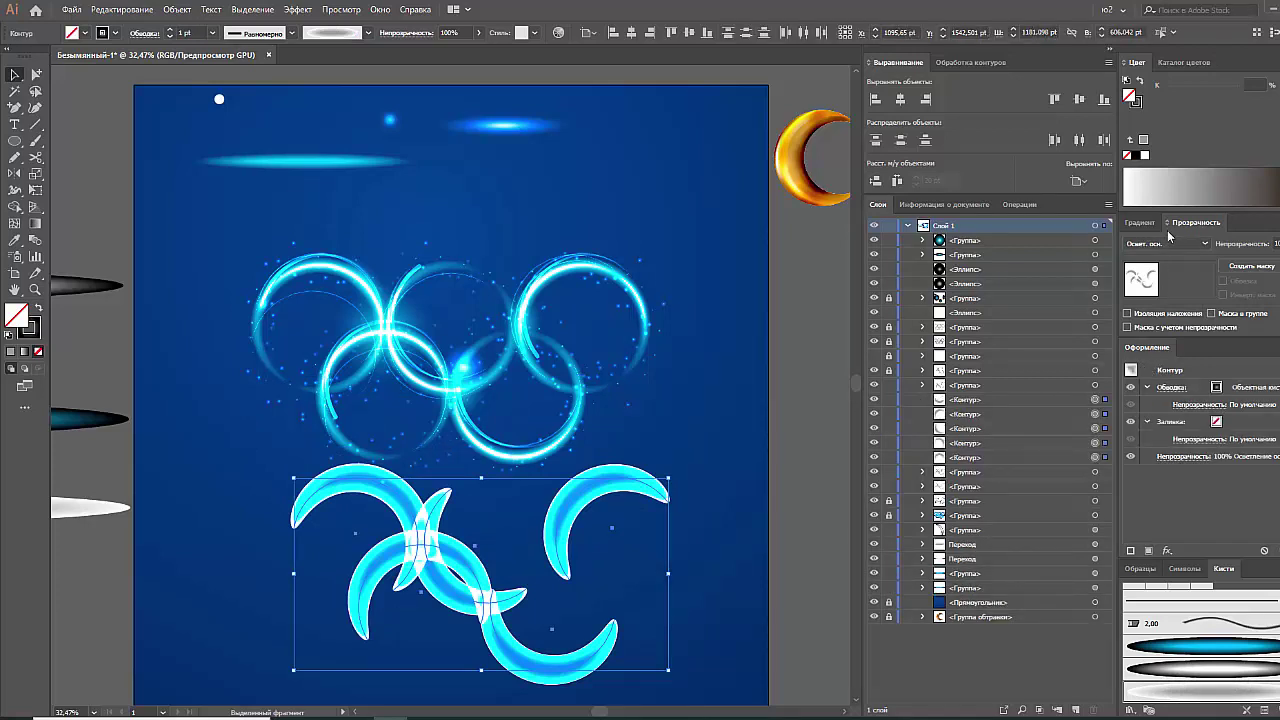
left_click(1165, 243)
left_click(1166, 313)
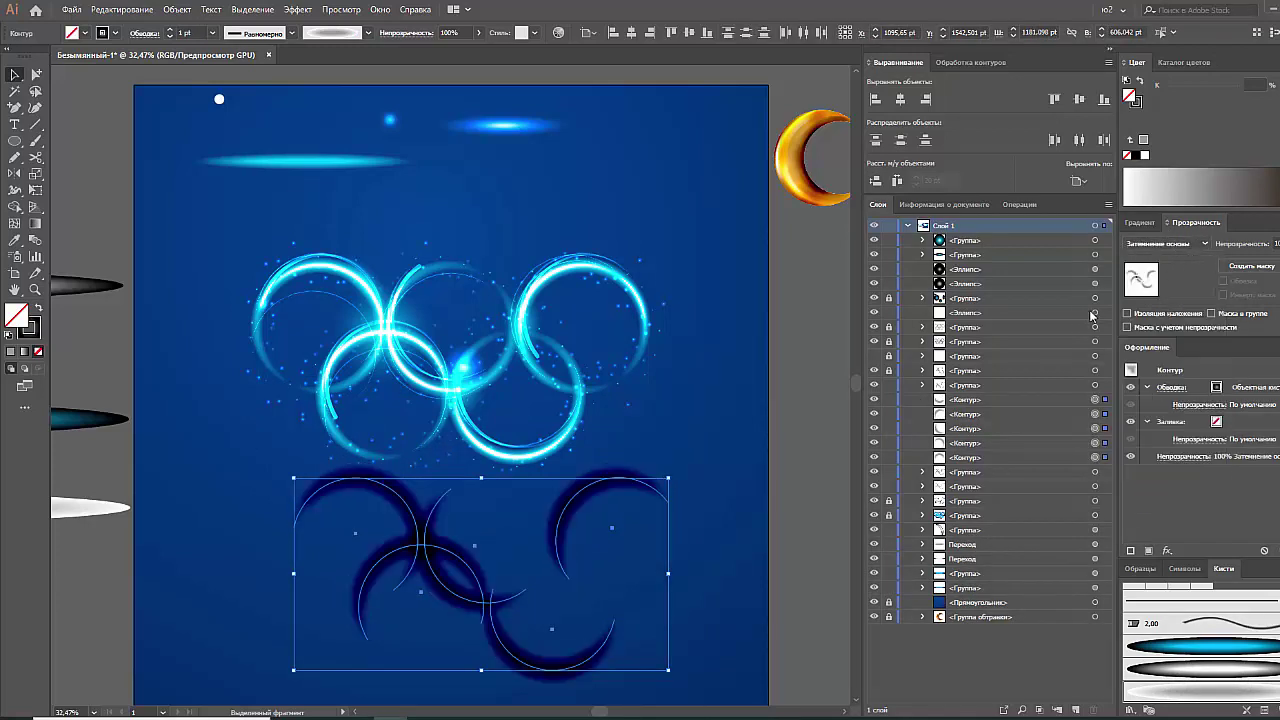
key("ctrl+g")
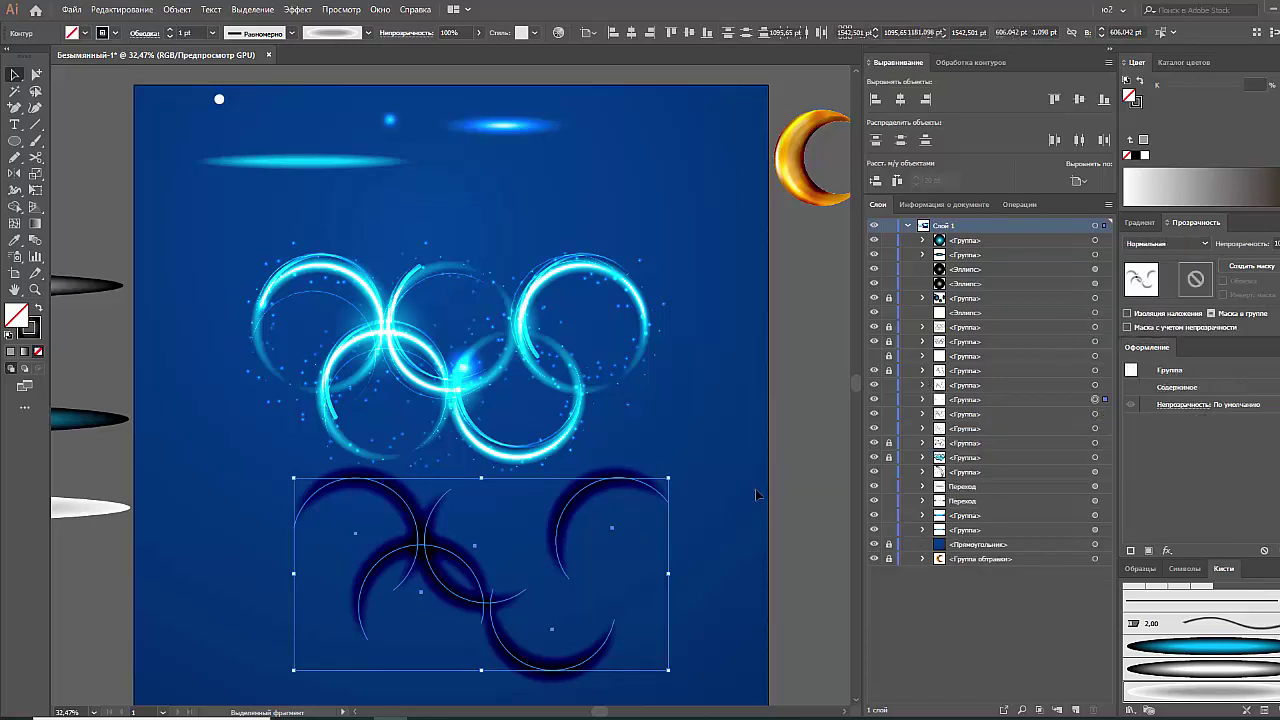
left_click(636, 492)
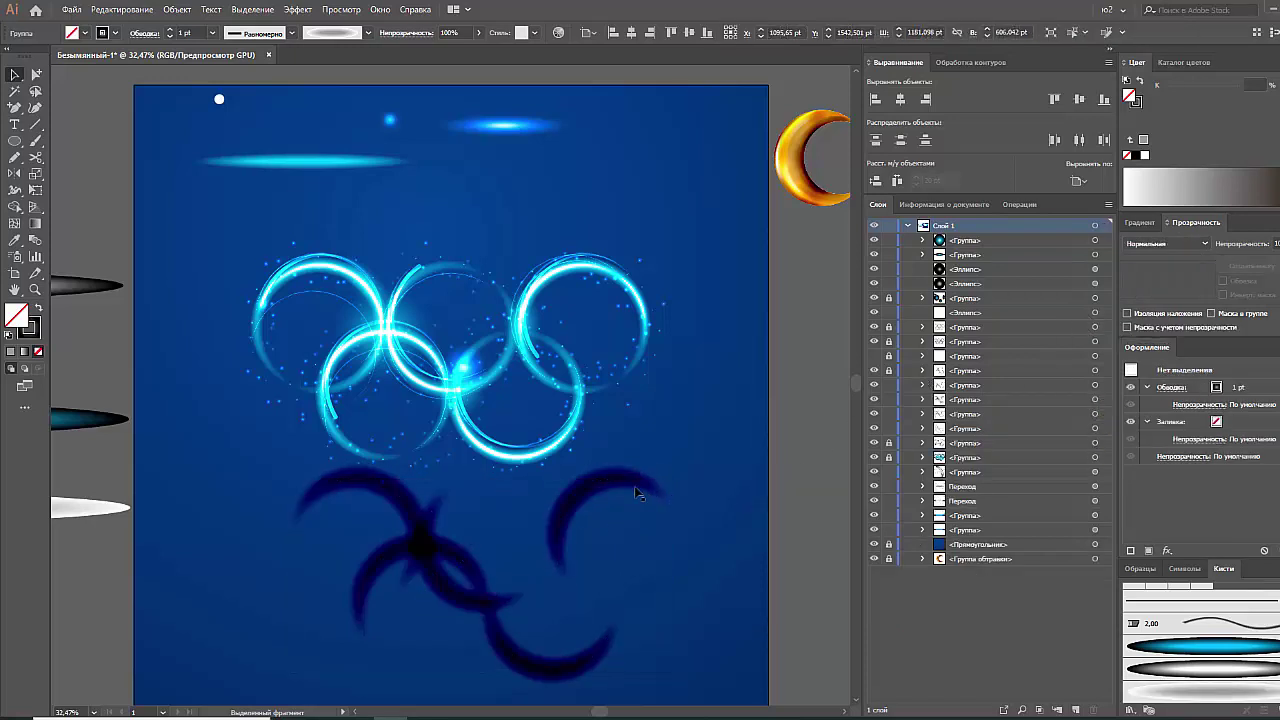
Inspect the ellipse brush settings without changes, then drag its artwork onto the canvas
double_click(1153, 692)
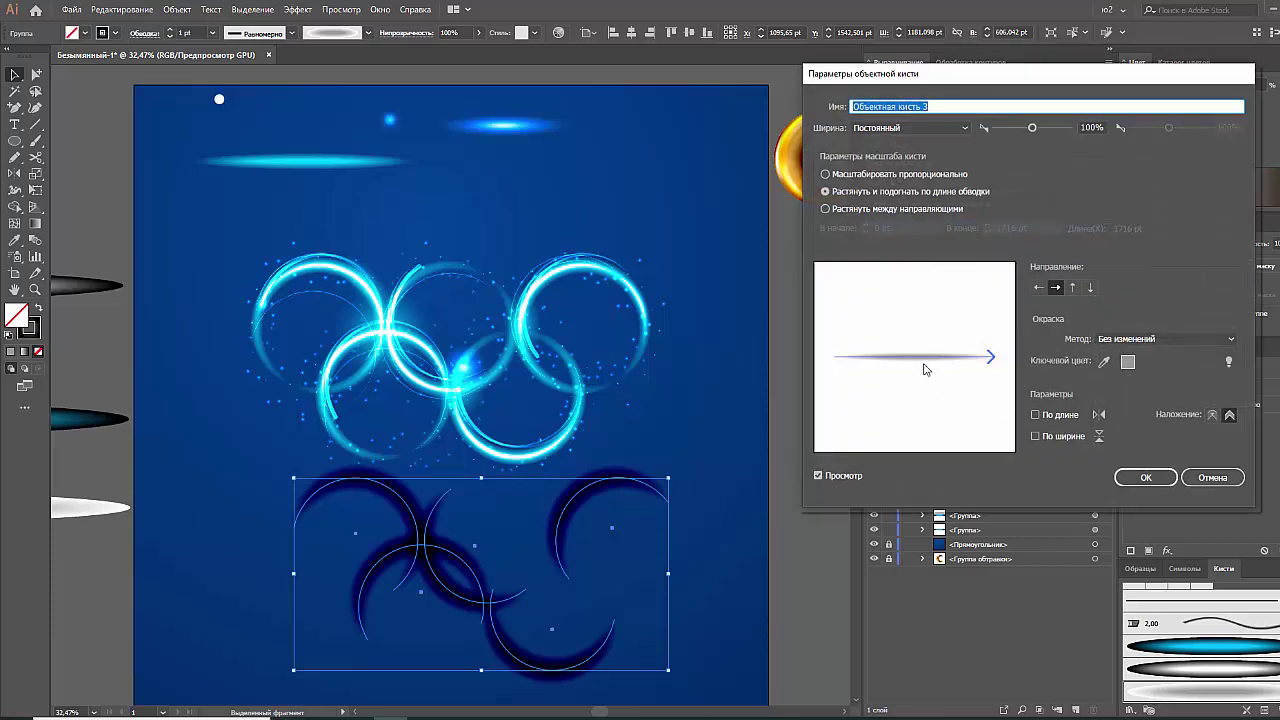
left_click(1207, 481)
left_click_drag(90, 510, 830, 519)
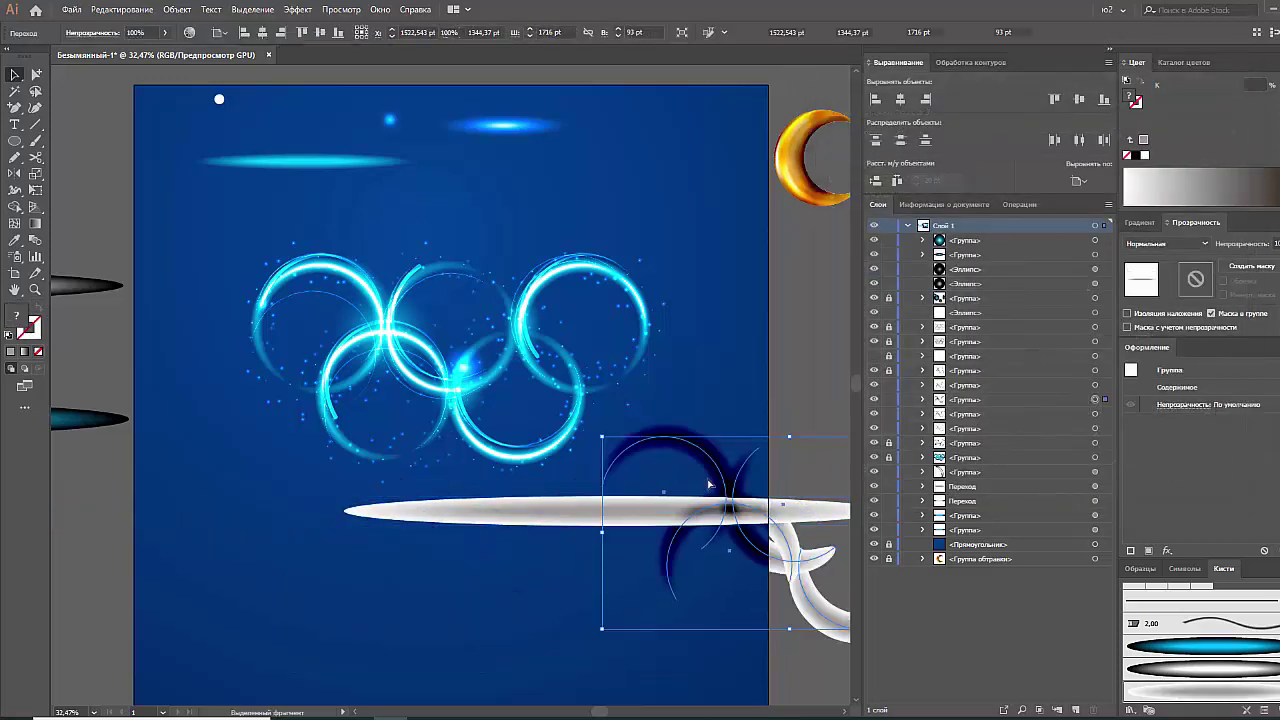
Move the ellipse artwork below the artboard and lighten its centre path's grey from 39 to 22
left_click(785, 435)
scroll(517, 512, "down", 1)
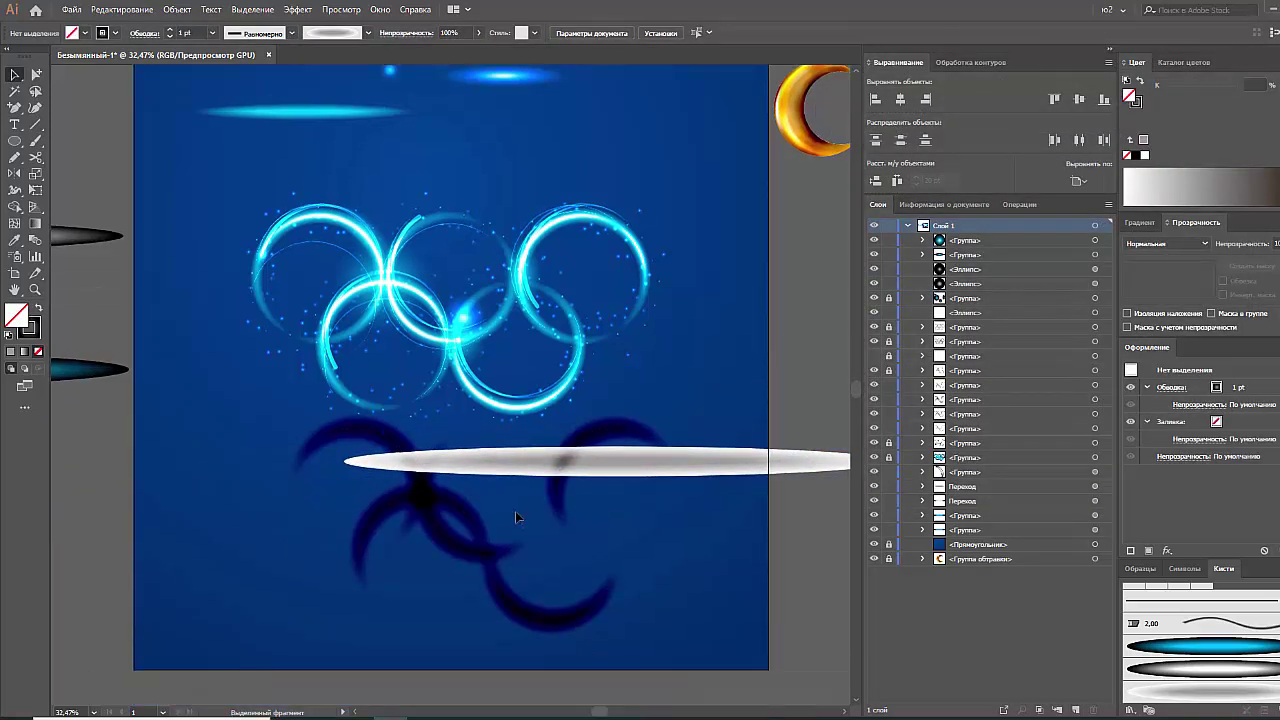
scroll(517, 517, "down", 2)
left_click_drag(757, 383, 625, 621)
double_click(626, 624)
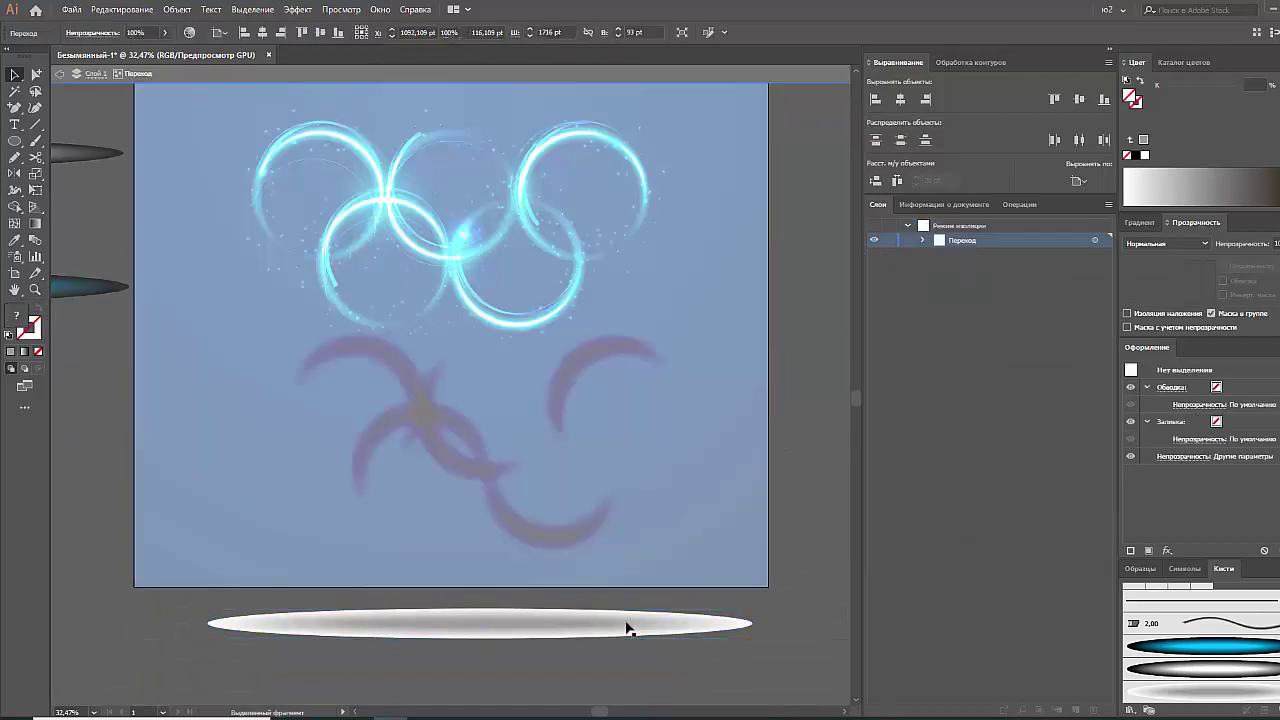
left_click(588, 629)
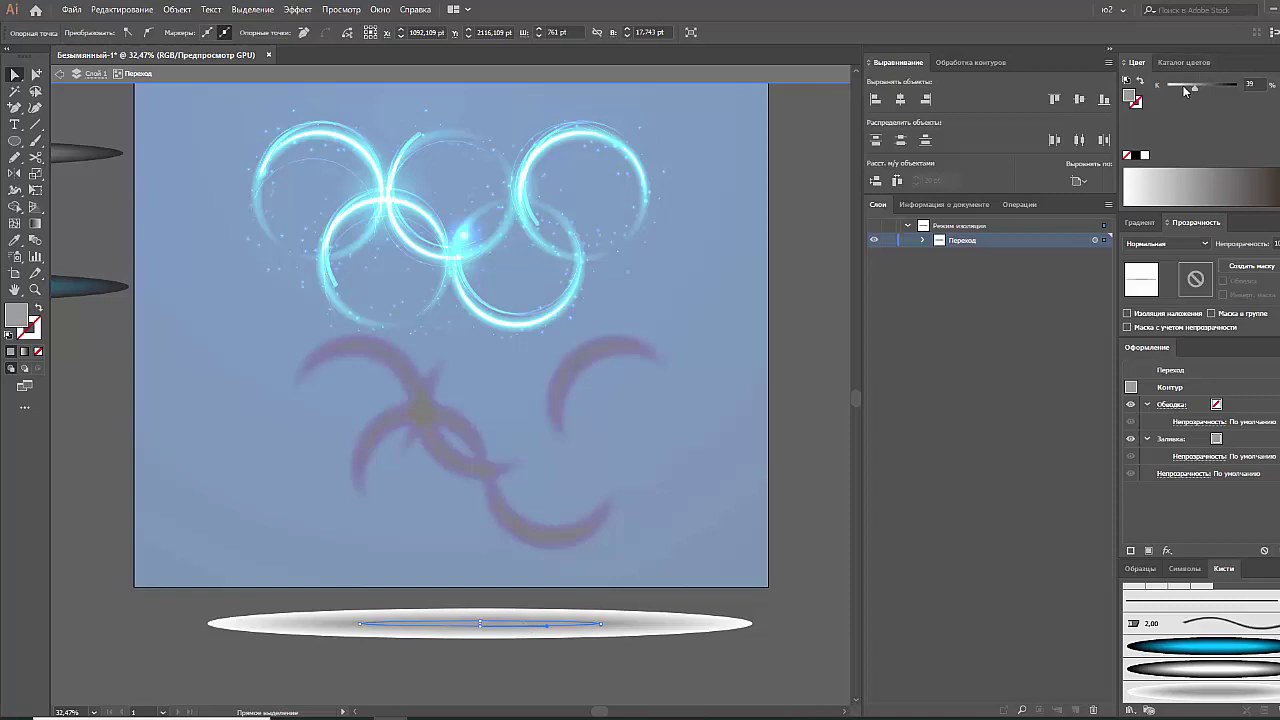
left_click_drag(1194, 87, 1182, 87)
double_click(785, 494)
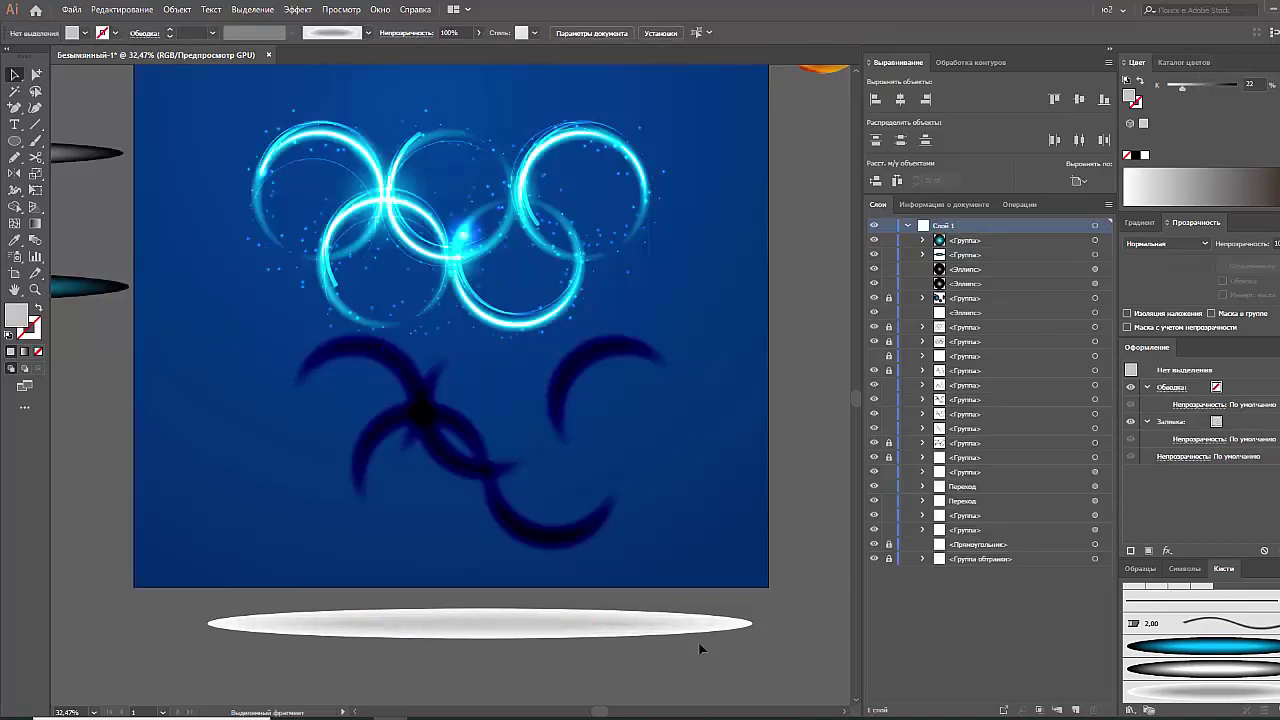
Move the lightened ellipse left and place a second copy below the artboard
left_click_drag(249, 614, 249, 614)
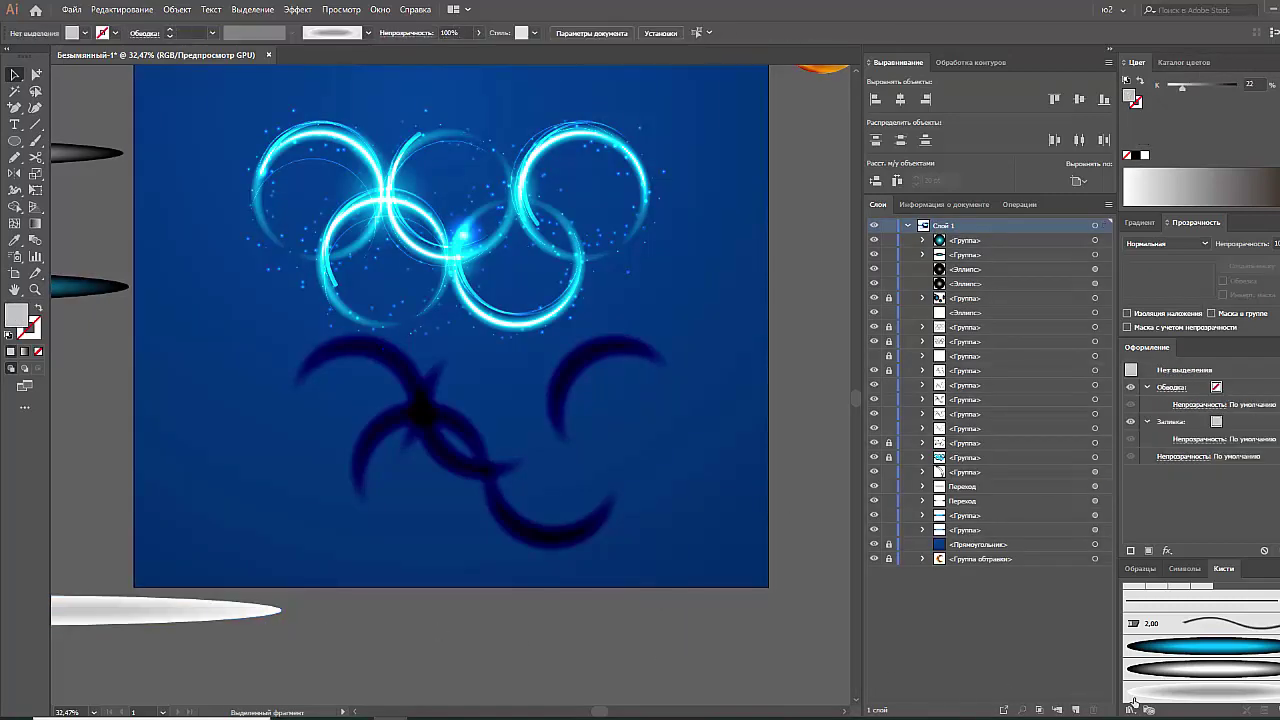
left_click_drag(566, 658, 548, 648)
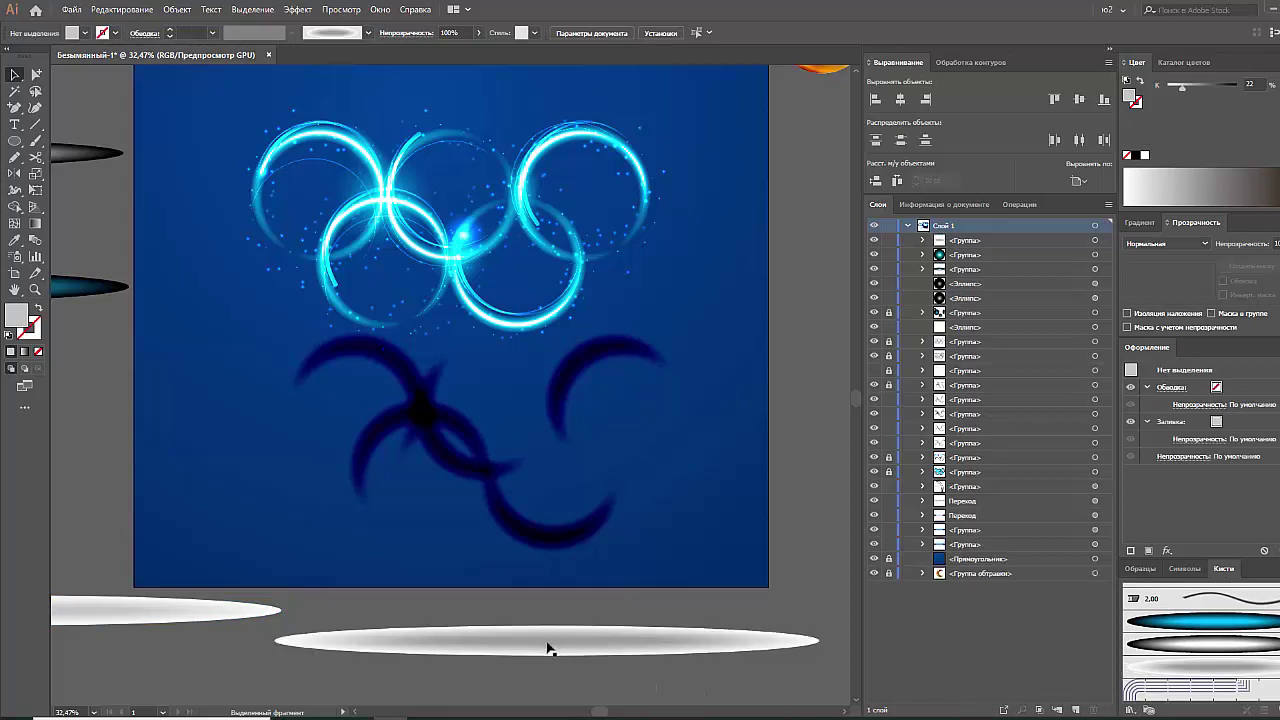
left_click(548, 648)
double_click(548, 648)
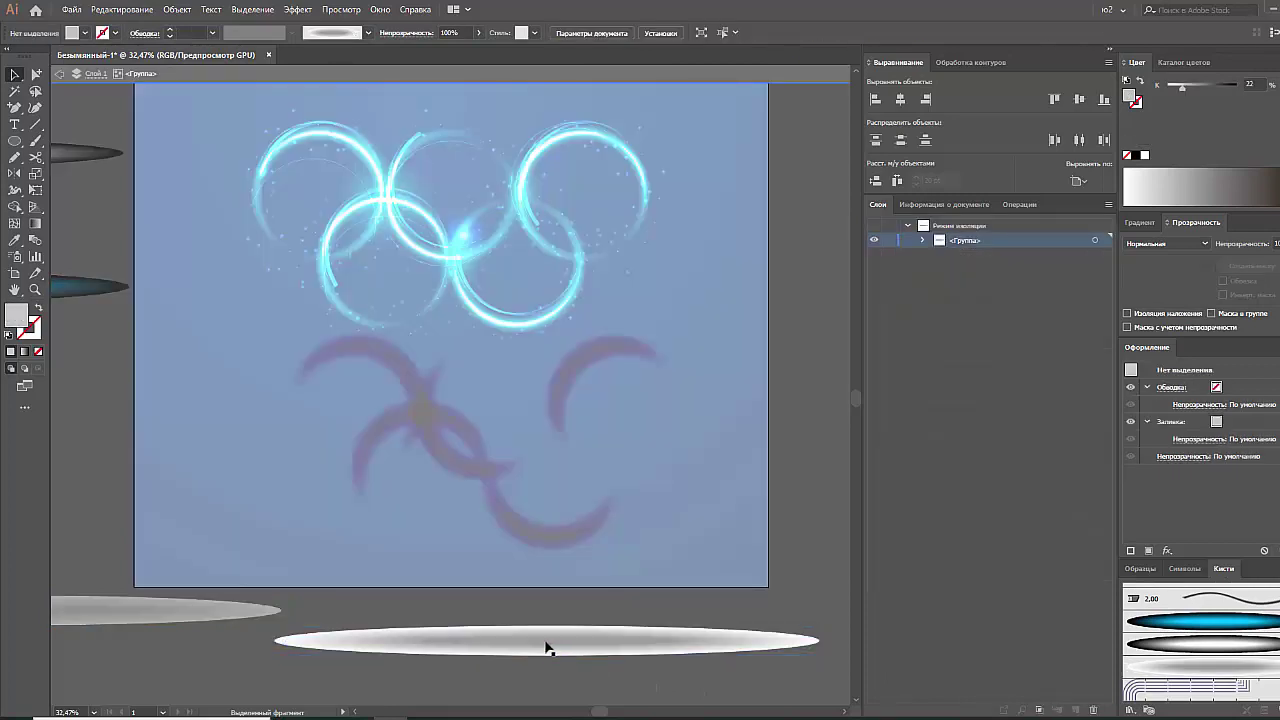
left_click(548, 648)
key("Escape")
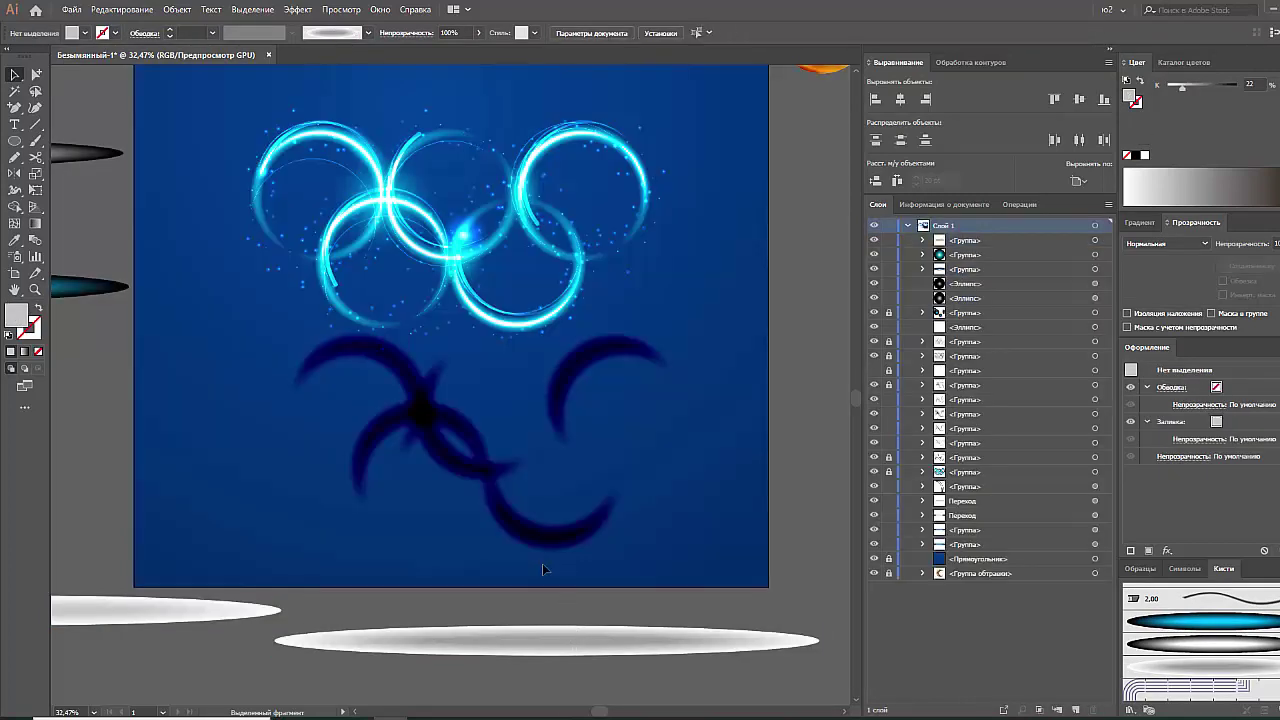
left_click(600, 515)
scroll(603, 612, "up", 3)
Ungroup the shadow arcs into five separate paths and lower their opacity
left_click(789, 531)
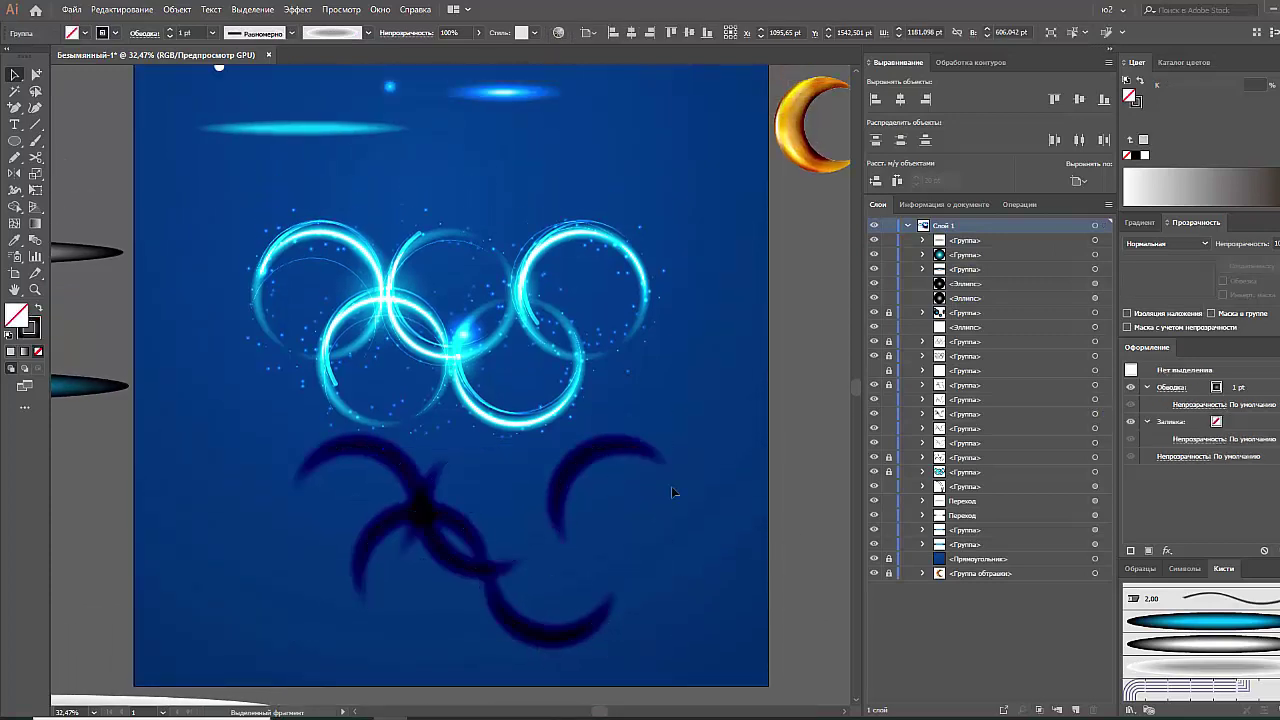
left_click(571, 466)
key("ctrl+shift+b")
key("ctrl+shift+g")
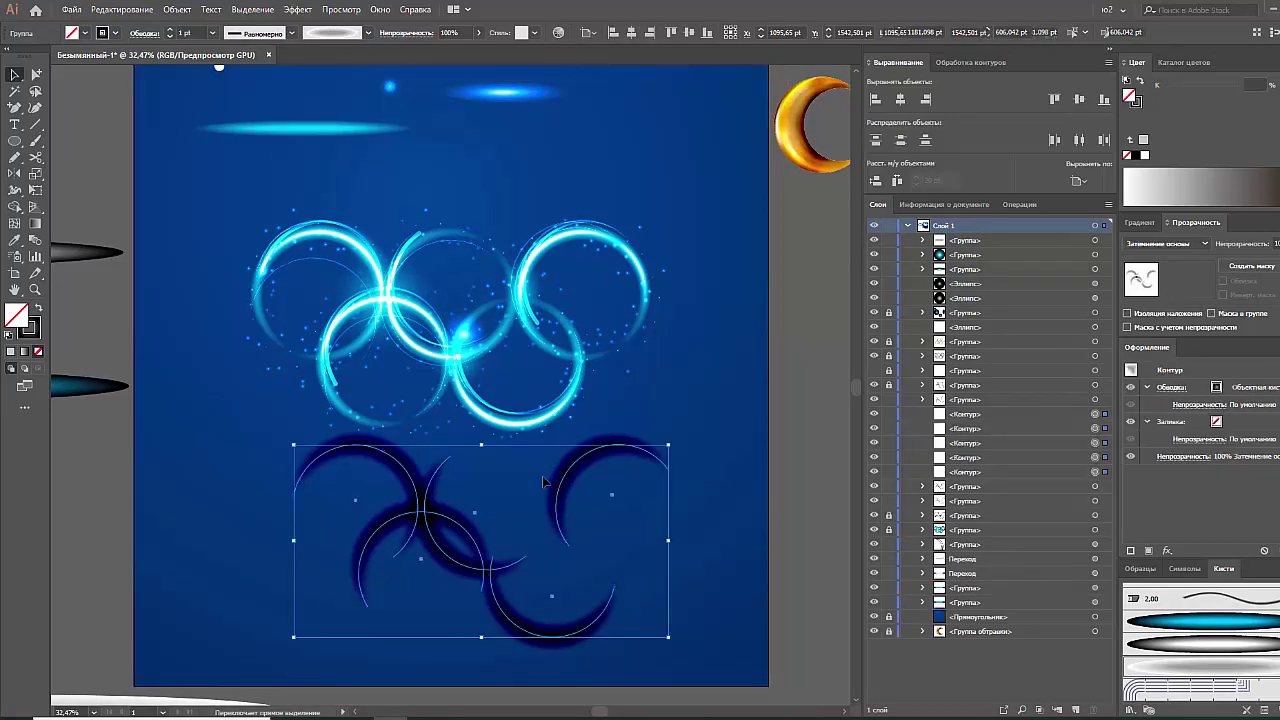
left_click_drag(480, 34, 462, 52)
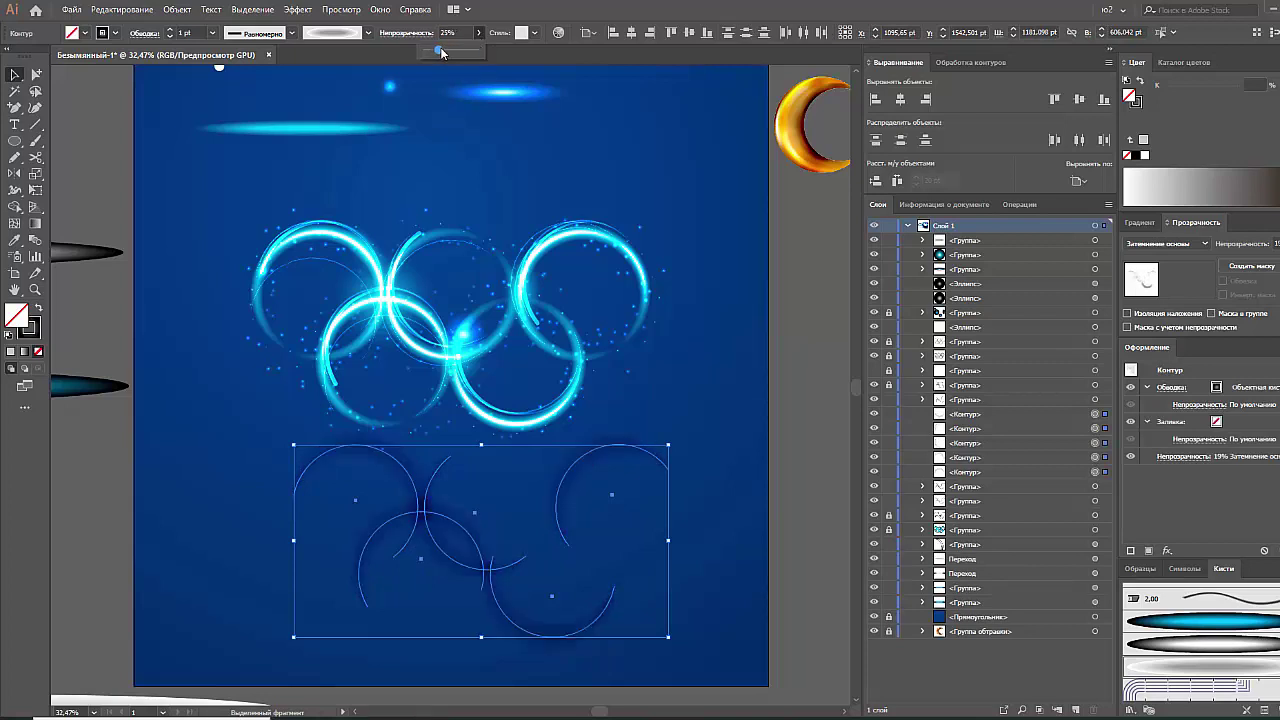
left_click(782, 444)
Group all five shadow arcs and move the group up over the rings
left_click(616, 455)
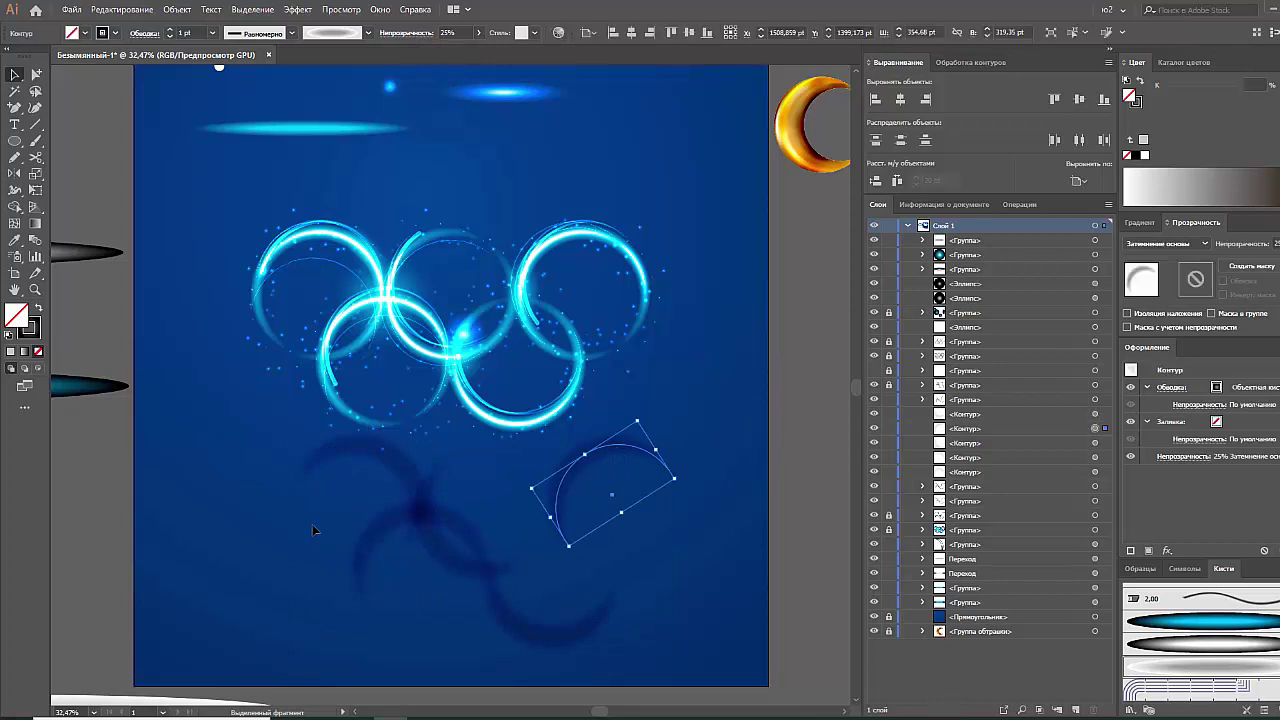
left_click(340, 533)
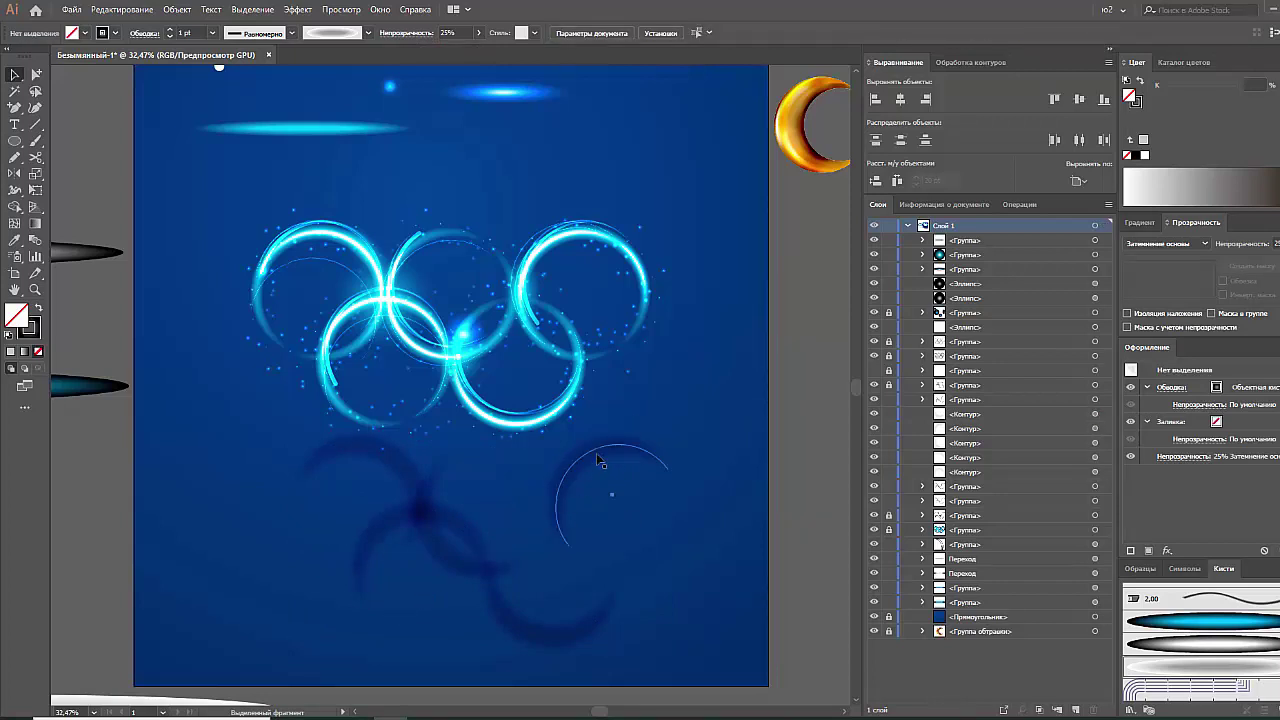
left_click(596, 455)
left_click_drag(357, 484, 651, 607)
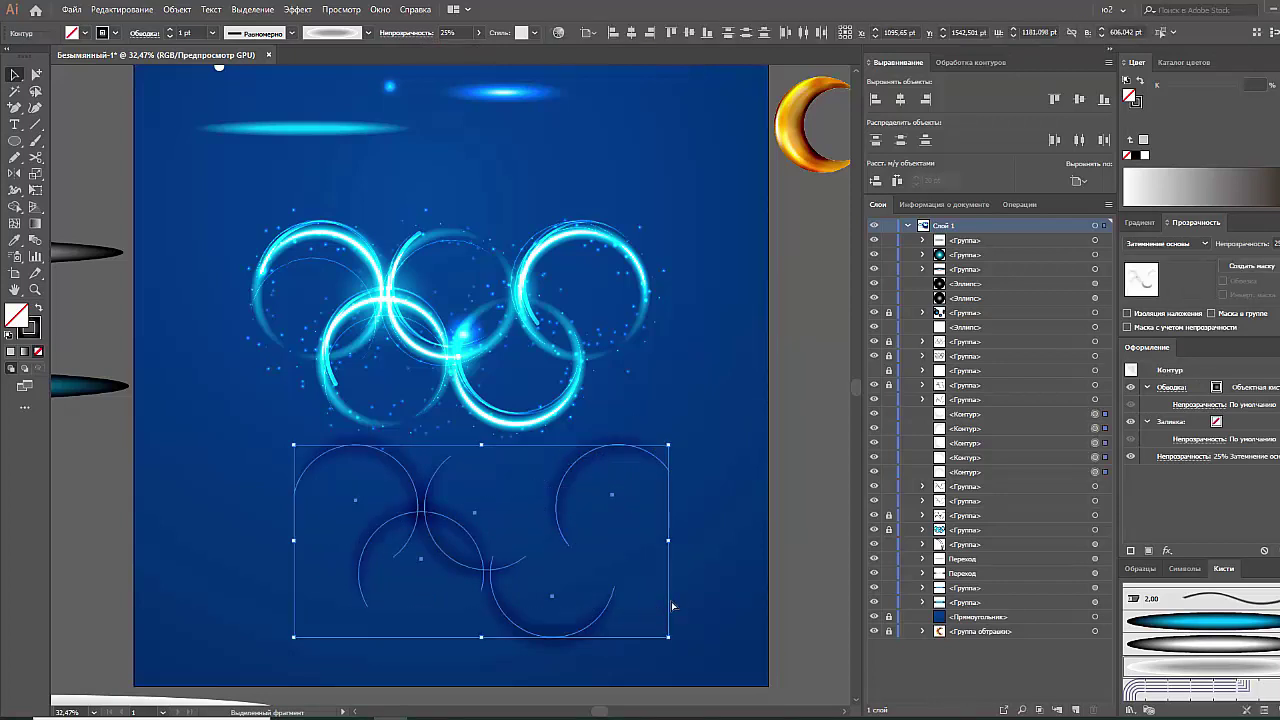
key("ctrl+g")
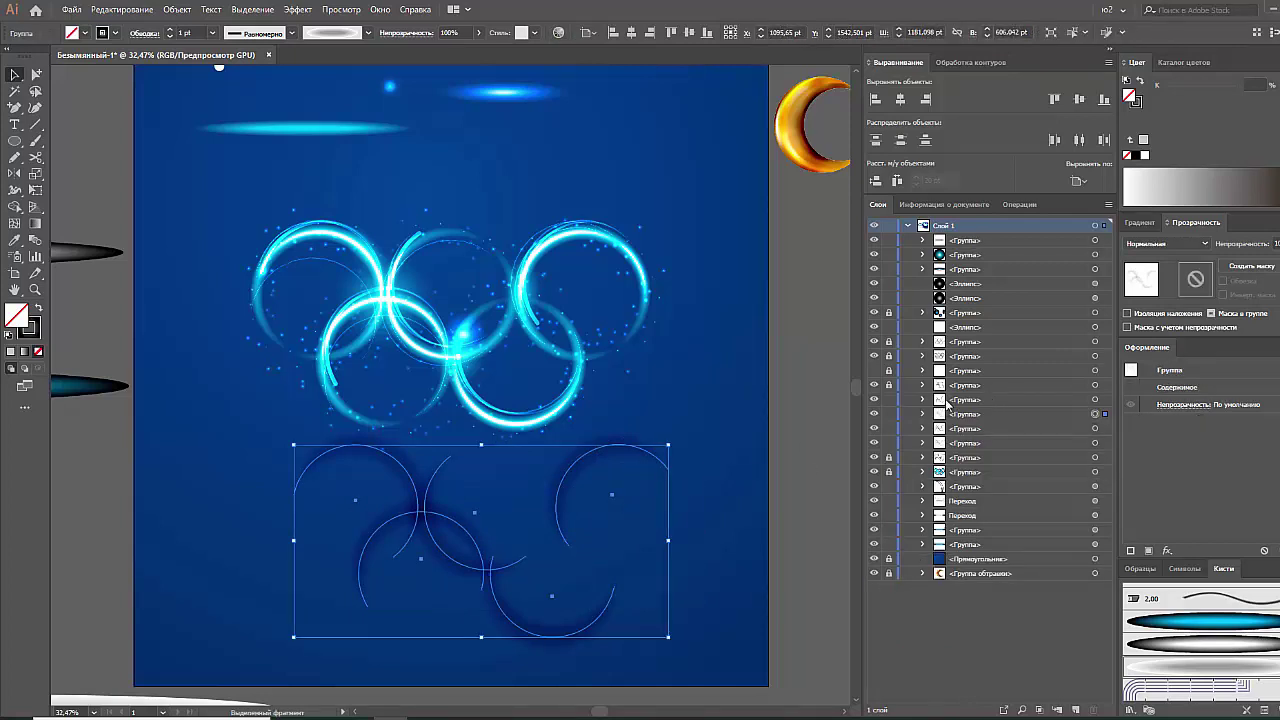
left_click(943, 400)
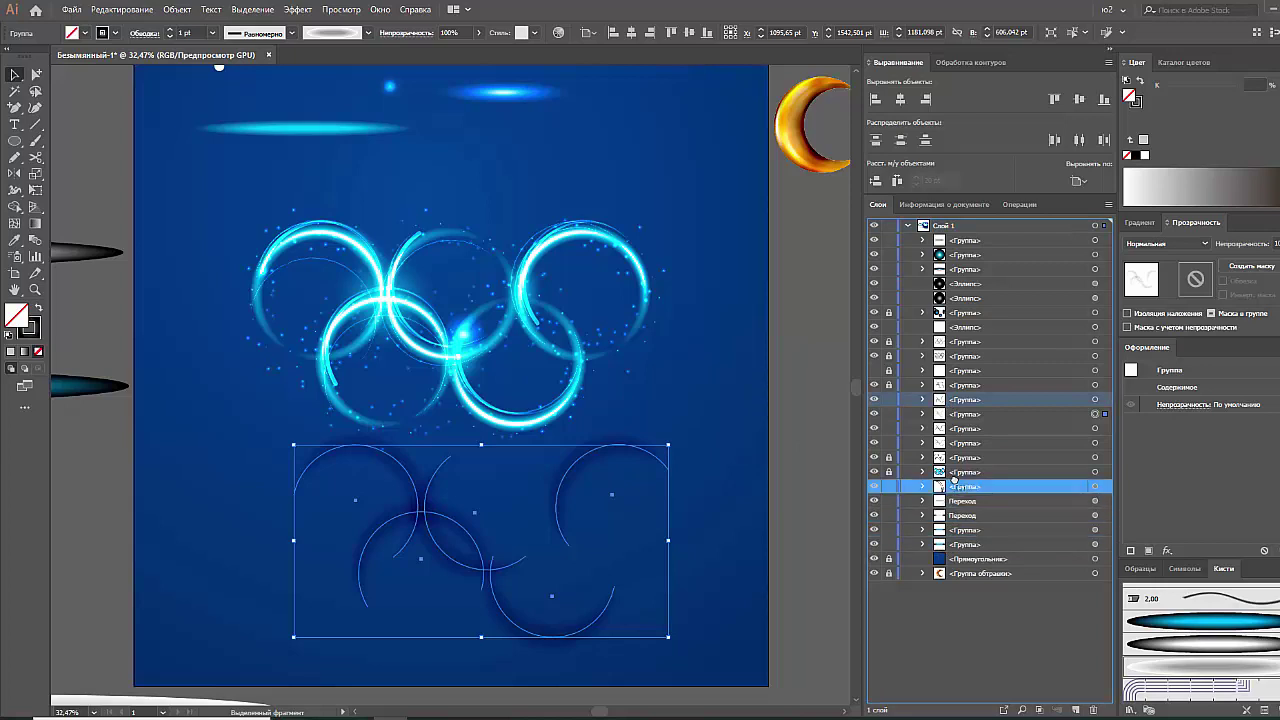
left_click_drag(633, 452, 588, 225)
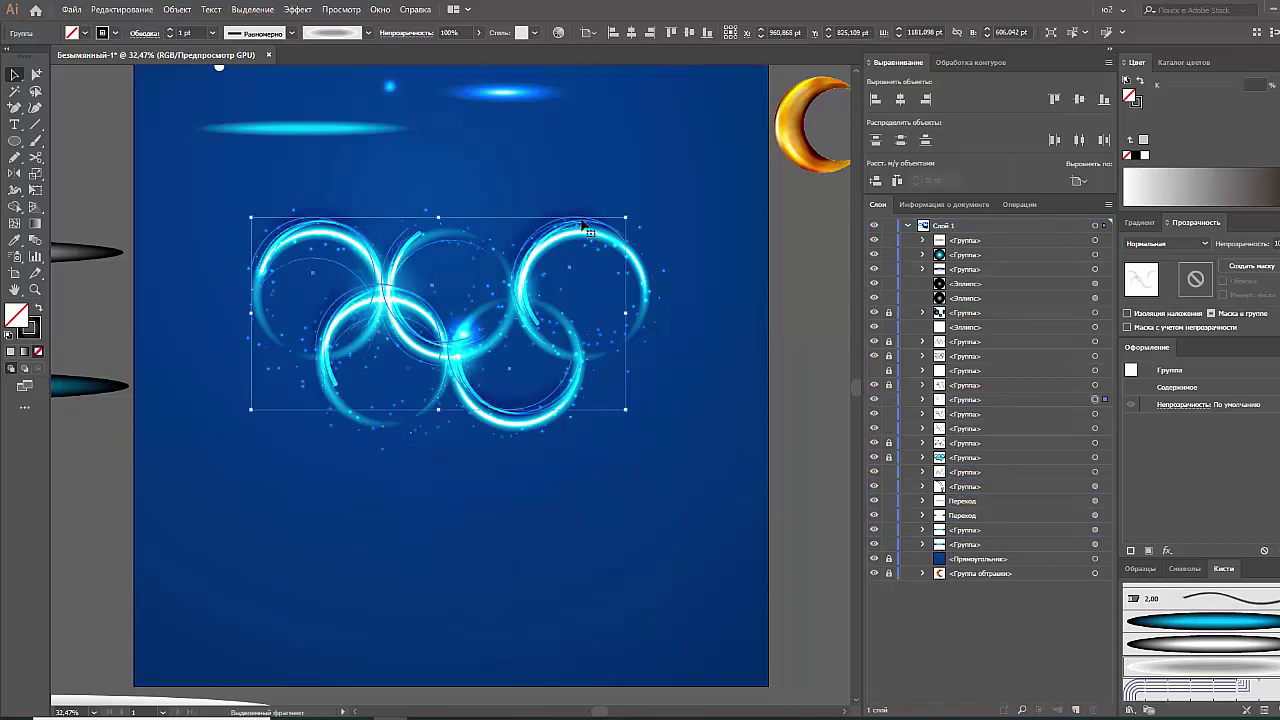
In group isolation, rotate the arcs on the right, lower-middle, left and top-left rings to follow each curve
right_click(583, 213)
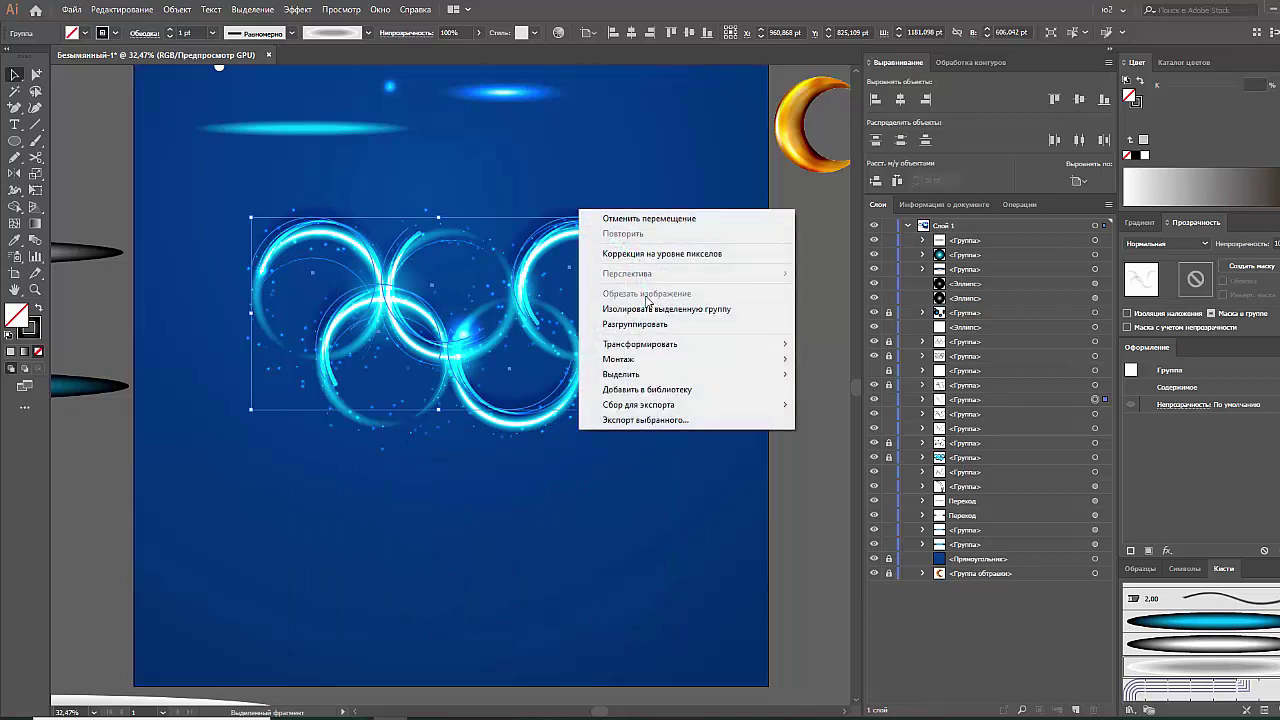
left_click(640, 303)
mouse_move(594, 191)
left_mouse_down()
mouse_move(643, 313)
mouse_move(590, 425)
left_mouse_up()
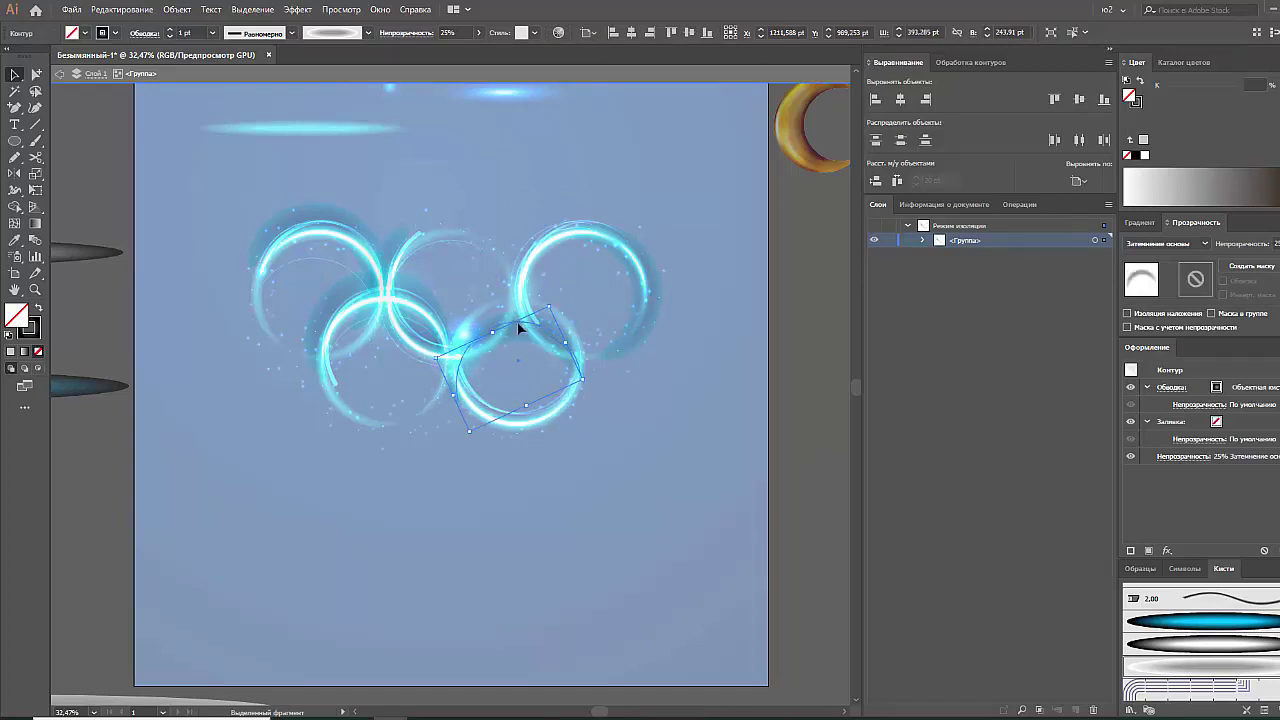
mouse_move(516, 322)
left_mouse_down()
mouse_move(398, 248)
mouse_move(419, 226)
mouse_move(517, 274)
left_mouse_up()
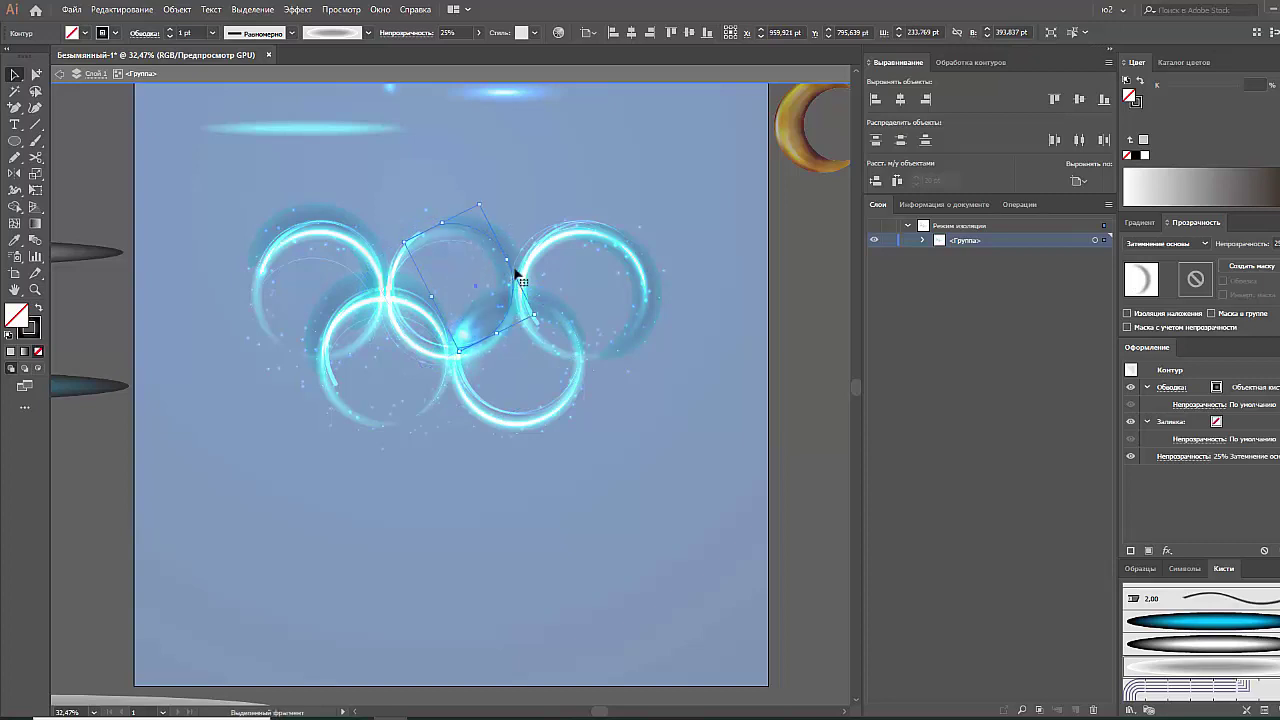
left_click(349, 291)
mouse_move(422, 259)
left_mouse_down()
mouse_move(407, 377)
mouse_move(453, 423)
left_mouse_up()
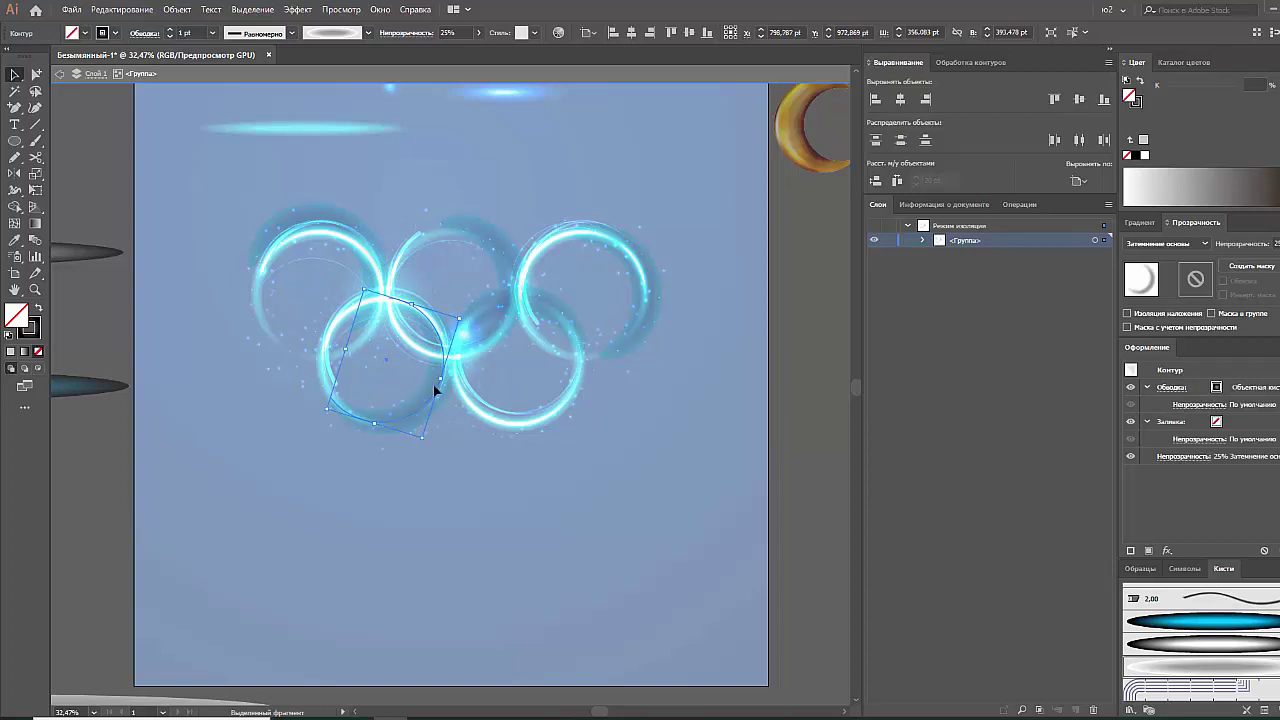
left_click(326, 222)
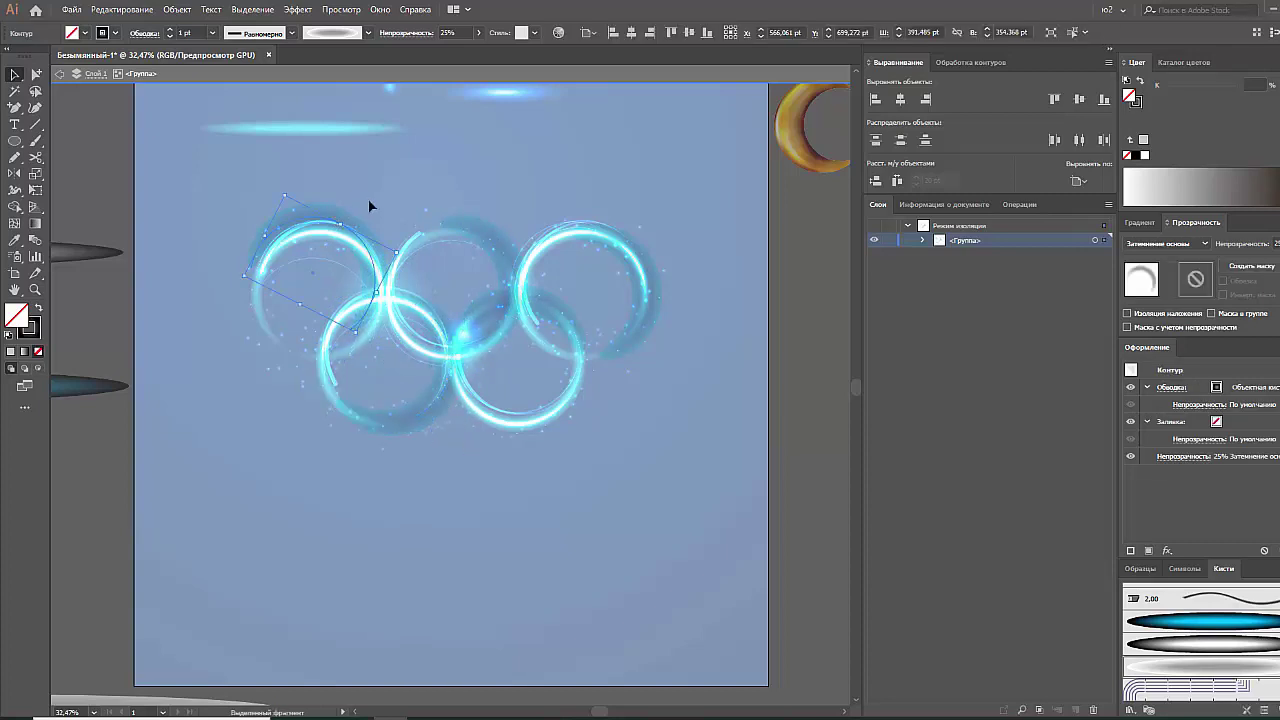
left_click_drag(403, 244, 363, 337)
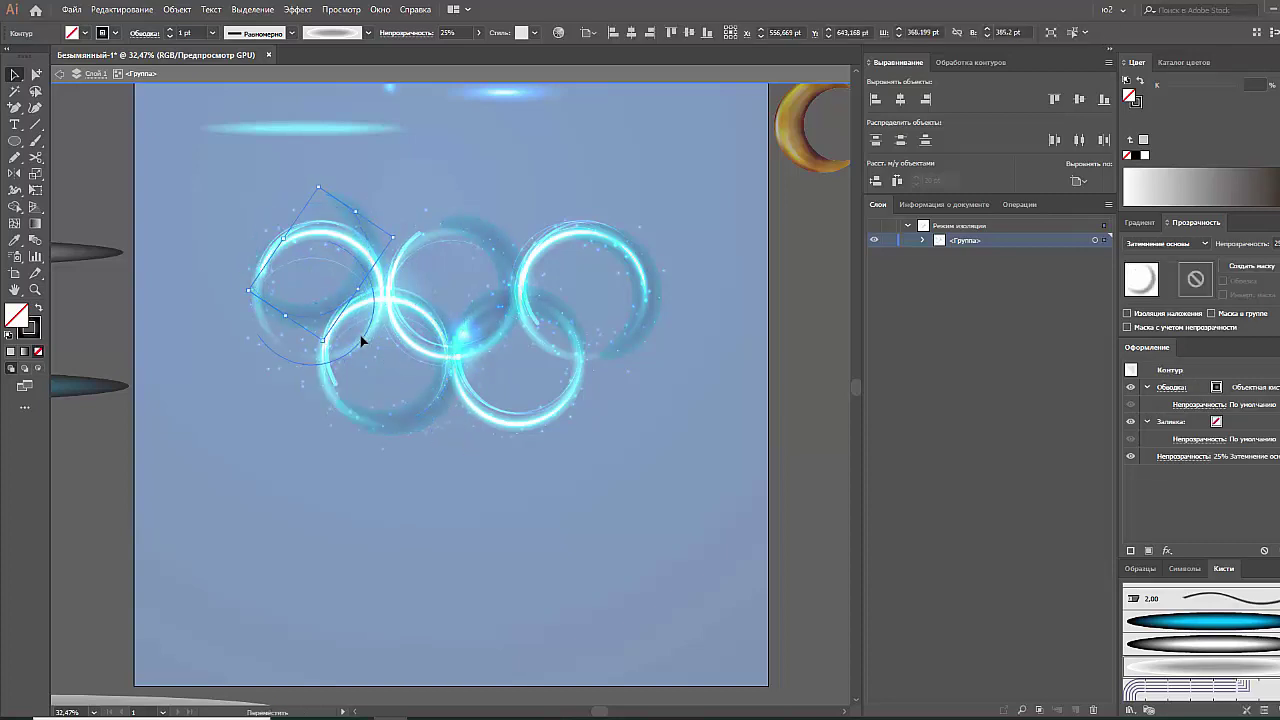
double_click(720, 497)
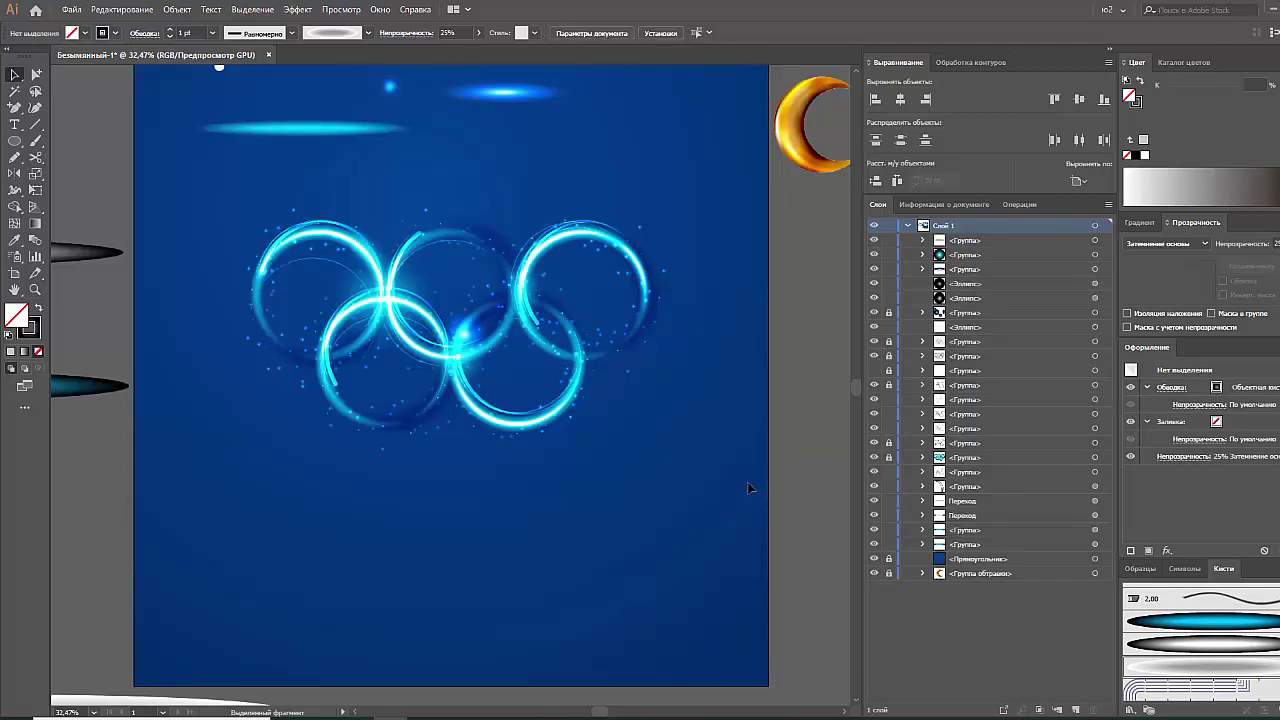
left_click(652, 310)
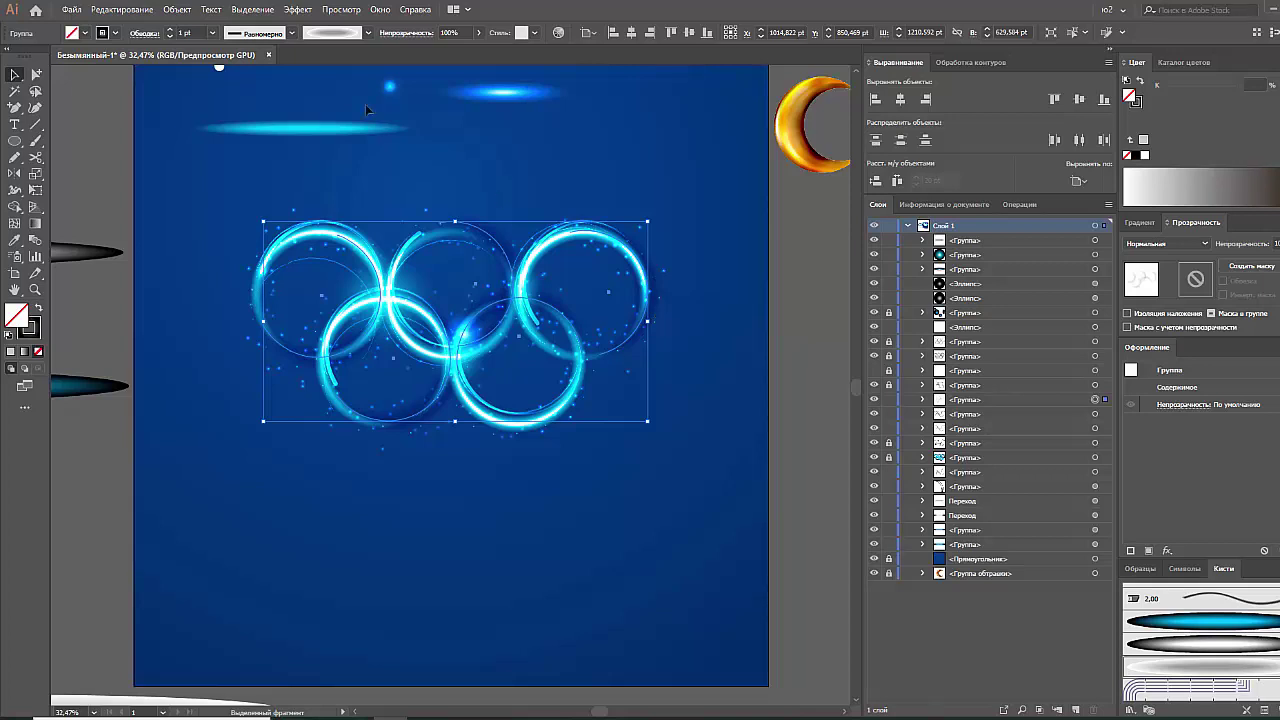
Thin the shadow arcs' stroke weight to 0,5 pt and reselect the ring artwork group
left_click(212, 33)
left_click(230, 62)
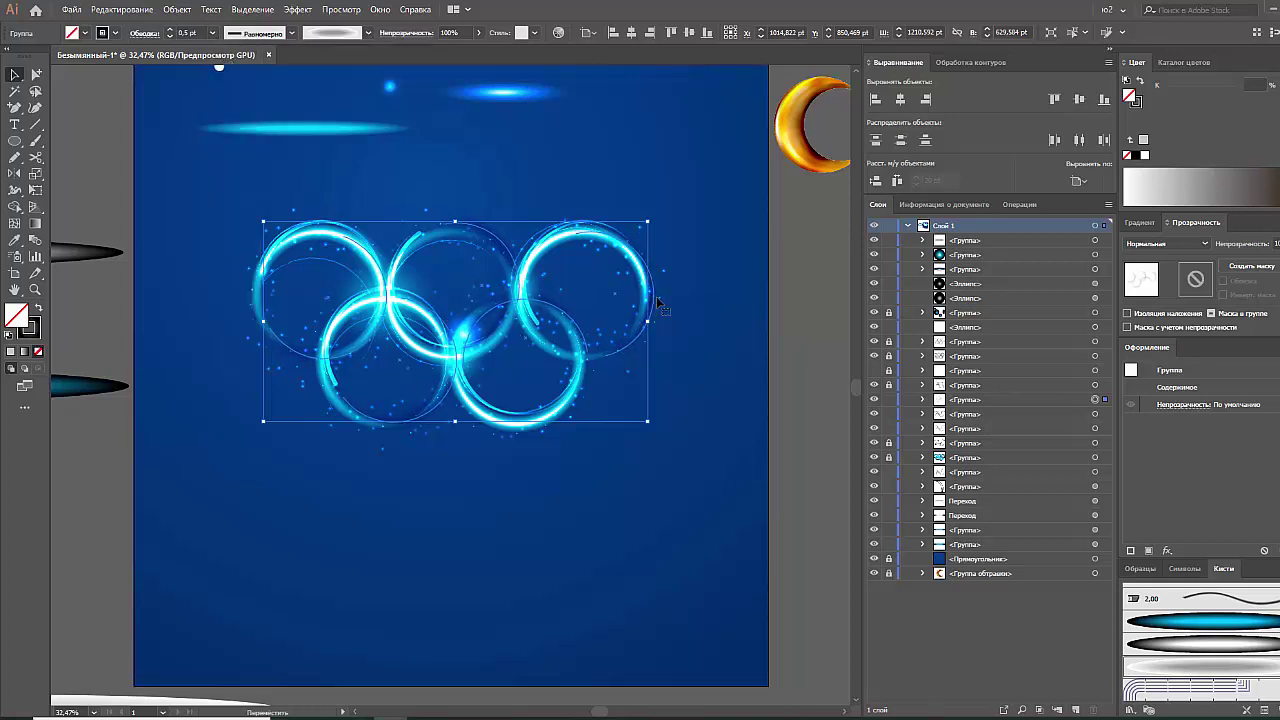
left_click(724, 314)
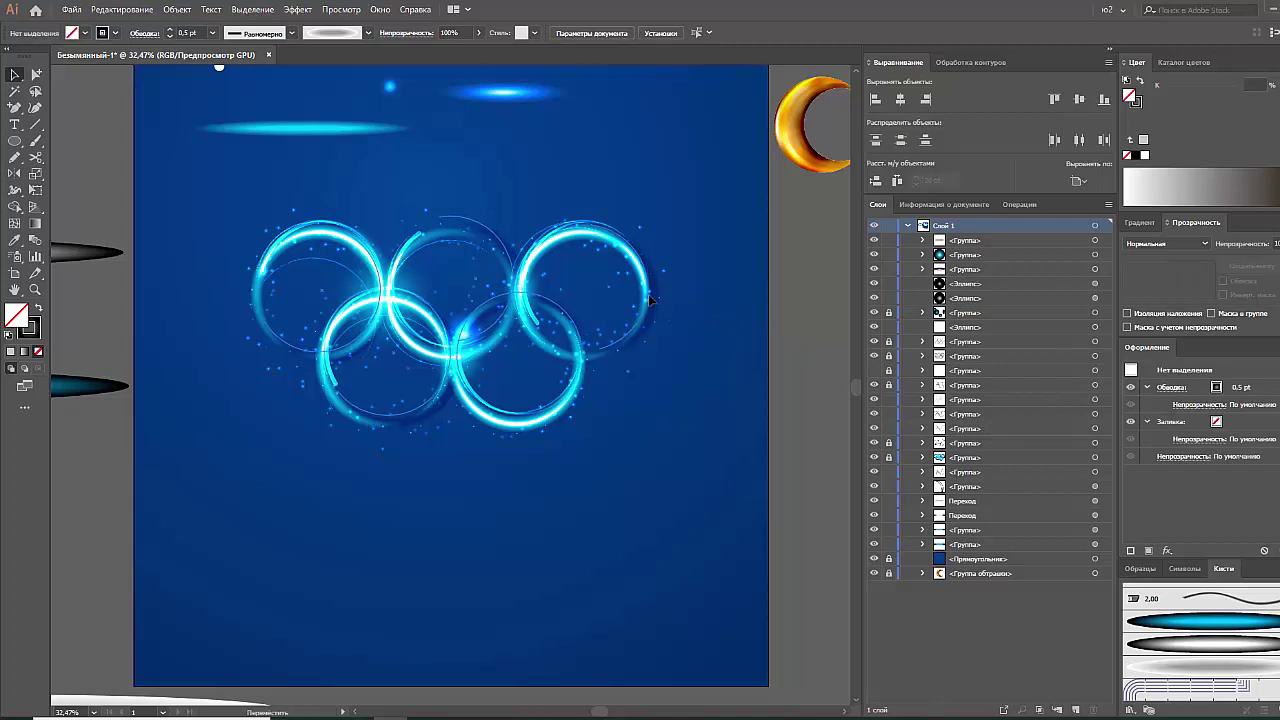
left_click(656, 298)
left_click(724, 308)
Isolate the ring group and rotate the shadow arcs on the upper-middle and left rings
right_click(505, 243)
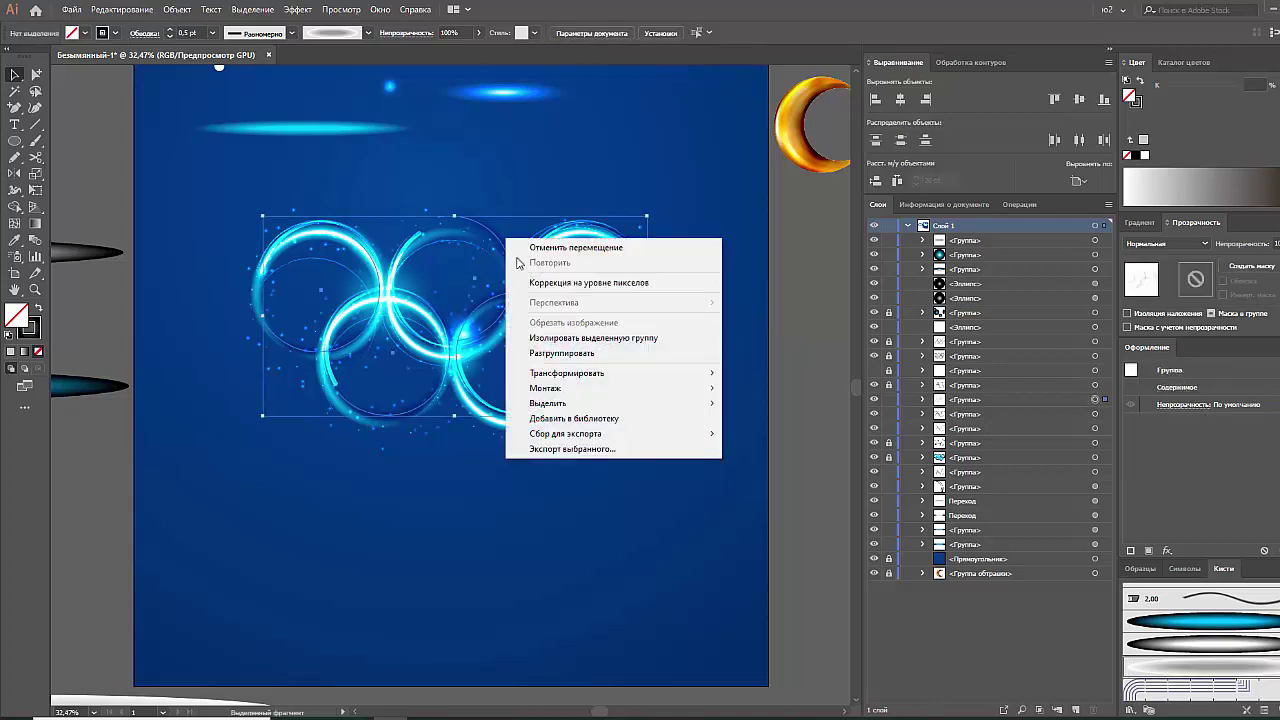
left_click(545, 328)
left_click_drag(542, 317, 480, 228)
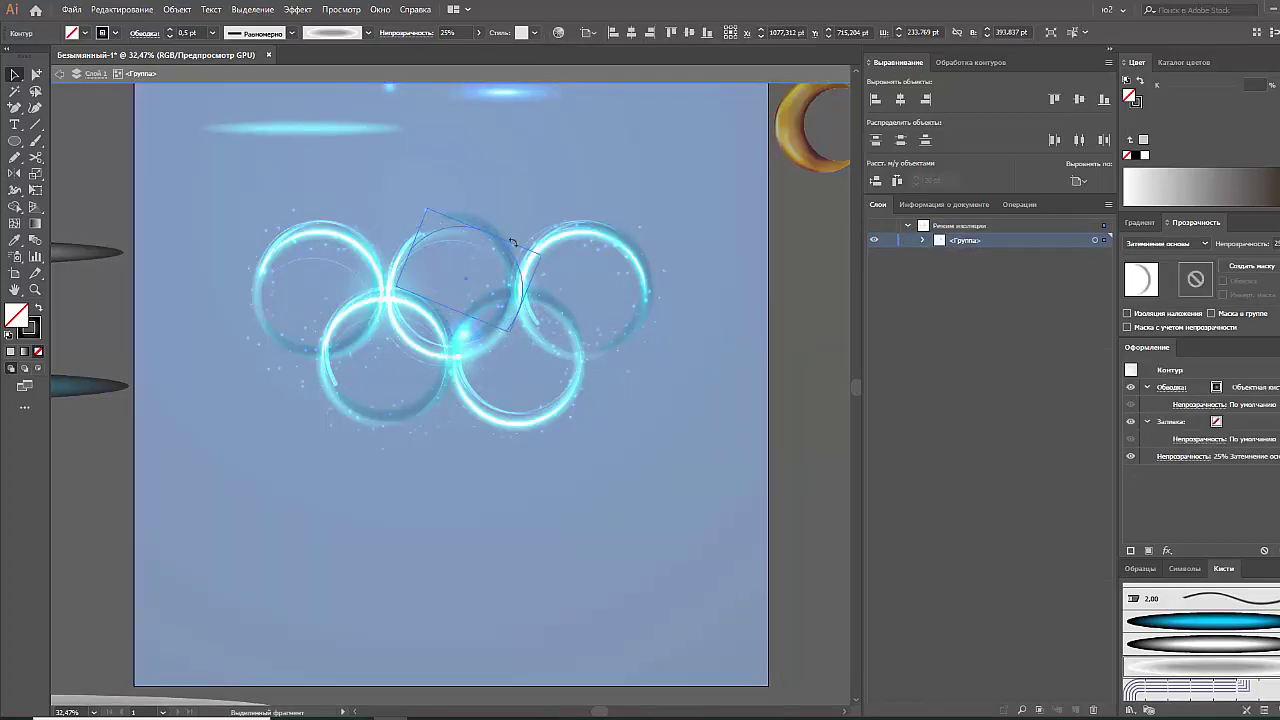
left_click(343, 345)
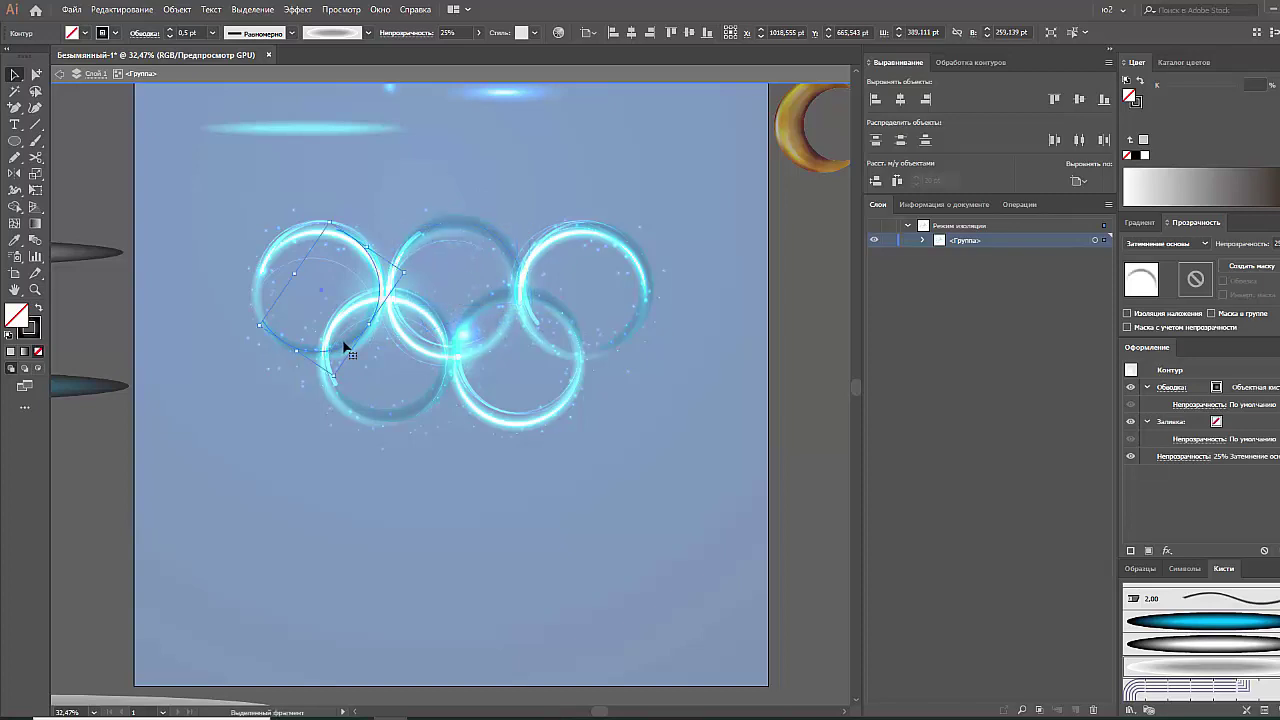
left_click_drag(378, 325, 278, 246)
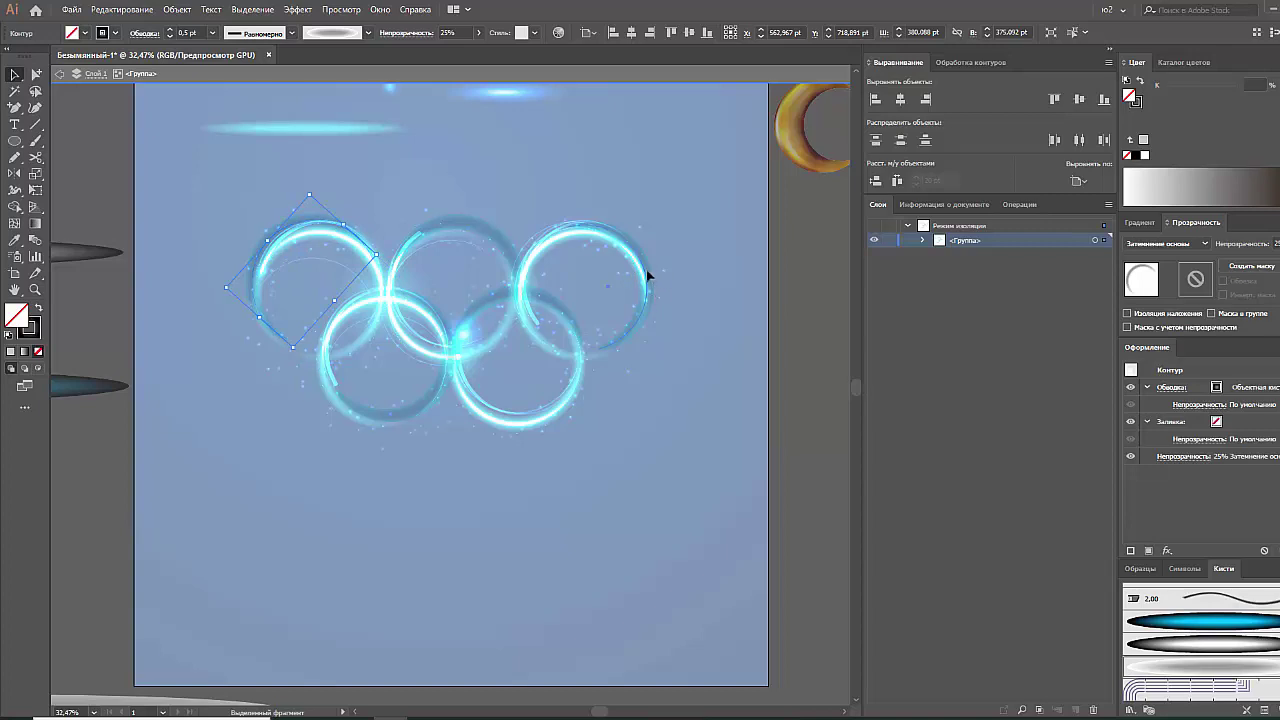
Rotate the lower-right ring's shadow arc, then exit isolation mode
left_click(667, 288)
left_click(572, 317)
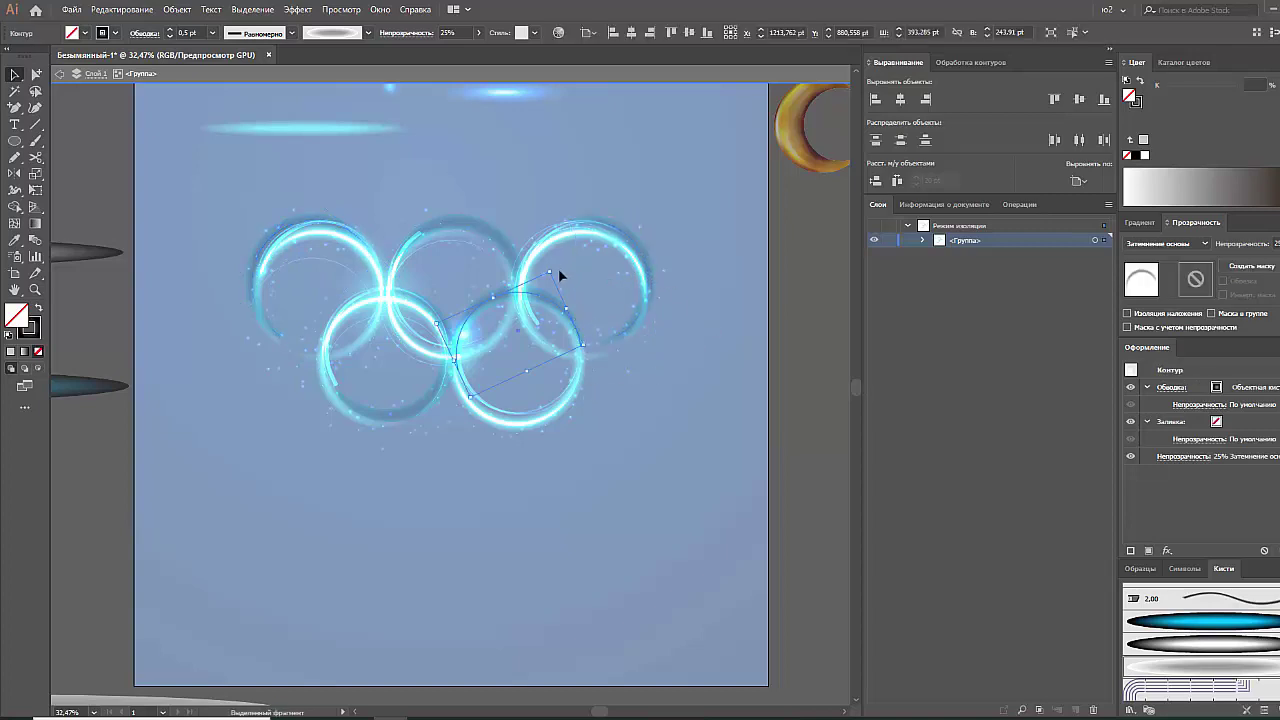
left_click_drag(556, 270, 593, 355)
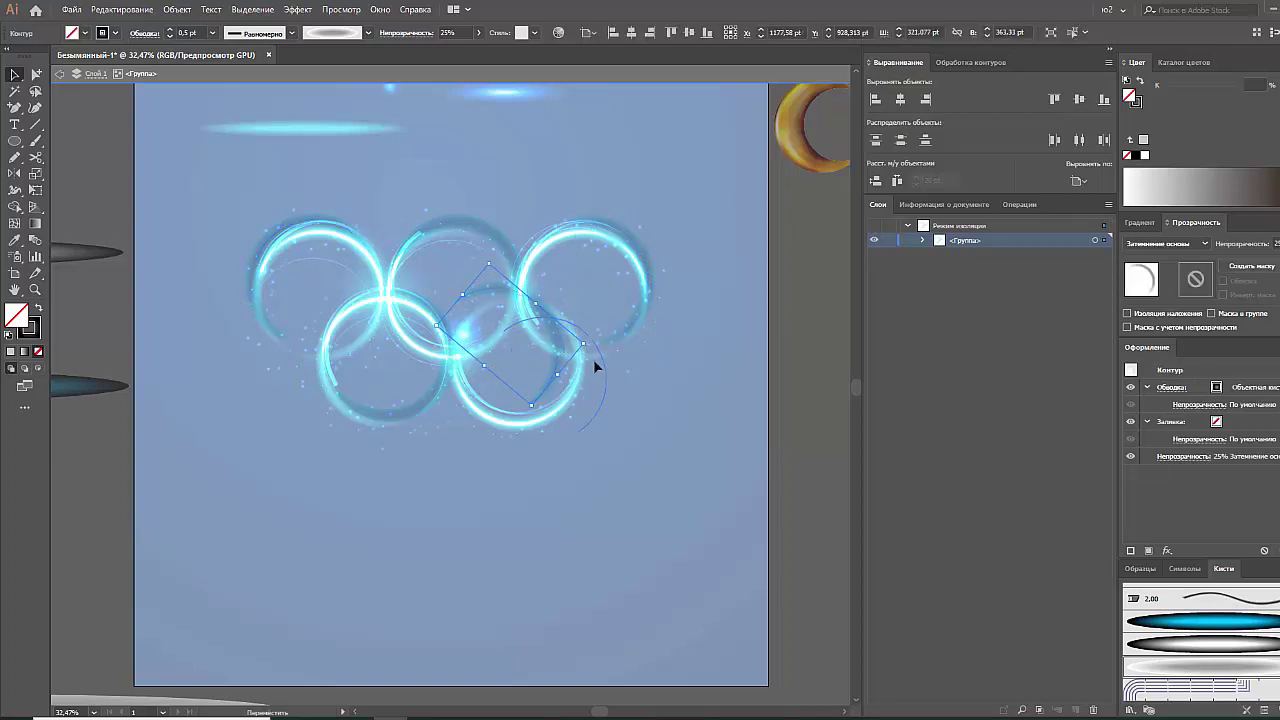
left_click(430, 425)
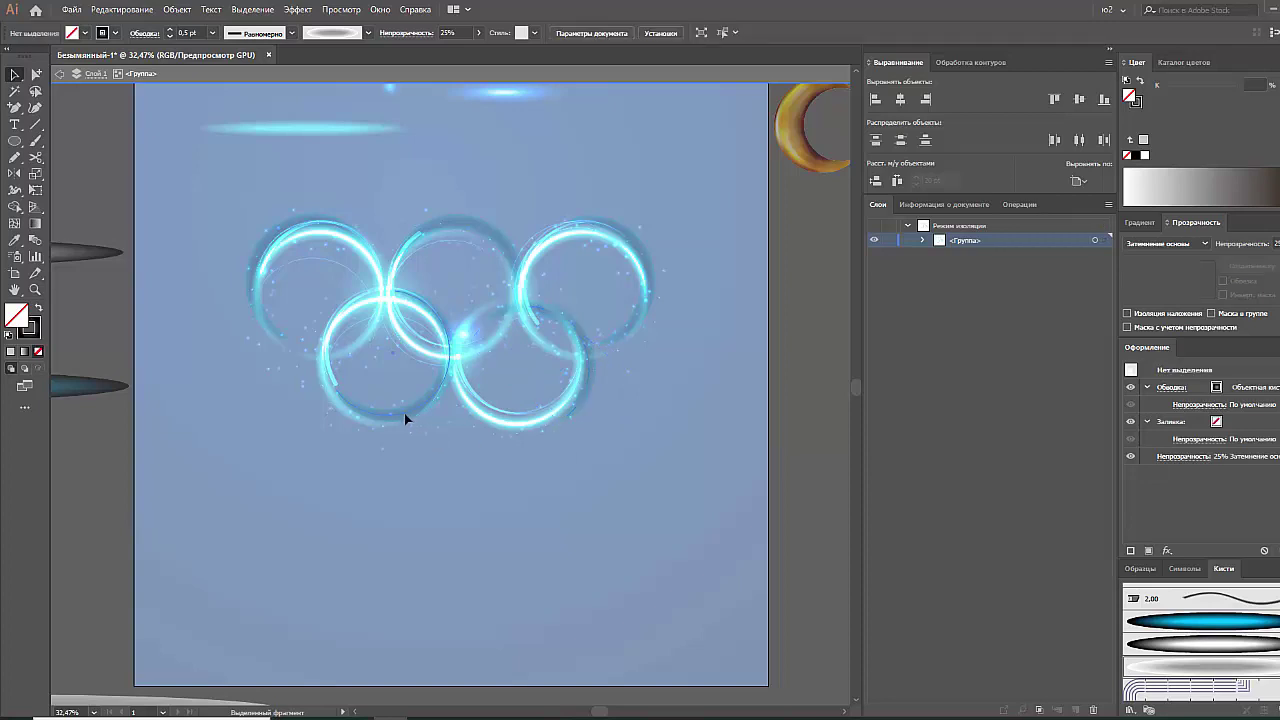
double_click(632, 481)
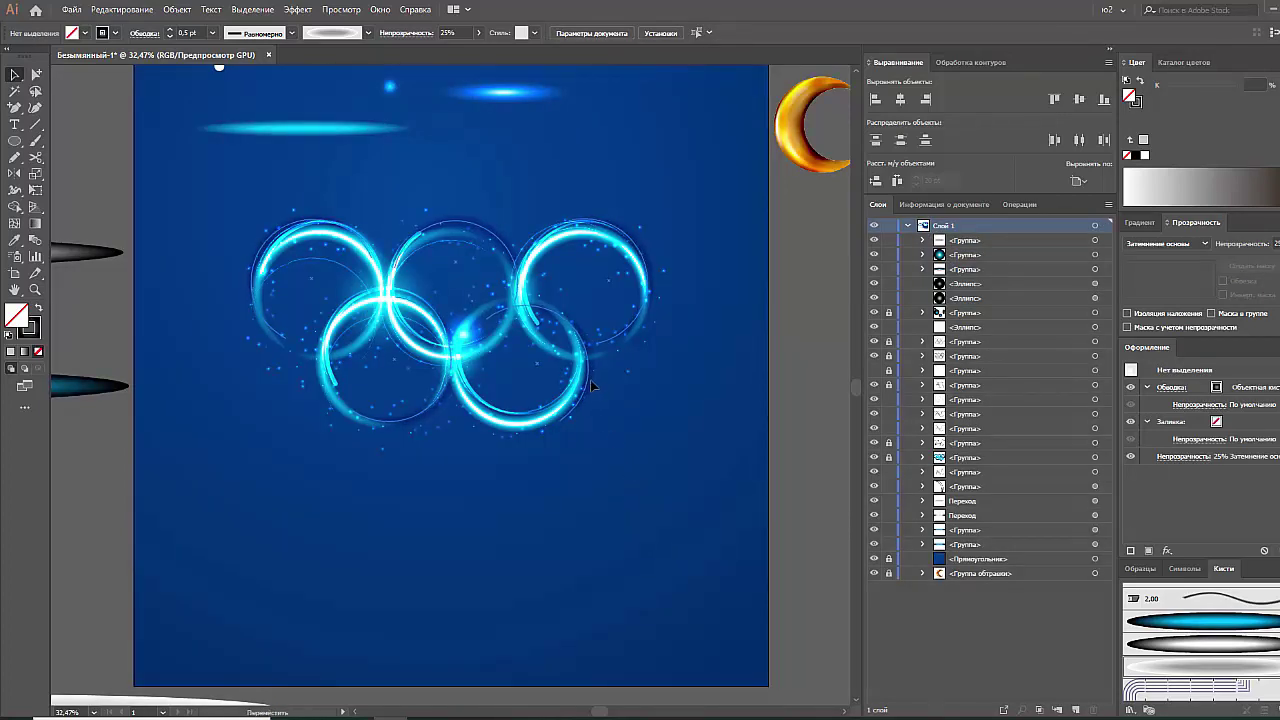
left_click(590, 380)
left_click(668, 447)
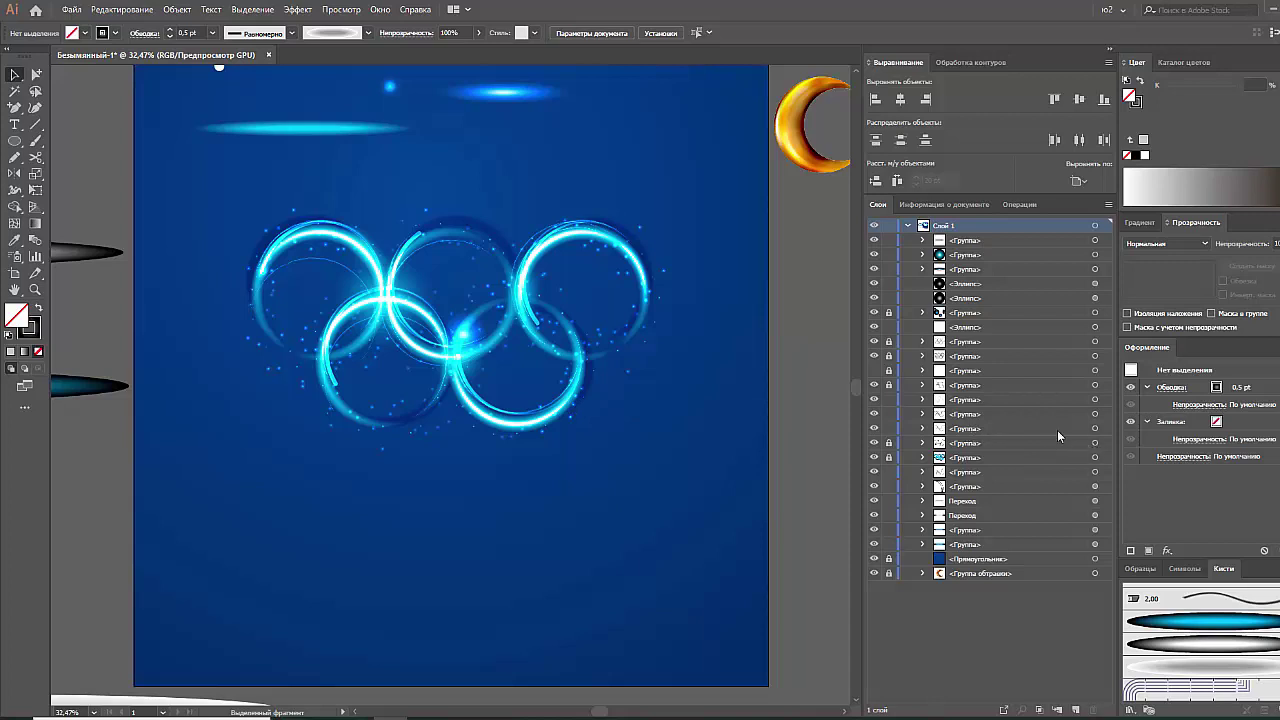
Duplicate the Olympic rings group in front and give the copy a 60 pt stroke
left_click(1095, 429)
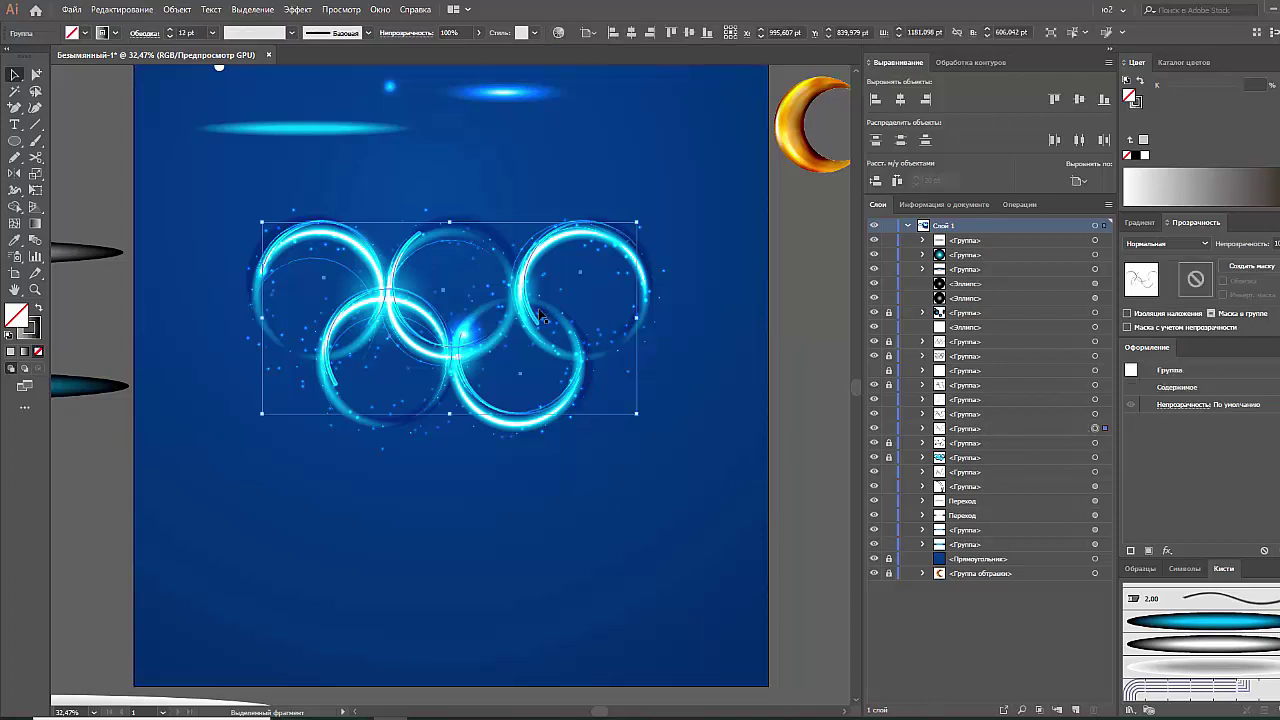
key("ctrl+c")
key("ctrl+b")
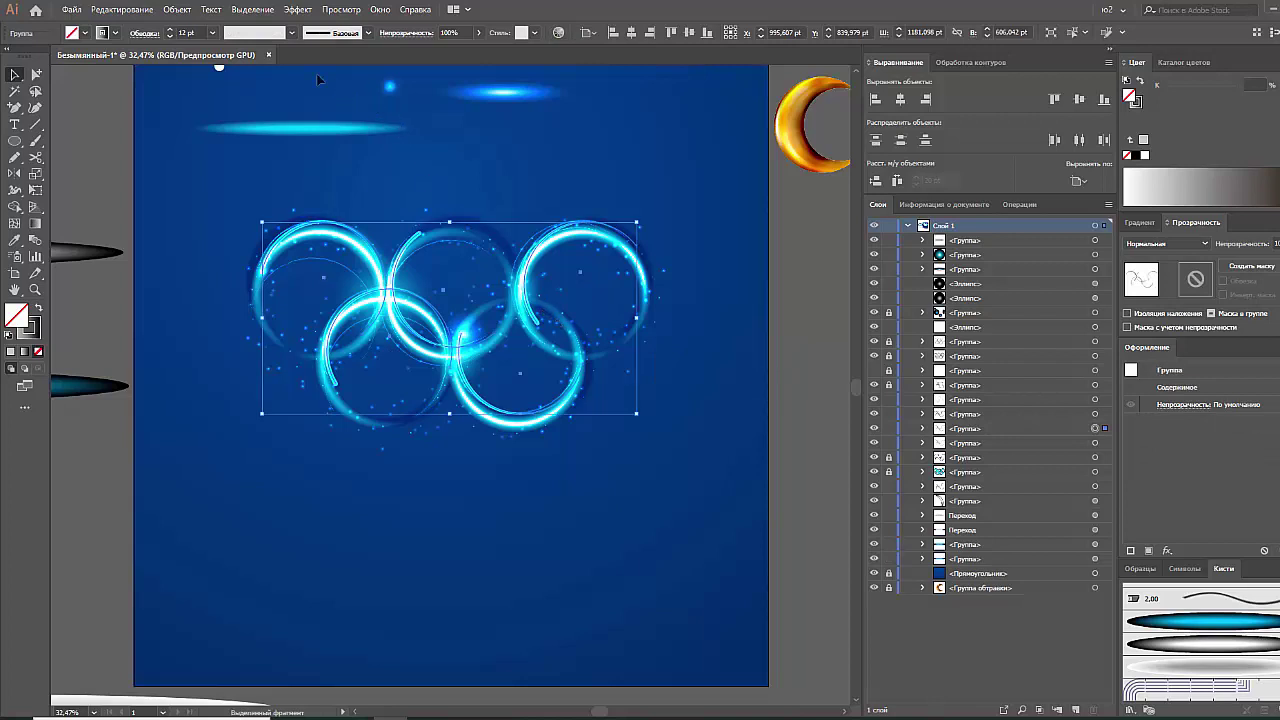
left_click(212, 34)
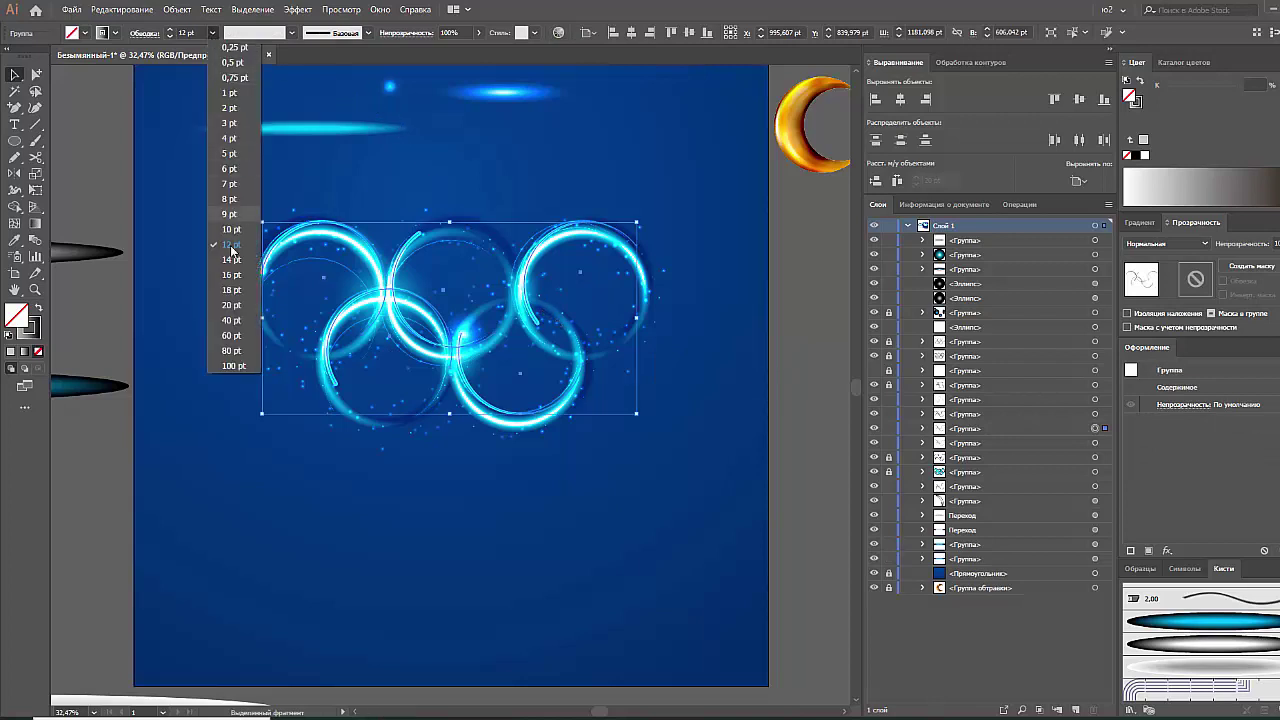
left_click(235, 337)
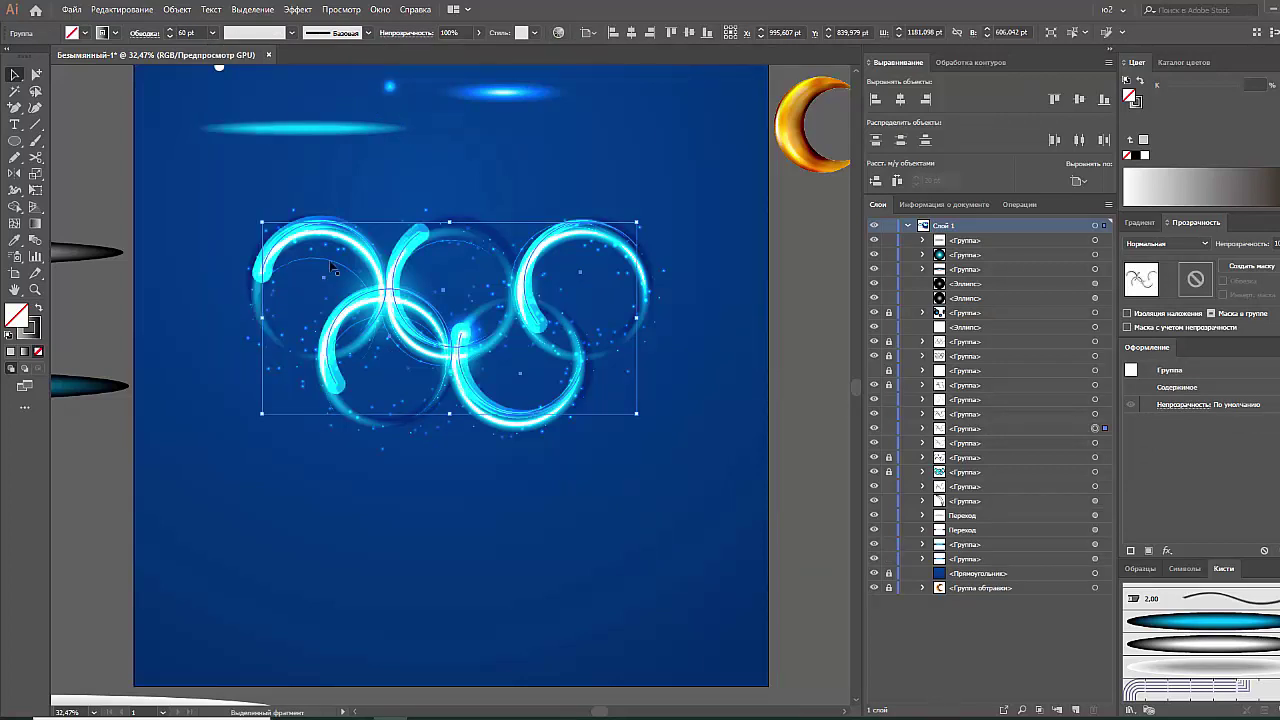
Apply the blue glow brush to the copy and reduce its stroke from 60 pt to 3 pt
left_click(1205, 624)
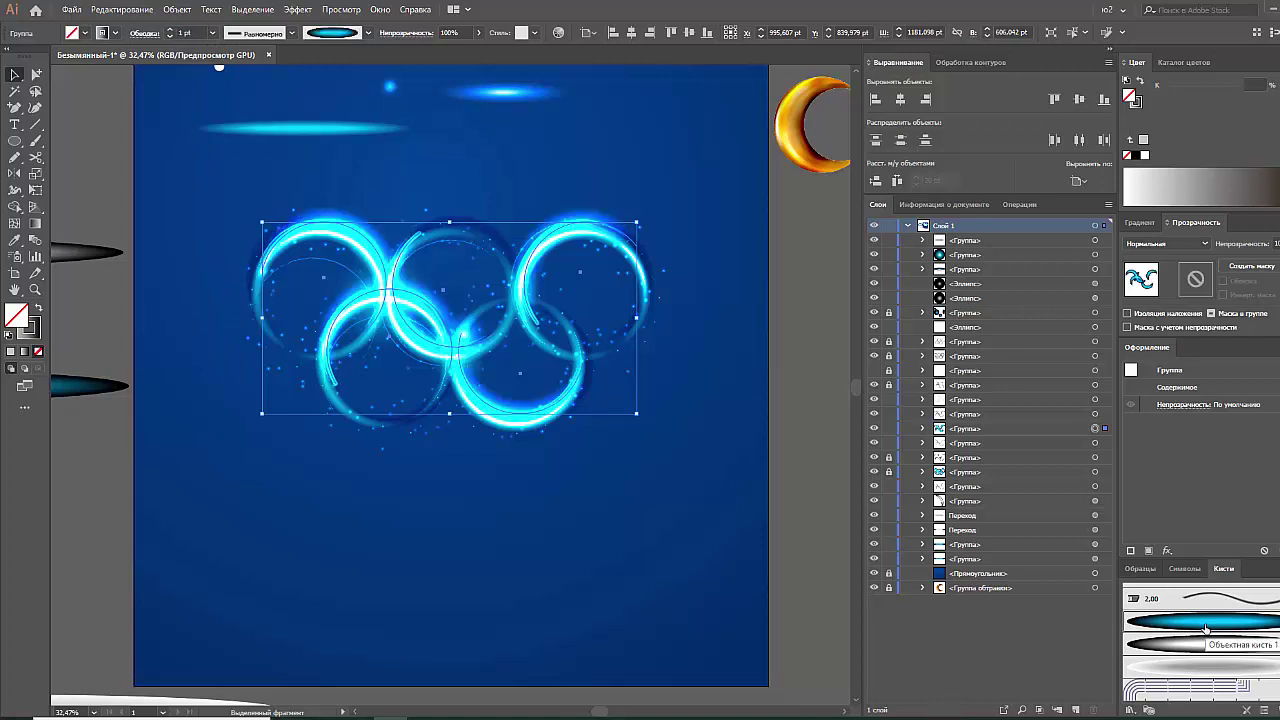
left_click(212, 33)
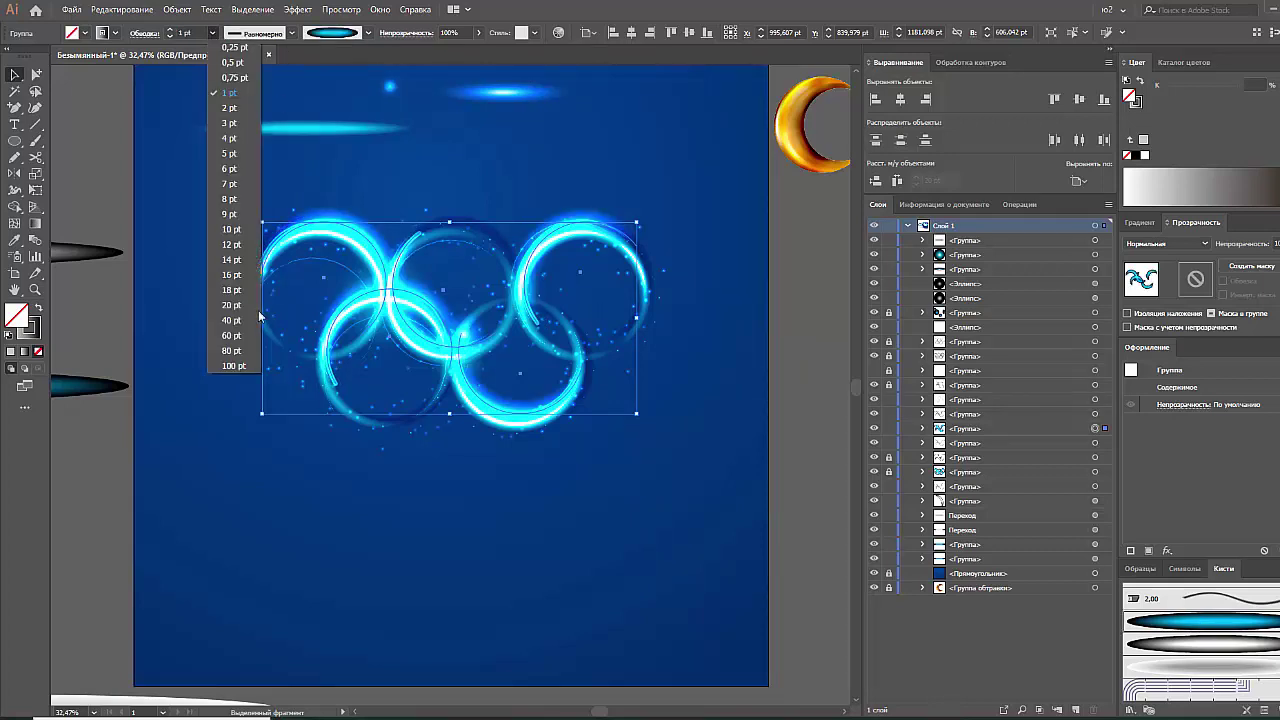
left_click(237, 336)
left_click(212, 33)
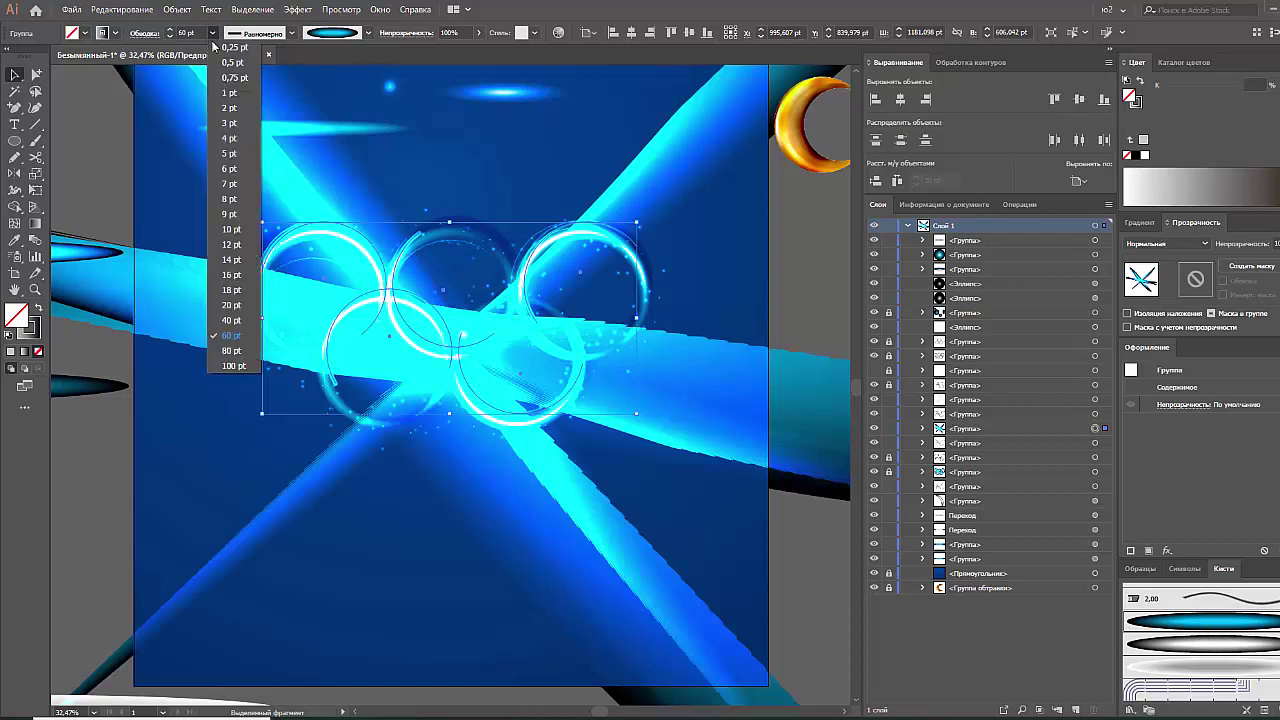
left_click(231, 229)
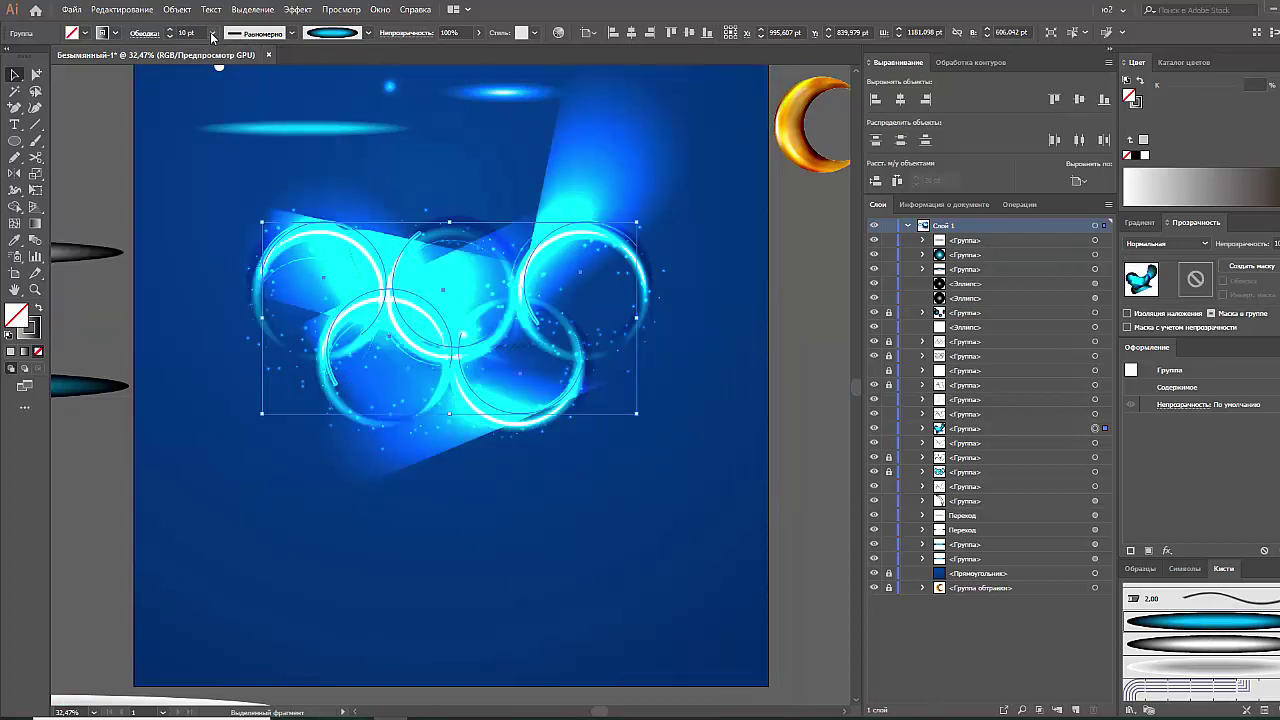
left_click(212, 33)
left_click(236, 199)
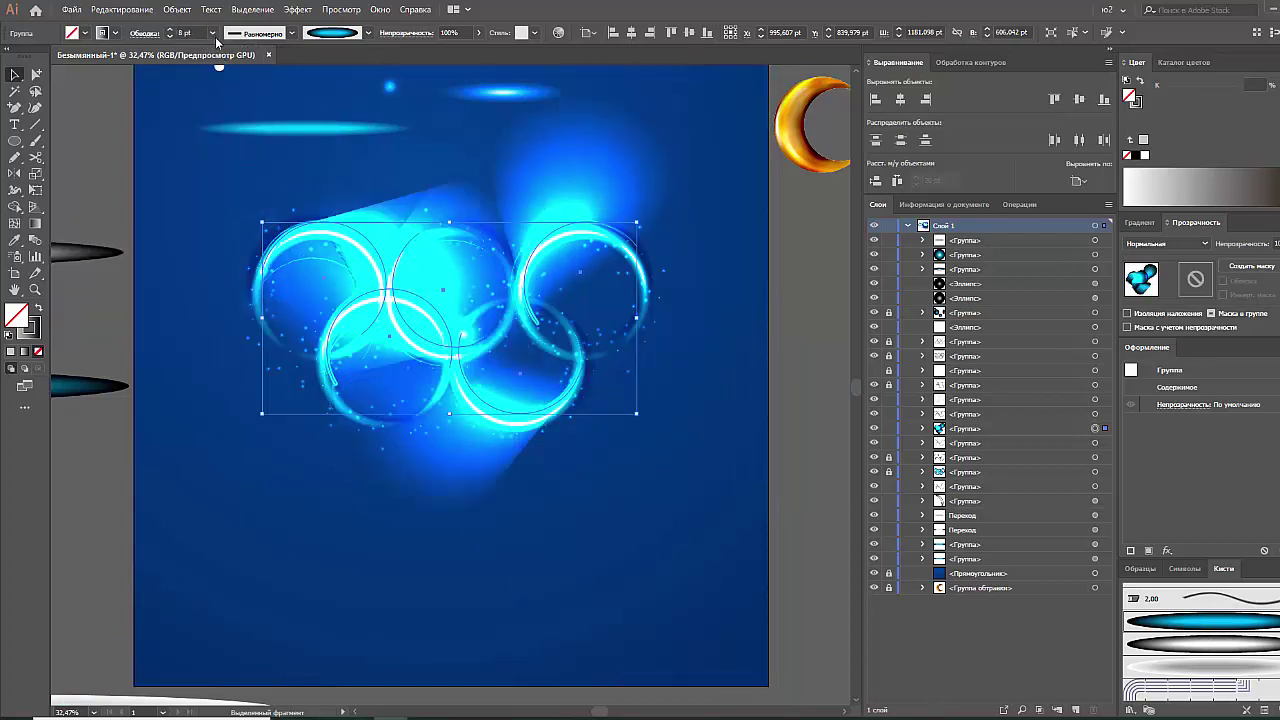
left_click(212, 33)
left_click(239, 154)
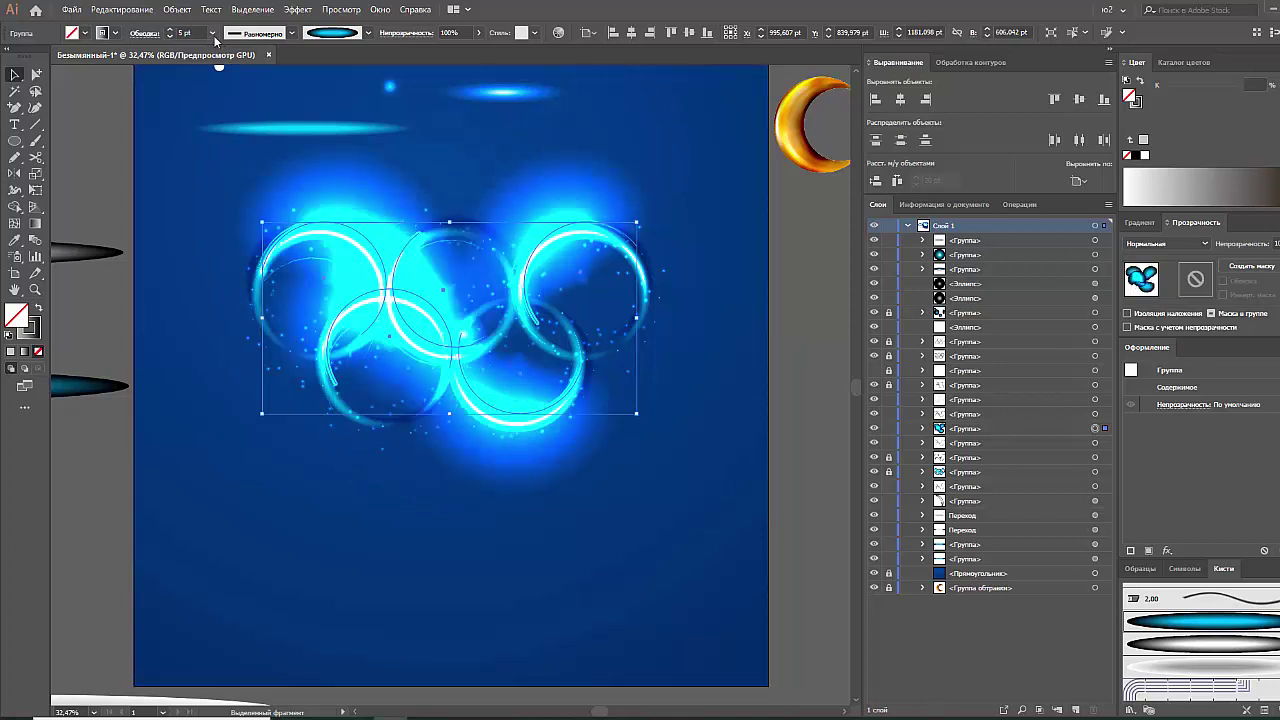
left_click(212, 33)
left_click(231, 138)
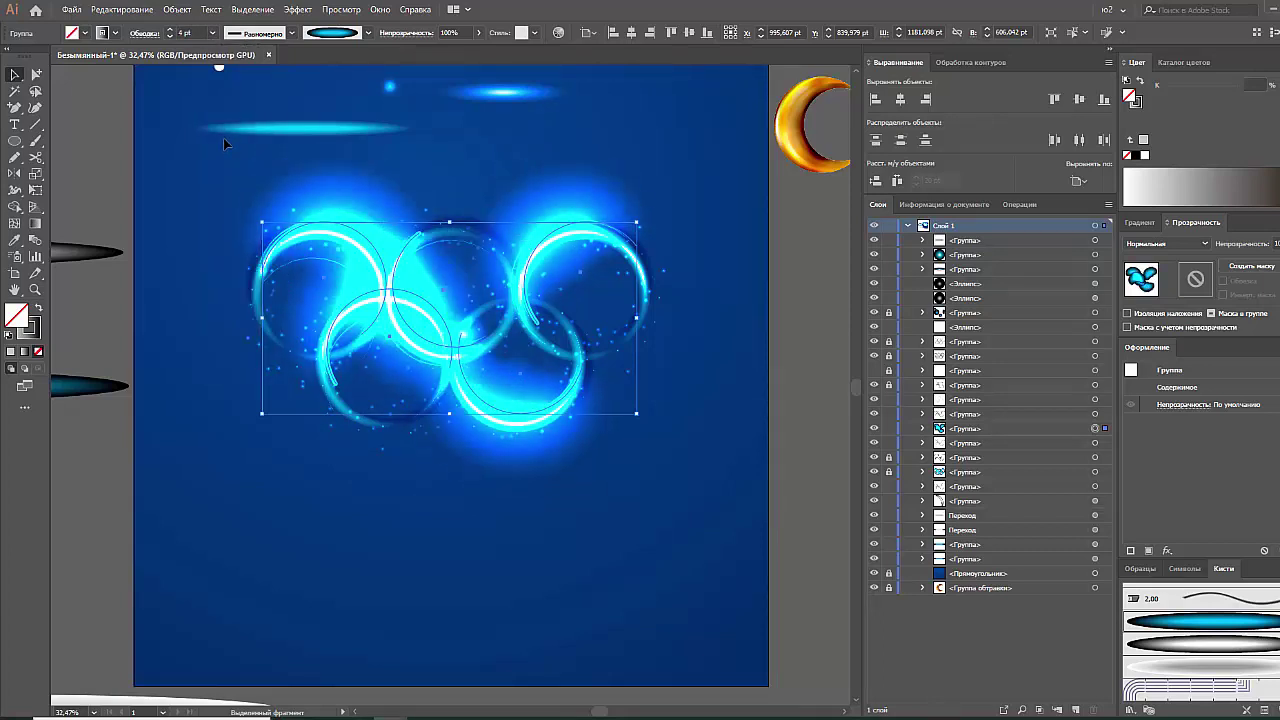
left_click(212, 33)
left_click(234, 128)
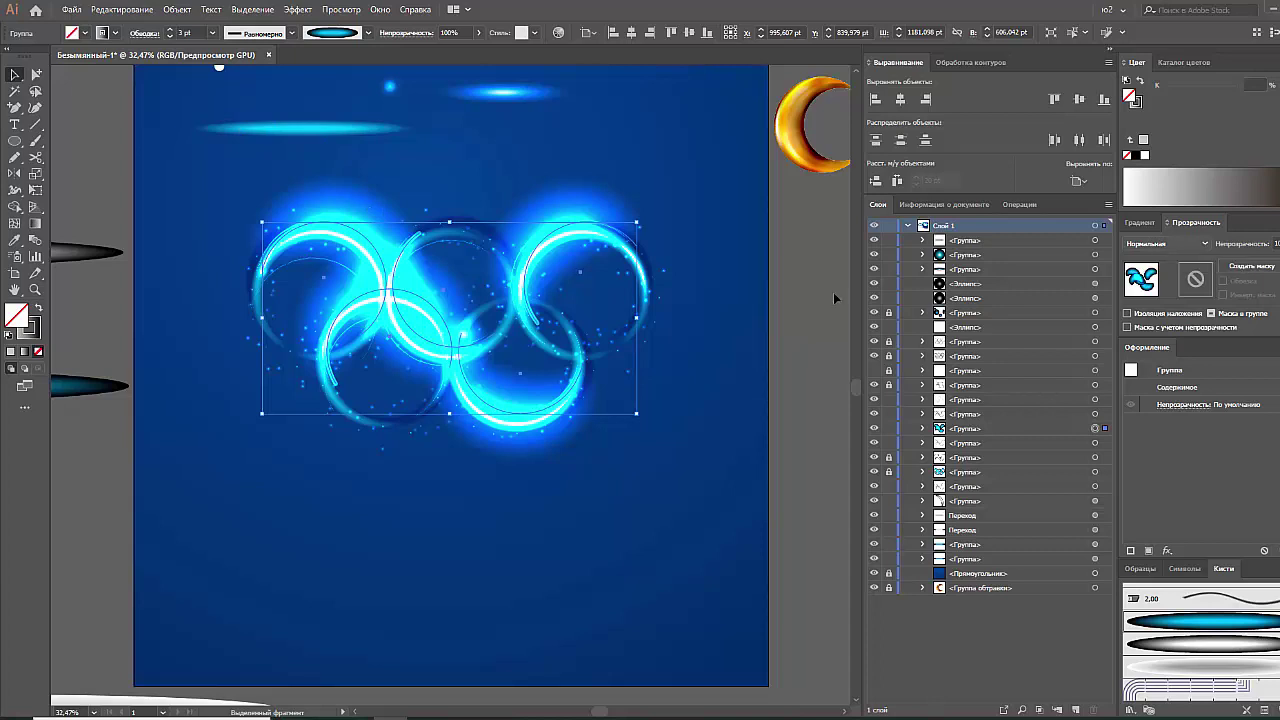
right_click(578, 219)
Ungroup the glow copy into five paths with Screen blending at 19% opacity
left_click(646, 321)
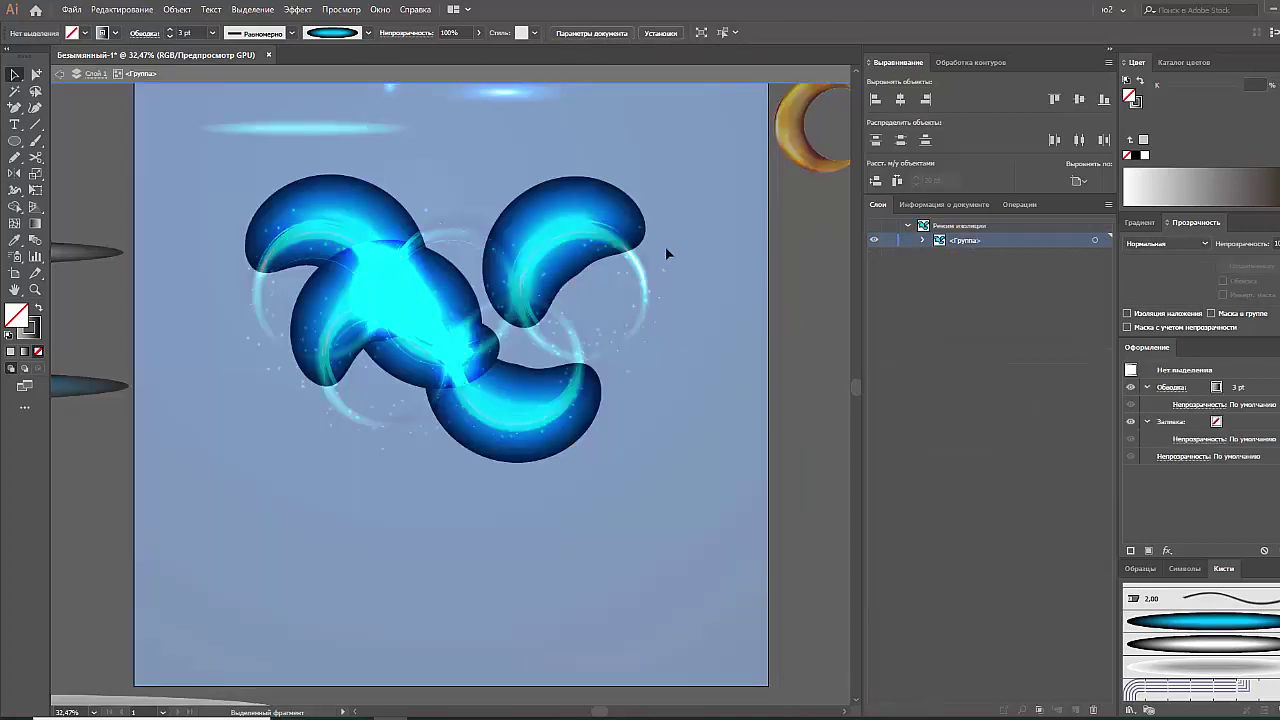
key("ctrl+shift+g")
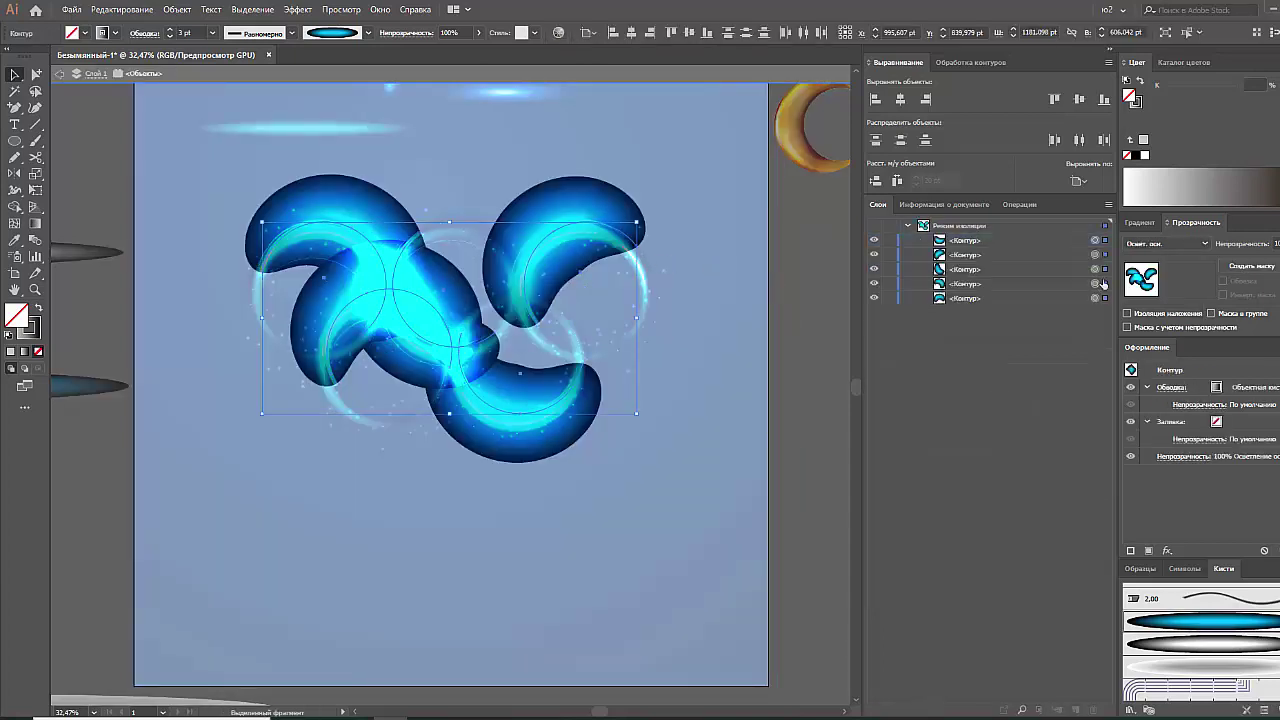
left_click(1152, 245)
left_click(1160, 325)
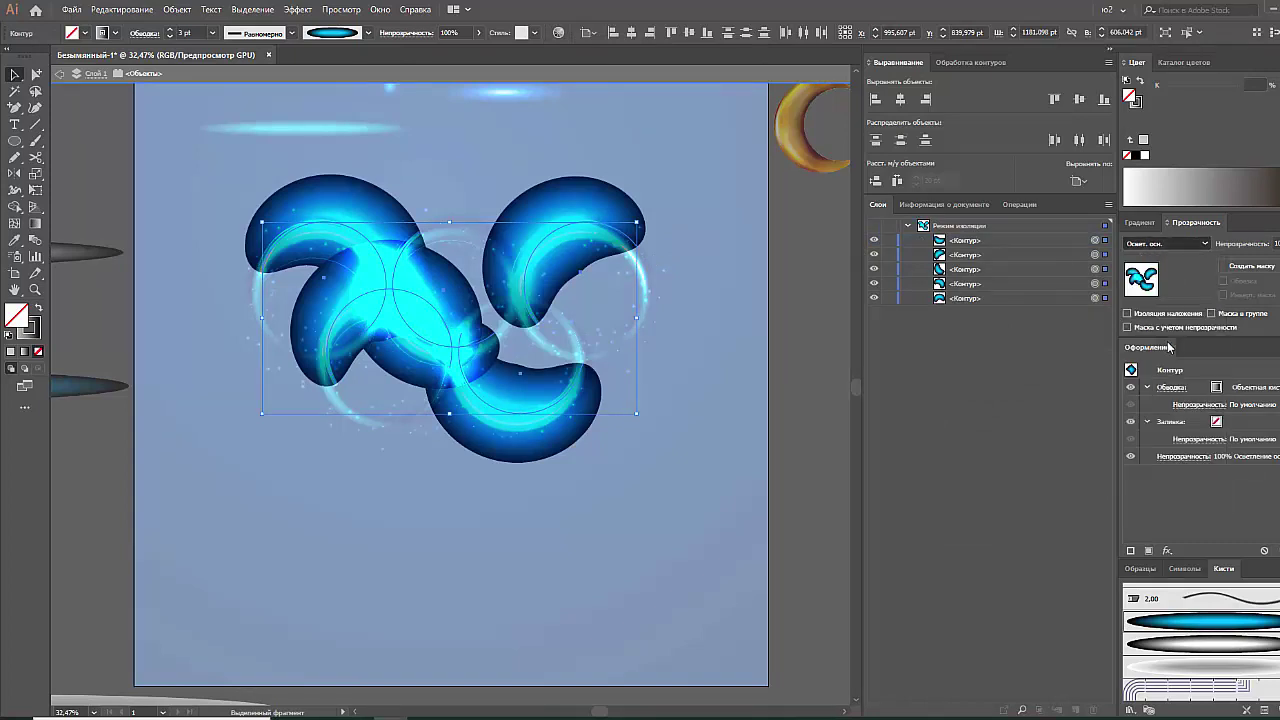
left_click(330, 210)
key("ctrl+a")
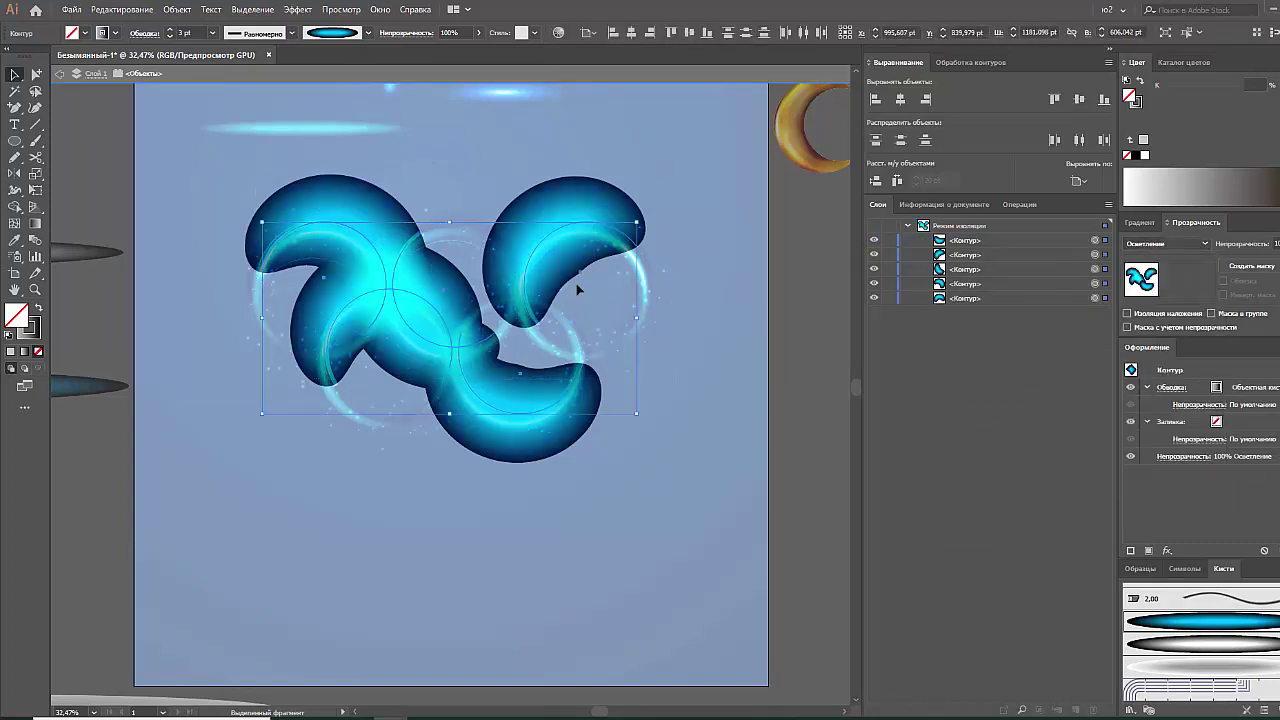
left_click_drag(476, 42, 433, 53)
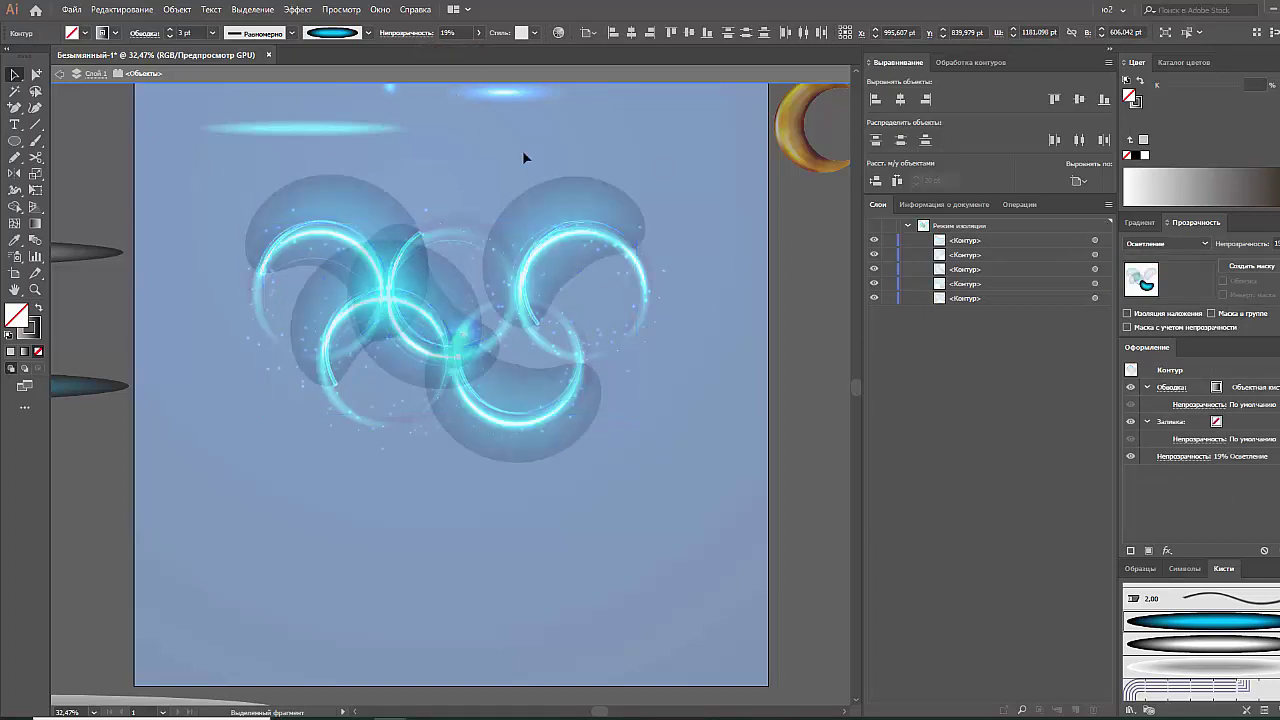
Rotate and reposition each of the five glow arcs to follow its ring
left_click(600, 188)
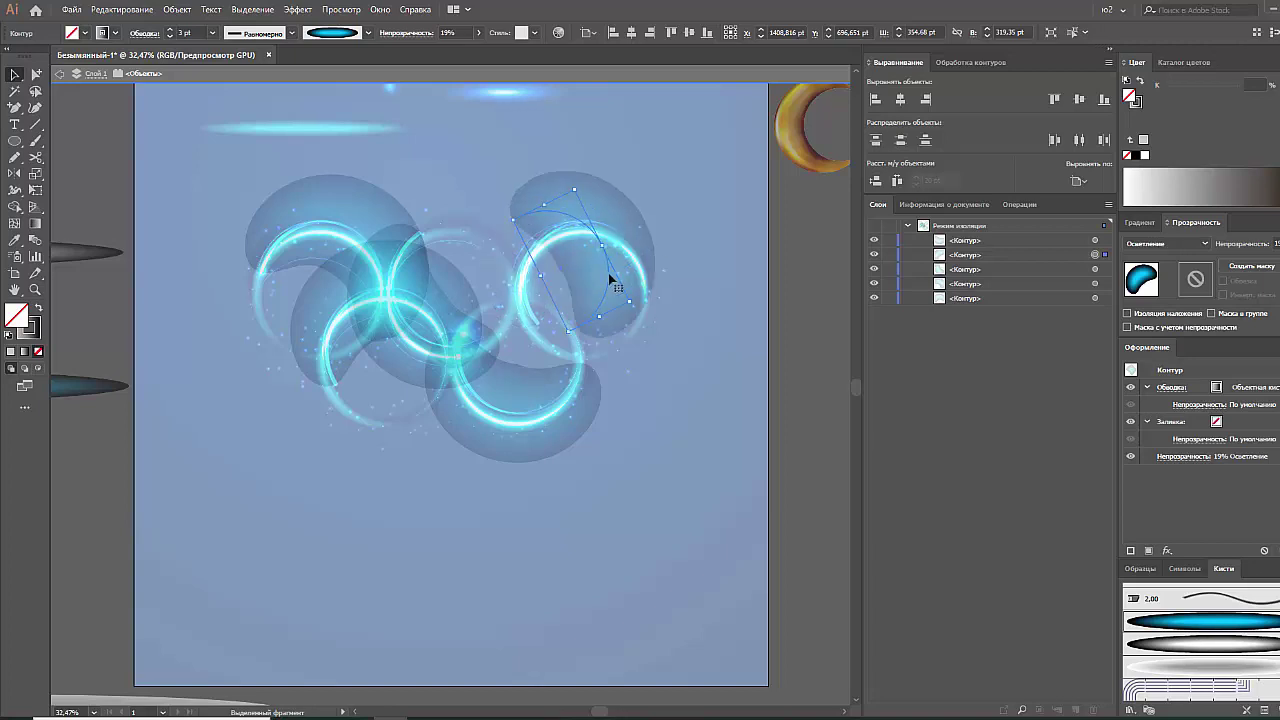
left_click_drag(609, 190, 643, 286)
left_click(395, 193)
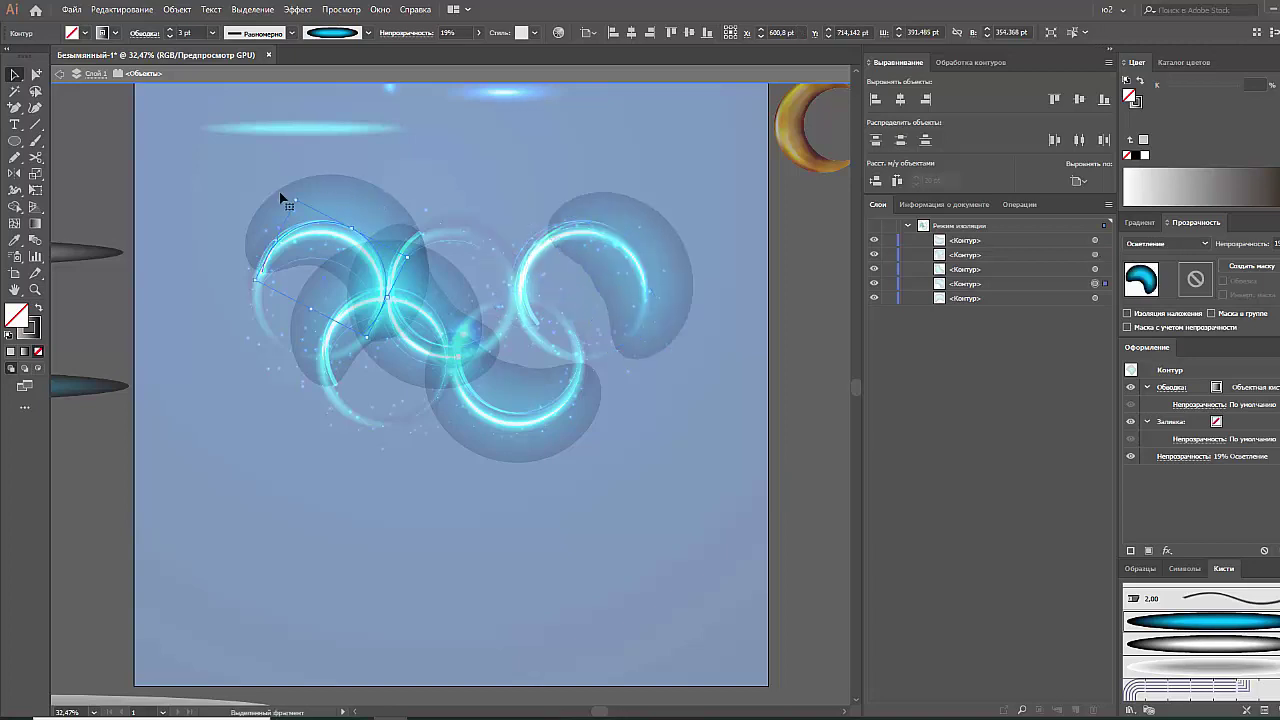
mouse_move(274, 205)
left_mouse_down()
mouse_move(286, 314)
mouse_move(280, 191)
mouse_move(291, 334)
left_mouse_up()
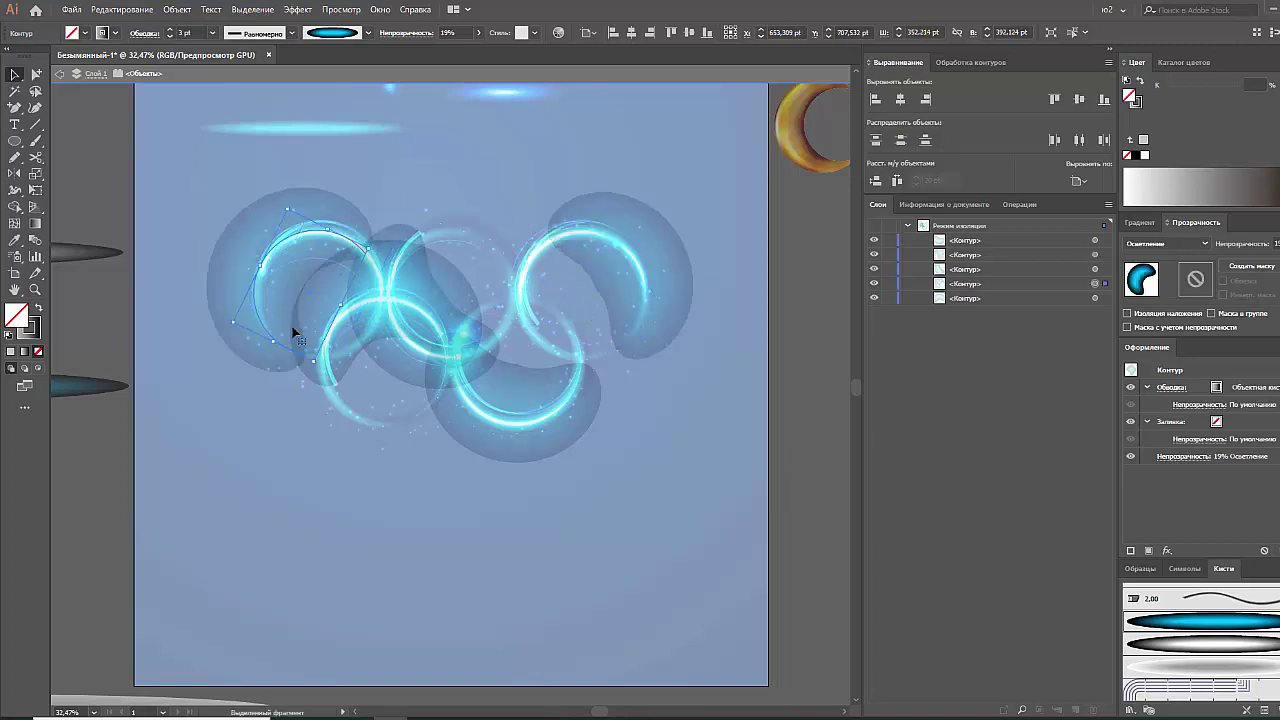
left_click_drag(349, 429, 497, 466)
left_click(588, 445)
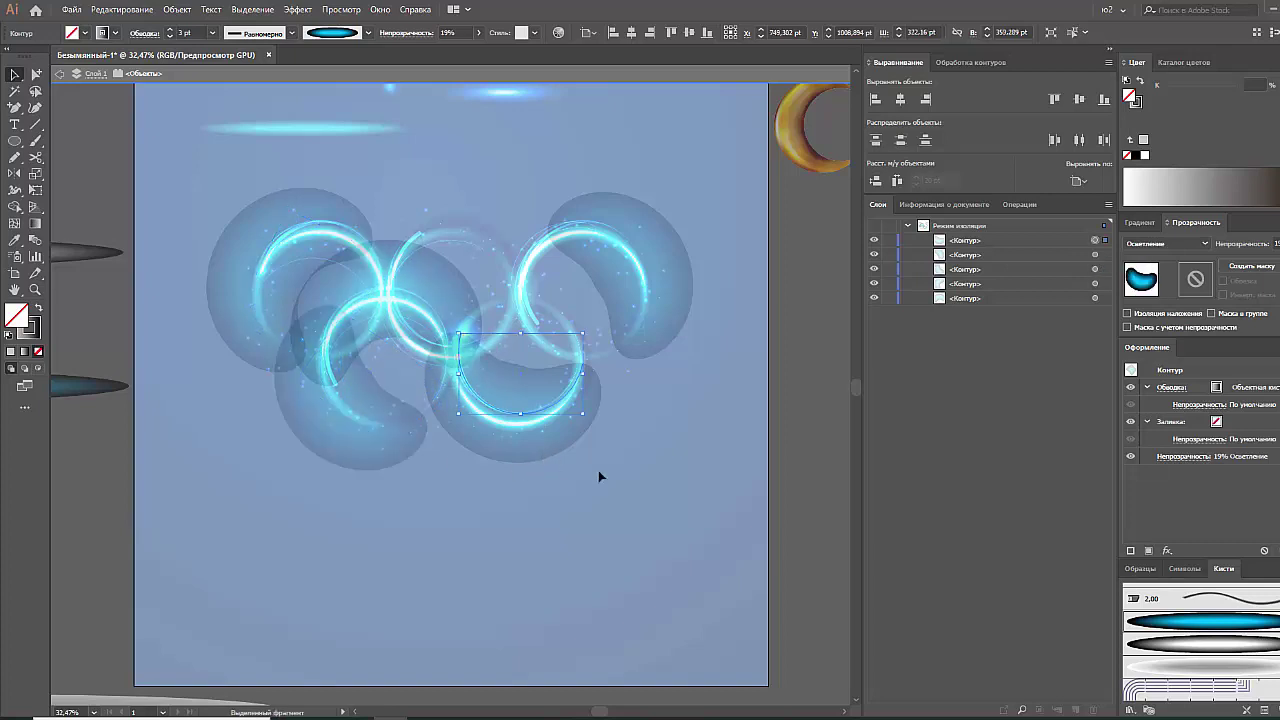
mouse_move(592, 418)
left_mouse_down()
mouse_move(546, 374)
mouse_move(551, 394)
mouse_move(546, 374)
left_mouse_up()
key("ctrl+shift+a")
left_click_drag(440, 296, 498, 227)
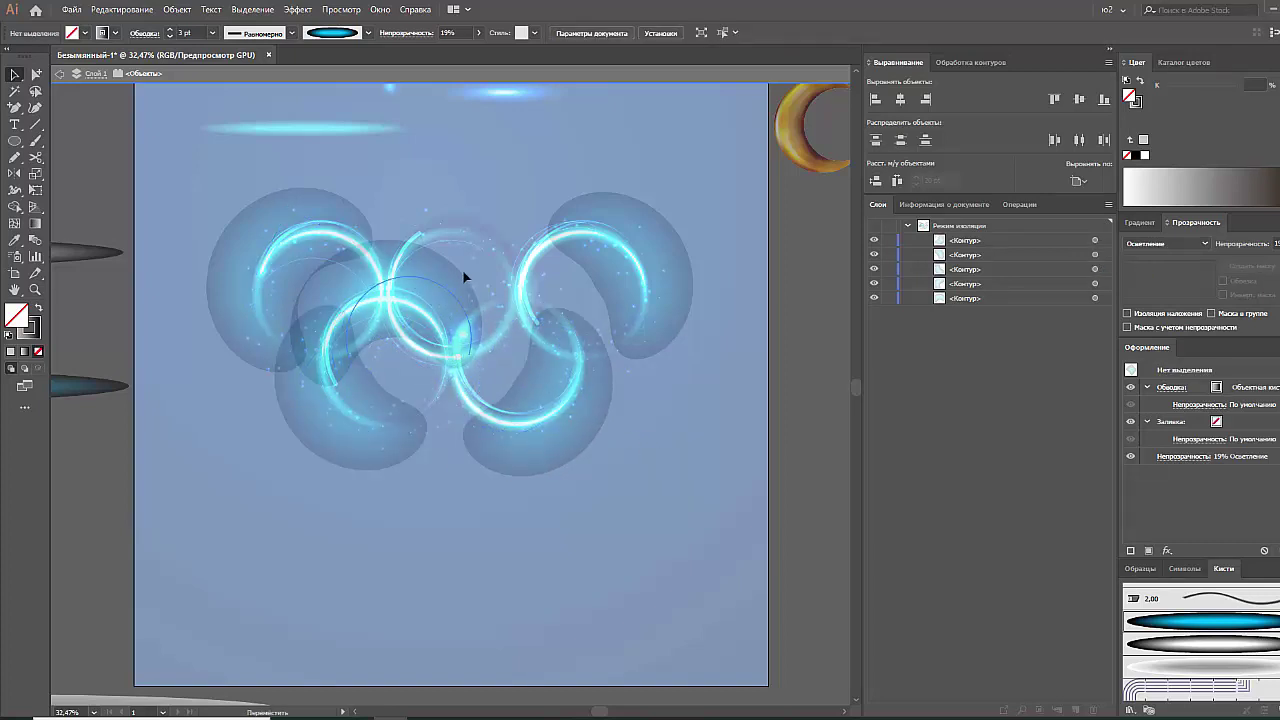
Switch all five glow paths to Color Dodge blending and exit isolation mode
double_click(783, 378)
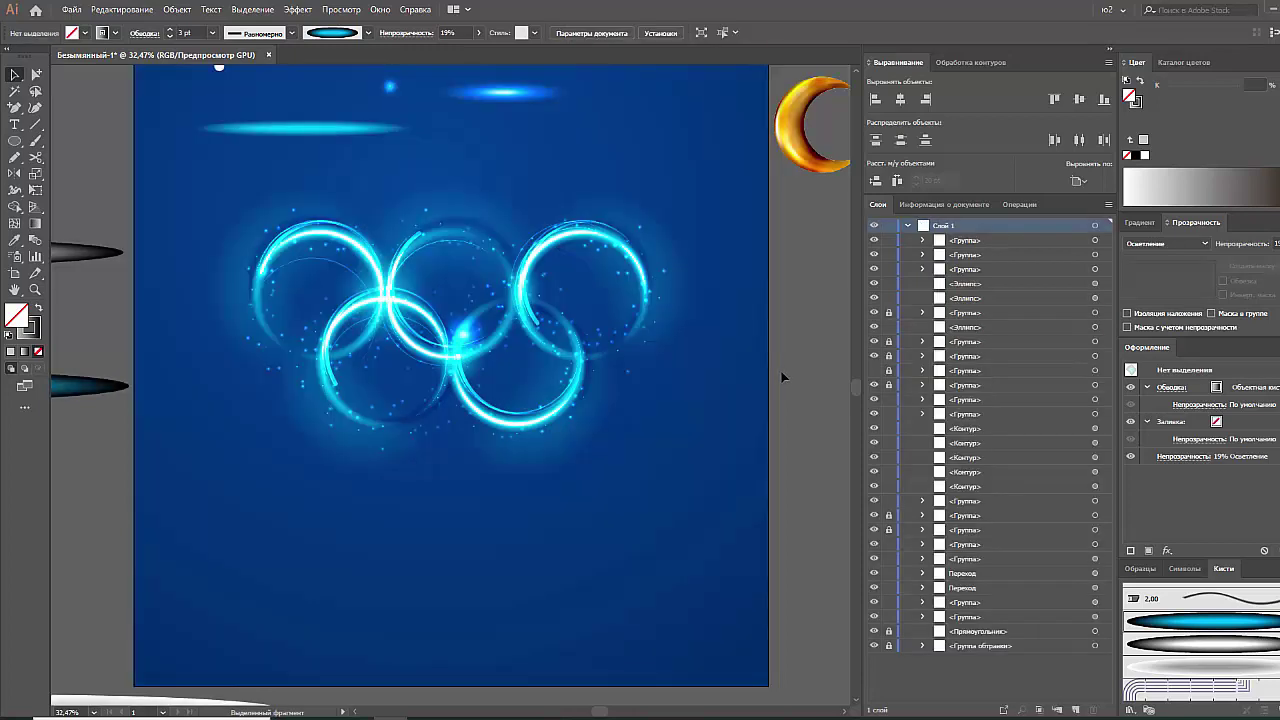
left_click(671, 307)
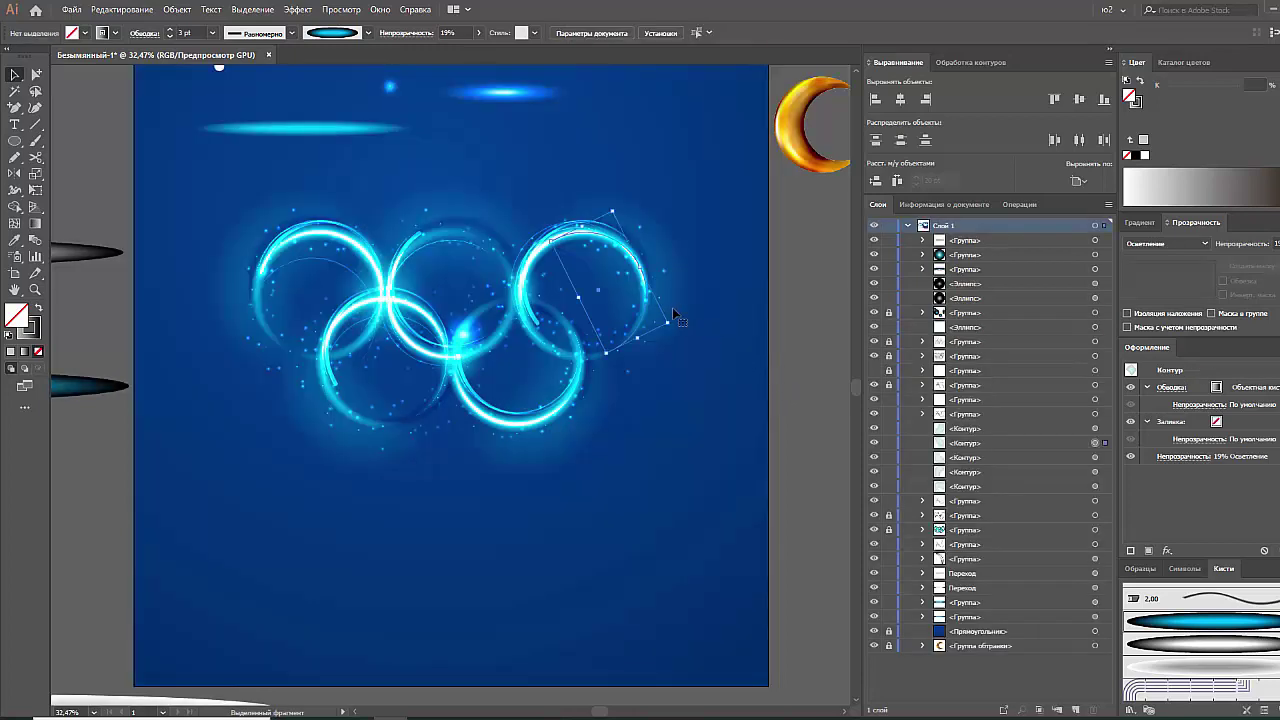
double_click(662, 355)
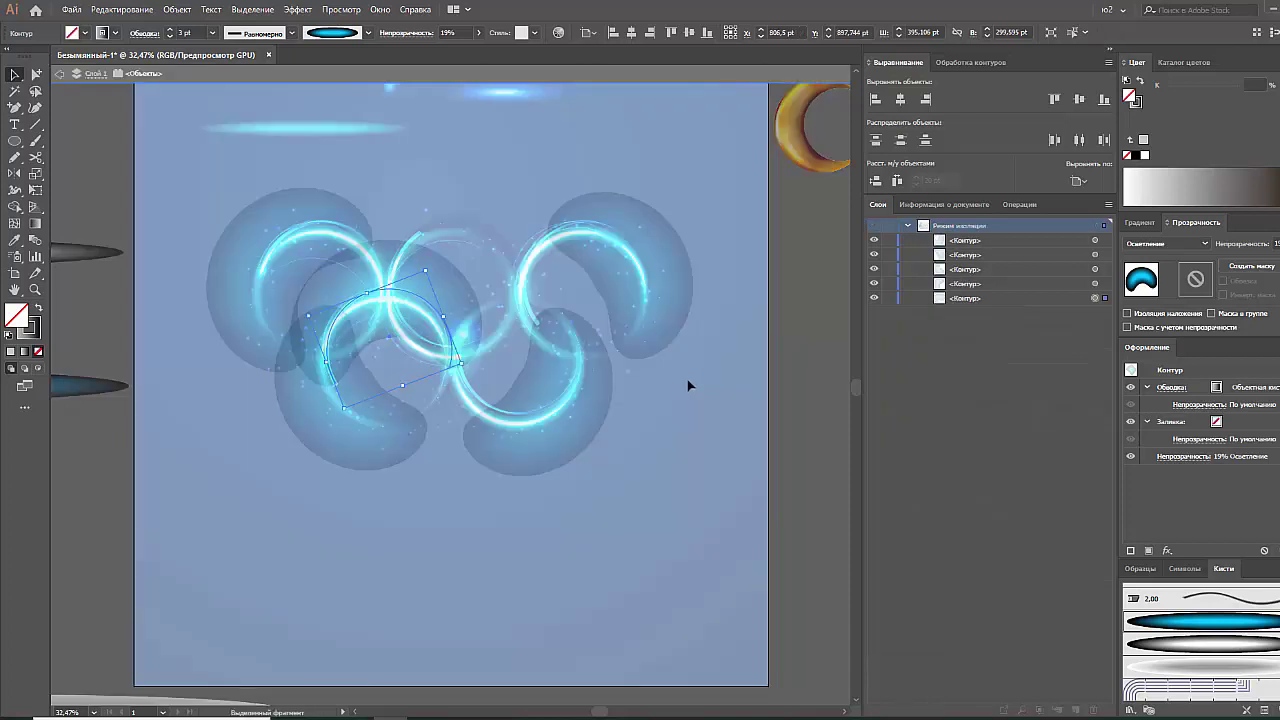
left_click(660, 317)
key("ctrl+a")
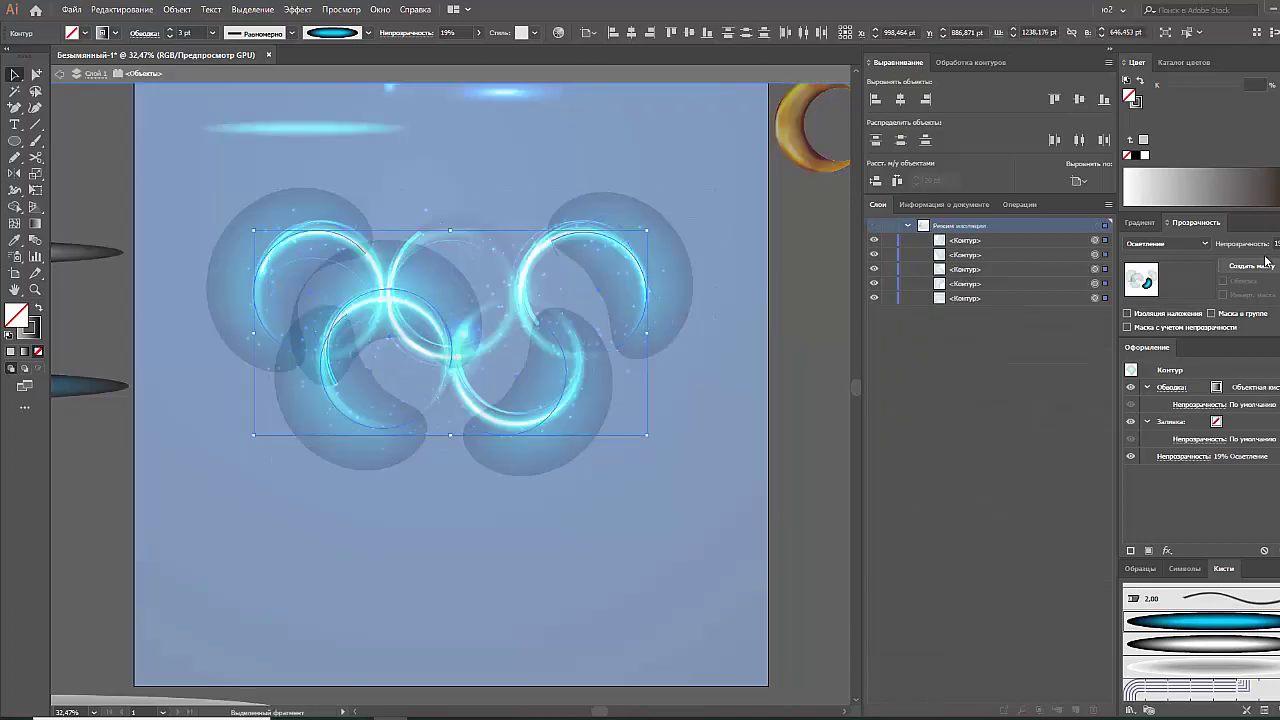
left_click(1165, 243)
left_click(1160, 369)
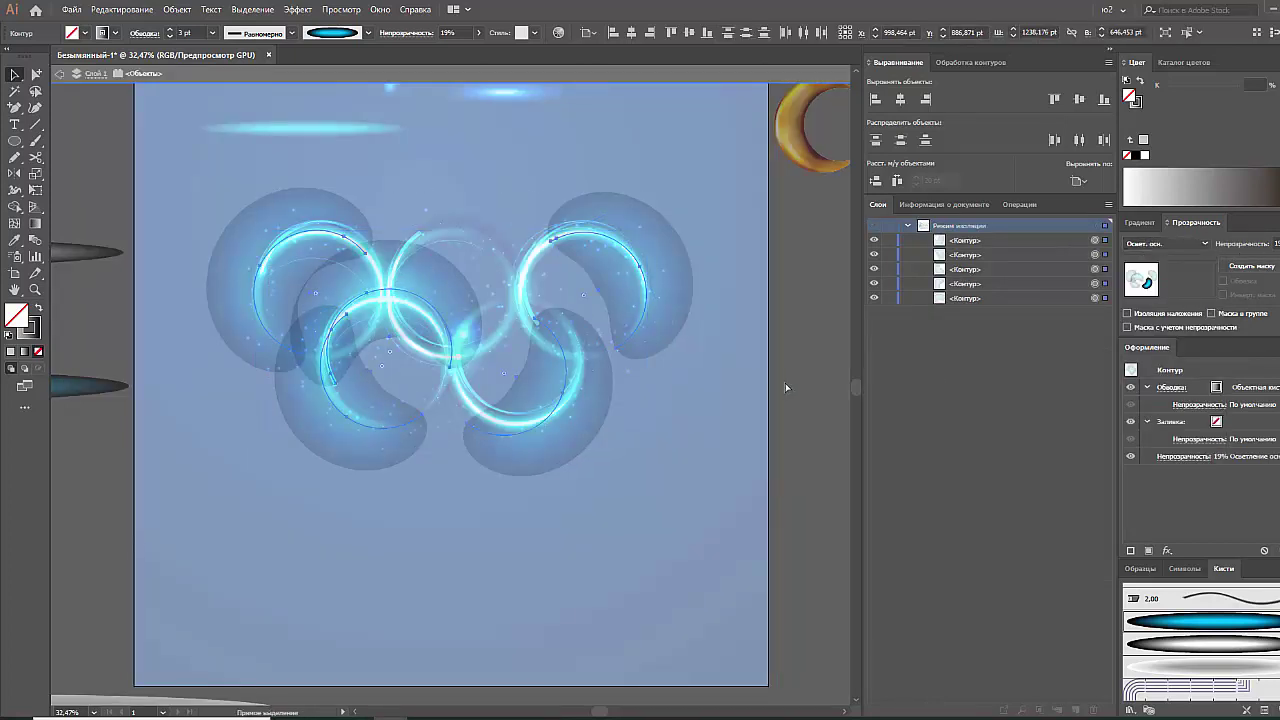
left_click(737, 386)
double_click(737, 385)
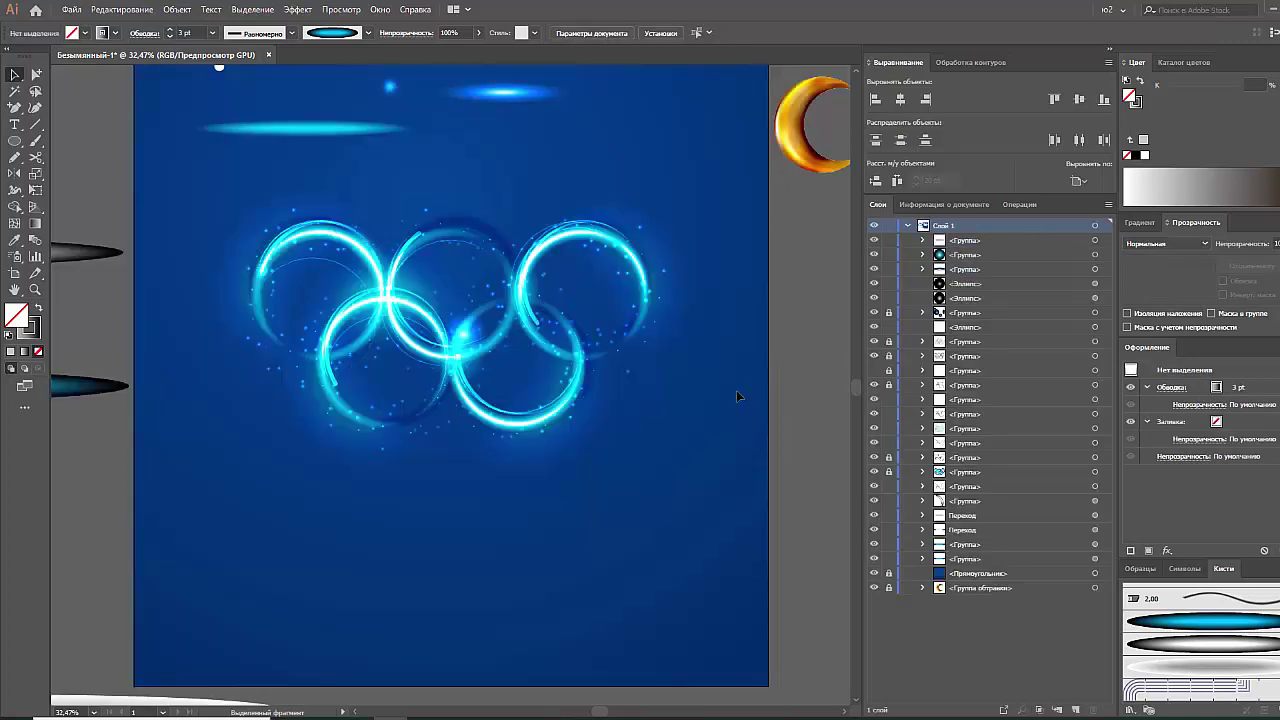
left_click(226, 278)
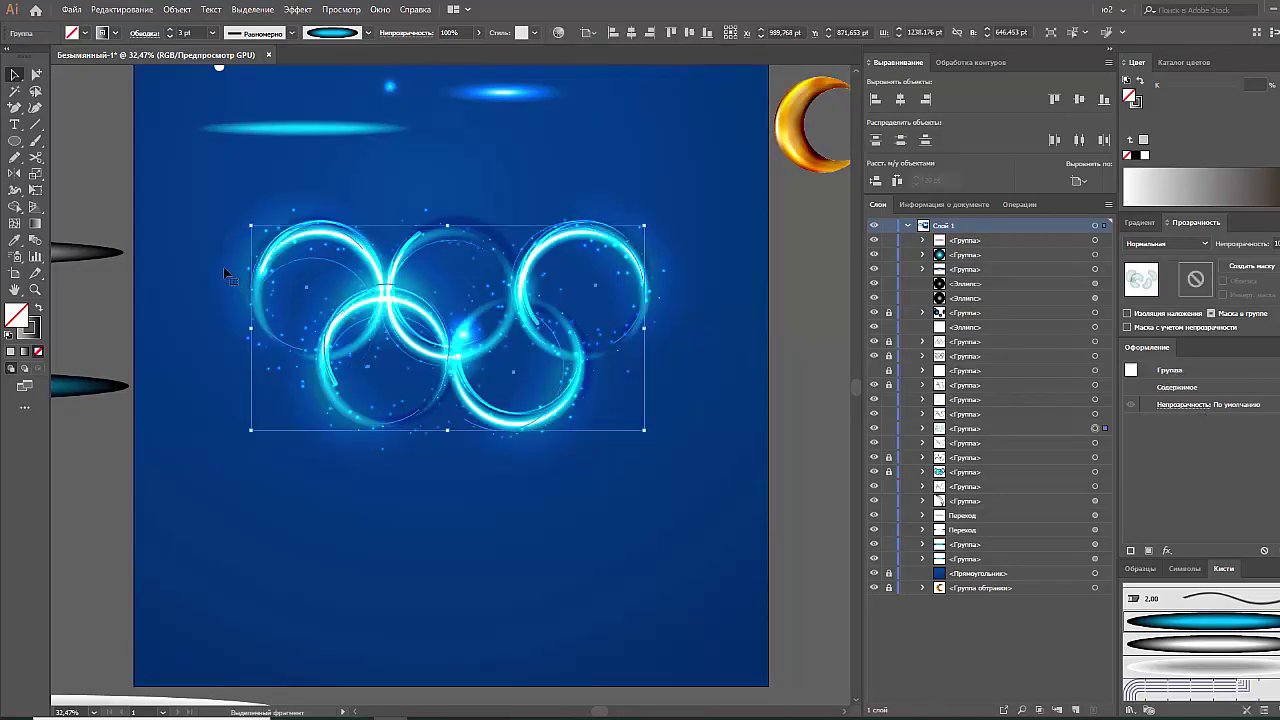
left_click_drag(224, 268, 227, 277)
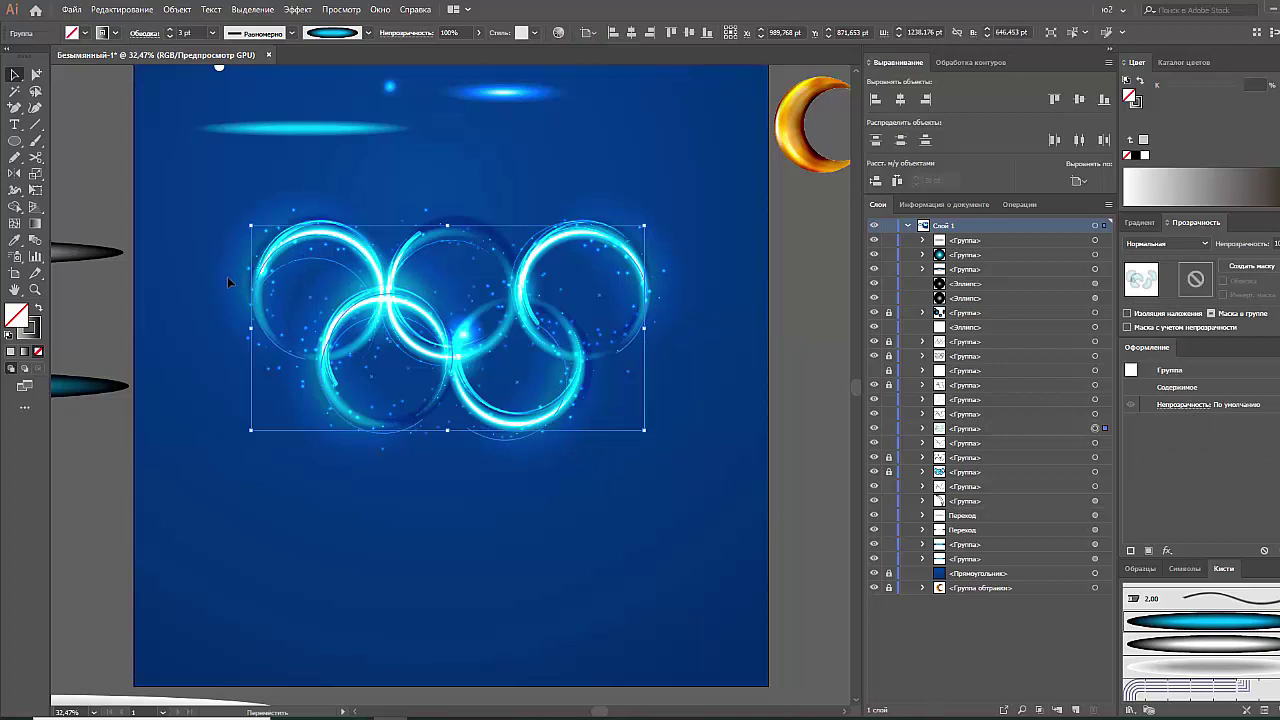
right_click(410, 300)
left_click(389, 302)
mouse_move(389, 302)
left_mouse_down()
mouse_move(481, 393)
mouse_move(395, 306)
mouse_move(452, 362)
left_mouse_up()
key("ctrl+shift+a")
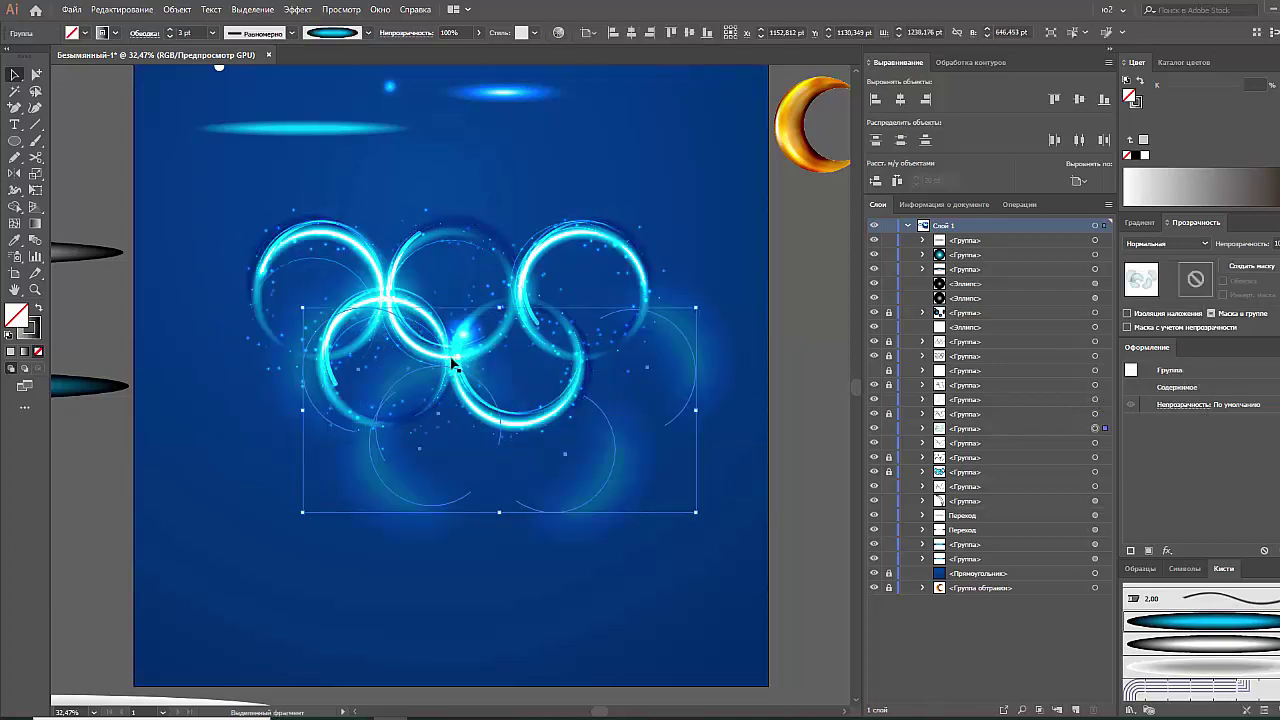
left_click_drag(452, 362, 457, 367)
key("ctrl+z")
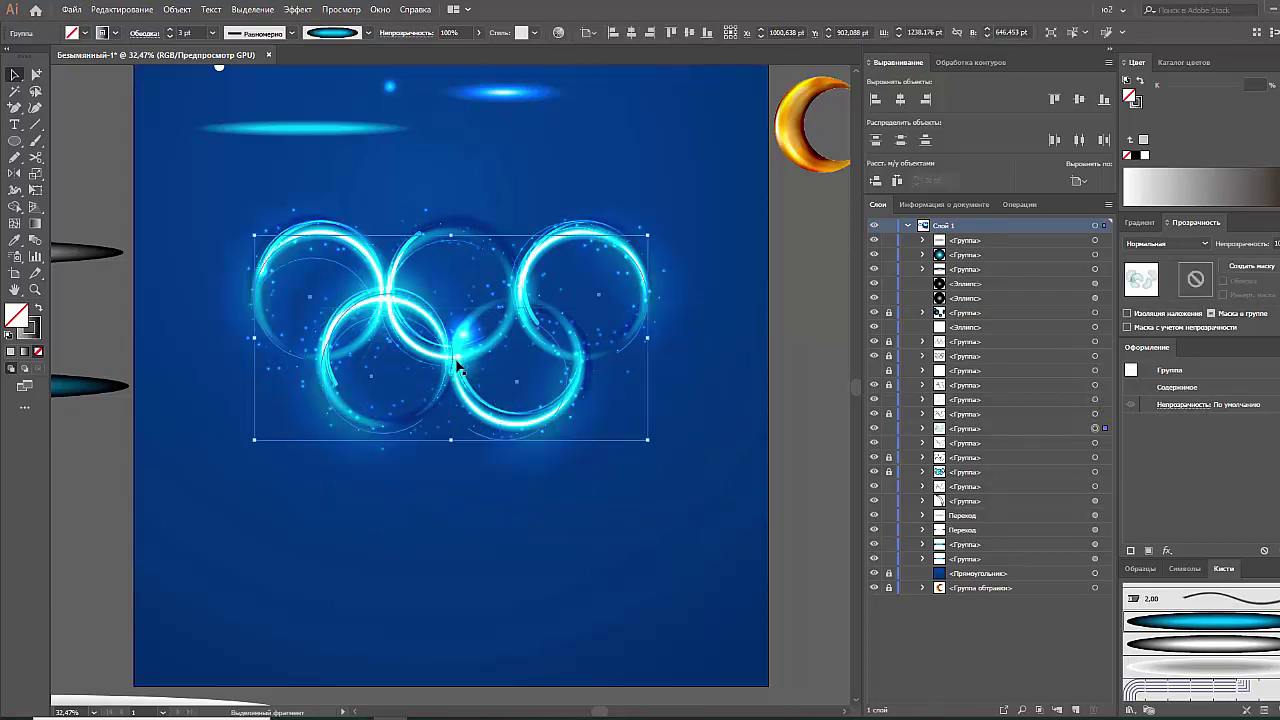
In isolation mode, rotate the bottom-right and top-centre glow arcs to new angles
right_click(553, 418)
left_click(567, 454)
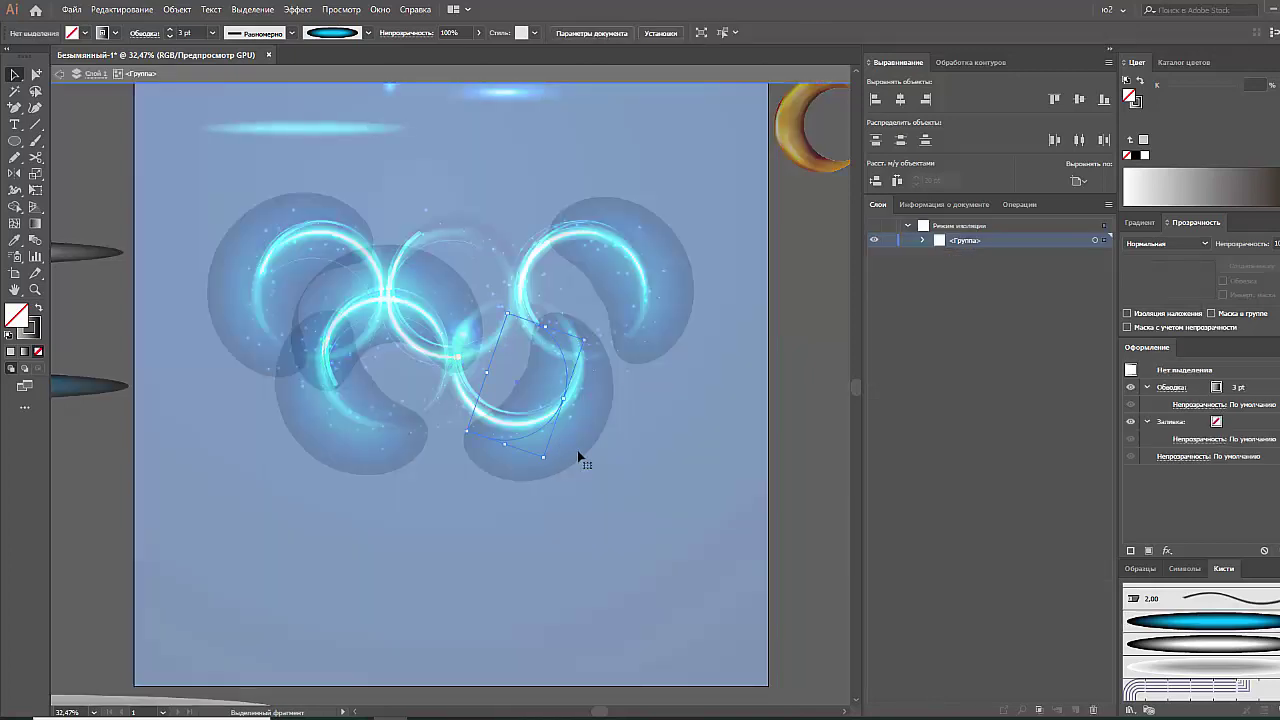
left_click(545, 478)
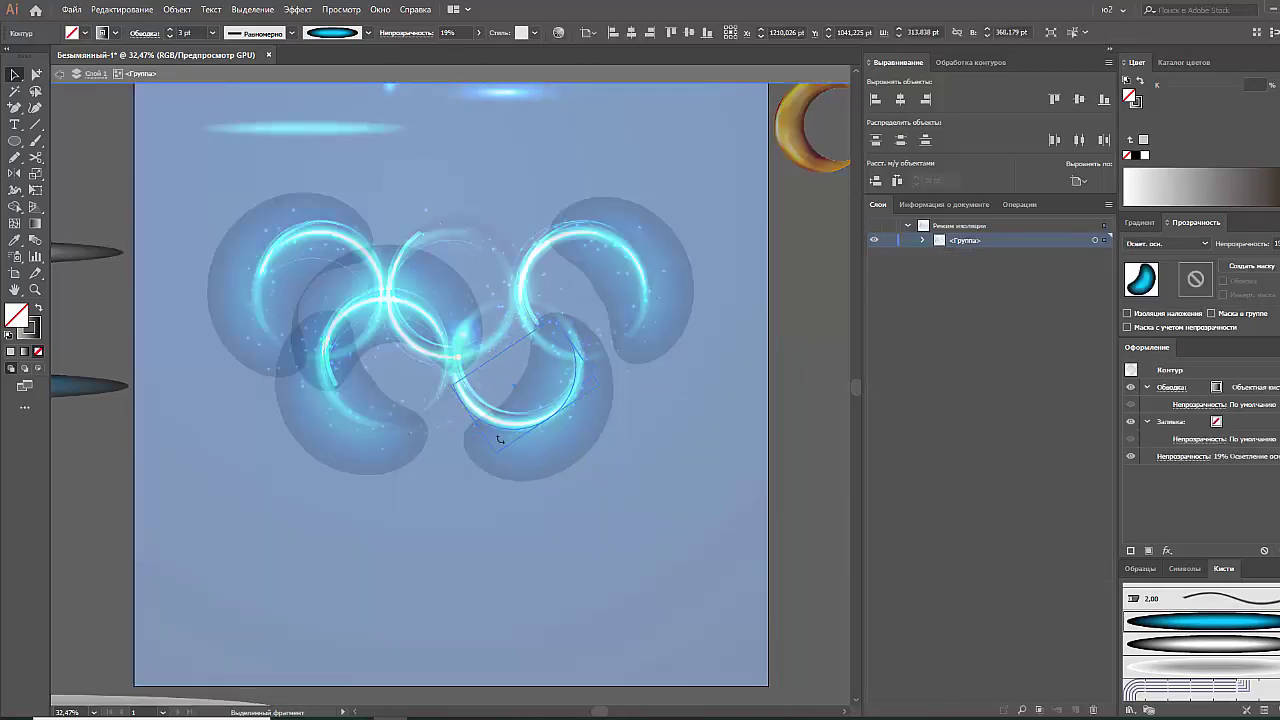
left_click_drag(545, 465, 381, 460)
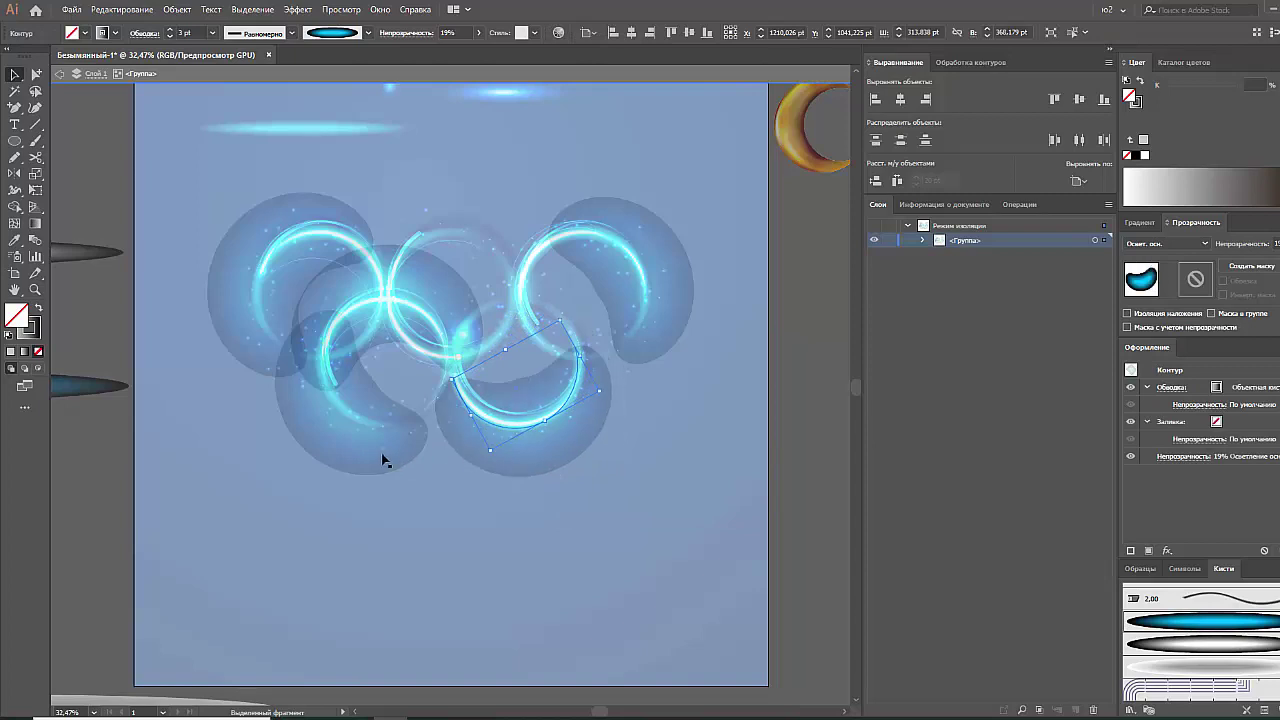
left_click(499, 207)
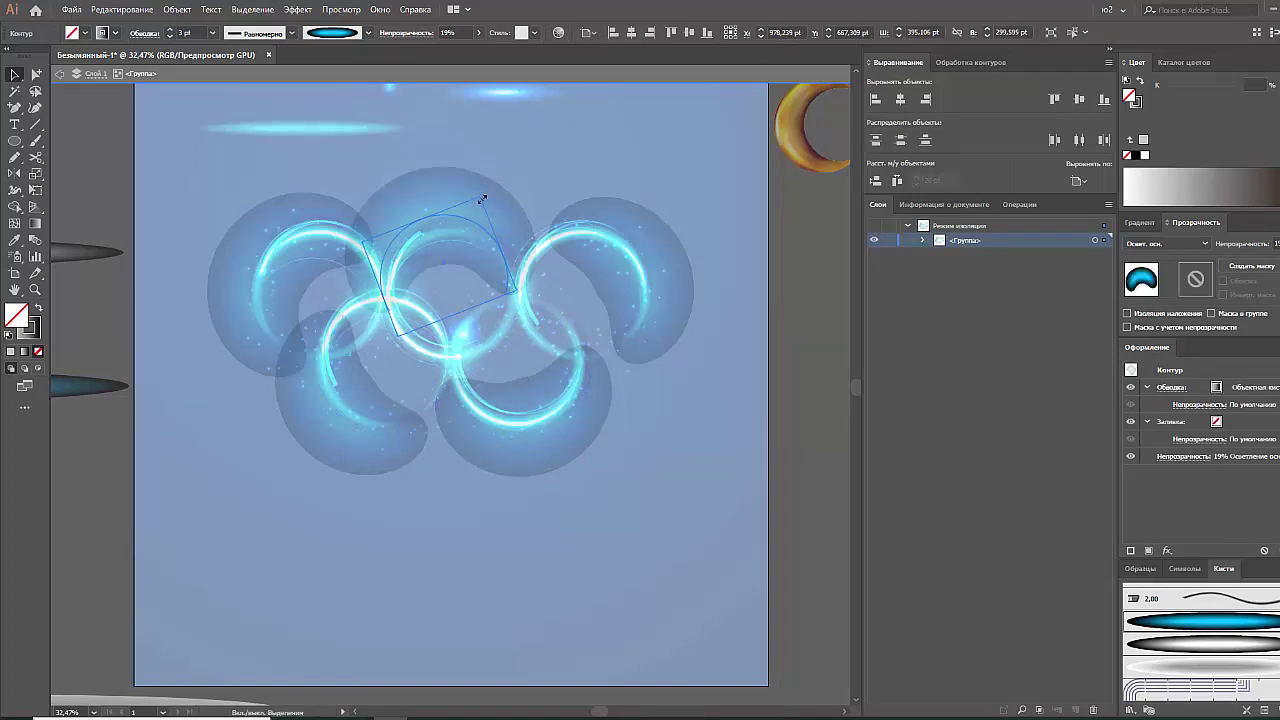
left_click_drag(482, 193, 223, 182)
Set the top-left and top-right glow arcs to a 2 pt stroke
left_click(283, 261)
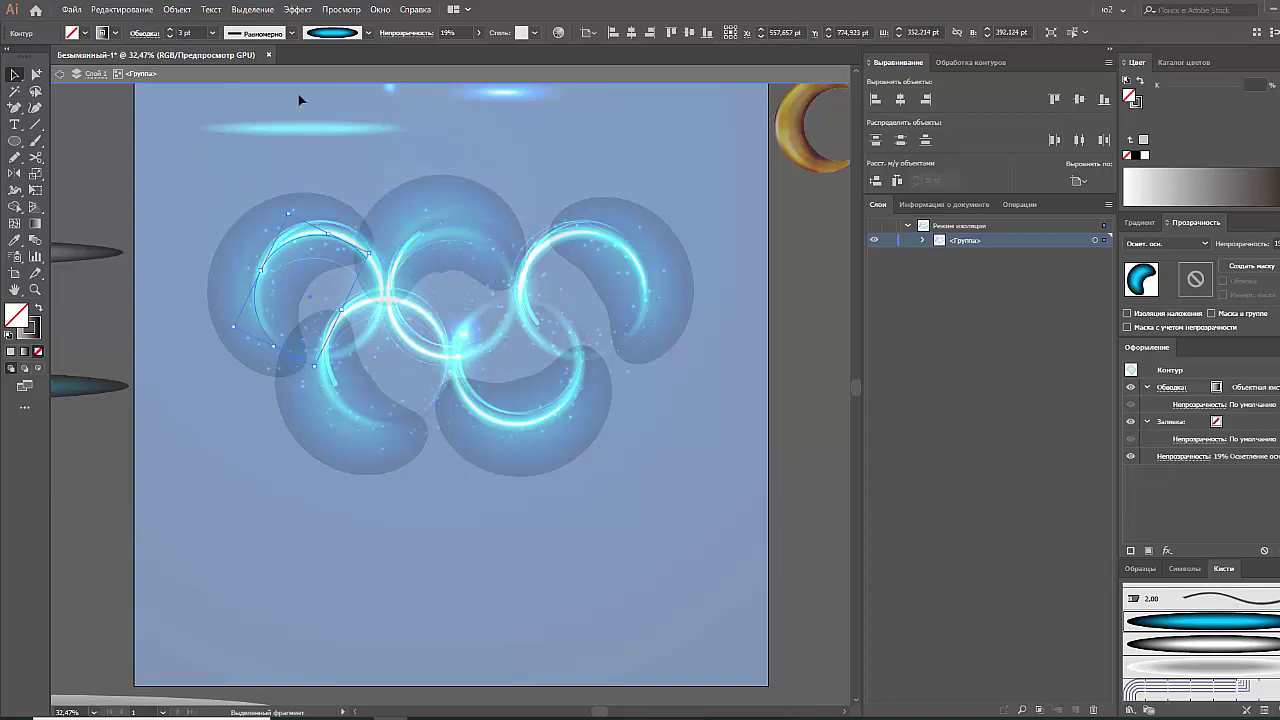
left_click(212, 33)
left_click(226, 106)
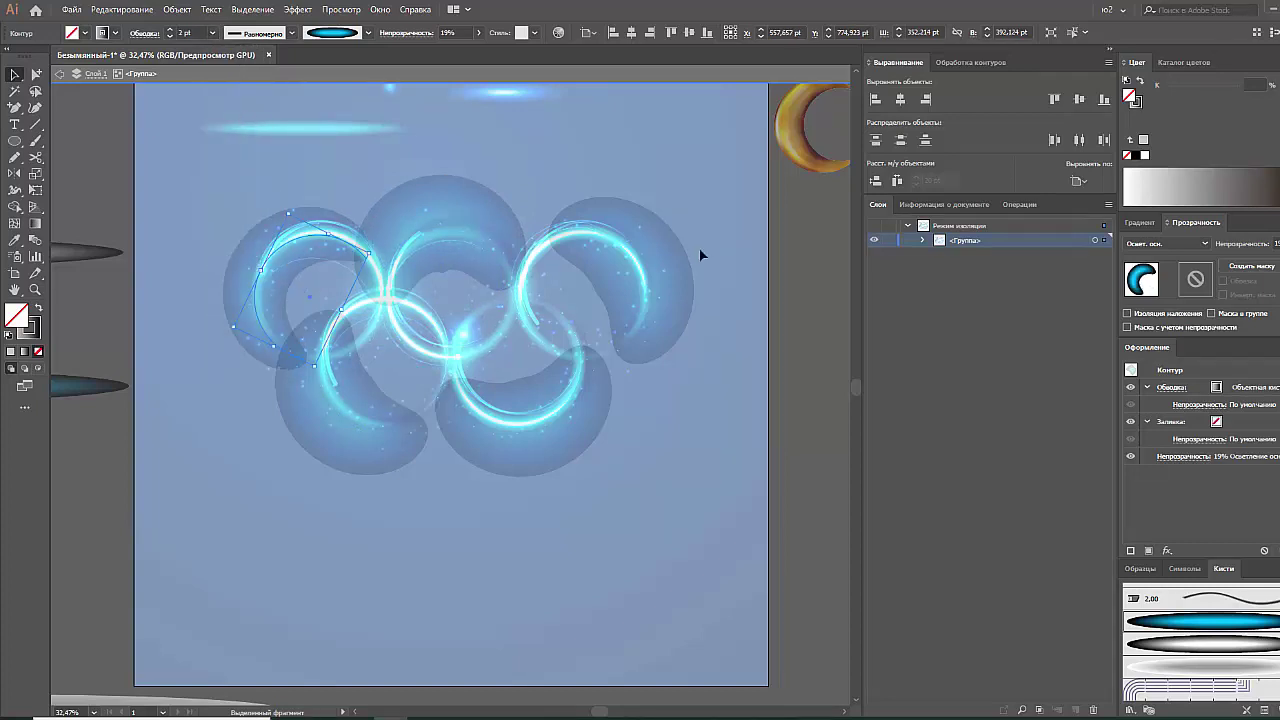
left_click(621, 309)
left_click(212, 33)
left_click(227, 149)
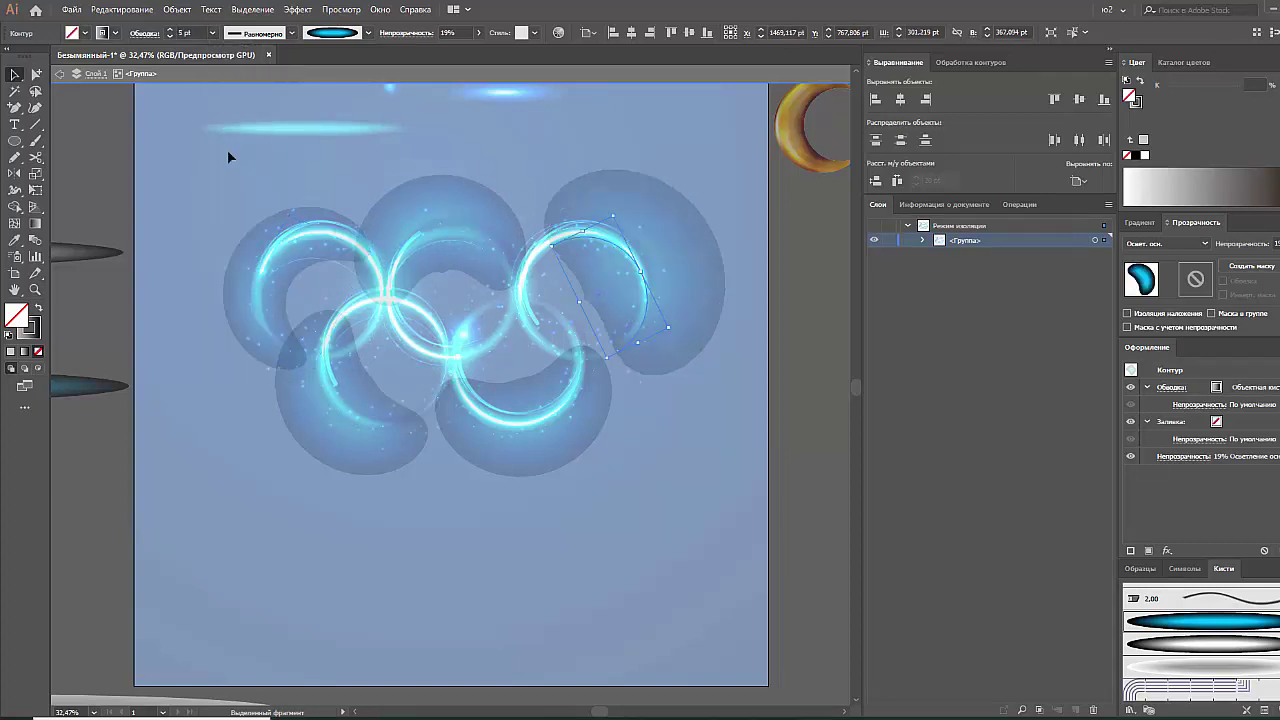
left_click(212, 33)
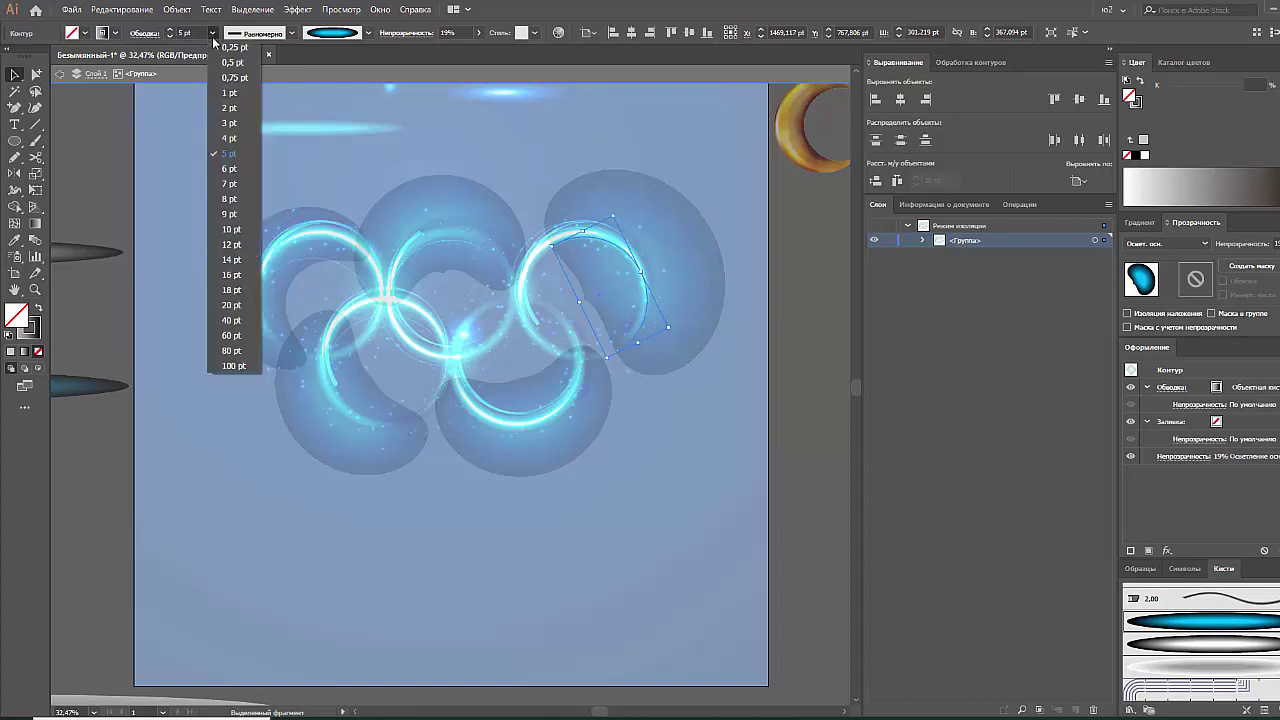
left_click(224, 99)
Thin the bottom-right arc to 2 pt and return to the full artwork
left_click(494, 394)
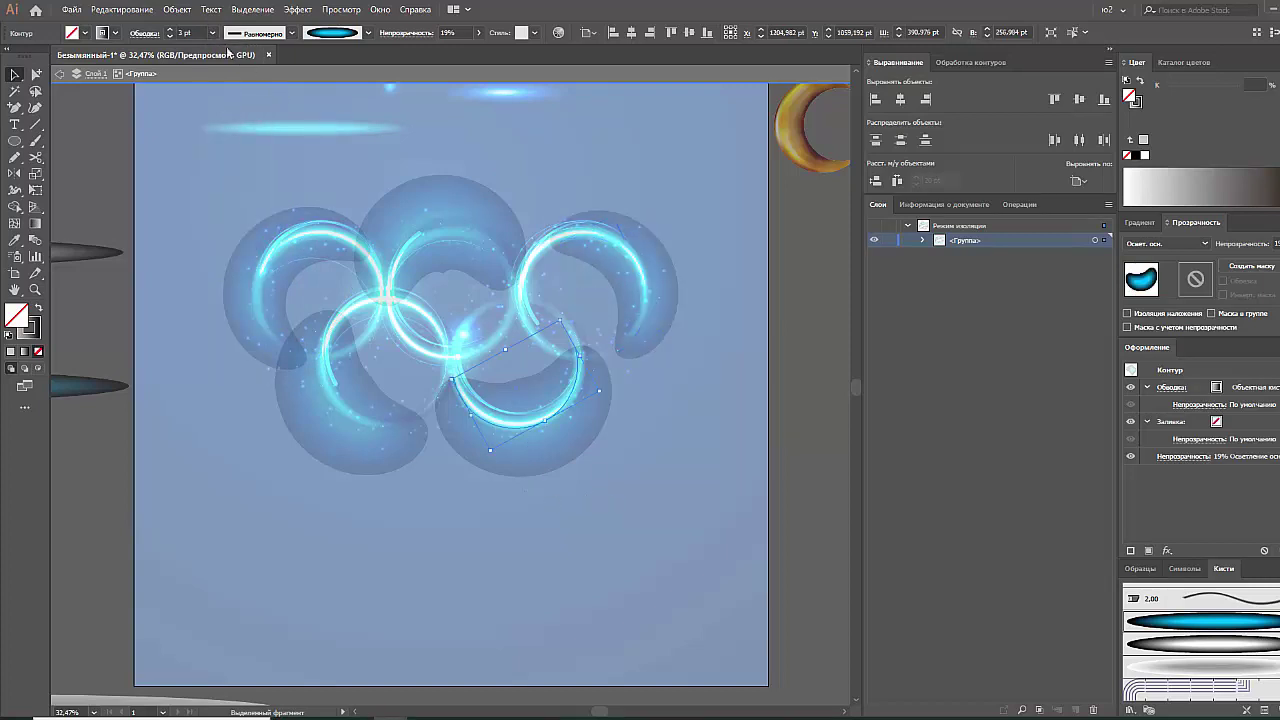
left_click(212, 33)
left_click(229, 107)
double_click(737, 232)
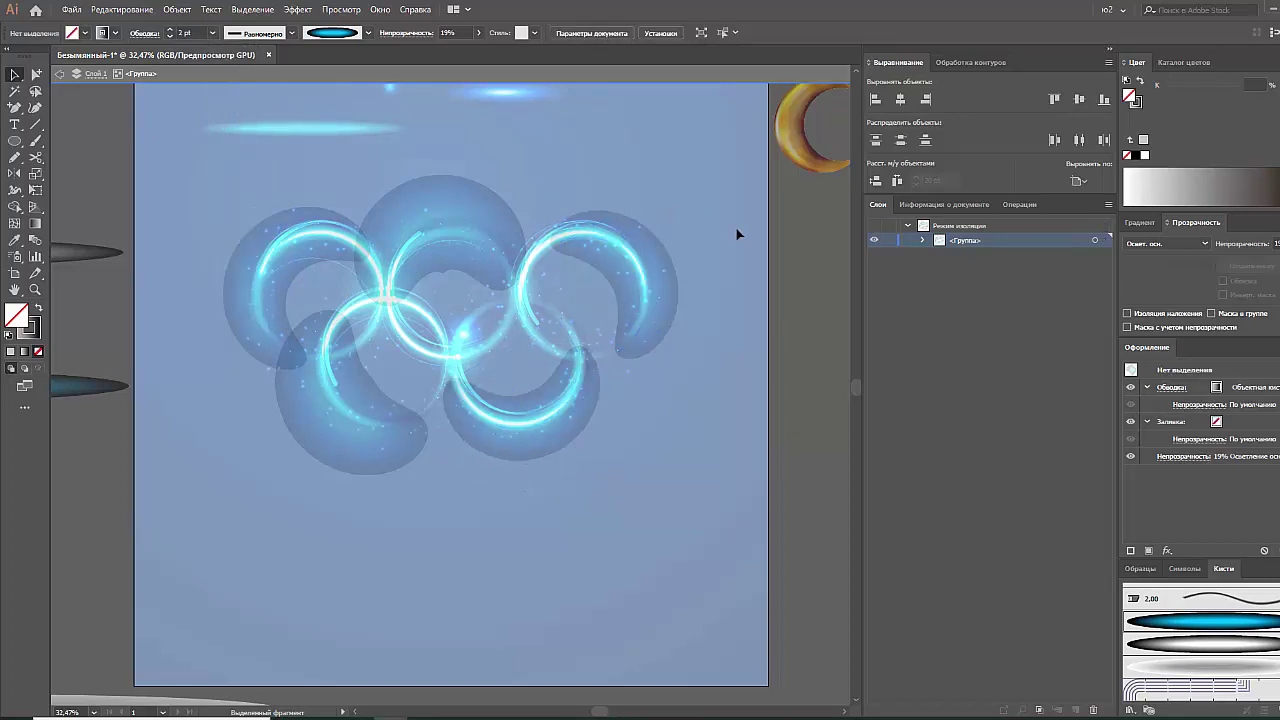
scroll(739, 305, "up", 1)
Drag the small dot and two glow streaks from the artboard top onto the pasteboard
scroll(738, 310, "up", 1)
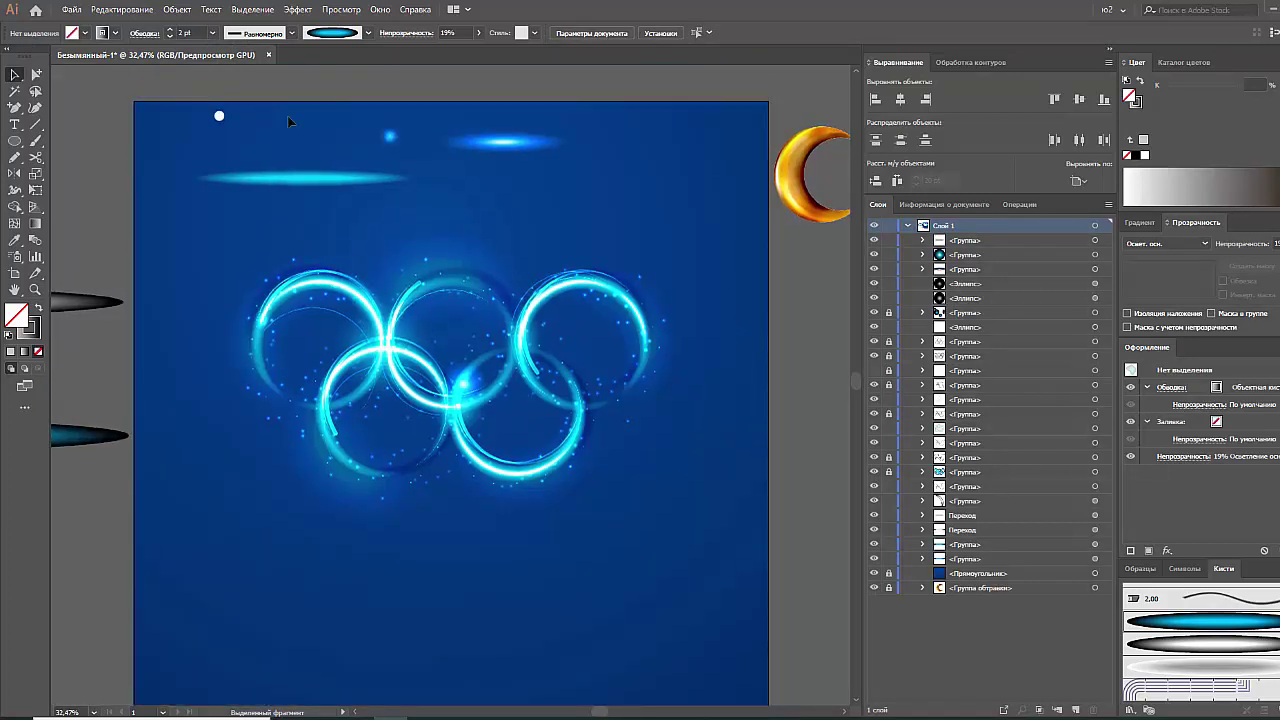
mouse_move(186, 104)
left_mouse_down()
mouse_move(507, 180)
mouse_move(202, 75)
left_mouse_up()
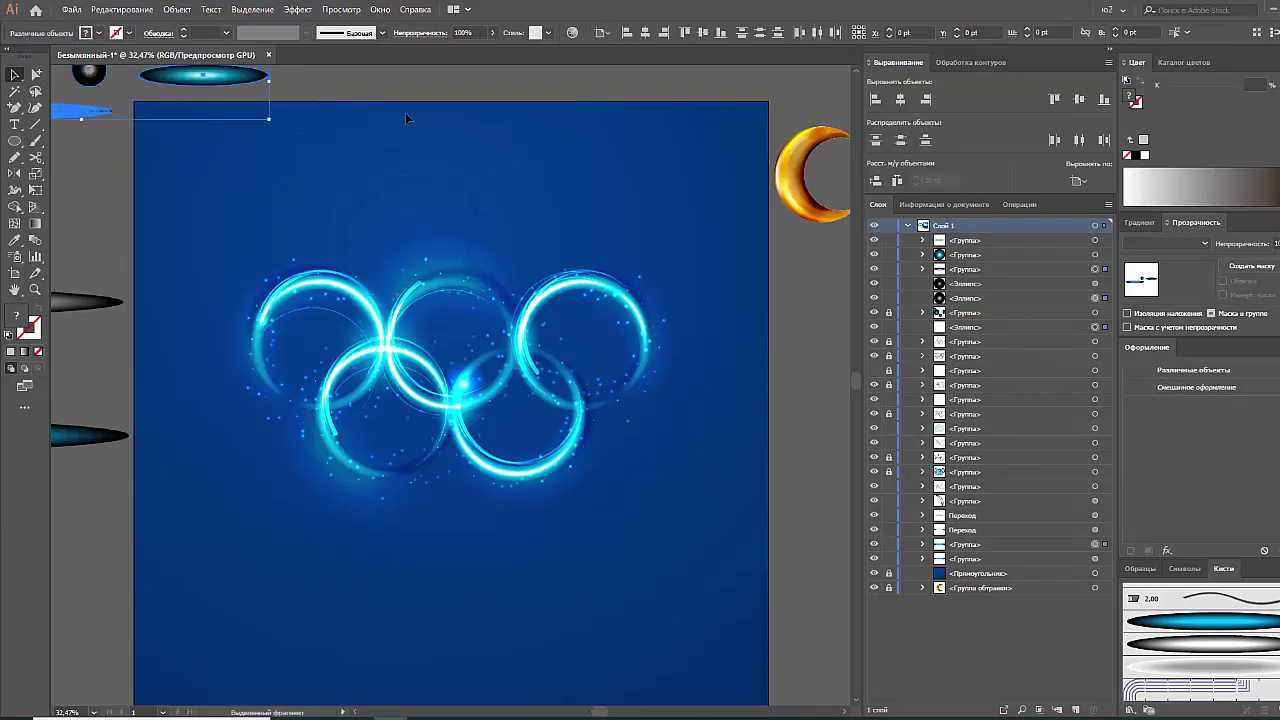
left_click(823, 305)
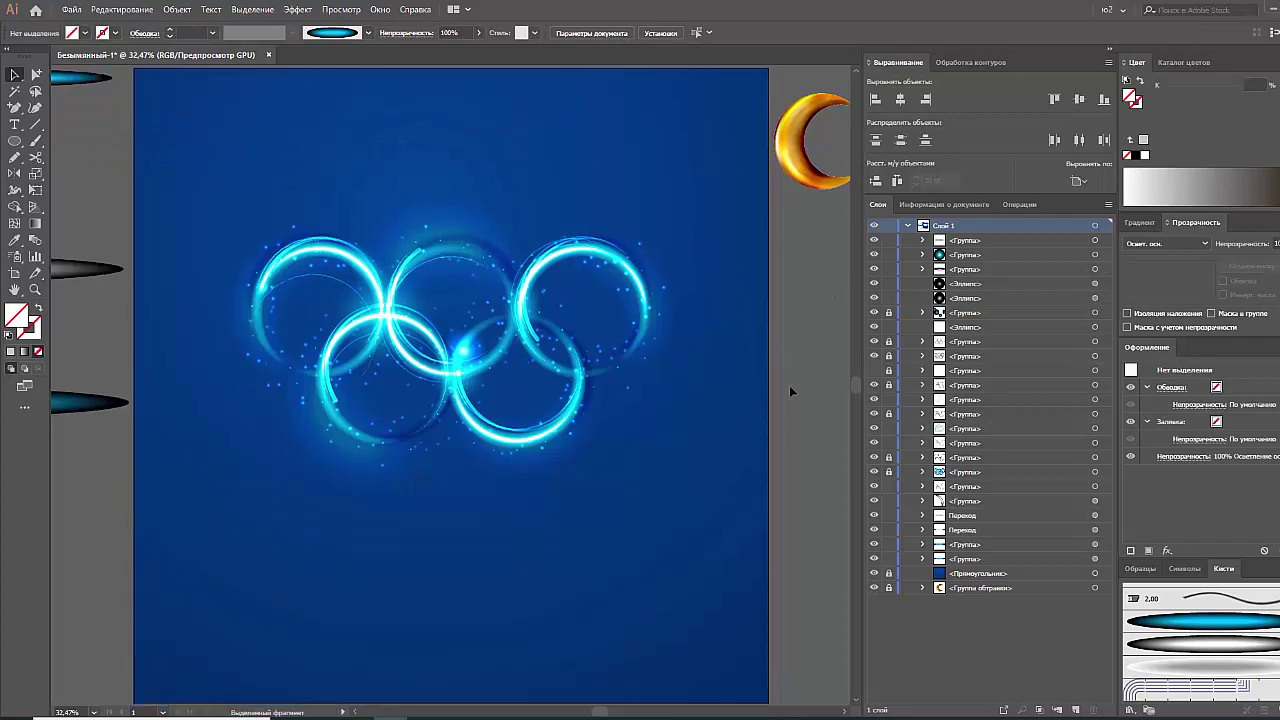
scroll(790, 384, "down", 1)
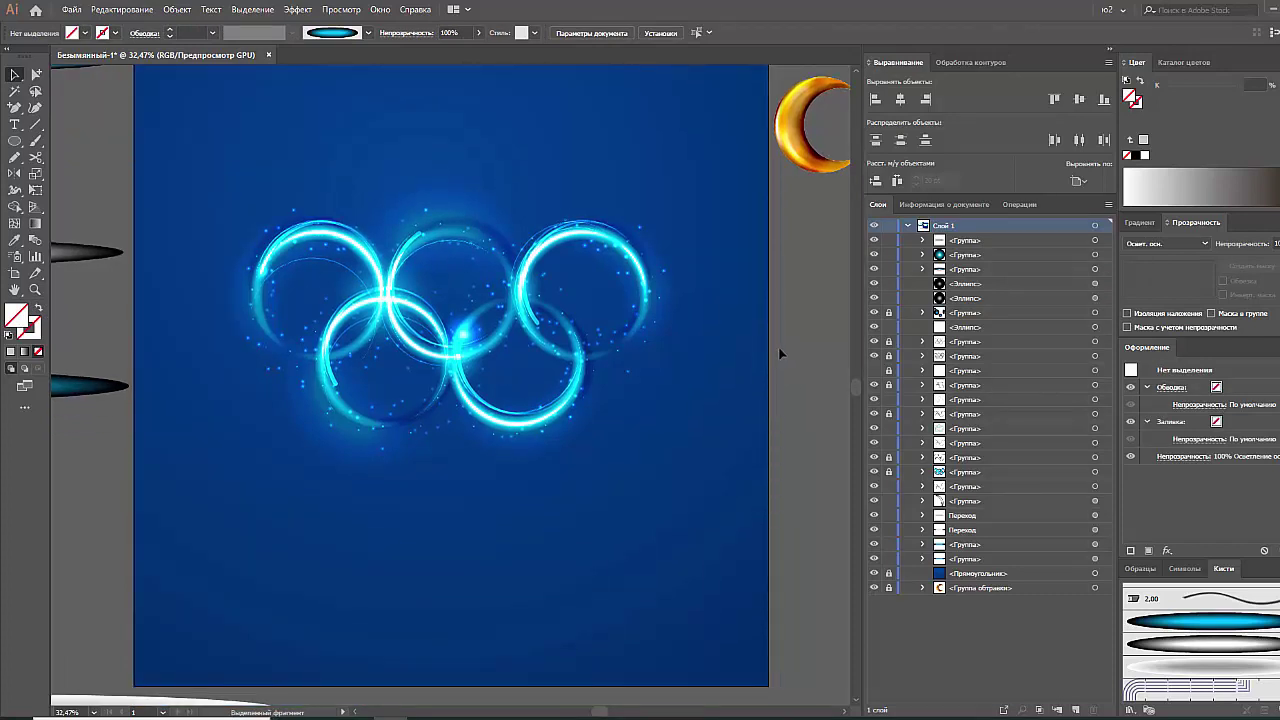
scroll(778, 346, "up", 1)
Zoom out to check all objects on the pasteboard, then zoom back to 25%
key("ctrl+minus")
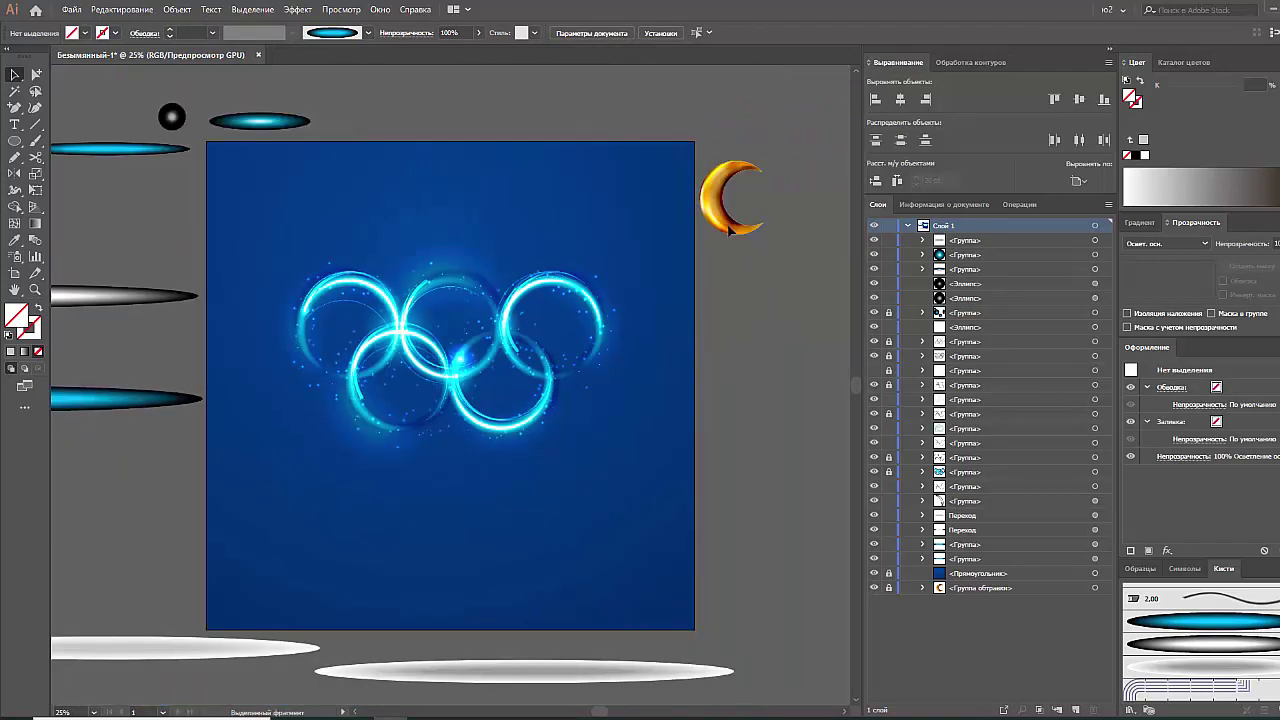
key("ctrl+minus")
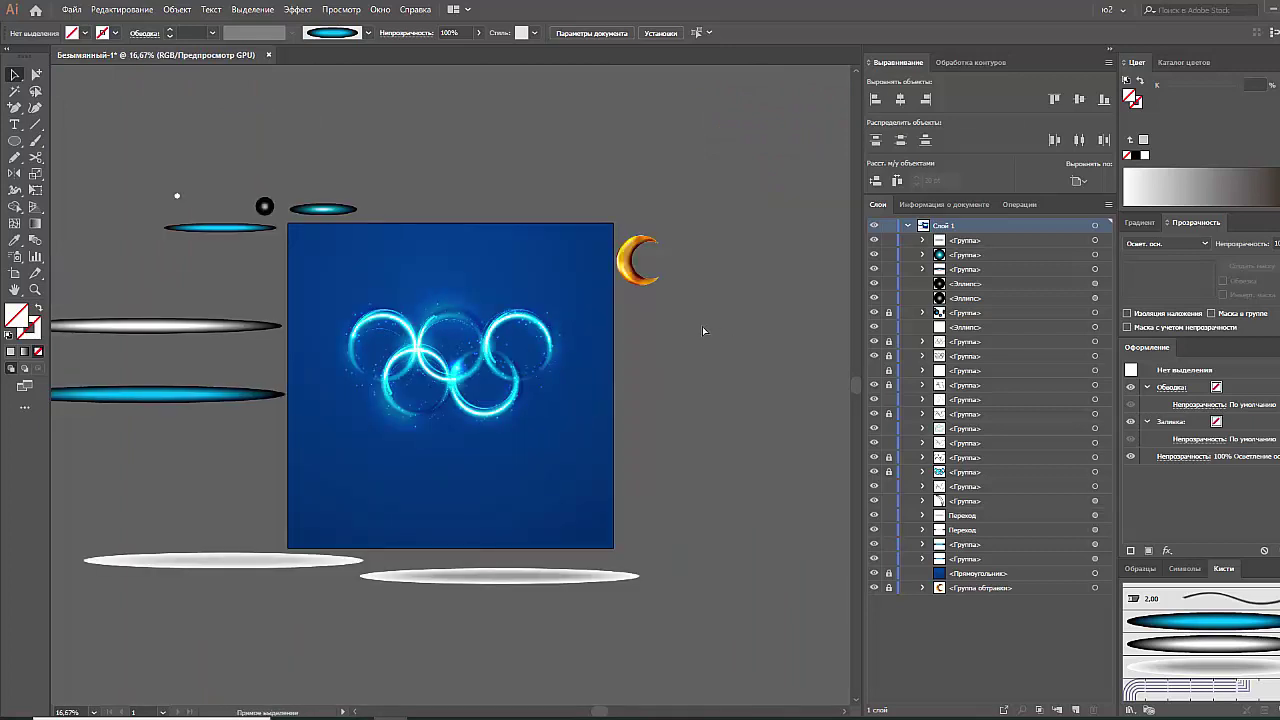
key("ctrl+a")
key("ctrl+minus")
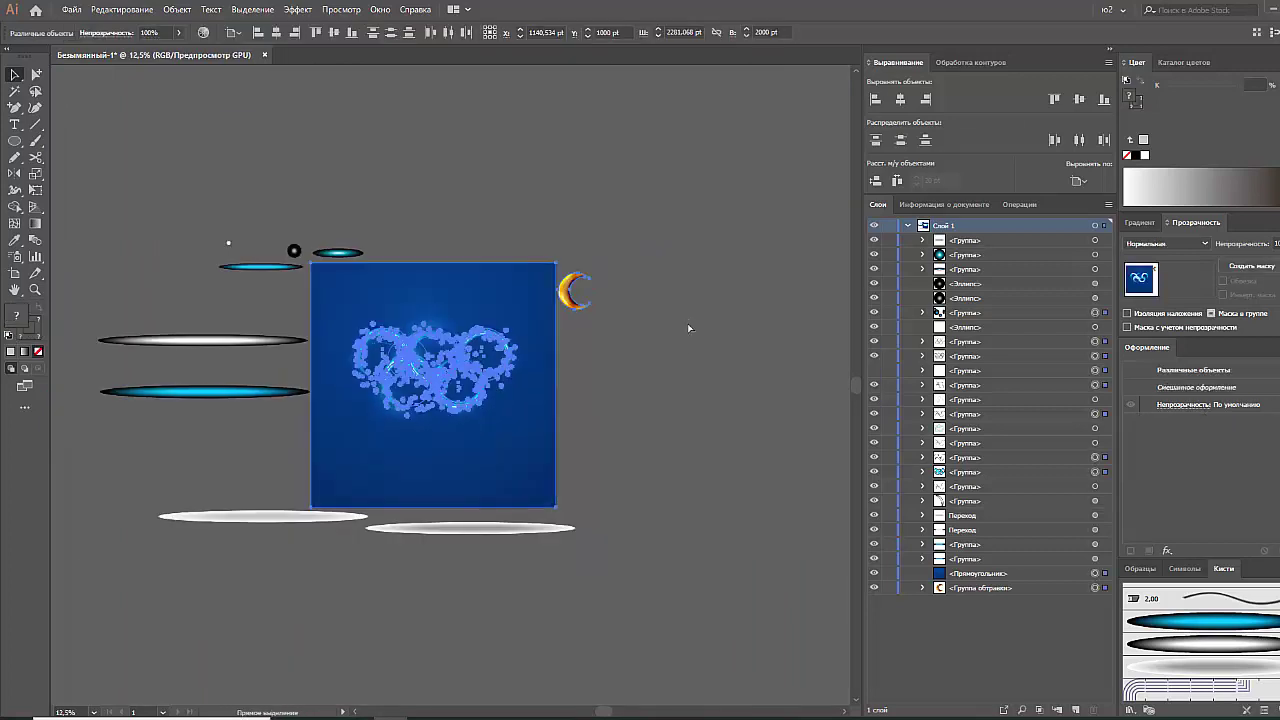
key("ctrl+minus")
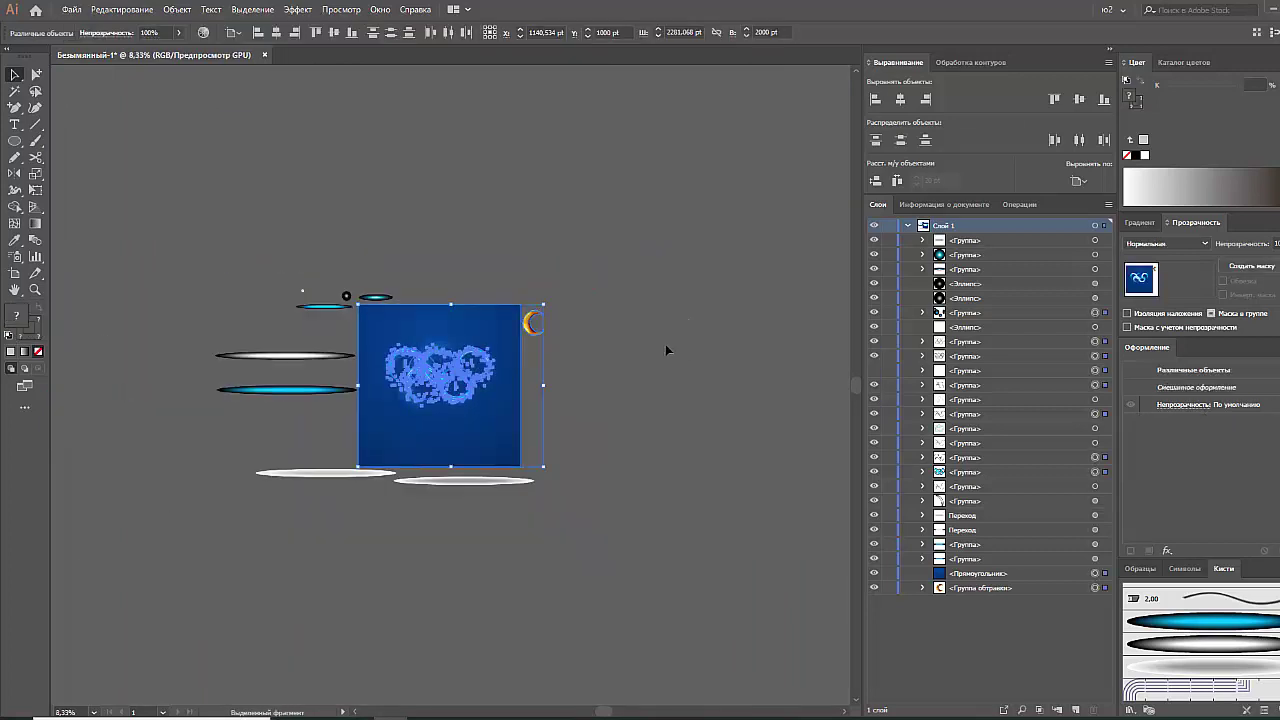
key("ctrl+plus")
key("ctrl+plus")
key("ctrl+plus")
left_click(727, 339)
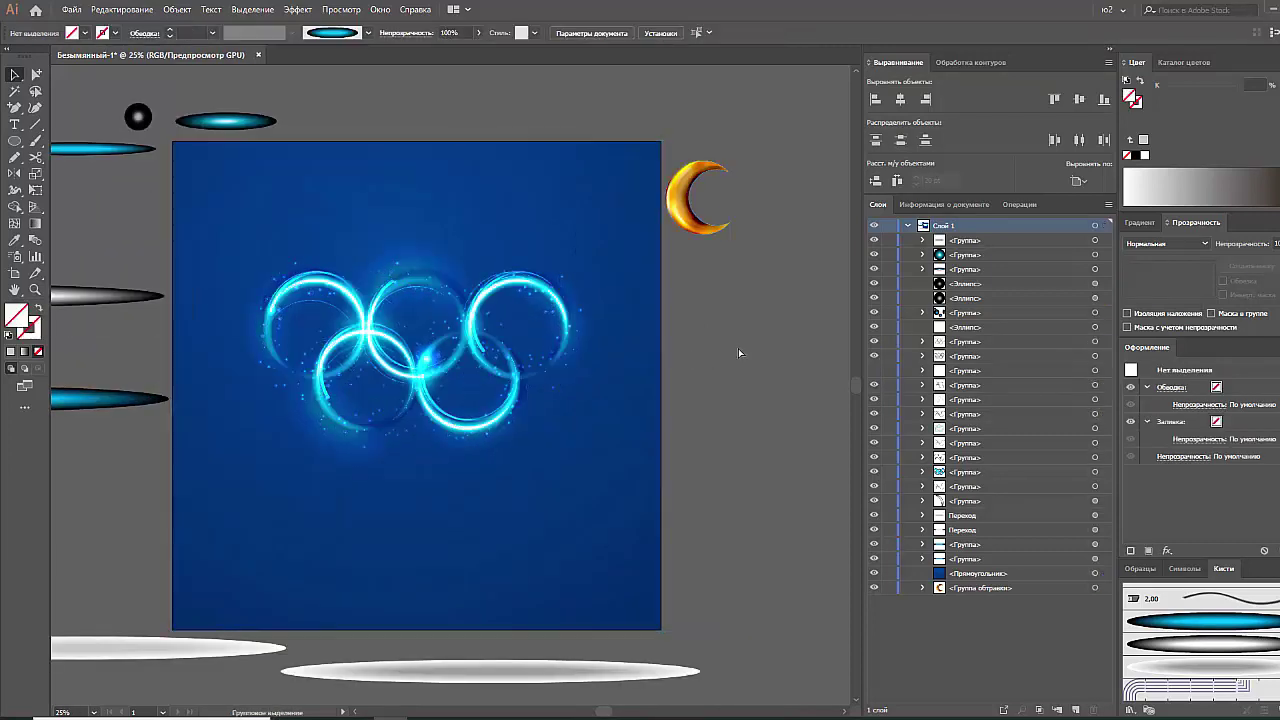
Darken the background's dark gradient stop to R 25, G 34, B 46 and move the moon over the rings
left_click(626, 373)
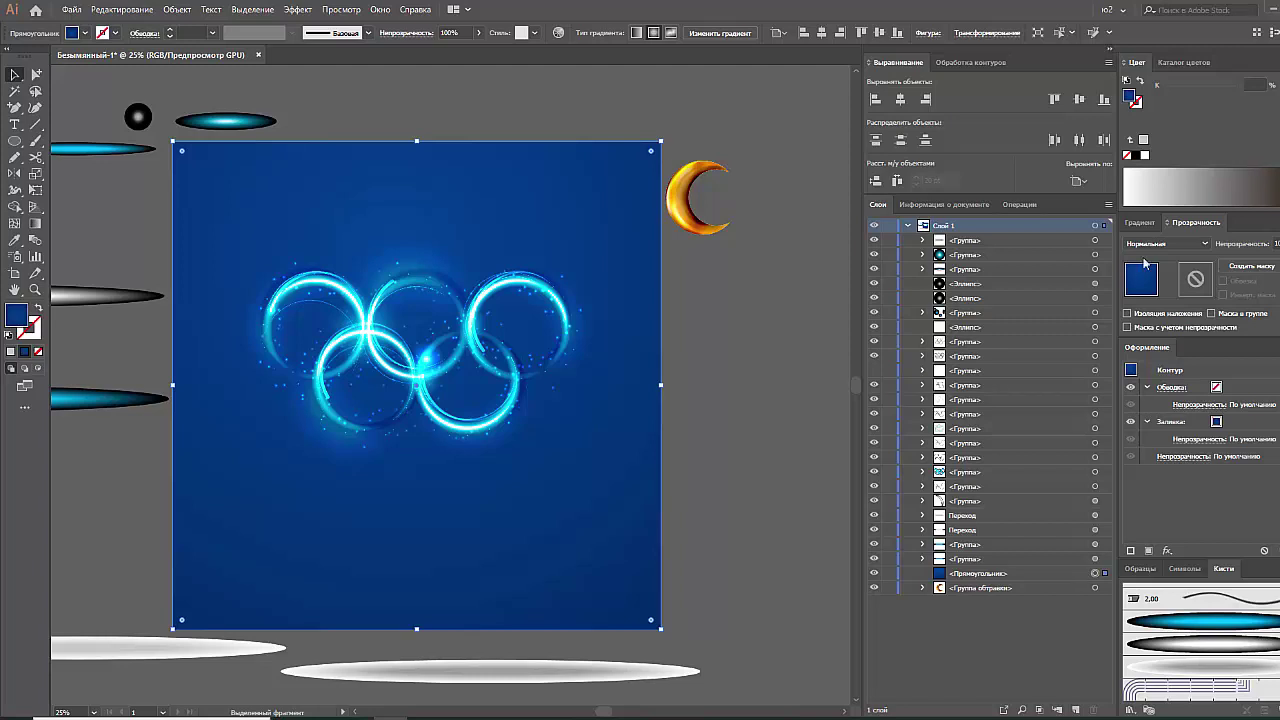
left_click(1142, 222)
left_click(1129, 351)
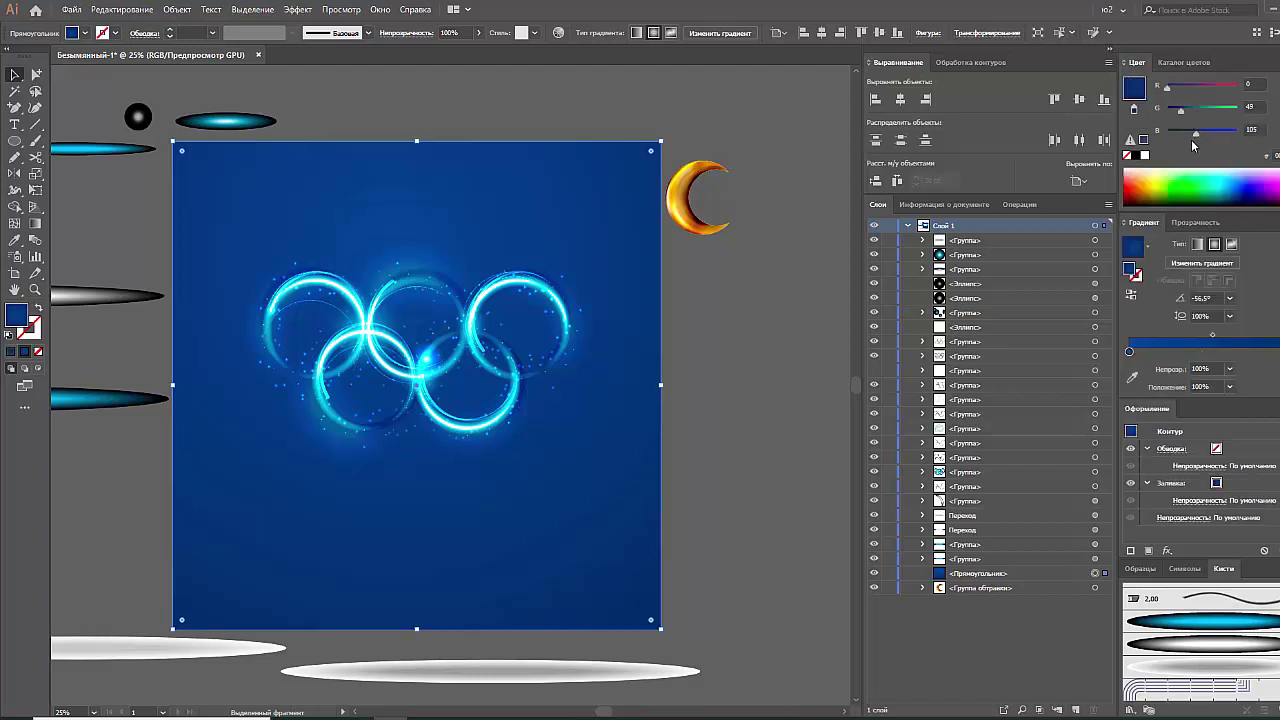
left_click_drag(1171, 91, 1182, 110)
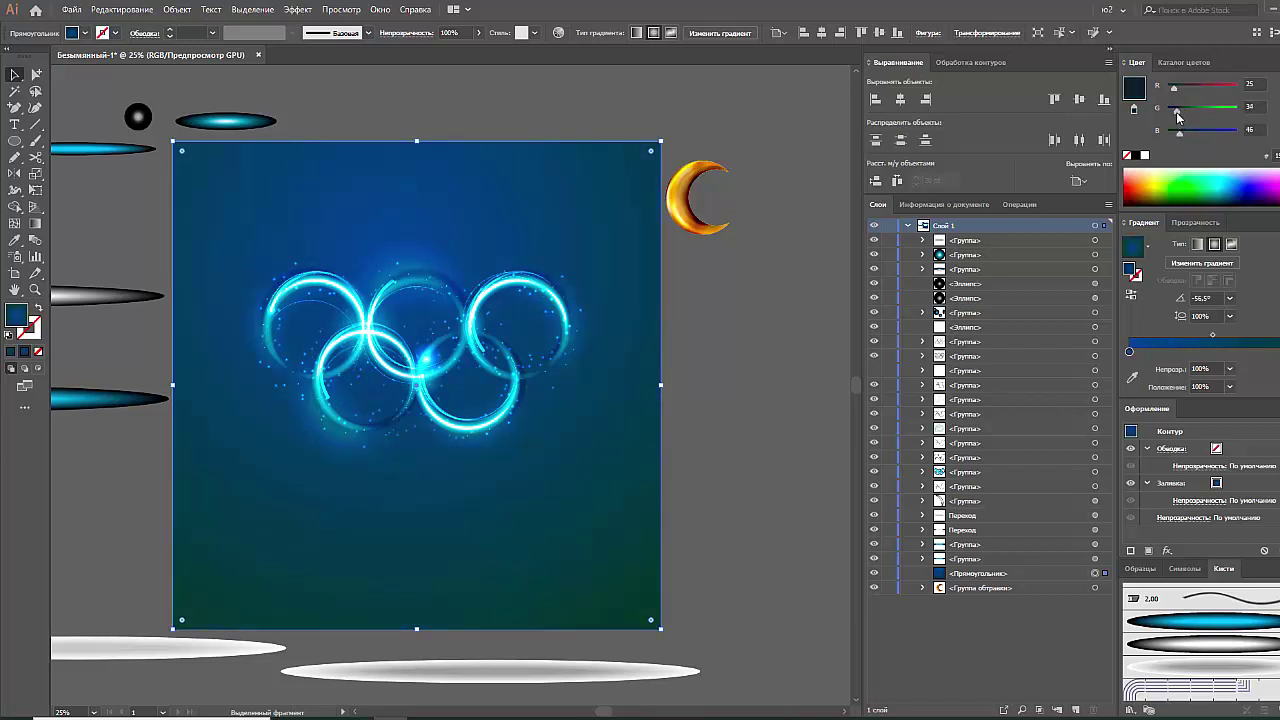
left_click_drag(1183, 110, 1176, 110)
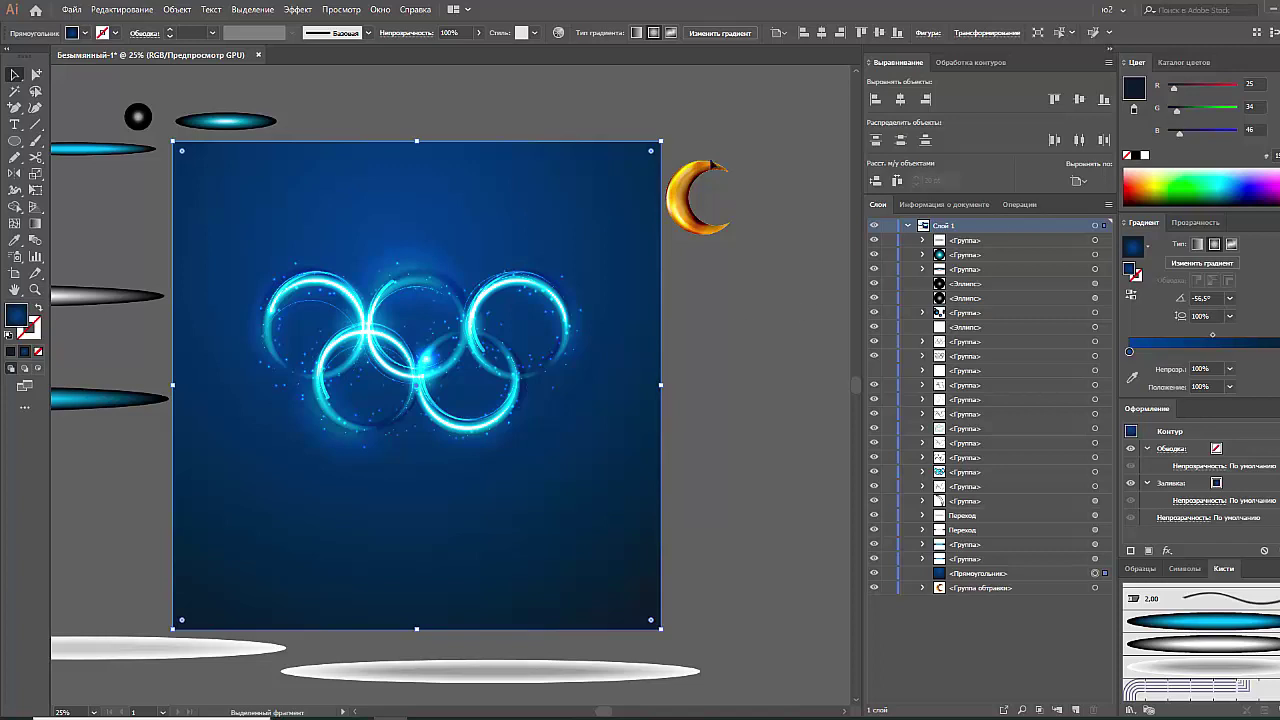
left_click_drag(692, 185, 490, 355)
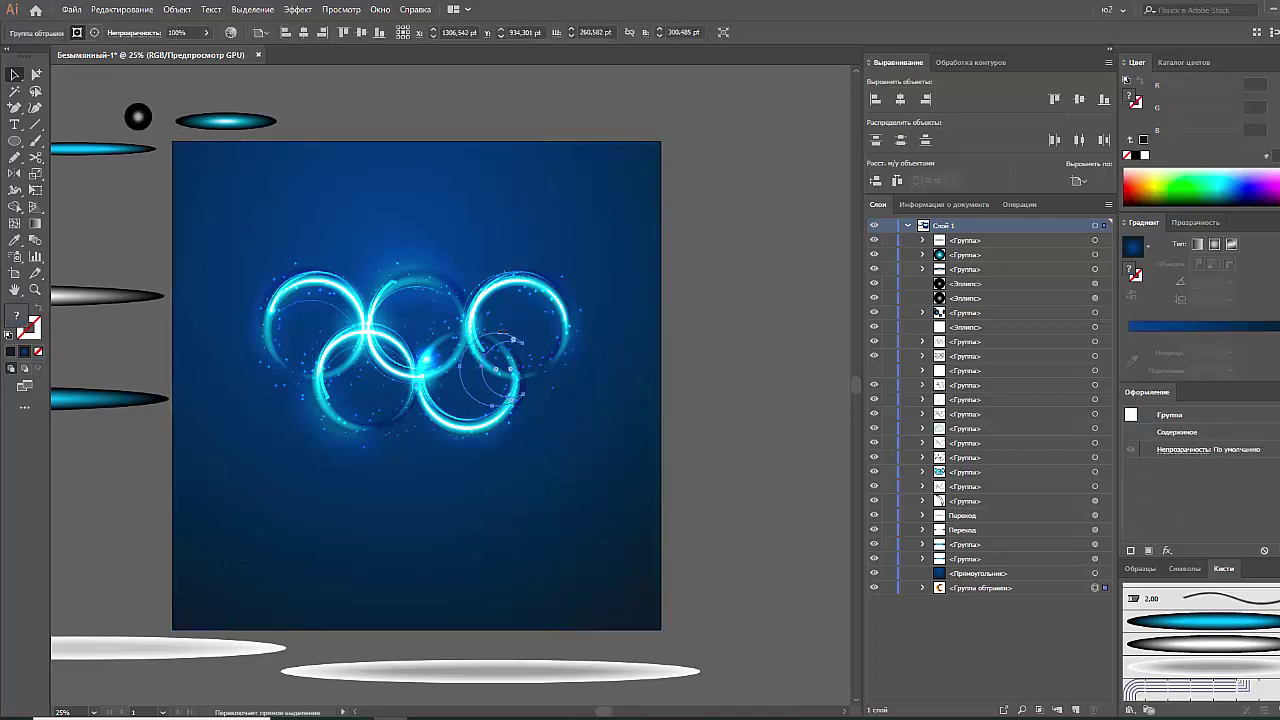
Bring the moon to front, move it off the artboard's top-right, and lock the background
key("ctrl+shift+bracketright")
left_click_drag(490, 355, 750, 150)
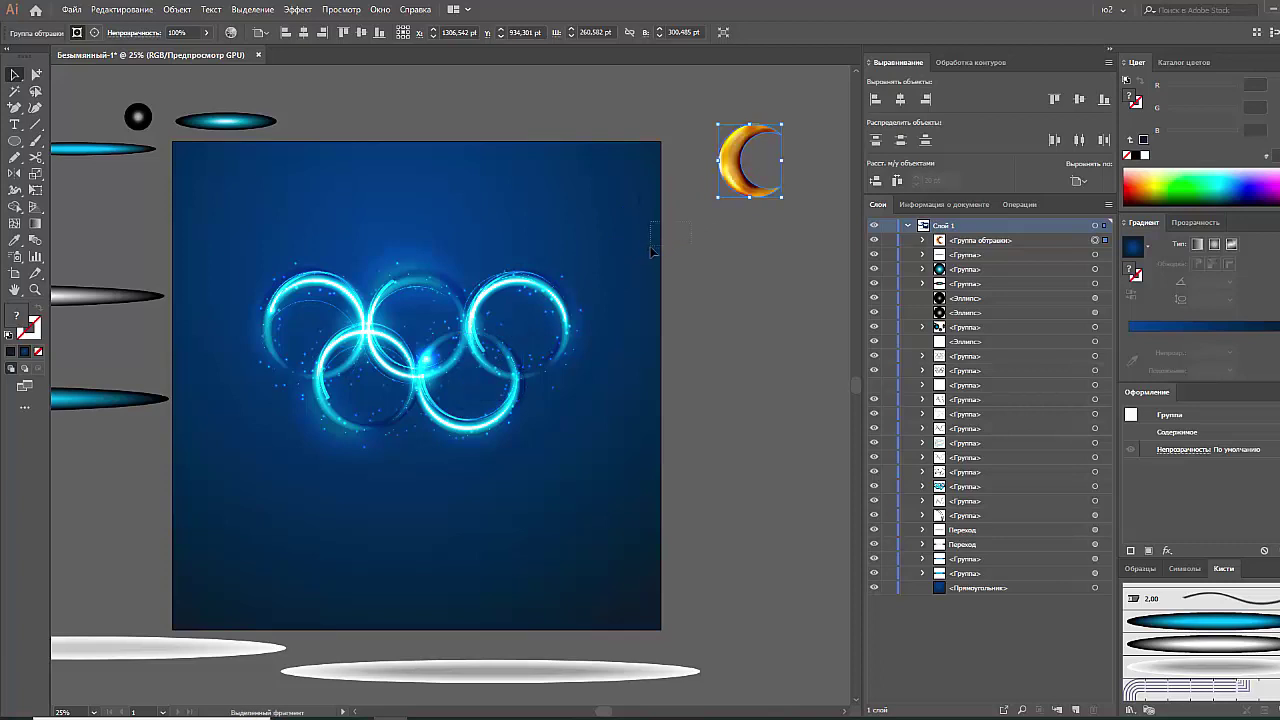
left_click(651, 252)
key("ctrl+2")
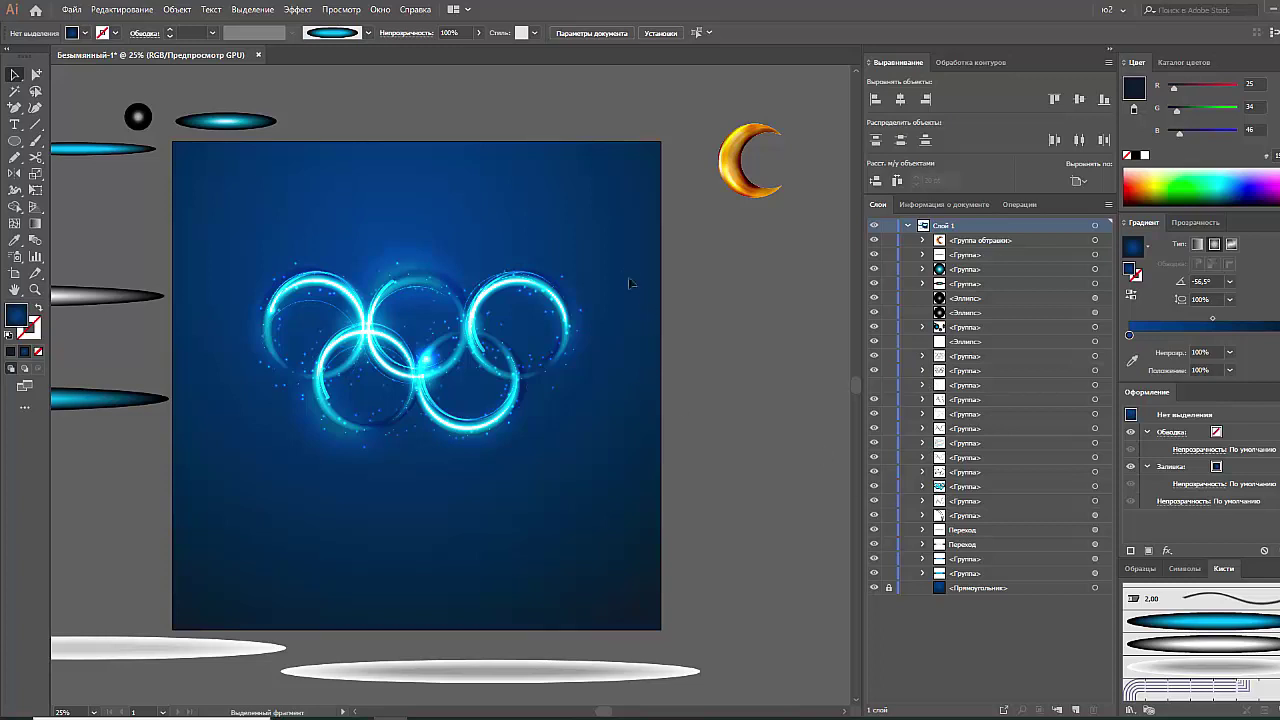
Marquee-select all the ring, glow and sparkle objects and group them
left_click_drag(242, 456, 245, 450)
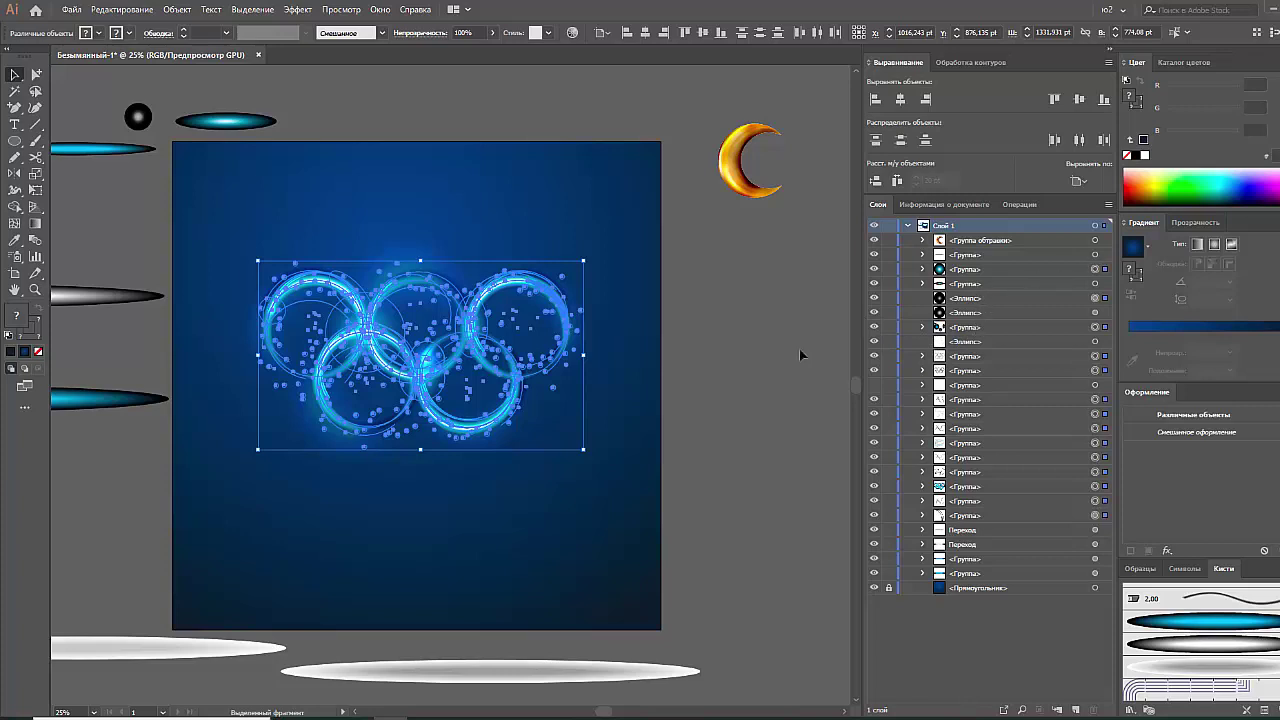
left_click(1095, 341)
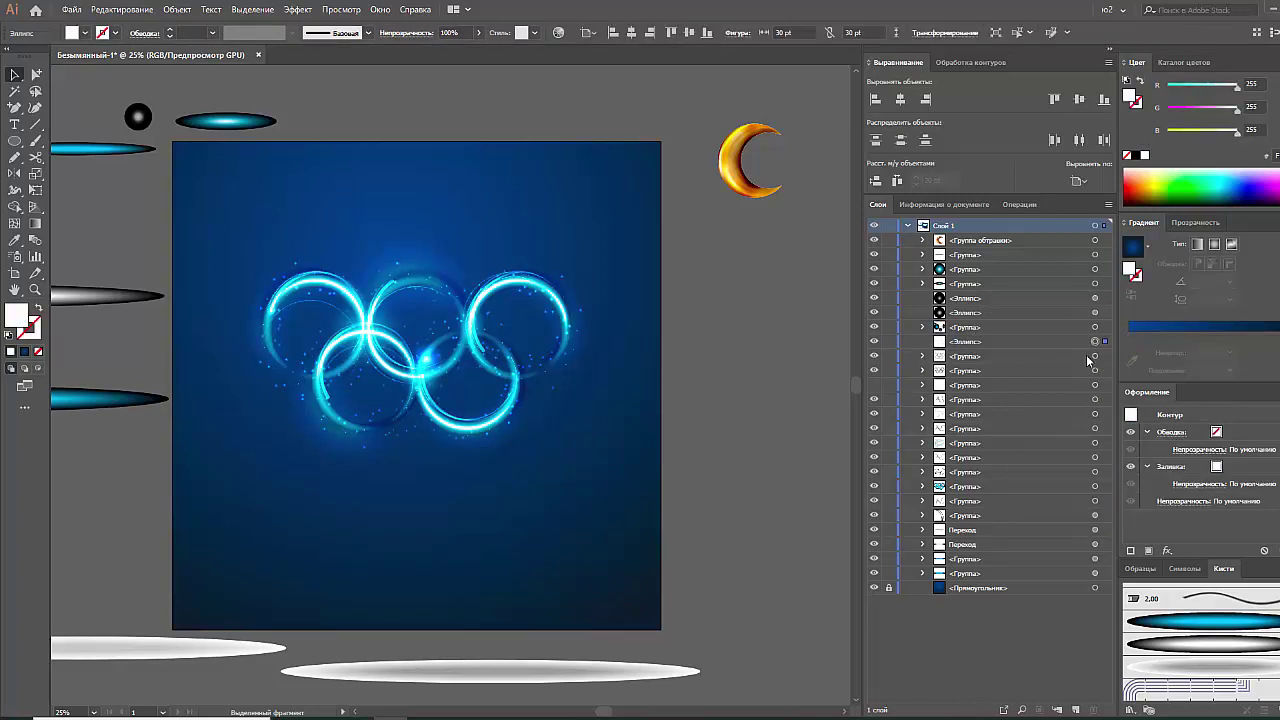
left_click(720, 363)
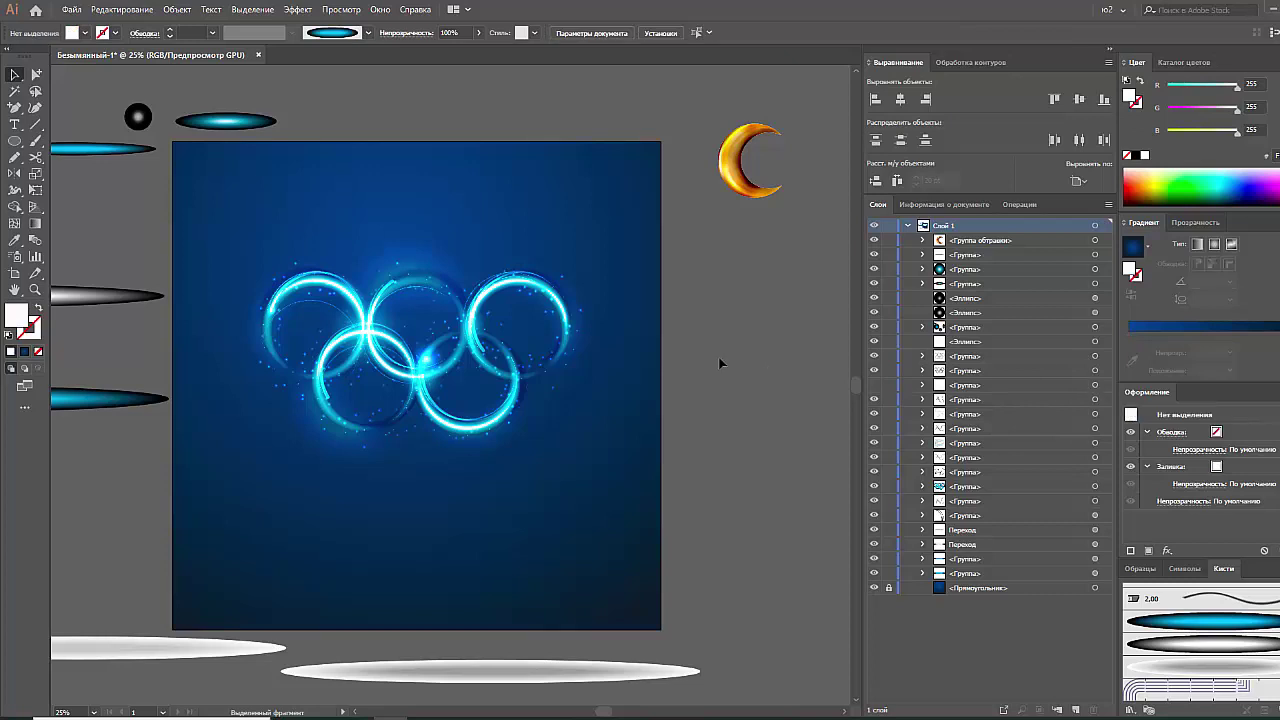
left_click_drag(636, 266, 241, 465)
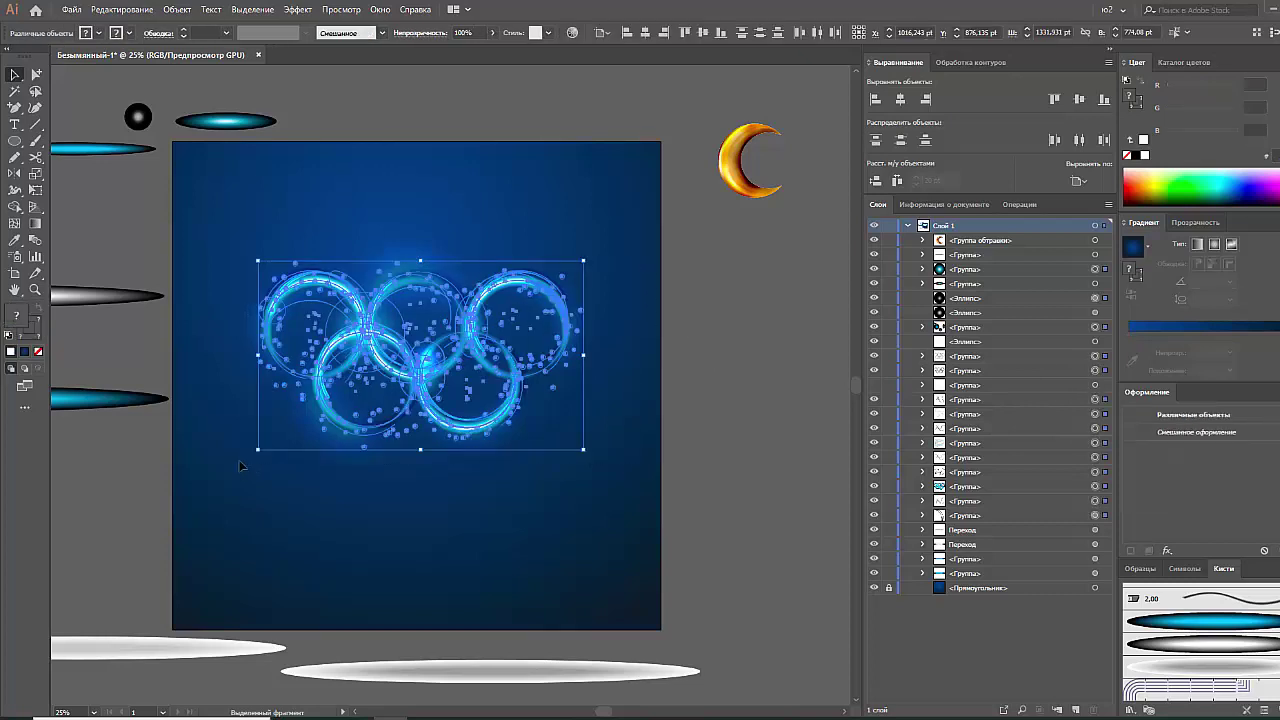
key("ctrl+g")
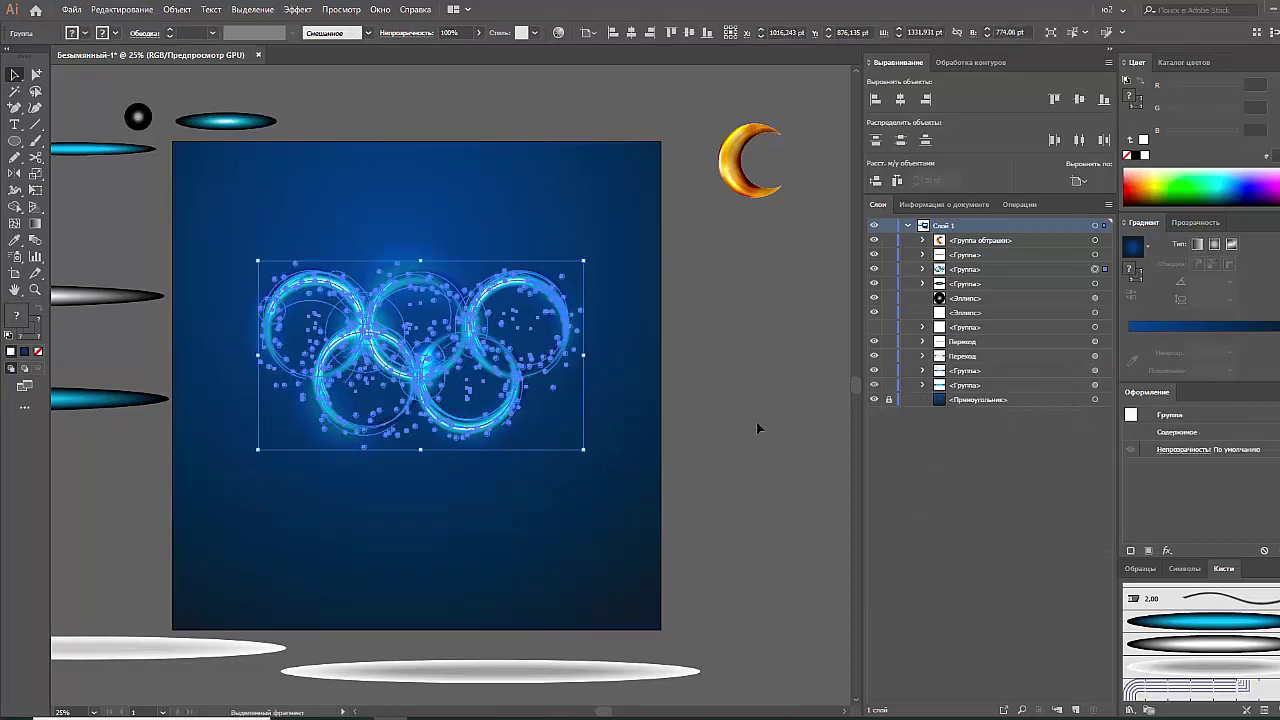
left_click(757, 428)
Set the white-dot scatter brush to random size 29%–419% with tighter spacing, applied to existing strokes
left_click(1095, 327)
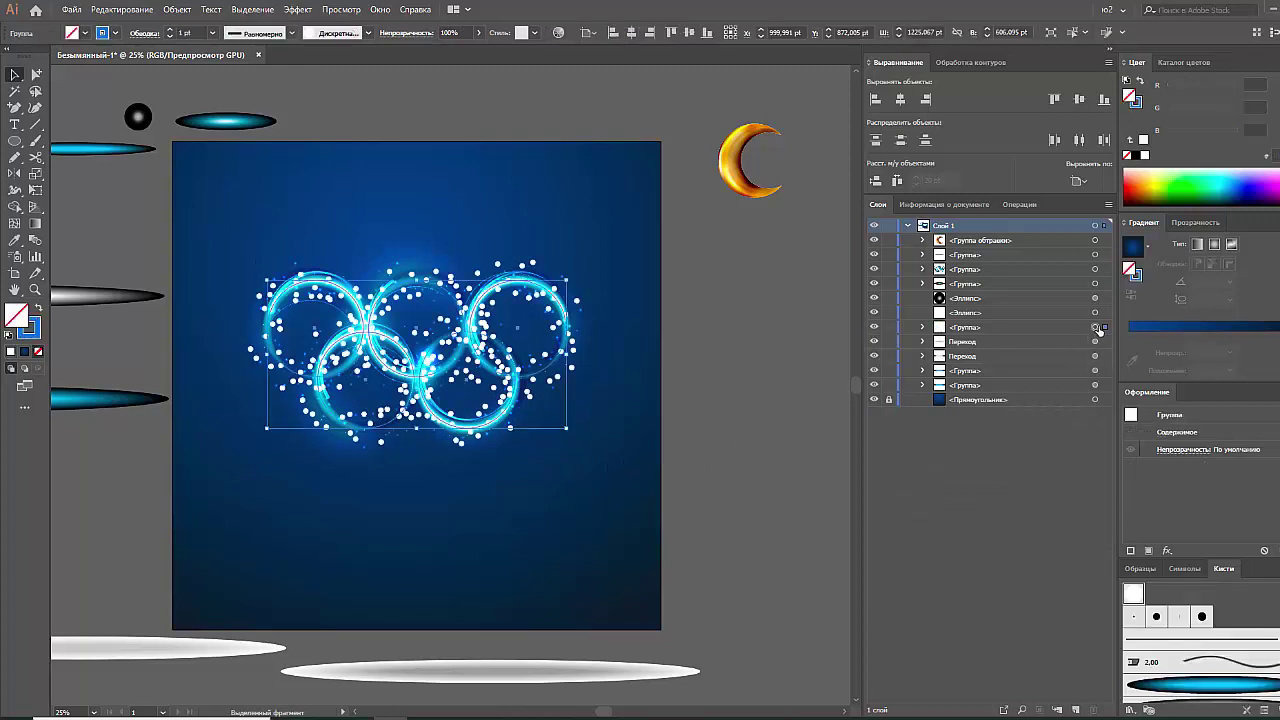
left_click(1134, 597)
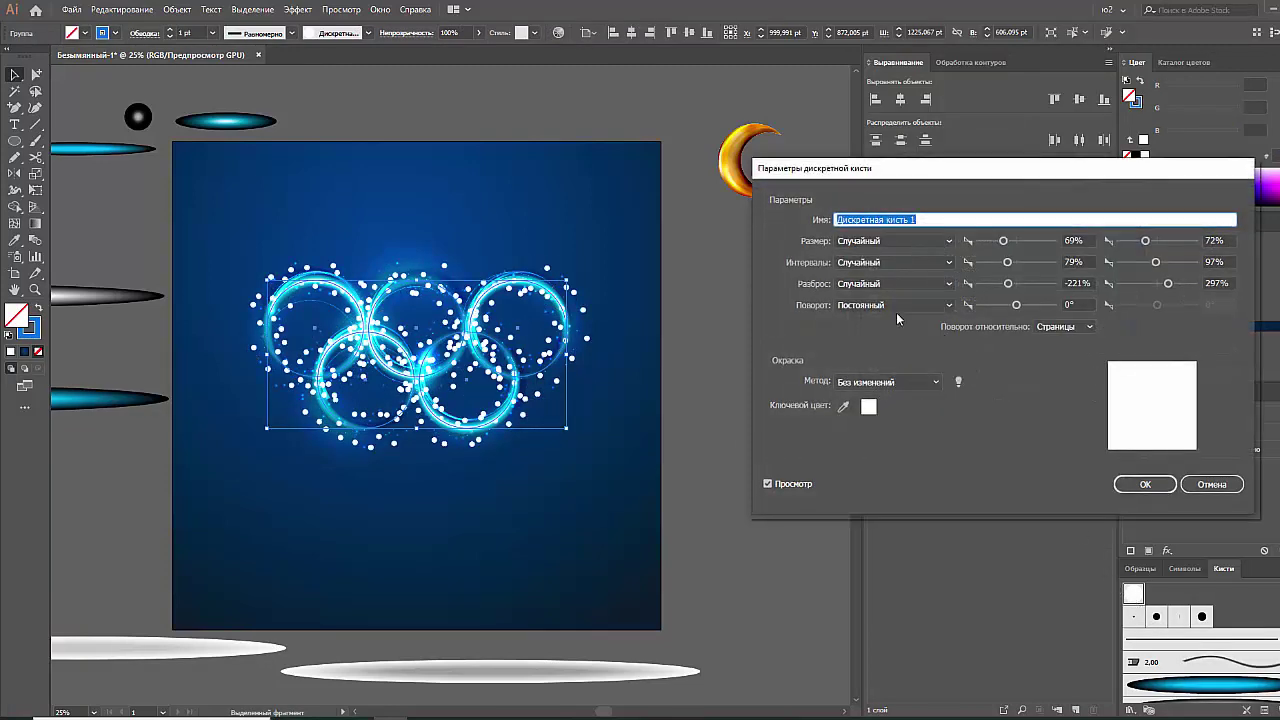
left_click_drag(1145, 241, 1168, 241)
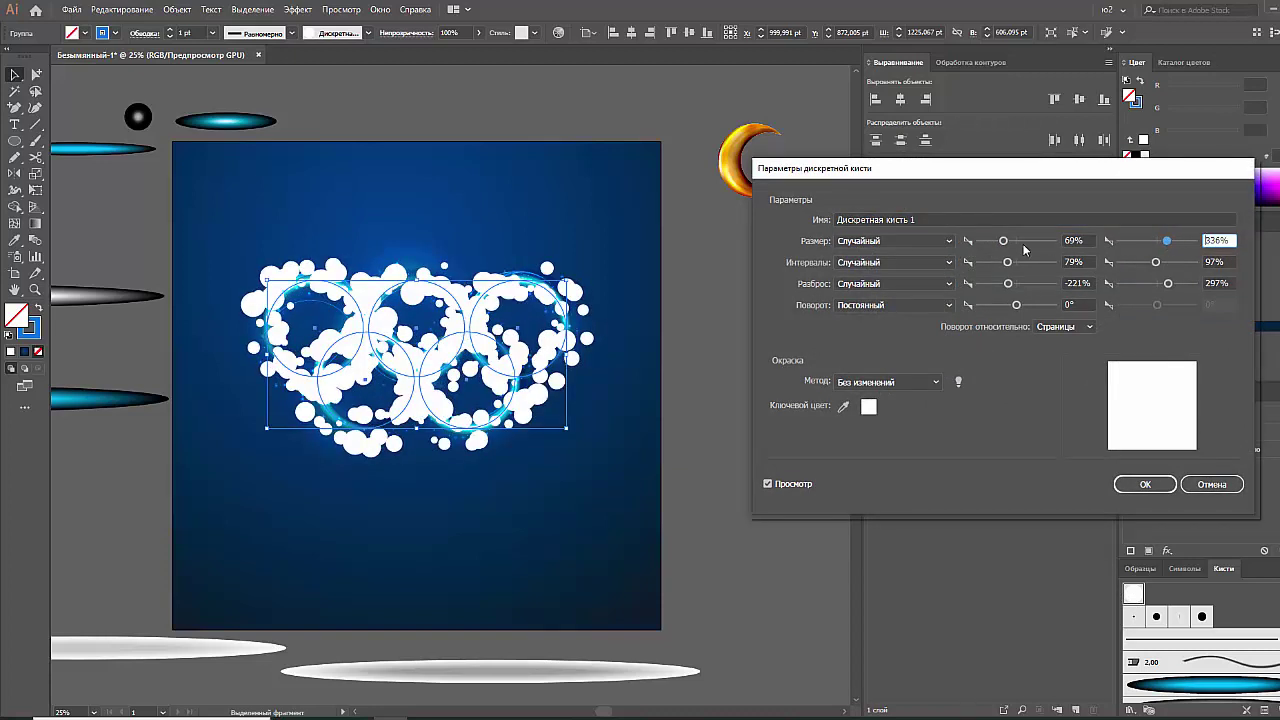
left_click_drag(1003, 241, 987, 241)
left_click_drag(1168, 241, 1172, 241)
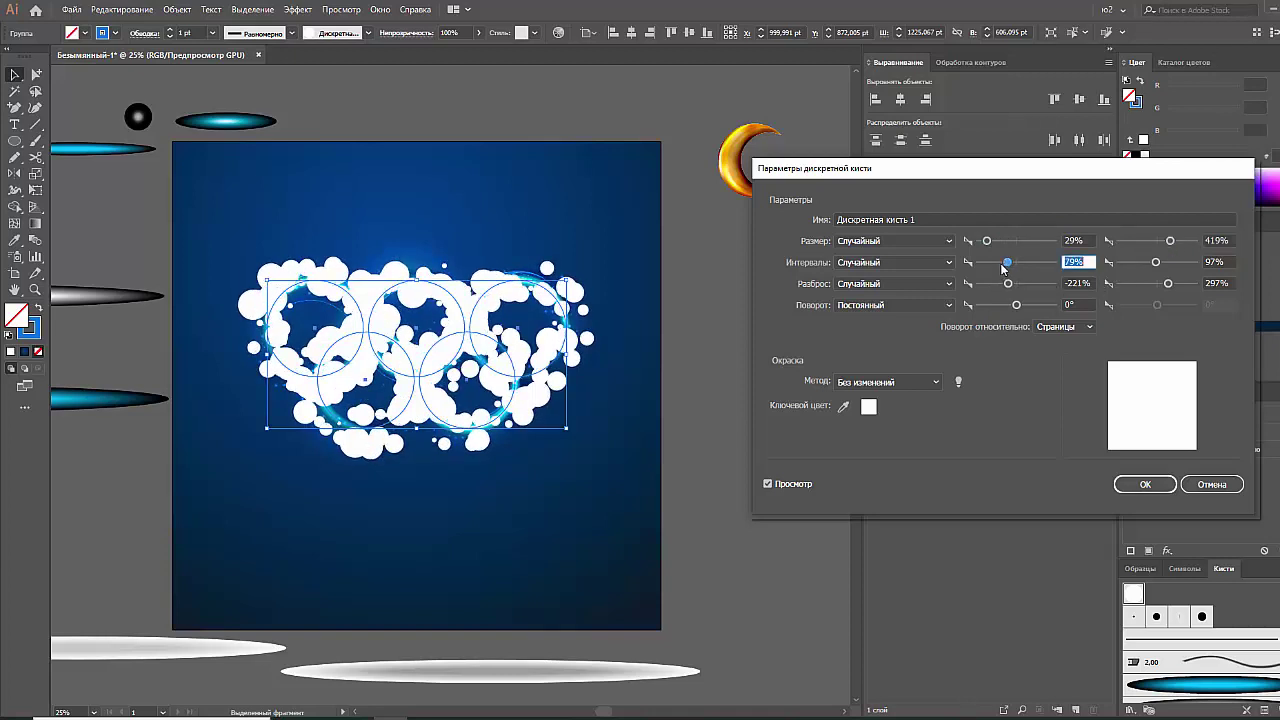
mouse_move(1007, 262)
left_mouse_down()
mouse_move(996, 262)
mouse_move(1016, 283)
left_mouse_up()
left_click(1117, 489)
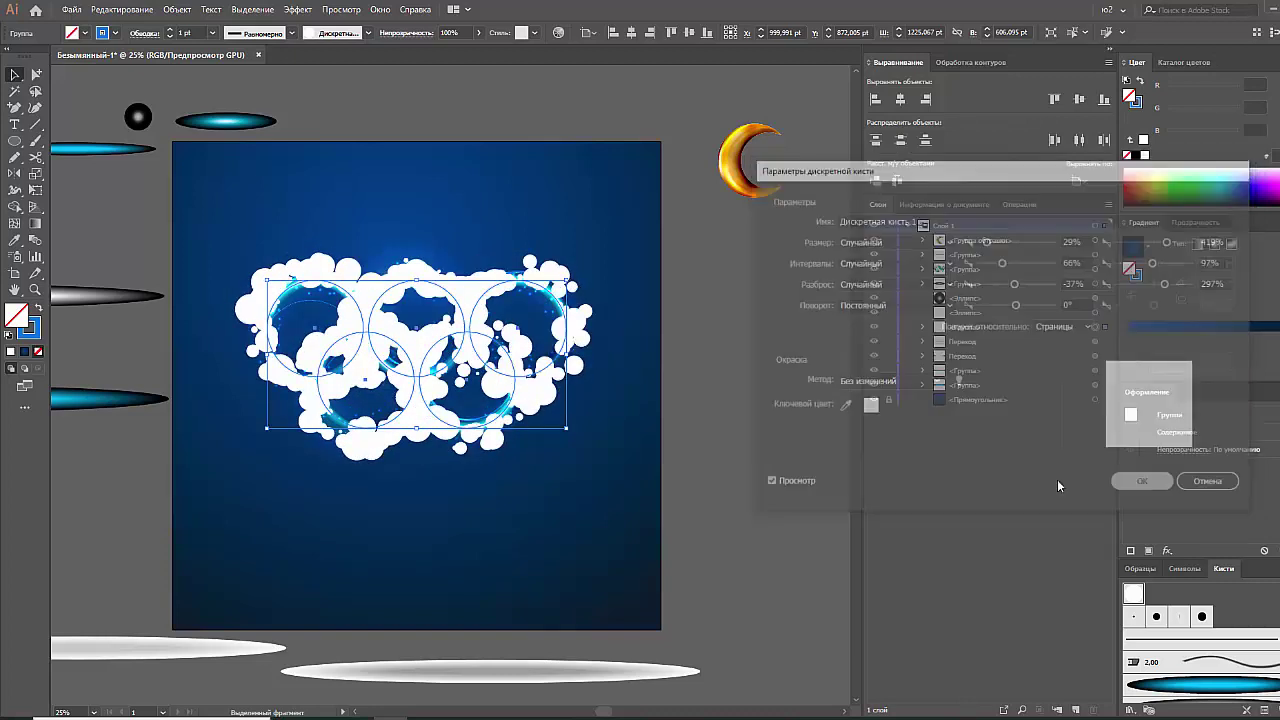
left_click(640, 386)
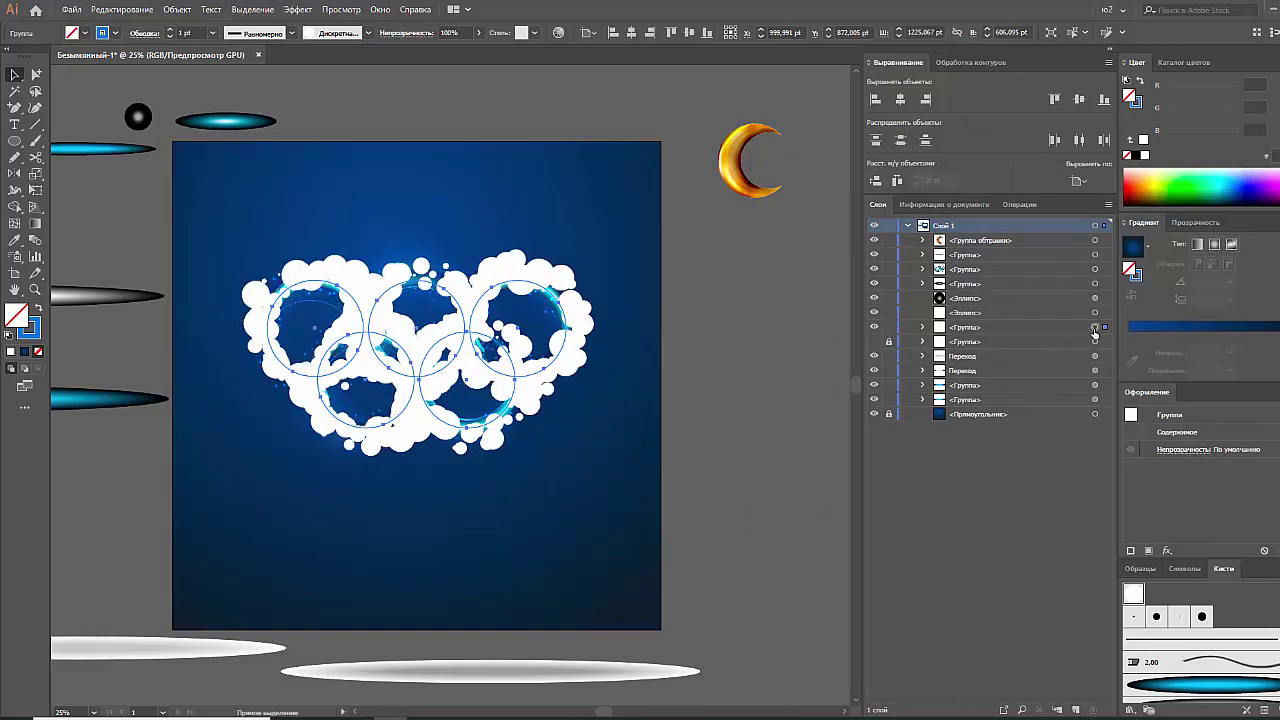
Expand the scatter brush strokes into circles and isolate the bubble group
left_click(177, 9)
left_click(290, 171)
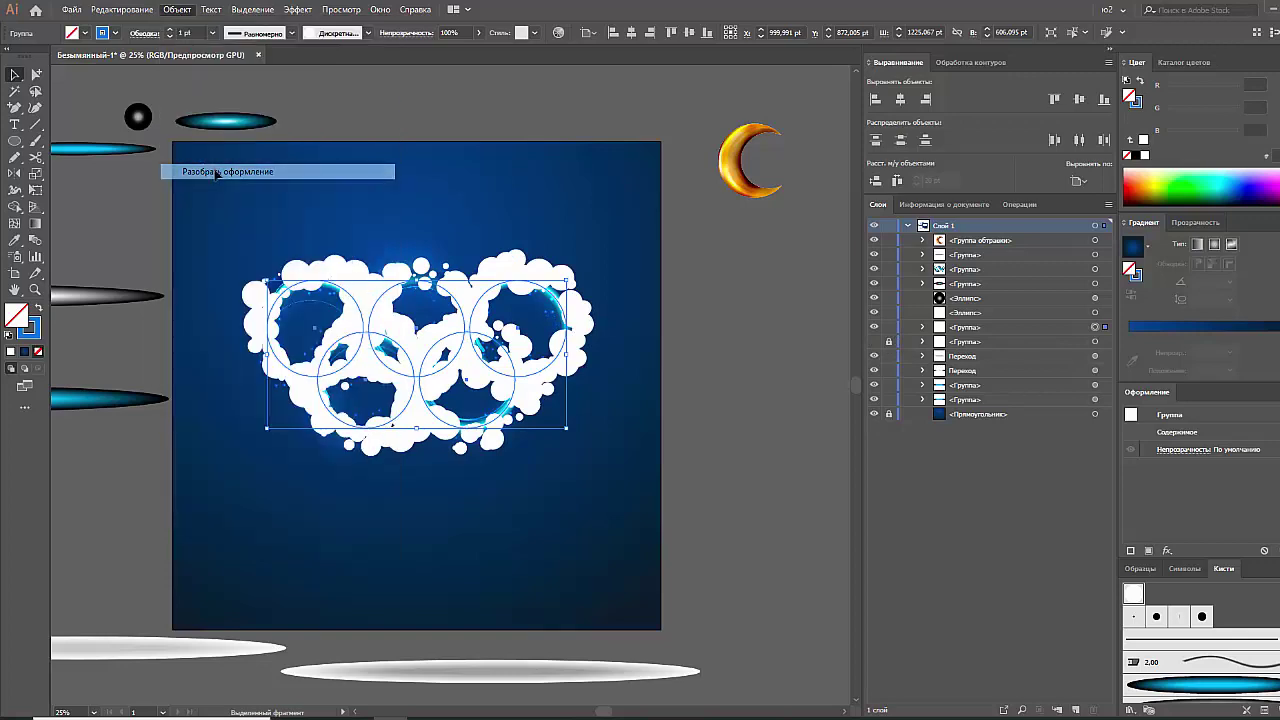
right_click(438, 287)
left_click(480, 385)
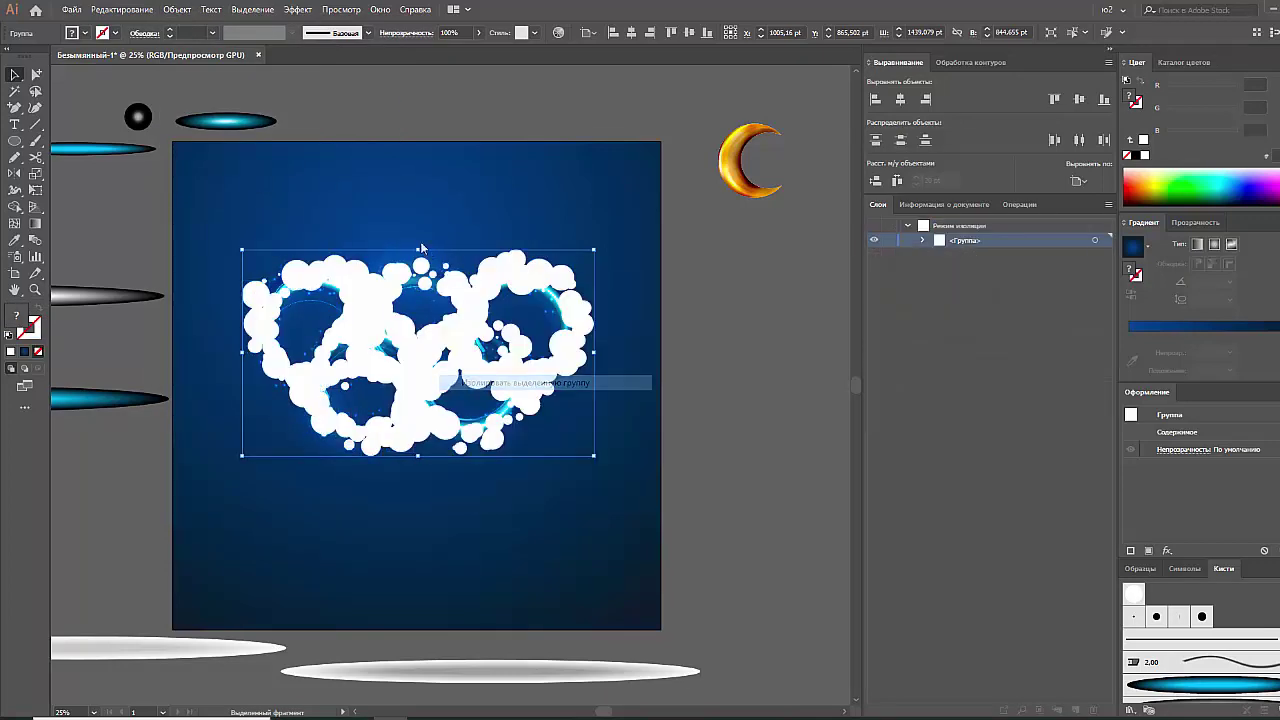
key("z")
left_click_drag(480, 385, 600, 357)
Select all the bubble circles and fully ungroup them
left_click(15, 90)
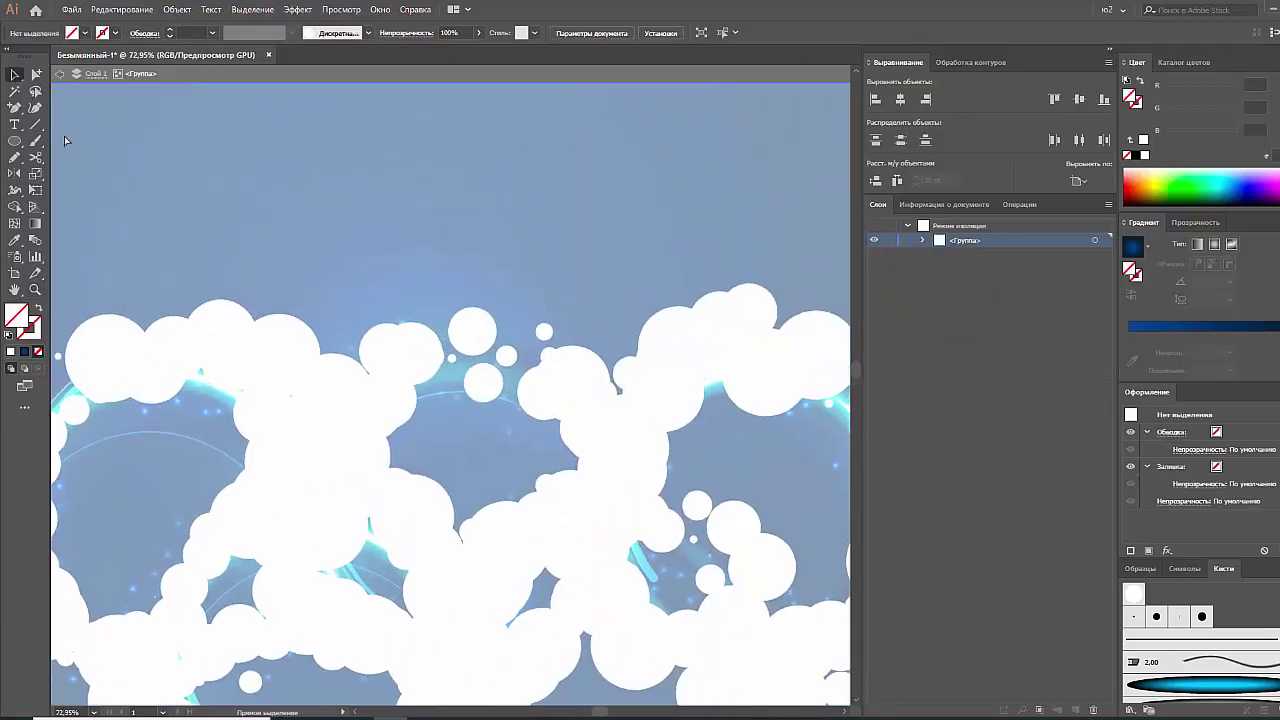
left_click(400, 340)
left_click(447, 310)
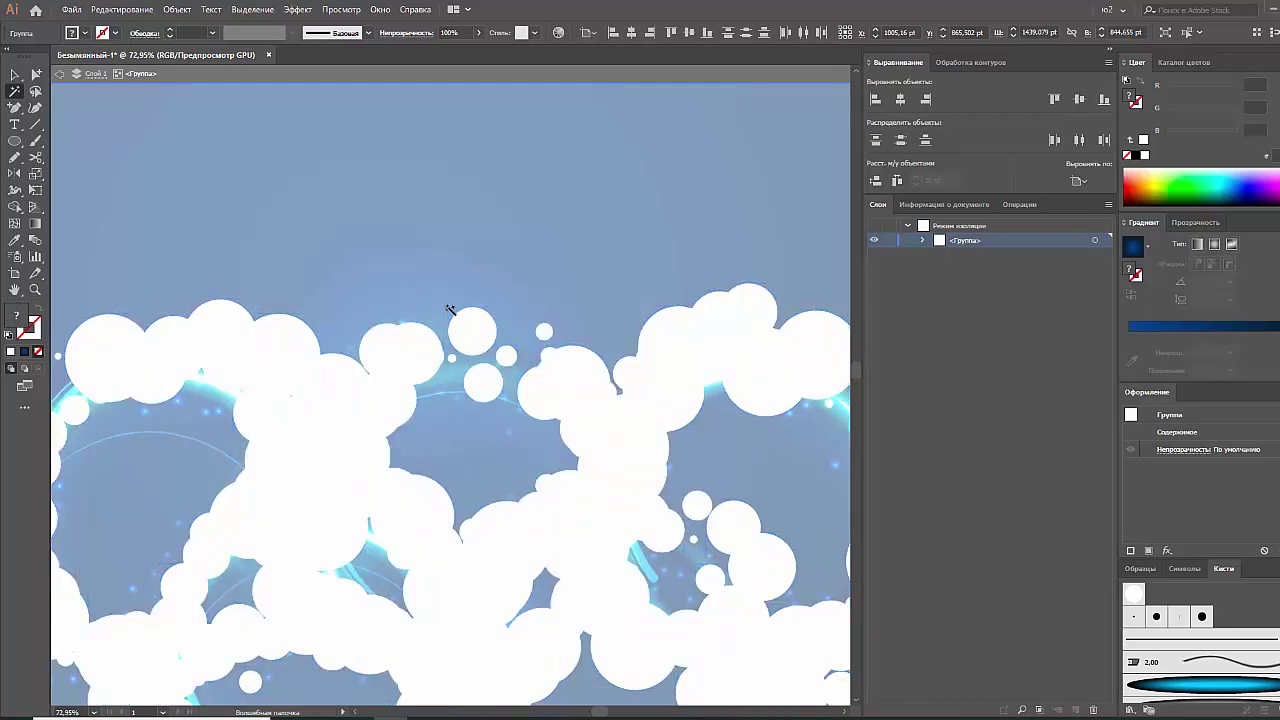
left_click(486, 267)
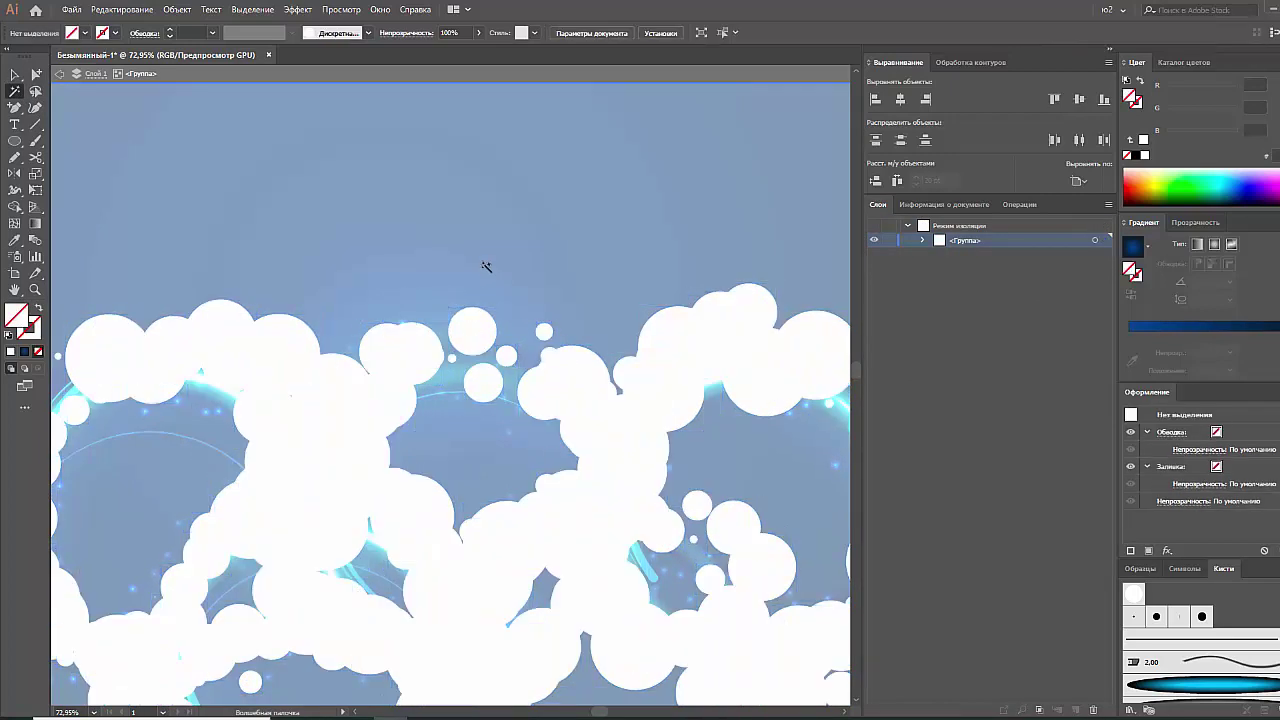
key("v")
left_click(420, 350)
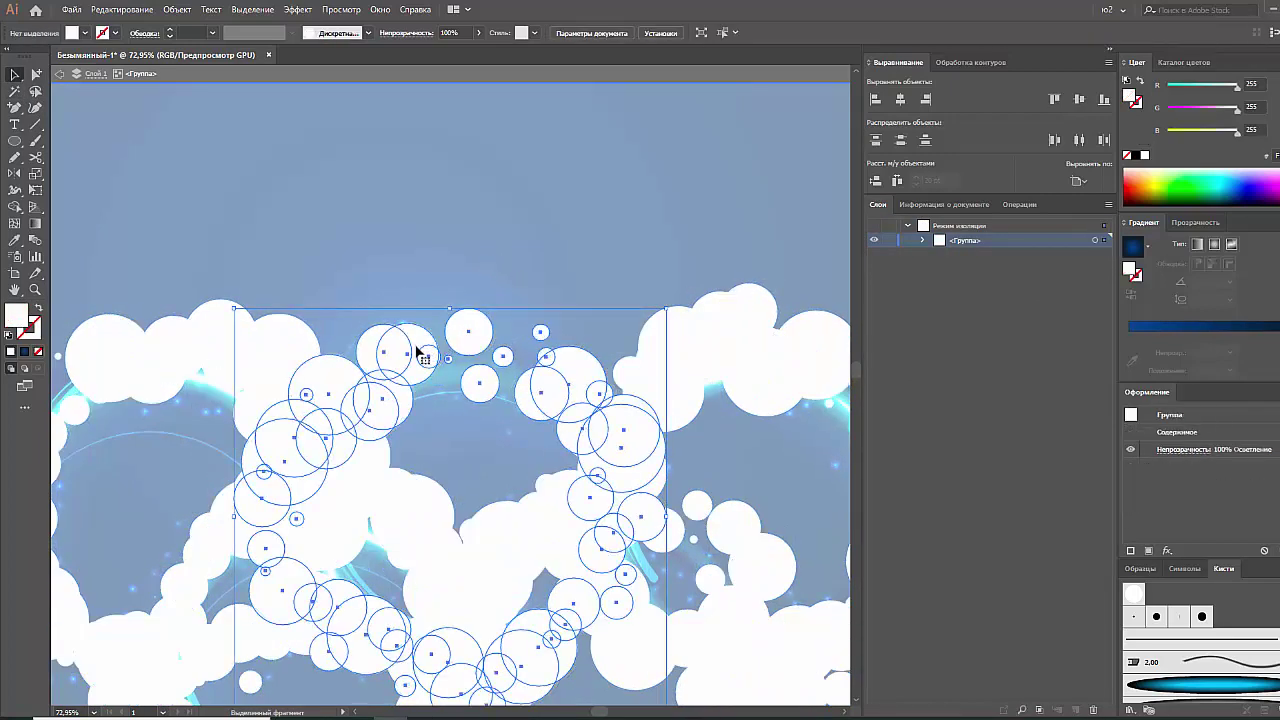
key("a")
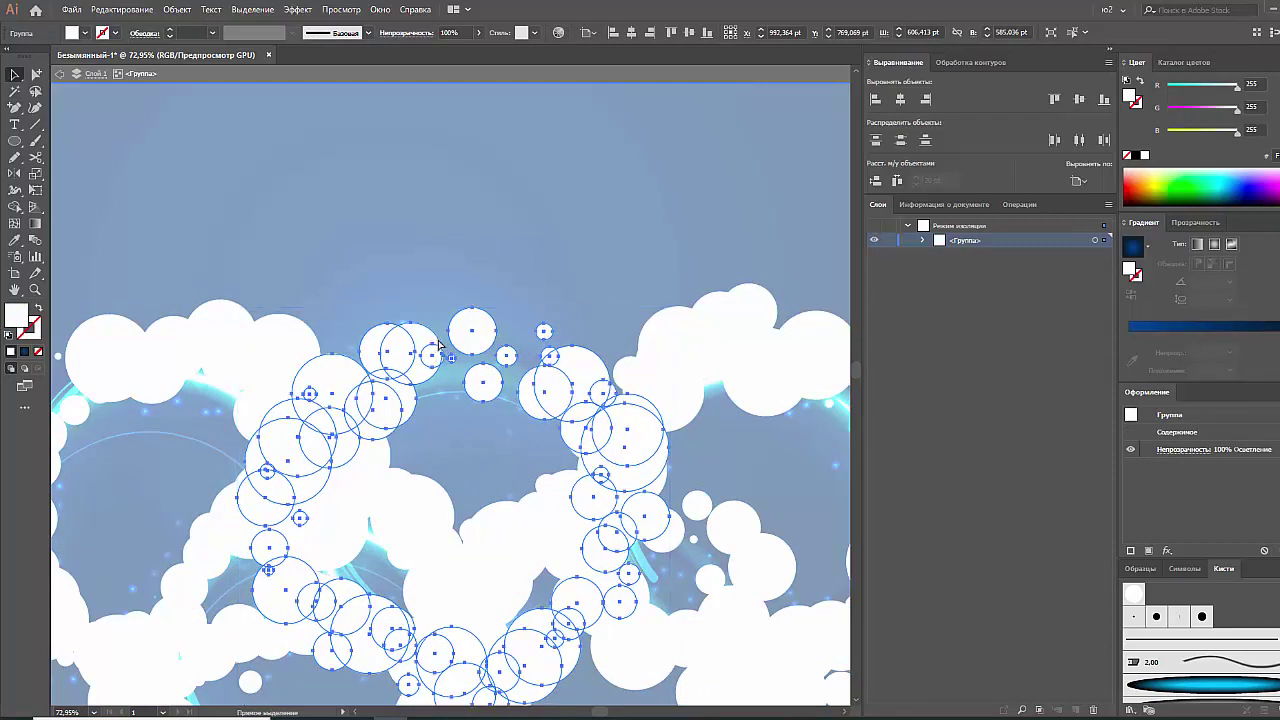
key("ctrl+a")
right_click(474, 342)
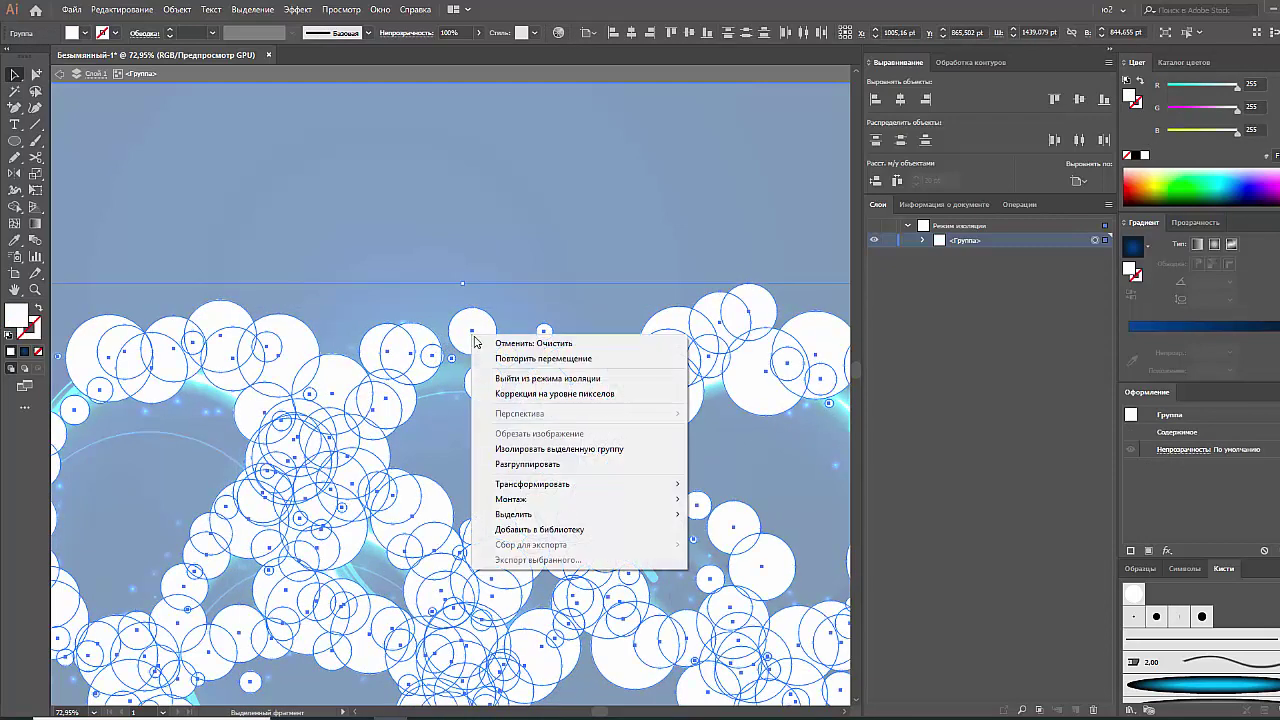
left_click(527, 464)
right_click(483, 325)
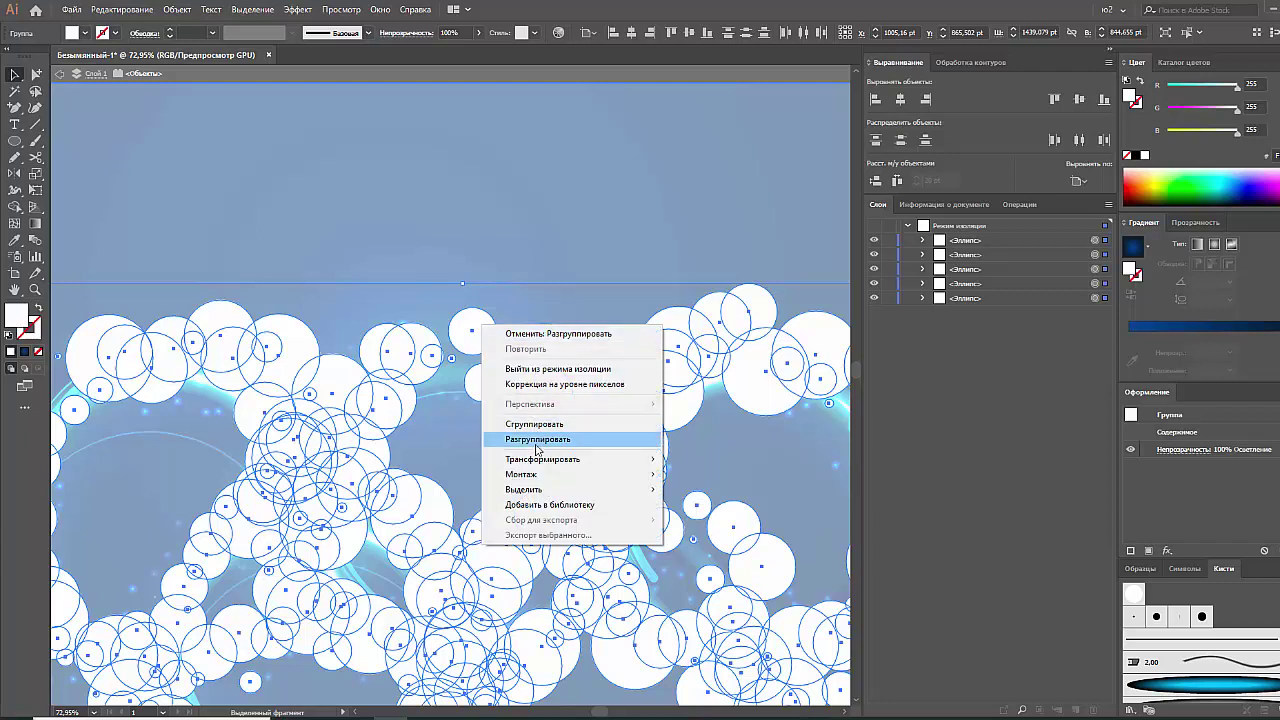
left_click(537, 440)
Give the circles Color Dodge blending and a white-to-black radial gradient with 13% midpoint
left_click(1196, 222)
left_click(1170, 244)
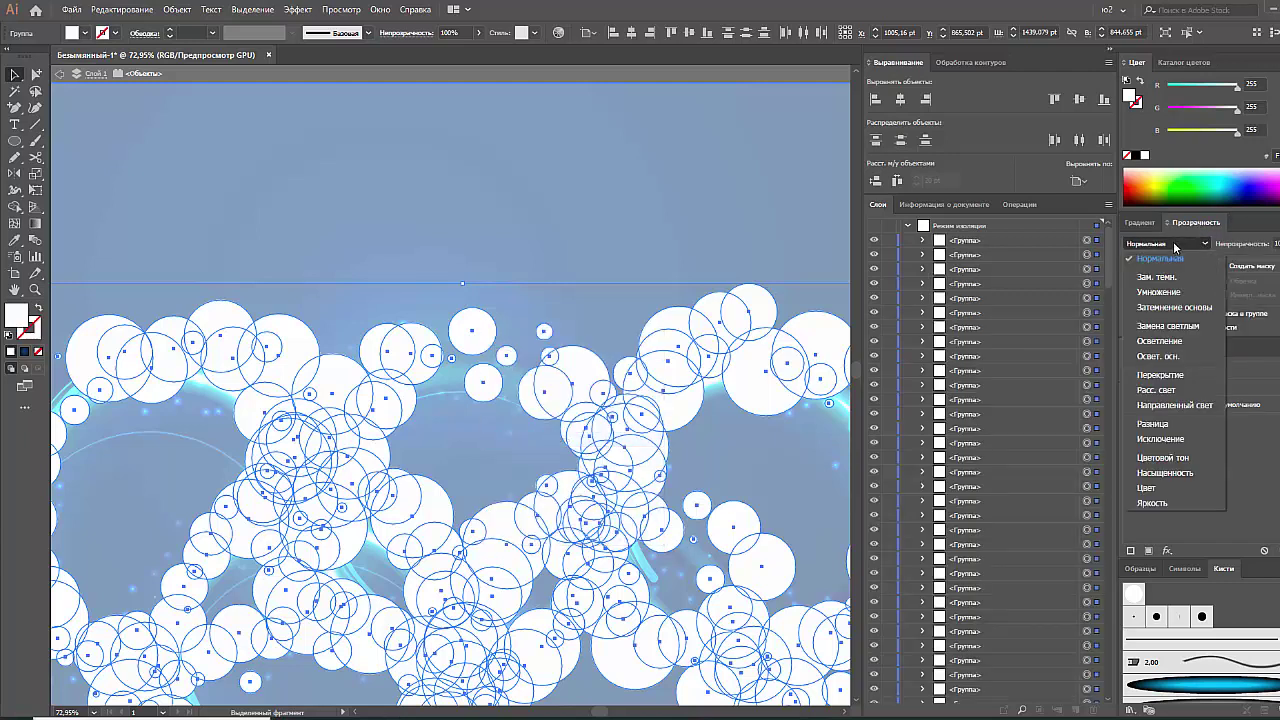
left_click(1158, 356)
left_click(1142, 222)
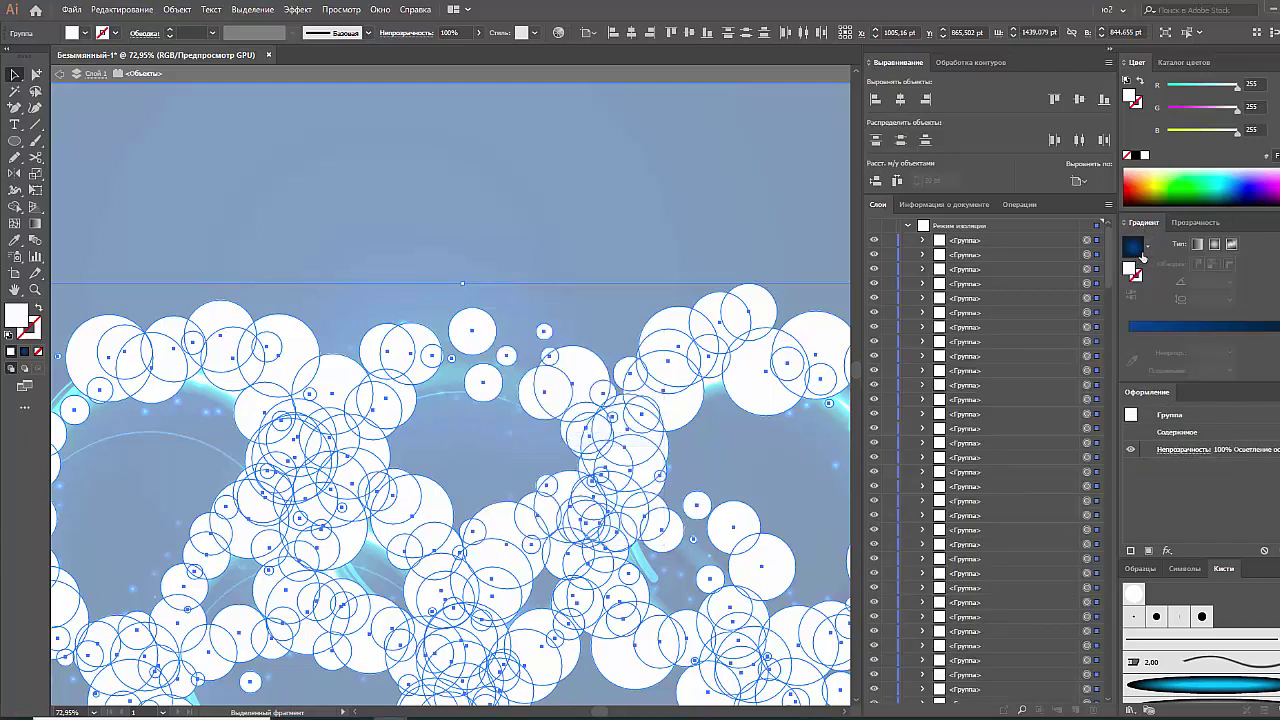
left_click(1133, 248)
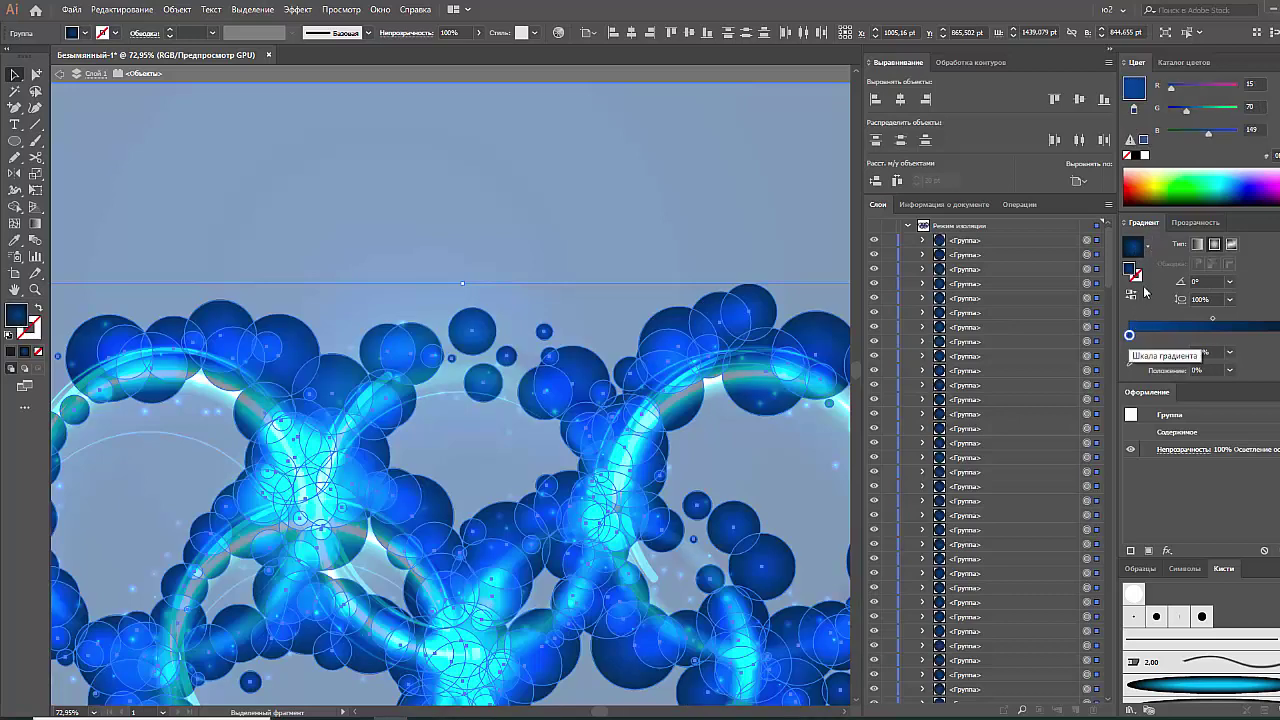
left_click(1137, 157)
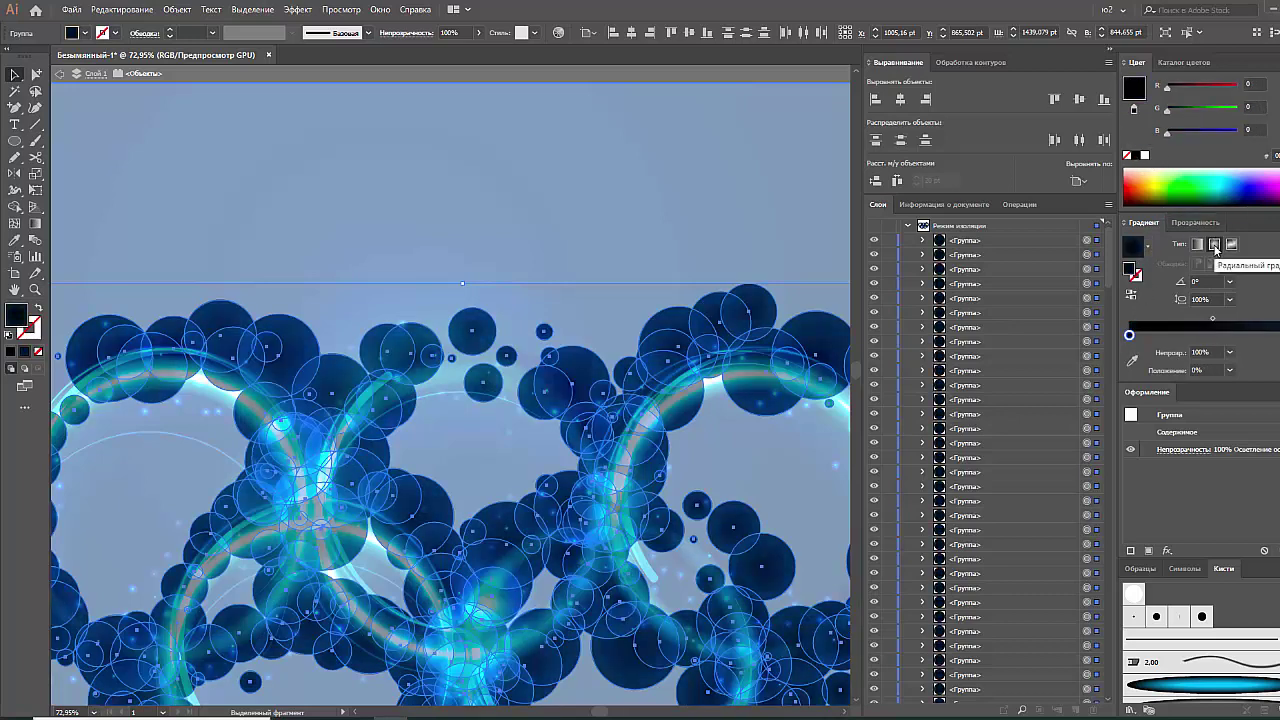
left_click(1136, 297)
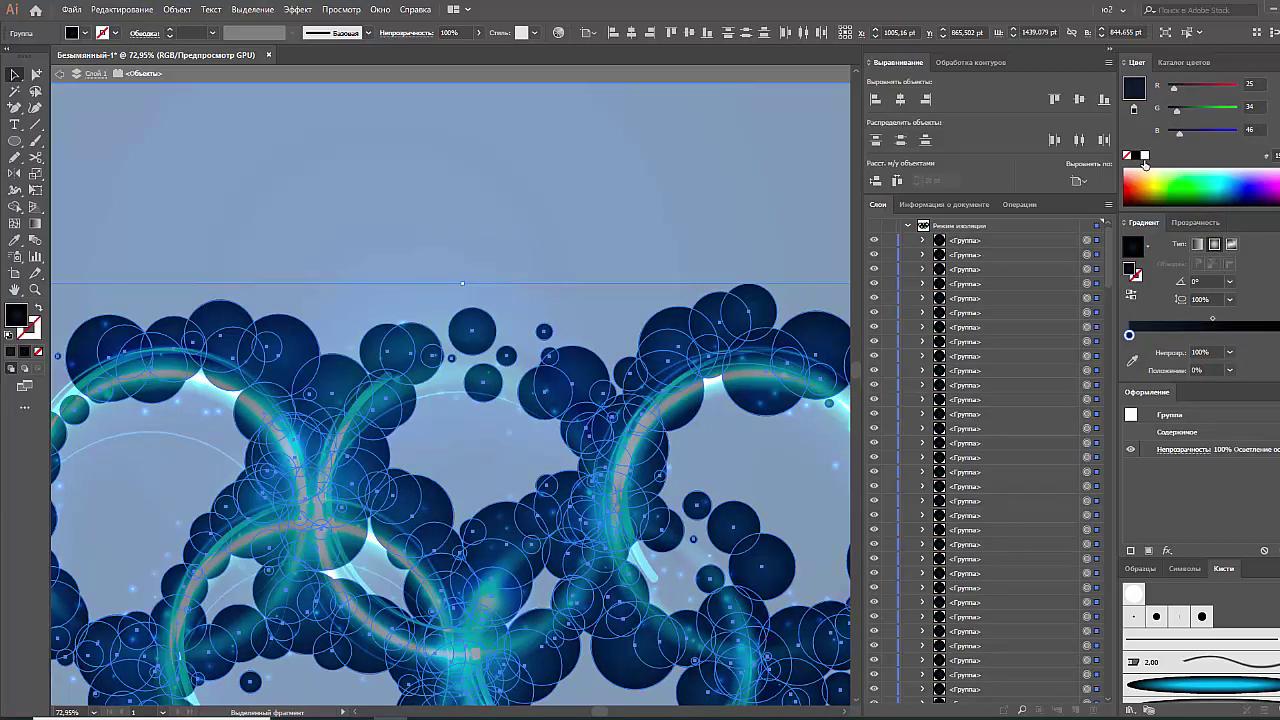
left_click(1145, 157)
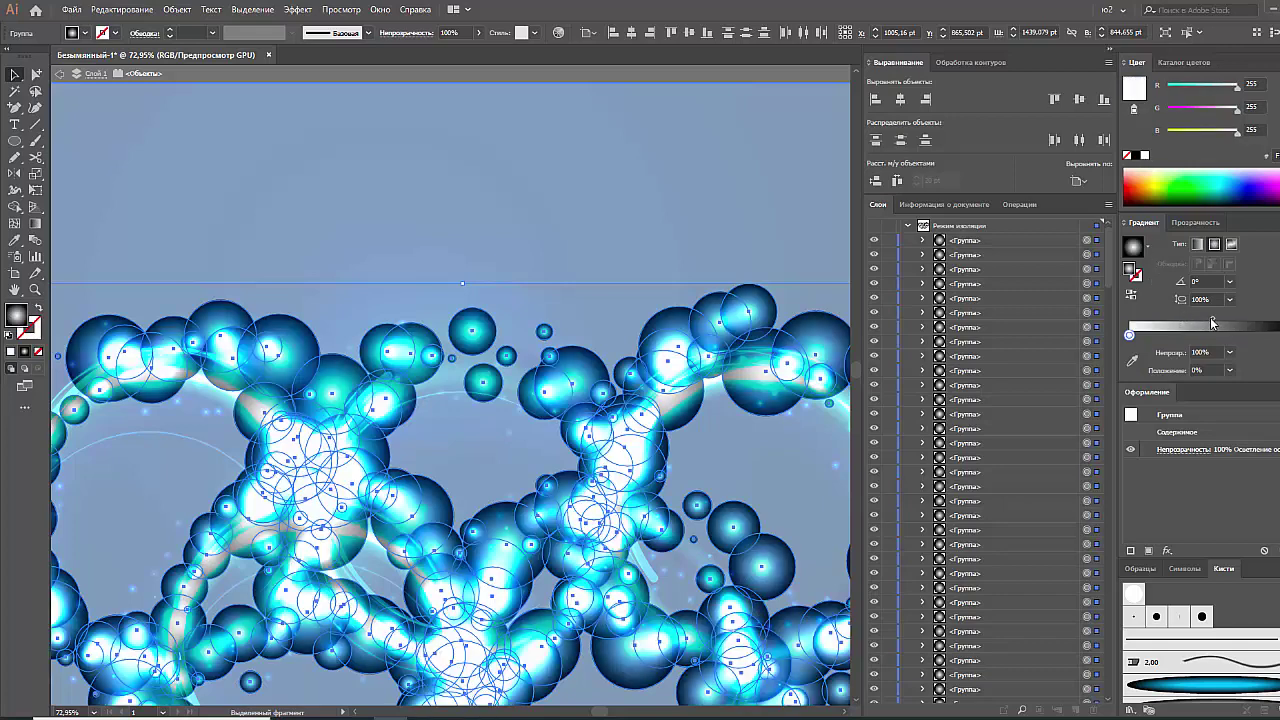
left_click_drag(1213, 319, 1150, 319)
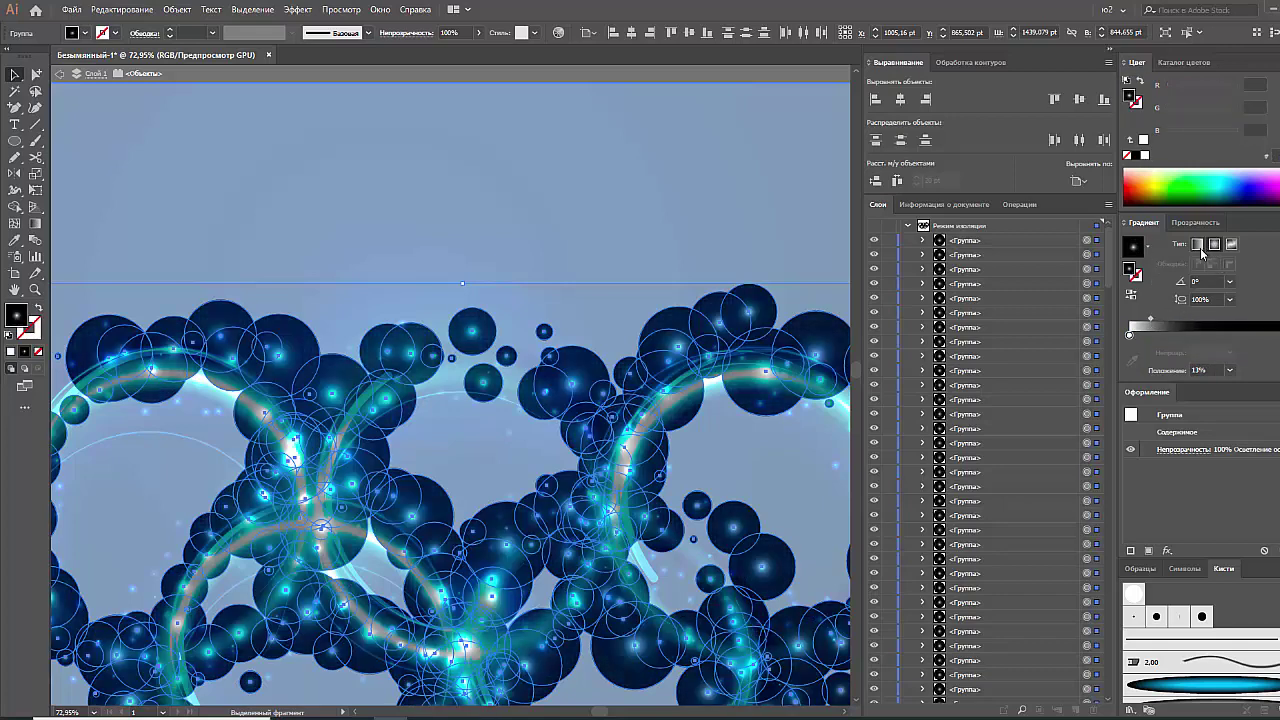
Regroup the bubble circles and leave isolation mode
key("ctrl+g")
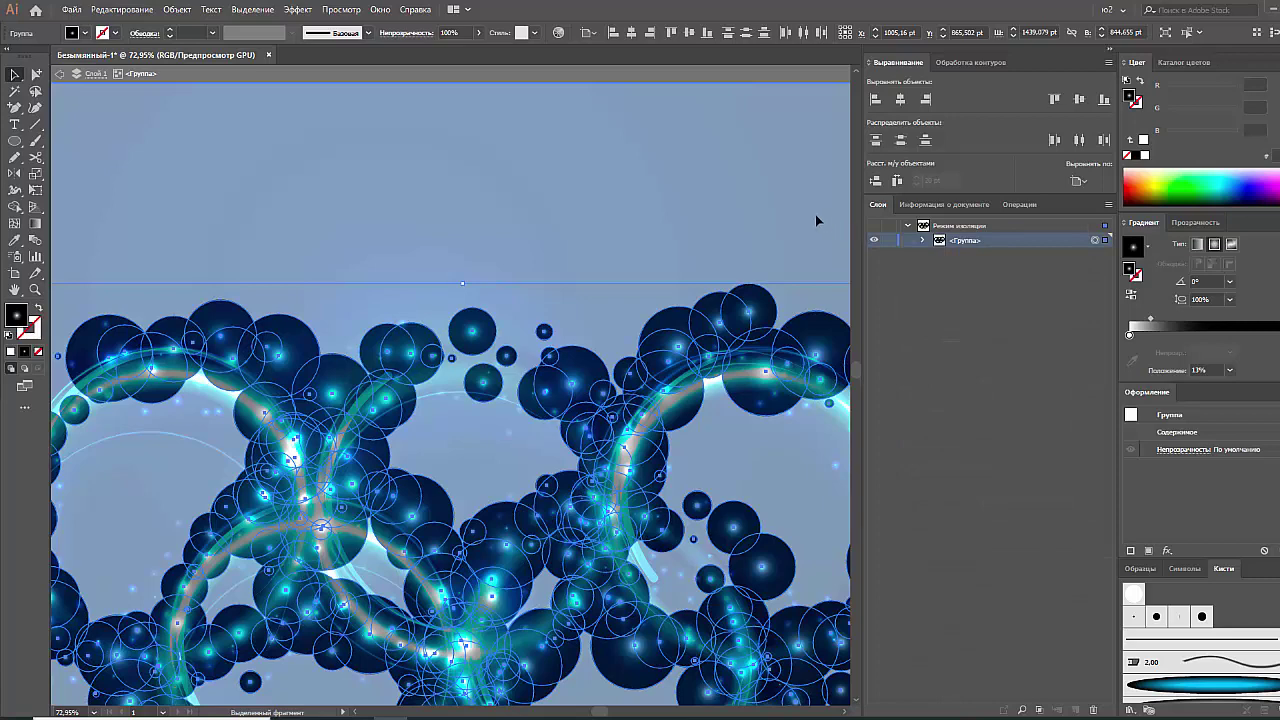
left_click(815, 214)
double_click(759, 199)
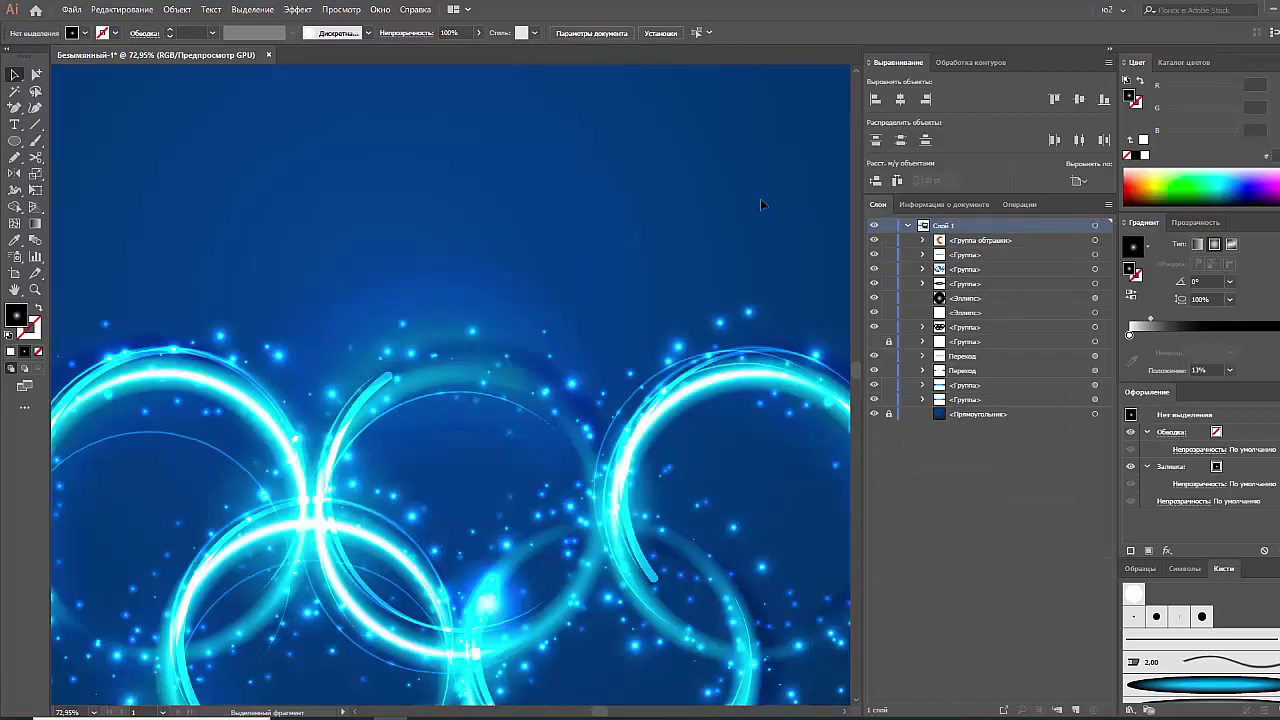
In the Layers panel, drag the bubble group above the glowing rings group
key("ctrl+0")
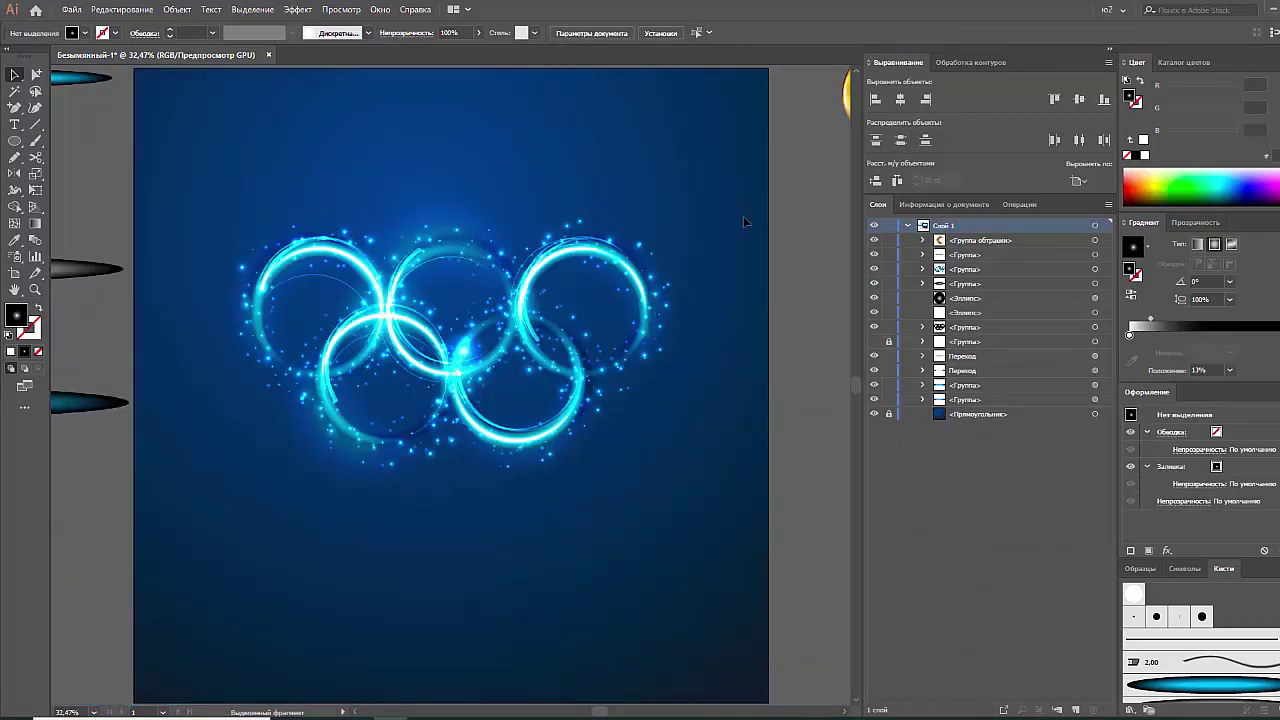
left_click(1095, 270)
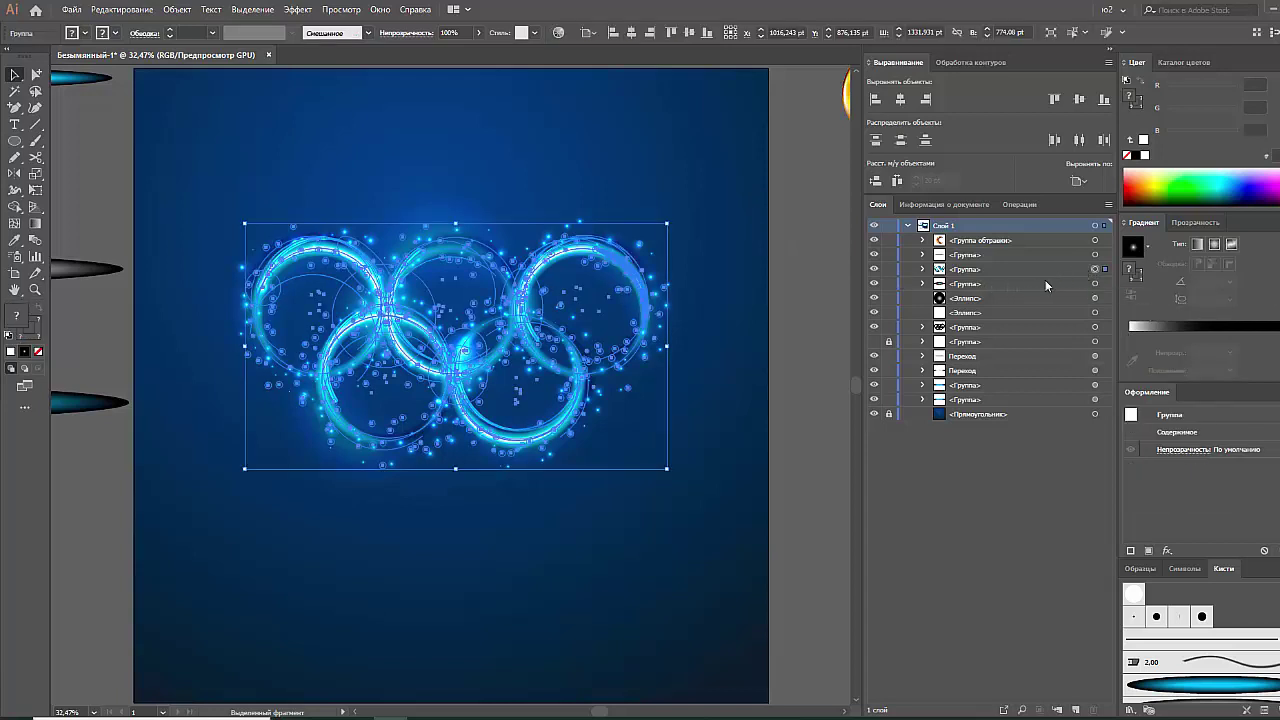
left_click(1095, 328)
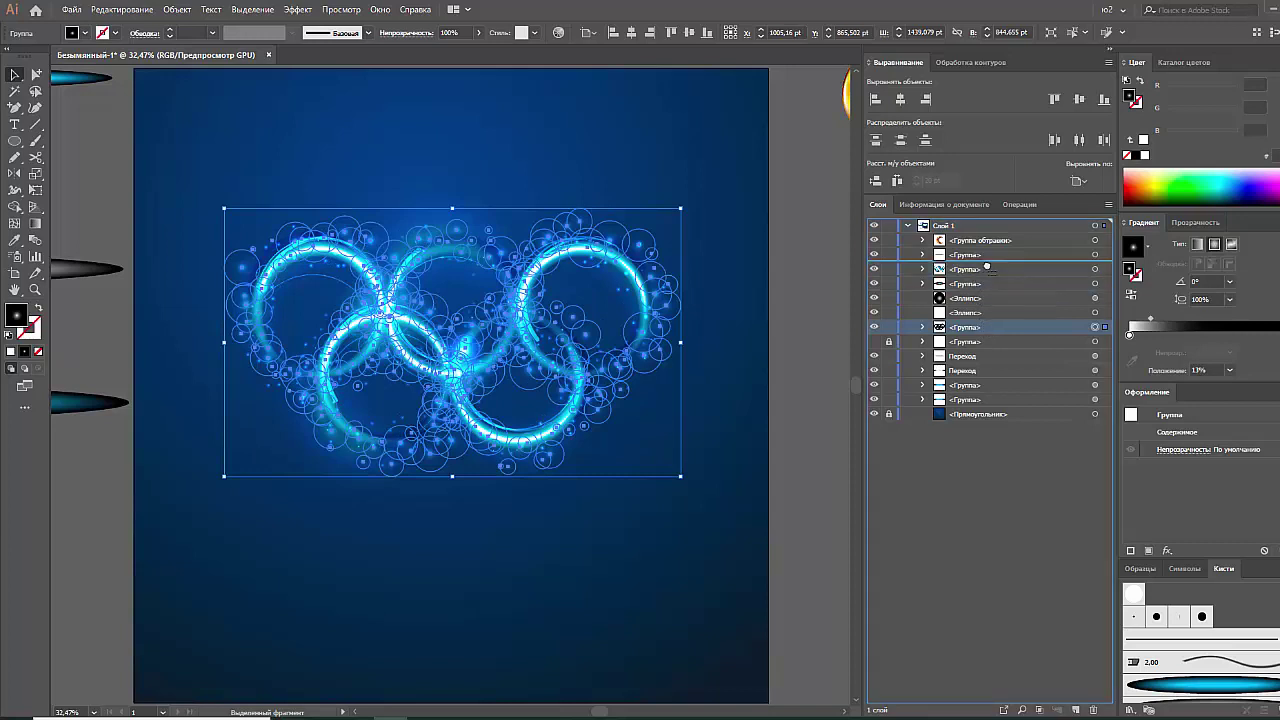
left_click_drag(979, 298, 987, 268)
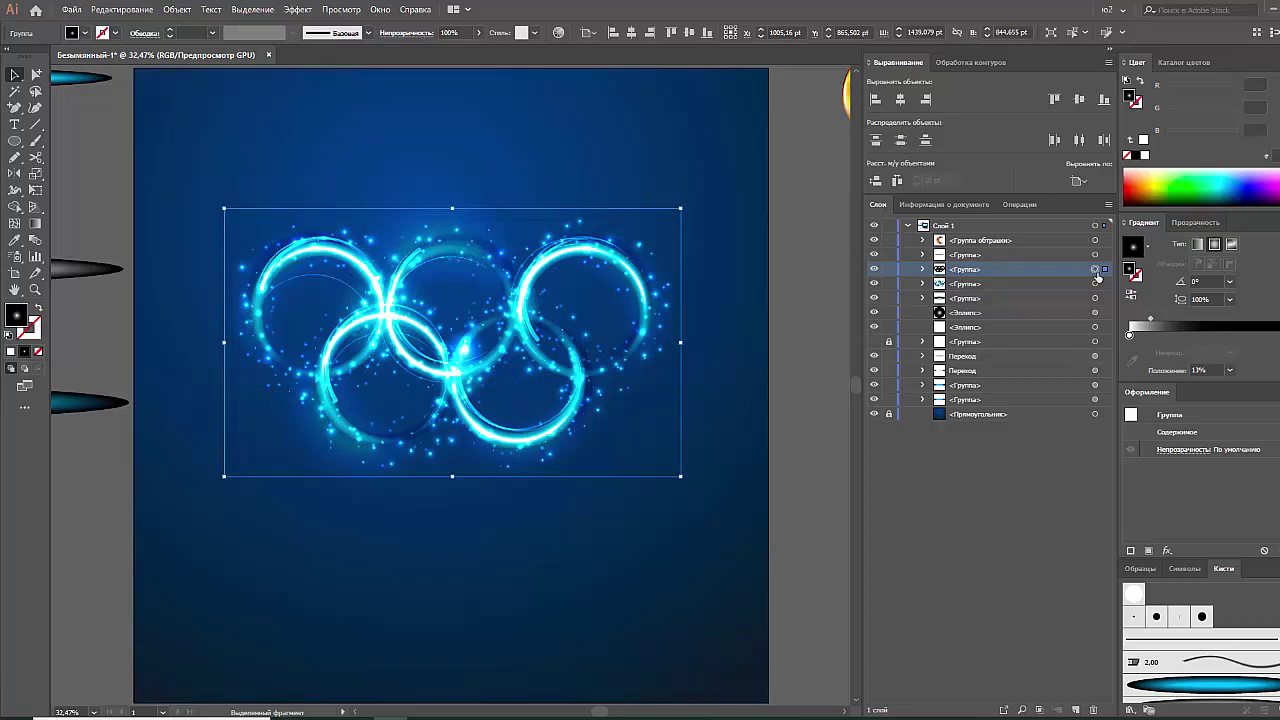
Add a light stop to the bubbles' radial gradient and move it to 32.01%
left_click(1180, 336)
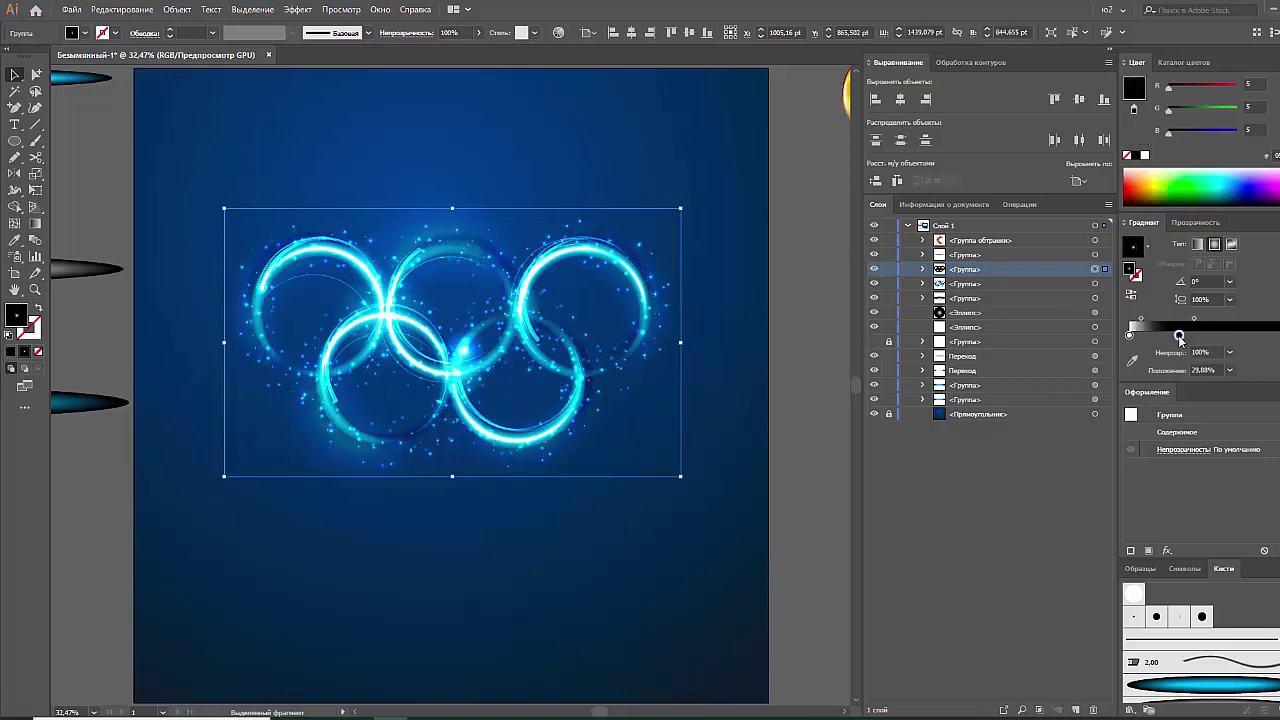
mouse_move(1180, 337)
left_mouse_down()
mouse_move(1214, 337)
mouse_move(1159, 338)
mouse_move(1236, 338)
mouse_move(1158, 320)
left_mouse_up()
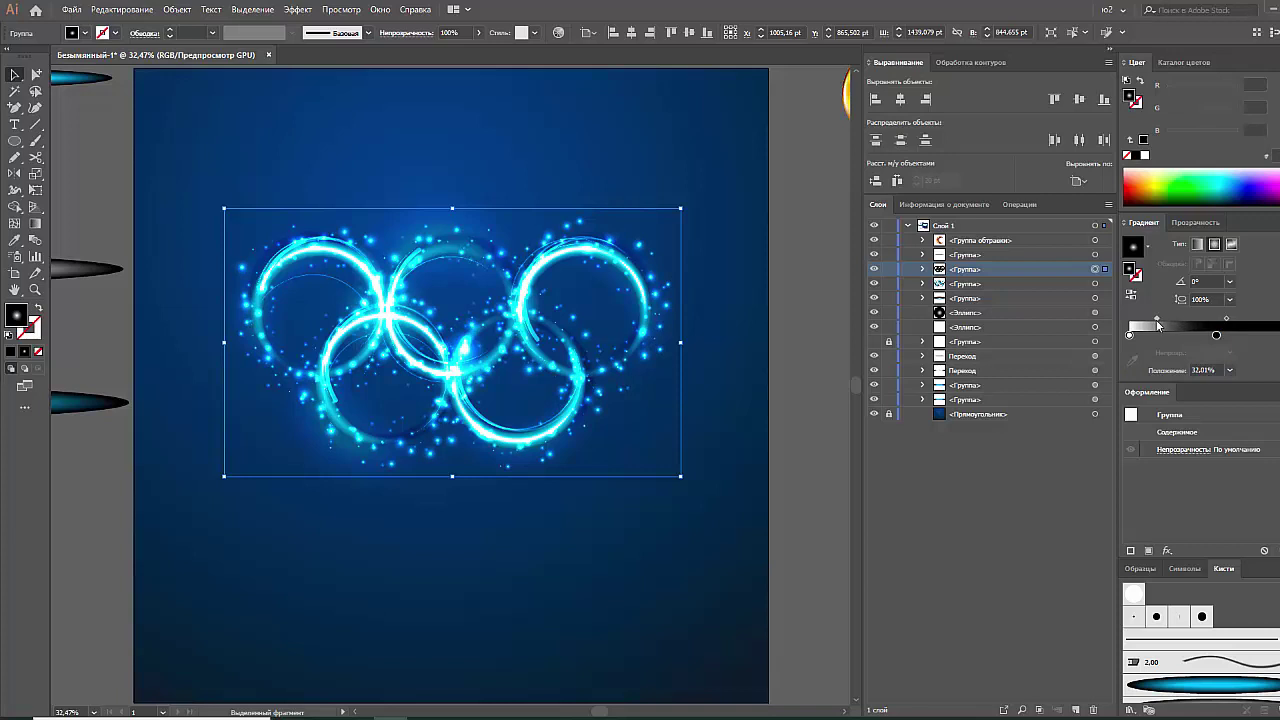
left_click(820, 362)
key("ctrl+minus")
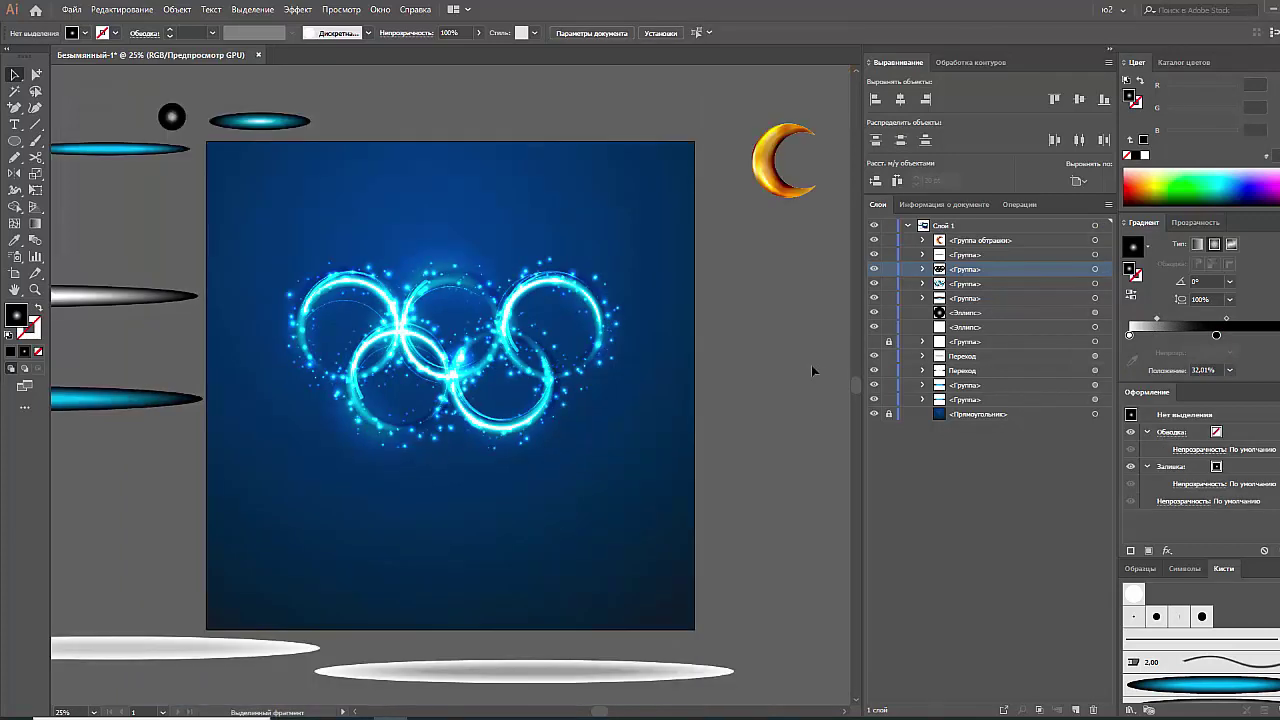
Draw a circle at the top edge of the artboard, redrawing it once
left_click(14, 140)
left_click_drag(380, 108, 563, 291)
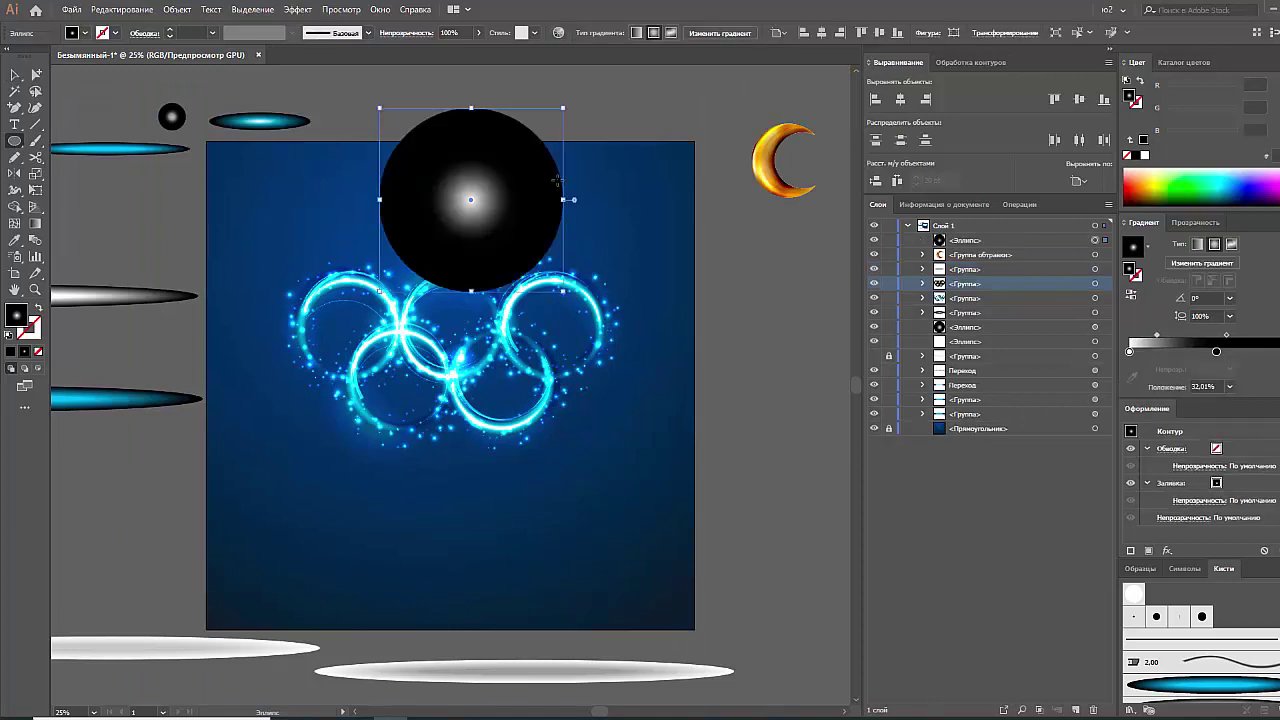
key("Delete")
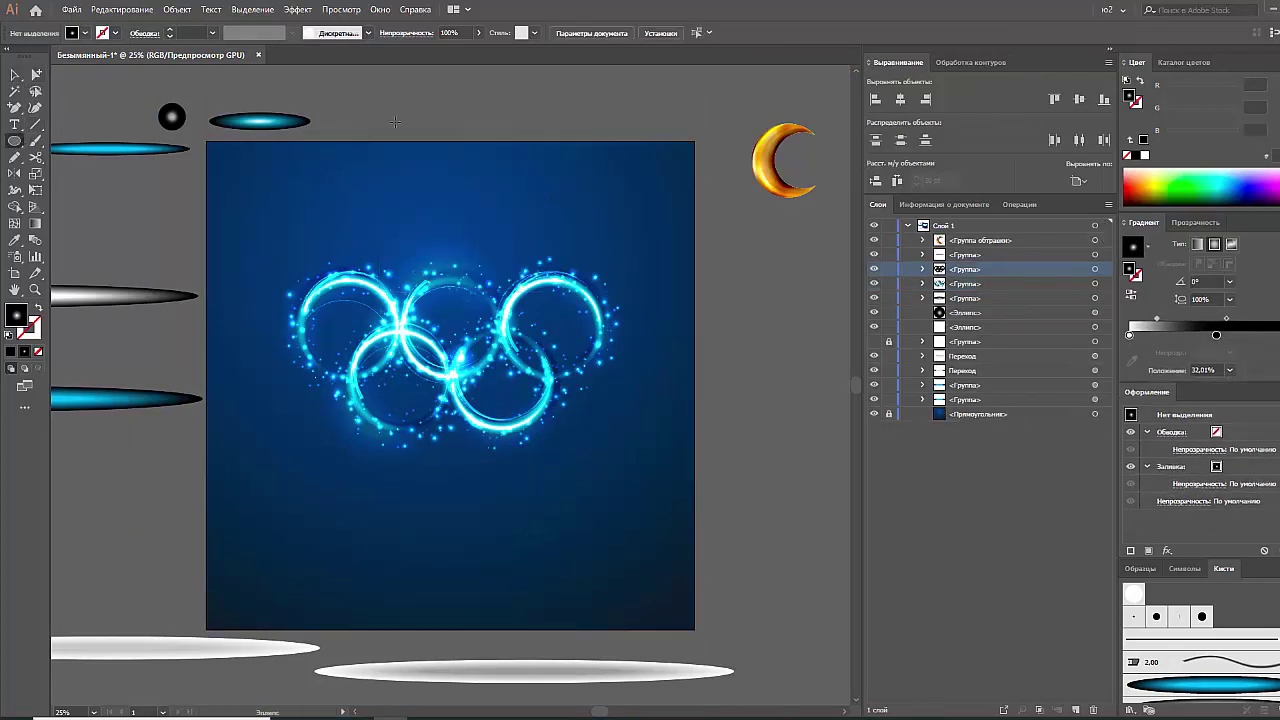
left_click_drag(370, 112, 516, 257)
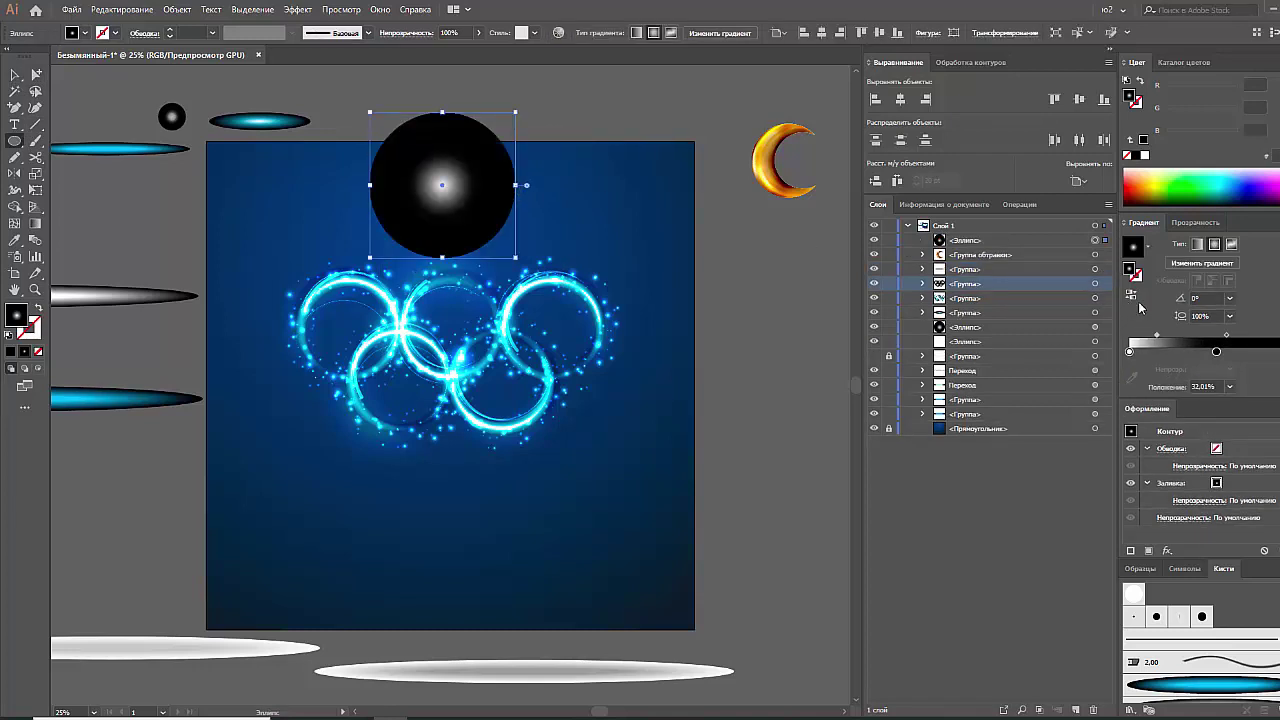
Reverse the circle's radial gradient with a grey start stop and blend it in Color Burn
left_click(1131, 295)
left_click(1170, 351)
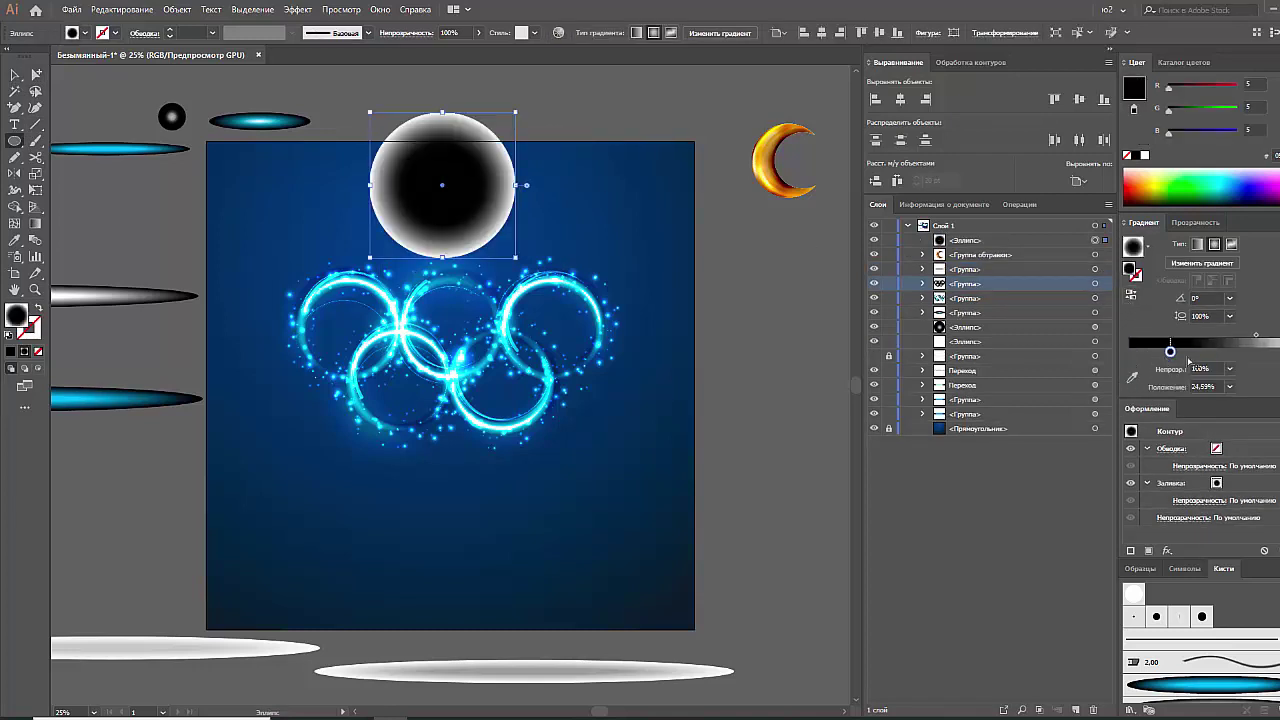
left_click_drag(1170, 351, 1129, 351)
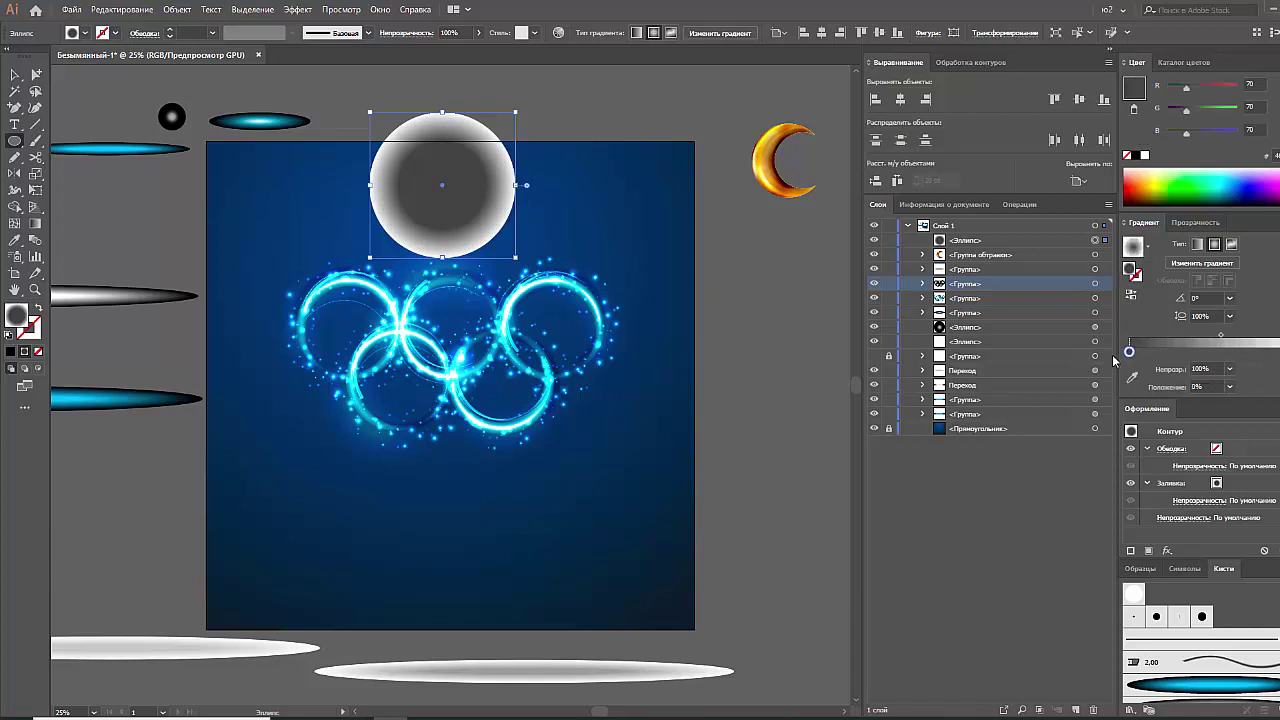
left_click(1196, 222)
left_click(1165, 243)
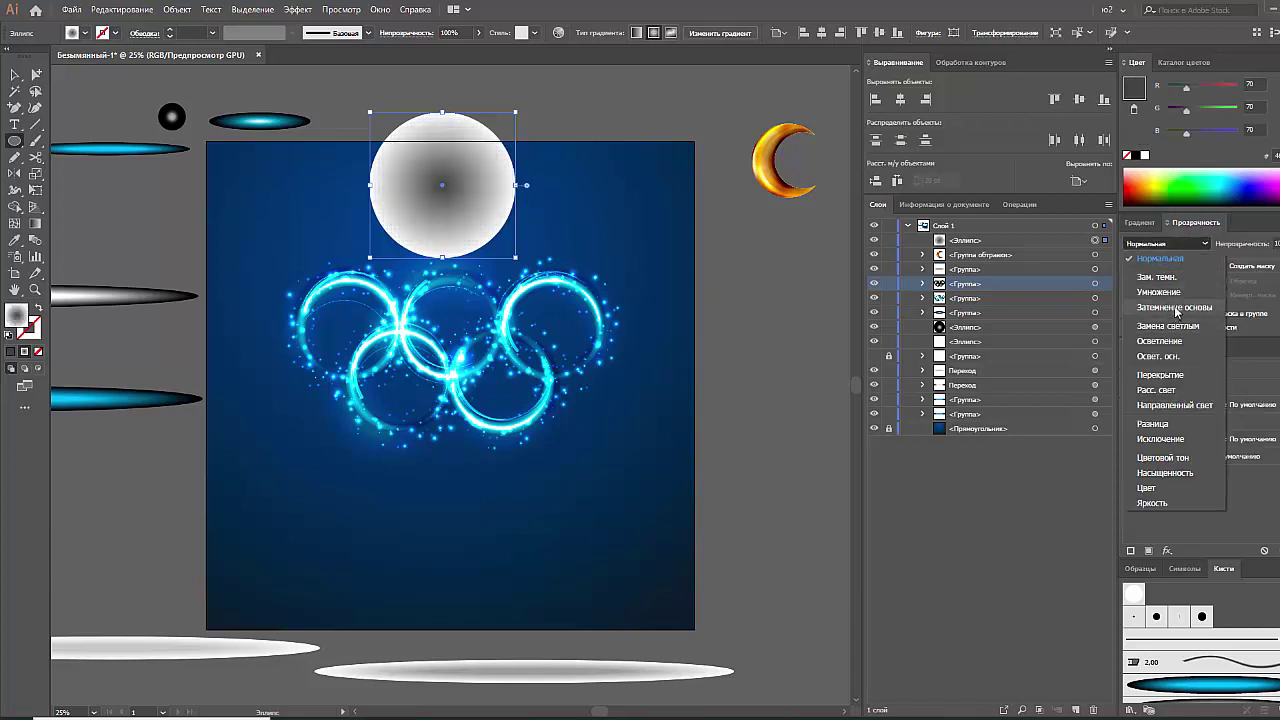
left_click(1176, 307)
Lighten the grey gradient stop, shift it toward the middle, then deselect the circle
left_click(1142, 222)
mouse_move(1129, 351)
left_mouse_down()
mouse_move(1205, 351)
mouse_move(1129, 351)
left_mouse_up()
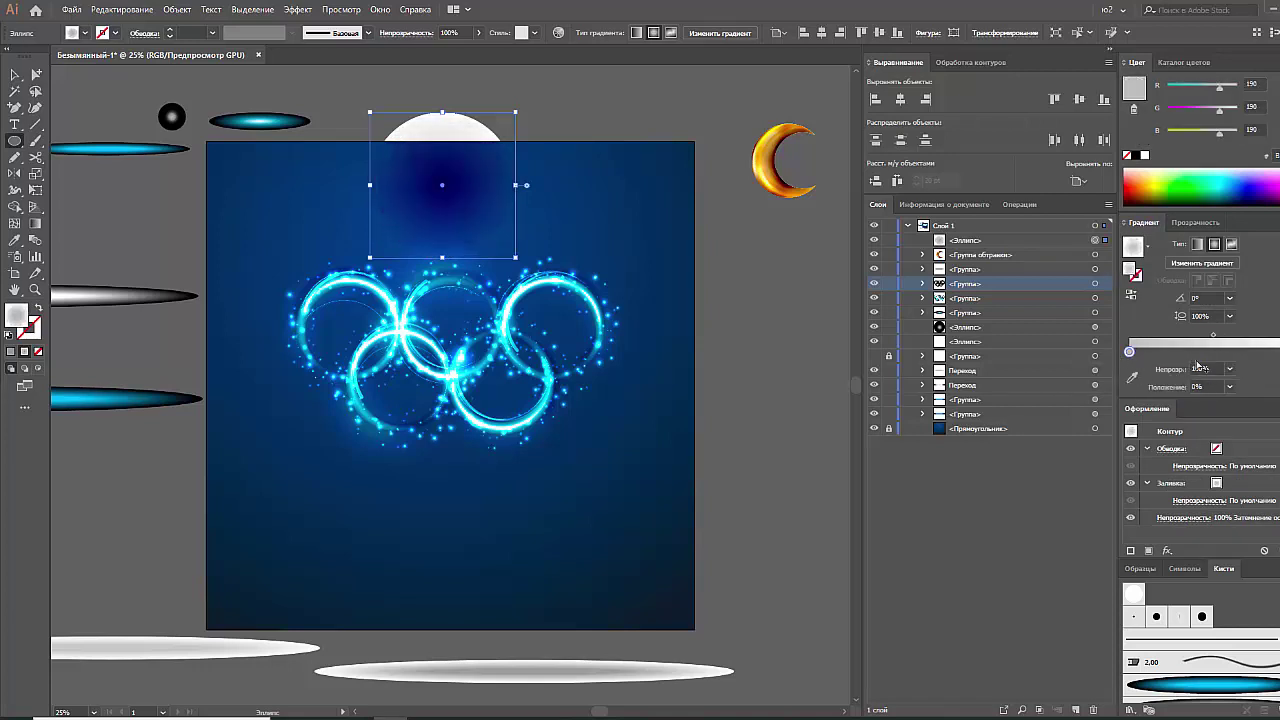
left_click_drag(1129, 351, 1205, 351)
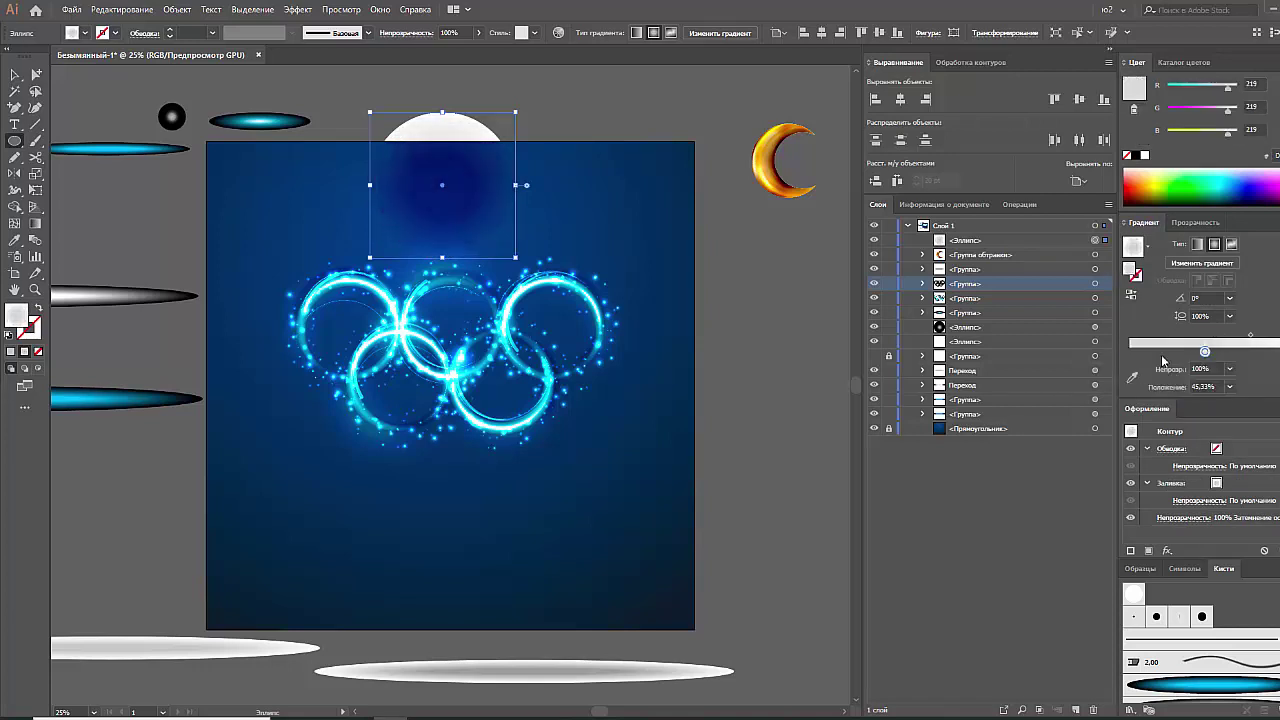
left_click(15, 74)
left_click(200, 132)
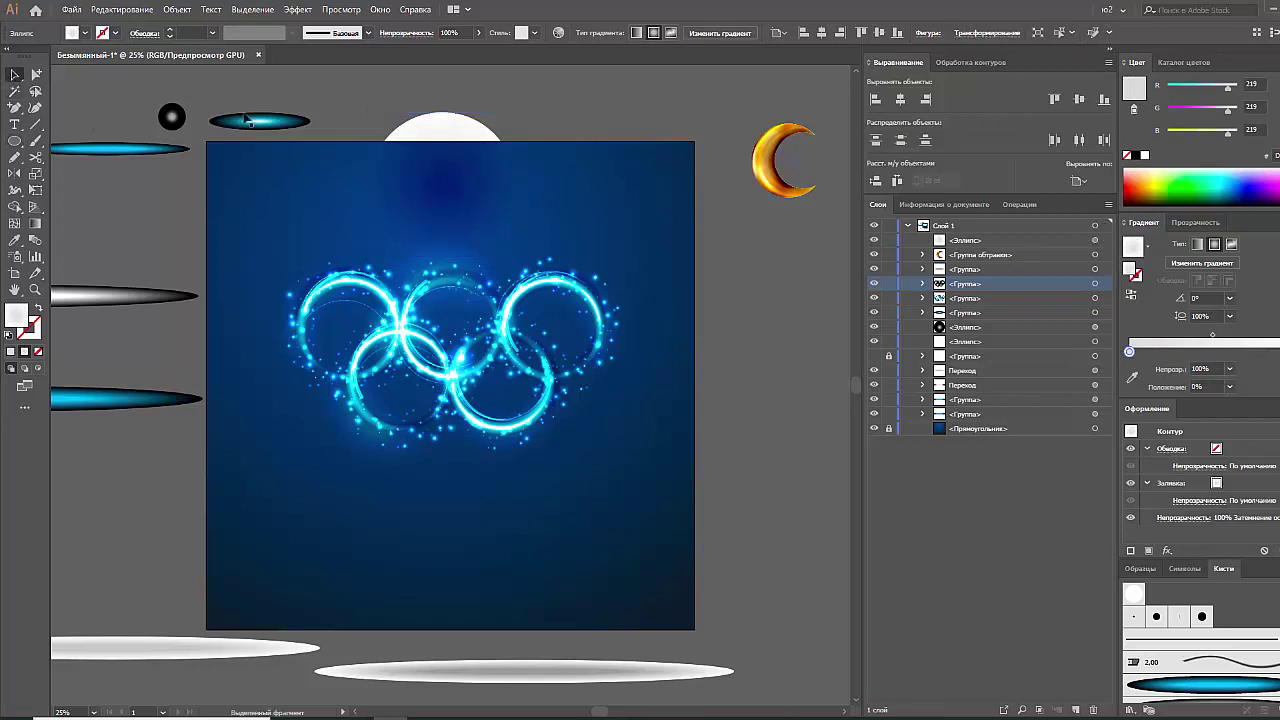
Move the spare teal ellipse and black circle left and duplicate the gradient circle rightward
left_click(172, 117, "shift")
left_click_drag(250, 120, 107, 112)
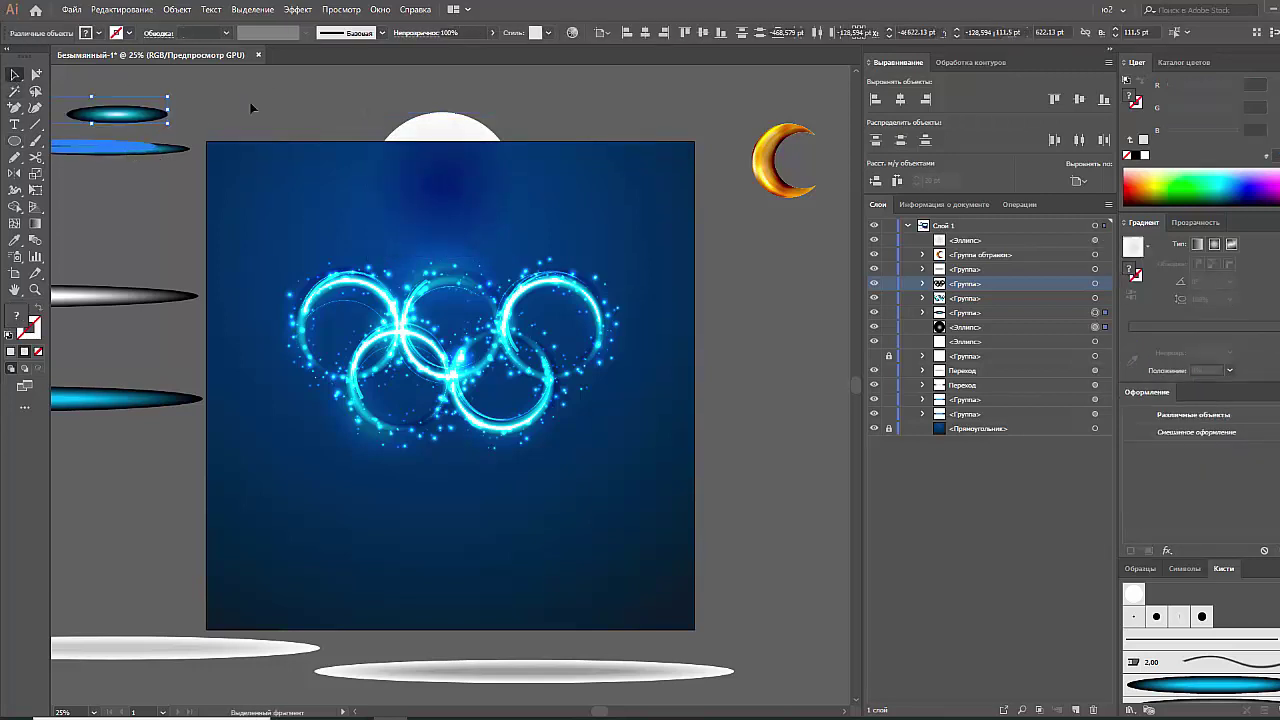
left_click_drag(466, 157, 622, 134)
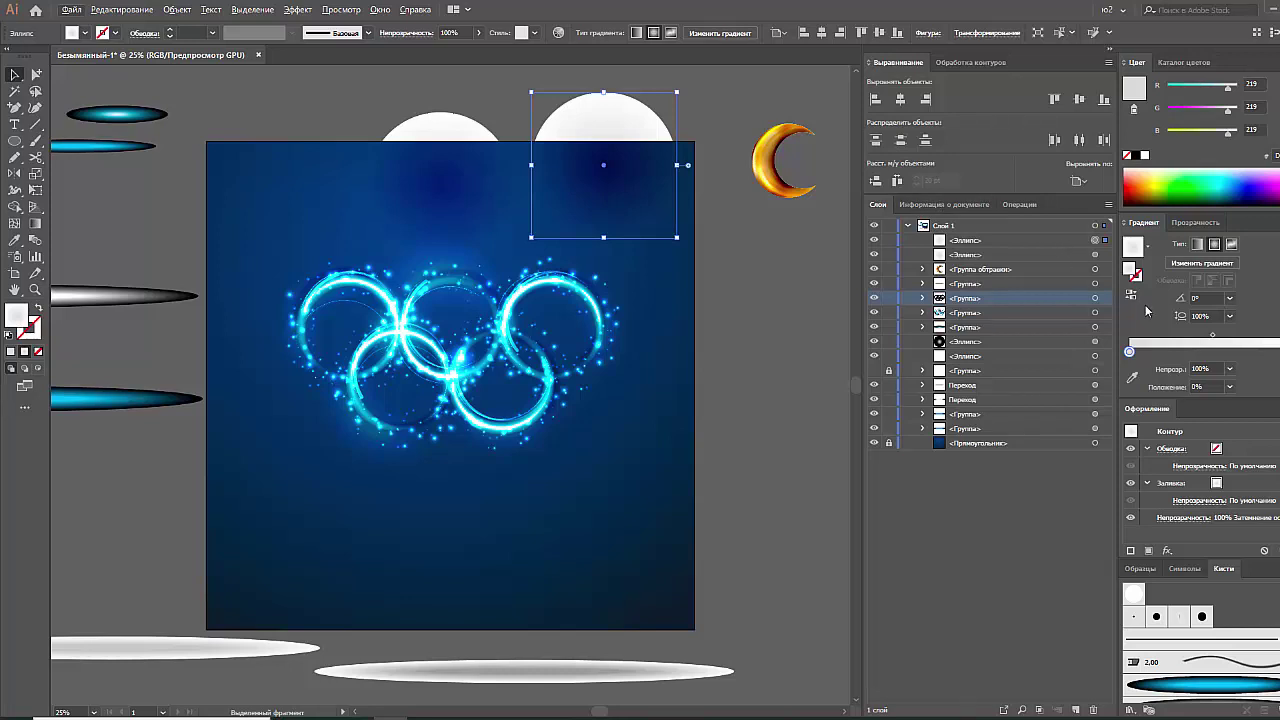
Add a new gradient stop coloured cyan, then darken it and remove the left stop
left_click(1257, 351)
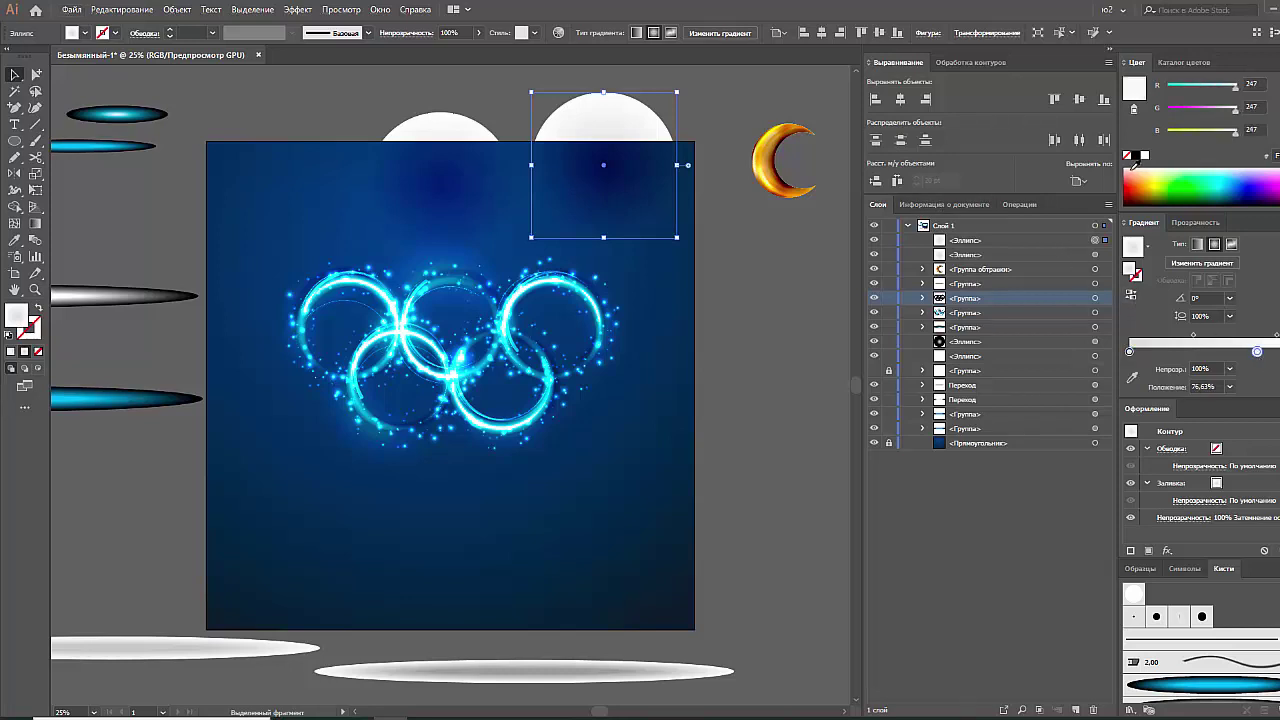
left_click(1144, 156)
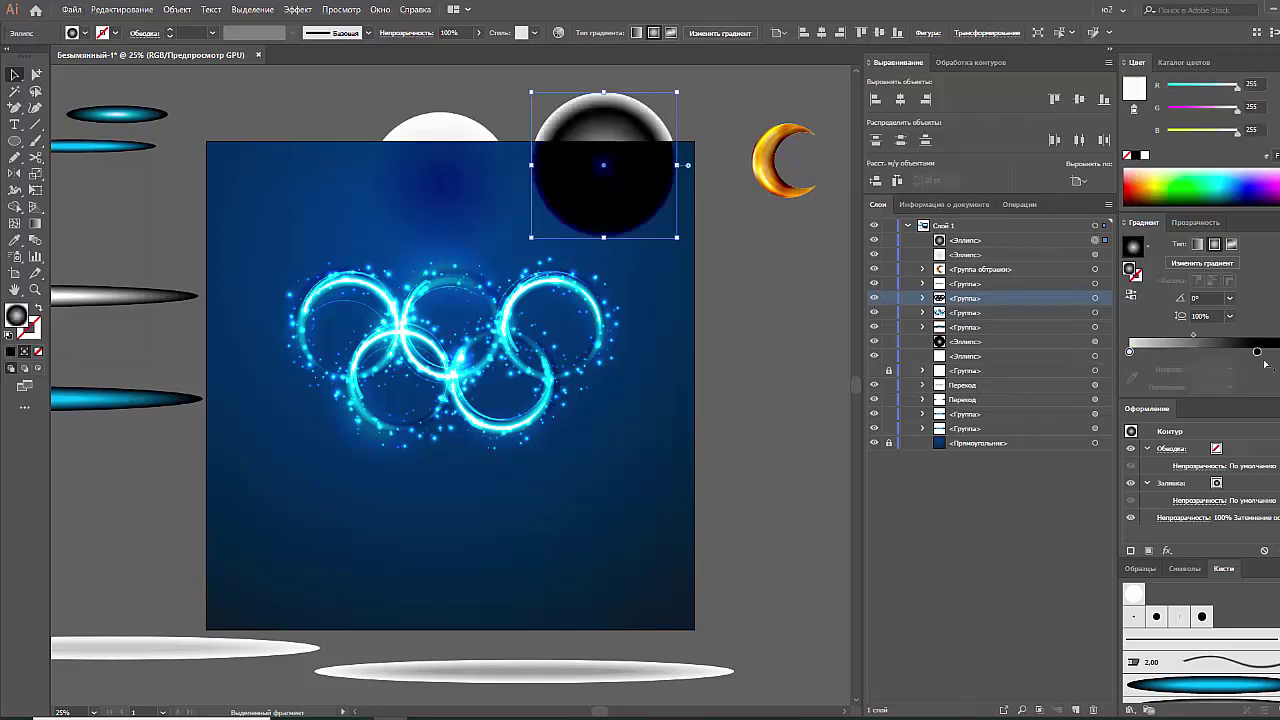
left_click_drag(1257, 351, 1264, 351)
left_click(1232, 172)
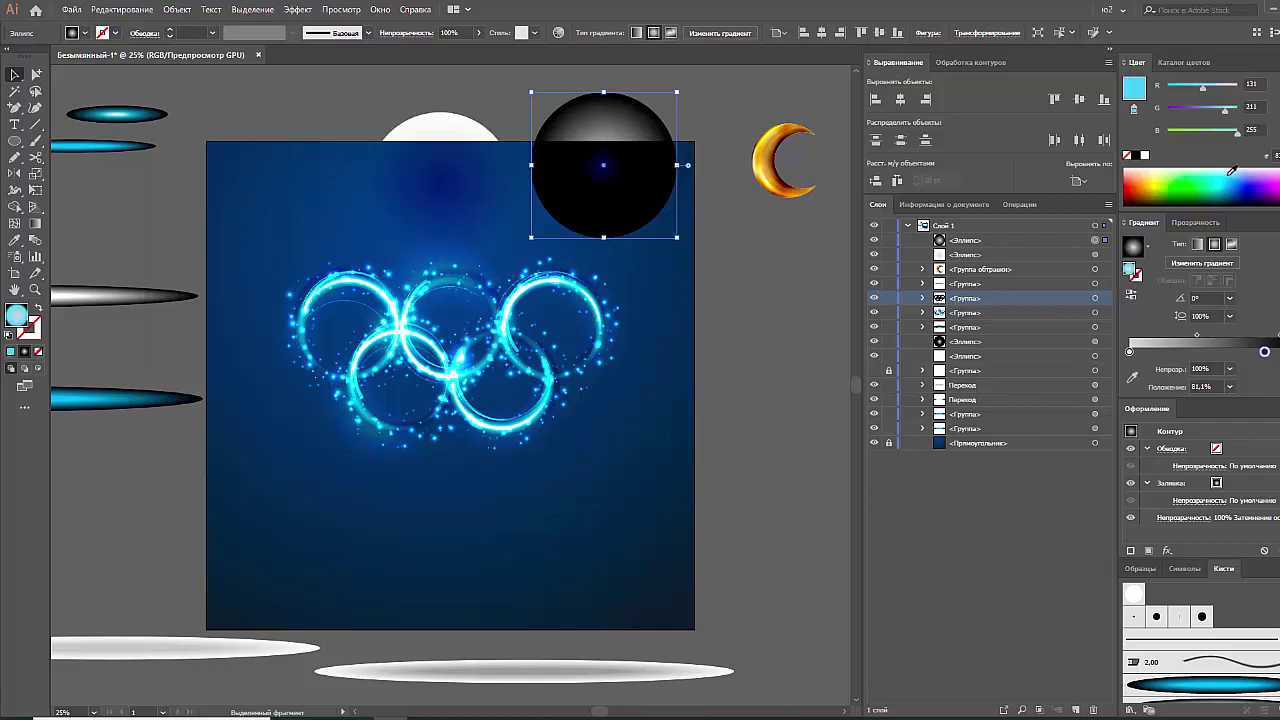
left_click(1228, 178)
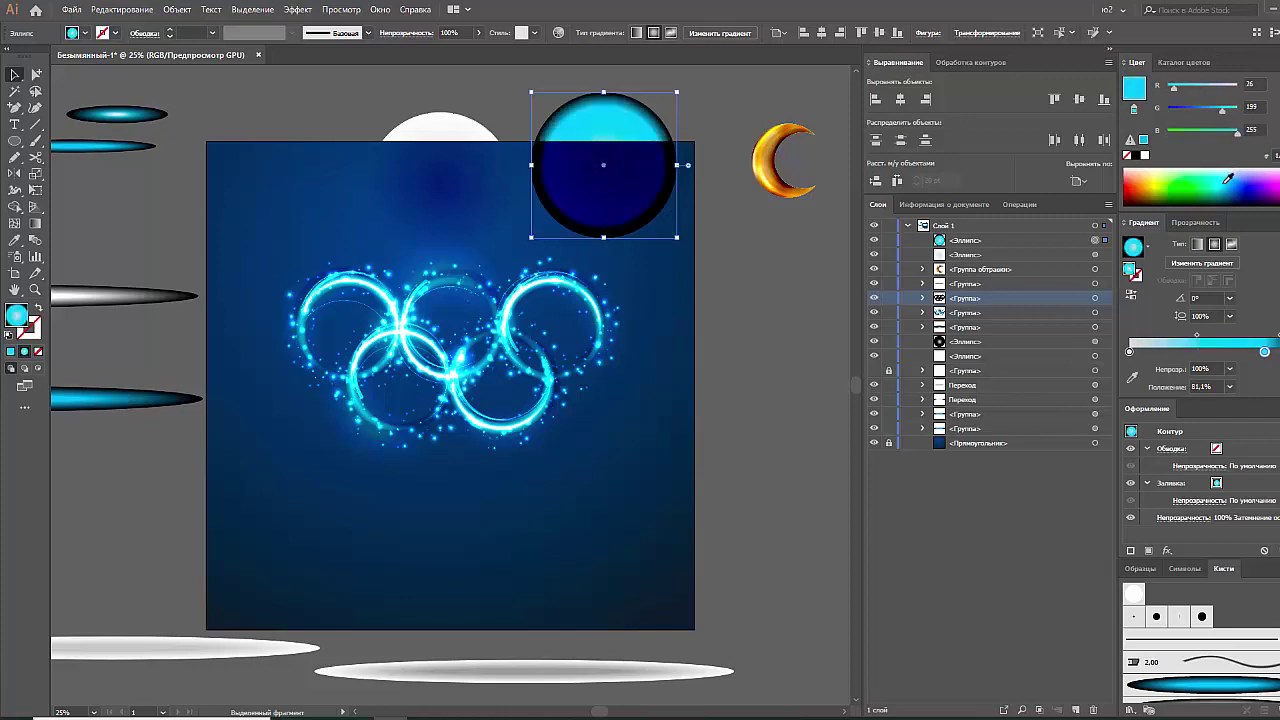
left_click(1222, 181)
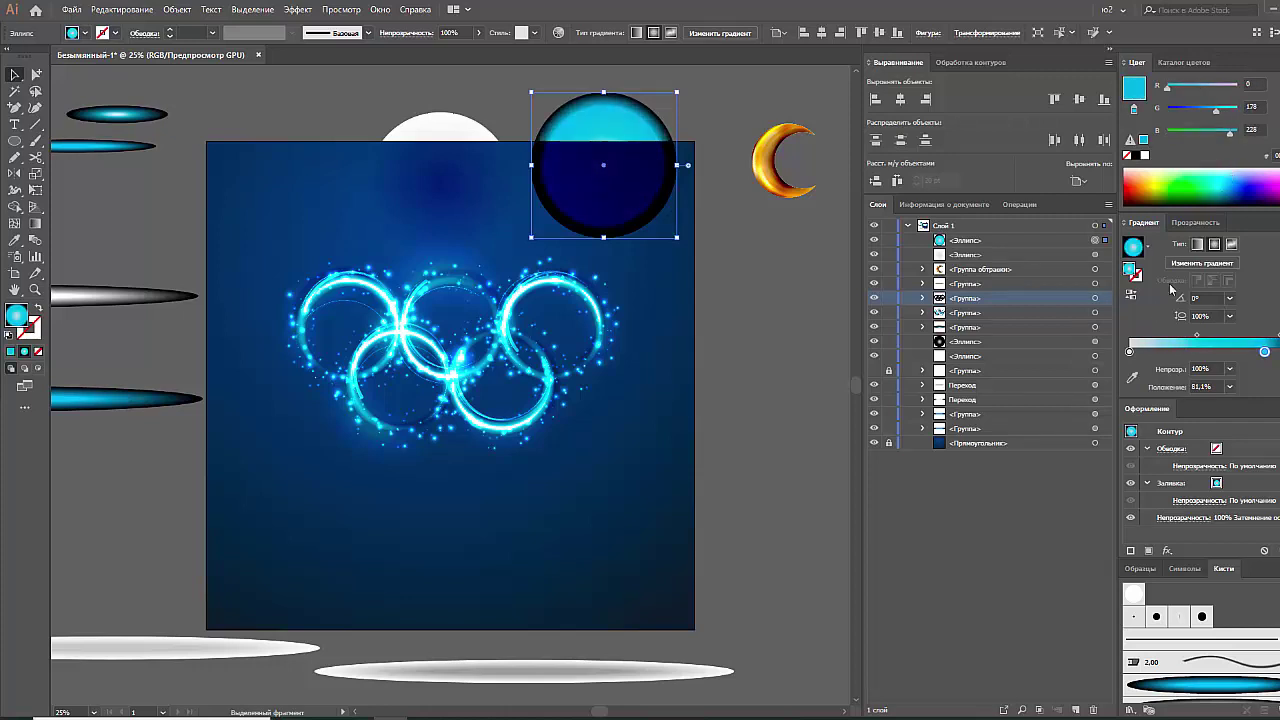
left_click_drag(1129, 351, 1138, 376)
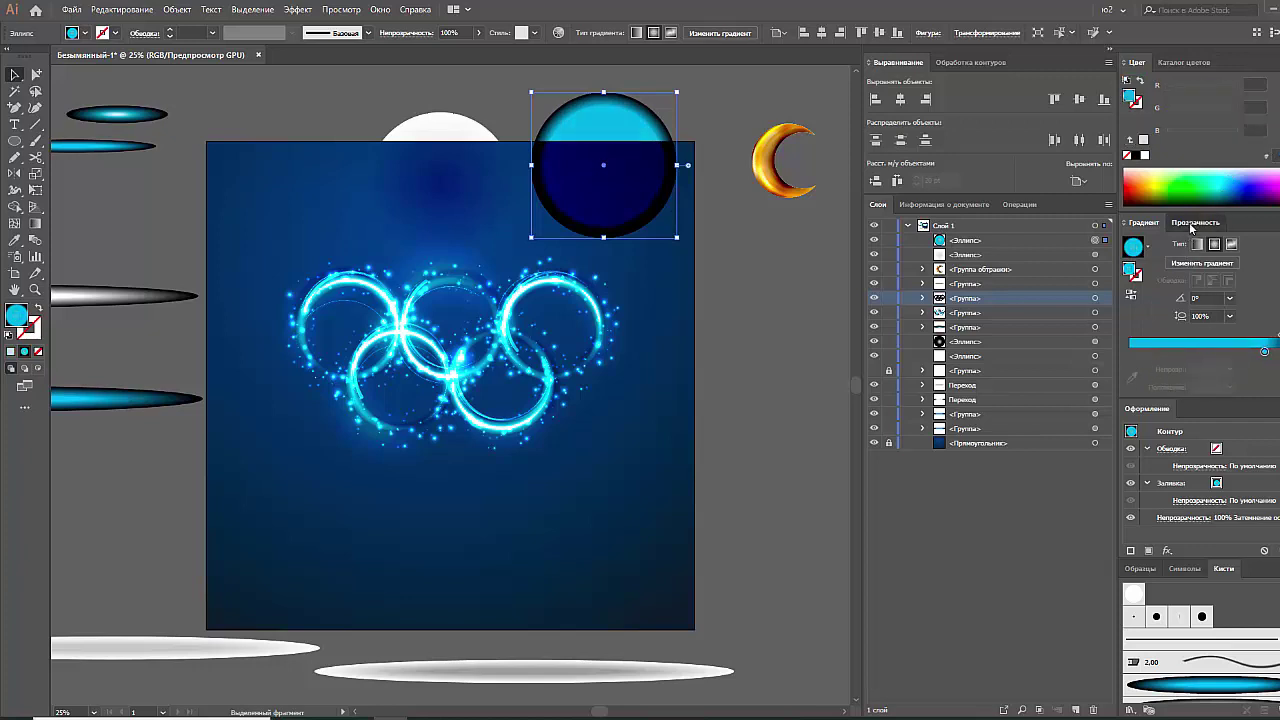
Set the copied circle's blend mode to Screen
left_click(1195, 222)
left_click(1180, 244)
left_click(1160, 341)
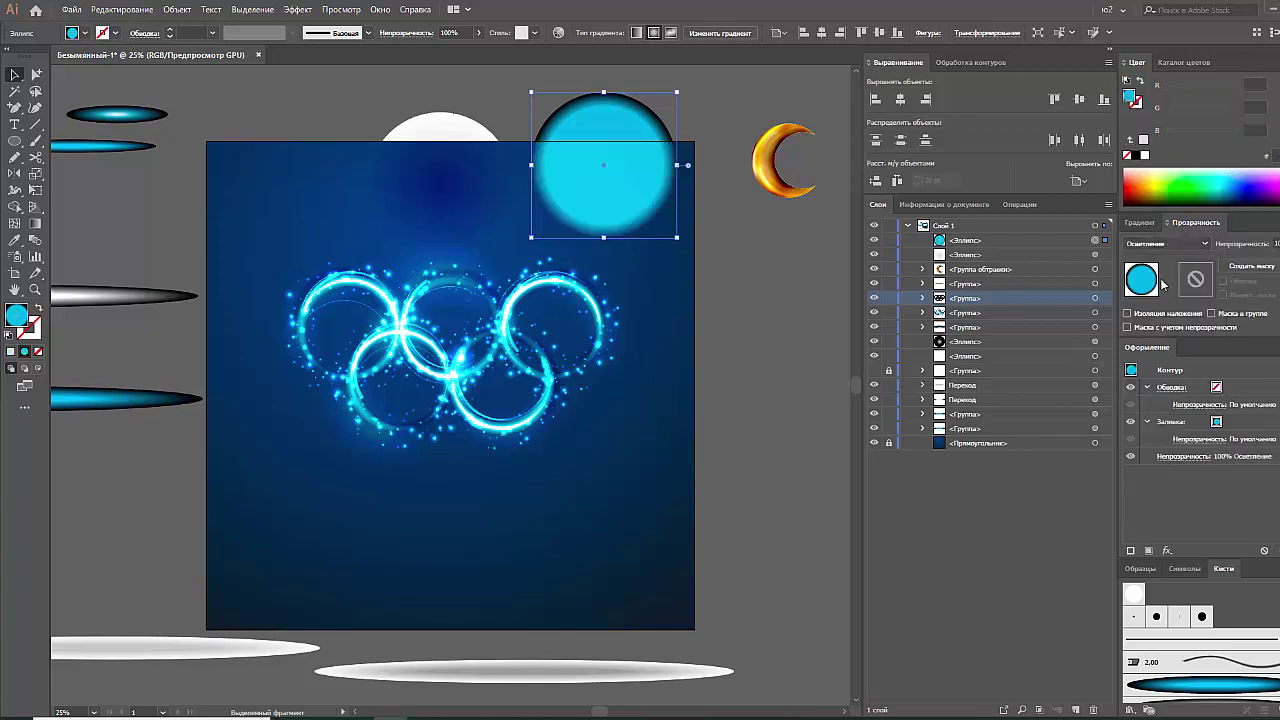
left_click(1141, 222)
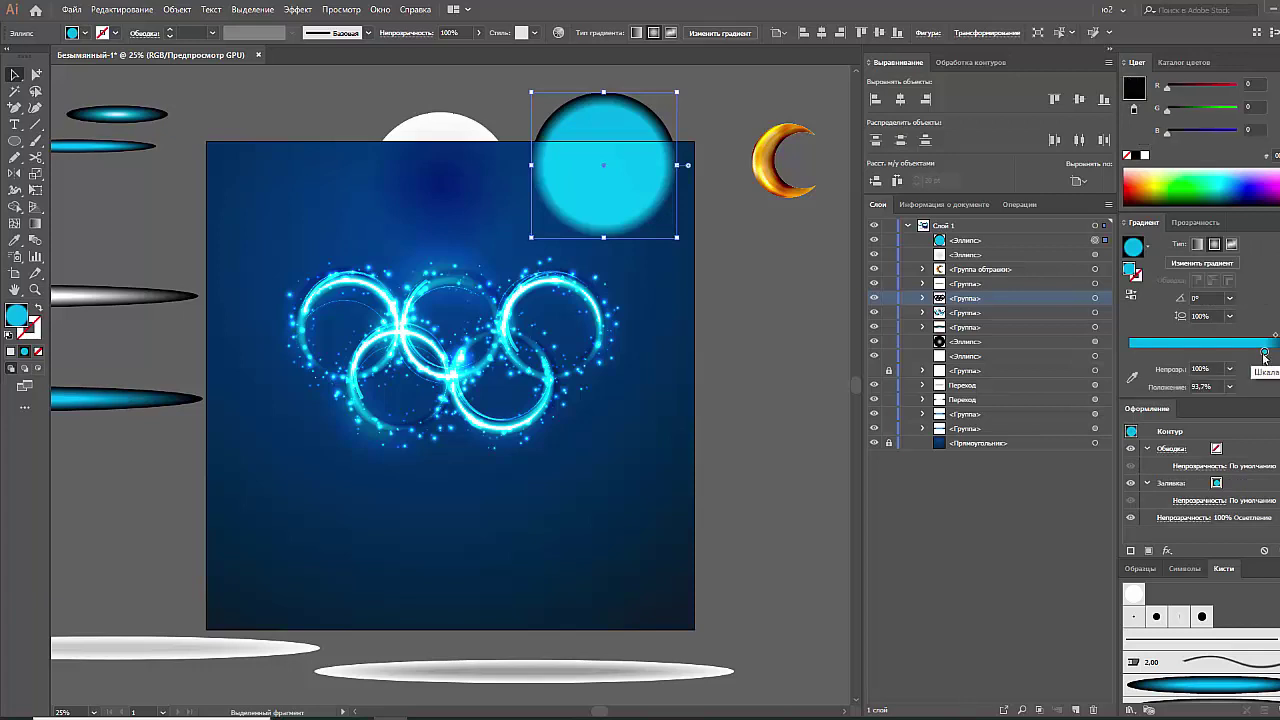
Recolour the right gradient stop bright blue, then dark blue at about 69%
left_click(1266, 351)
left_click_drag(1272, 352, 1256, 351)
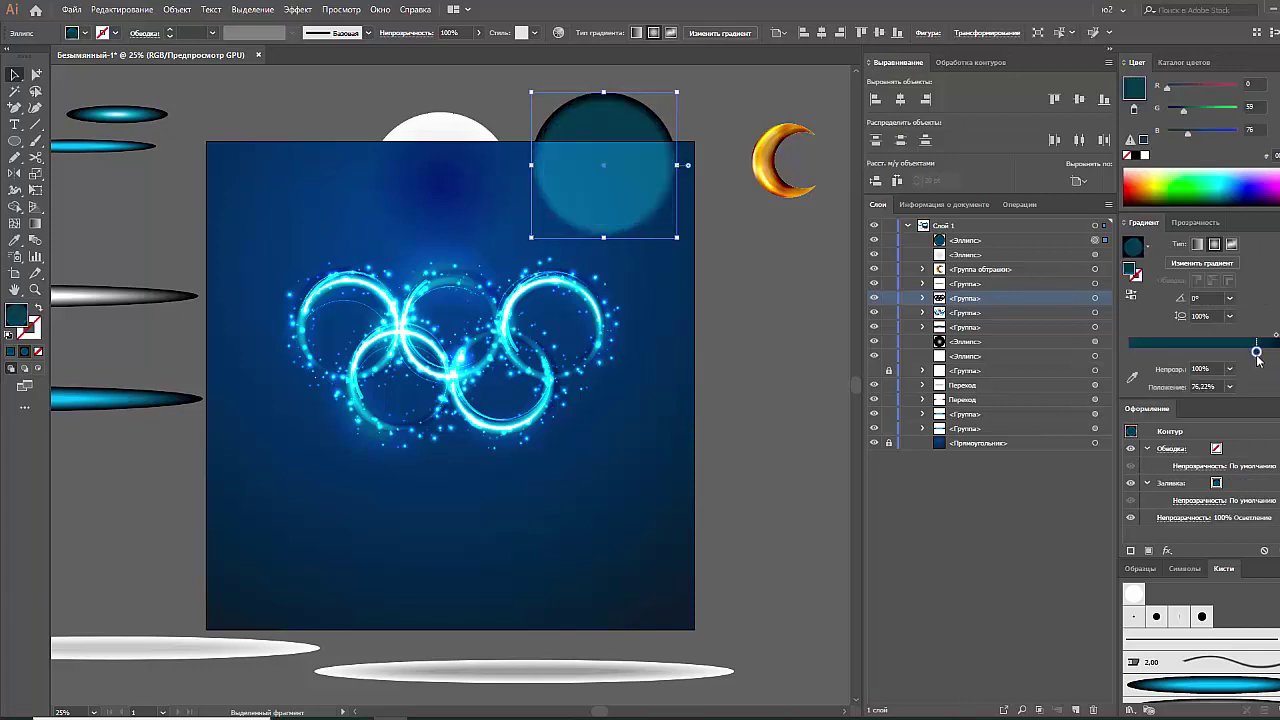
left_click(1237, 182)
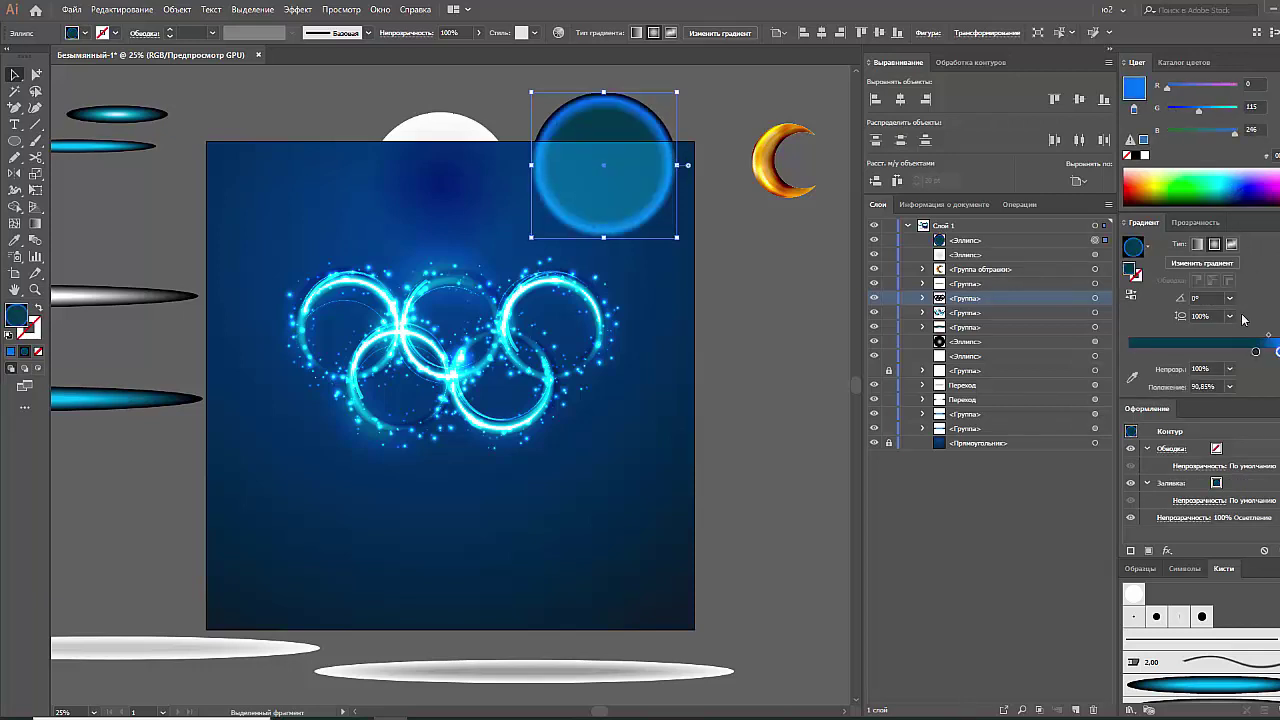
left_click_drag(1256, 351, 1242, 351)
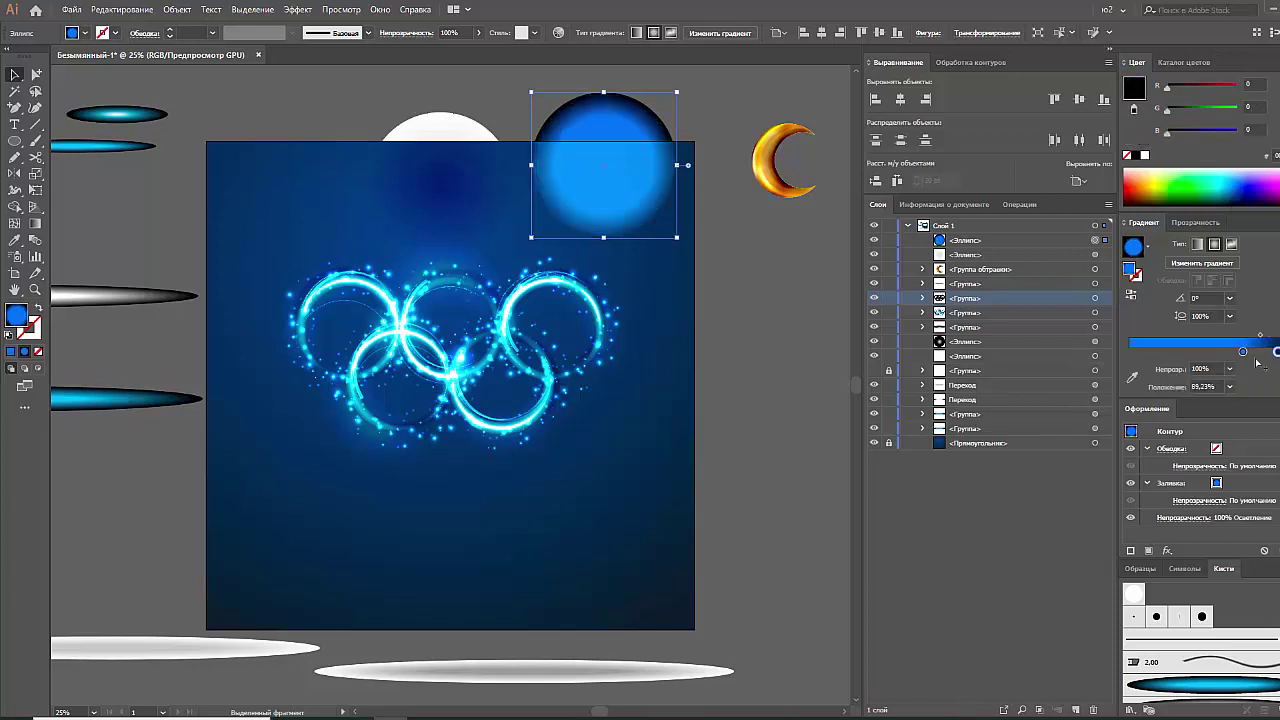
left_click(1257, 353)
left_click_drag(1257, 353, 1244, 351)
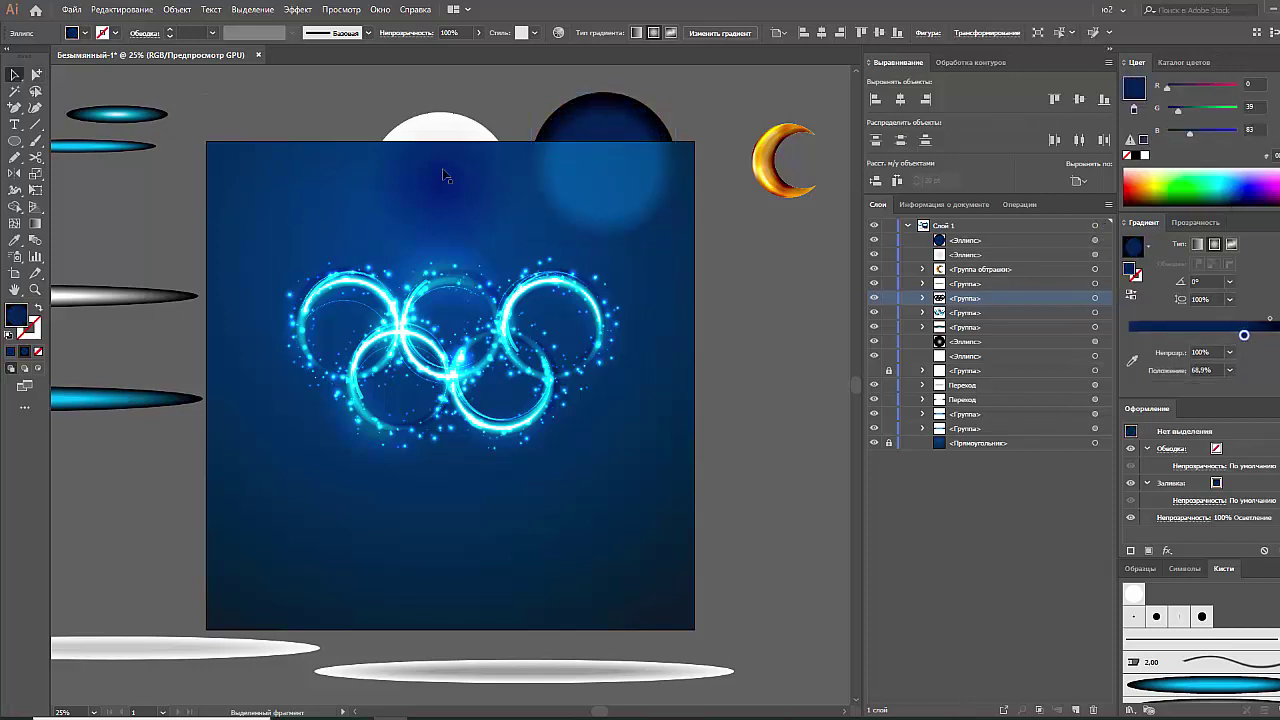
Shrink the dark circle into a small orb, copy it, and move both onto the artboard
mouse_move(604, 237)
left_mouse_down()
mouse_move(604, 160)
mouse_move(659, 184)
left_mouse_up()
left_click_drag(1244, 351, 1261, 352)
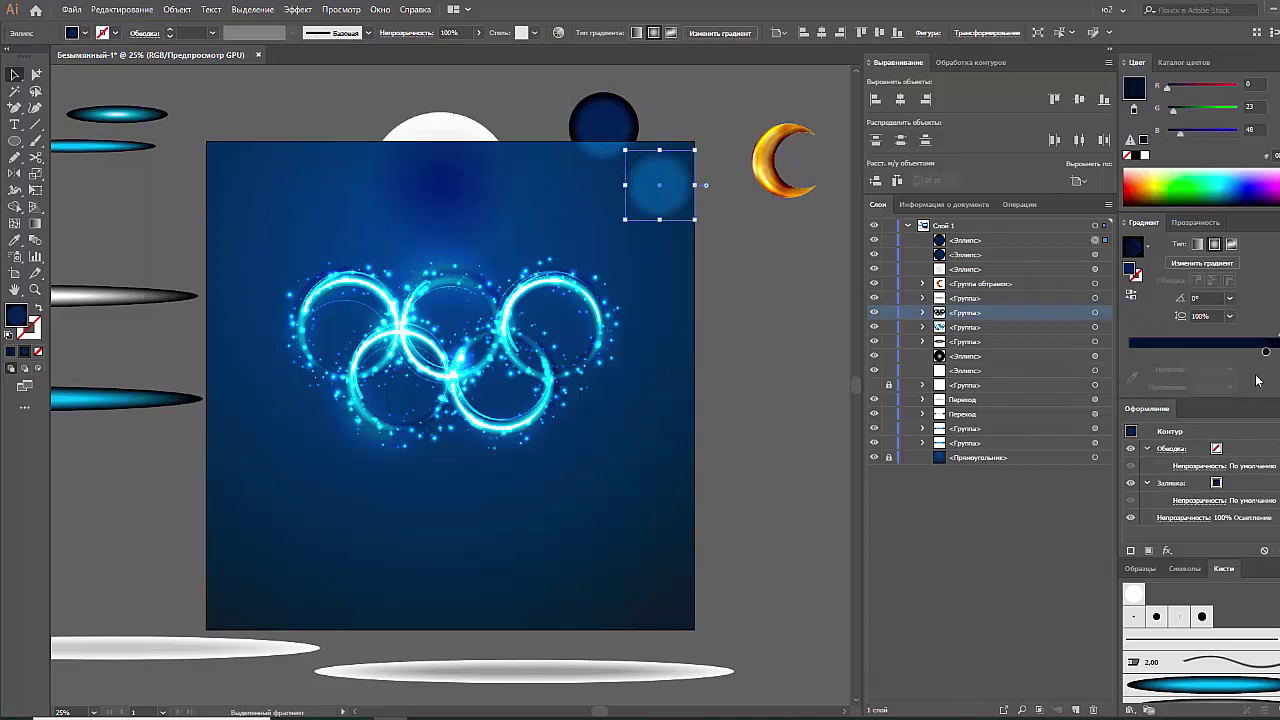
left_click(703, 228)
left_click_drag(703, 222, 625, 145)
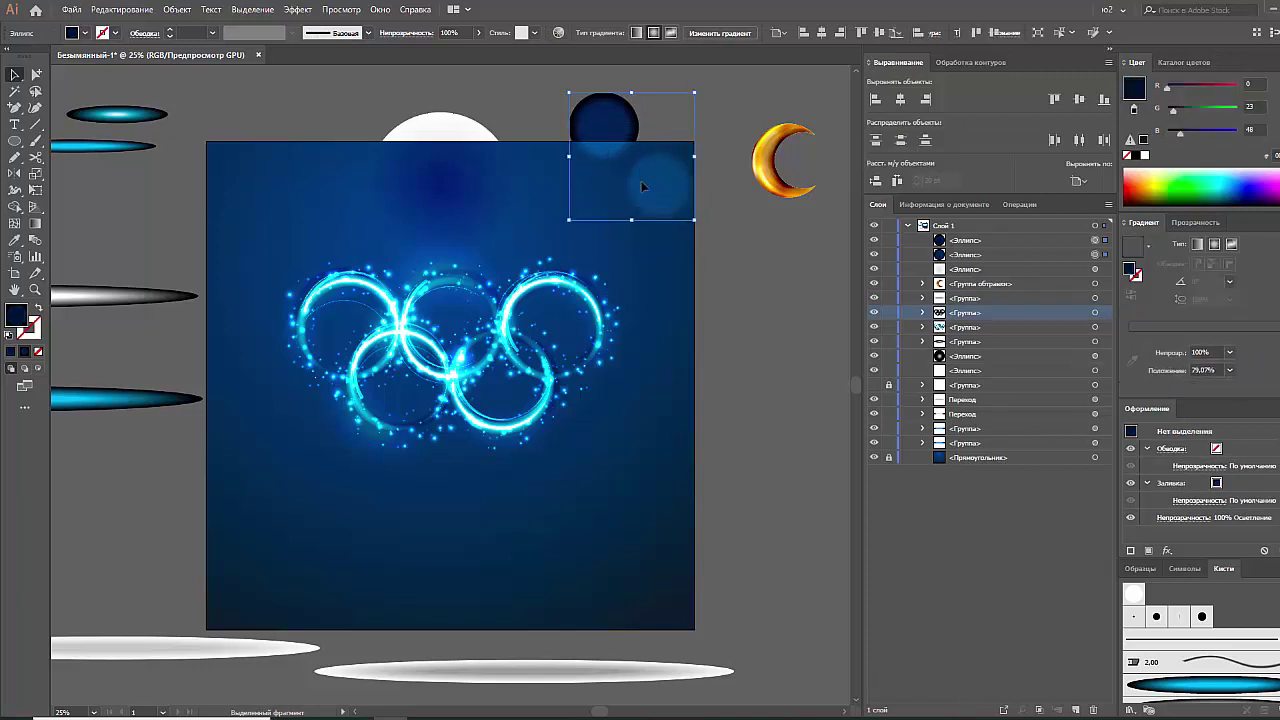
mouse_move(668, 200)
left_mouse_down()
mouse_move(656, 237)
mouse_move(693, 172)
left_mouse_up()
Darken one orb's gradient, move it down, and soften its edge
left_click(717, 263)
left_click(663, 229)
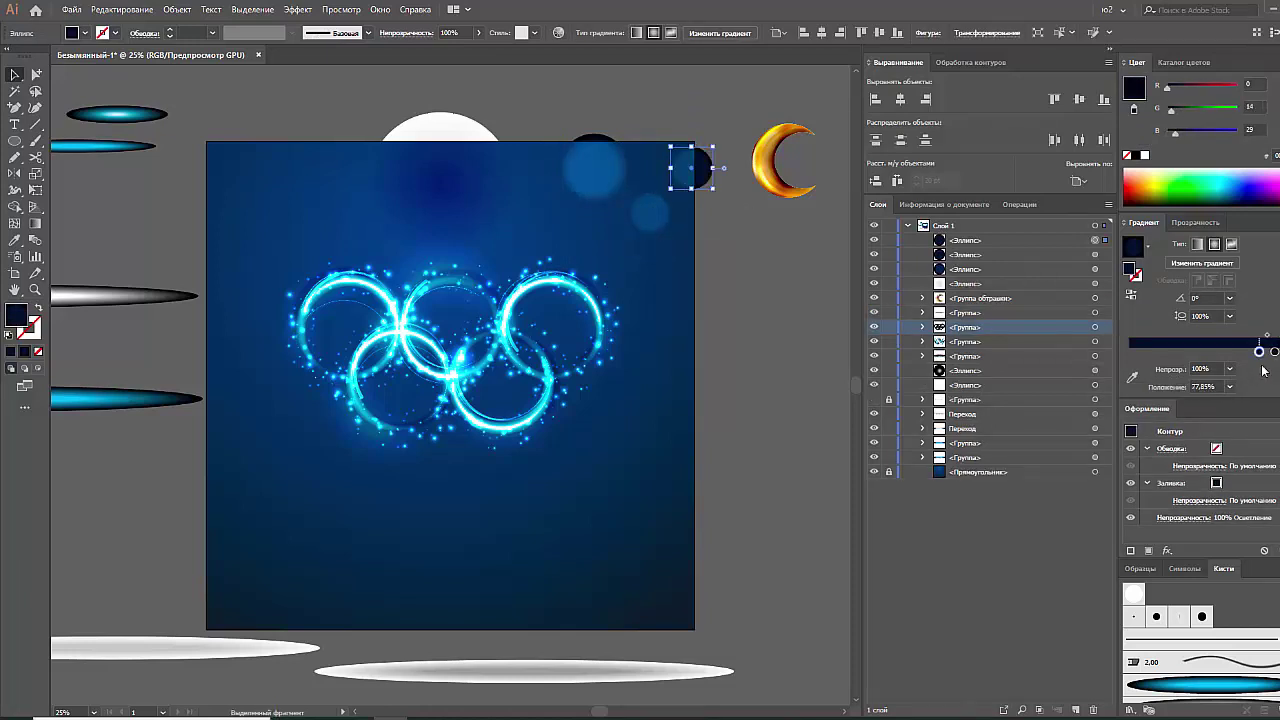
left_click_drag(1273, 352, 1264, 352)
left_click(698, 198)
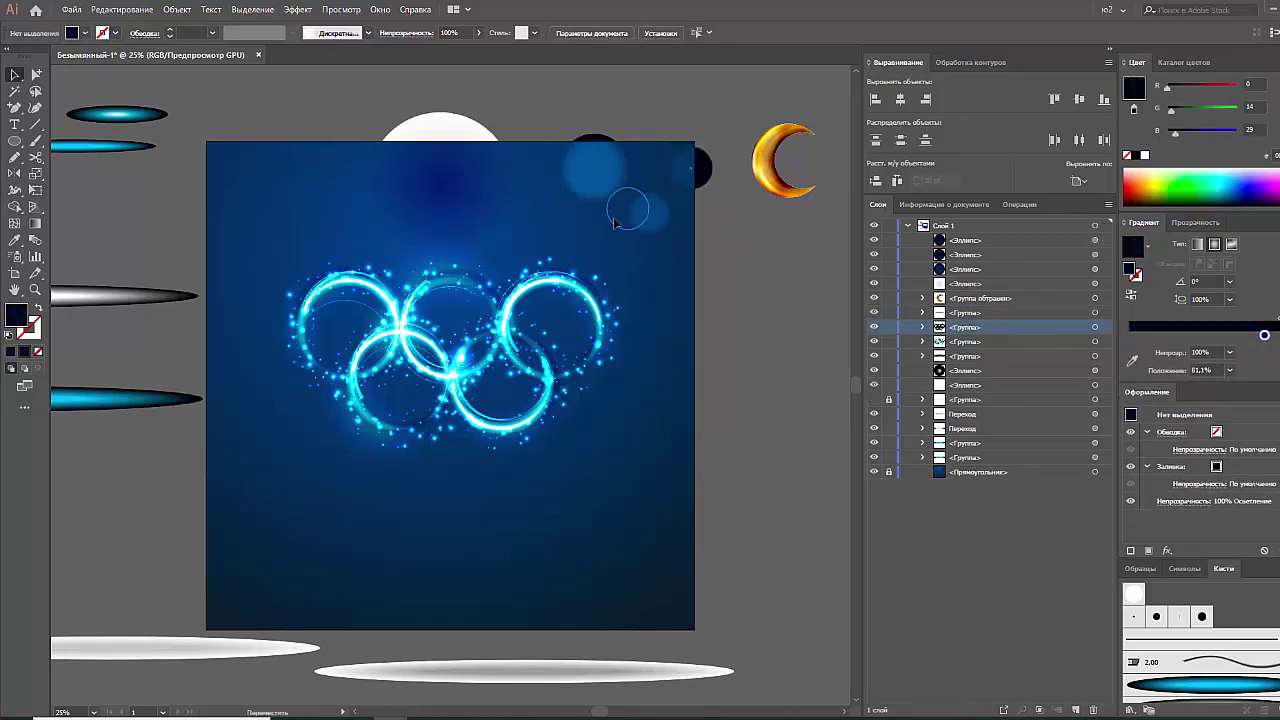
left_click_drag(698, 198, 601, 258)
left_click_drag(1264, 352, 1223, 352)
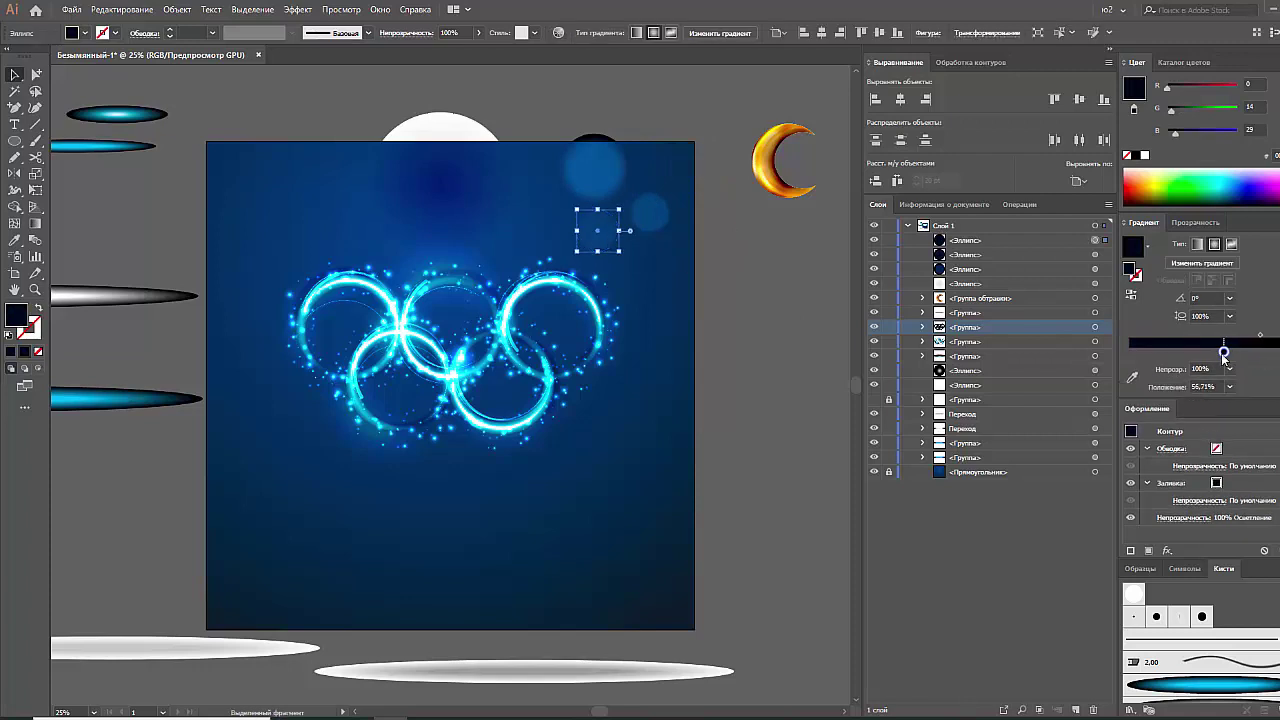
Duplicate an orb at the top-right and move the orbs down to the lower right
left_click(740, 323)
left_click_drag(670, 158, 701, 202)
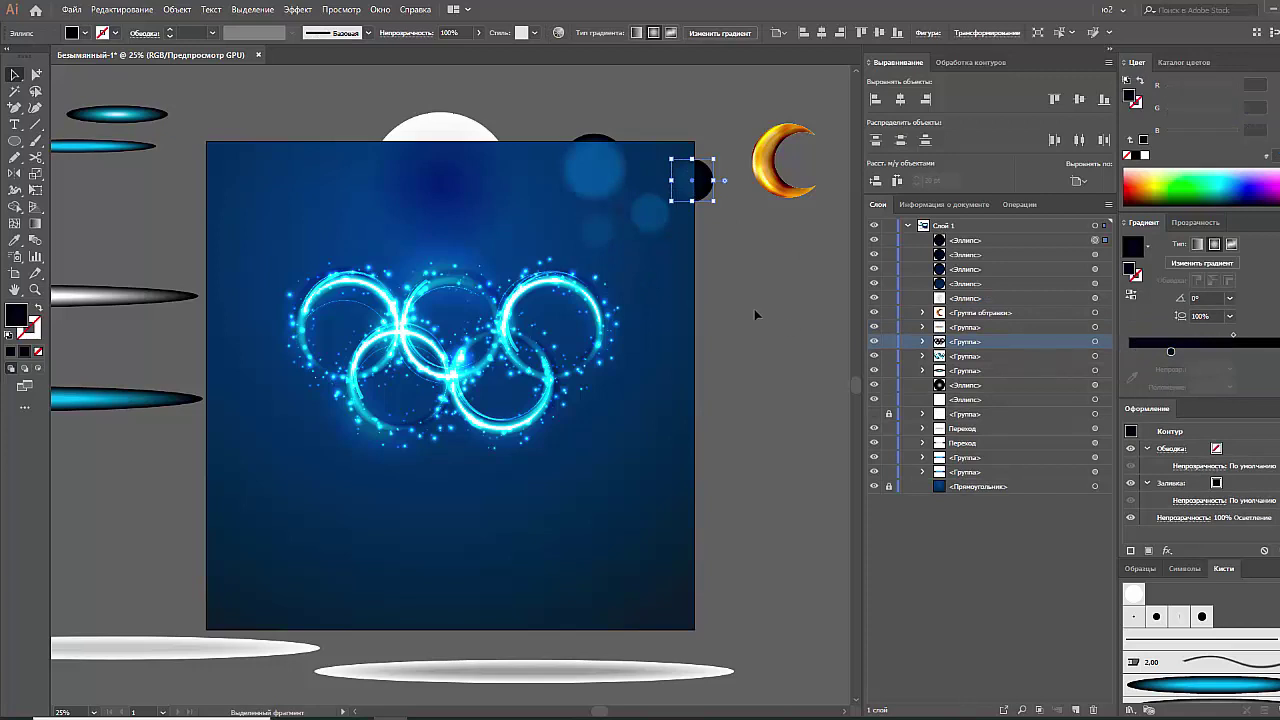
left_click(721, 223)
left_click_drag(654, 210, 560, 118)
left_click_drag(604, 173, 534, 493)
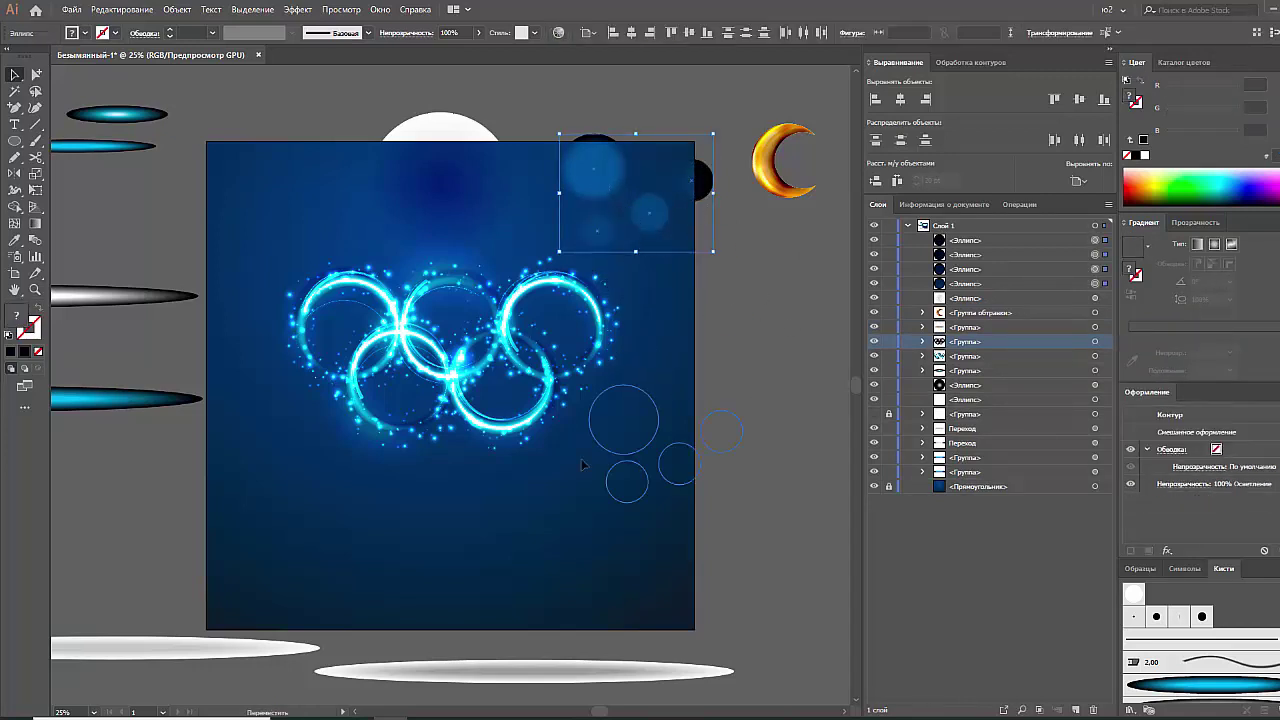
left_click(613, 476)
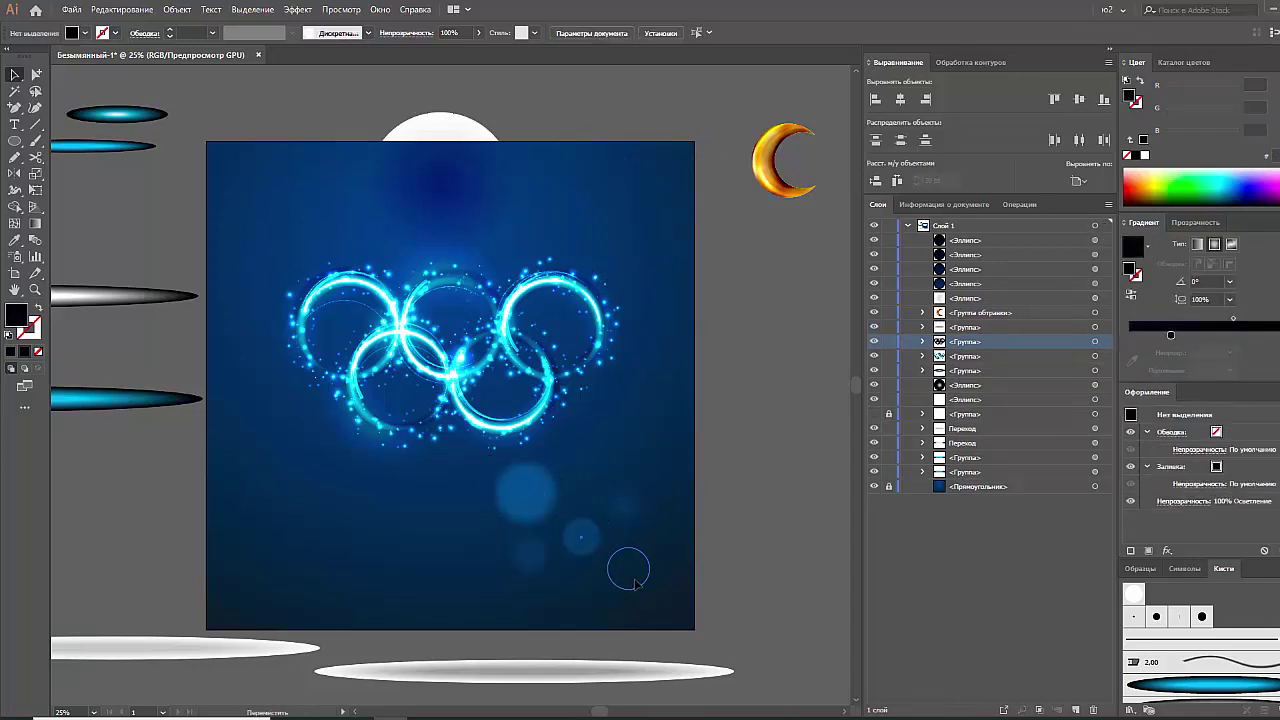
Soften a small orb's gradient to 25%, raise it, and colour it blue (R 0, G 35, B 121)
left_click(628, 571)
left_click_drag(1261, 352, 1170, 351)
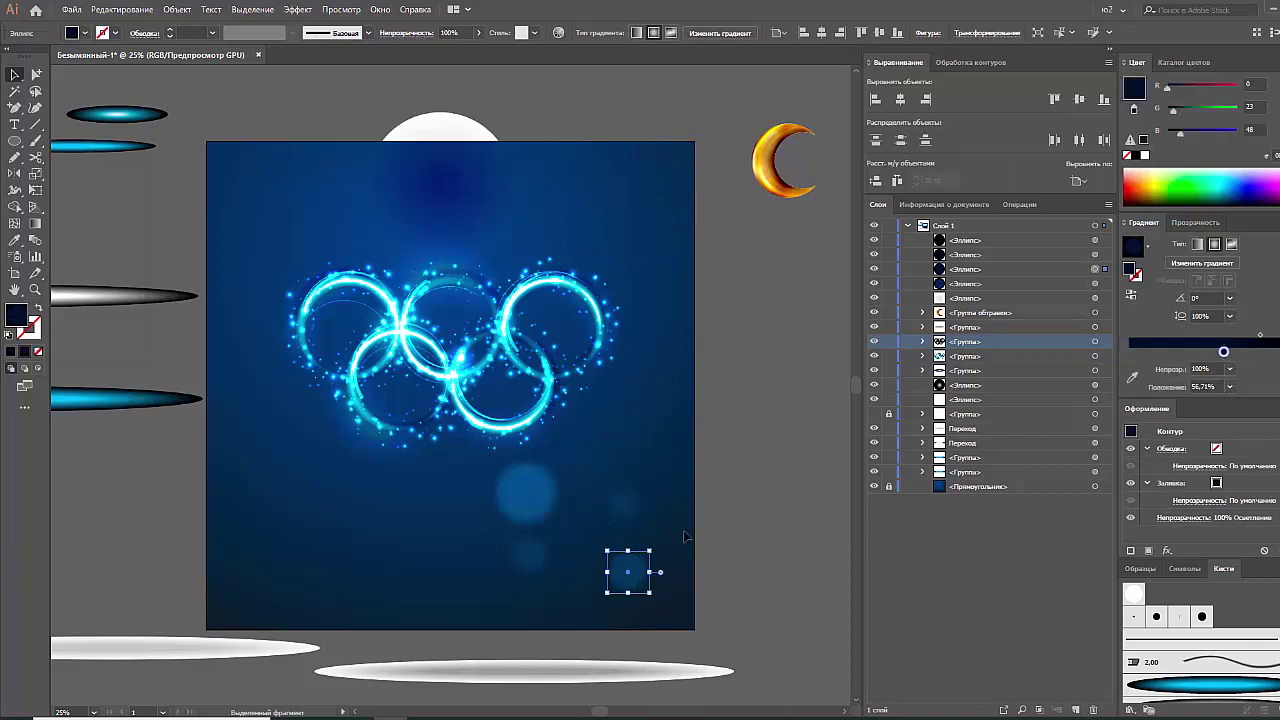
mouse_move(607, 594)
left_mouse_down()
mouse_move(603, 527)
mouse_move(396, 586)
mouse_move(460, 523)
left_mouse_up()
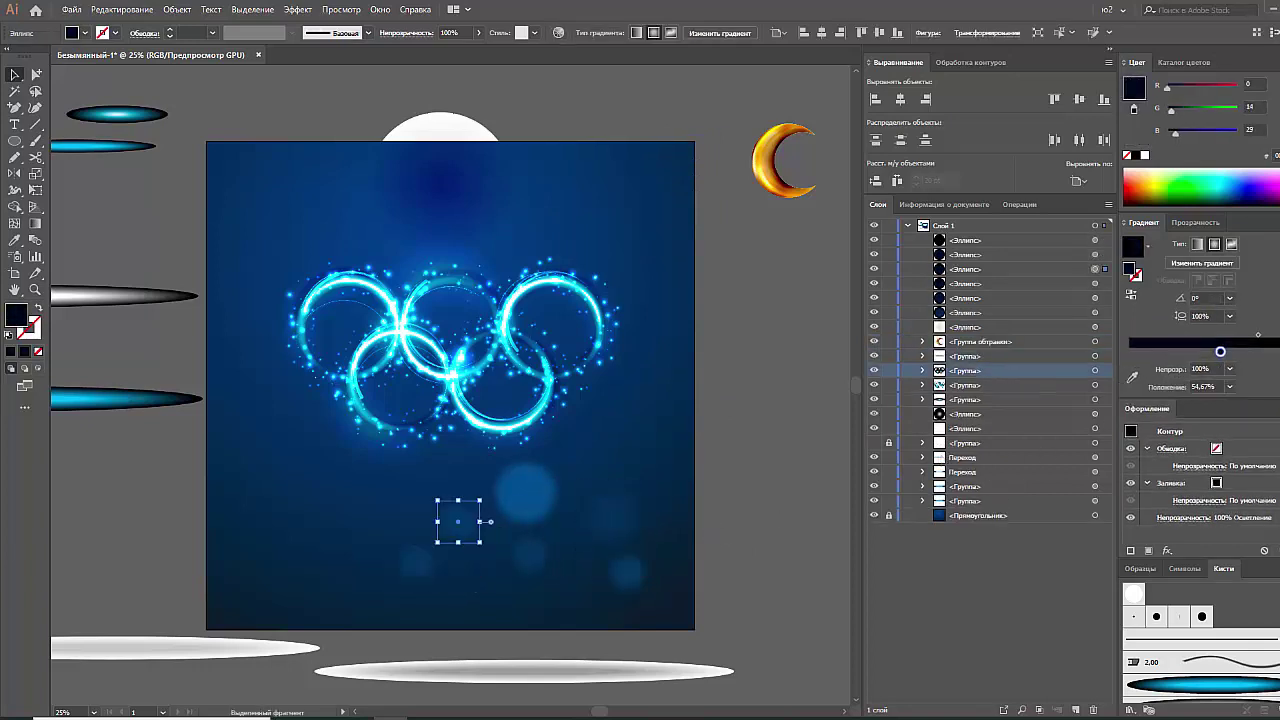
left_click(1202, 135)
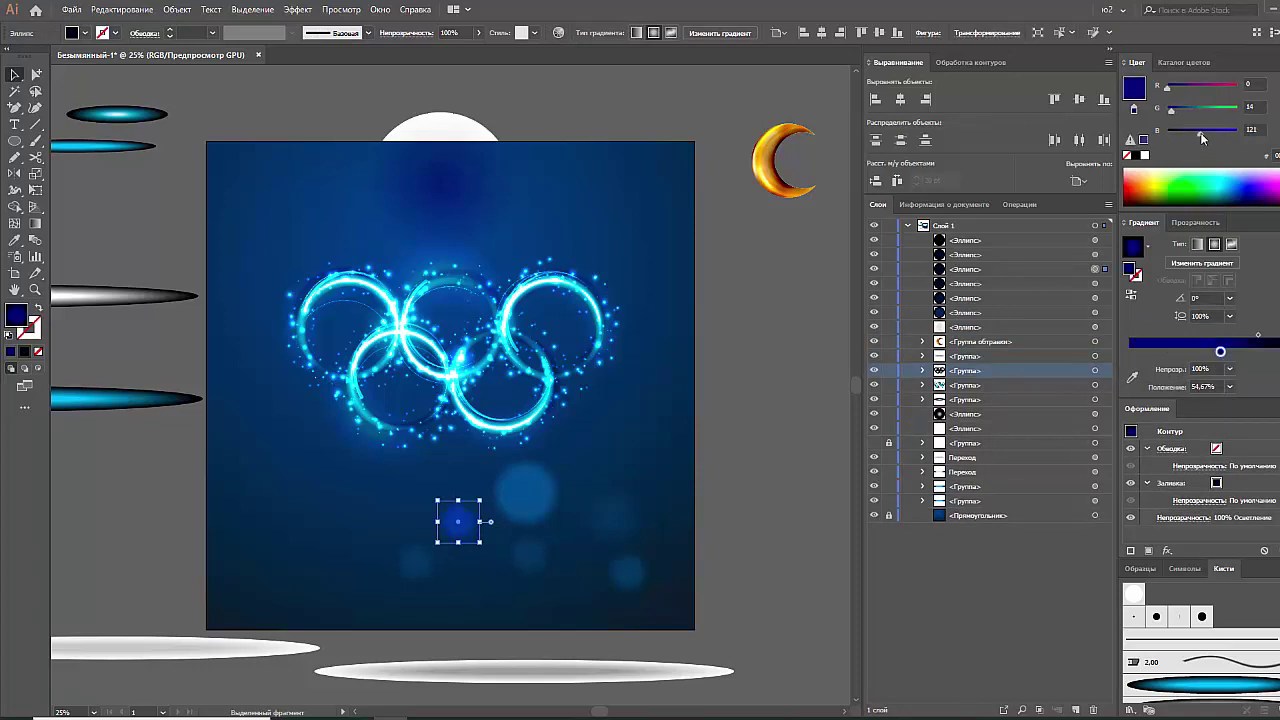
left_click_drag(1175, 110, 1181, 110)
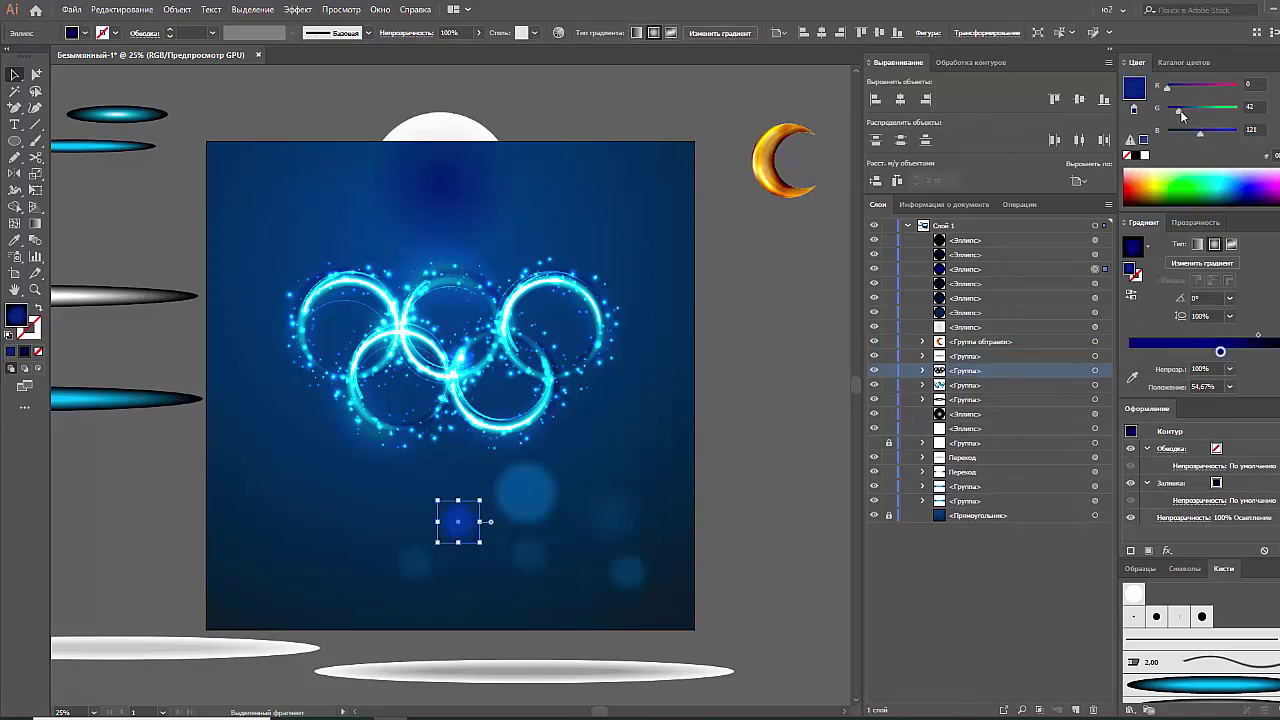
Duplicate the small blue orb lower on the artboard and select all the bokeh orbs
left_click(795, 462)
left_click(515, 505)
left_click(463, 532)
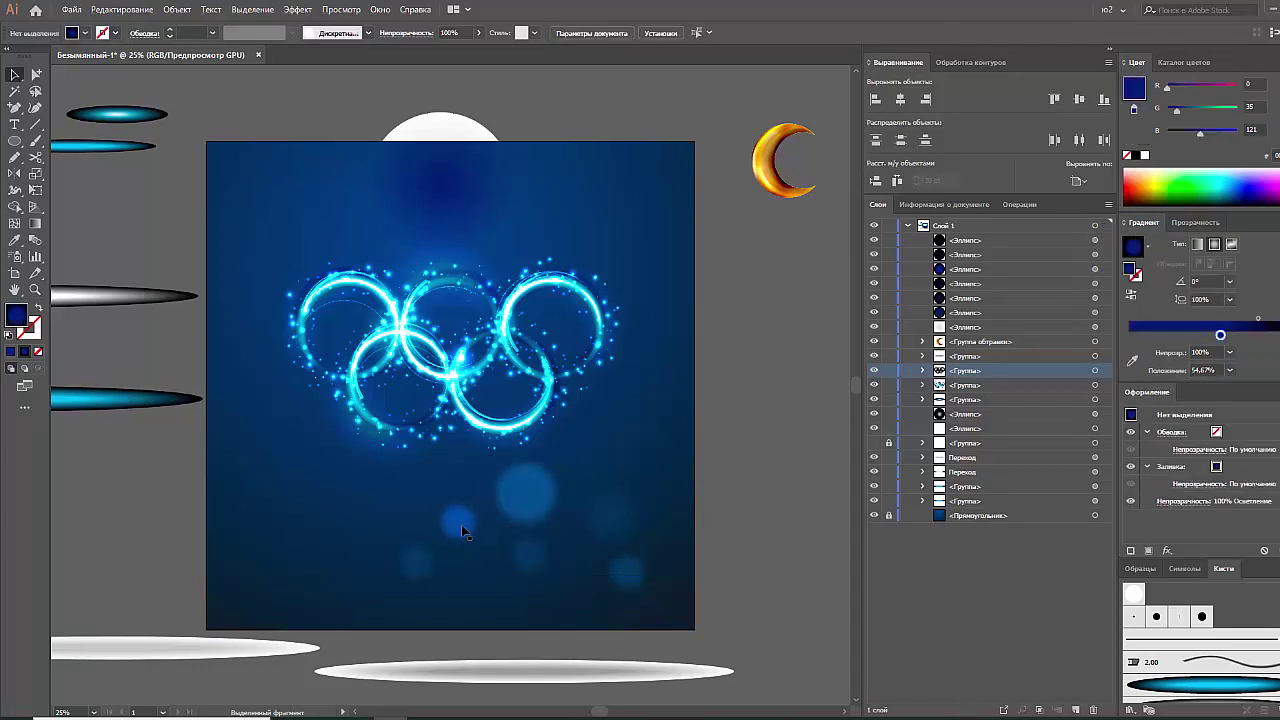
mouse_move(463, 532)
left_mouse_down()
mouse_move(549, 585)
mouse_move(560, 568)
left_mouse_up()
left_click_drag(650, 598, 398, 513)
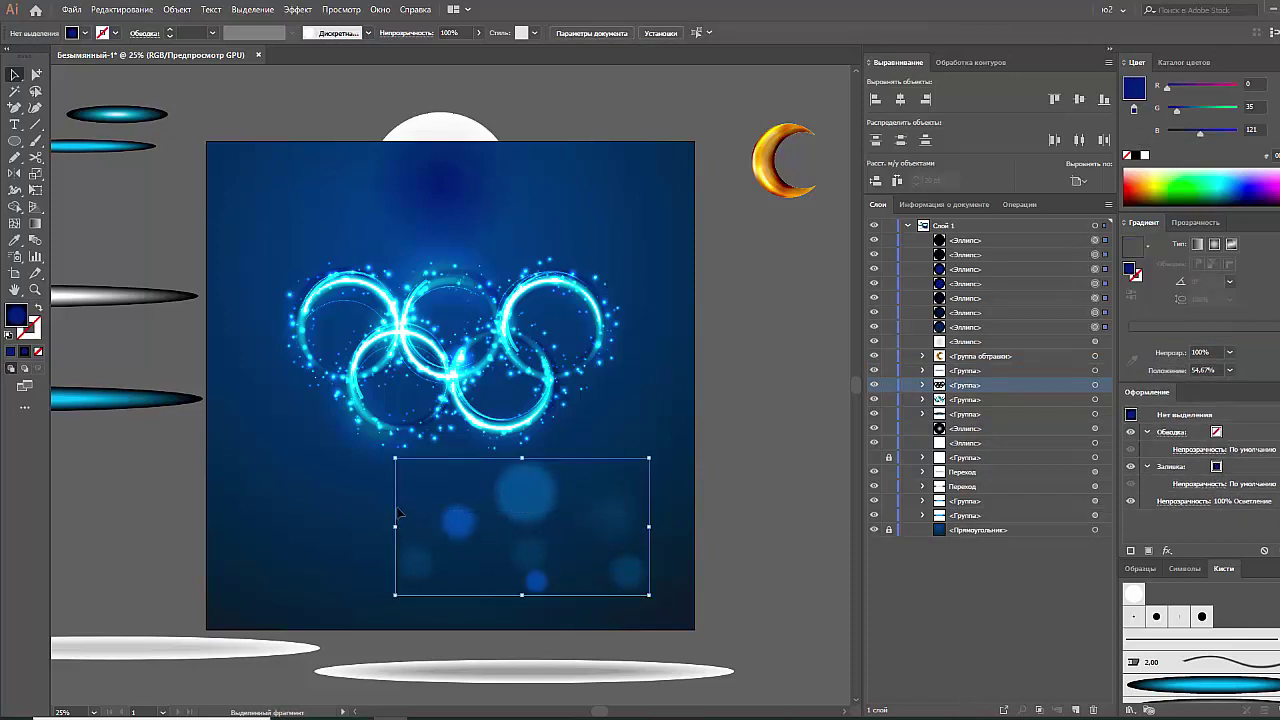
Group the bokeh orbs, send them to back, bring them forward once, and shrink slightly
key("a")
key("v")
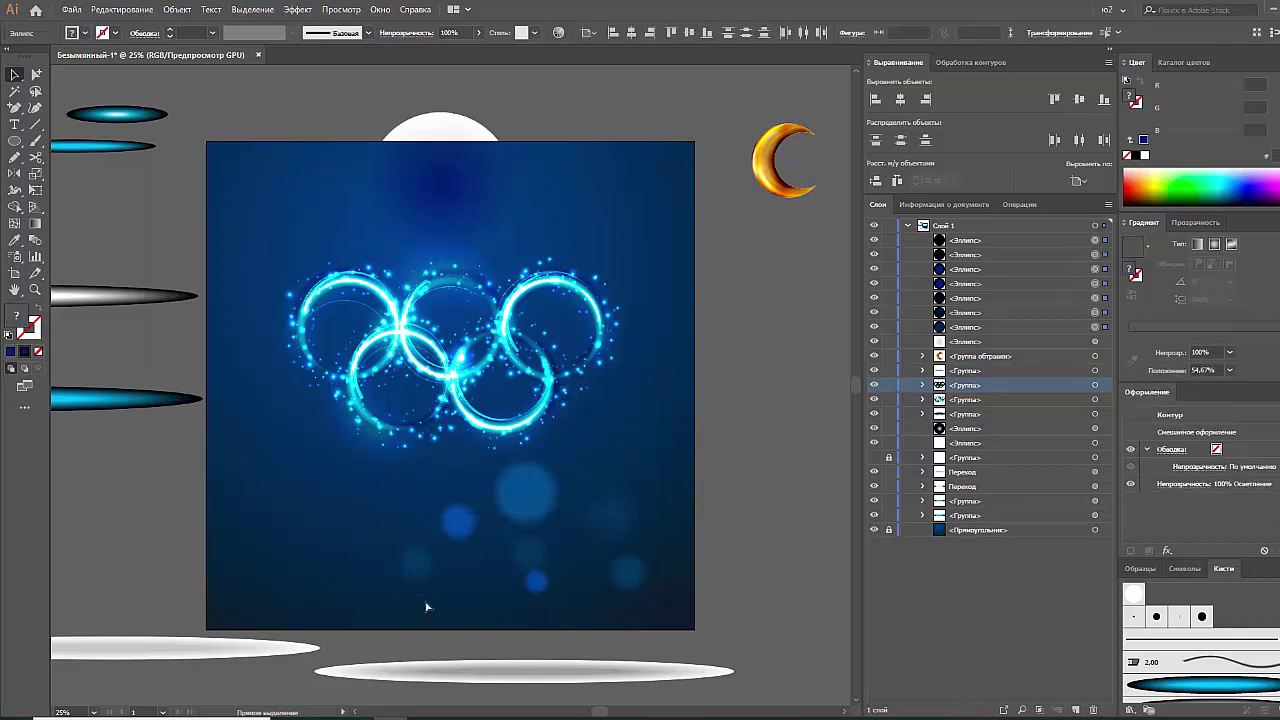
key("ctrl+g")
key("ctrl+shift+bracketleft")
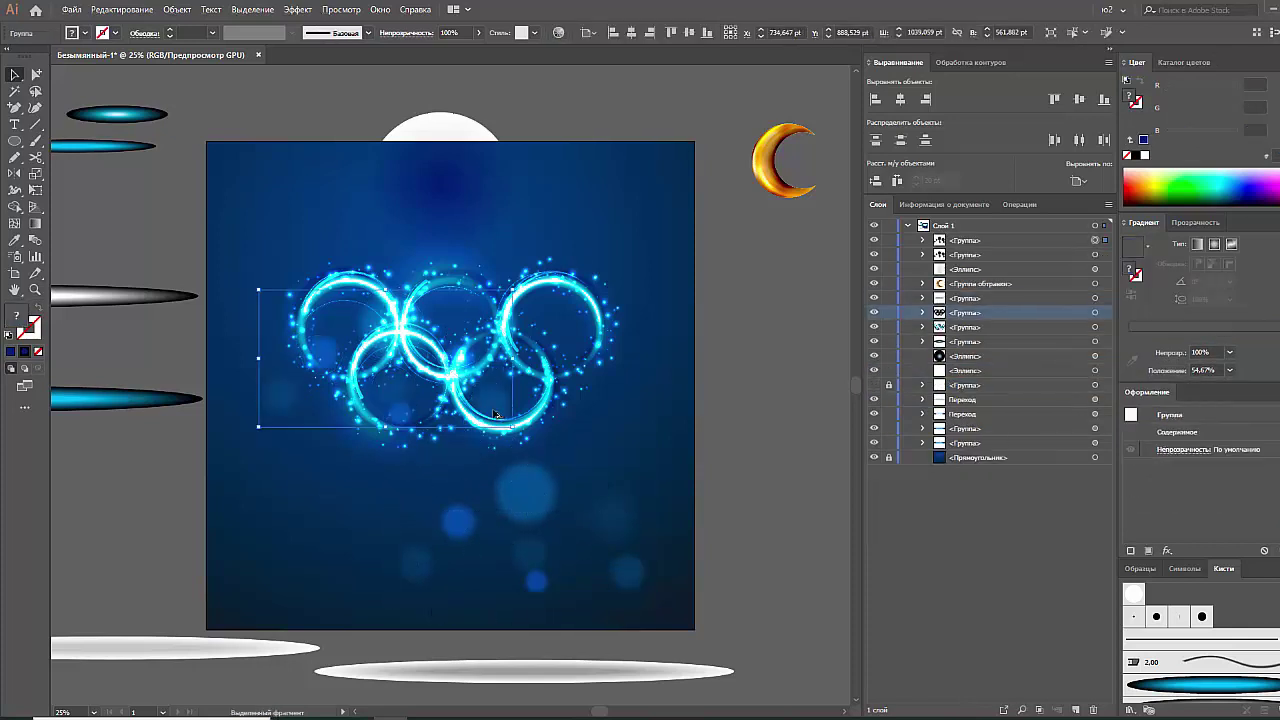
key("ctrl+bracketright")
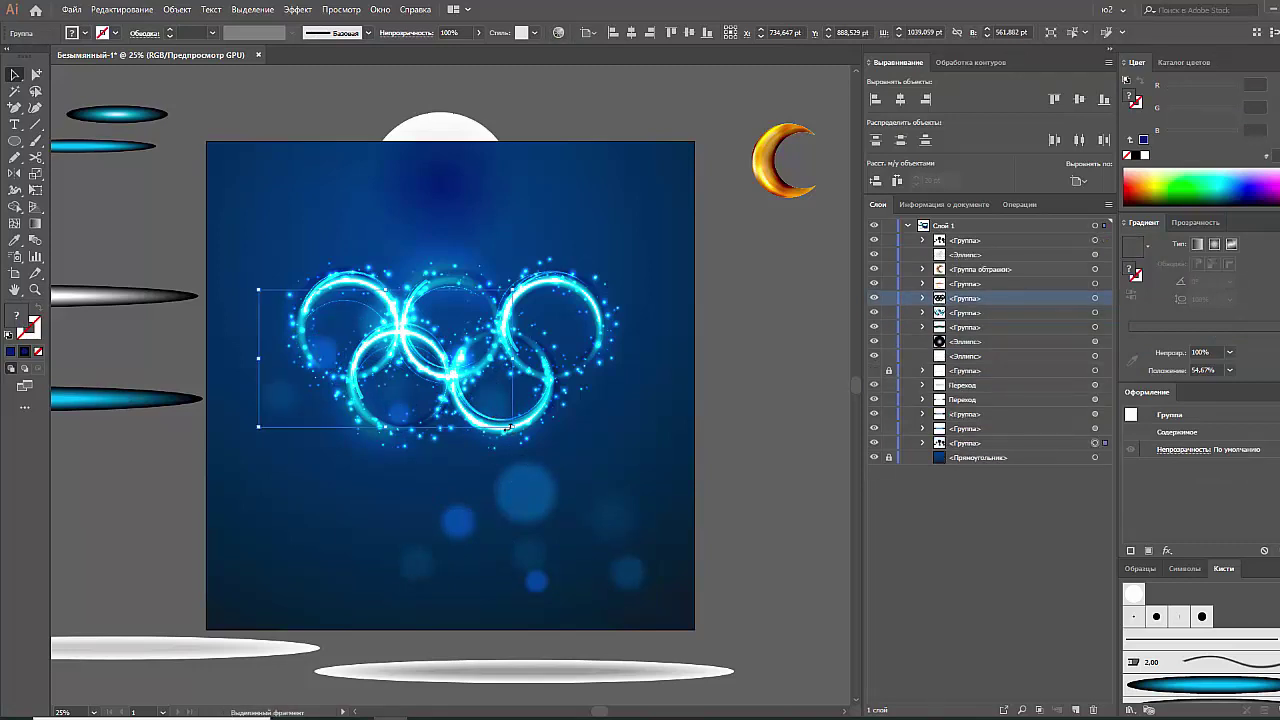
left_click_drag(513, 358, 486, 358)
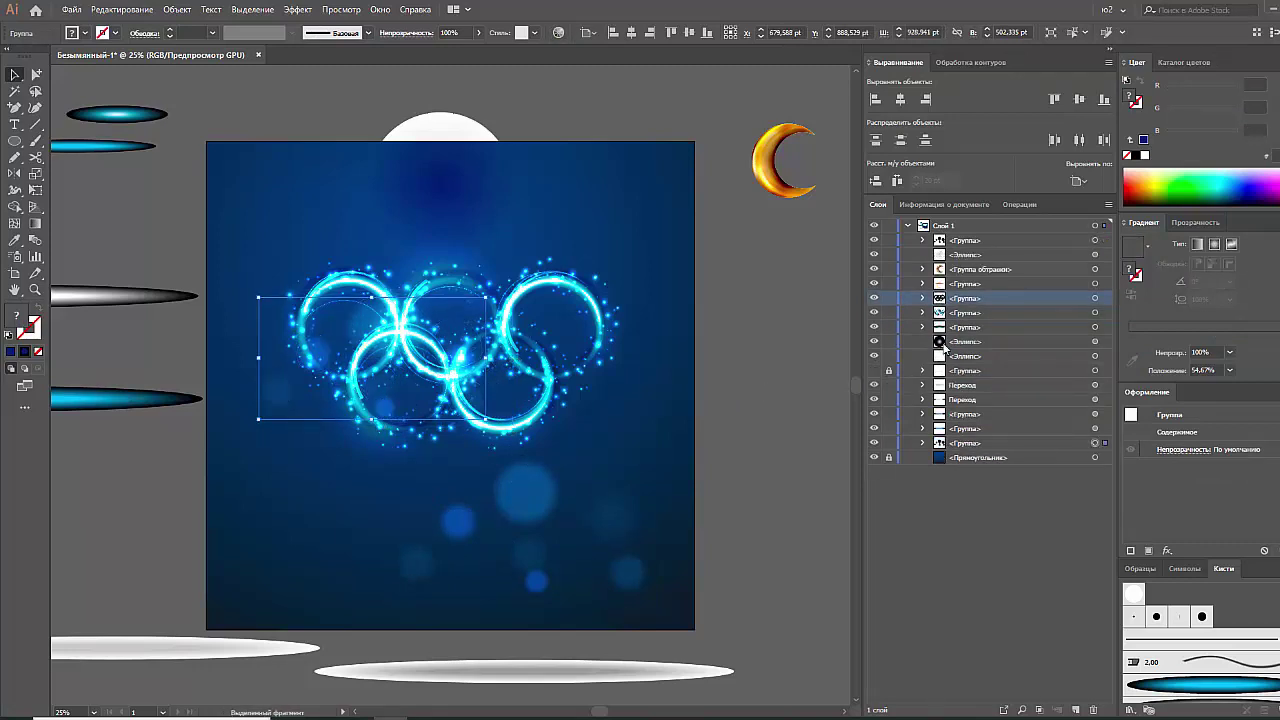
Place a copy of the bokeh group around the rings and move it behind them in Layers
left_click(1097, 313)
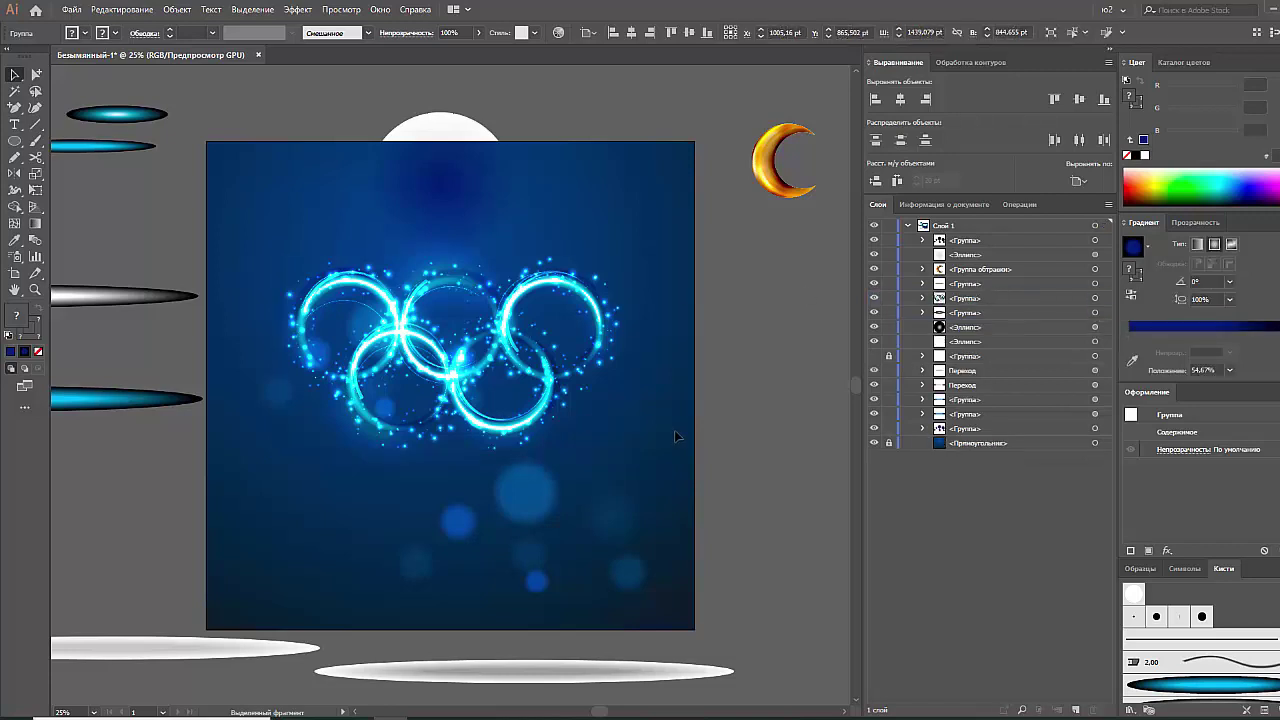
mouse_move(543, 514)
left_mouse_down()
mouse_move(600, 296)
mouse_move(613, 290)
left_mouse_up()
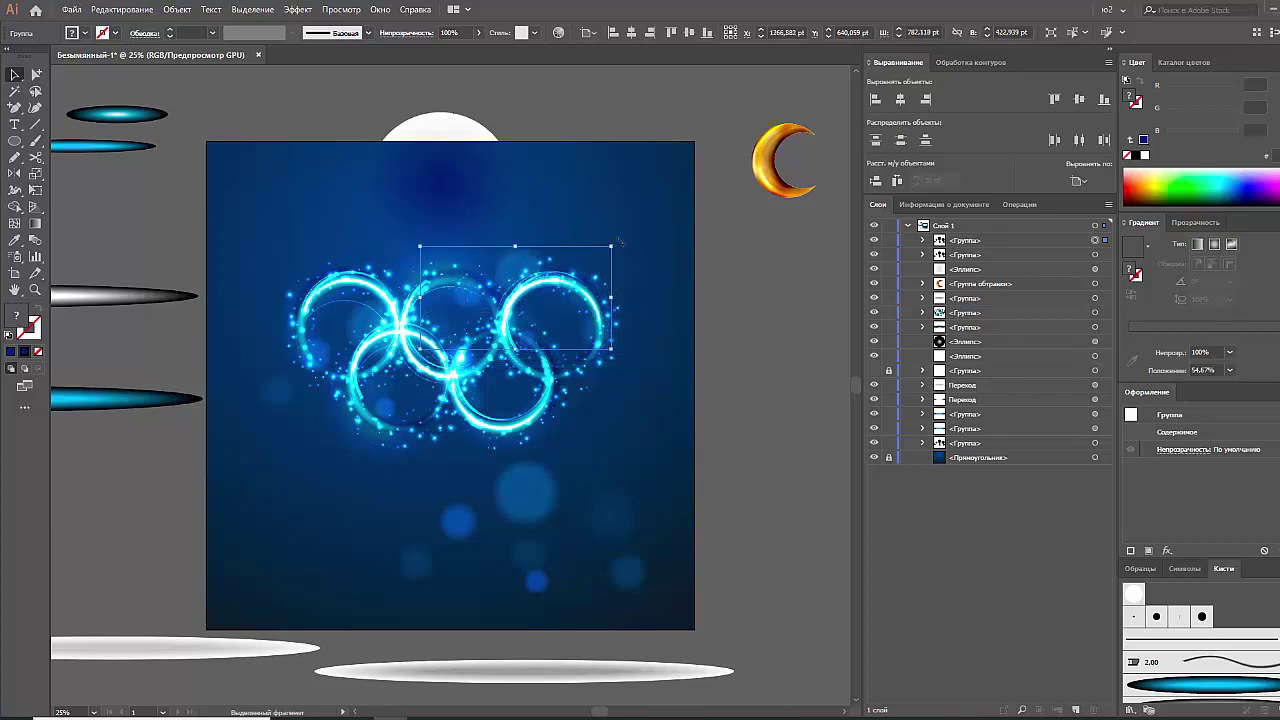
left_click_drag(1017, 243, 1000, 318)
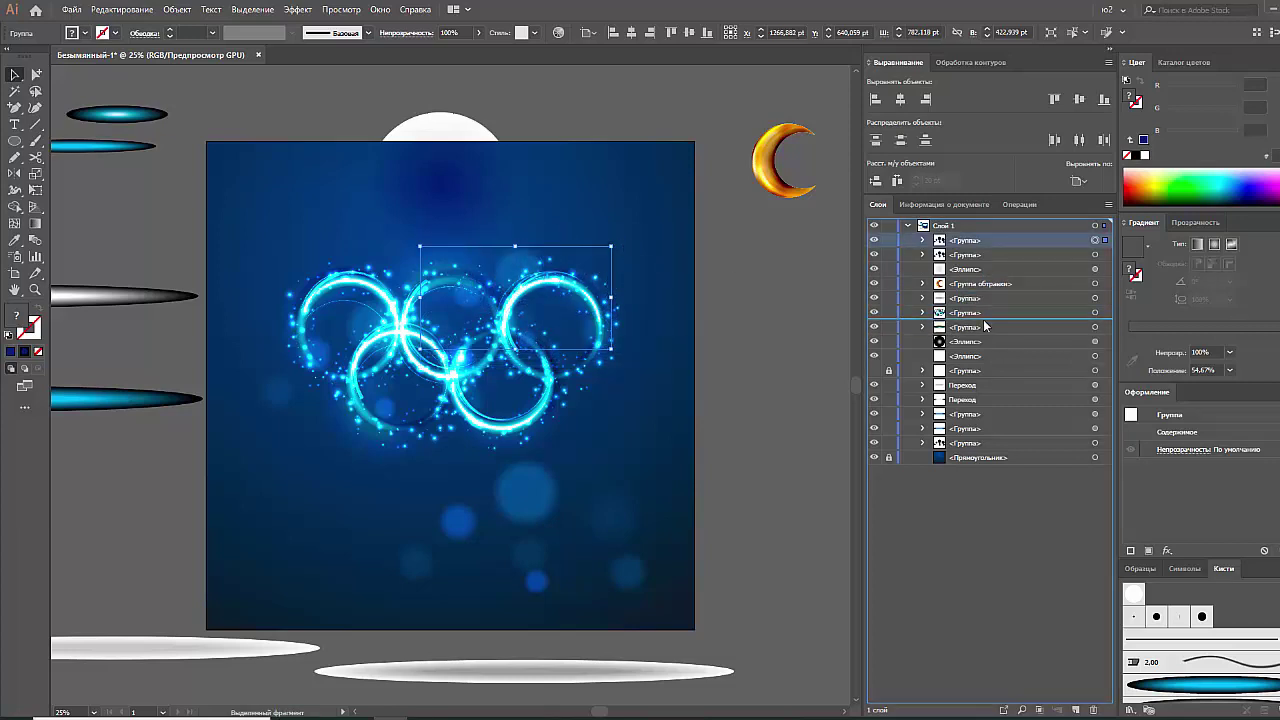
left_click_drag(985, 326, 985, 320)
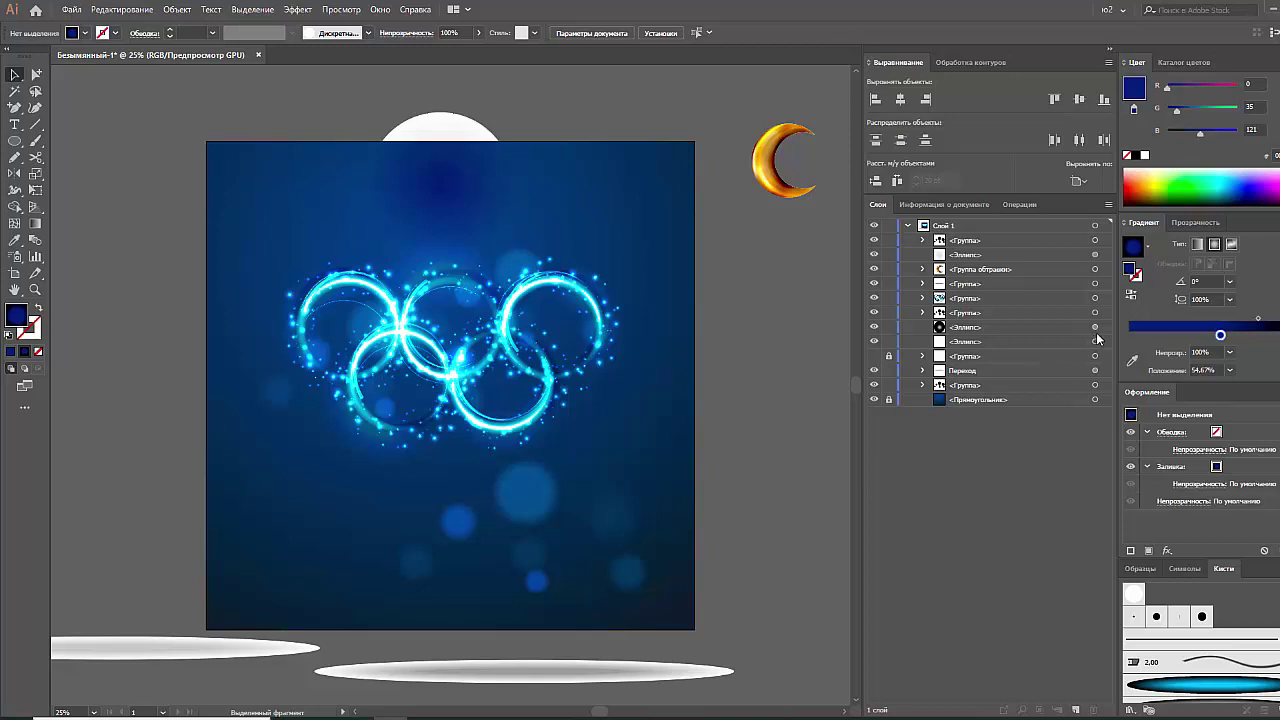
Move the white ellipse over the left ring, place it behind the rings, and lighten it
left_click(1093, 397)
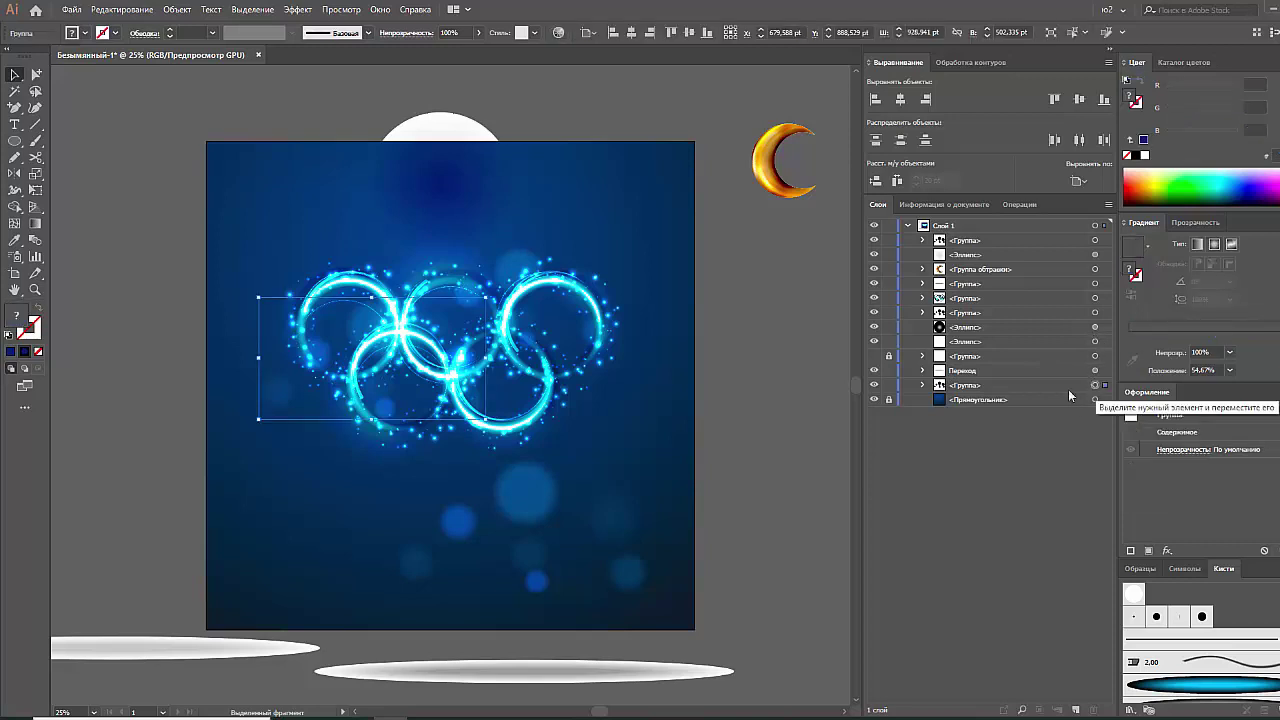
left_click(757, 443)
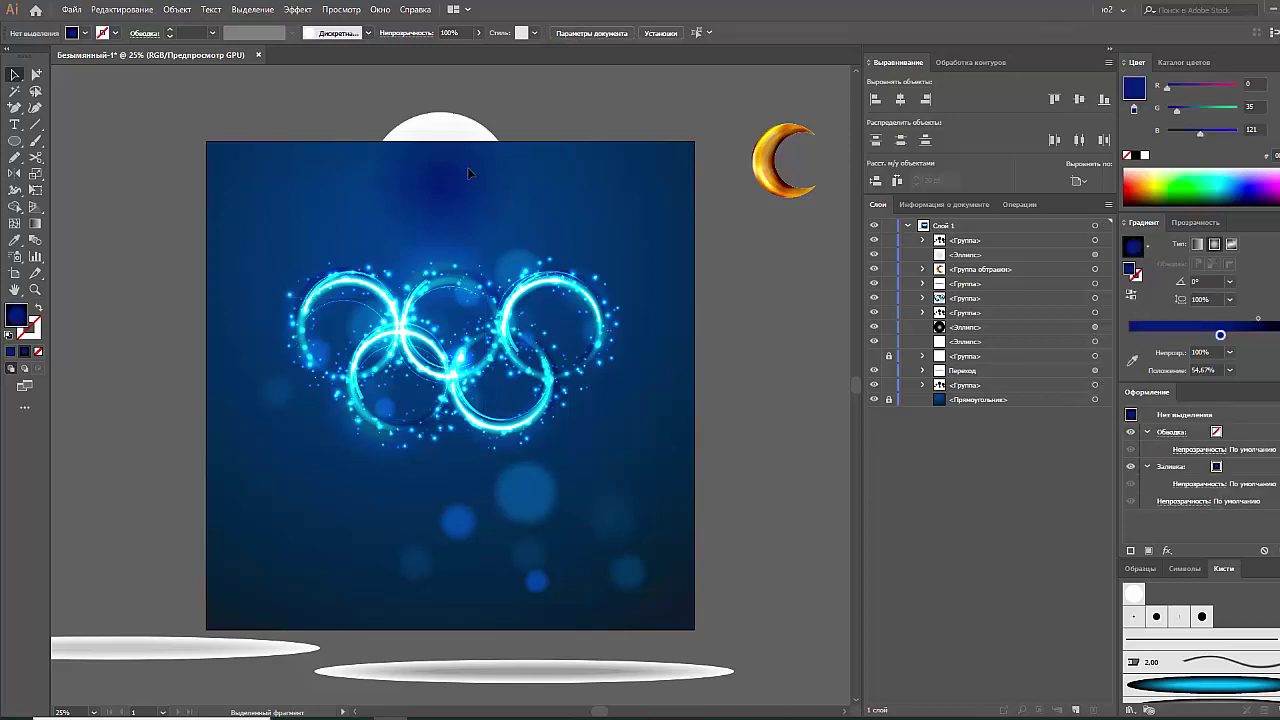
left_click_drag(468, 174, 350, 422)
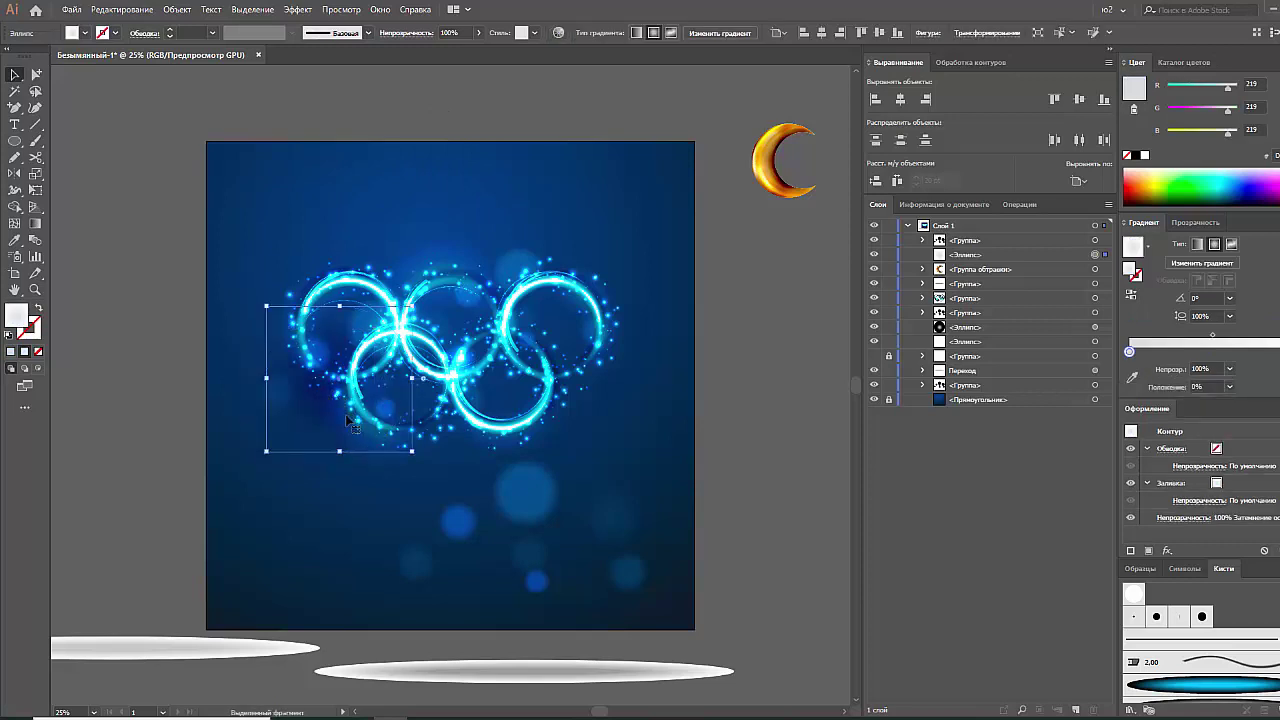
key("ctrl+shift+bracketleft")
key("ctrl+bracketright")
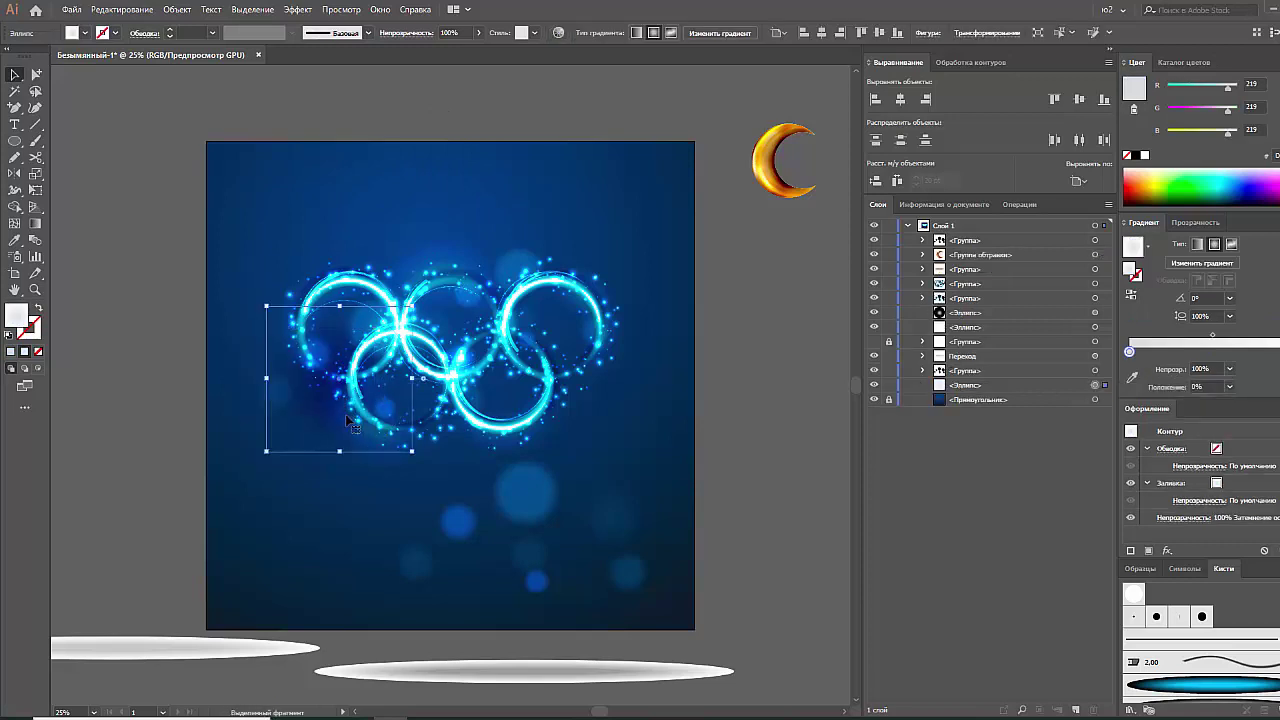
left_click(1130, 352)
Duplicate the white glow behind the right-hand rings, undoing an accidental move of the rings
left_click_drag(404, 313, 577, 232)
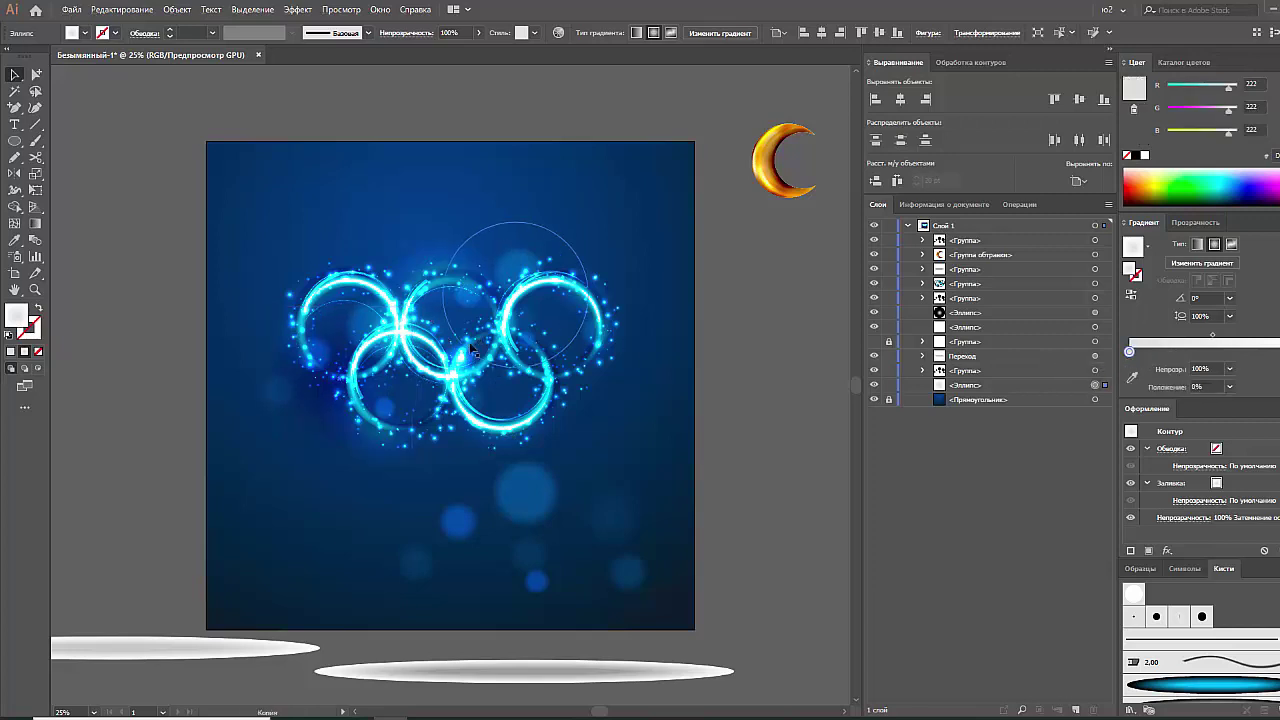
left_click(604, 242)
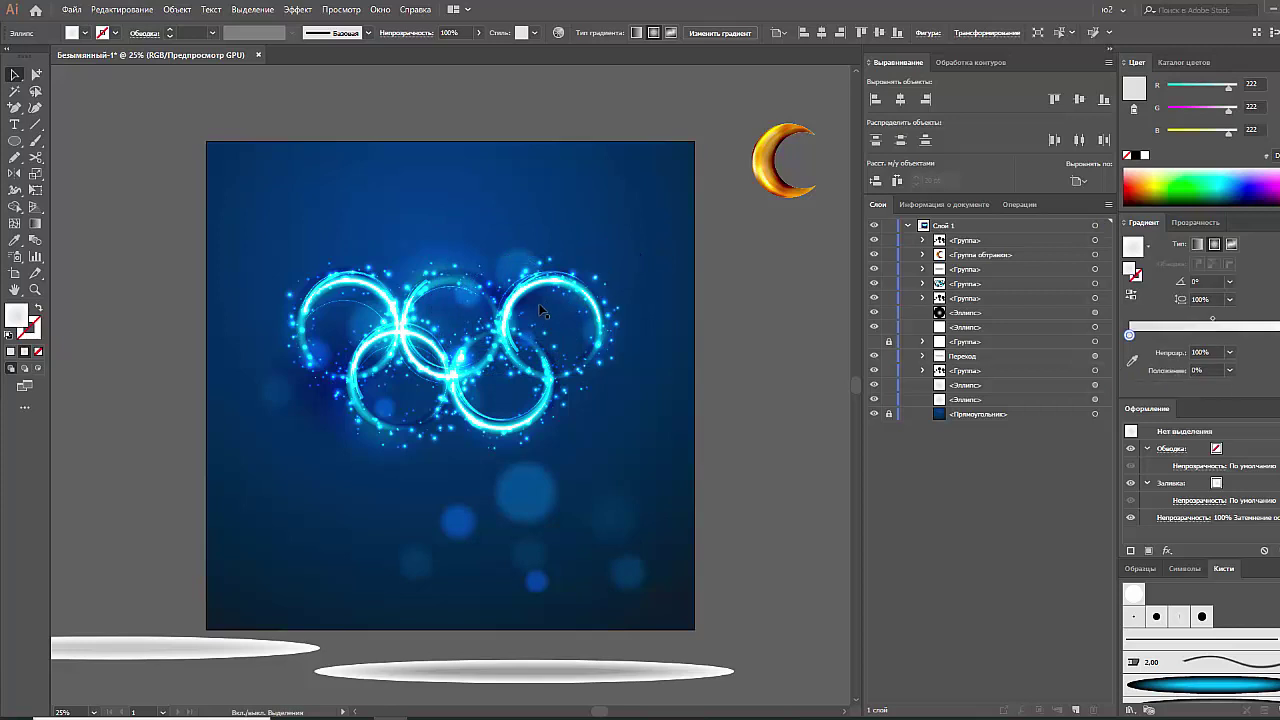
key("ctrl+f")
mouse_move(436, 418)
left_mouse_down()
mouse_move(528, 468)
mouse_move(470, 483)
left_mouse_up()
left_click(508, 454)
key("ctrl+z")
left_click(731, 480)
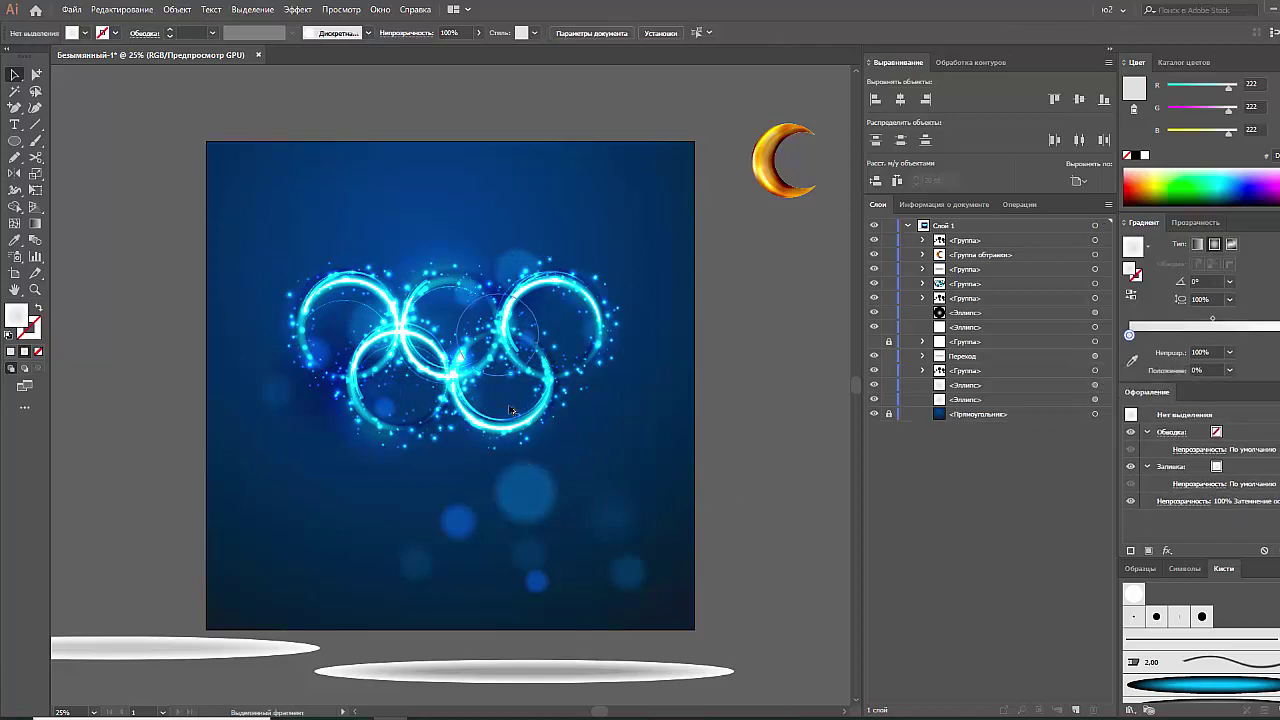
Move the bokeh orb groups up from below to sit around the rings
left_click(514, 458)
mouse_move(514, 458)
left_mouse_down()
mouse_move(573, 402)
mouse_move(680, 430)
left_mouse_up()
left_click(644, 424)
left_click(766, 405)
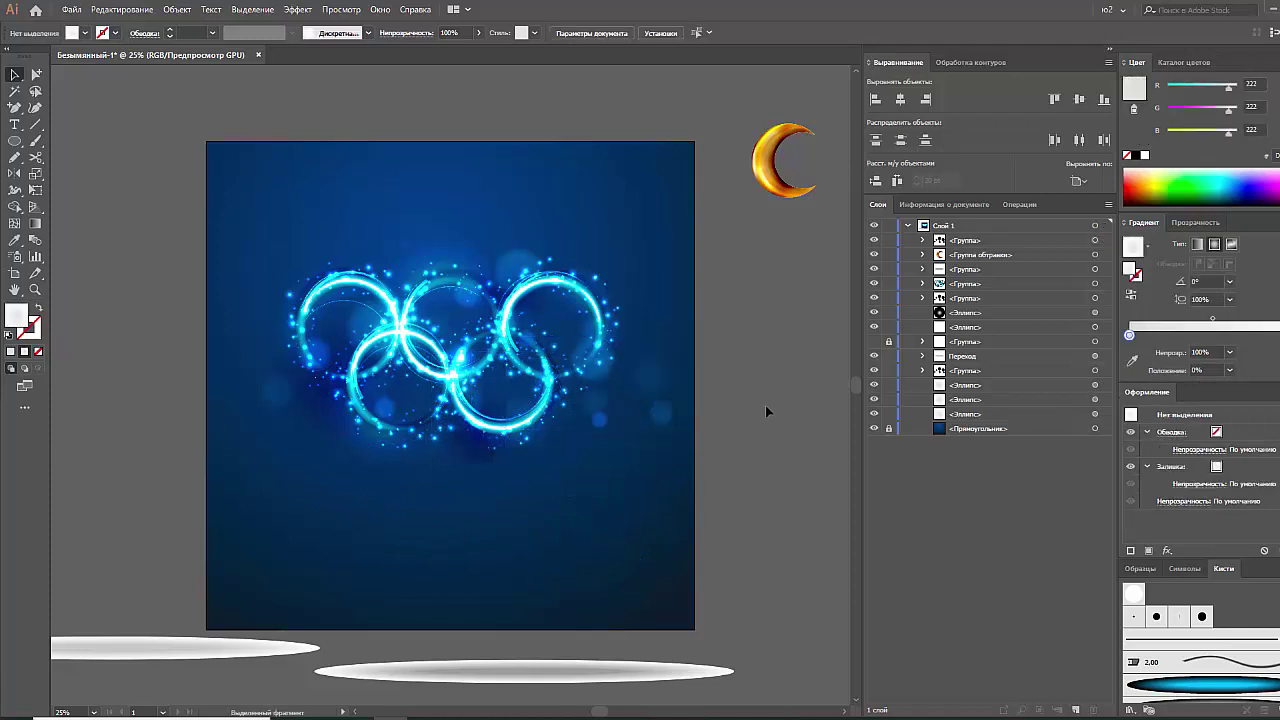
left_click_drag(659, 375, 646, 363)
left_click(759, 377)
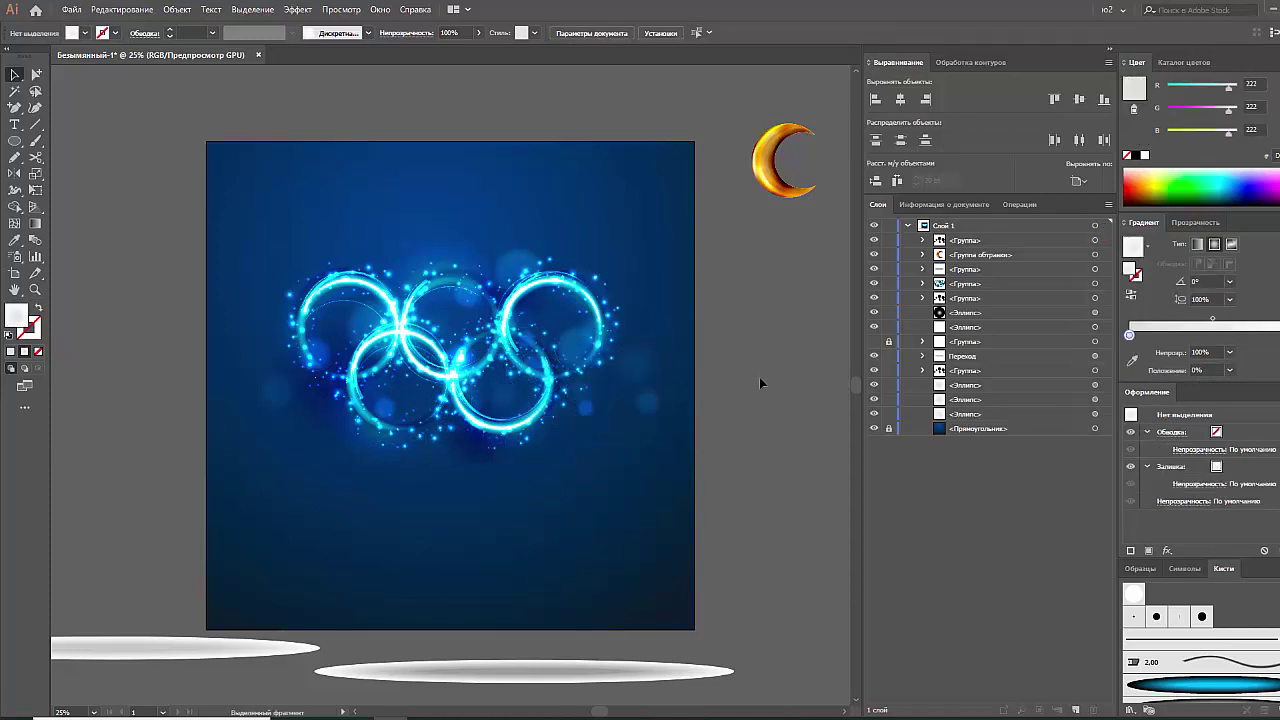
Slide the lower orb's gradient stop to position 0%
left_click(484, 445)
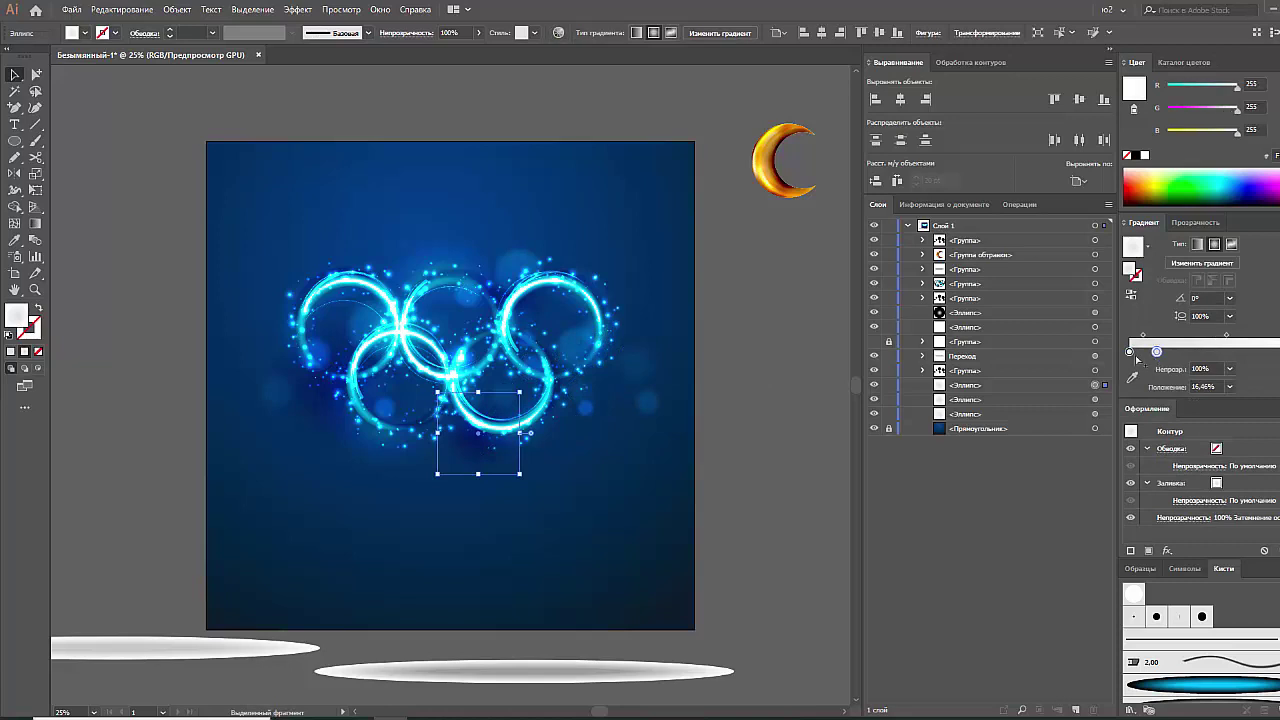
left_click_drag(1157, 358, 1120, 356)
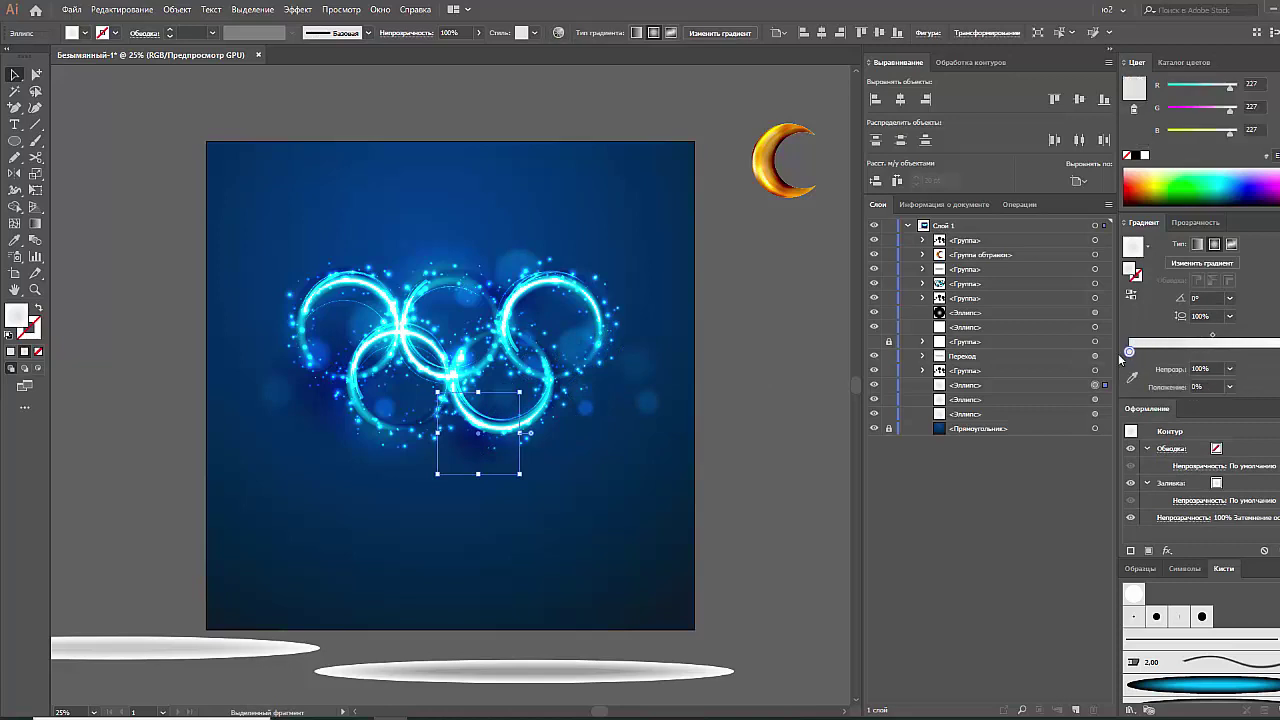
left_click(782, 436)
left_click(560, 300)
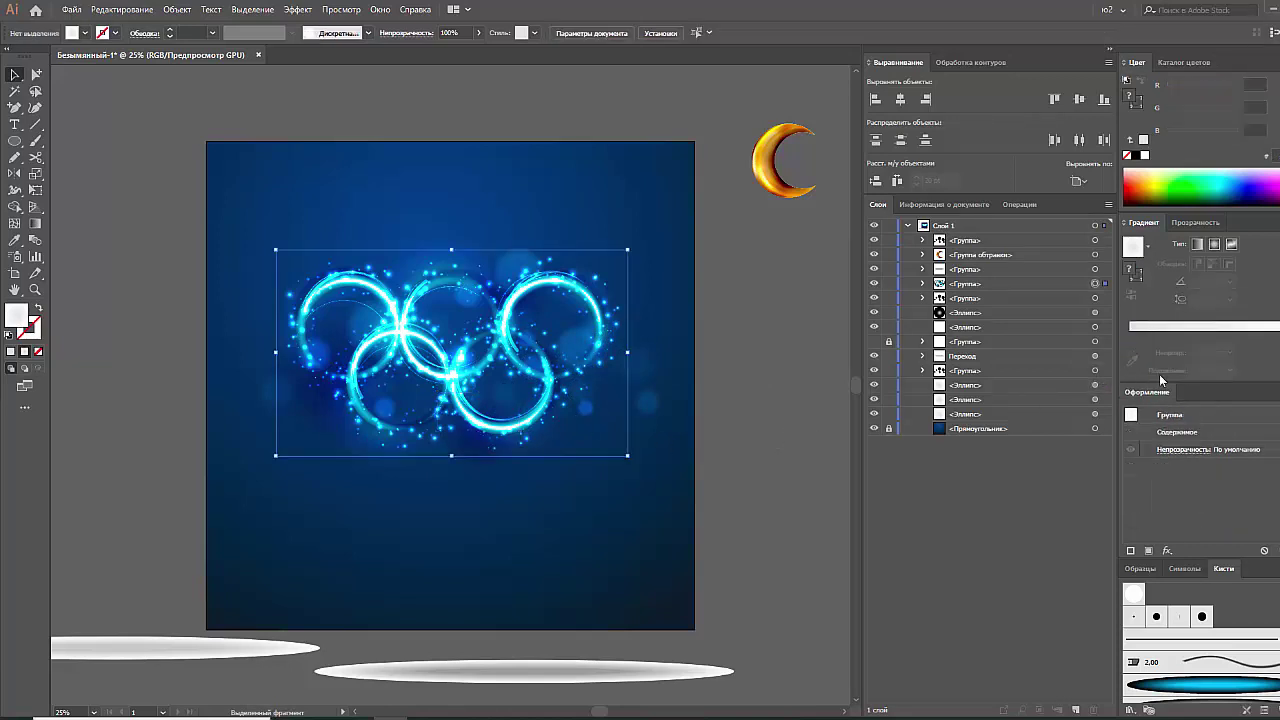
left_click(752, 374)
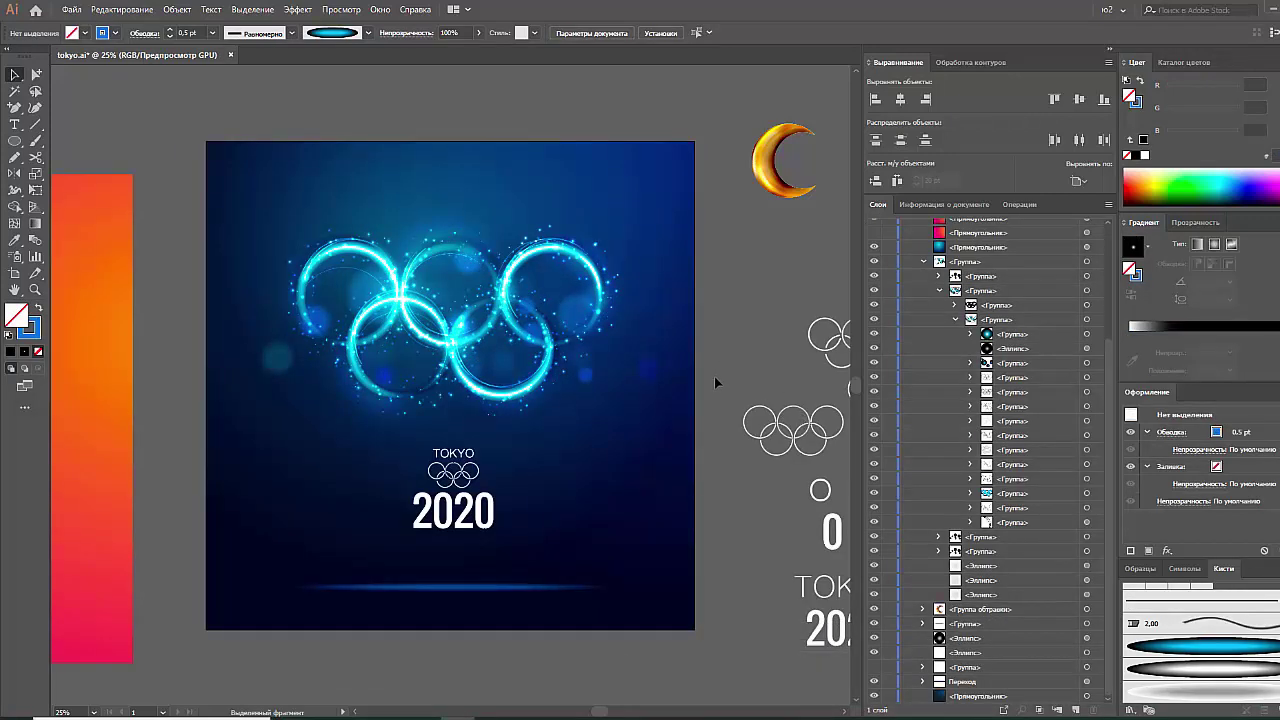
Save tokyo.ai
left_click(1087, 494)
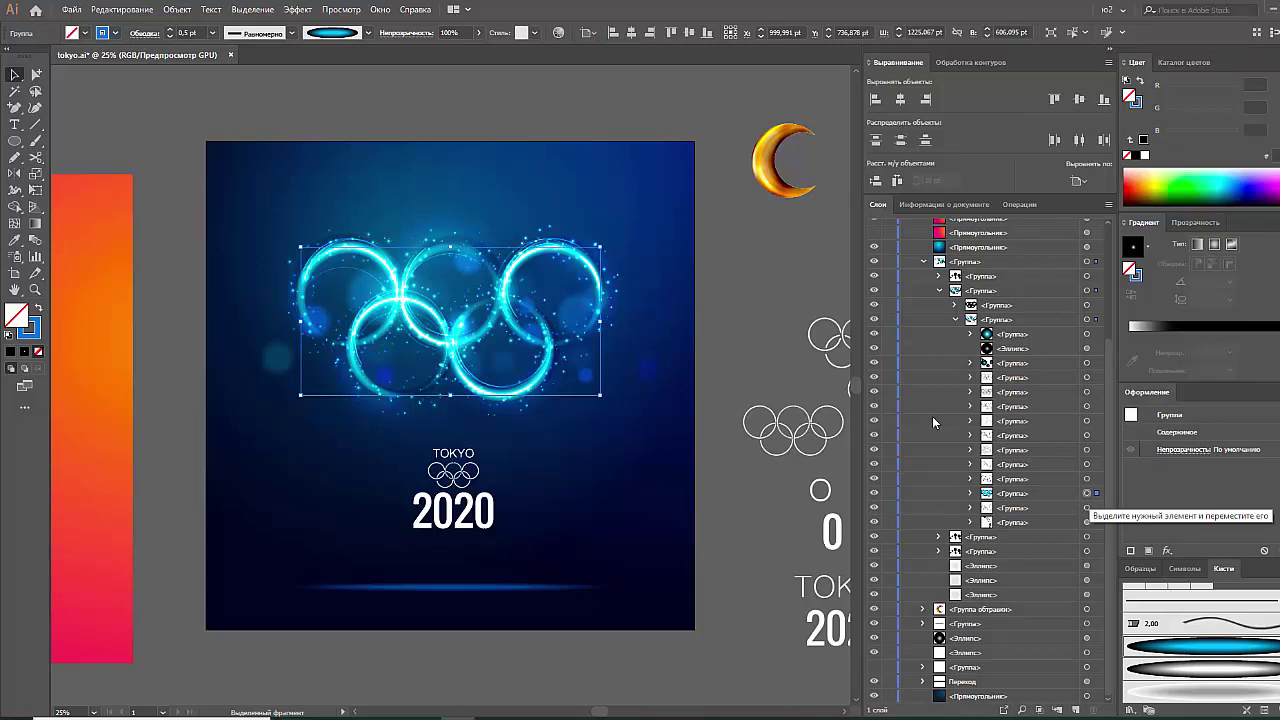
left_click(748, 291)
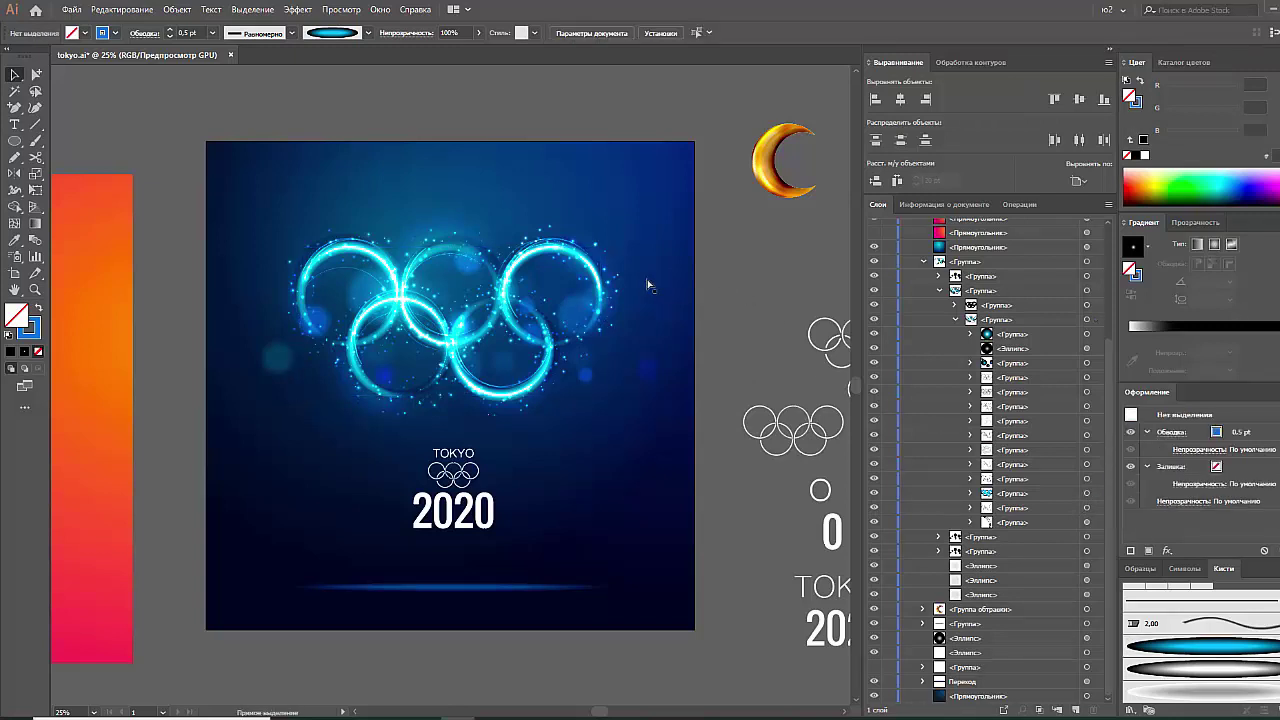
key("ctrl+s")
Apply Object > Expand Appearance to the glowing rings group selected in Layers
left_click(1087, 494)
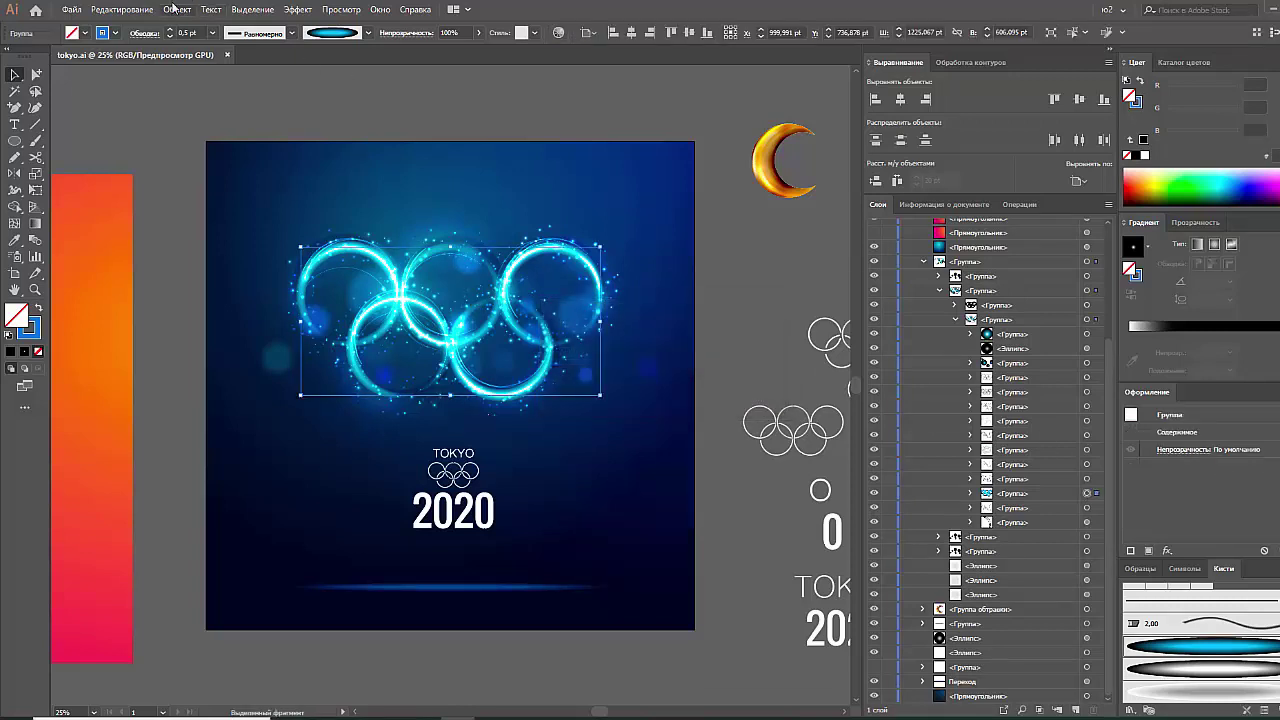
left_click(177, 14)
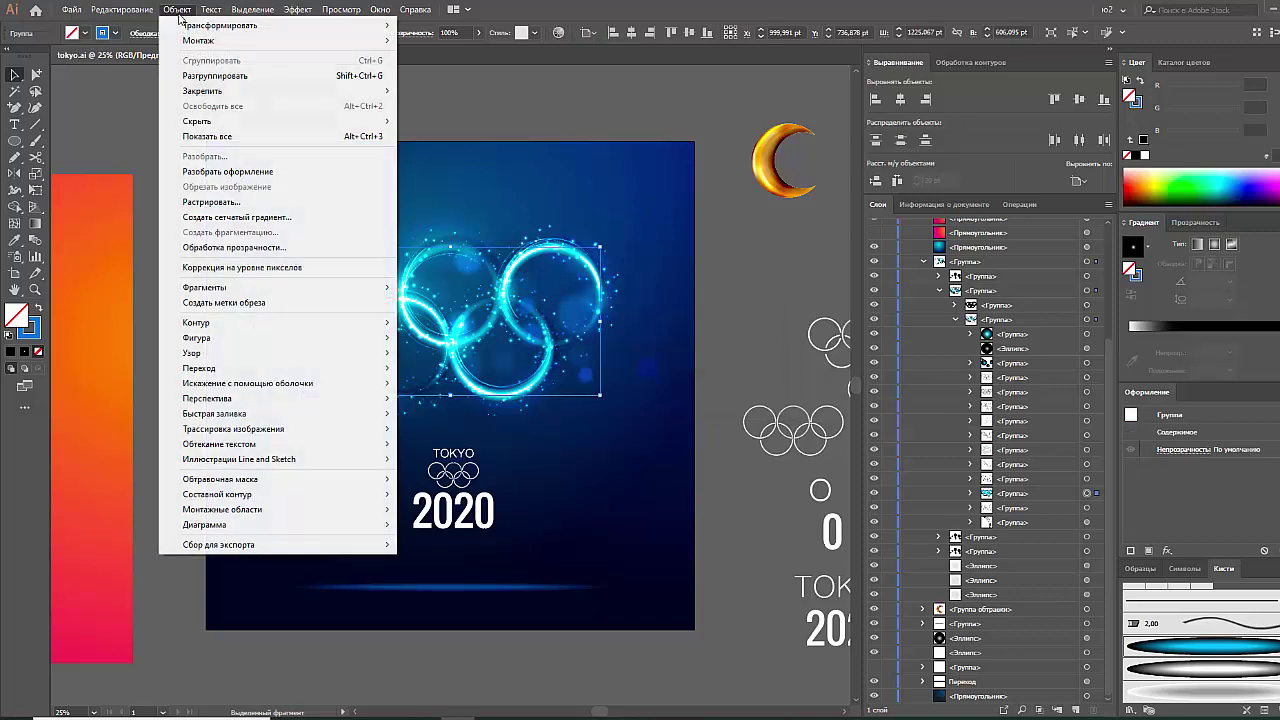
left_click(241, 172)
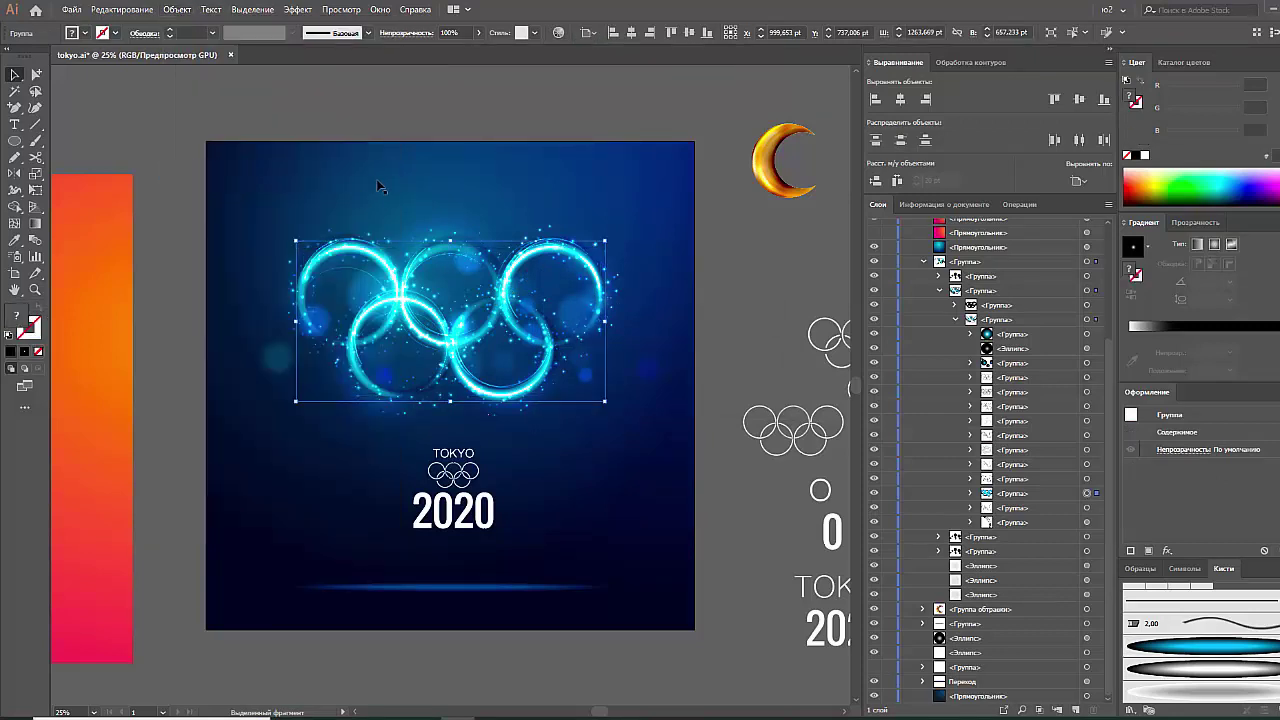
left_click(920, 206)
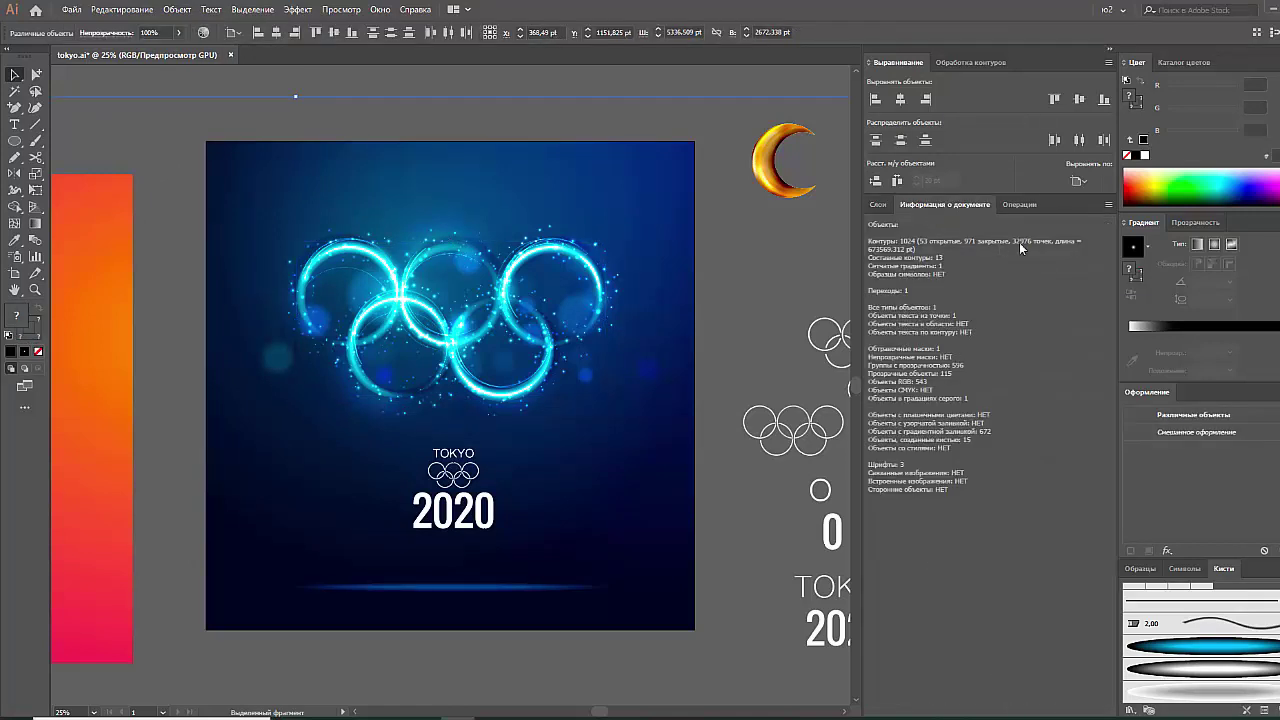
left_click(877, 204)
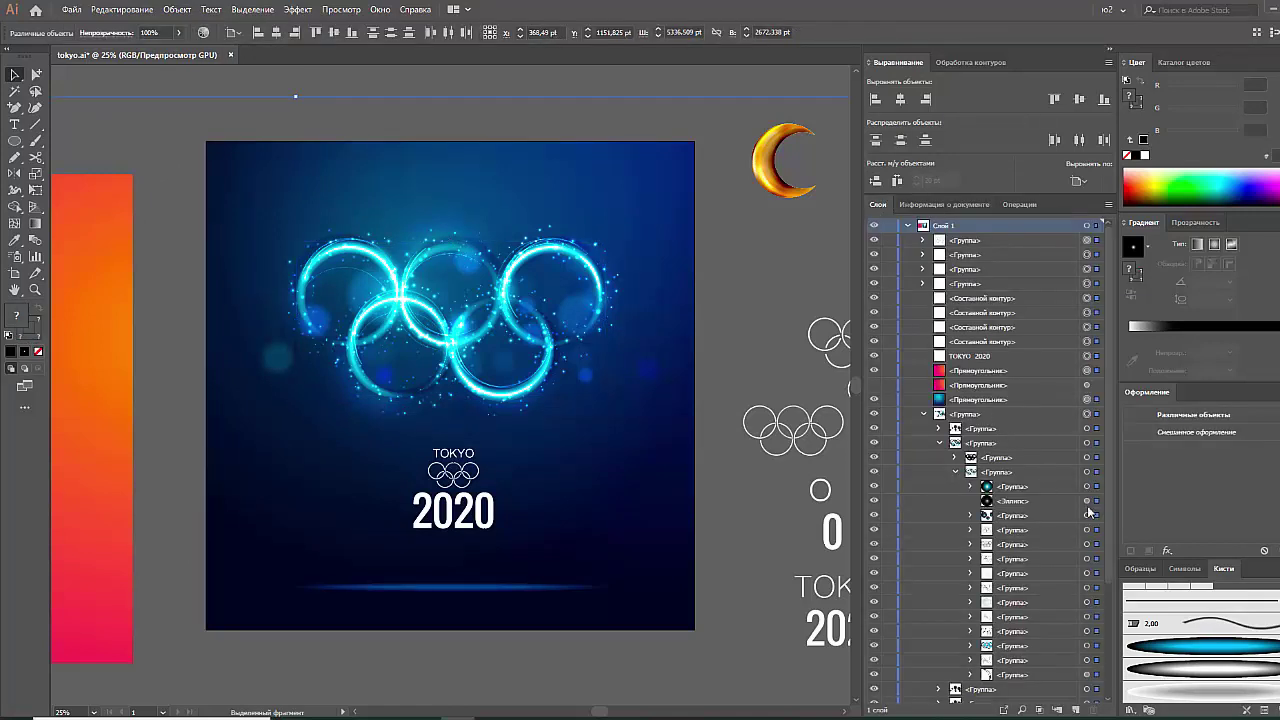
scroll(1088, 546, "down", 2)
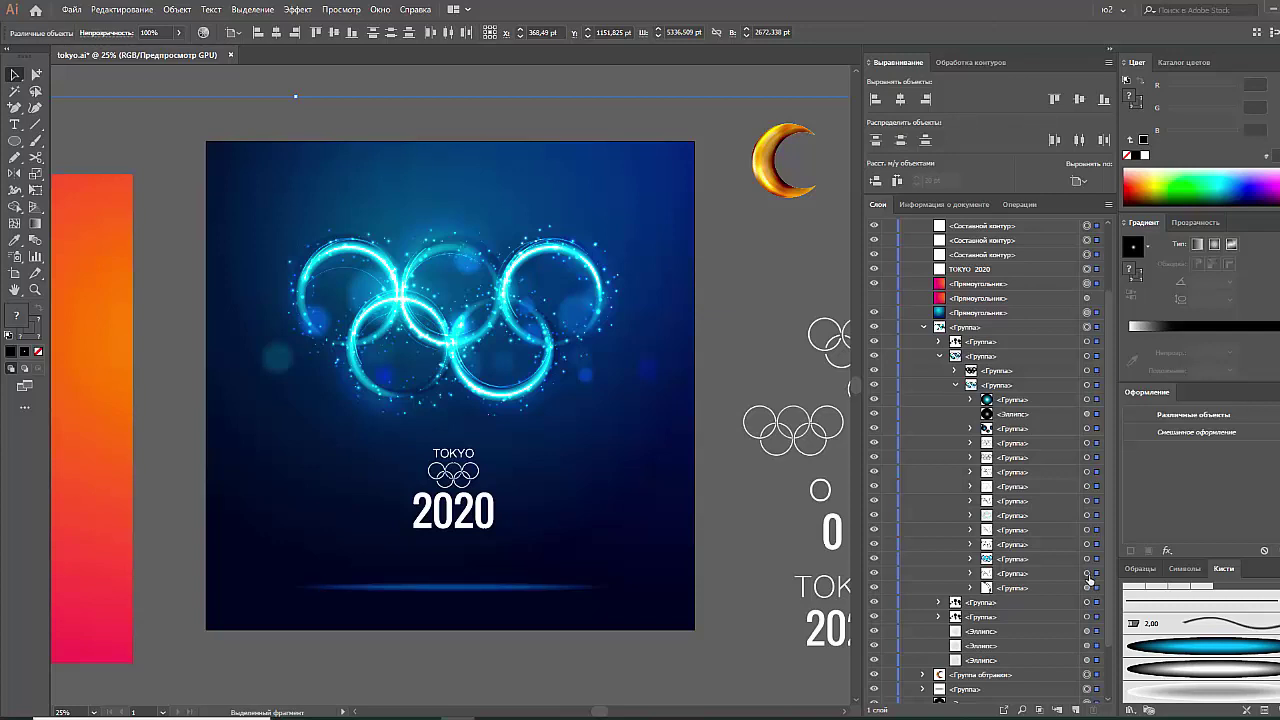
left_click(1087, 573)
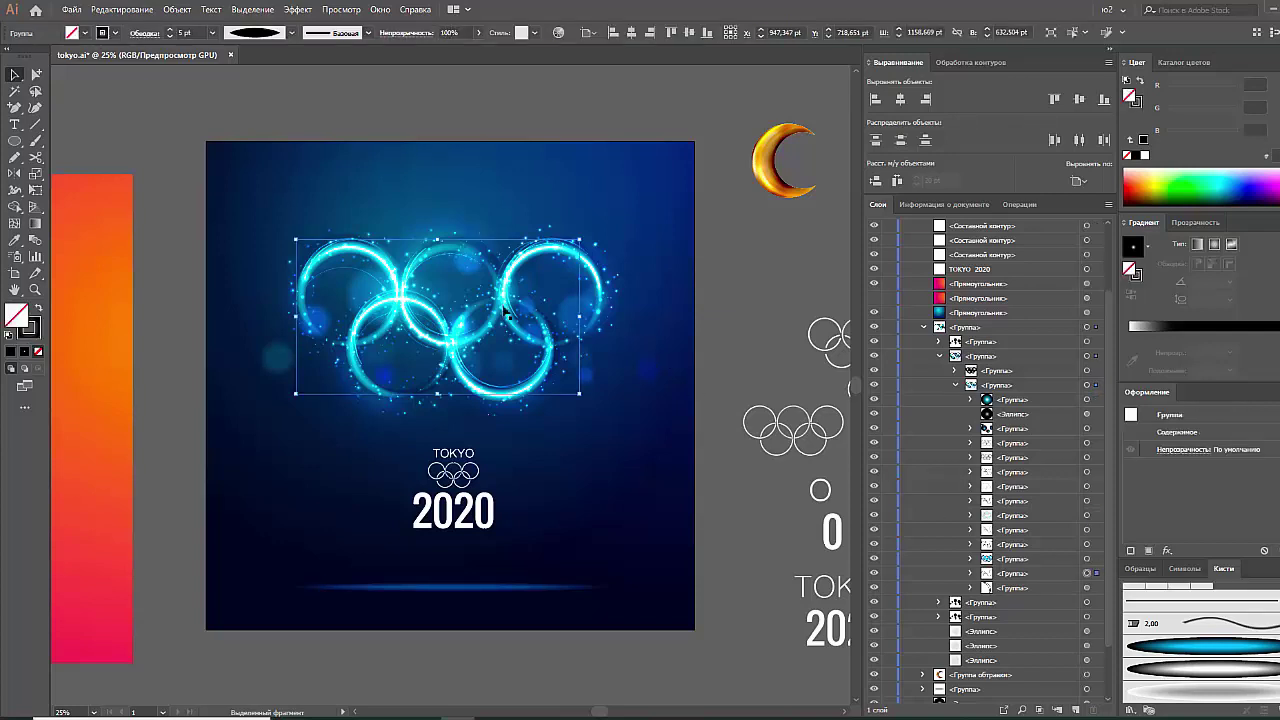
Isolate the rings group and select the upper-right ring's dark arc
right_click(506, 312)
left_click(534, 406)
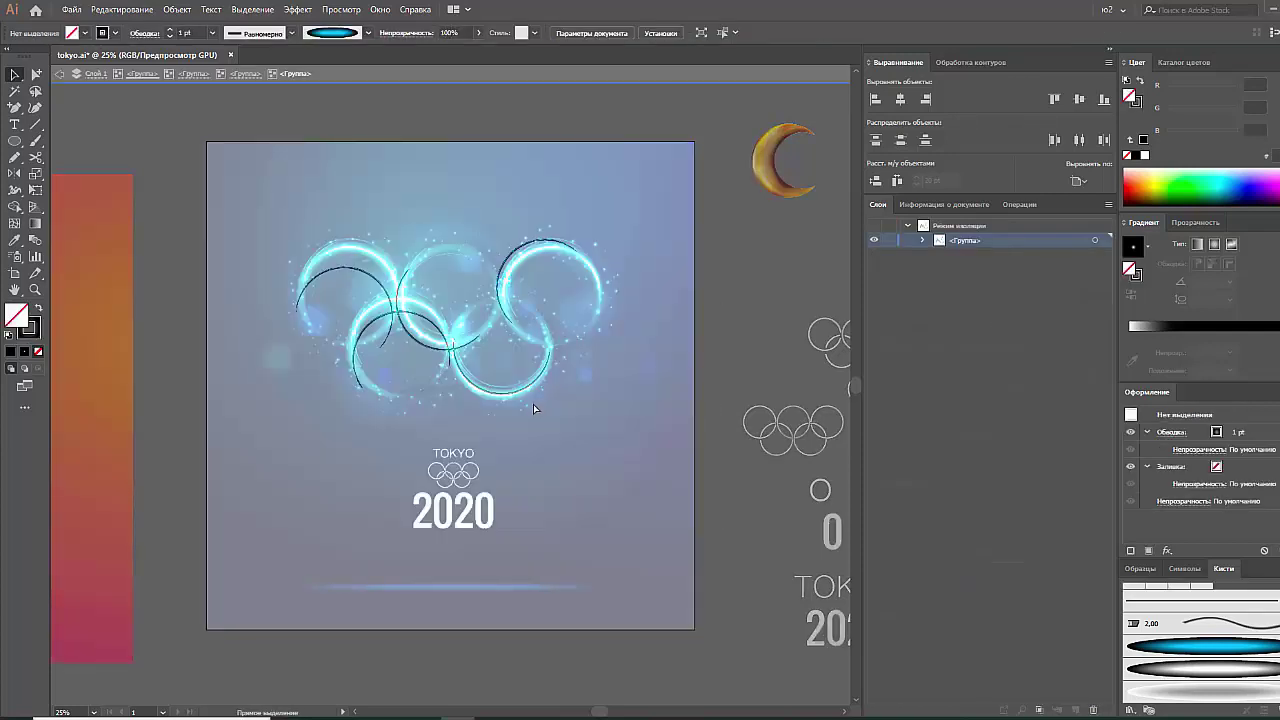
left_click(522, 261)
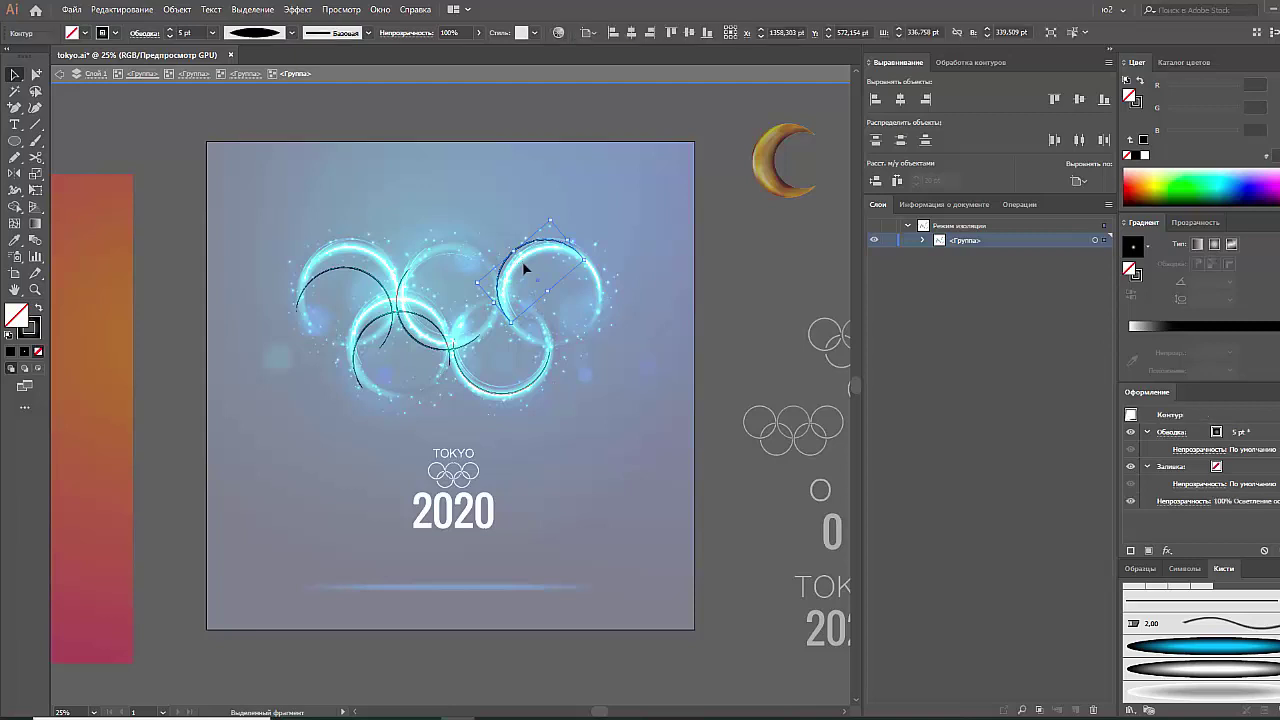
key("ctrl+plus")
key("ctrl+plus")
key("ctrl+plus")
key("ctrl+plus")
key("ctrl+plus")
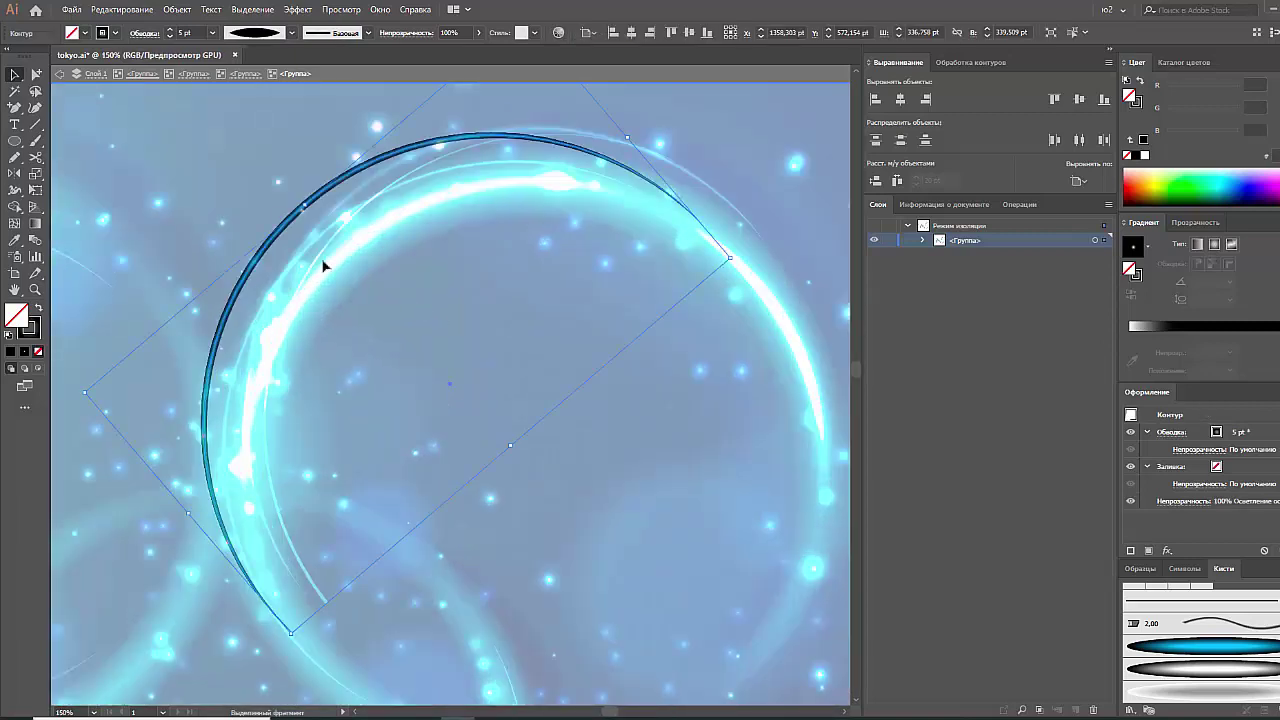
left_click(924, 205)
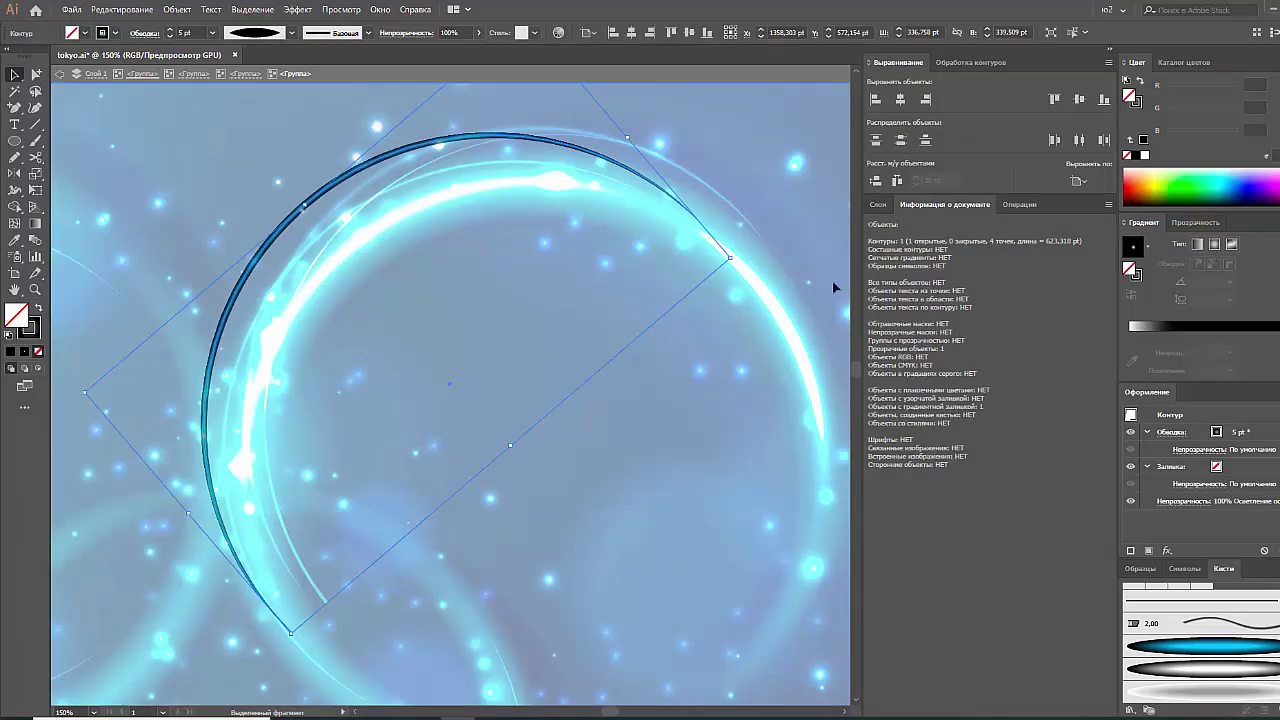
Expand the arc's appearance into shapes, then exit isolation and fit the artboard (Ctrl+0)
left_click(178, 10)
left_click(206, 172)
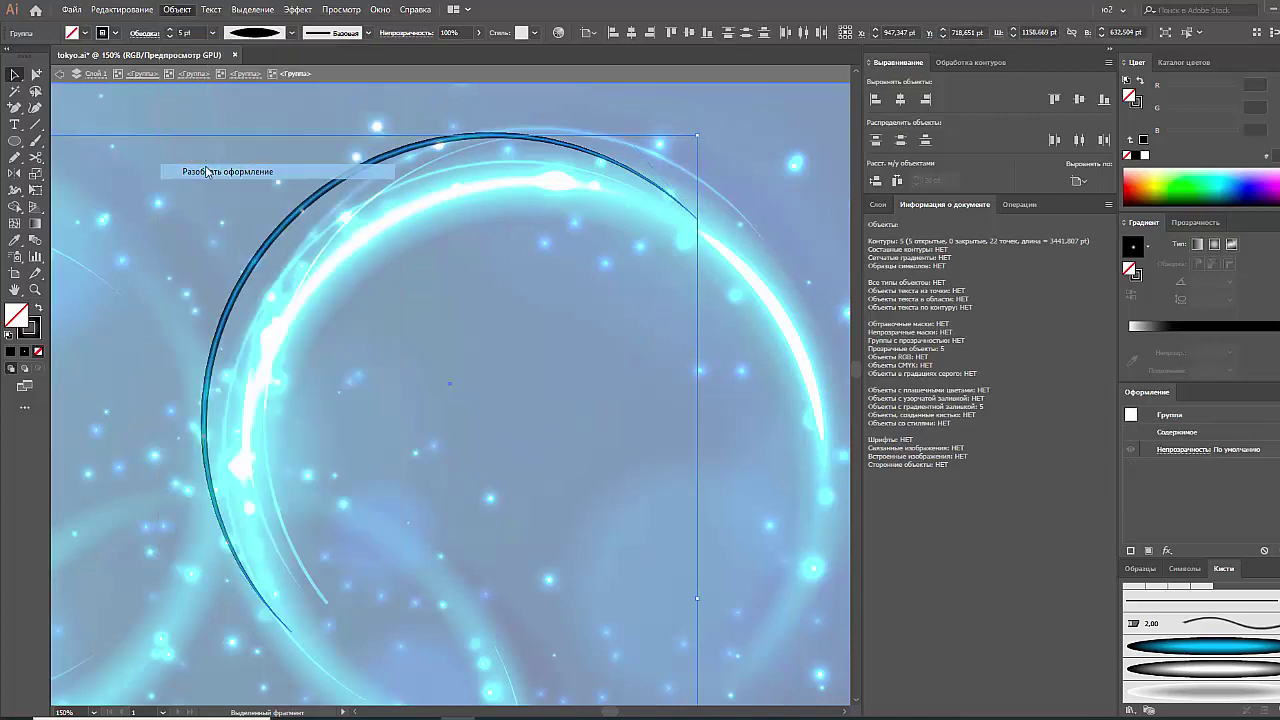
left_click(313, 205)
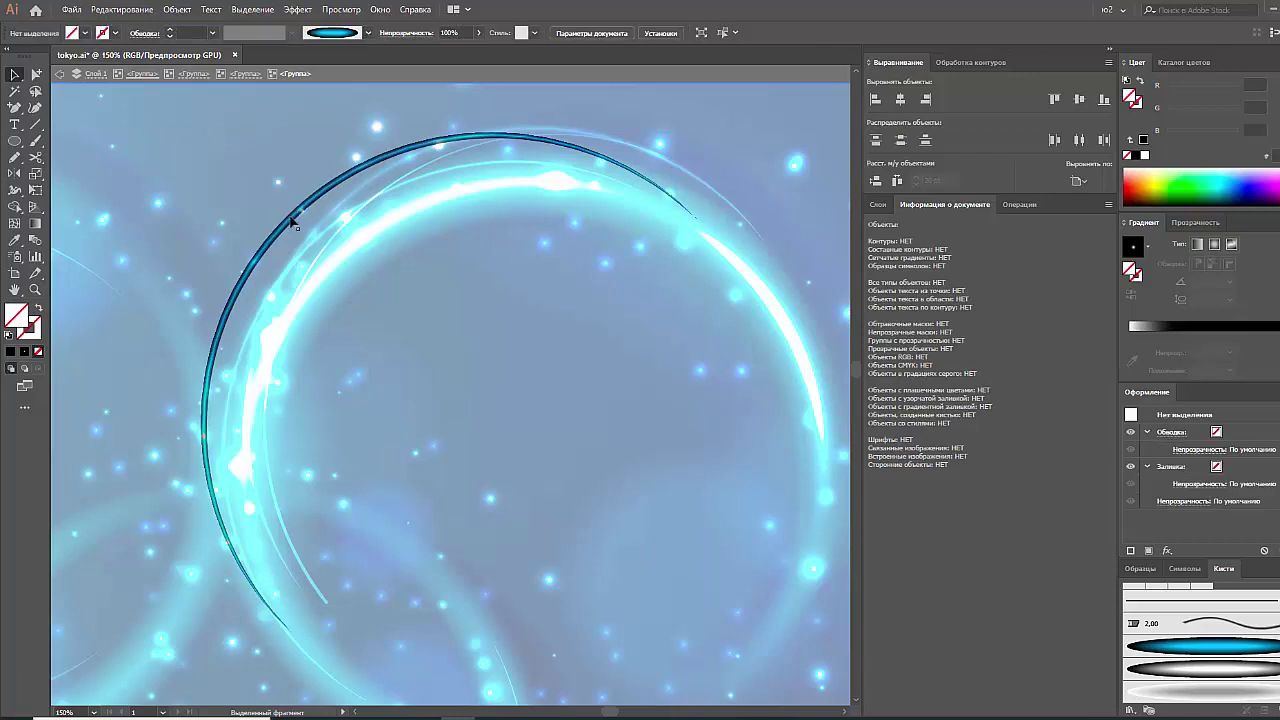
left_click(439, 293)
key("ctrl+0")
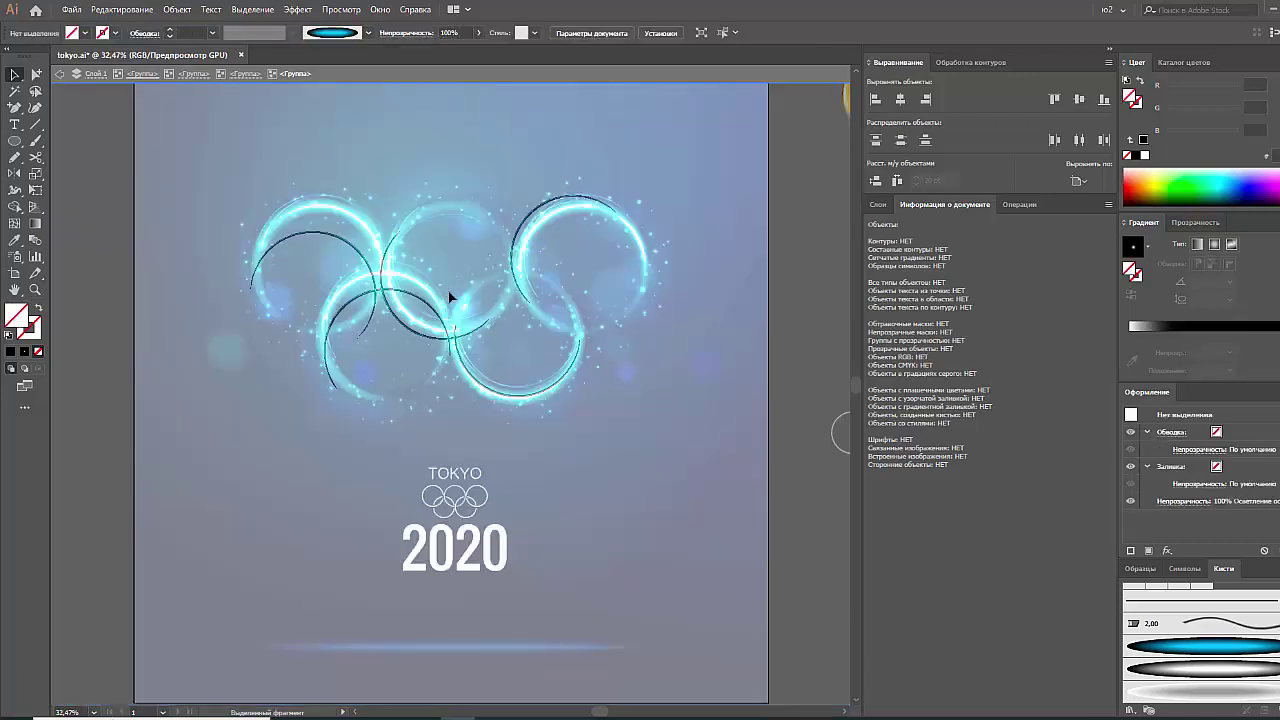
key("Escape")
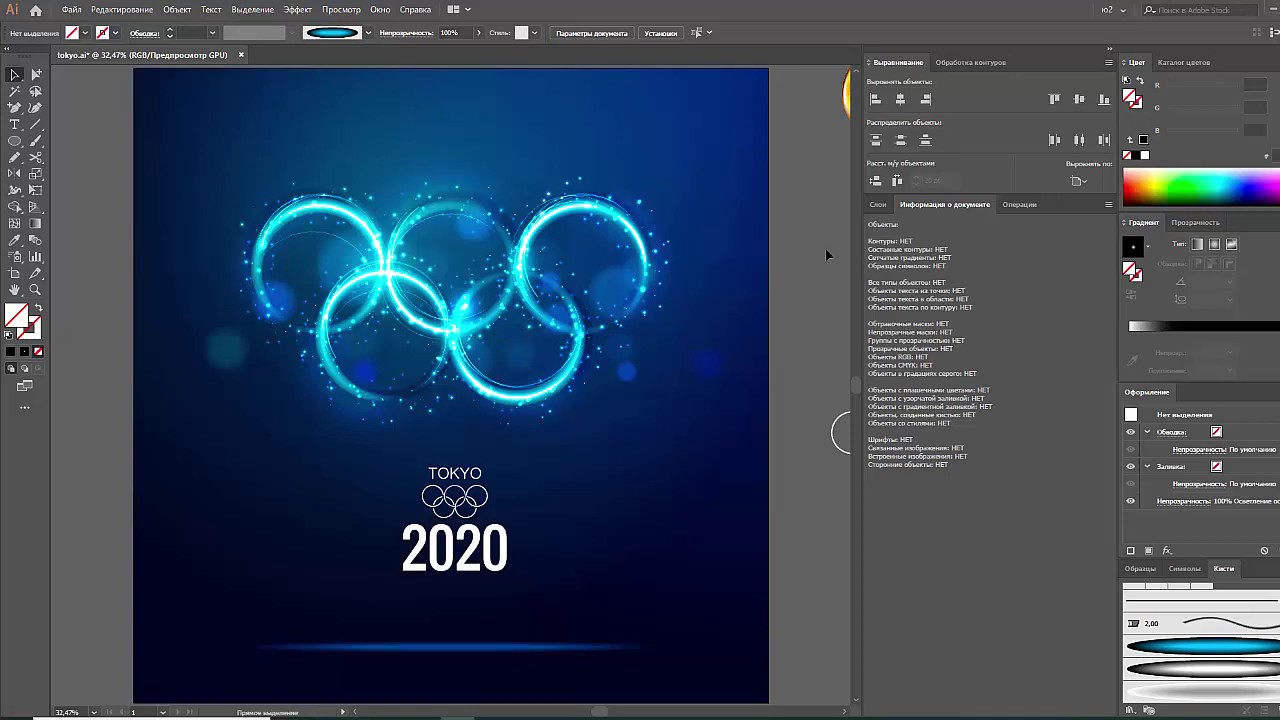
Select the bottom glowing blend and set its Transparency blend mode to Color Dodge
key("ctrl+minus")
key("ctrl+plus")
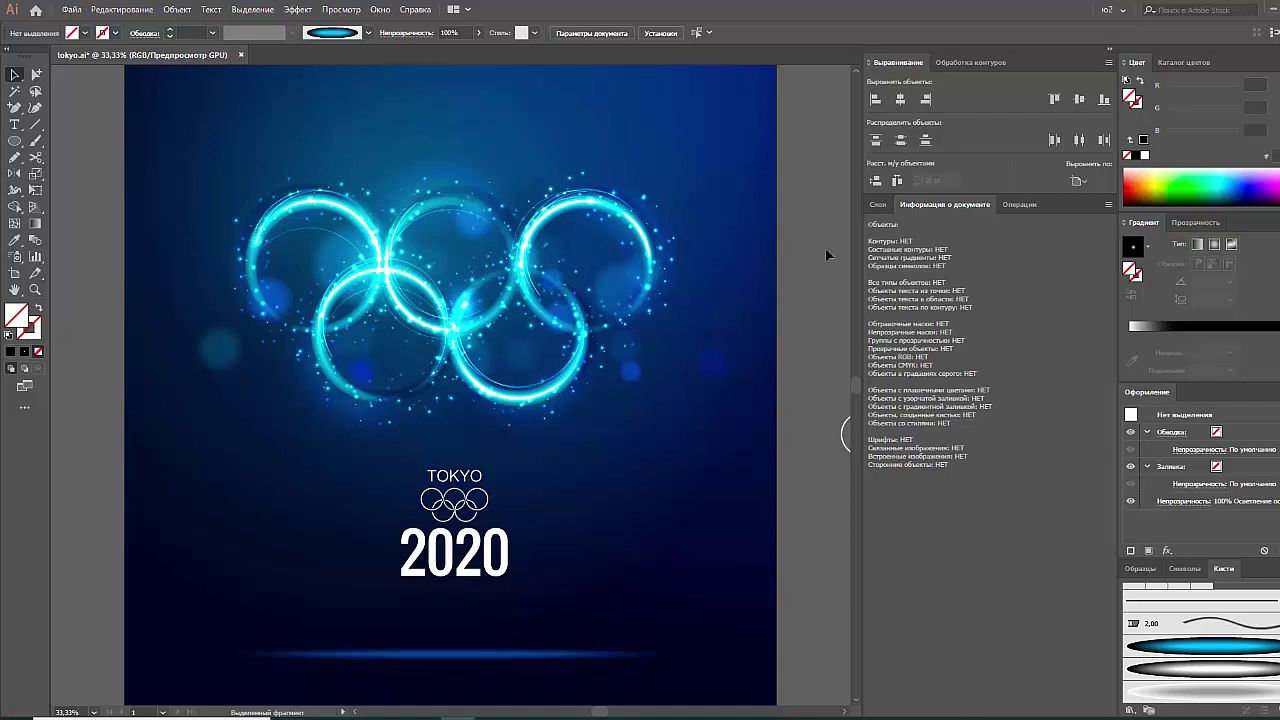
left_click(570, 658)
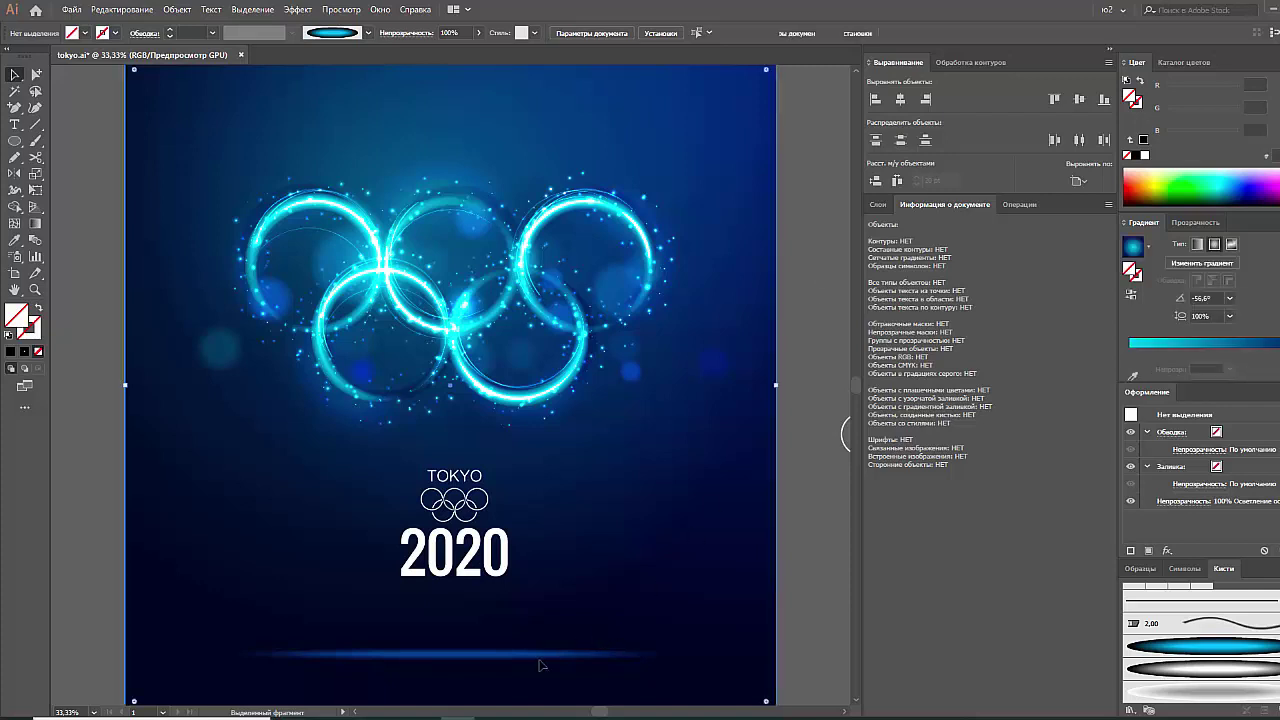
left_click(620, 651)
key("a")
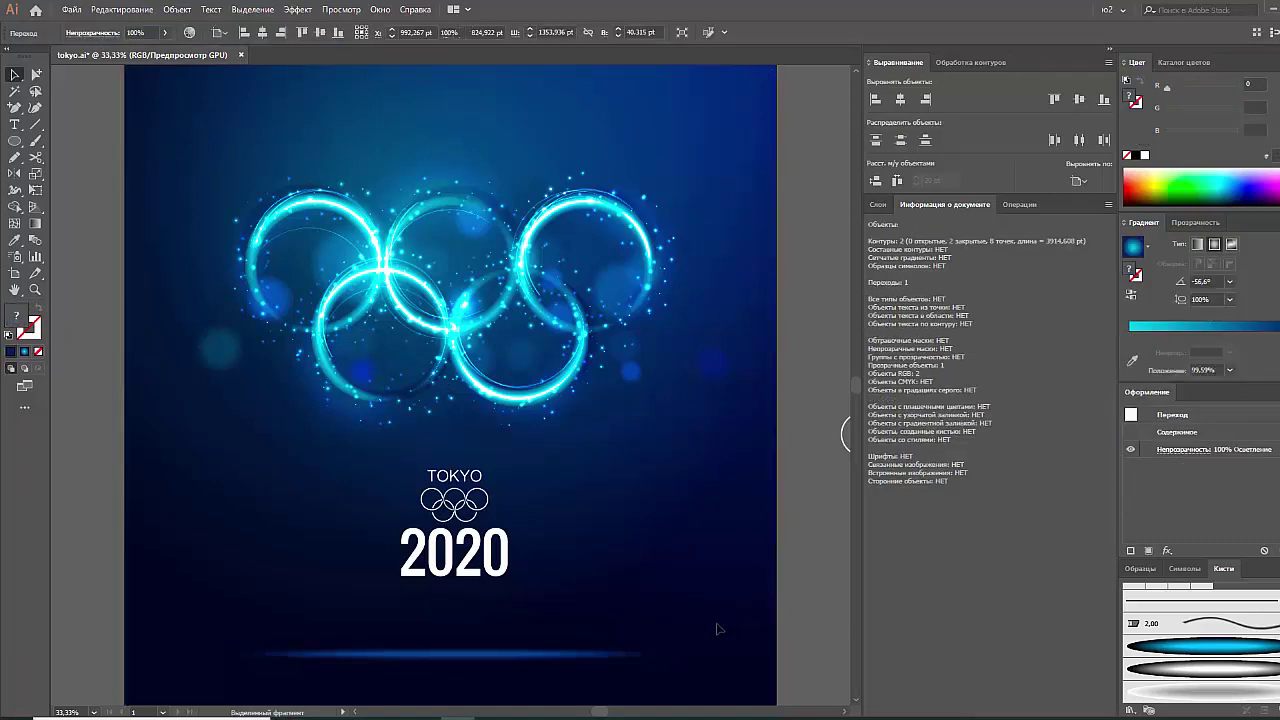
left_click(533, 656)
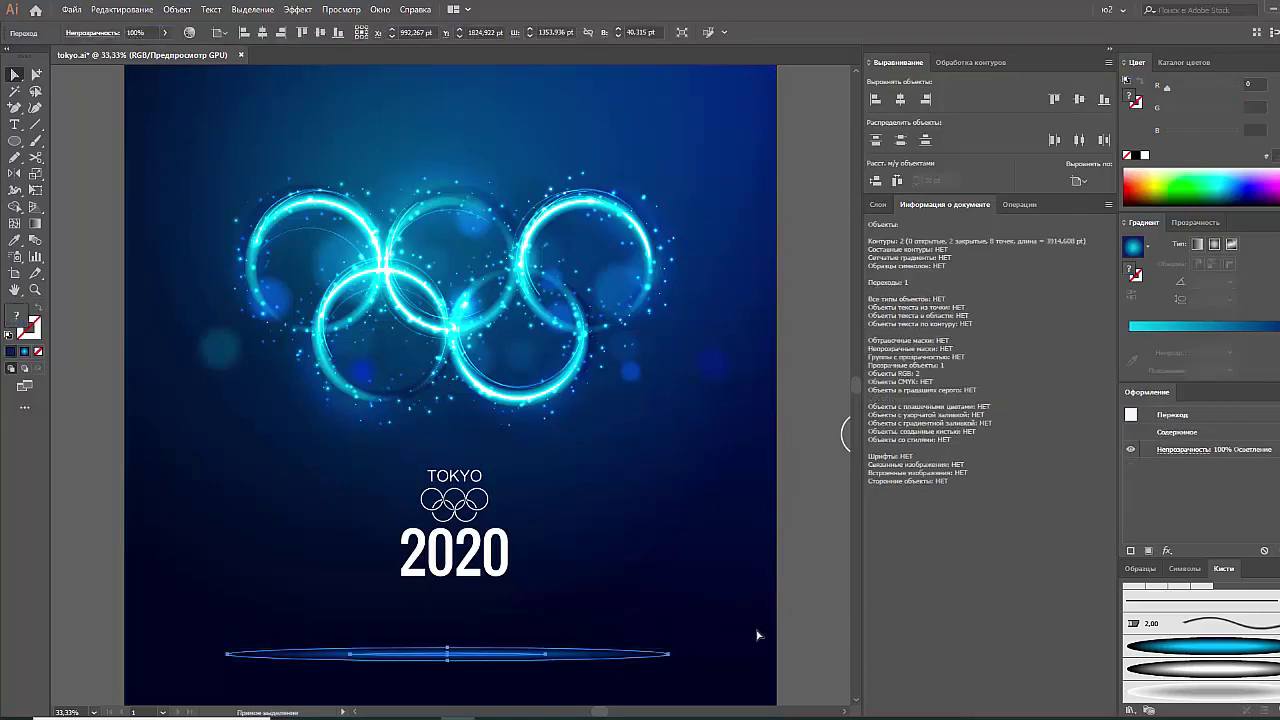
key("v")
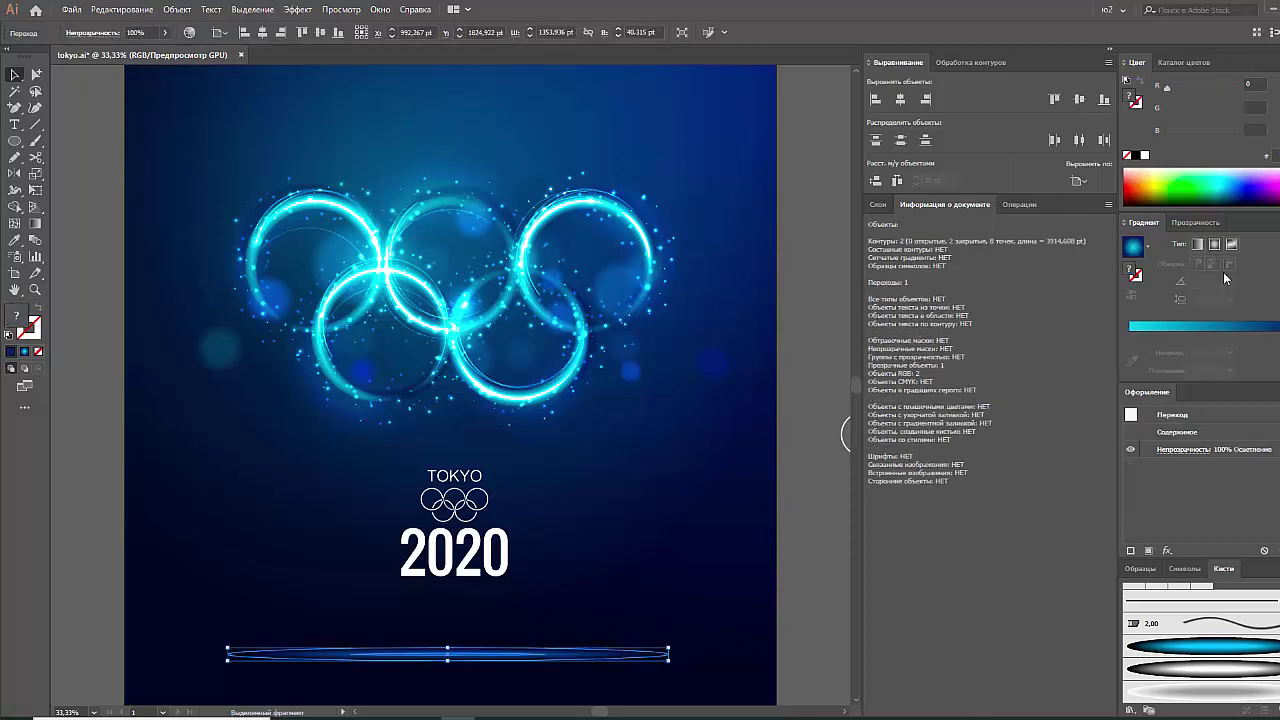
left_click(1195, 222)
left_click(1165, 243)
left_click(1165, 347)
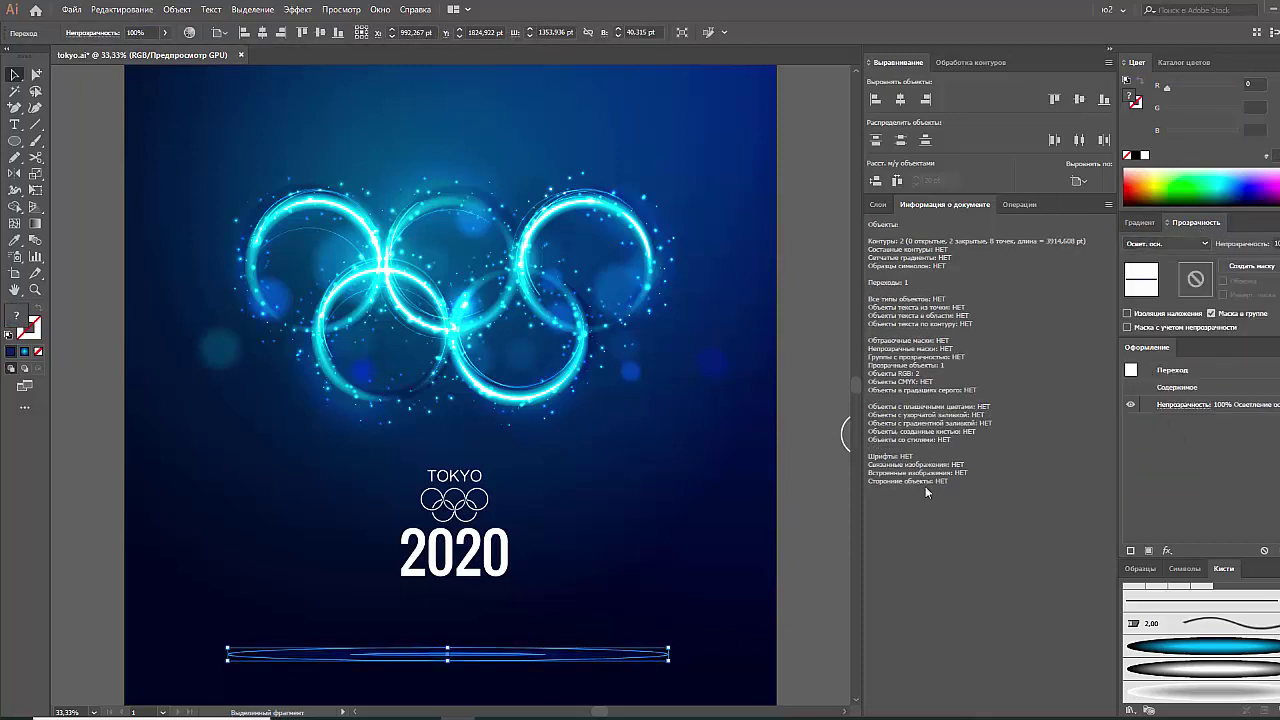
left_click(817, 523)
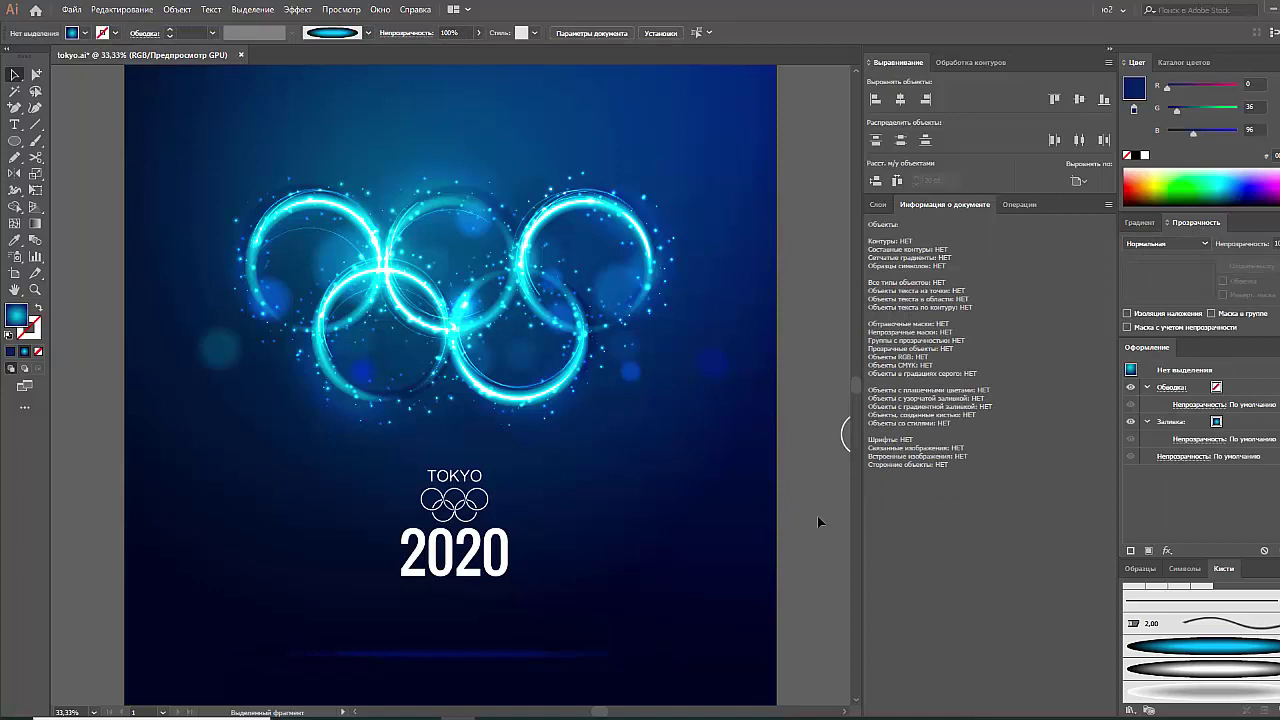
Widen the base line blend to about 1620 pt and nudge one inner ellipse
left_click(605, 657)
left_click_drag(670, 648, 712, 648)
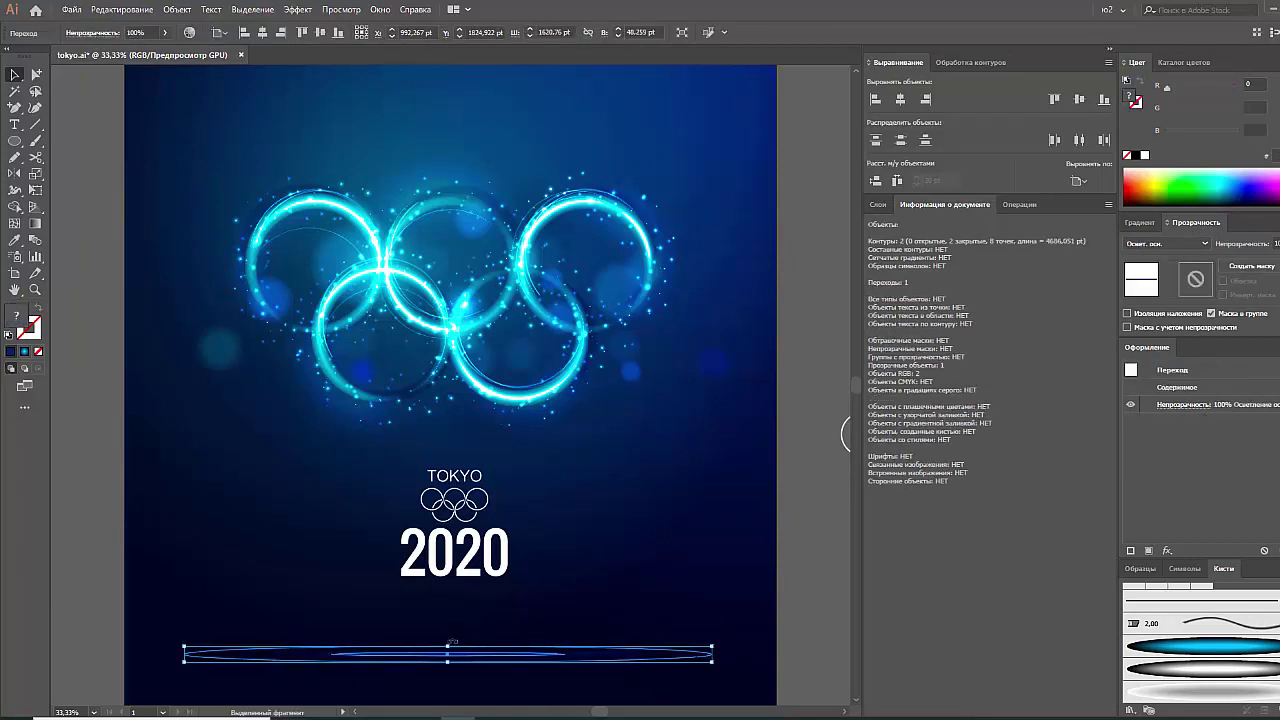
left_click(557, 612)
key("a")
left_click(510, 655)
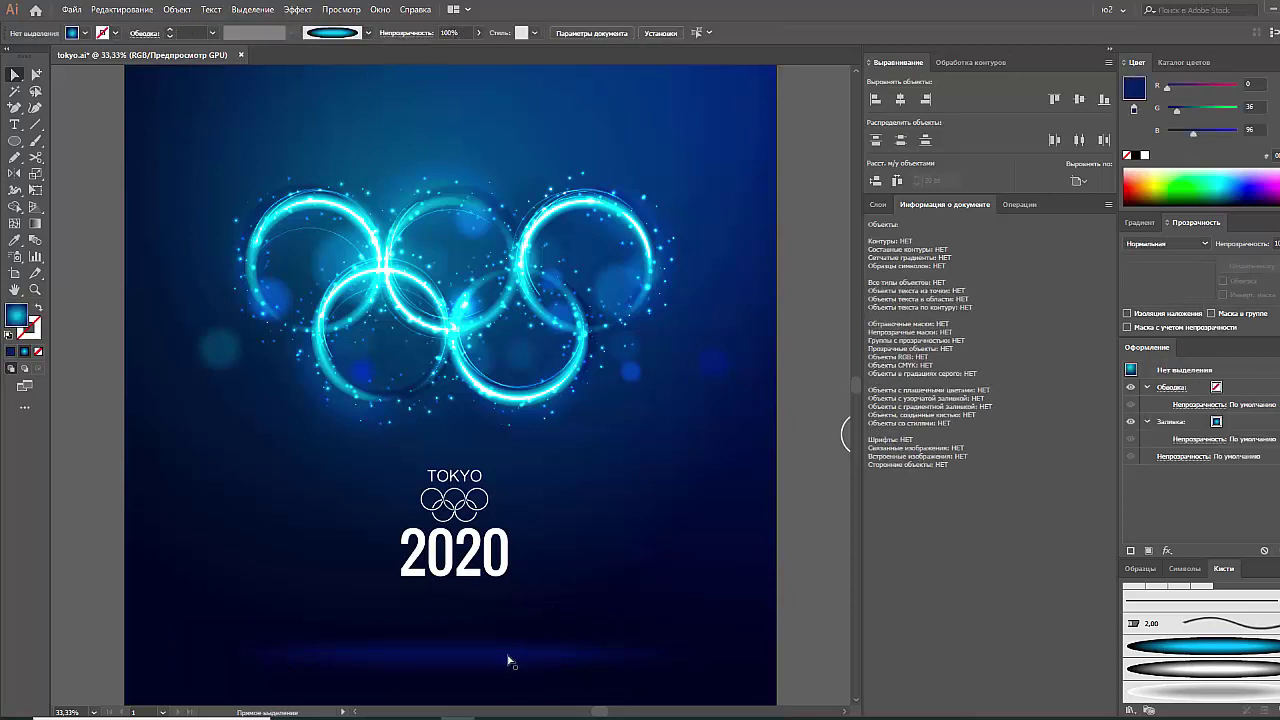
mouse_move(489, 661)
left_mouse_down()
mouse_move(488, 649)
mouse_move(490, 665)
left_mouse_up()
left_click(598, 640)
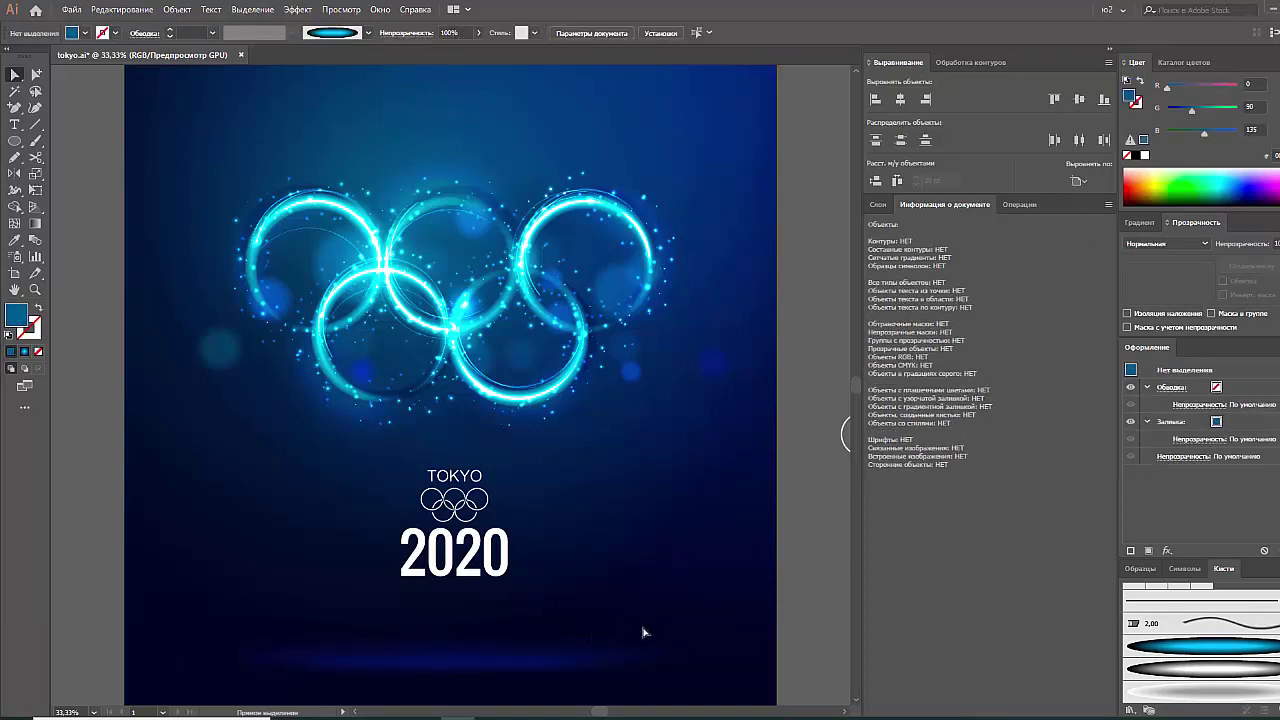
Shift the bottom glowing ellipse slightly down and right, then reselect the whole blend
scroll(766, 626, "down", 1)
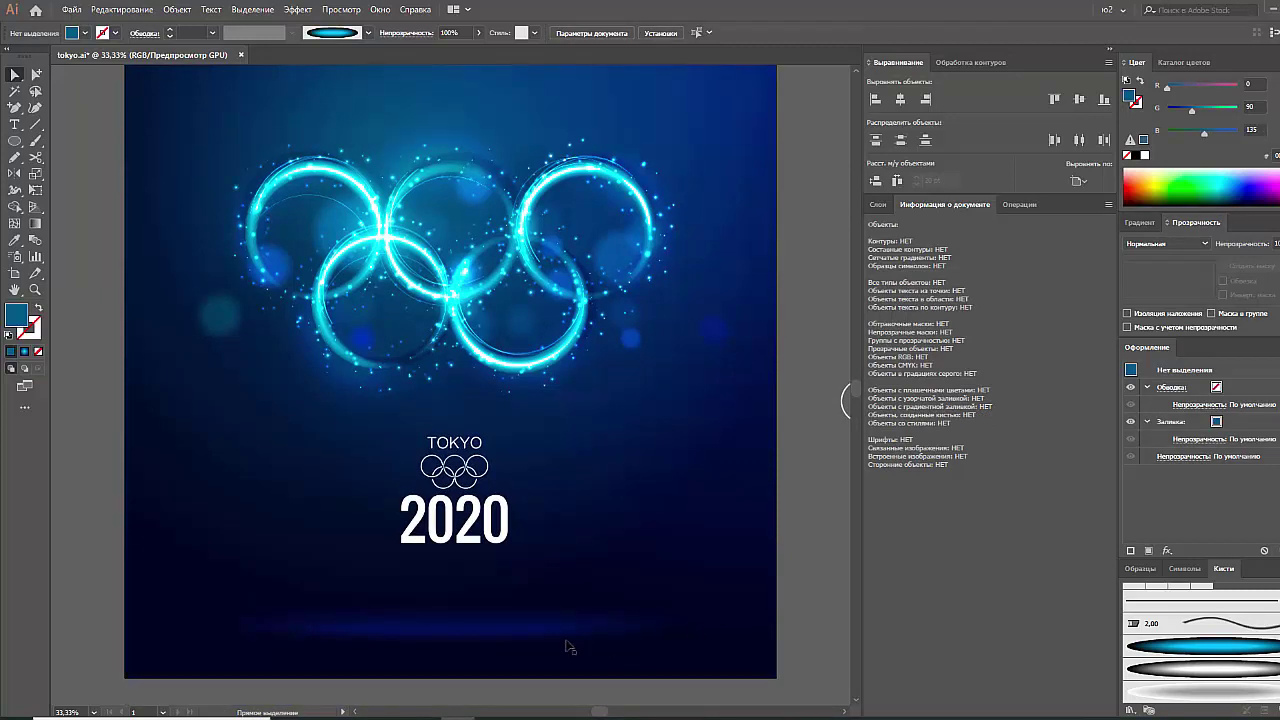
left_click(487, 622)
left_click_drag(482, 622, 486, 630)
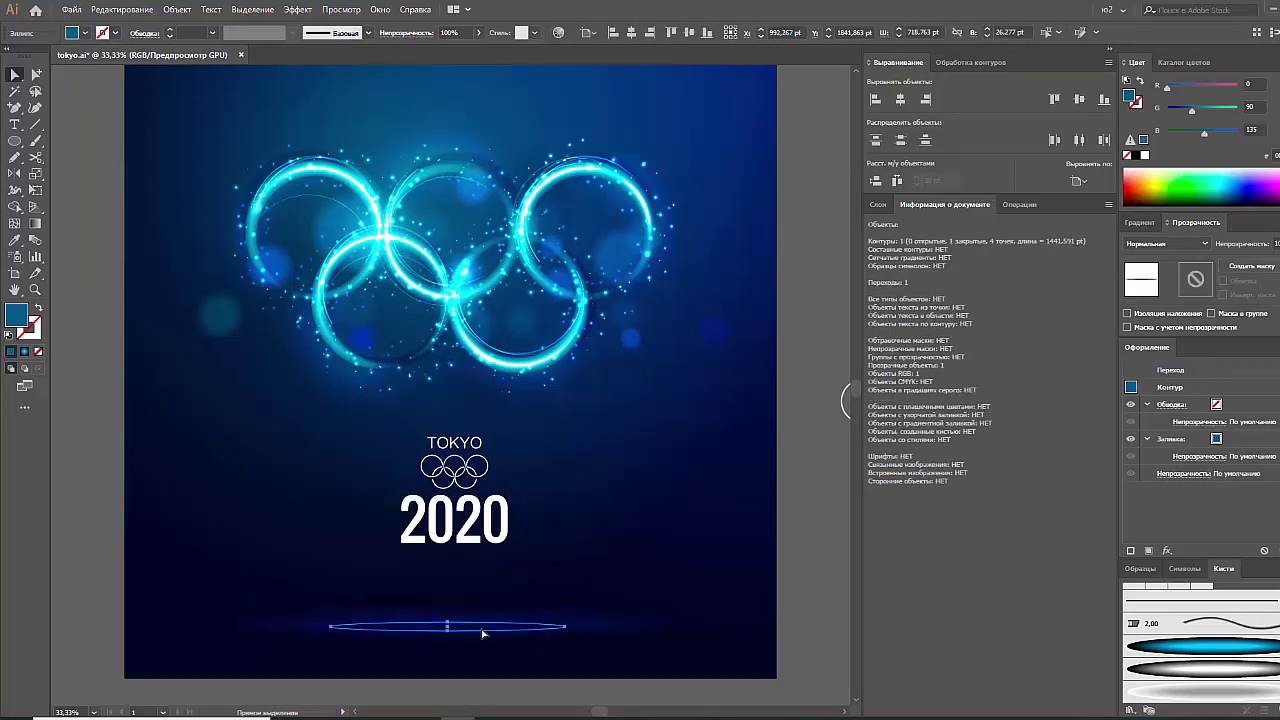
left_click(768, 601)
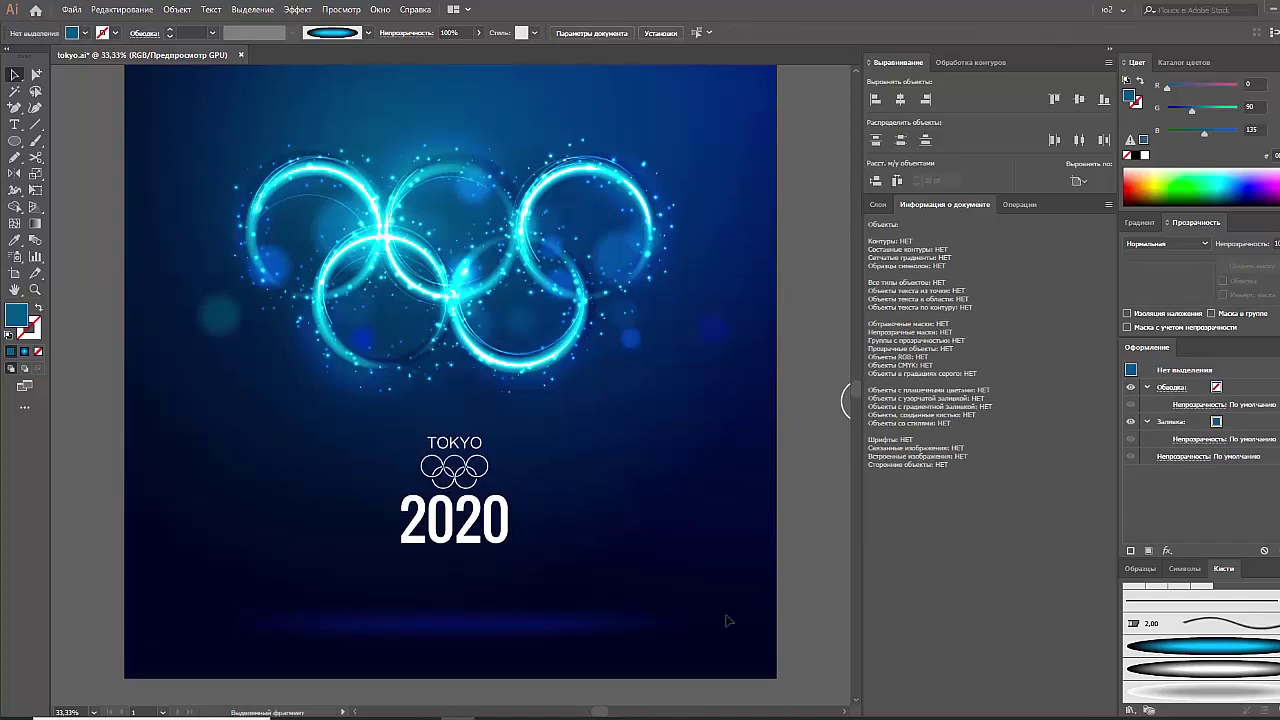
left_click(598, 640)
Expand the base-line blend (Object and Fill) into a group of 42 paths, previewing it with edges hidden
left_click(177, 9)
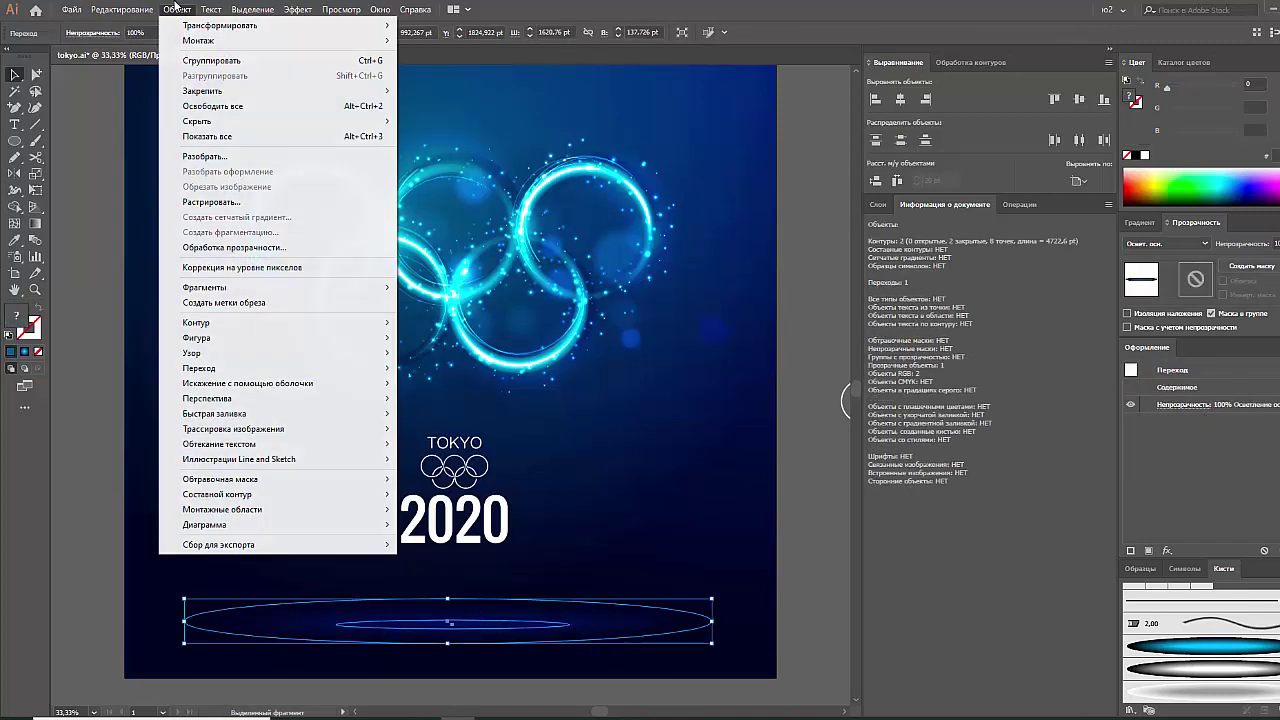
left_click(270, 158)
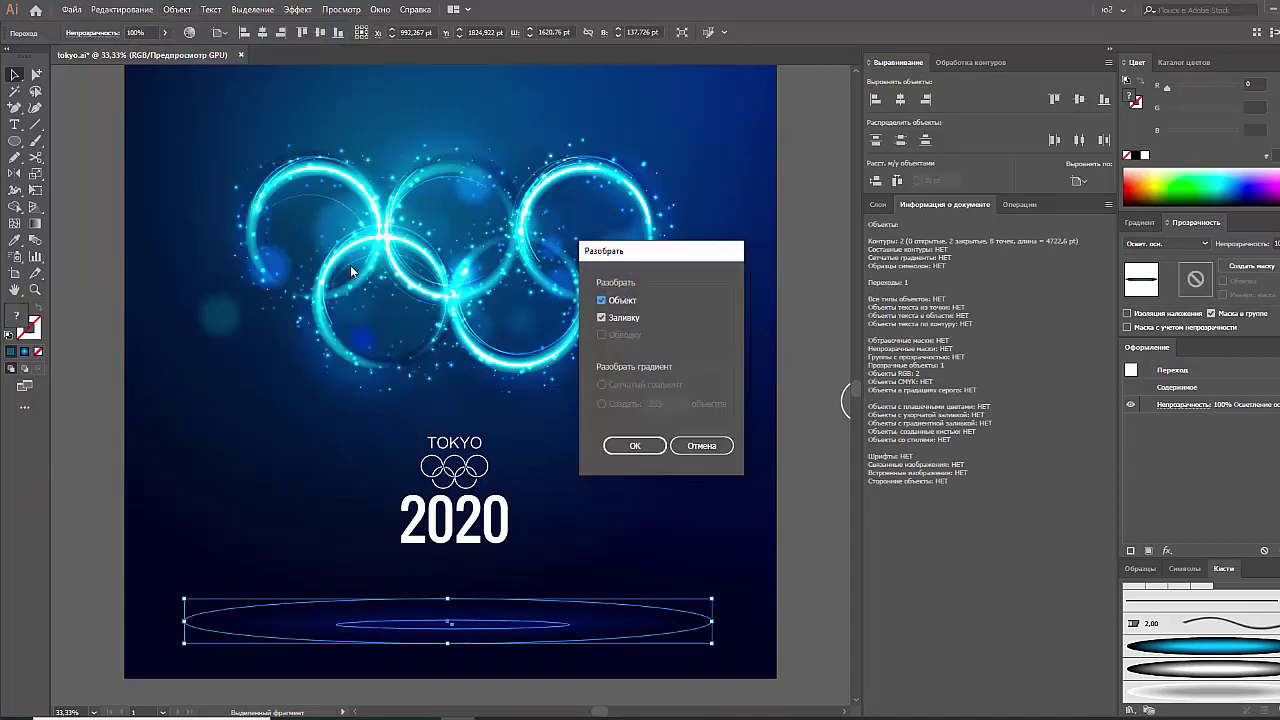
left_click(630, 442)
key("ctrl+h")
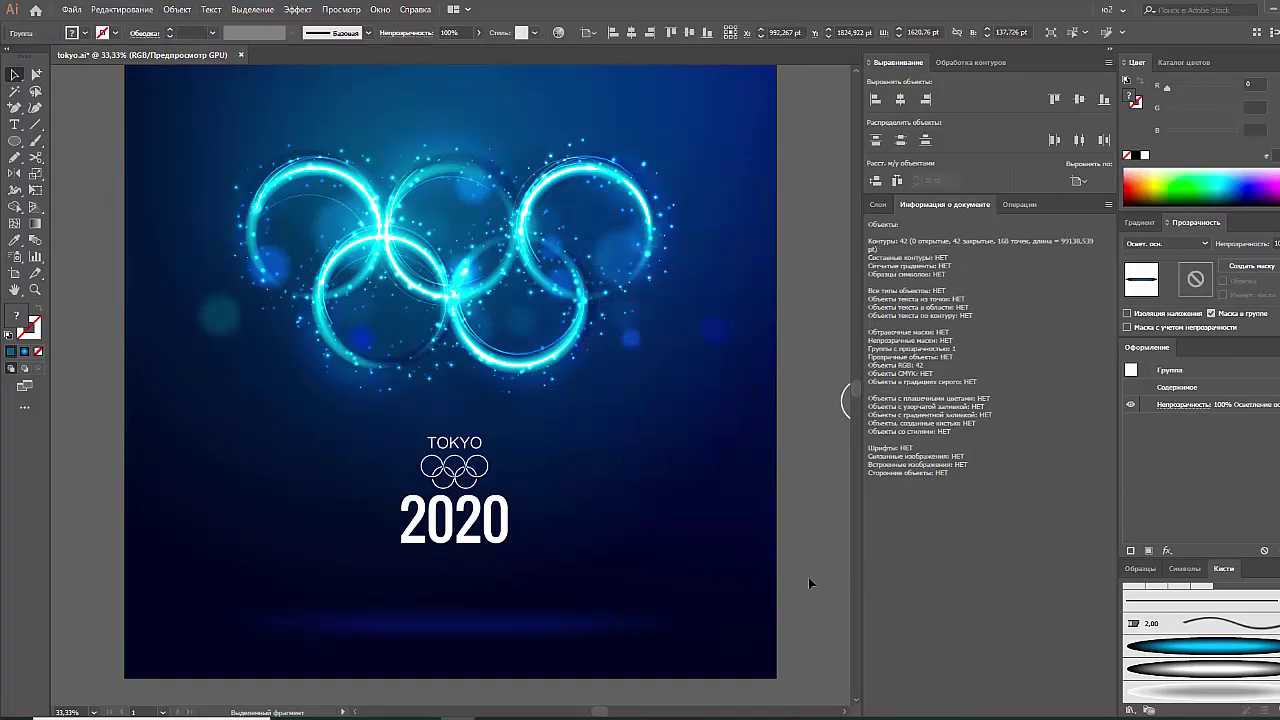
left_click(805, 582)
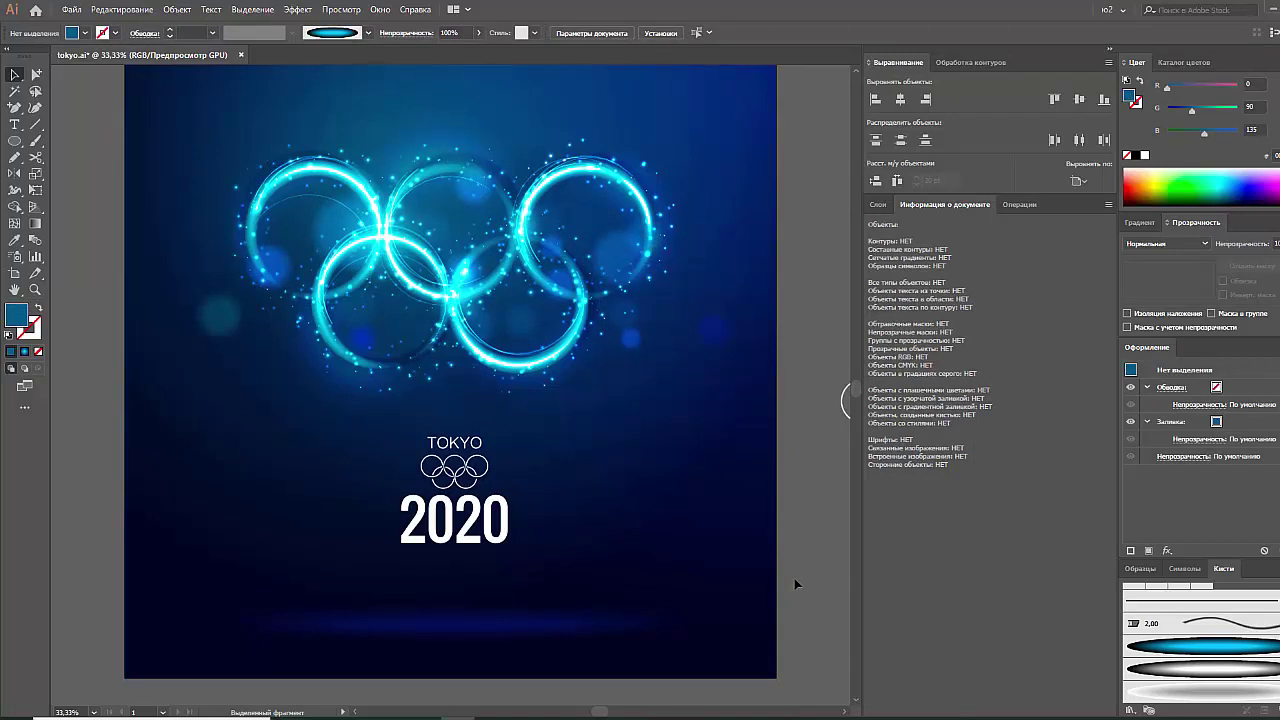
left_click(609, 630)
key("ctrl+h")
left_click(742, 600)
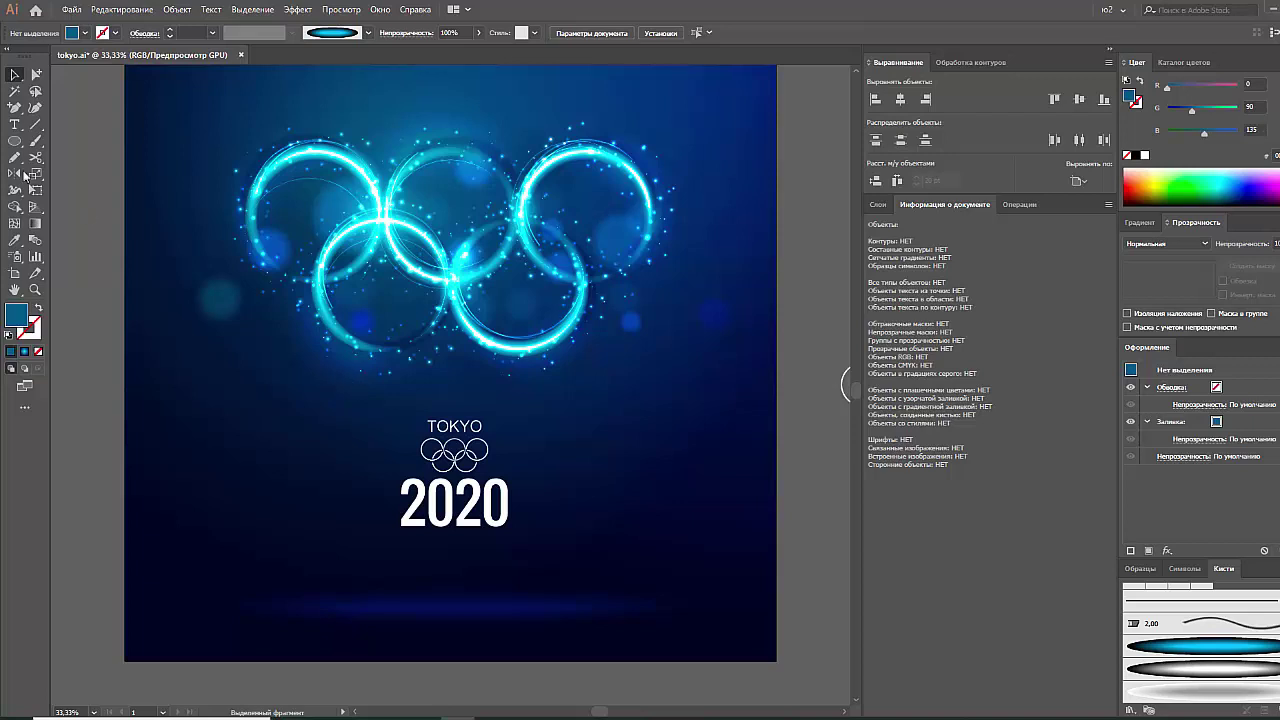
Draw a circle left of the TOKYO text and fill it with a cyan-to-dark-blue radial gradient
left_click(15, 140)
left_click_drag(130, 340, 298, 508)
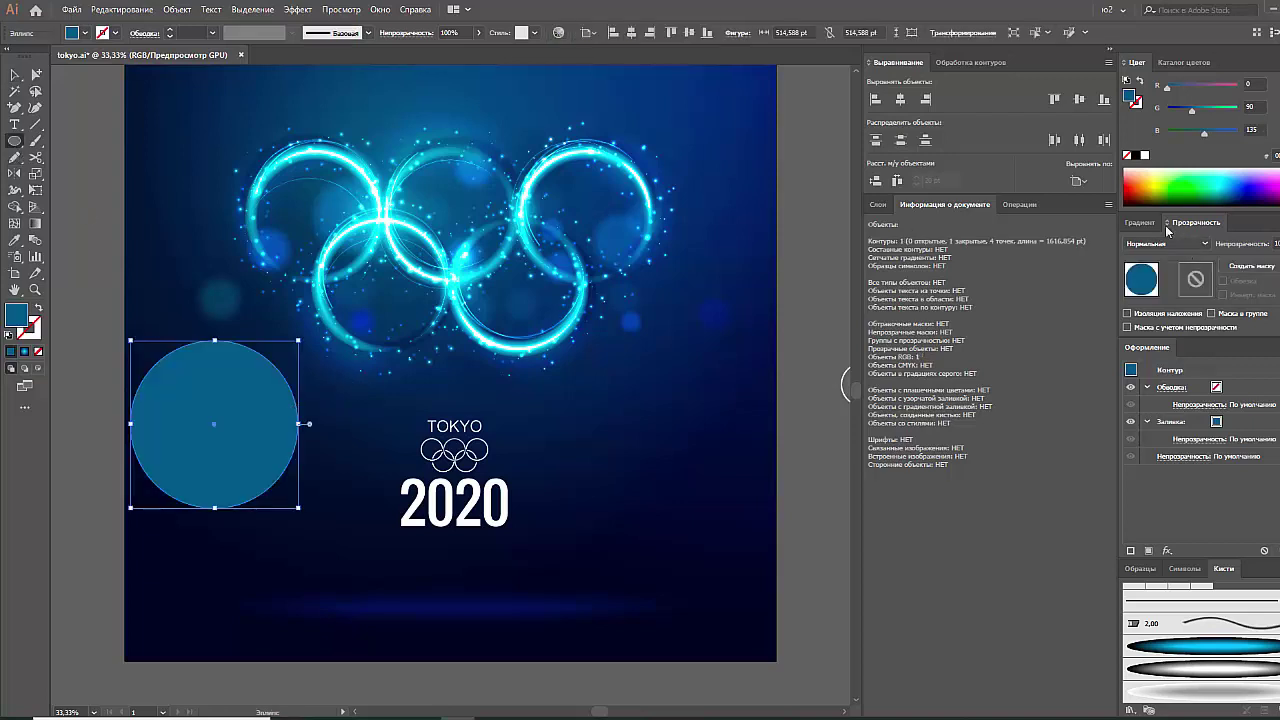
left_click(1142, 222)
left_click(1133, 247)
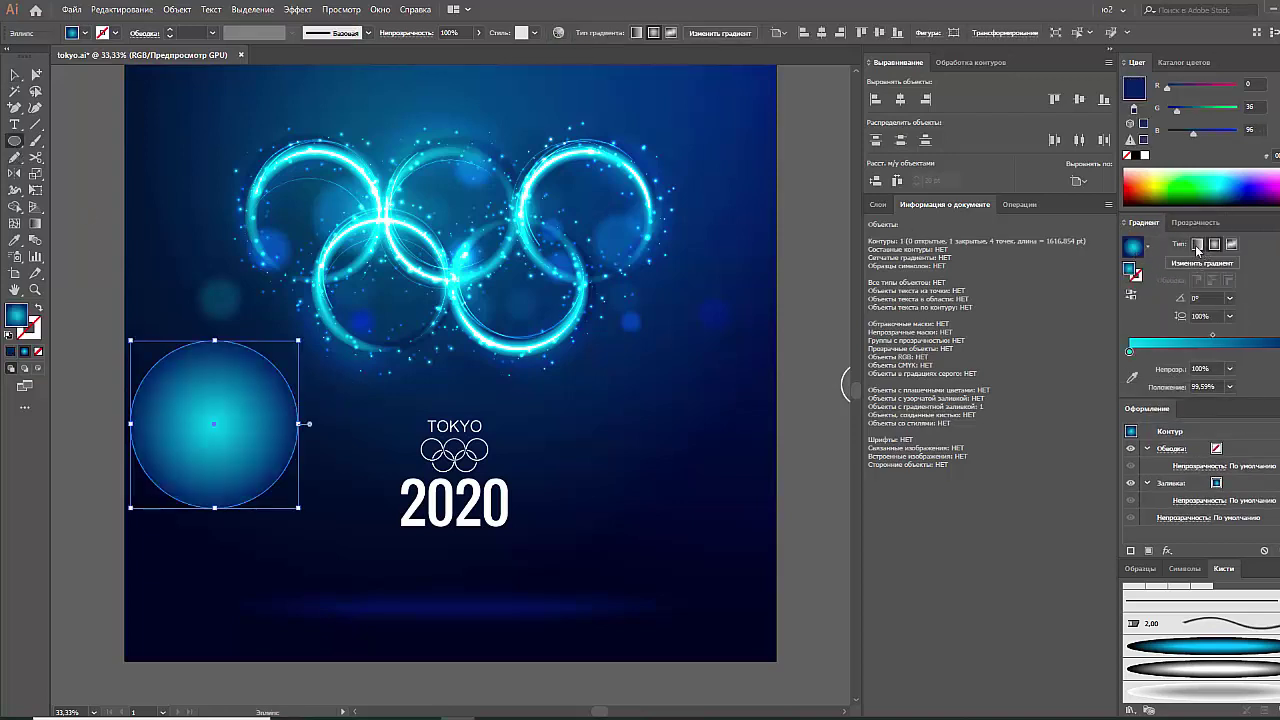
left_click(1129, 353)
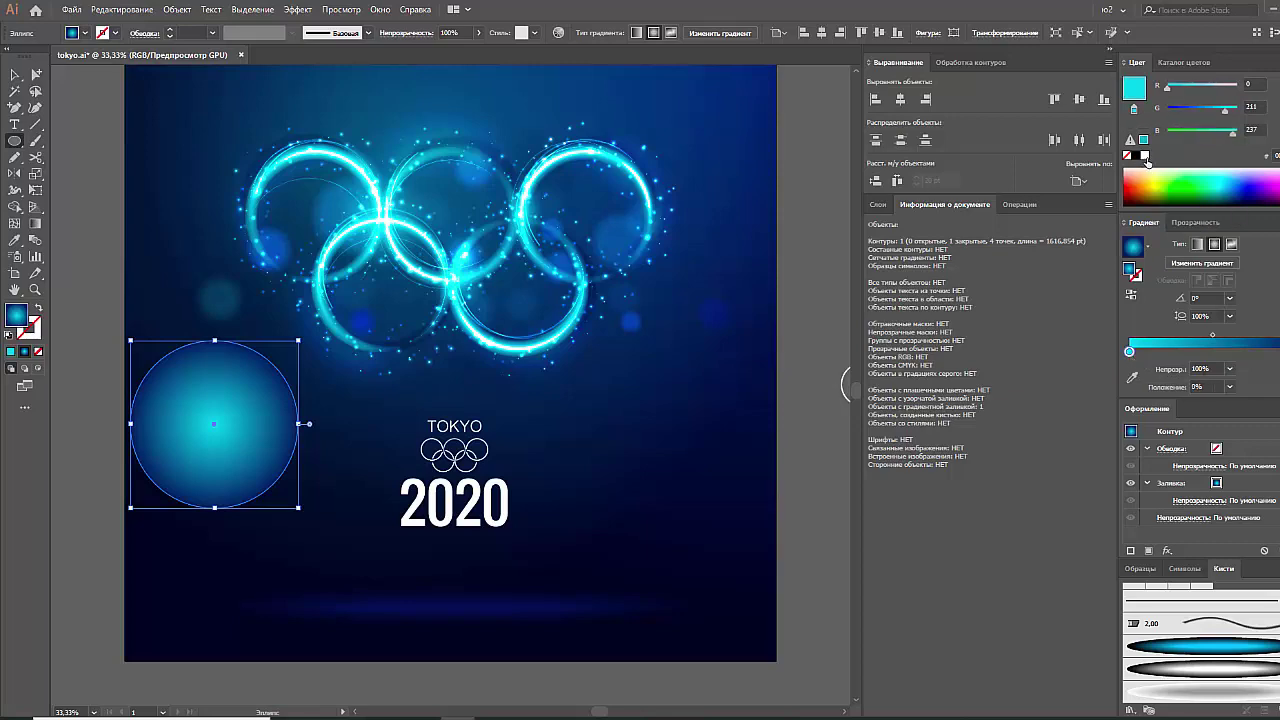
left_click(1149, 170)
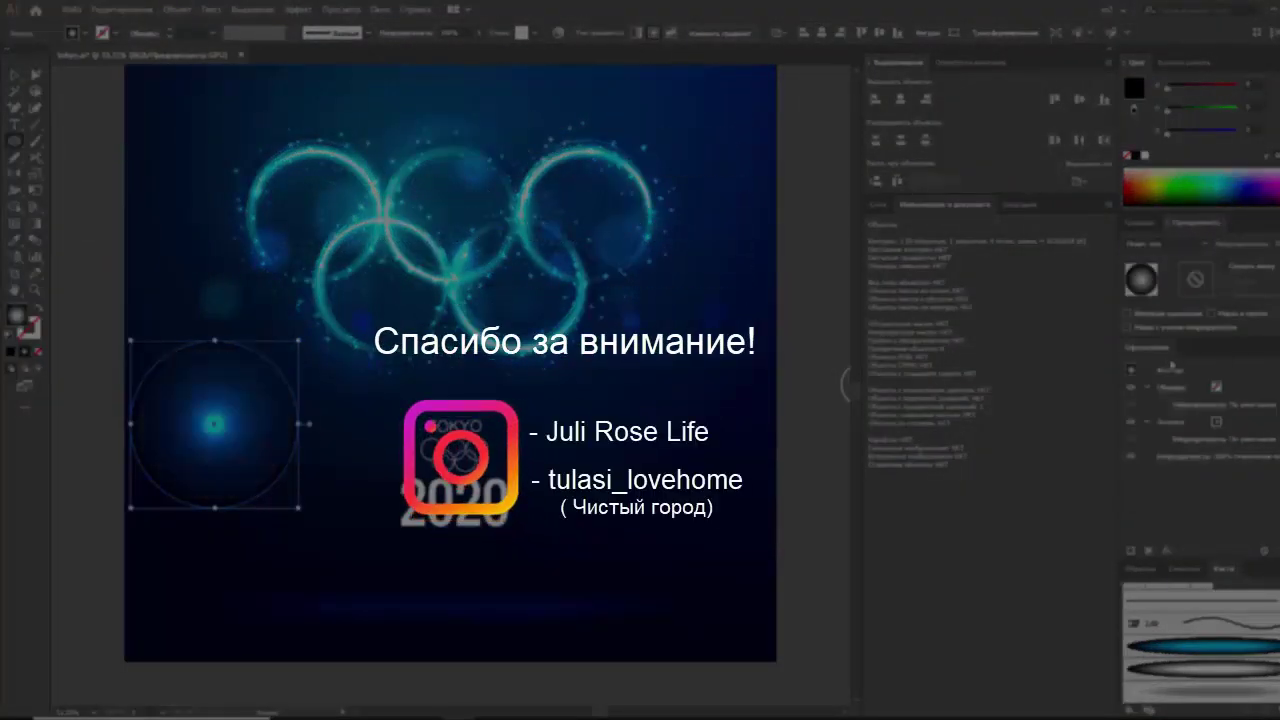
Squash the gradient circle into a thin, wide ellipse lying on the bottom glow line
key("v")
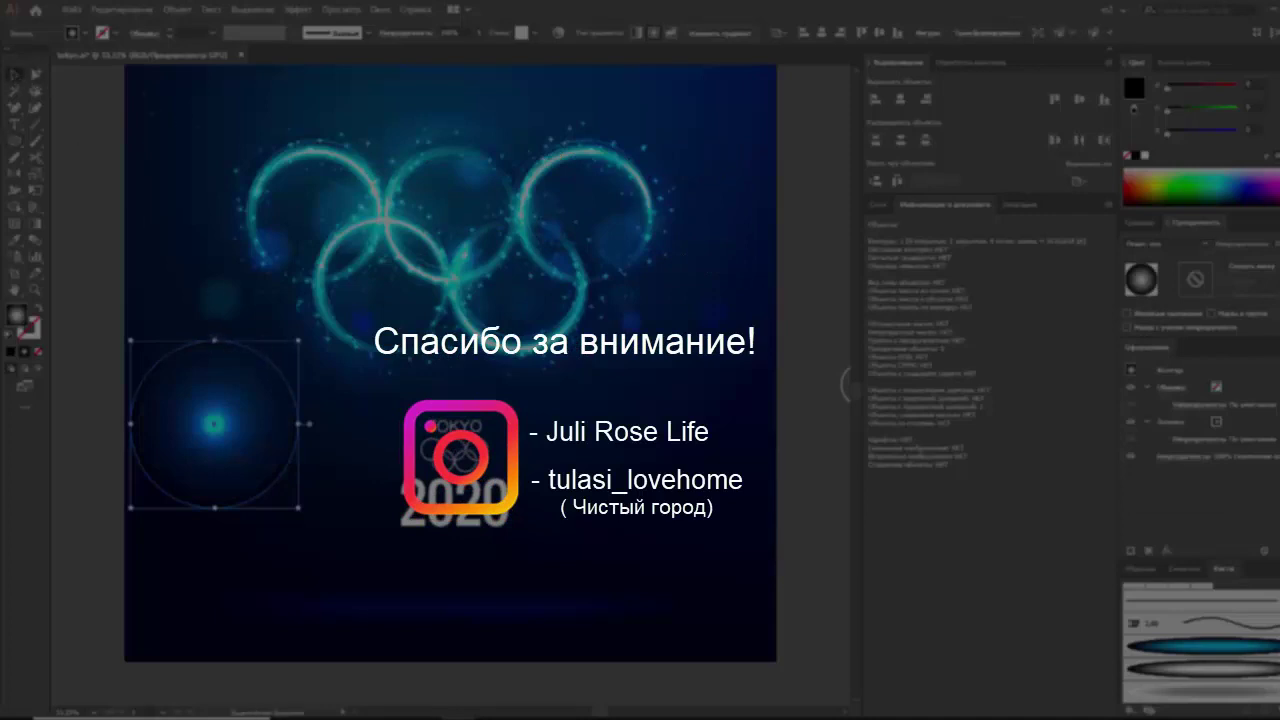
mouse_move(298, 340)
left_mouse_down()
mouse_move(344, 518)
mouse_move(398, 522)
mouse_move(530, 612)
left_mouse_up()
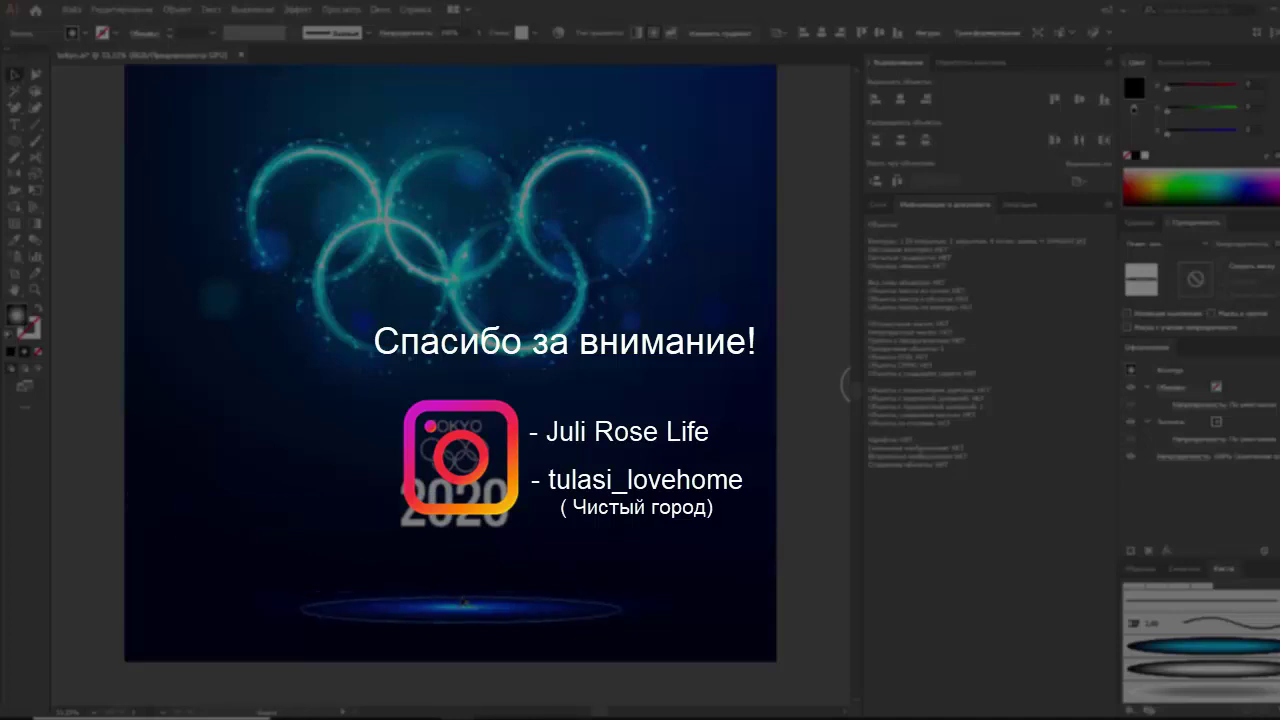
left_click(500, 616)
left_click(500, 616)
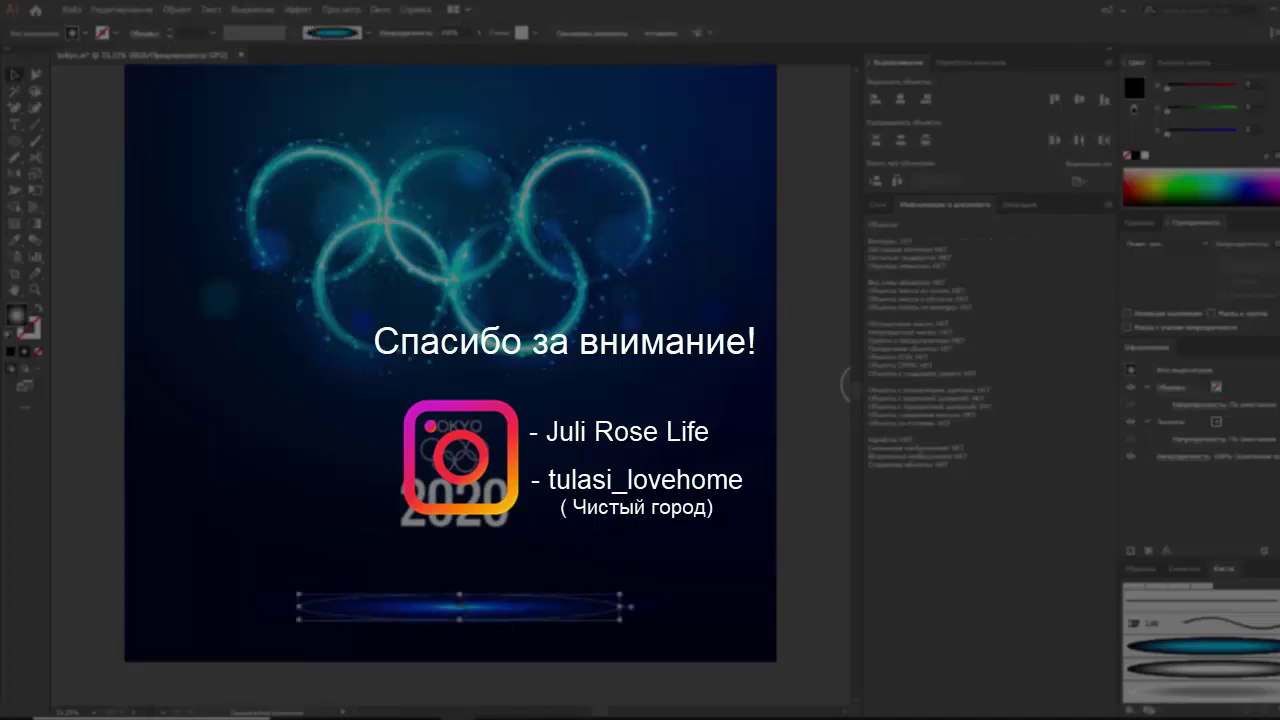
left_click(607, 625)
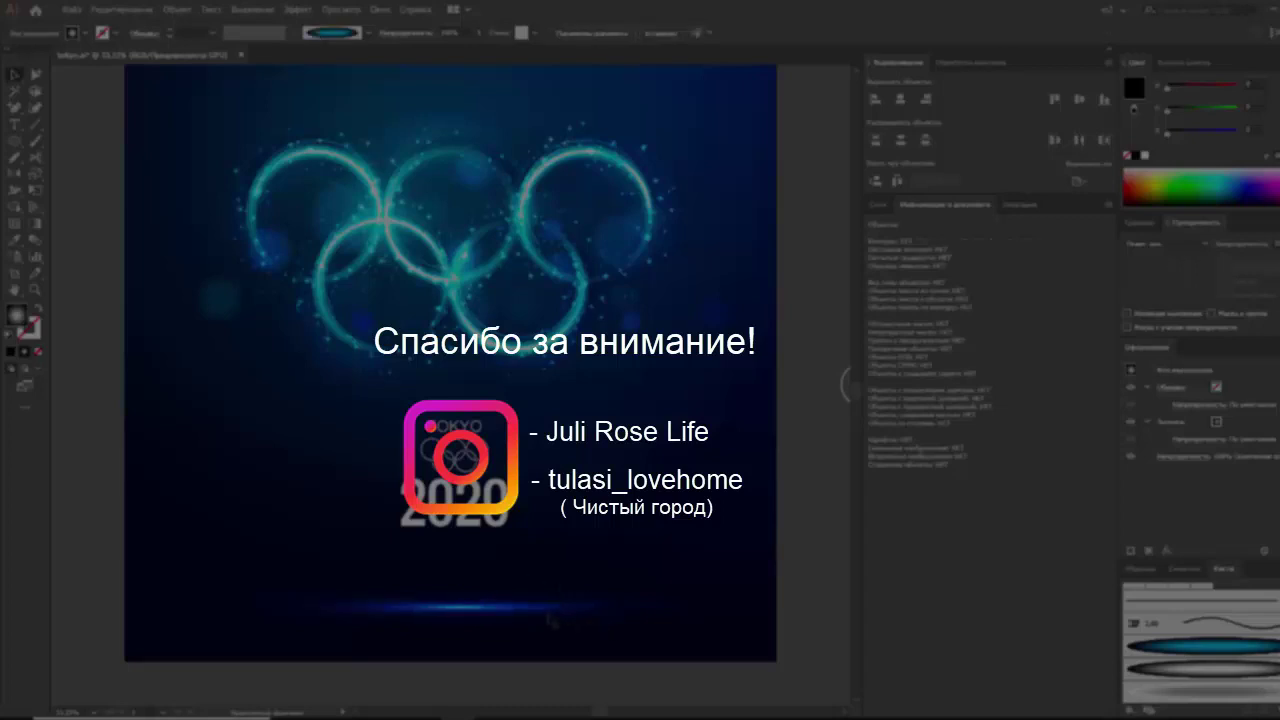
left_click(540, 618)
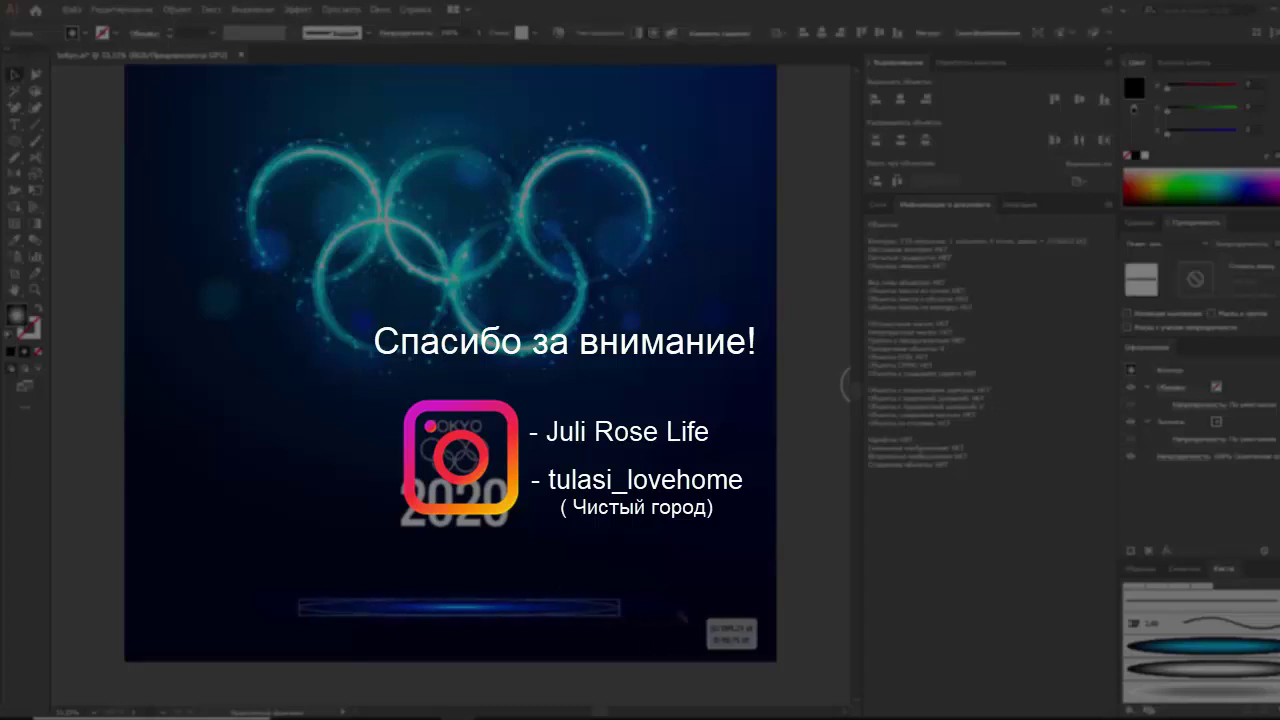
left_click(682, 616)
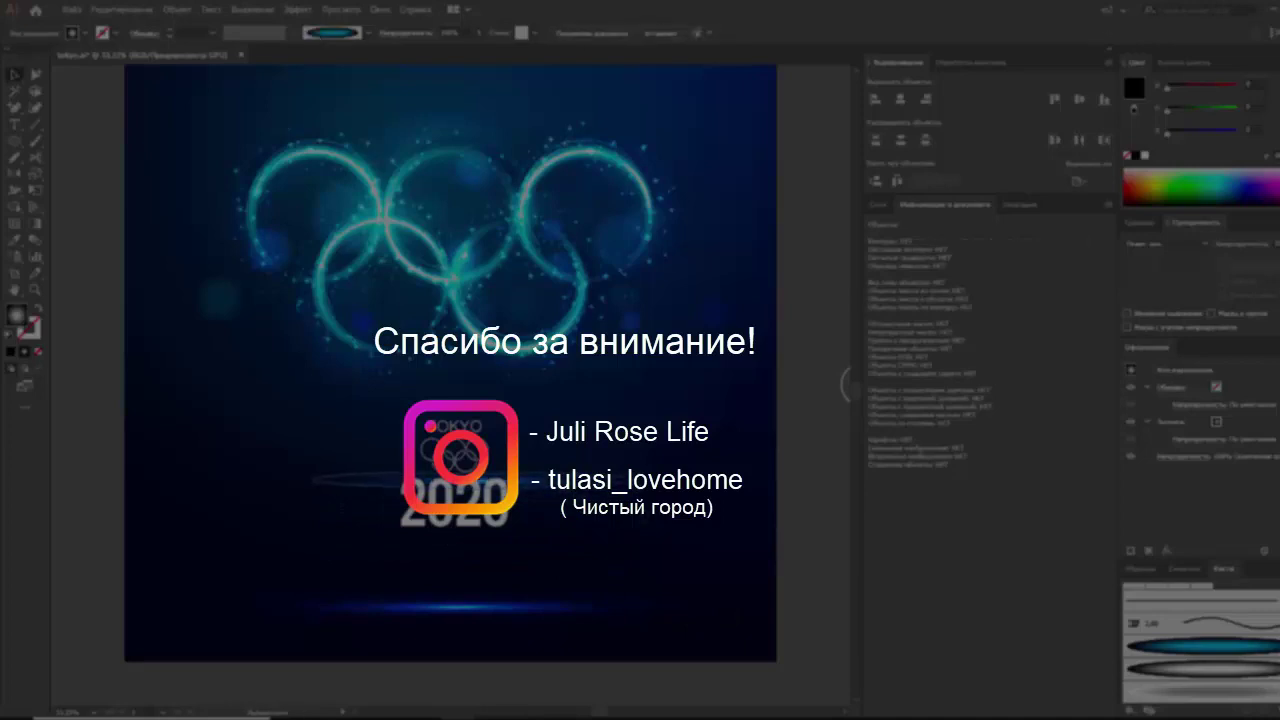
left_click(330, 480)
left_click(1145, 223)
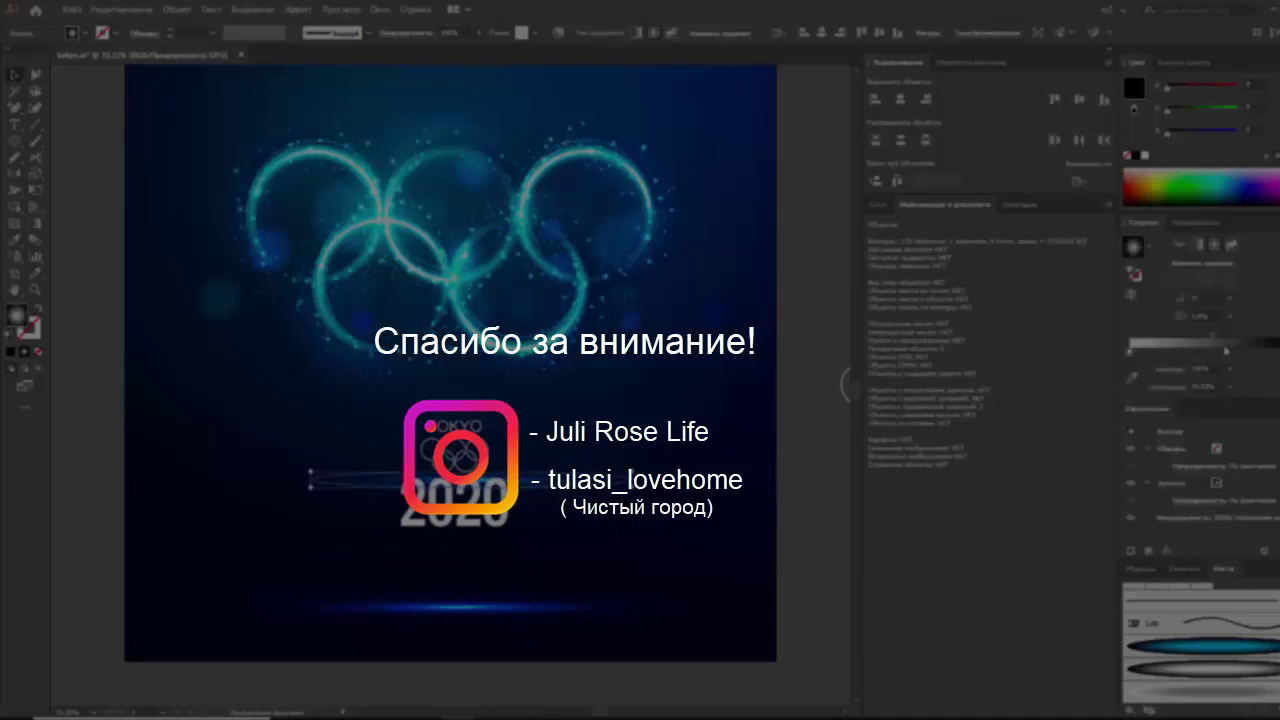